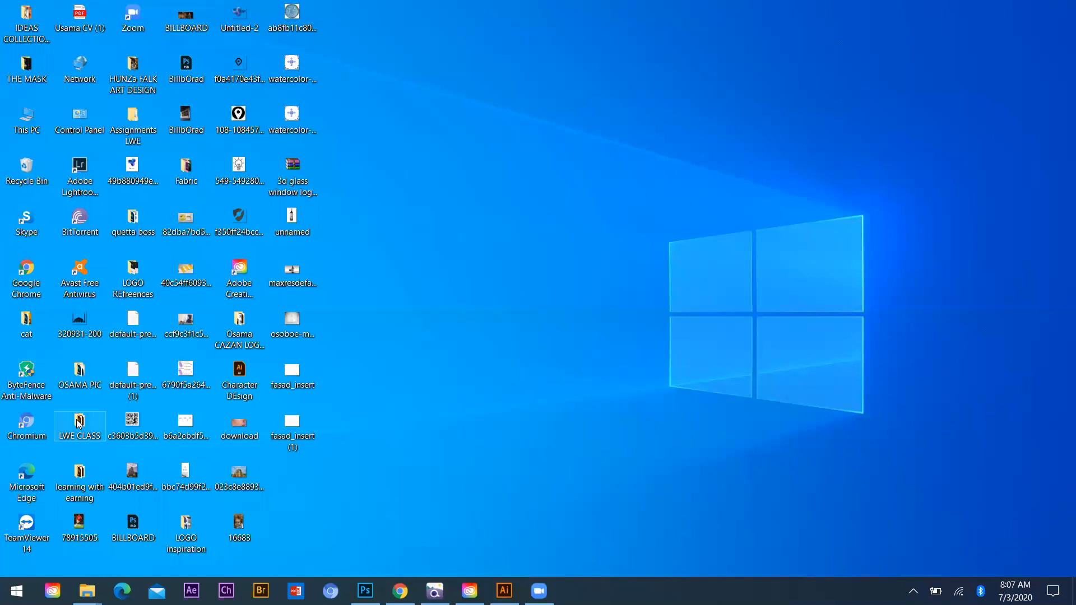
Step: Open the Illustrator file "FLYER DESIGN Blue and Green Batch 10" from the batch 7,8 folder inside LWE CLASS
{"action": "double_click", "coordinate": [95, 412]}
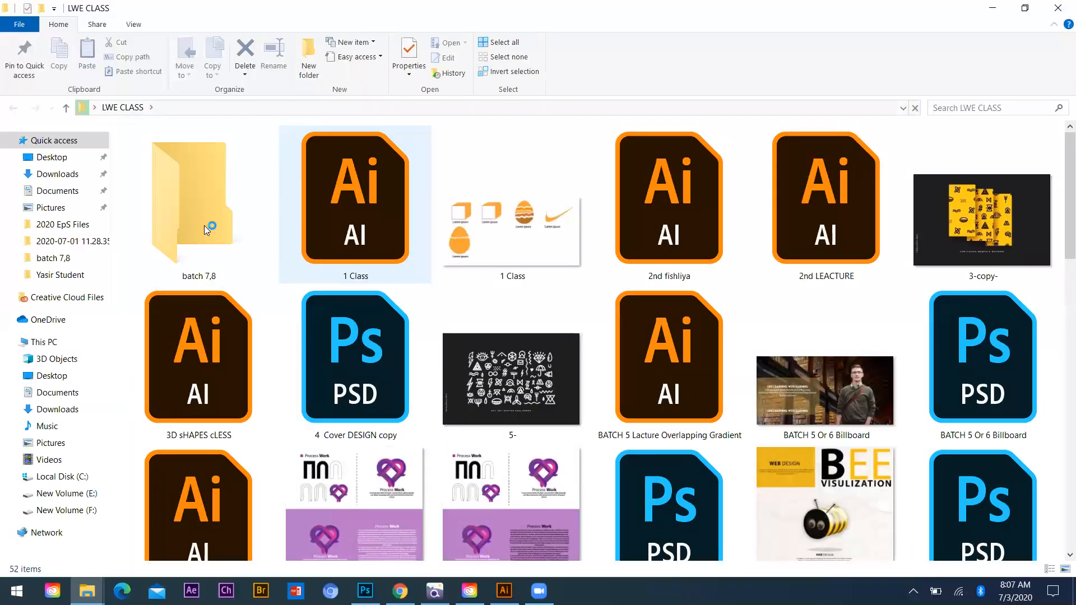
{"action": "double_click", "coordinate": [204, 225]}
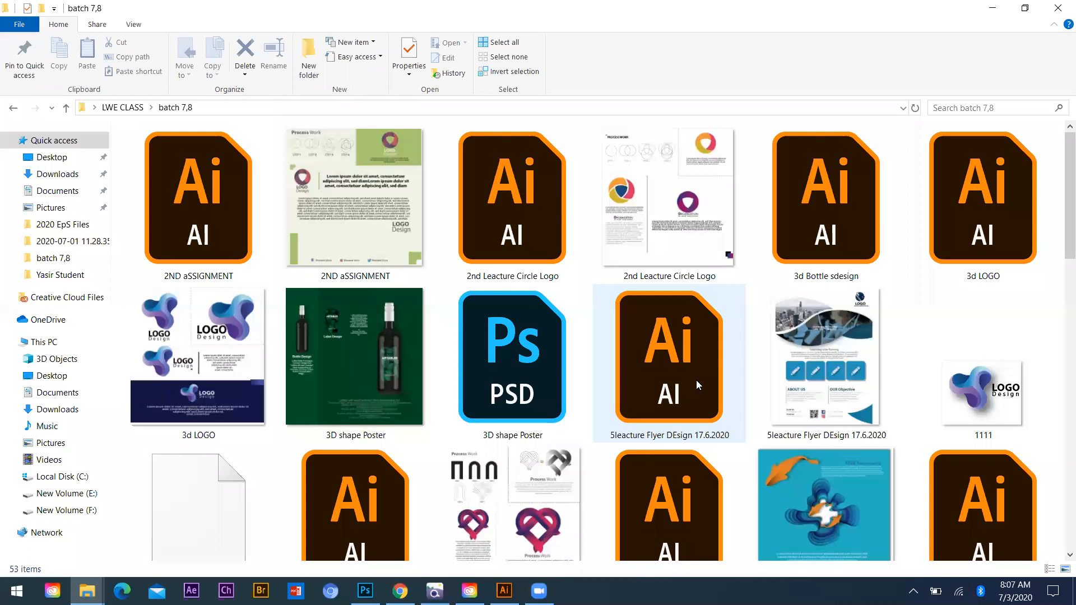
{"action": "scroll", "coordinate": [696, 380], "scroll_direction": "down", "scroll_amount": 3}
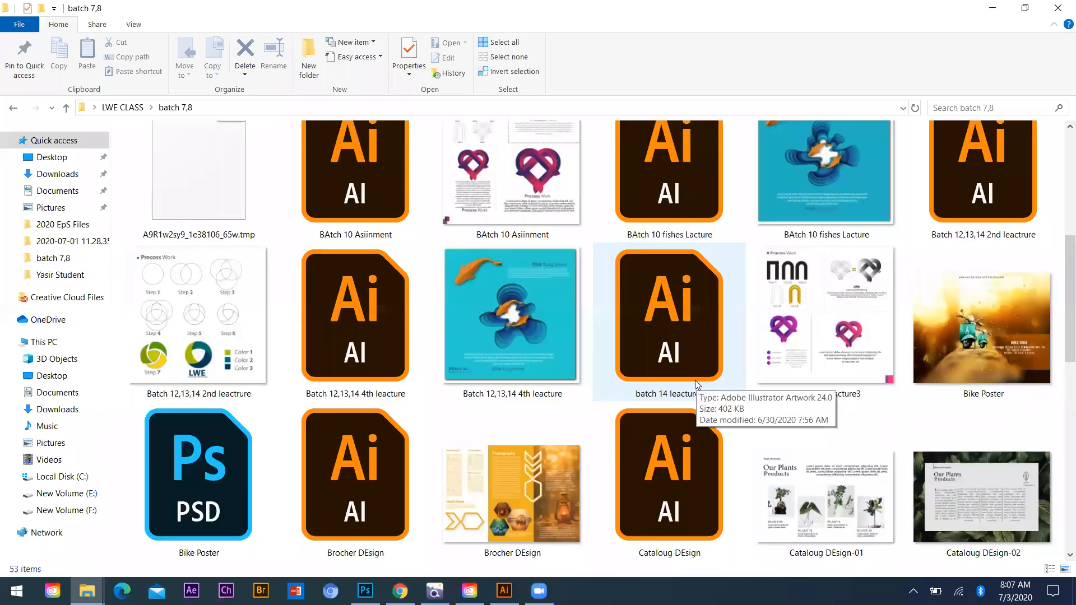
{"action": "scroll", "coordinate": [696, 385], "scroll_direction": "down", "scroll_amount": 3}
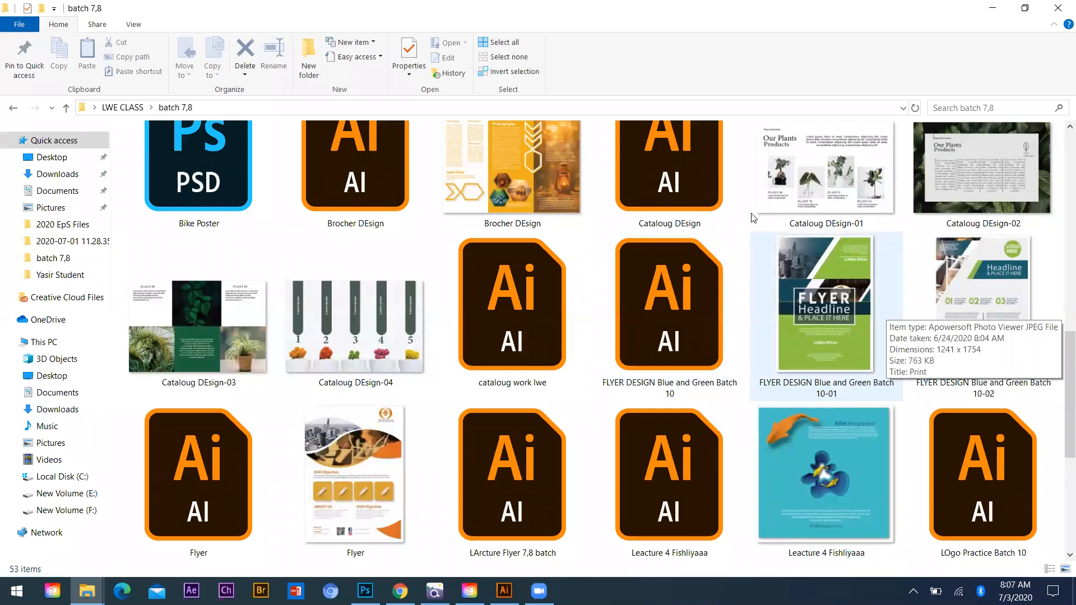
{"action": "scroll", "coordinate": [753, 217], "scroll_direction": "down", "scroll_amount": 2}
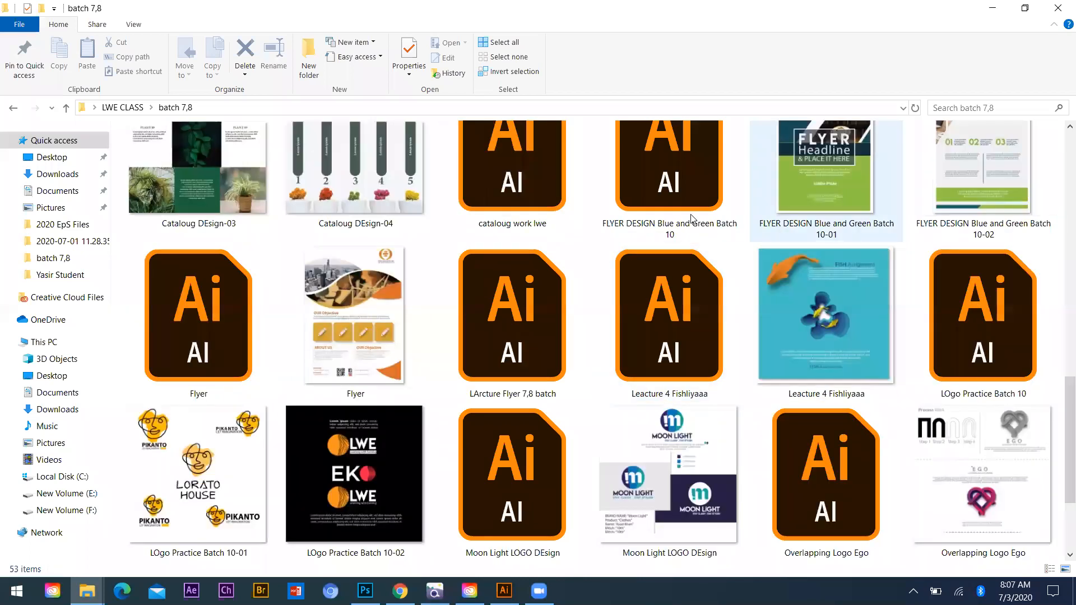
{"action": "double_click", "coordinate": [680, 202]}
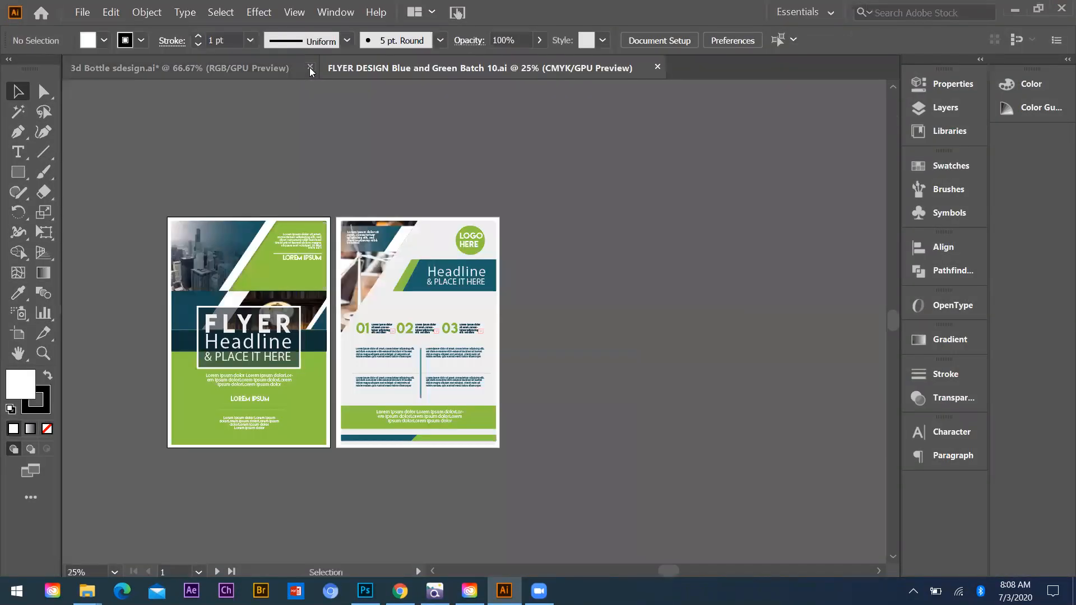
Step: Close the "3d Bottle sdesign.ai" document, keeping the flyer design open
{"action": "left_click", "coordinate": [310, 67]}
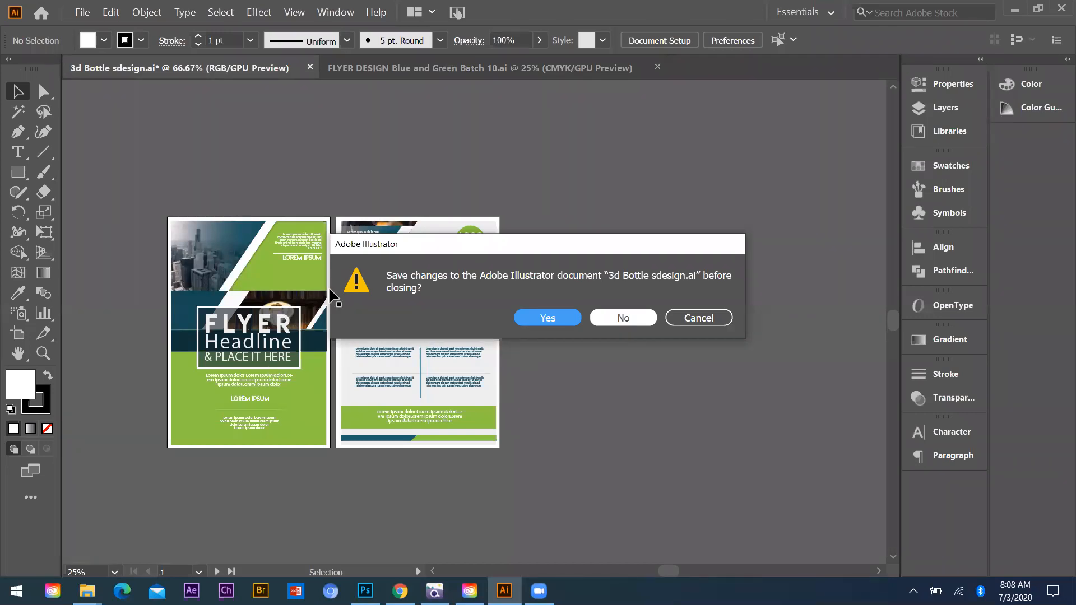
{"action": "scroll", "coordinate": [269, 369], "scroll_direction": "up", "scroll_amount": 3}
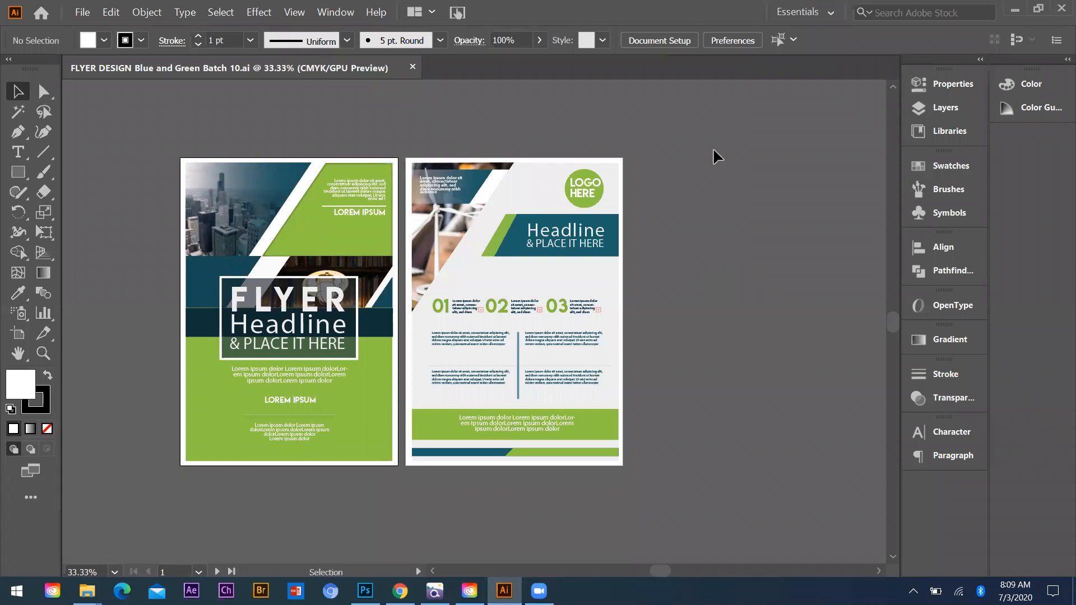
Step: Set up a new A4 document, 297 × 210 mm in landscape, with two artboards
{"action": "left_click", "coordinate": [84, 18]}
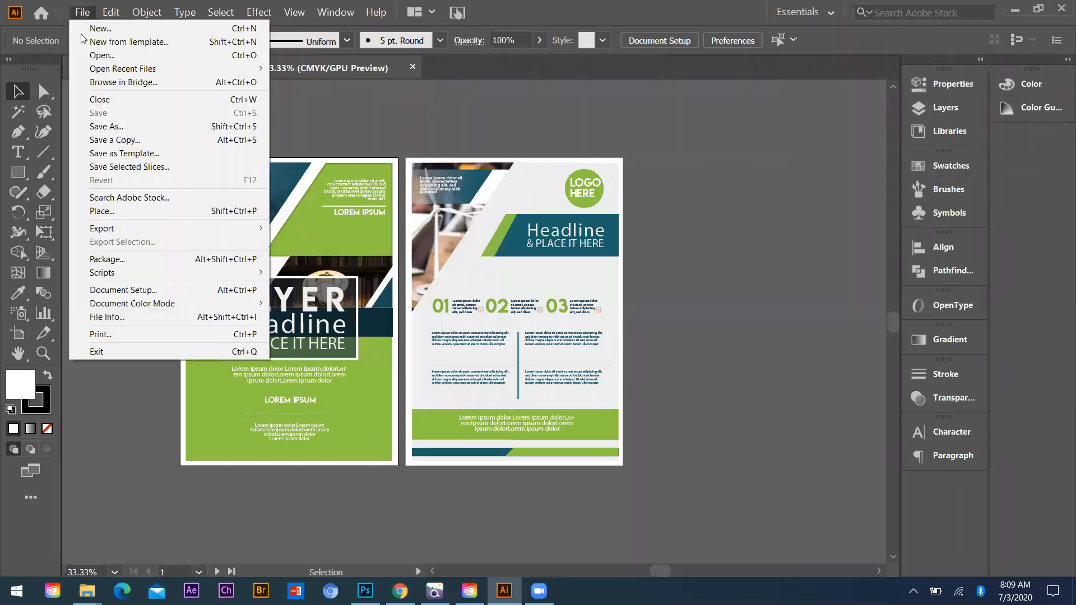
{"action": "left_click", "coordinate": [93, 28]}
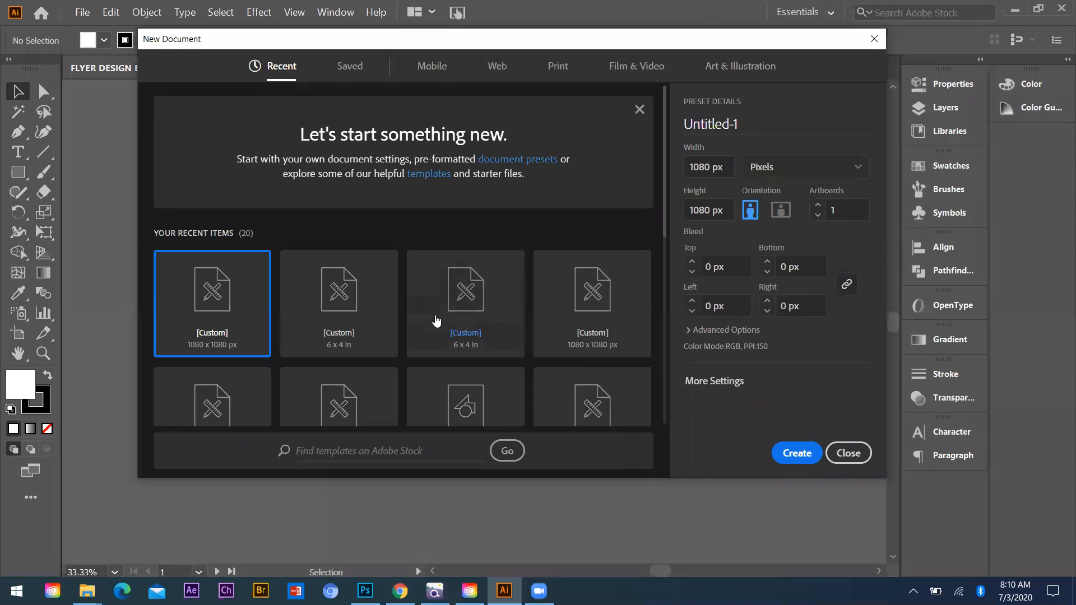
{"action": "scroll", "coordinate": [449, 314], "scroll_direction": "down", "scroll_amount": 3}
{"action": "left_click", "coordinate": [470, 281]}
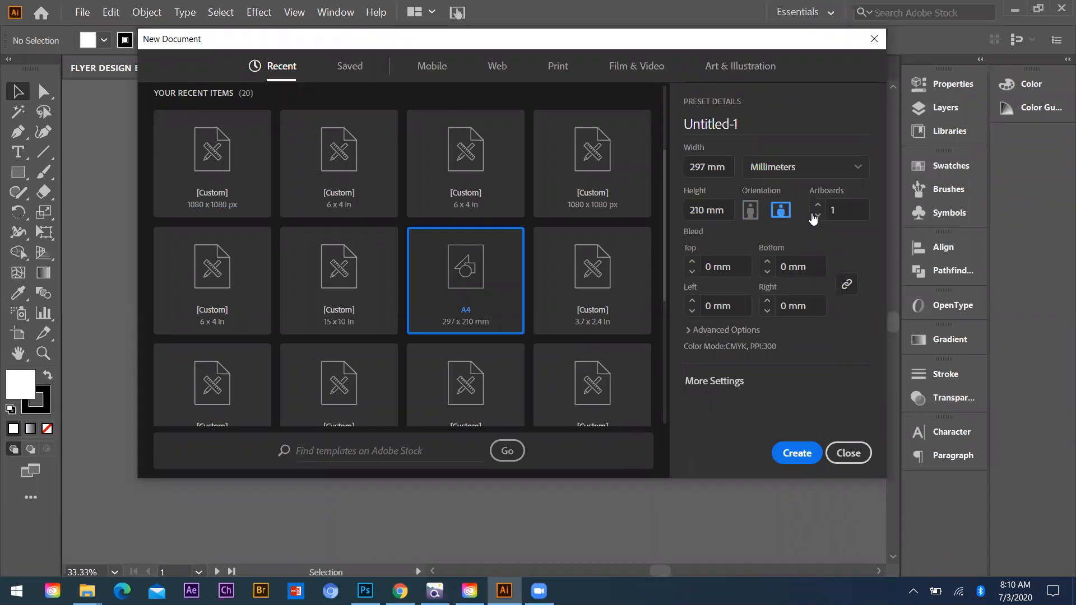
{"action": "left_click", "coordinate": [818, 207]}
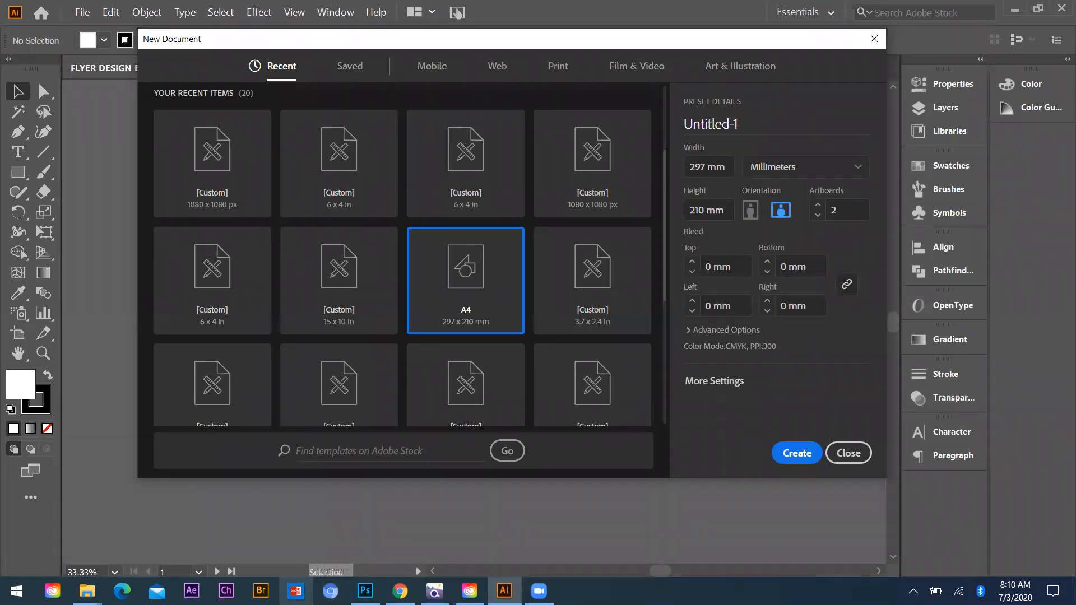
Step: Close the File Explorer windows that are still open in the background
{"action": "mouse_move", "coordinate": [87, 590]}
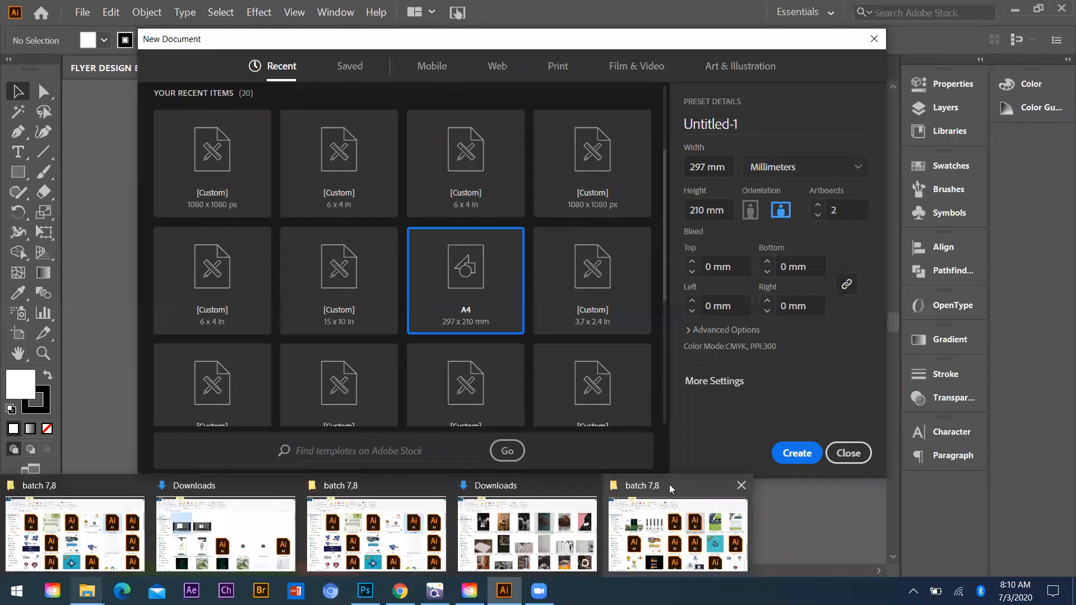
{"action": "left_click", "coordinate": [439, 486]}
{"action": "left_click", "coordinate": [440, 485]}
{"action": "left_click", "coordinate": [440, 485]}
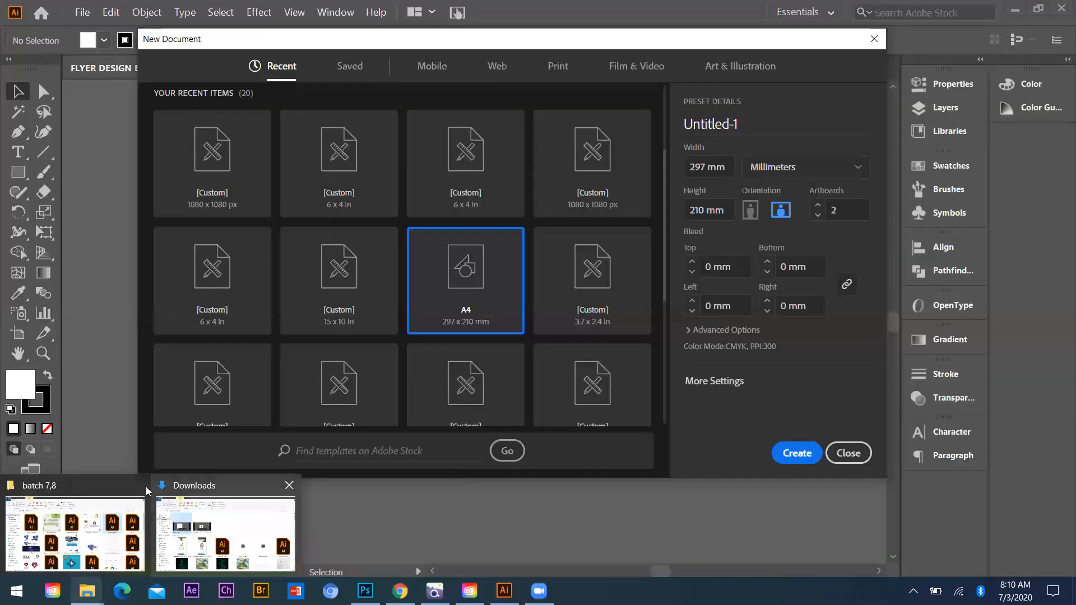
{"action": "mouse_move", "coordinate": [146, 486]}
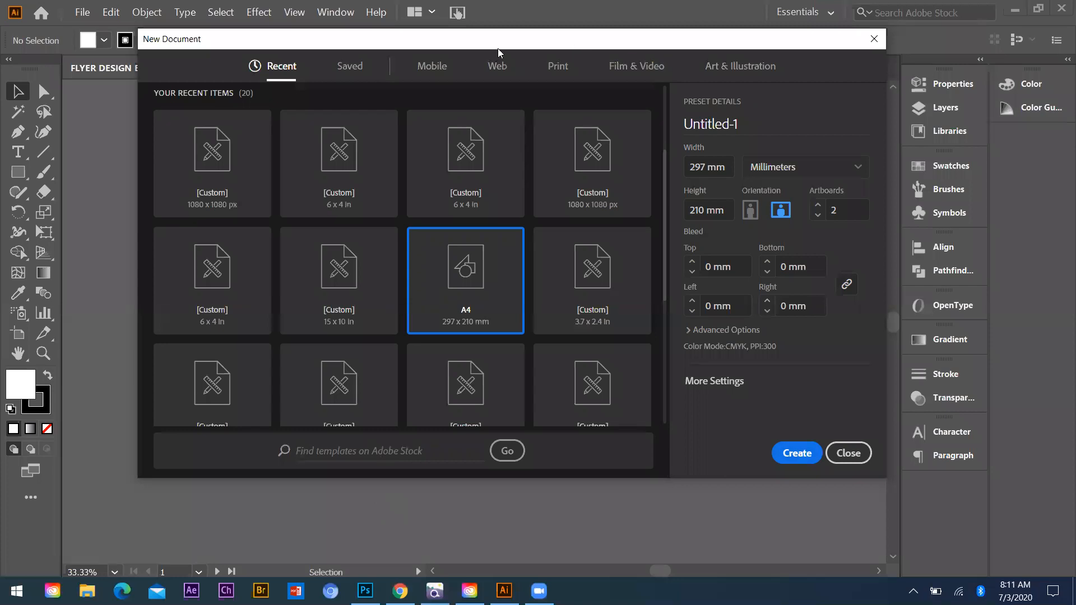
Step: Create the landscape A4 document with two artboards and close it again unused
{"action": "left_click_drag", "start_coordinate": [497, 48], "coordinate": [485, 59]}
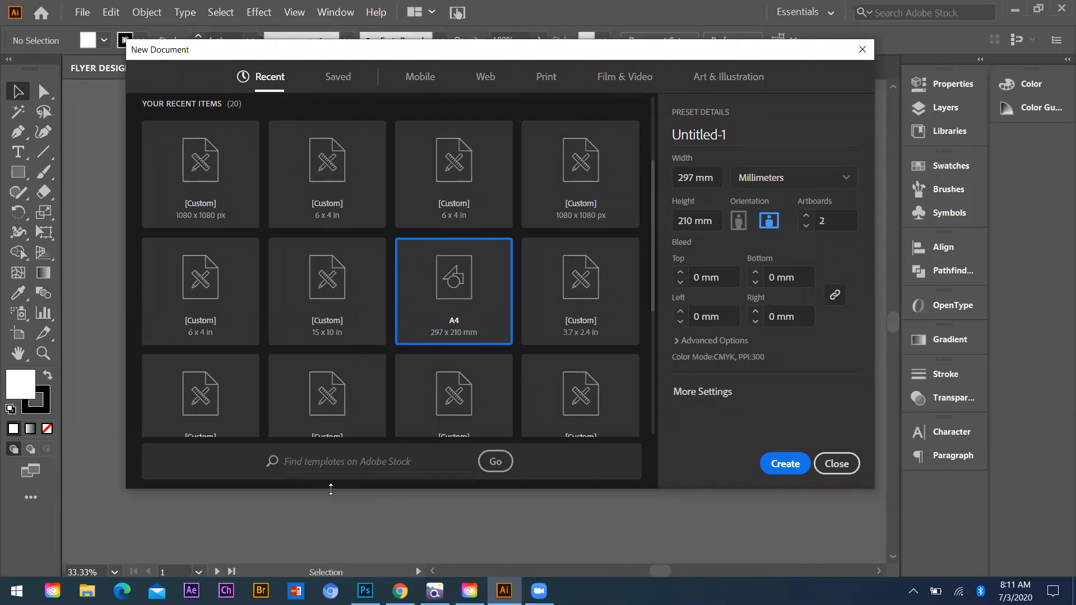
{"action": "left_click", "coordinate": [801, 473]}
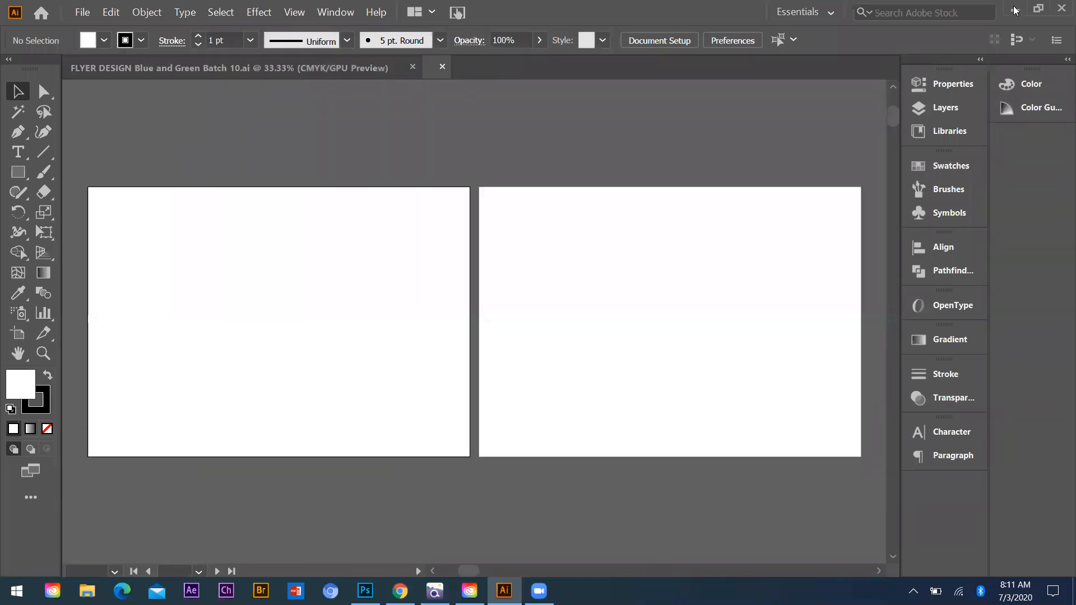
{"action": "left_click", "coordinate": [1014, 6]}
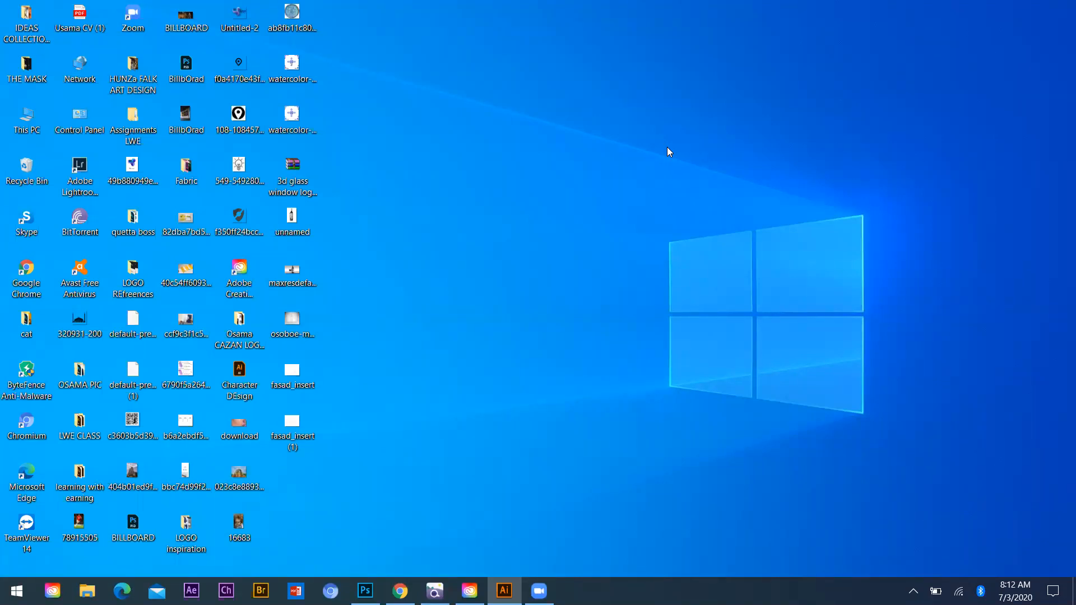
{"action": "left_click", "coordinate": [497, 583]}
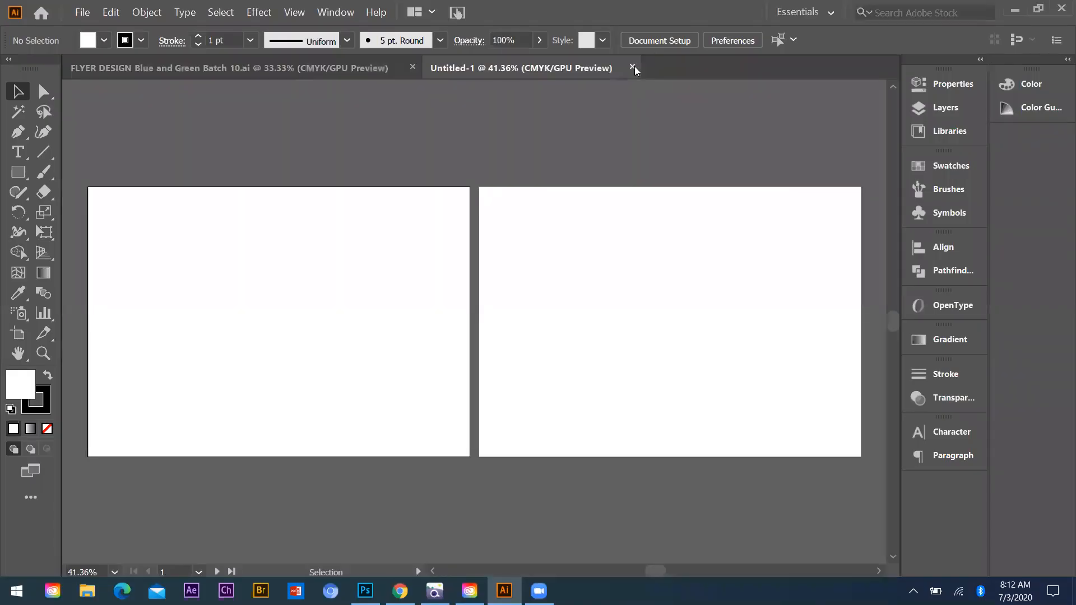
{"action": "left_click", "coordinate": [633, 67]}
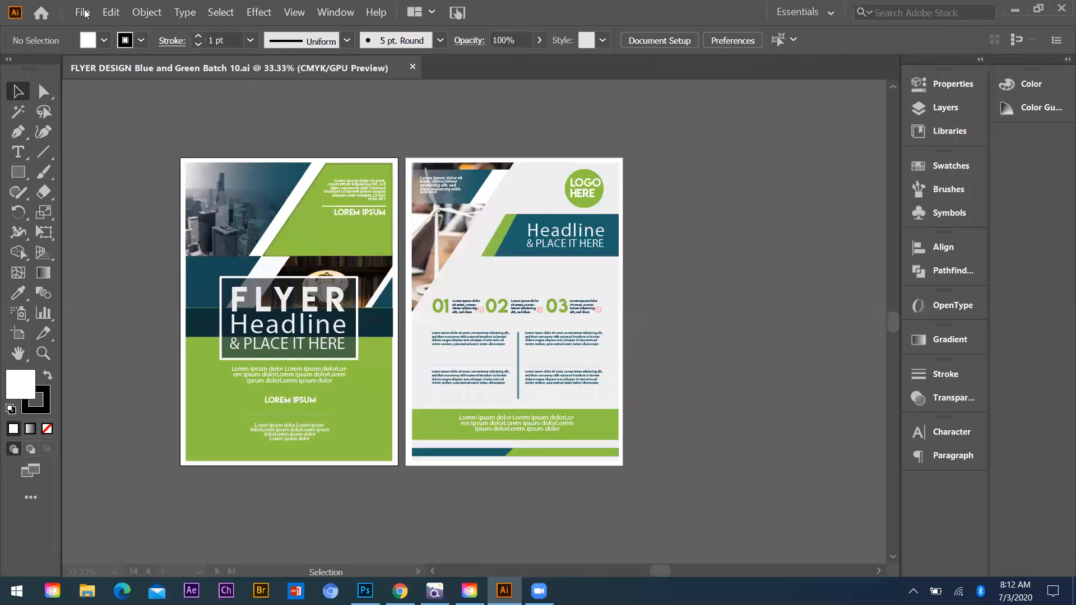
Step: Start a new A4 document with two artboards in portrait orientation, 210 × 297 mm
{"action": "left_click", "coordinate": [82, 13]}
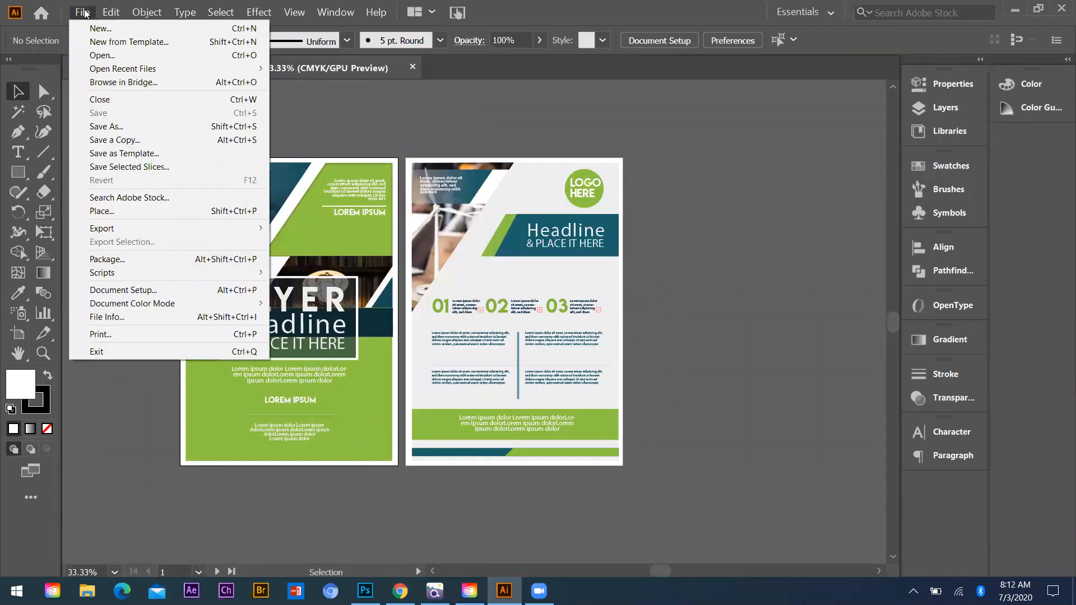
{"action": "left_click", "coordinate": [99, 28]}
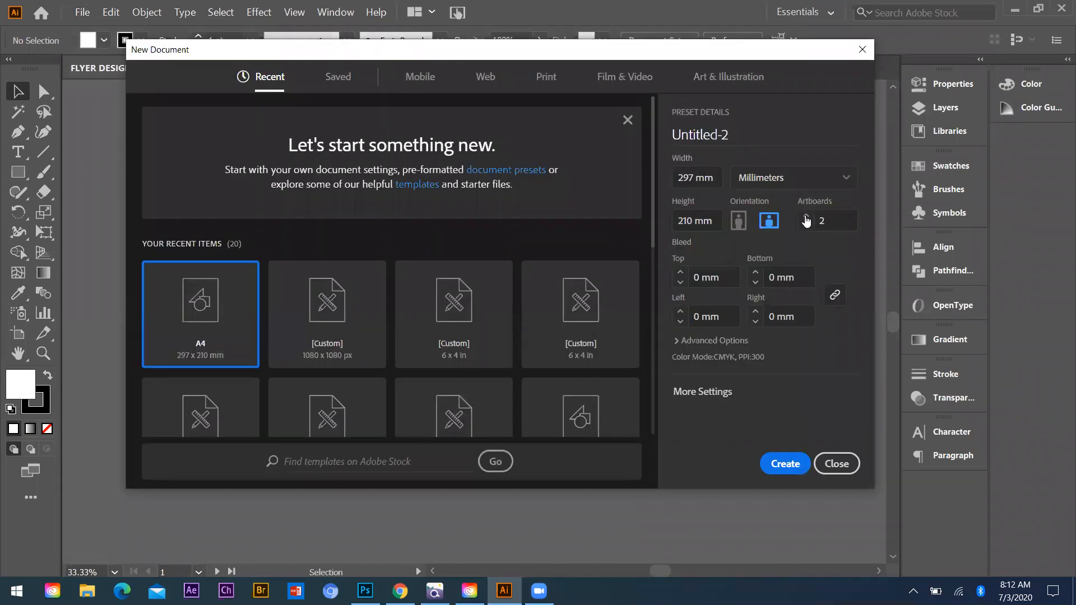
{"action": "left_click", "coordinate": [806, 215]}
{"action": "left_click", "coordinate": [738, 223]}
Step: Name the new document "flyer batch 12 t0 14" and create it
{"action": "left_click_drag", "start_coordinate": [734, 136], "coordinate": [632, 143]}
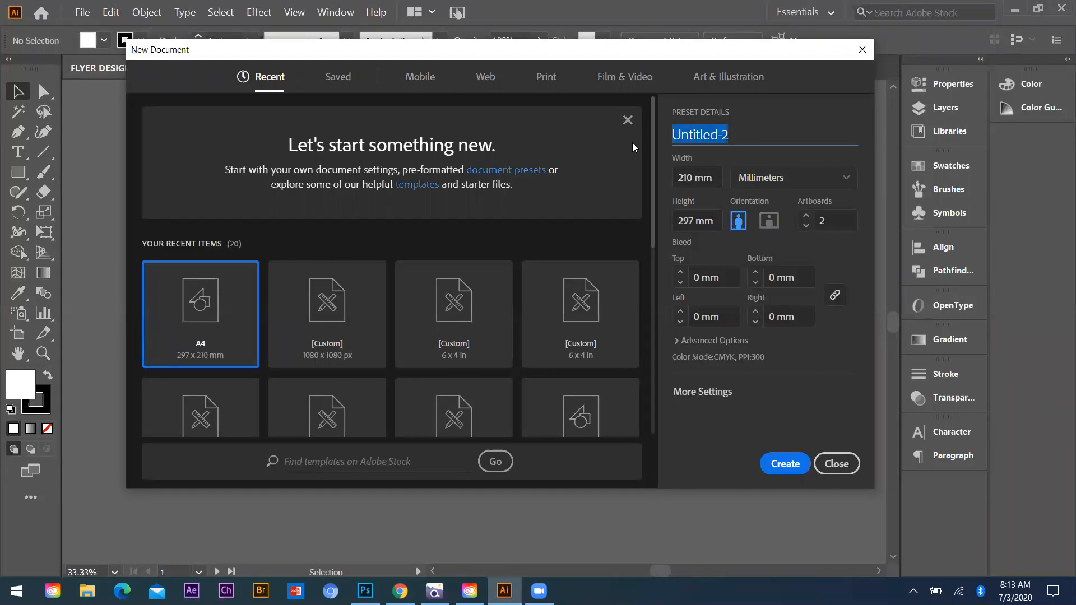
{"action": "type", "text": "fler"}
{"action": "key", "text": "BackSpace"}
{"action": "key", "text": "BackSpace"}
{"action": "type", "text": "yer batc"}
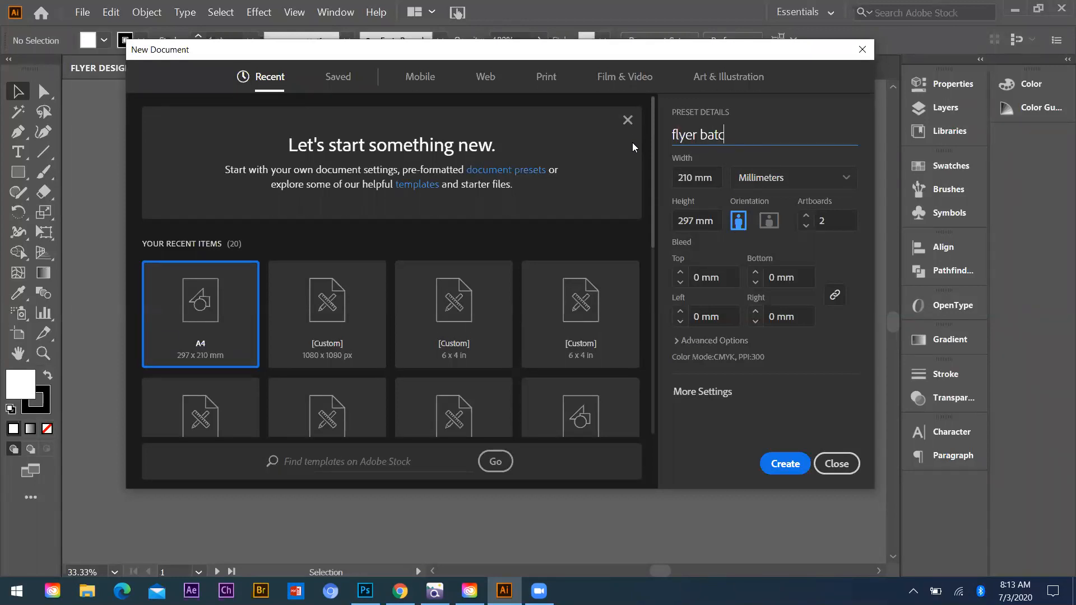
{"action": "type", "text": "h 12 t0 14"}
{"action": "key", "text": "Return"}
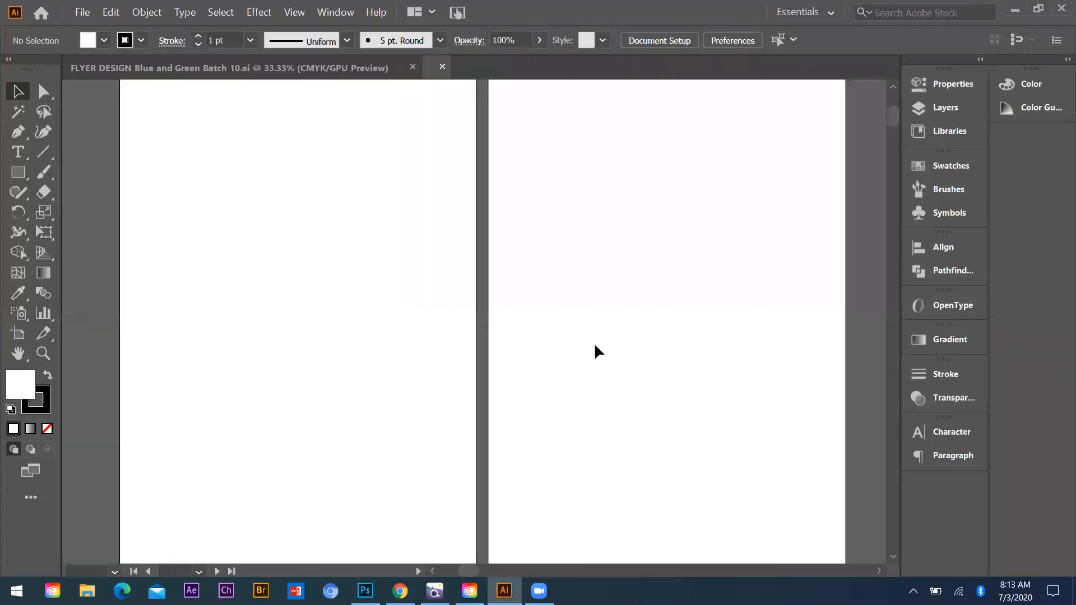
{"action": "scroll", "coordinate": [480, 292], "scroll_direction": "down", "scroll_amount": 1}
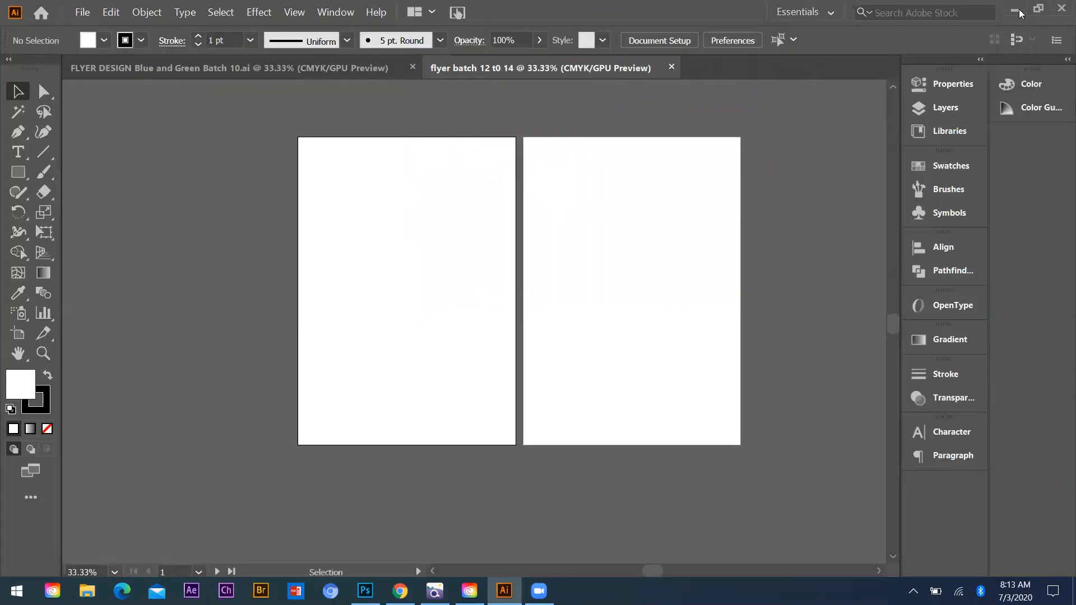
Step: Place the image "FLYER DESIGN Blue and Green Batch 10-01" from the batch 7,8 folder in LWE CLASS into the new flyer document
{"action": "key", "text": "super+d"}
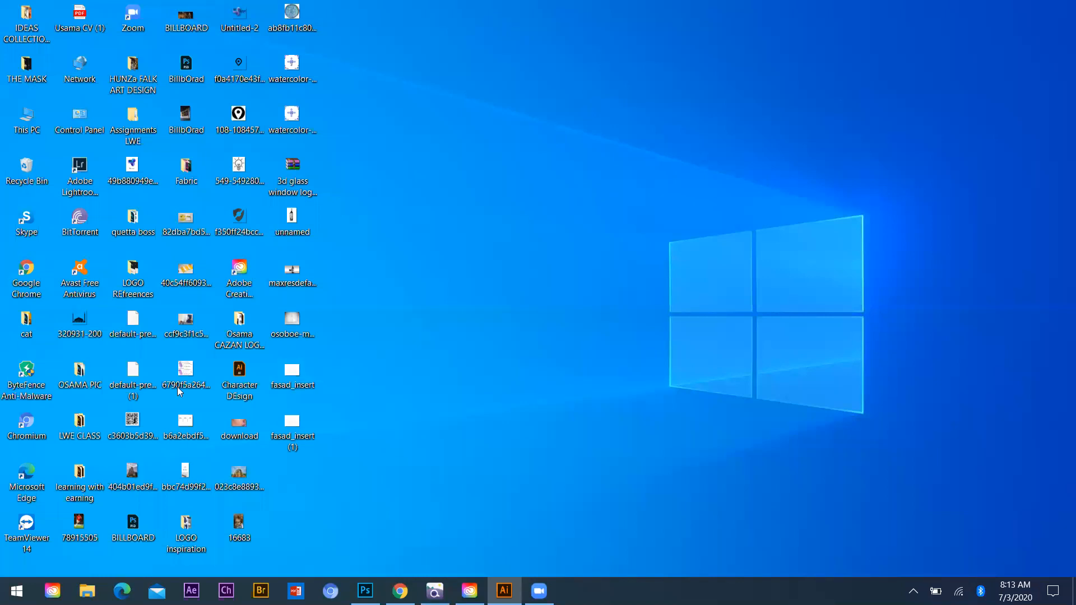
{"action": "double_click", "coordinate": [79, 426]}
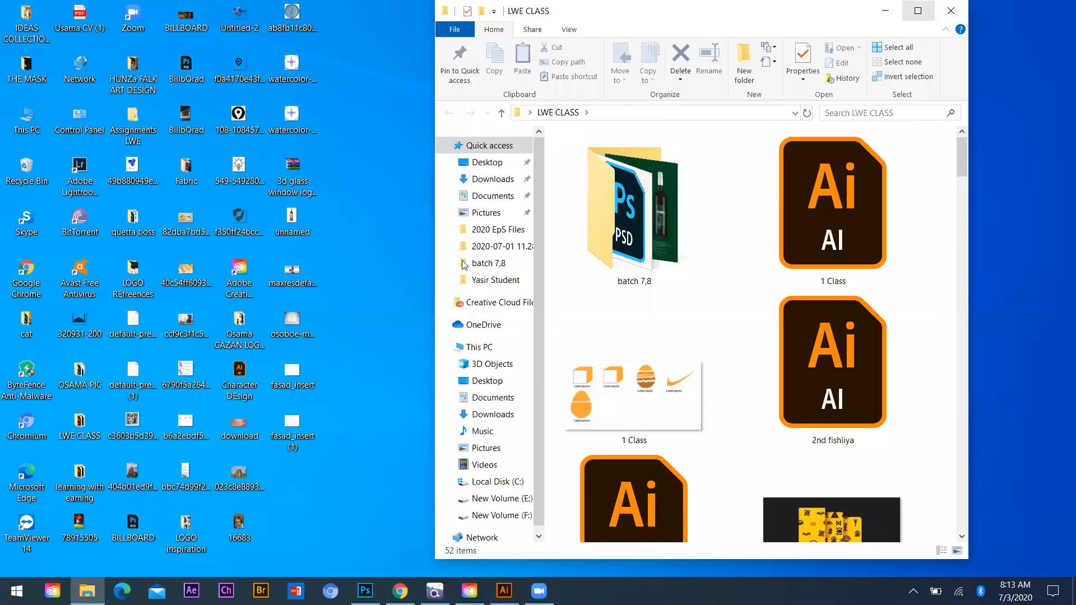
{"action": "key", "text": "super+Up"}
{"action": "scroll", "coordinate": [240, 243], "scroll_direction": "down", "scroll_amount": 3}
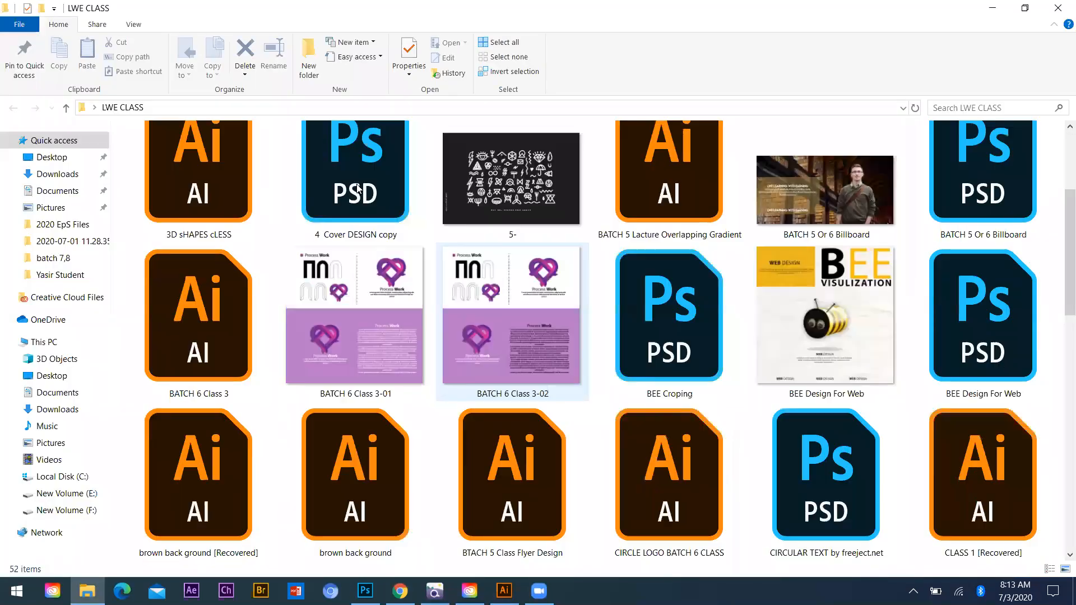
{"action": "scroll", "coordinate": [201, 233], "scroll_direction": "up", "scroll_amount": 3}
{"action": "double_click", "coordinate": [201, 224]}
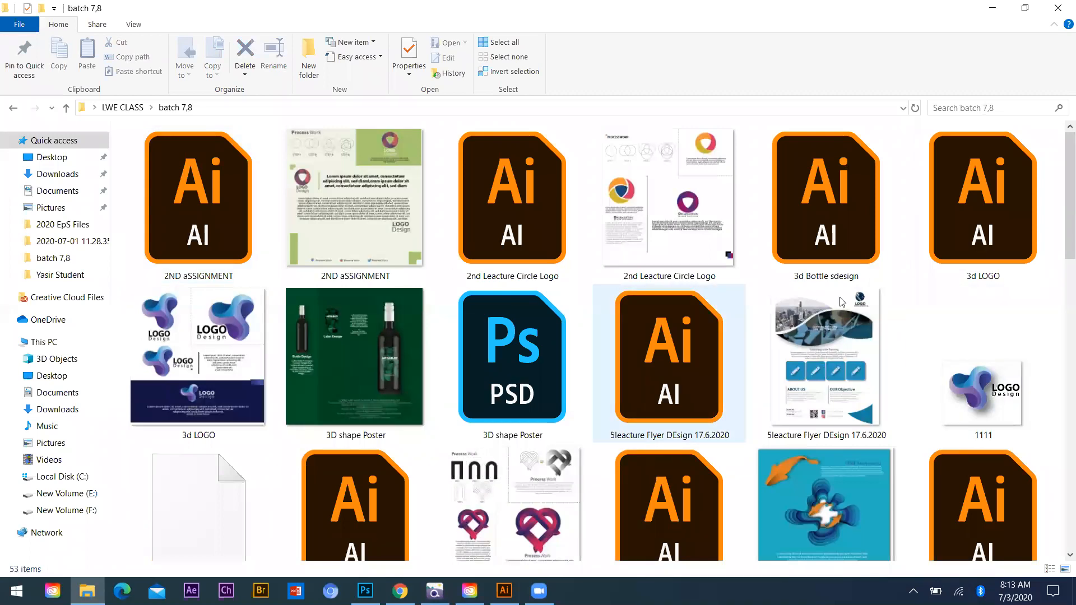
{"action": "scroll", "coordinate": [850, 378], "scroll_direction": "down", "scroll_amount": 5}
{"action": "scroll", "coordinate": [931, 374], "scroll_direction": "down", "scroll_amount": 4}
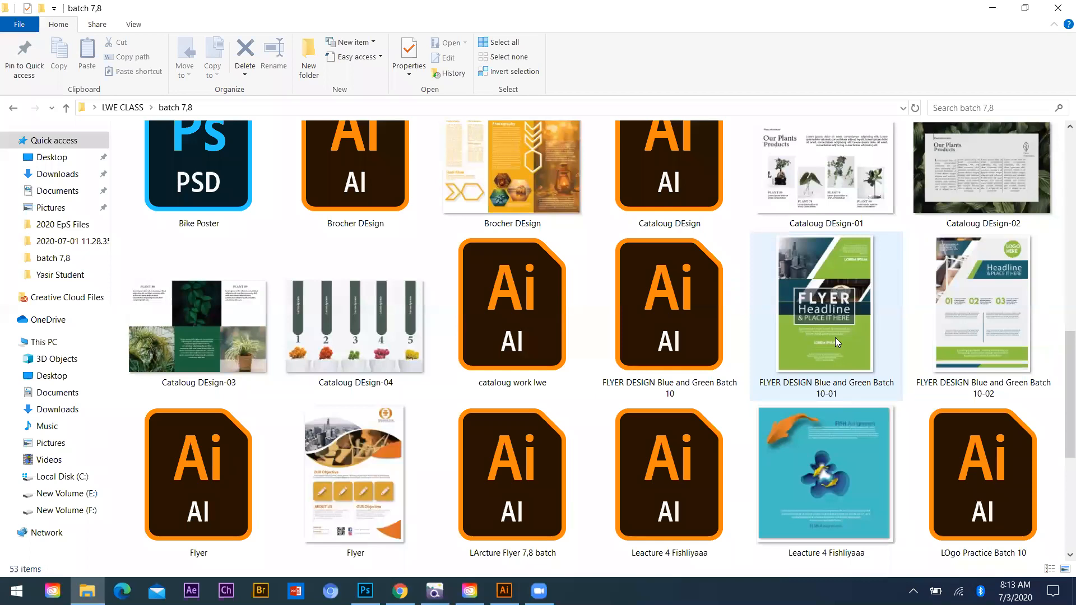
{"action": "scroll", "coordinate": [835, 337], "scroll_direction": "down", "scroll_amount": 2}
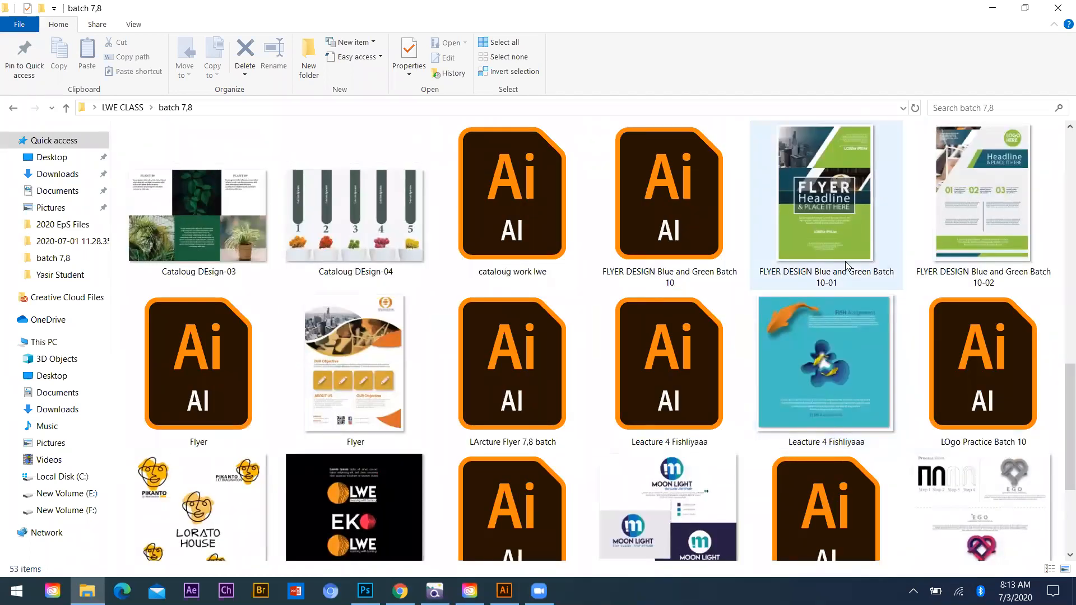
{"action": "left_click_drag", "start_coordinate": [847, 266], "coordinate": [252, 365]}
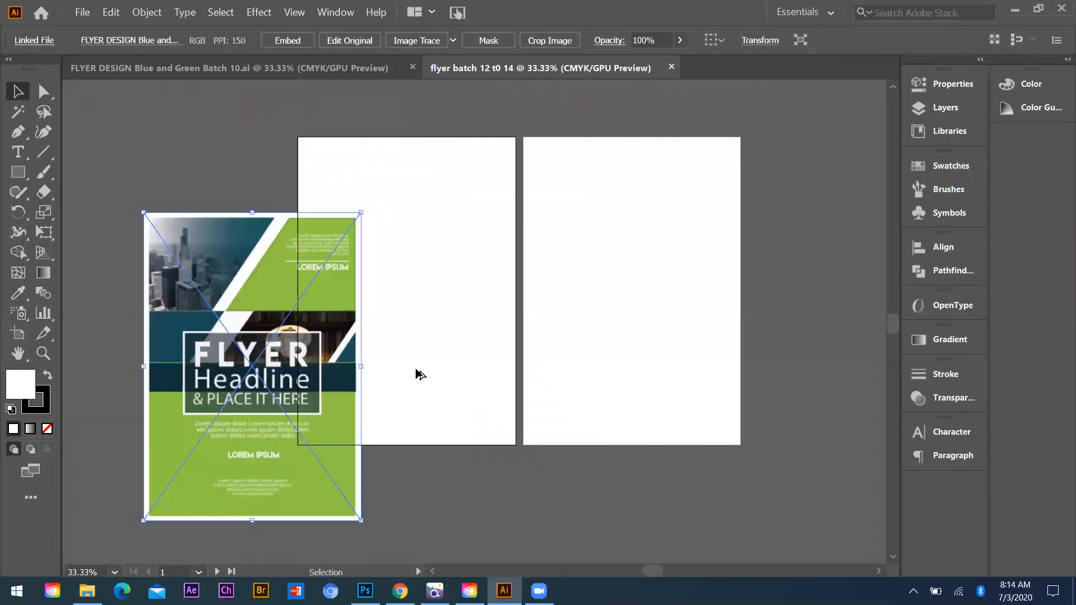
Step: Move the placed flyer image off the artboards to the empty space beside the first artboard, aligned with its height, and deselect it
{"action": "scroll", "coordinate": [593, 393], "scroll_direction": "down", "scroll_amount": 2}
{"action": "scroll", "coordinate": [416, 371], "scroll_direction": "up", "scroll_amount": 3}
{"action": "left_click_drag", "start_coordinate": [438, 318], "coordinate": [293, 200]}
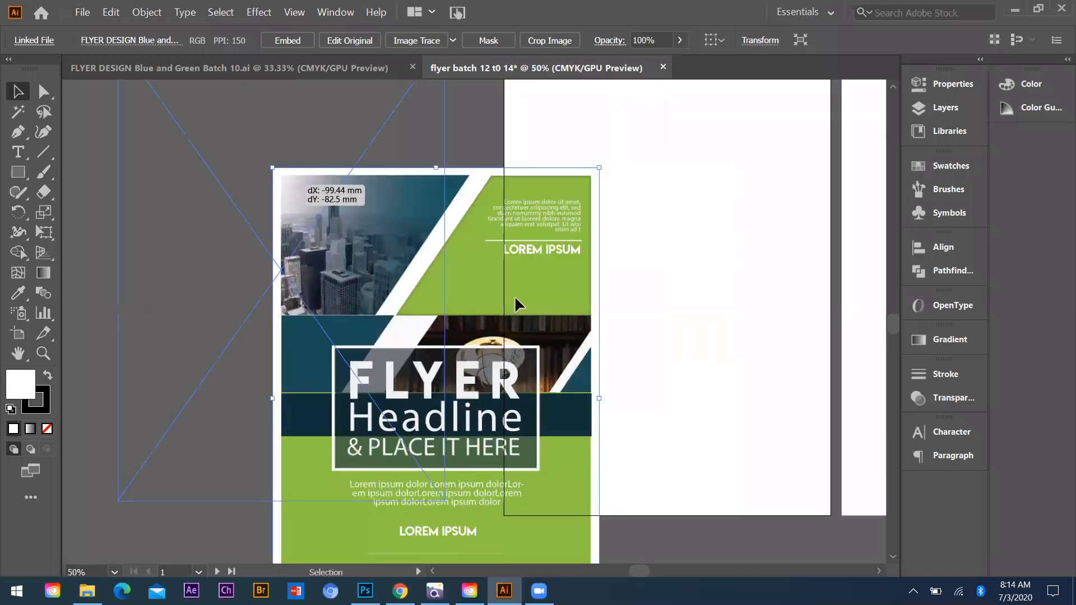
{"action": "scroll", "coordinate": [518, 341], "scroll_direction": "down", "scroll_amount": 1}
{"action": "left_click_drag", "start_coordinate": [382, 240], "coordinate": [559, 241]}
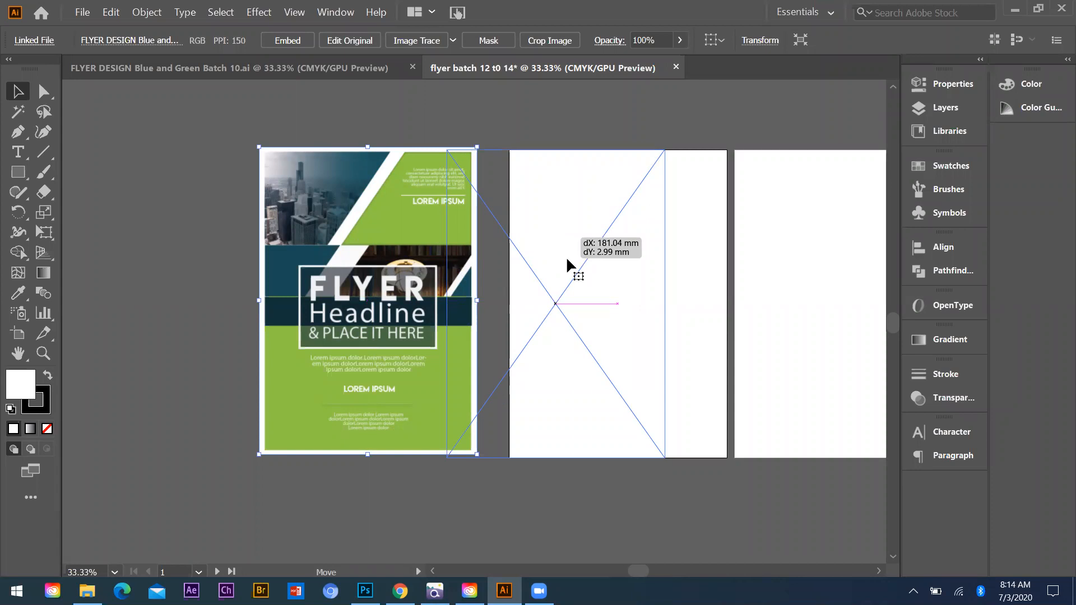
{"action": "left_click", "coordinate": [335, 283]}
{"action": "left_click_drag", "start_coordinate": [621, 225], "coordinate": [386, 241]}
{"action": "left_click_drag", "start_coordinate": [386, 240], "coordinate": [386, 240]}
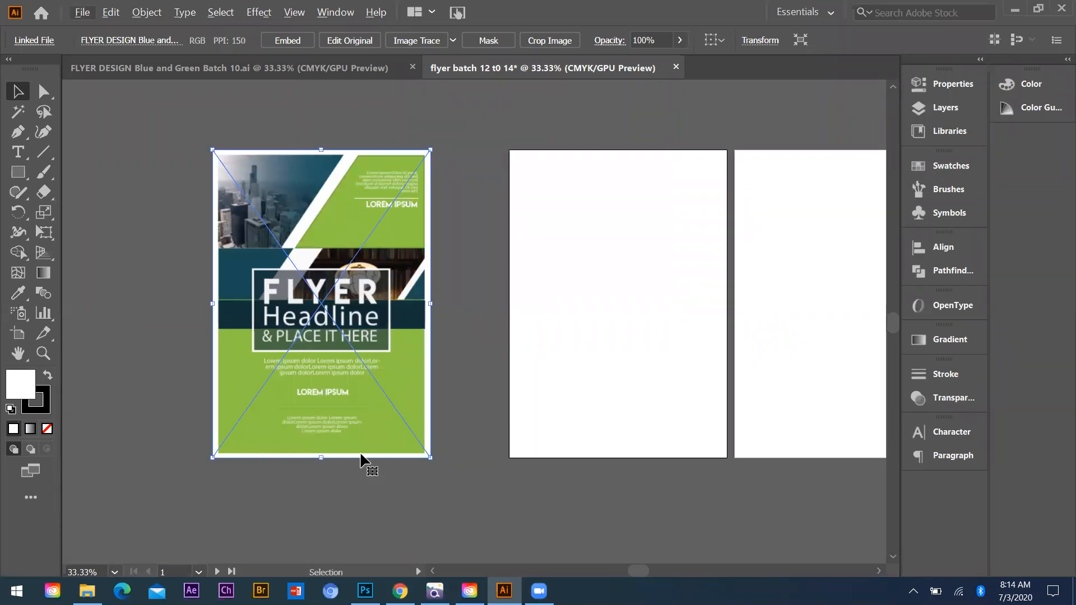
{"action": "key", "text": "ctrl"}
{"action": "key", "text": "ctrl+shift+a"}
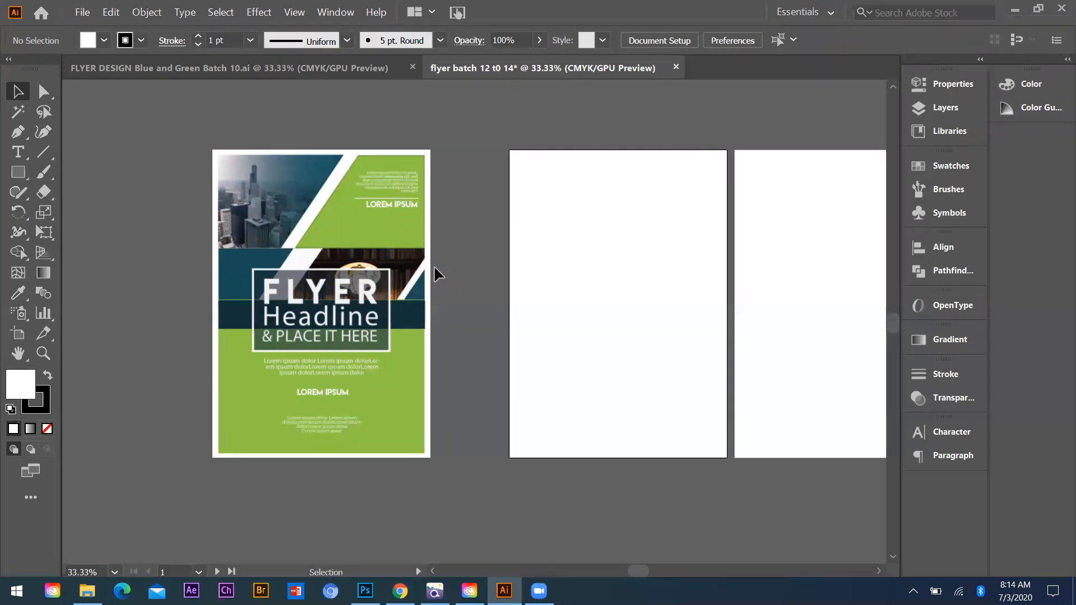
Step: With the Pen tool, trace the top edge of the flyer's city photo from its outer corner to the white diagonal band
{"action": "scroll", "coordinate": [271, 236], "scroll_direction": "up", "scroll_amount": 2}
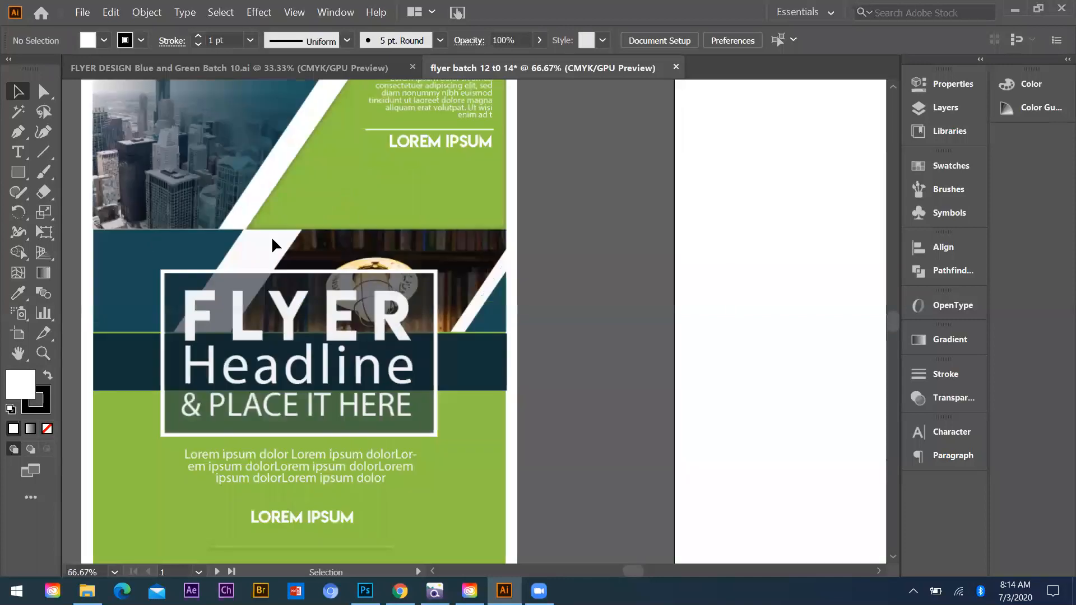
{"action": "scroll", "coordinate": [283, 295], "scroll_direction": "up", "scroll_amount": 4}
{"action": "scroll", "coordinate": [150, 240], "scroll_direction": "down", "scroll_amount": 1}
{"action": "scroll", "coordinate": [24, 141], "scroll_direction": "up", "scroll_amount": 1}
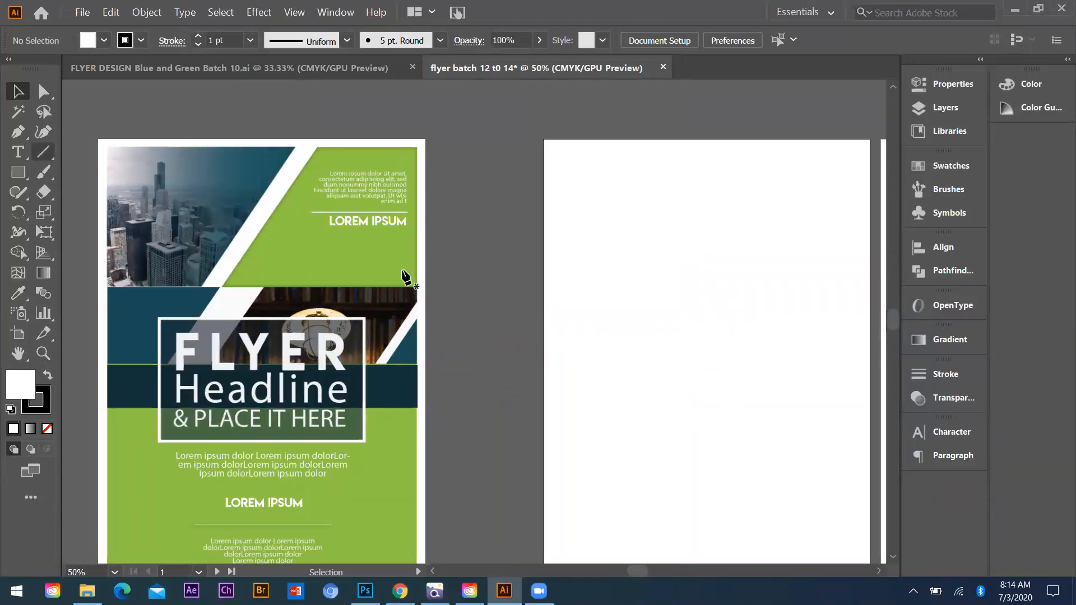
{"action": "left_click", "coordinate": [16, 138]}
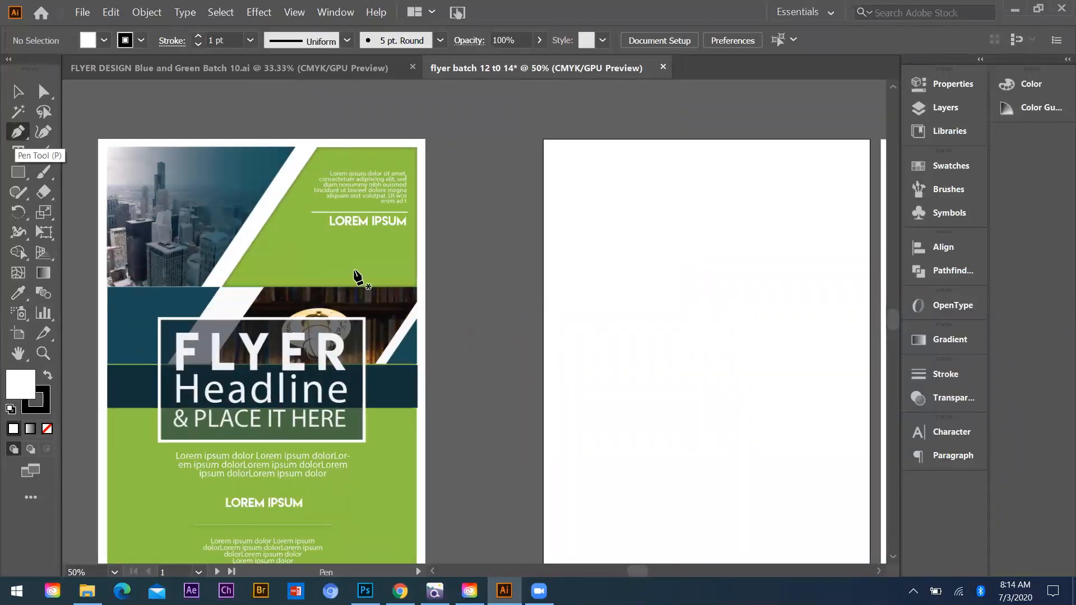
{"action": "scroll", "coordinate": [241, 286], "scroll_direction": "up", "scroll_amount": 2}
{"action": "scroll", "coordinate": [171, 287], "scroll_direction": "down", "scroll_amount": 1}
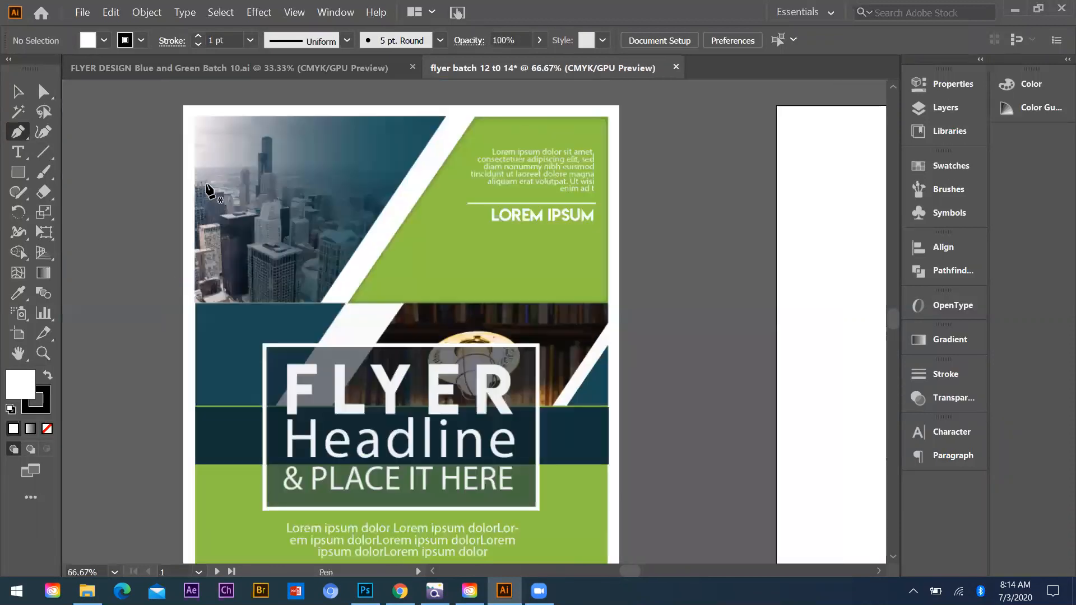
{"action": "scroll", "coordinate": [203, 150], "scroll_direction": "up", "scroll_amount": 1}
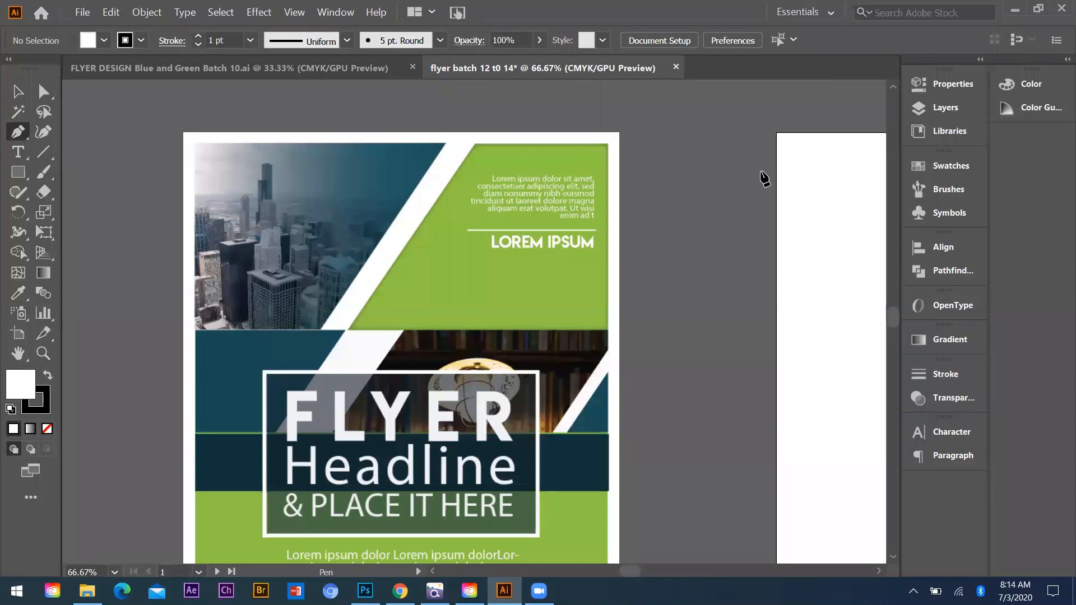
{"action": "left_click", "coordinate": [196, 145]}
{"action": "scroll", "coordinate": [195, 146], "scroll_direction": "up", "scroll_amount": 2}
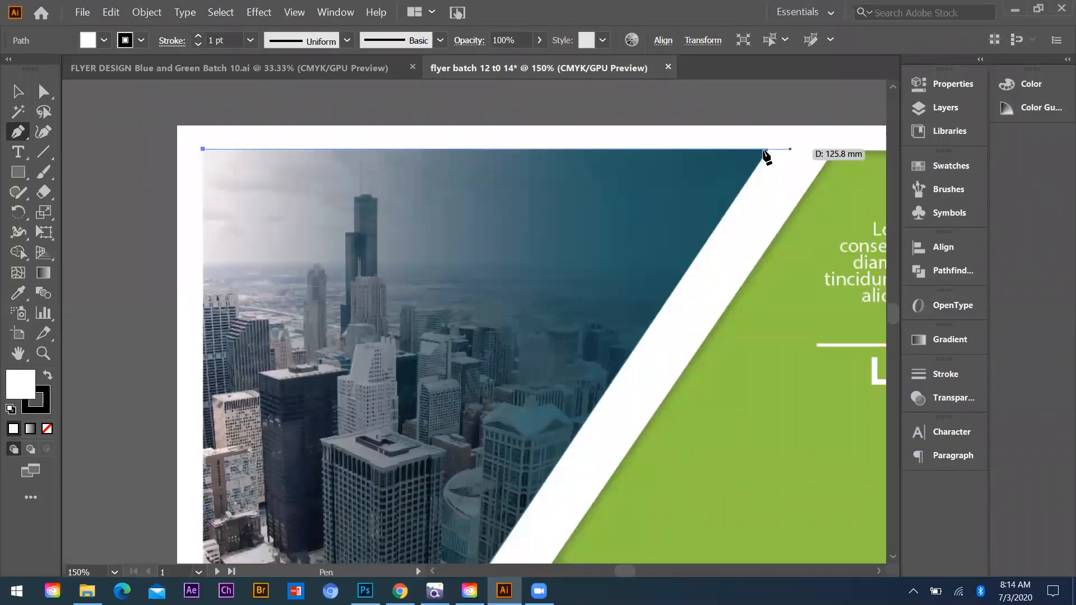
{"action": "left_click", "coordinate": [767, 149]}
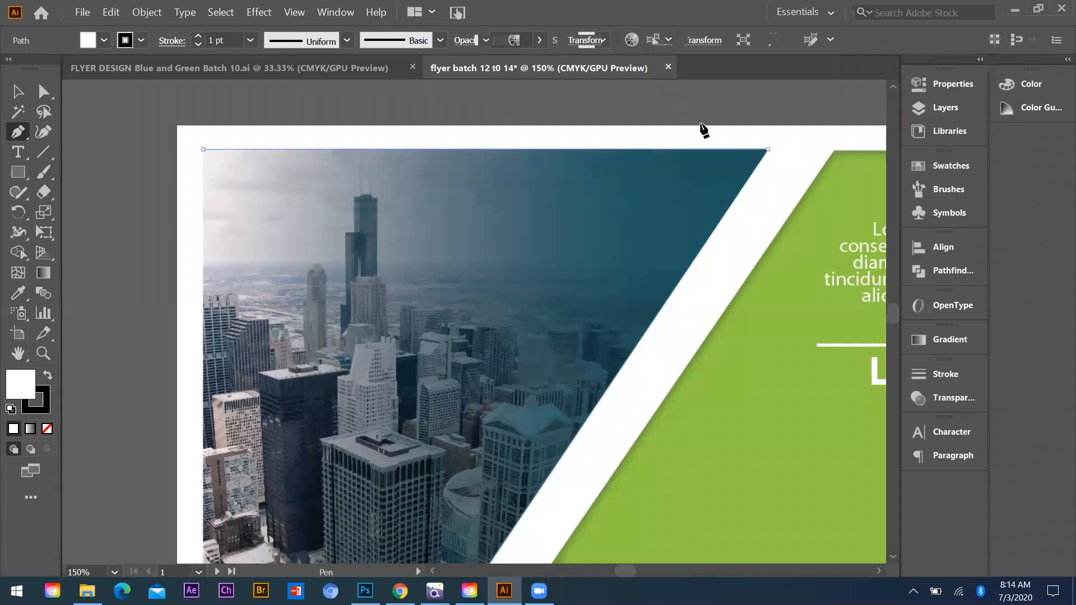
Step: Continue the city photo outline down the diagonal edge, along the bottom and up the outer side, closing the path
{"action": "scroll", "coordinate": [705, 130], "scroll_direction": "down", "scroll_amount": 1}
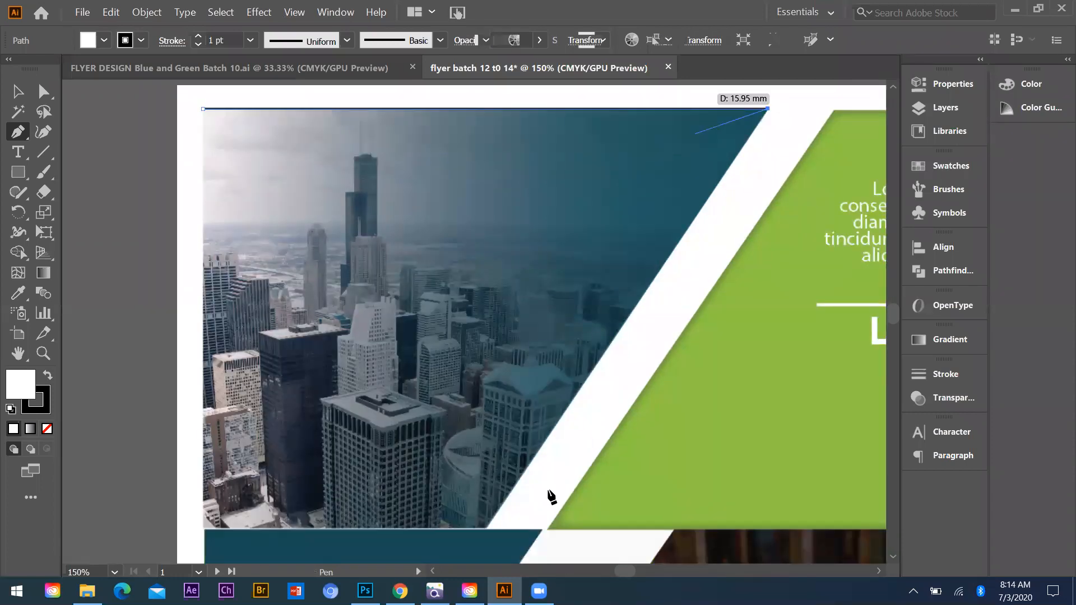
{"action": "scroll", "coordinate": [490, 546], "scroll_direction": "up", "scroll_amount": 1}
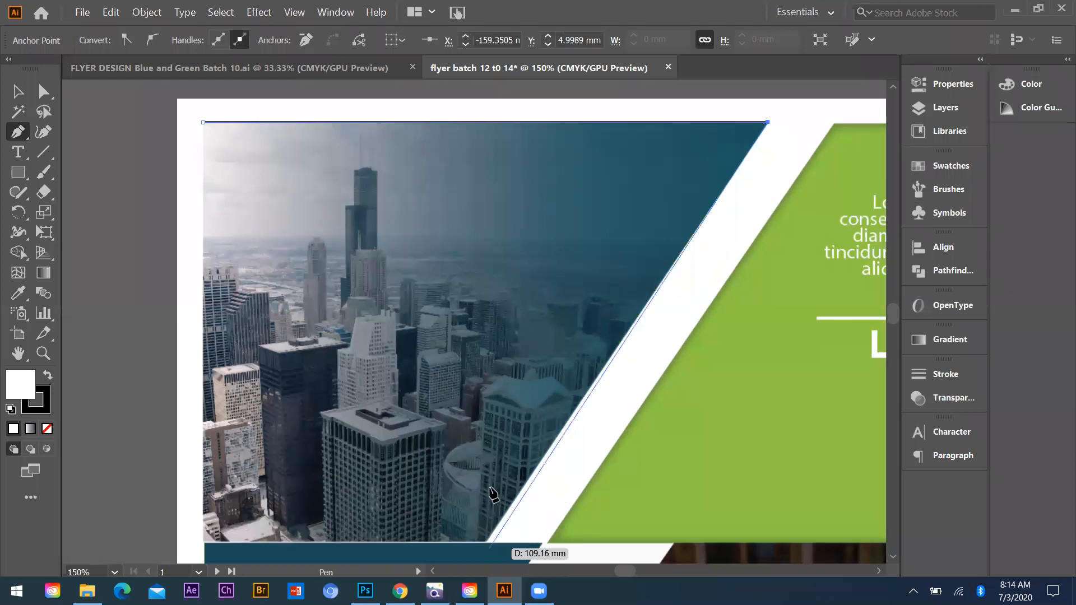
{"action": "scroll", "coordinate": [492, 495], "scroll_direction": "down", "scroll_amount": 1}
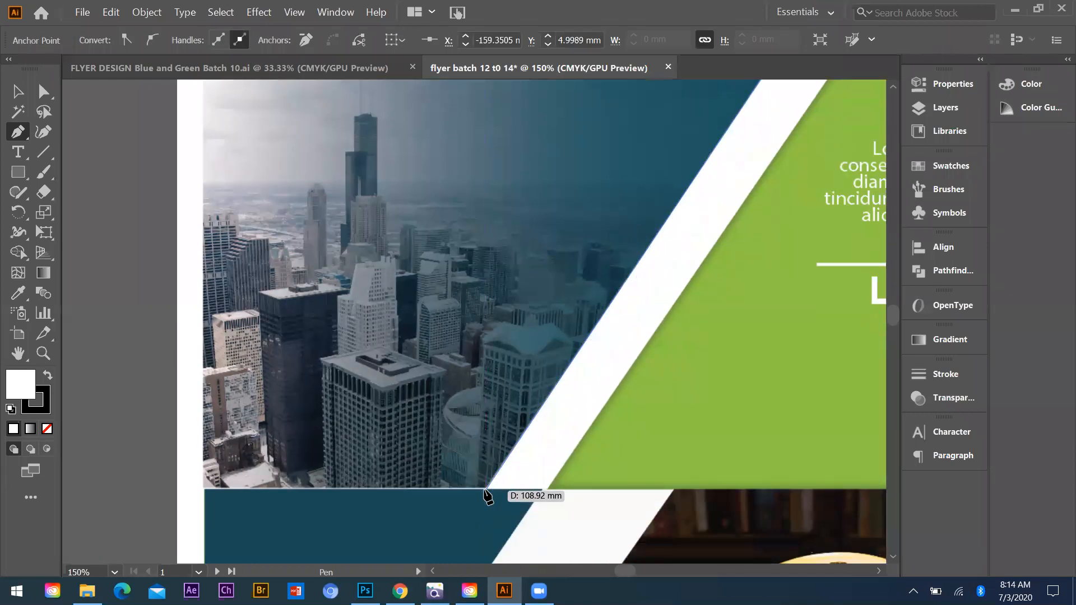
{"action": "left_click", "coordinate": [209, 497]}
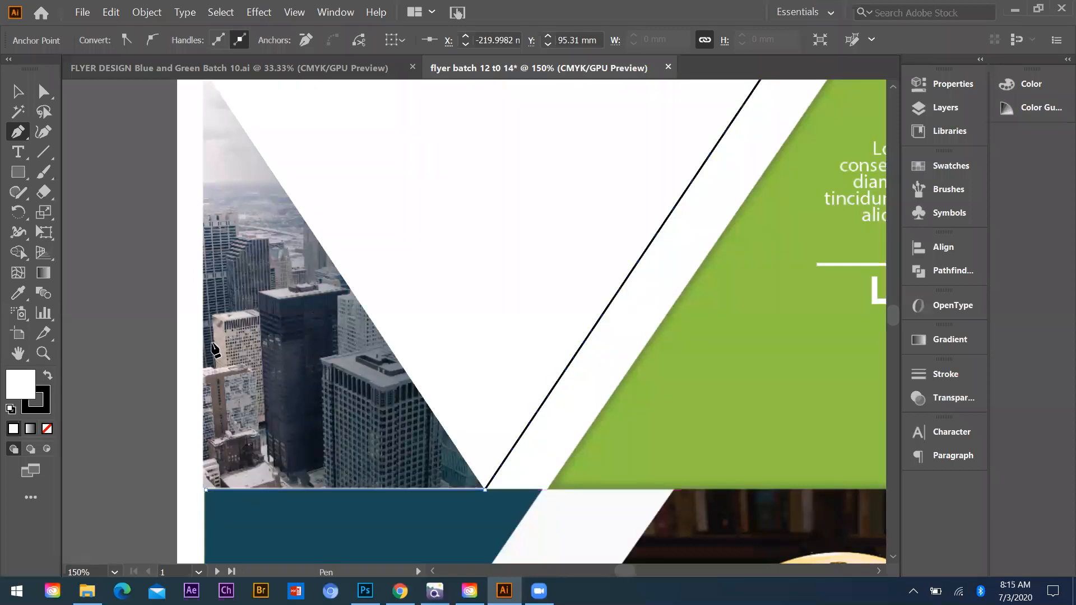
{"action": "scroll", "coordinate": [211, 280], "scroll_direction": "up", "scroll_amount": 3}
{"action": "left_click", "coordinate": [203, 150]}
{"action": "scroll", "coordinate": [461, 304], "scroll_direction": "down", "scroll_amount": 2}
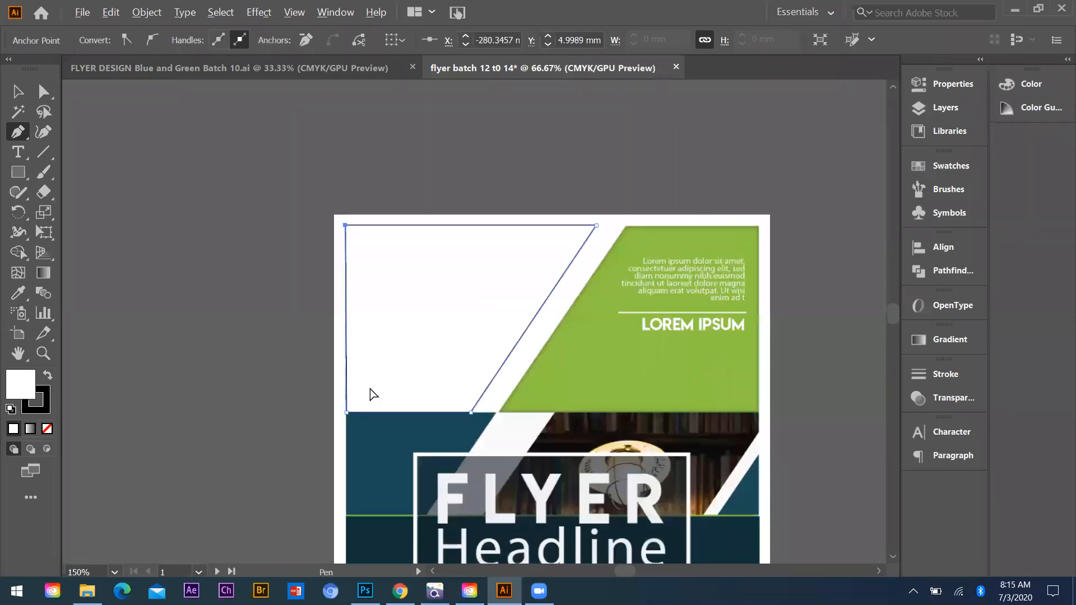
Step: Undo the city outline's outer bottom corner, re-place it directly below the outer top corner, and close the path again
{"action": "scroll", "coordinate": [367, 393], "scroll_direction": "right", "scroll_amount": 3}
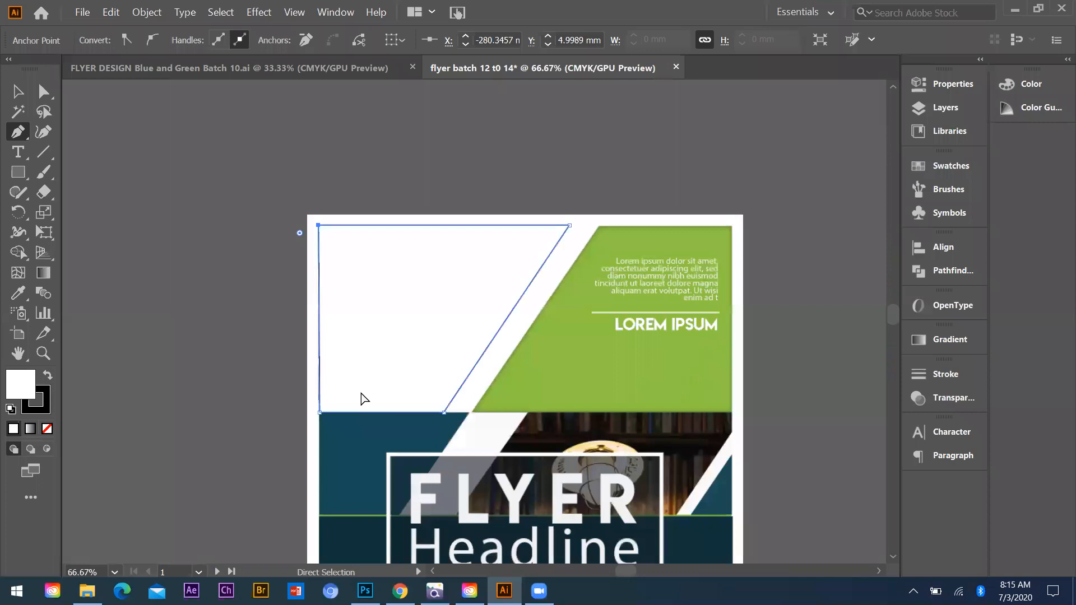
{"action": "left_click", "coordinate": [306, 412]}
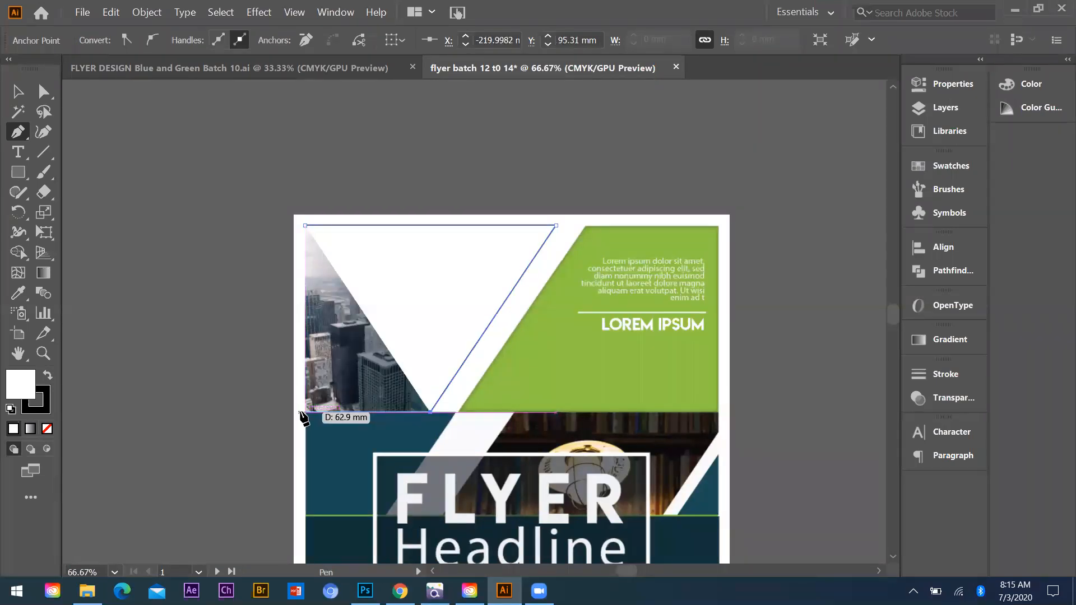
{"action": "scroll", "coordinate": [329, 412], "scroll_direction": "up", "scroll_amount": 4}
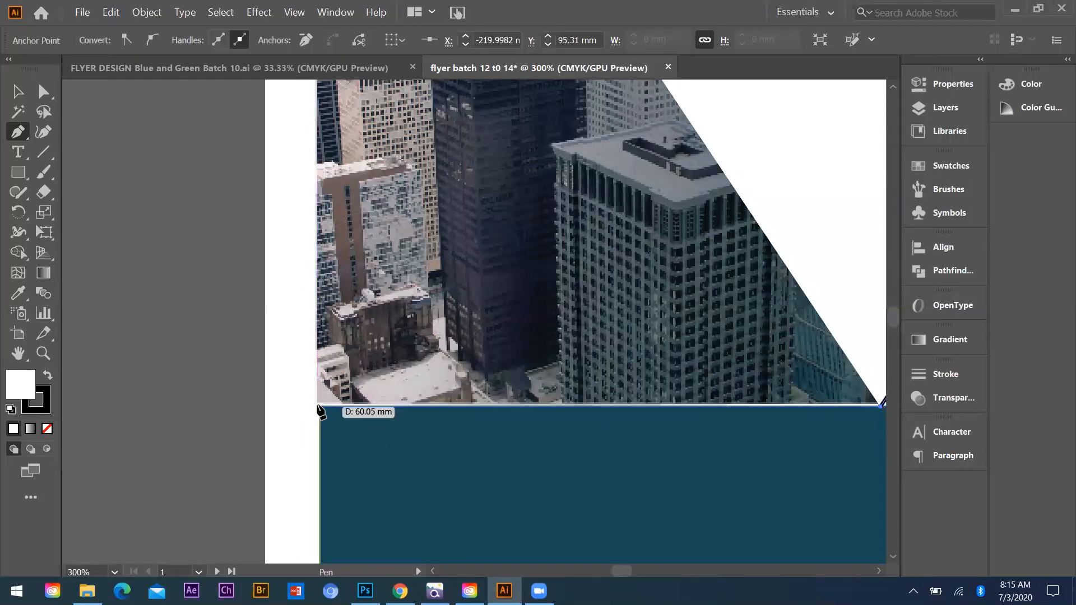
{"action": "left_click", "coordinate": [319, 412]}
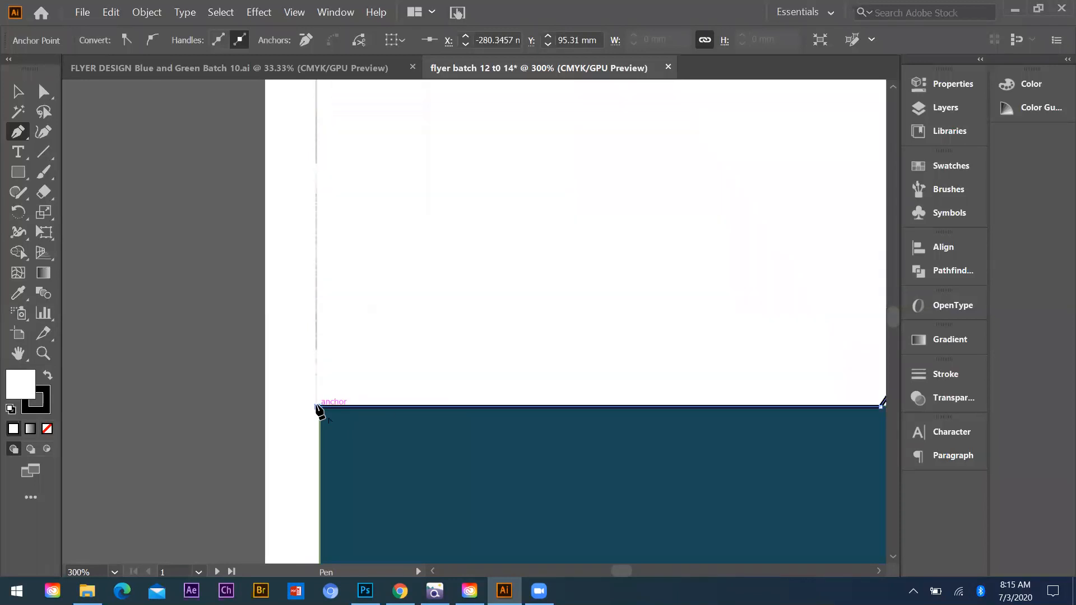
{"action": "scroll", "coordinate": [317, 413], "scroll_direction": "up", "scroll_amount": 3}
{"action": "scroll", "coordinate": [338, 246], "scroll_direction": "down", "scroll_amount": 3}
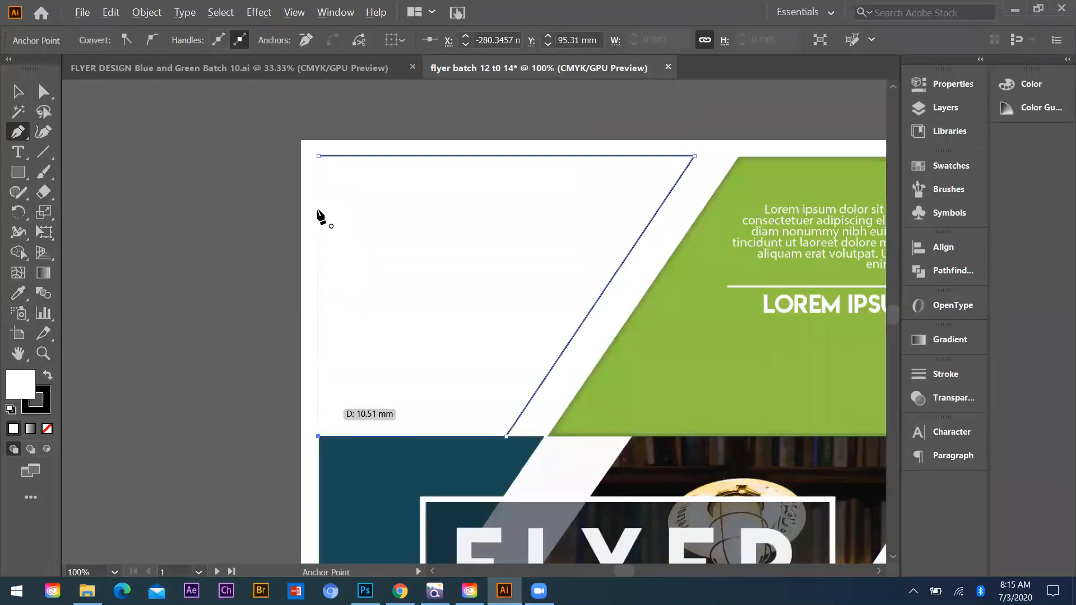
{"action": "scroll", "coordinate": [319, 216], "scroll_direction": "up", "scroll_amount": 1}
{"action": "left_click", "coordinate": [318, 210]}
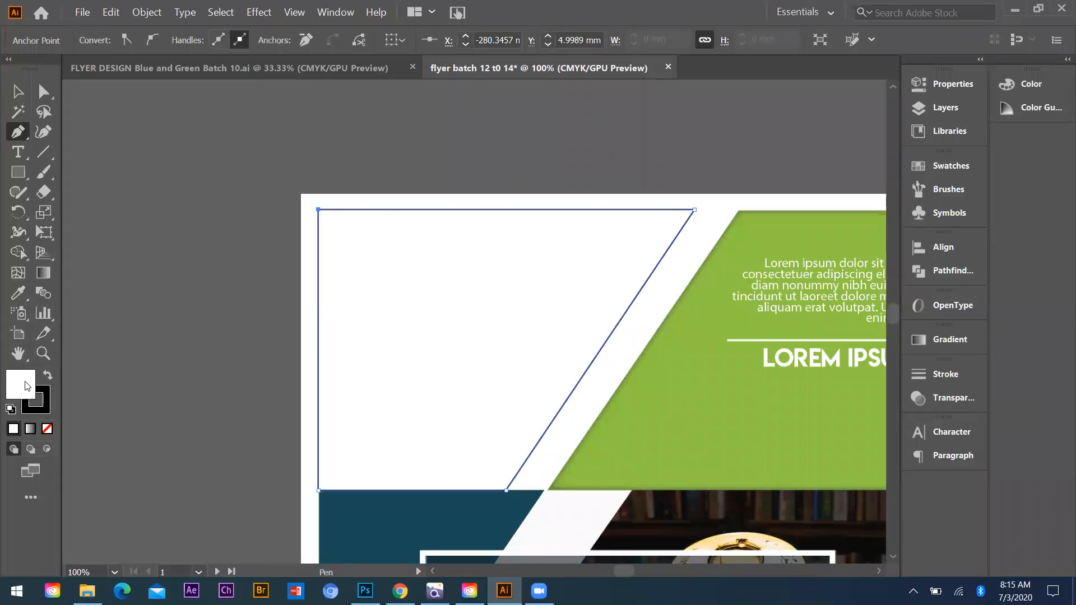
Step: Set the city photo outline to no fill with a black stroke and deselect it
{"action": "left_click", "coordinate": [47, 430]}
{"action": "left_click", "coordinate": [47, 399]}
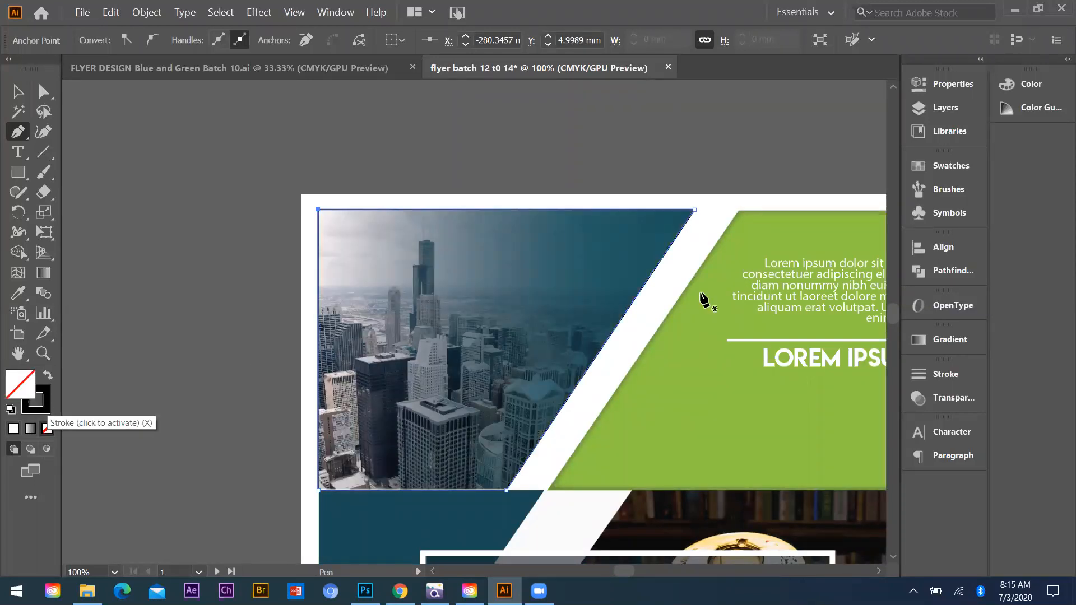
{"action": "scroll", "coordinate": [342, 258], "scroll_direction": "down", "scroll_amount": 1}
{"action": "left_click", "coordinate": [17, 91]}
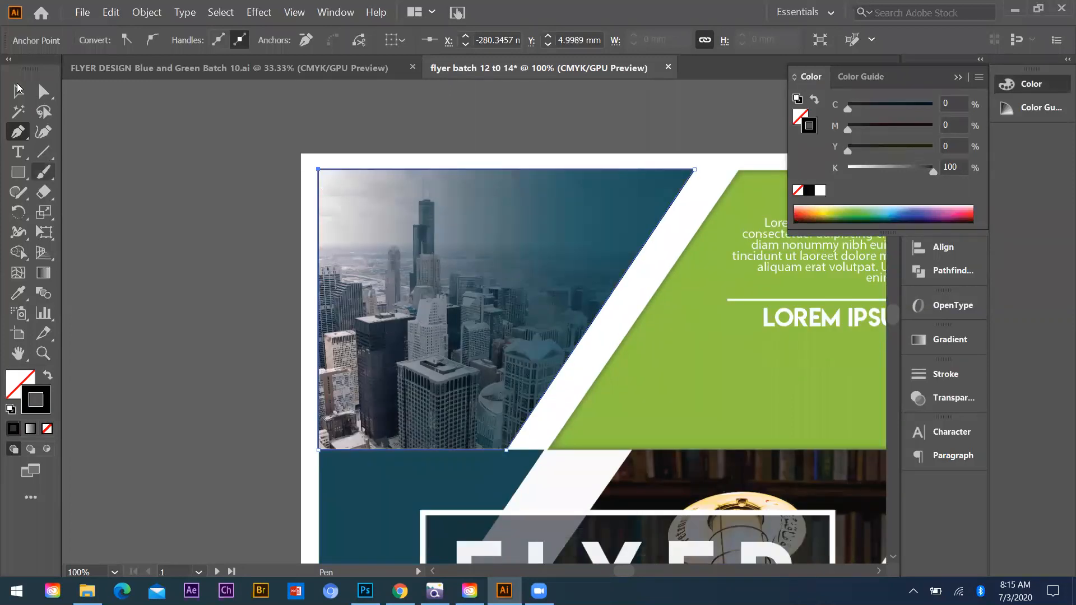
{"action": "left_click", "coordinate": [147, 262]}
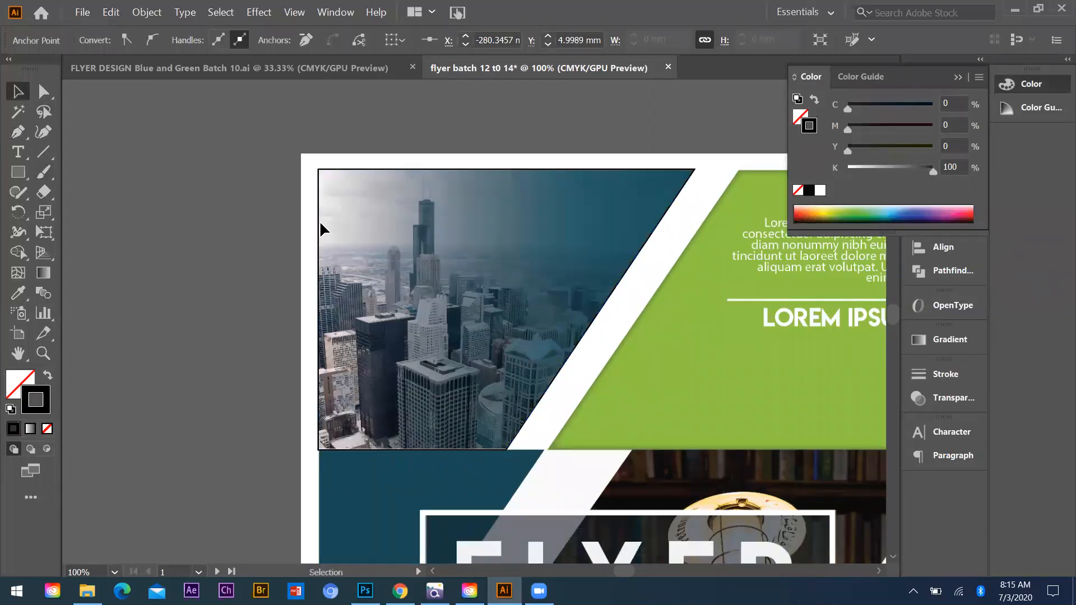
Step: Trace the upper green panel with the Pen tool as a closed outline, about 126 mm along the bottom, 65 mm along the top and 90 mm high
{"action": "key", "text": "ctrl+minus"}
{"action": "left_click", "coordinate": [19, 133]}
{"action": "key", "text": "ctrl+plus"}
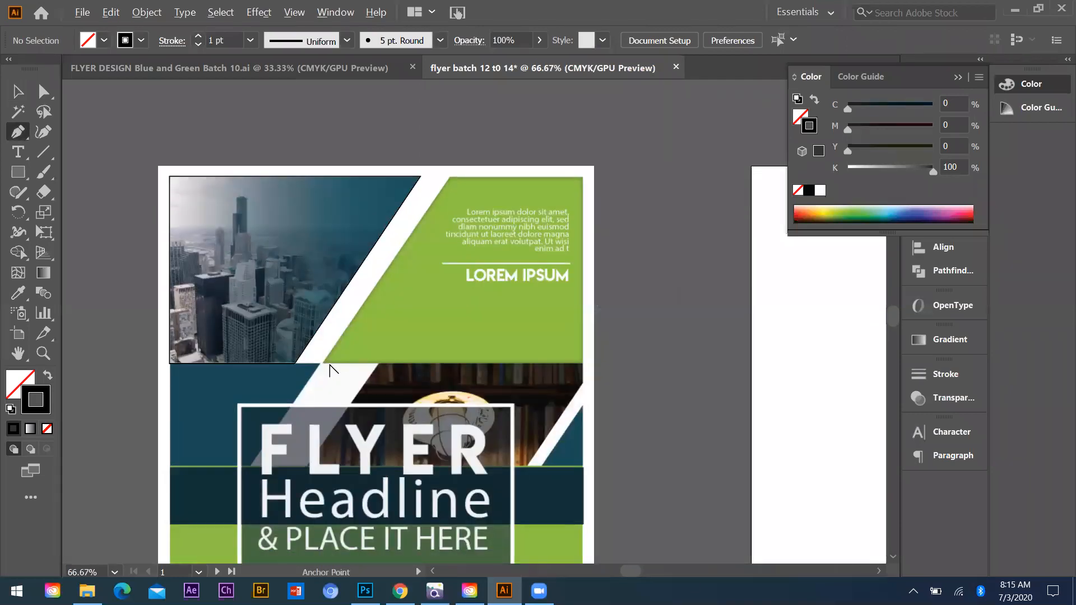
{"action": "key", "text": "ctrl+plus"}
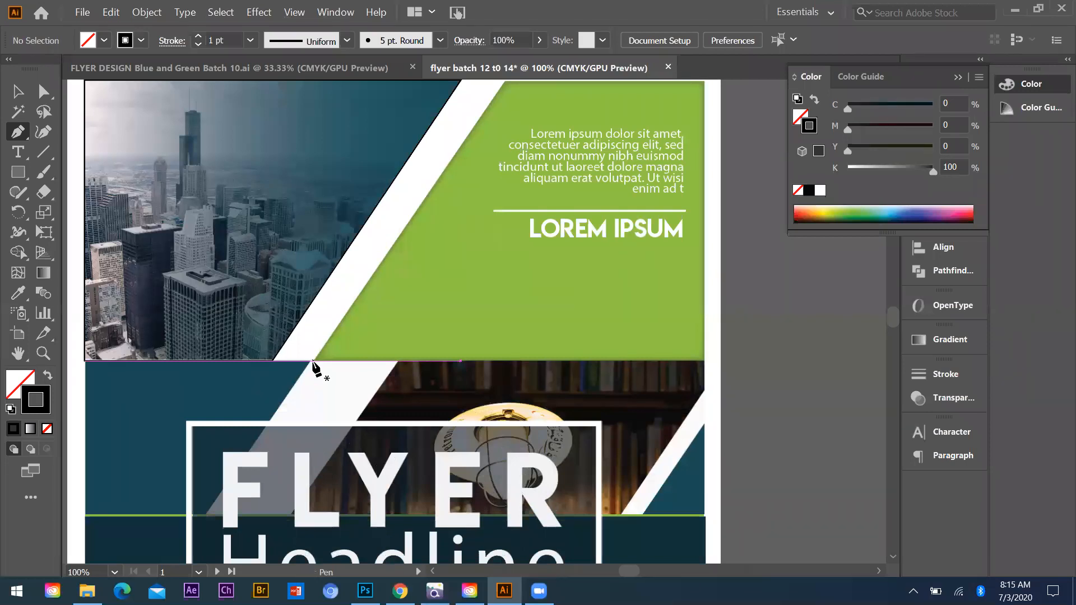
{"action": "left_click", "coordinate": [313, 361]}
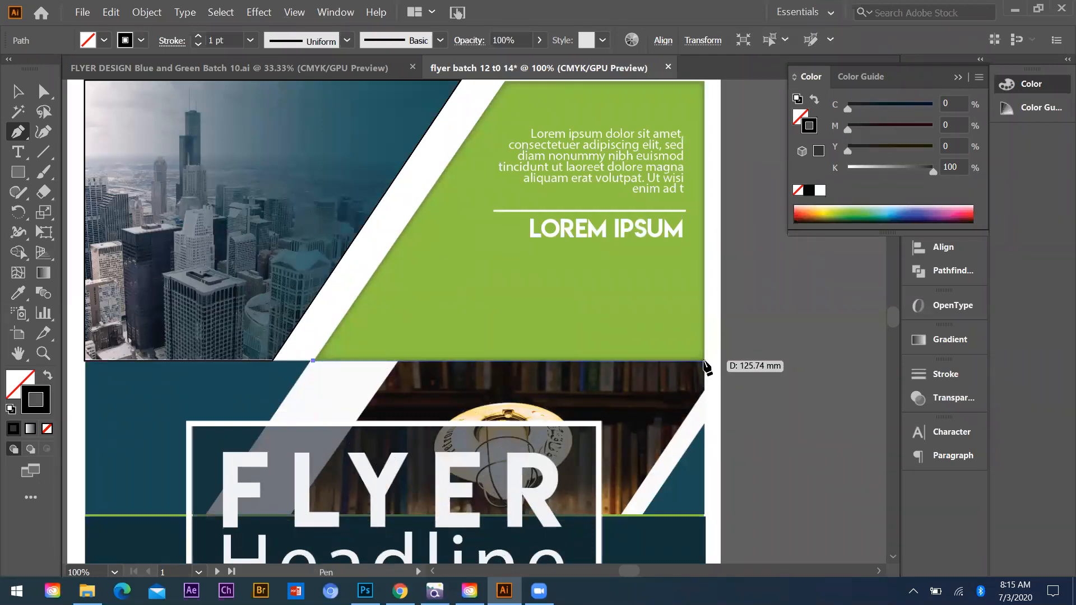
{"action": "left_click", "coordinate": [704, 361]}
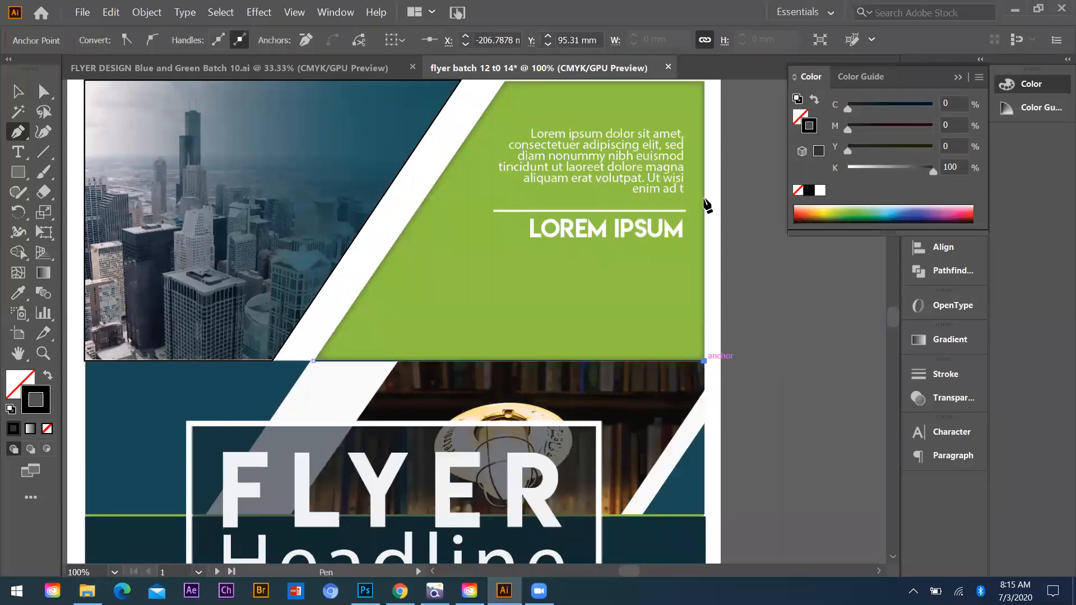
{"action": "scroll", "coordinate": [707, 195], "scroll_direction": "up", "scroll_amount": 3}
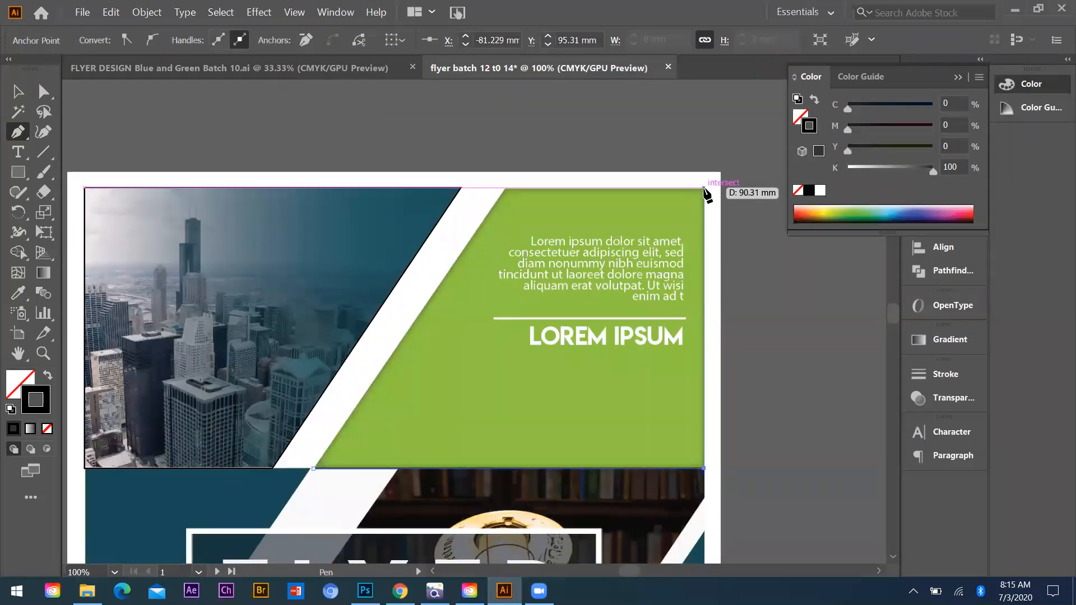
{"action": "left_click", "coordinate": [704, 189]}
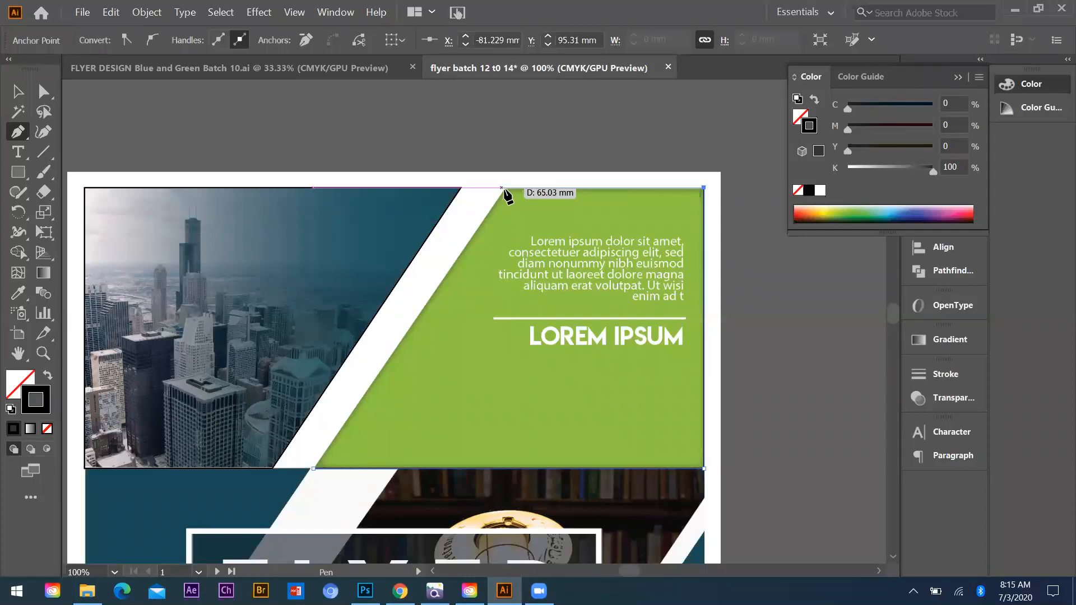
{"action": "left_click", "coordinate": [503, 188]}
{"action": "left_click", "coordinate": [314, 469]}
{"action": "scroll", "coordinate": [658, 333], "scroll_direction": "down", "scroll_amount": 2}
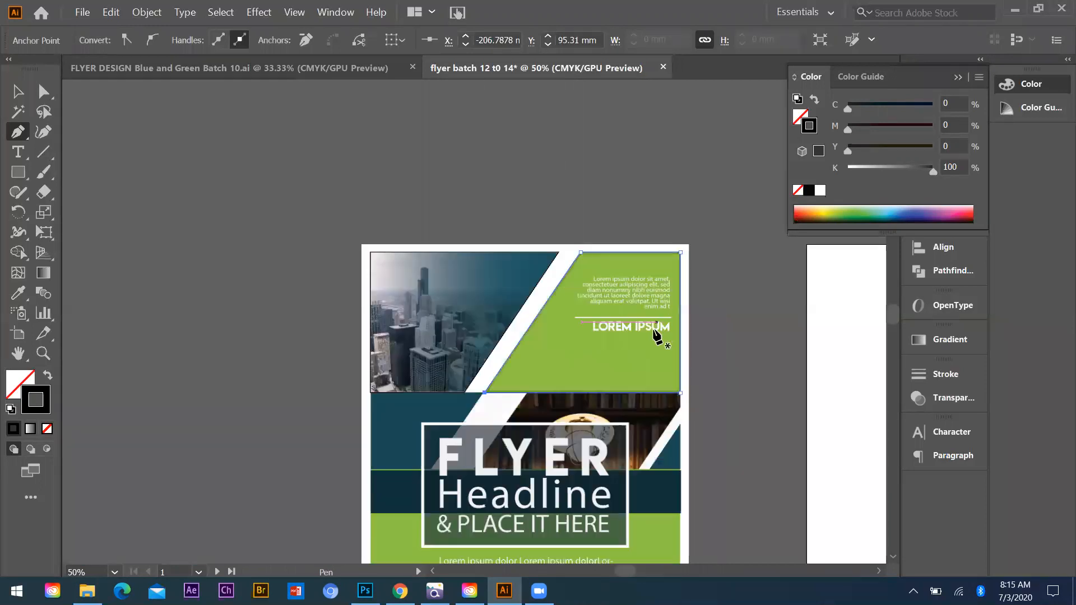
Step: Trace the blue panel below the city photo as a closed Pen outline, about 73 mm along the top, 39 mm along the bottom and 49 mm high
{"action": "scroll", "coordinate": [655, 335], "scroll_direction": "down", "scroll_amount": 4}
{"action": "scroll", "coordinate": [575, 230], "scroll_direction": "up", "scroll_amount": 1}
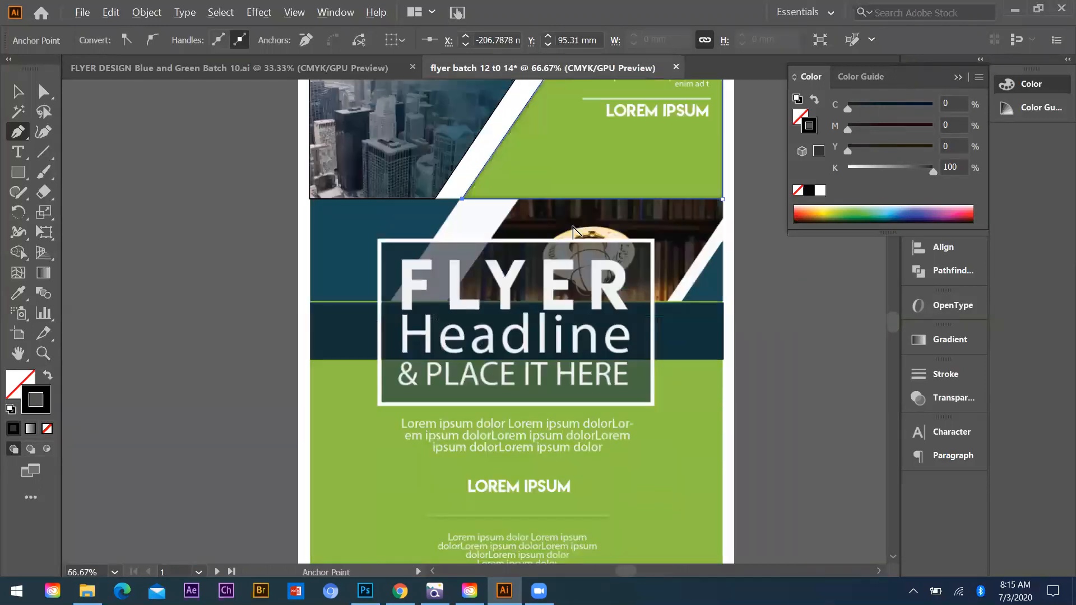
{"action": "scroll", "coordinate": [406, 188], "scroll_direction": "up", "scroll_amount": 1}
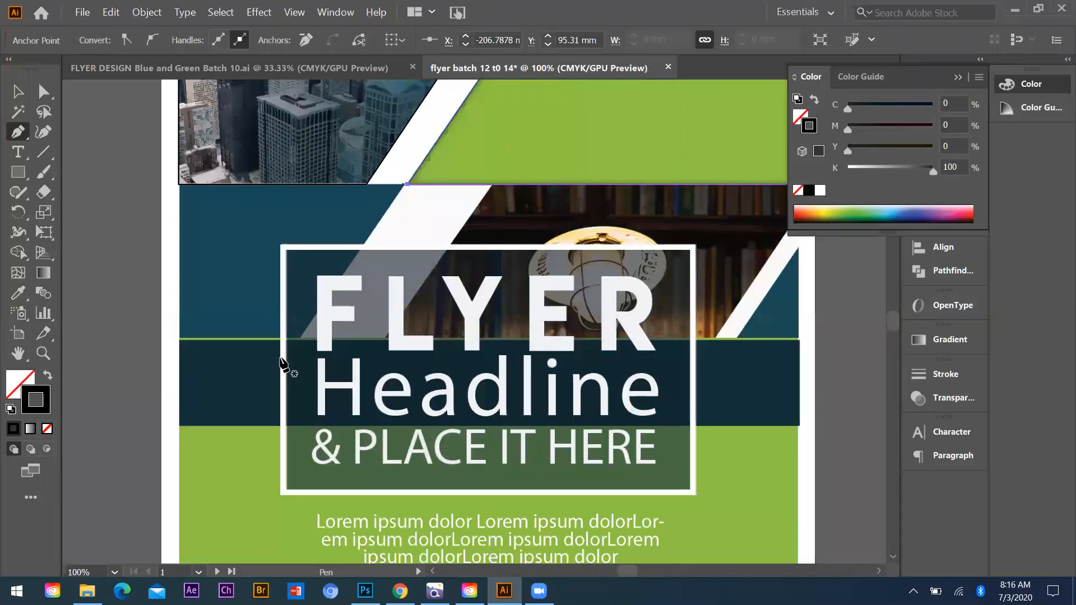
{"action": "left_click", "coordinate": [298, 339]}
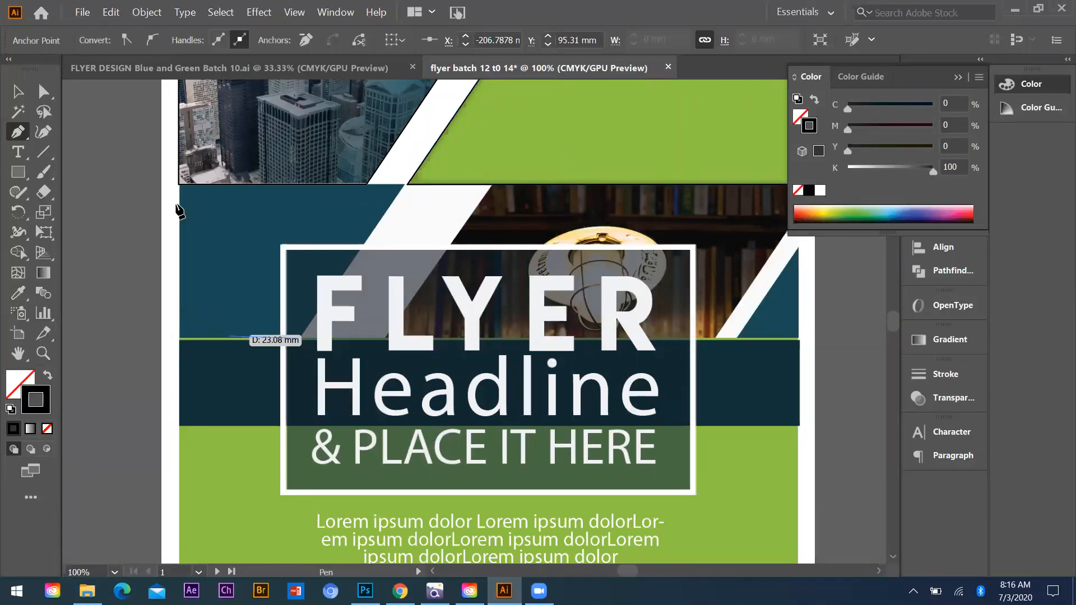
{"action": "left_click", "coordinate": [178, 338]}
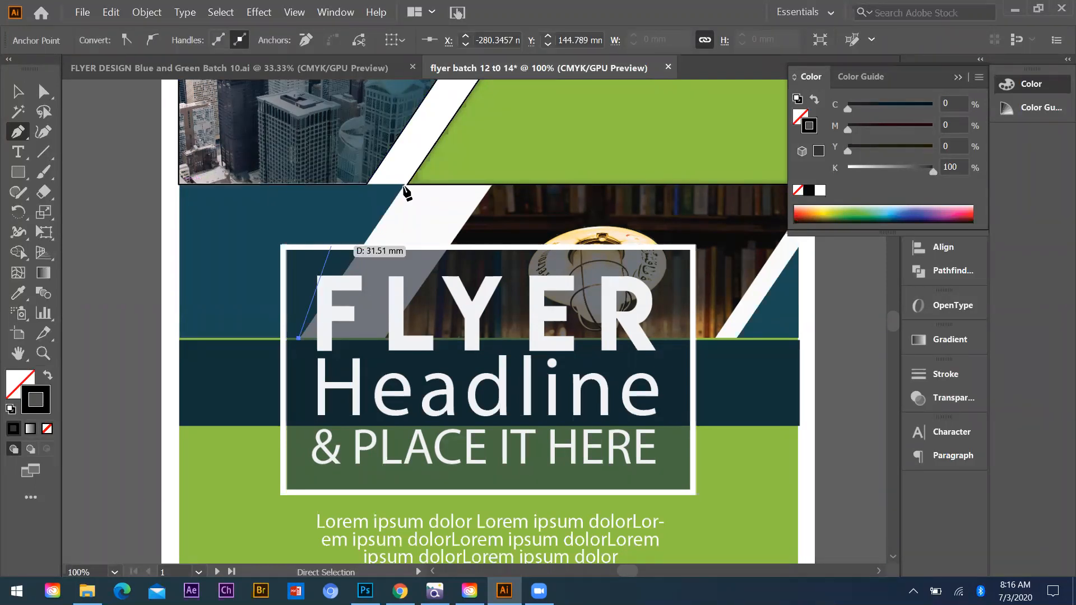
{"action": "key", "text": "ctrl+z"}
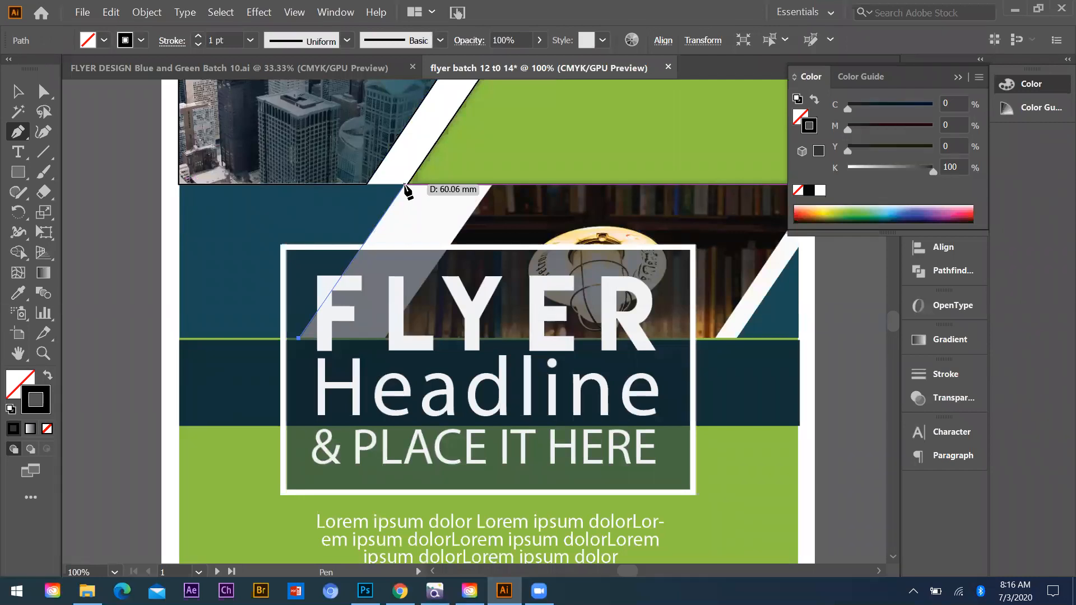
{"action": "left_click", "coordinate": [404, 184]}
{"action": "left_click", "coordinate": [178, 184]}
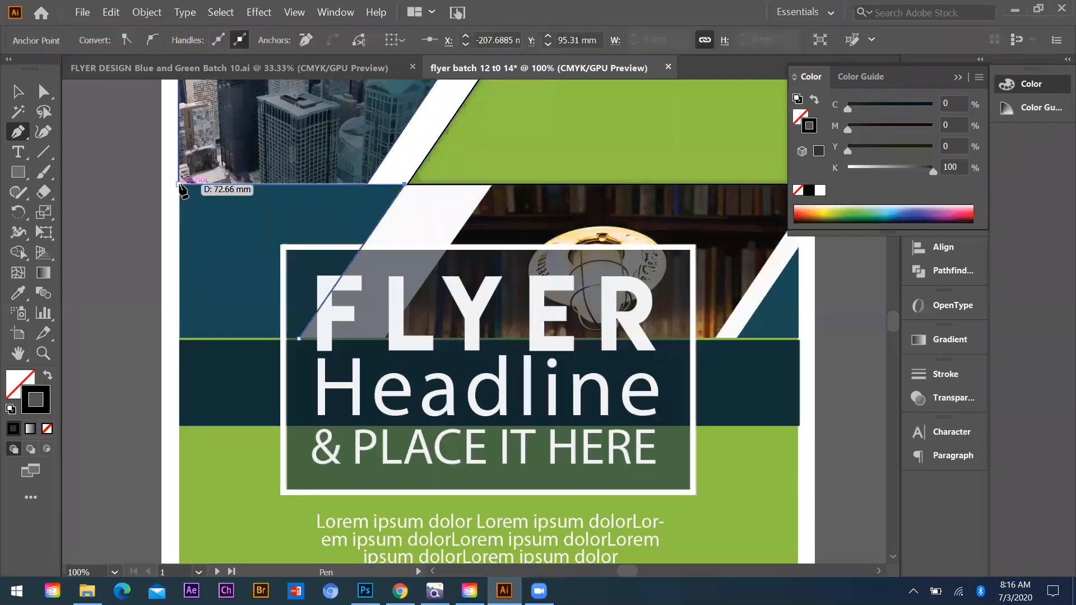
{"action": "left_click", "coordinate": [178, 338]}
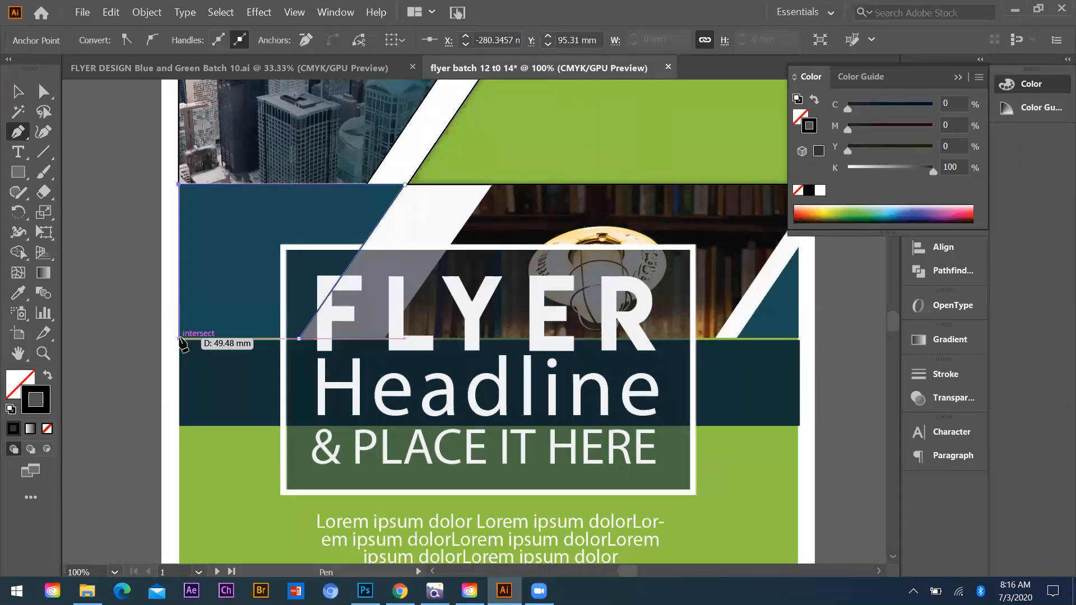
{"action": "left_click", "coordinate": [298, 338]}
Step: Trace the slanted bookshelf photo as a closed Pen outline, about 49 mm high with a short outer vertical edge of about 9 mm
{"action": "scroll", "coordinate": [380, 276], "scroll_direction": "down", "scroll_amount": 1}
{"action": "scroll", "coordinate": [543, 168], "scroll_direction": "down", "scroll_amount": 2}
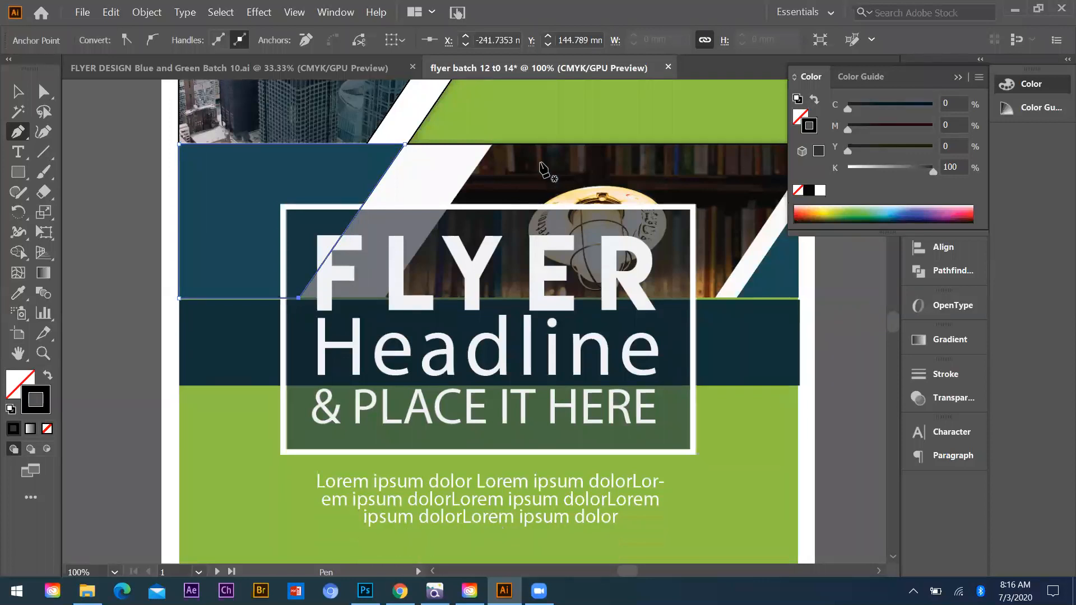
{"action": "scroll", "coordinate": [672, 188], "scroll_direction": "down", "scroll_amount": 1}
{"action": "scroll", "coordinate": [699, 162], "scroll_direction": "up", "scroll_amount": 3}
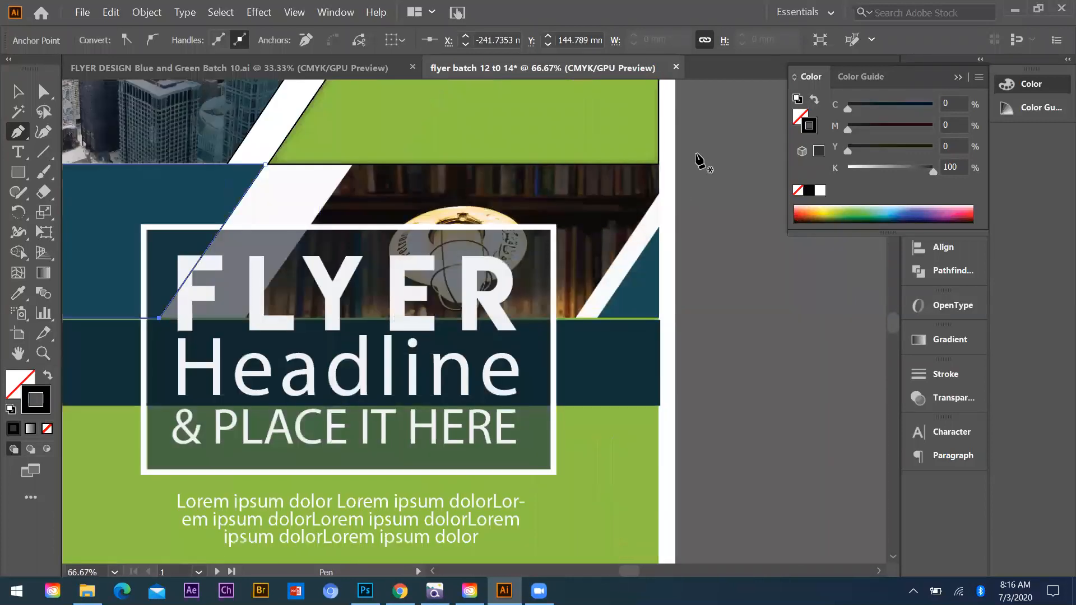
{"action": "left_click", "coordinate": [694, 197]}
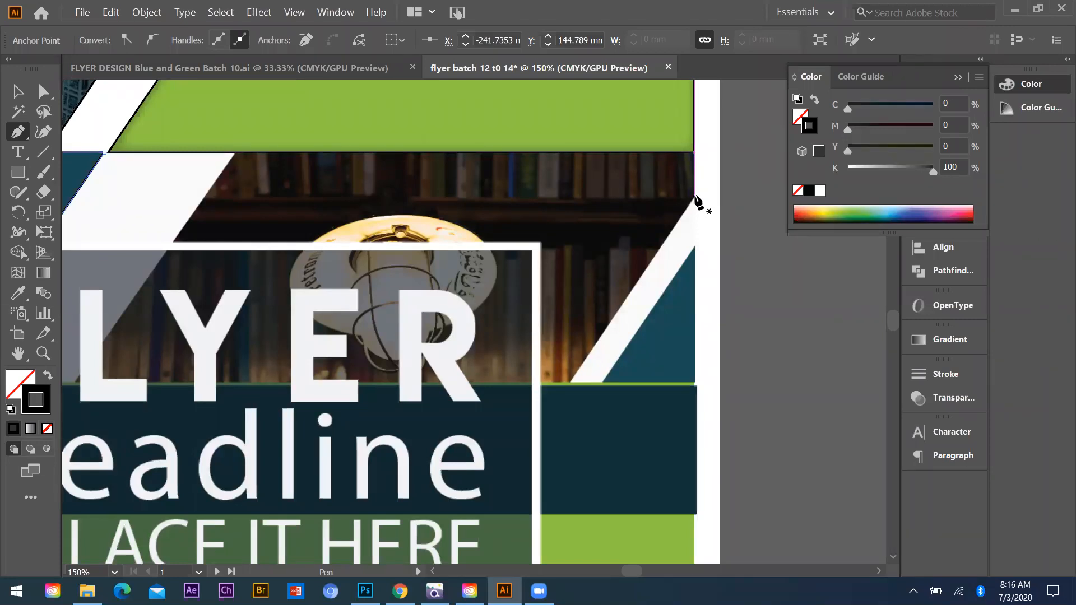
{"action": "left_click", "coordinate": [695, 152]}
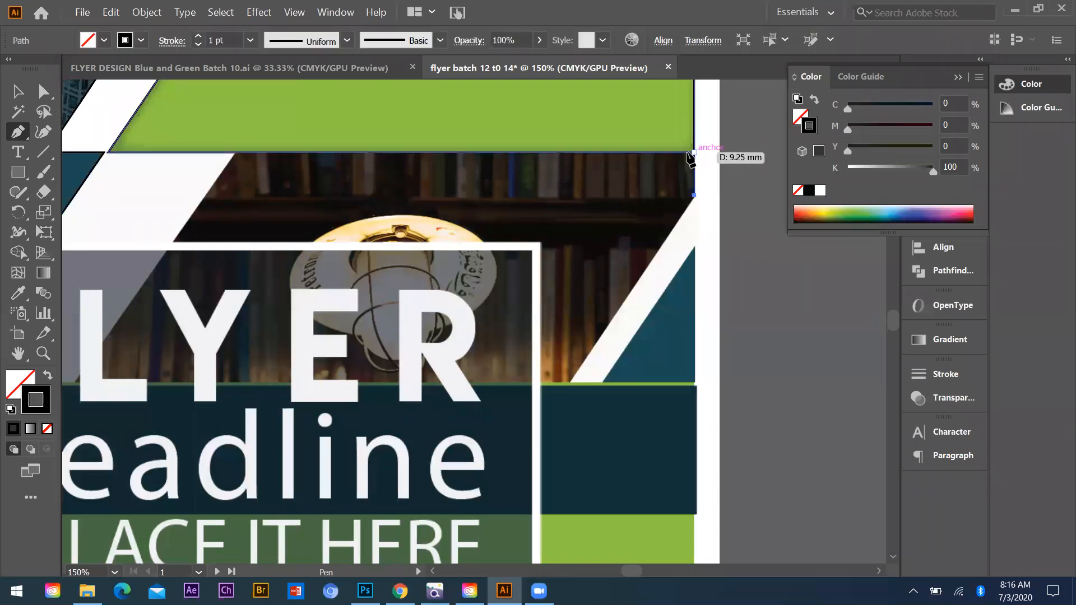
{"action": "key", "text": "ctrl+minus"}
{"action": "key", "text": "ctrl+minus"}
{"action": "left_click", "coordinate": [312, 281]}
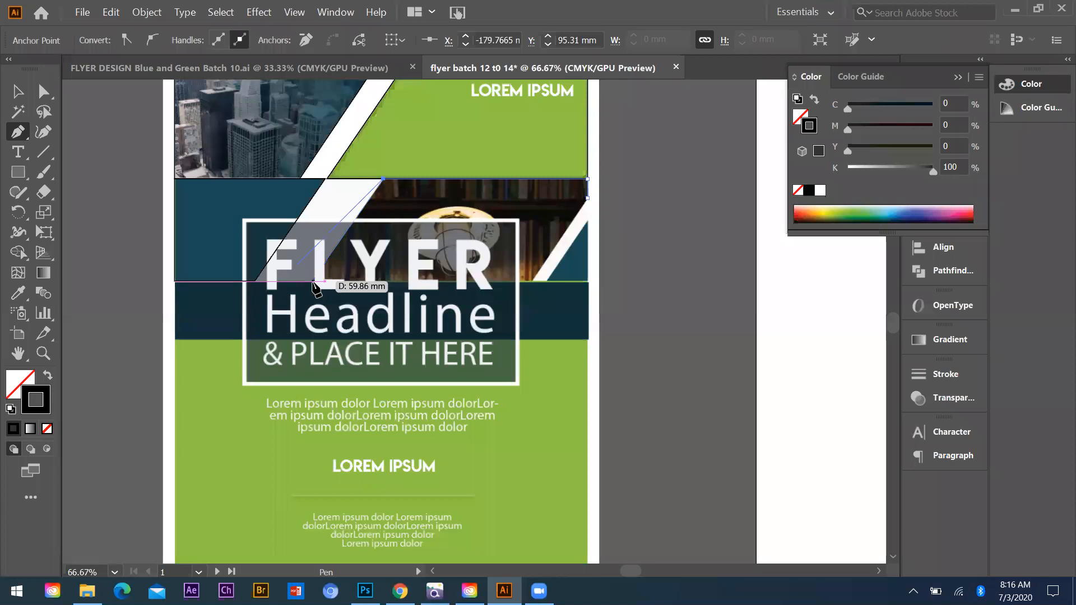
{"action": "left_click", "coordinate": [530, 281]}
{"action": "left_click", "coordinate": [587, 198]}
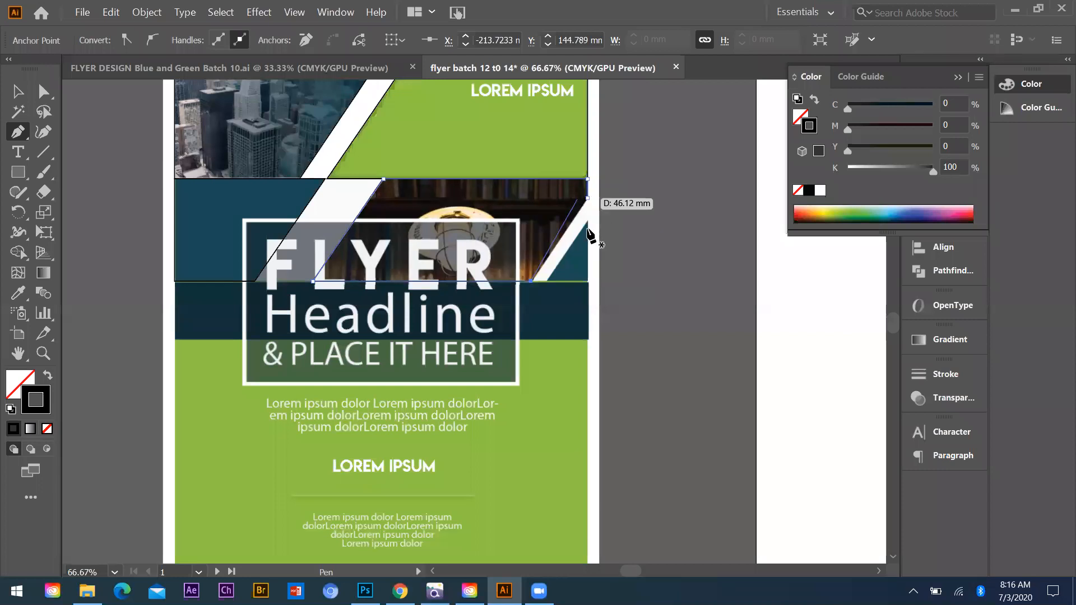
Step: Trace the small blue triangle beside the bookshelf photo as a separate closed outline, about 29 mm high with a 35 mm diagonal
{"action": "key", "text": "Escape"}
{"action": "left_click", "coordinate": [586, 222]}
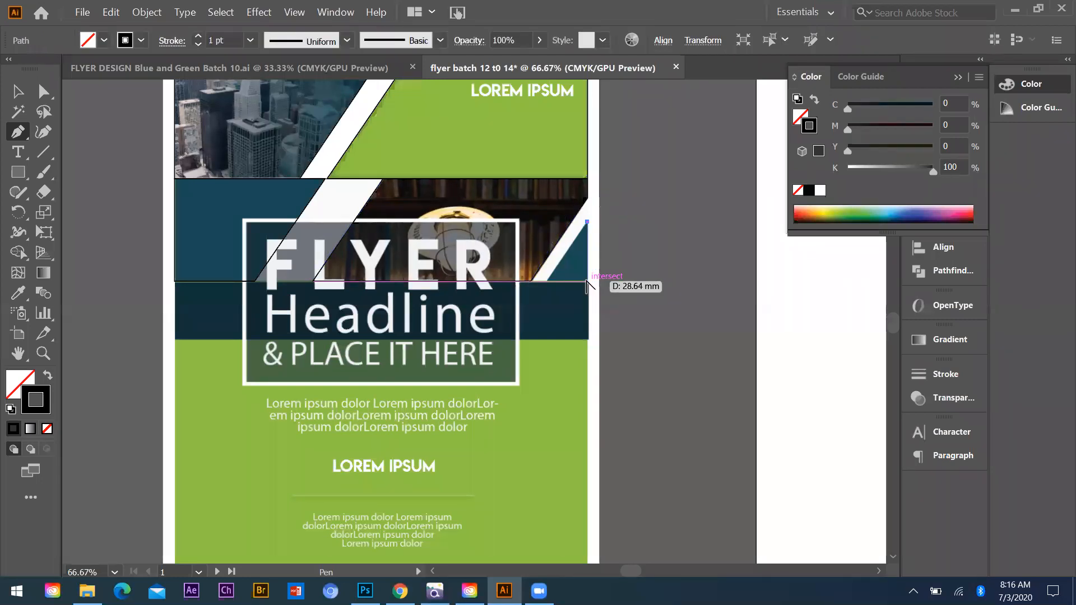
{"action": "scroll", "coordinate": [586, 283], "scroll_direction": "up", "scroll_amount": 3}
{"action": "left_click", "coordinate": [592, 284]}
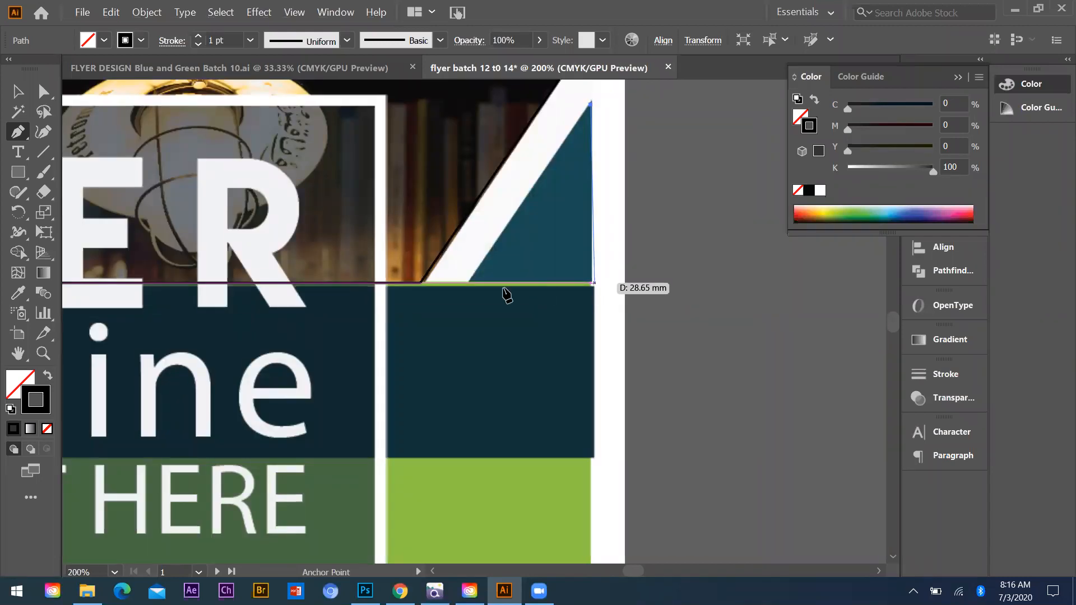
{"action": "left_click", "coordinate": [468, 283]}
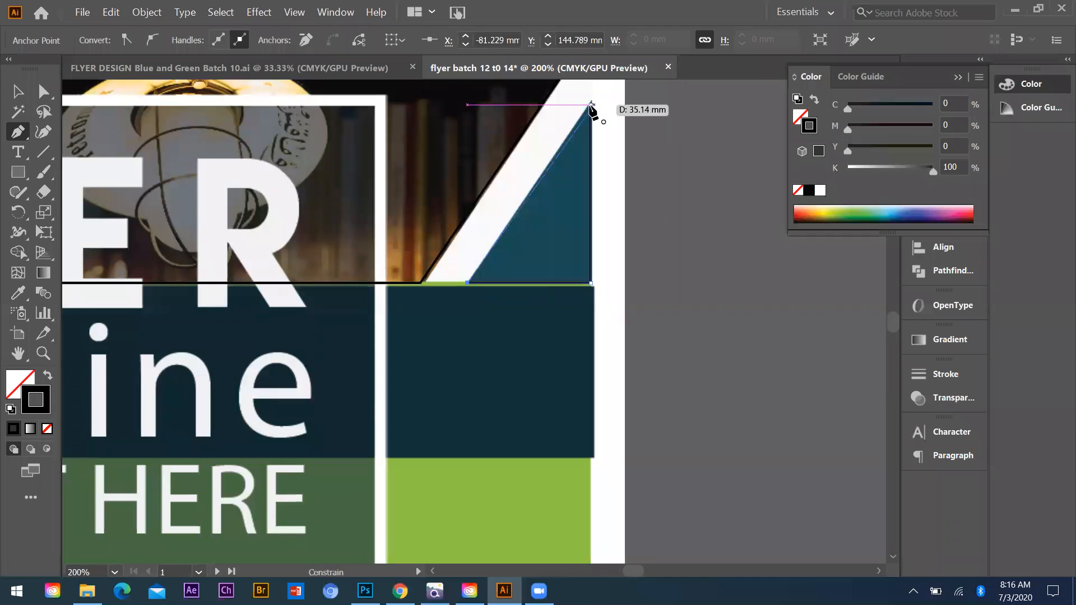
{"action": "left_click", "coordinate": [591, 105]}
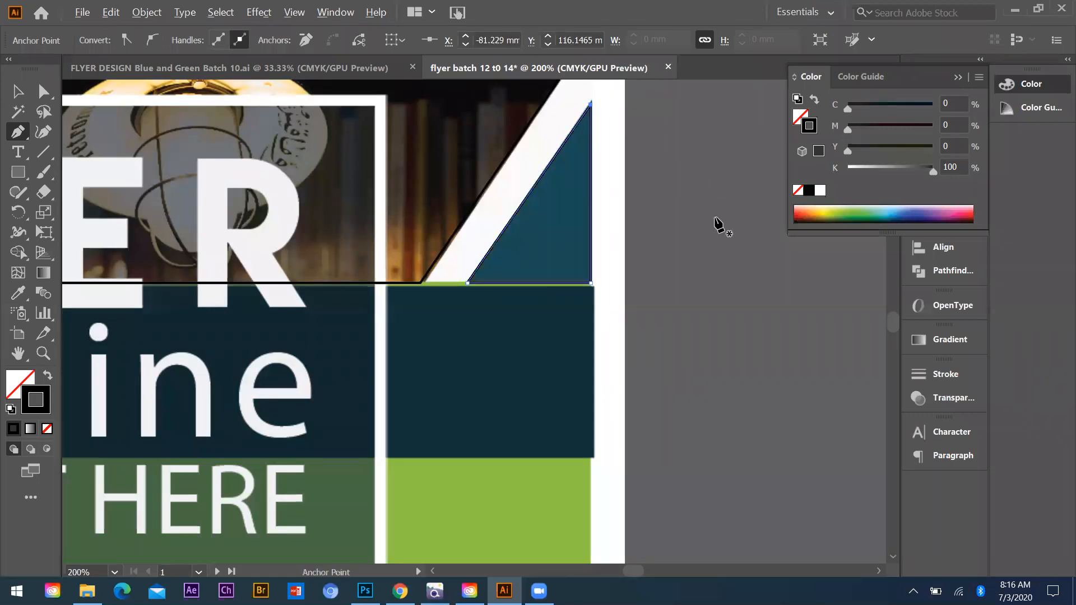
Step: Draw a rectangle over the dark blue band below the photos, spanning the full width of the flyer's coloured area
{"action": "scroll", "coordinate": [717, 219], "scroll_direction": "down", "scroll_amount": 2}
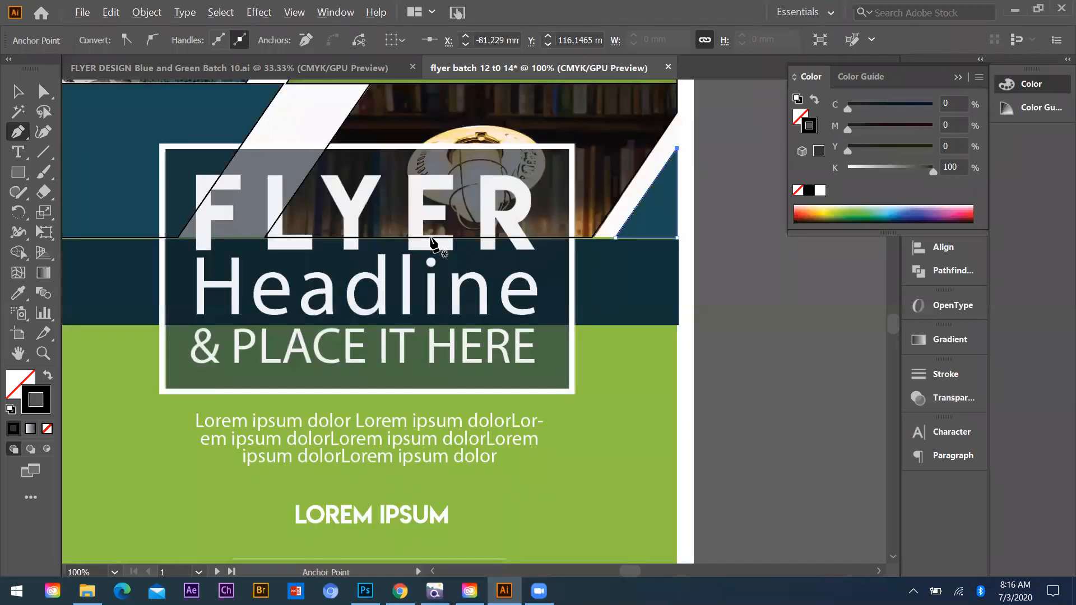
{"action": "left_click_drag", "start_coordinate": [439, 247], "coordinate": [498, 200]}
{"action": "left_click", "coordinate": [18, 172]}
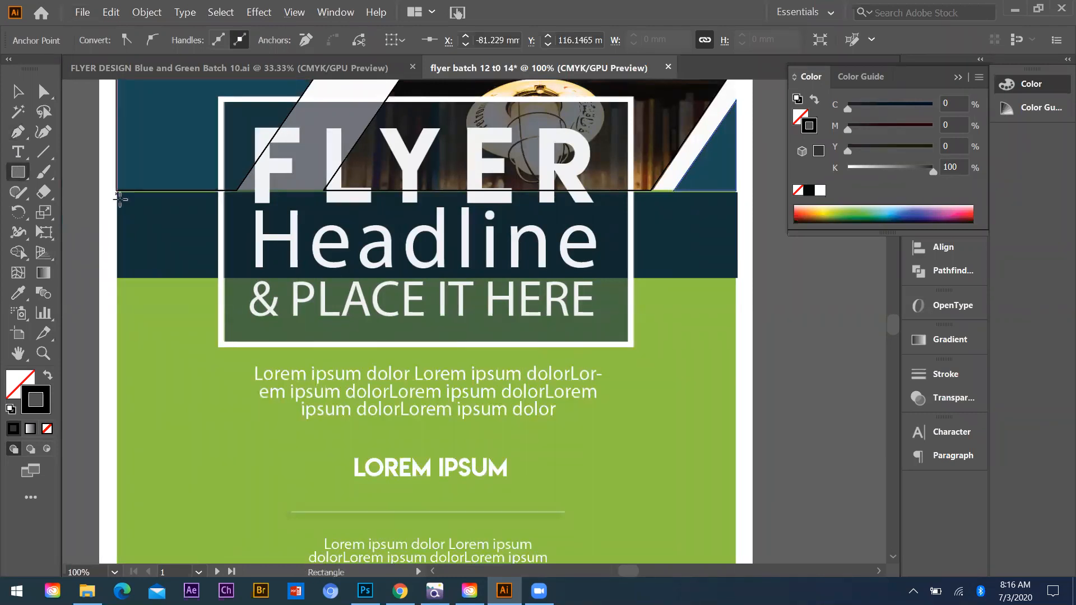
{"action": "left_click_drag", "start_coordinate": [117, 193], "coordinate": [735, 279]}
Step: Draw a rectangle over the lower green area up to the dark band, about 199 mm wide and 119 mm high
{"action": "scroll", "coordinate": [126, 251], "scroll_direction": "down", "scroll_amount": 2}
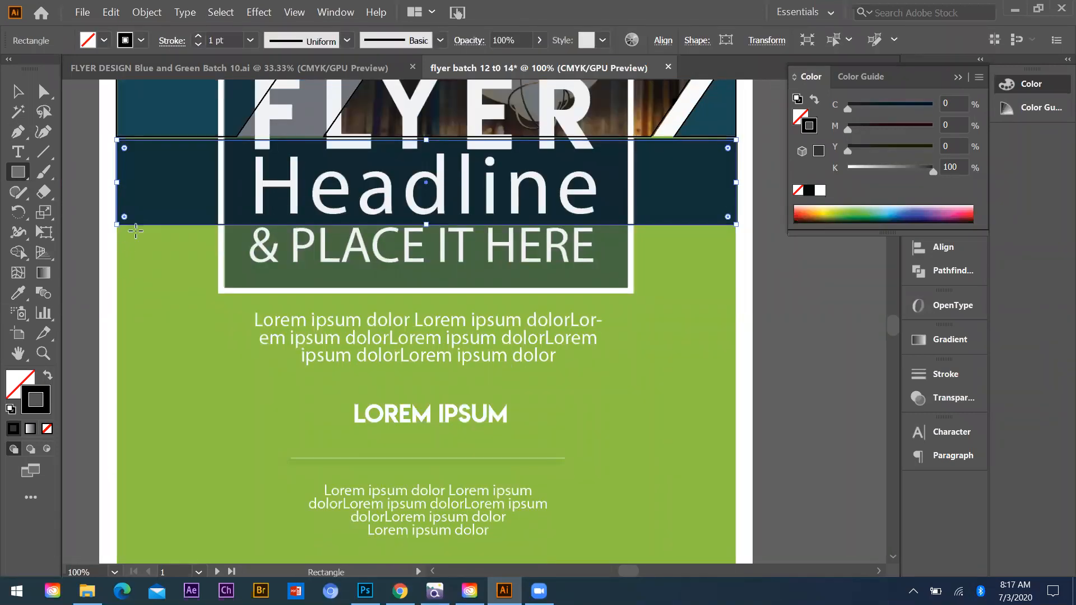
{"action": "scroll", "coordinate": [863, 453], "scroll_direction": "down", "scroll_amount": 2}
{"action": "scroll", "coordinate": [738, 488], "scroll_direction": "down", "scroll_amount": 2}
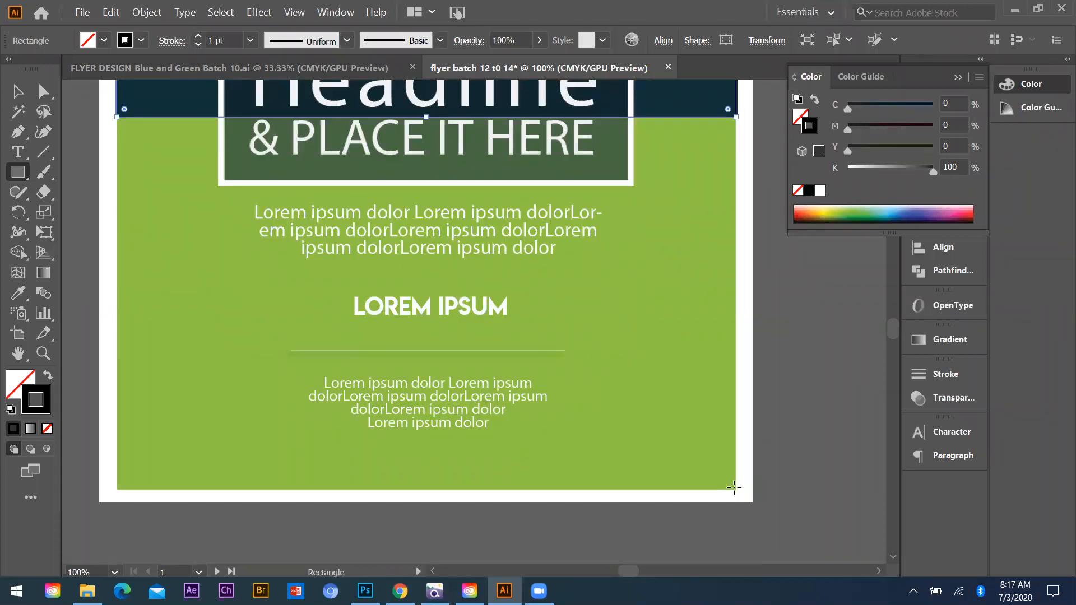
{"action": "left_click_drag", "start_coordinate": [735, 489], "coordinate": [125, 151]}
{"action": "scroll", "coordinate": [125, 168], "scroll_direction": "up", "scroll_amount": 2}
{"action": "scroll", "coordinate": [124, 152], "scroll_direction": "up", "scroll_amount": 3}
{"action": "left_click_drag", "start_coordinate": [117, 257], "coordinate": [117, 258]}
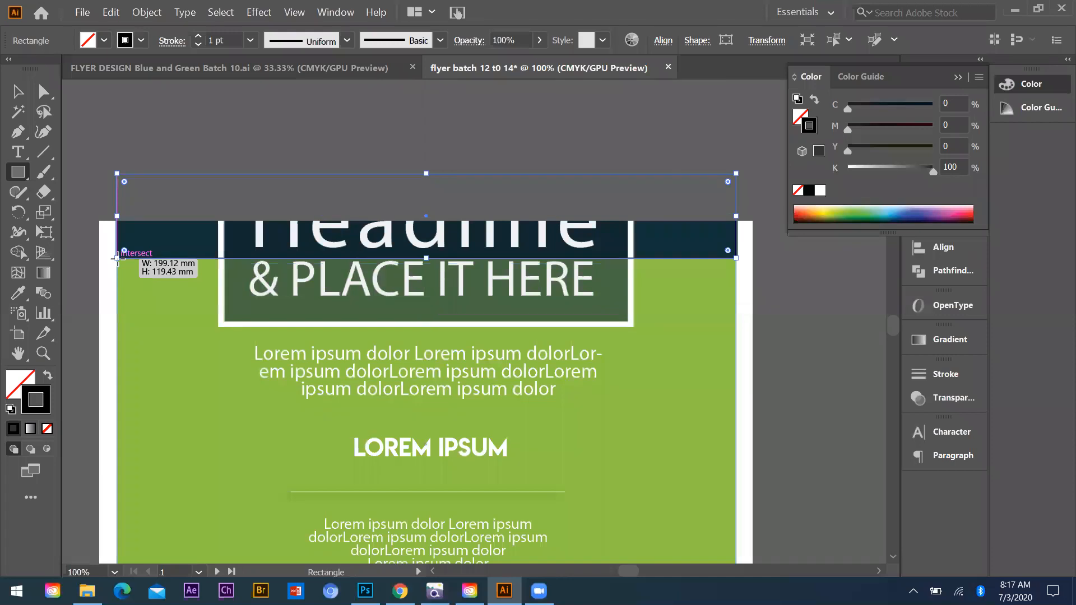
Step: Draw a rectangle along the outer edge of the white frame surrounding the flyer headline
{"action": "scroll", "coordinate": [494, 285], "scroll_direction": "down", "scroll_amount": 2}
{"action": "scroll", "coordinate": [218, 287], "scroll_direction": "up", "scroll_amount": 1}
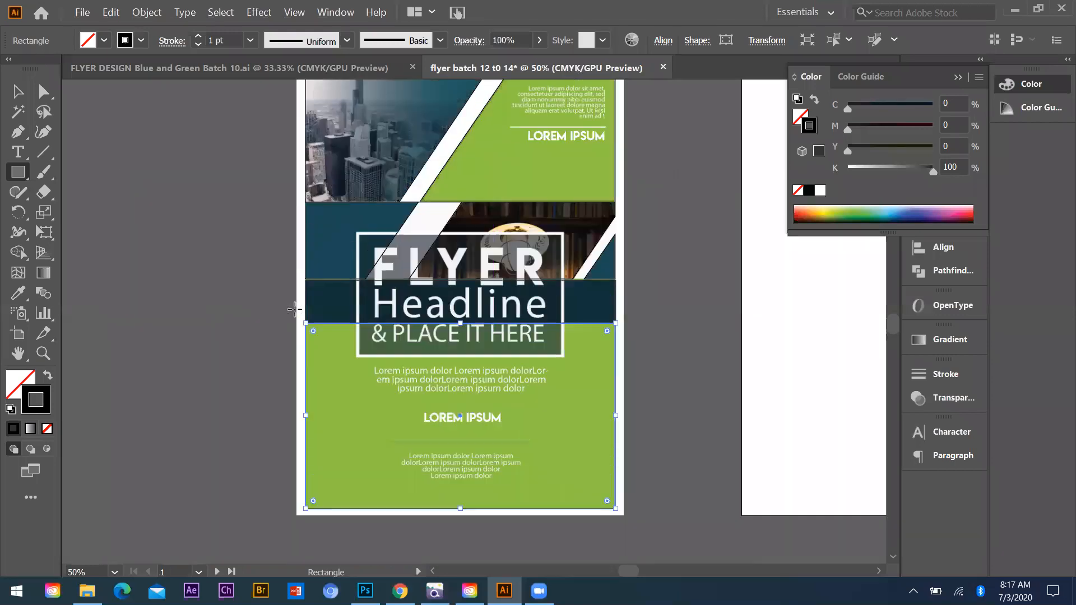
{"action": "scroll", "coordinate": [217, 288], "scroll_direction": "down", "scroll_amount": 1}
{"action": "scroll", "coordinate": [411, 275], "scroll_direction": "up", "scroll_amount": 1}
{"action": "scroll", "coordinate": [238, 234], "scroll_direction": "up", "scroll_amount": 2}
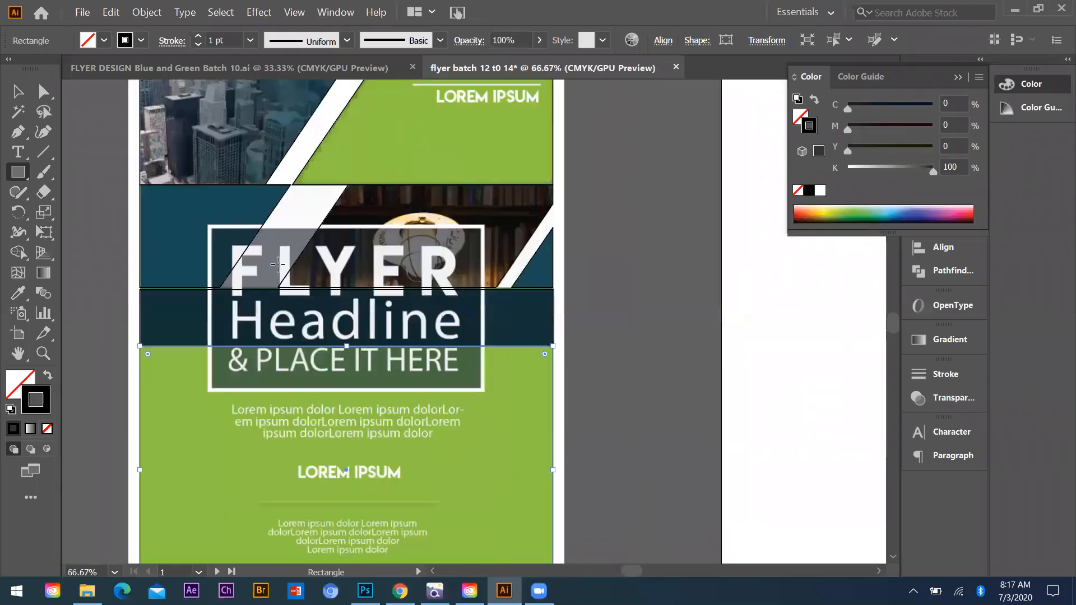
{"action": "scroll", "coordinate": [147, 177], "scroll_direction": "up", "scroll_amount": 2}
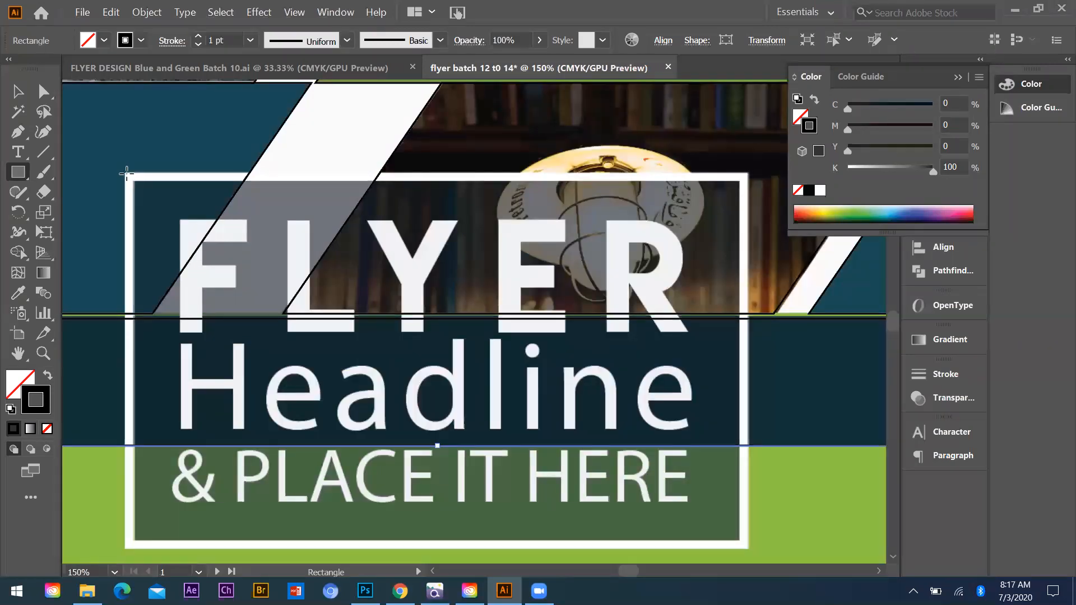
{"action": "left_click_drag", "start_coordinate": [126, 172], "coordinate": [792, 562]}
{"action": "left_click_drag", "start_coordinate": [777, 518], "coordinate": [747, 492]}
{"action": "left_click_drag", "start_coordinate": [750, 491], "coordinate": [748, 489]}
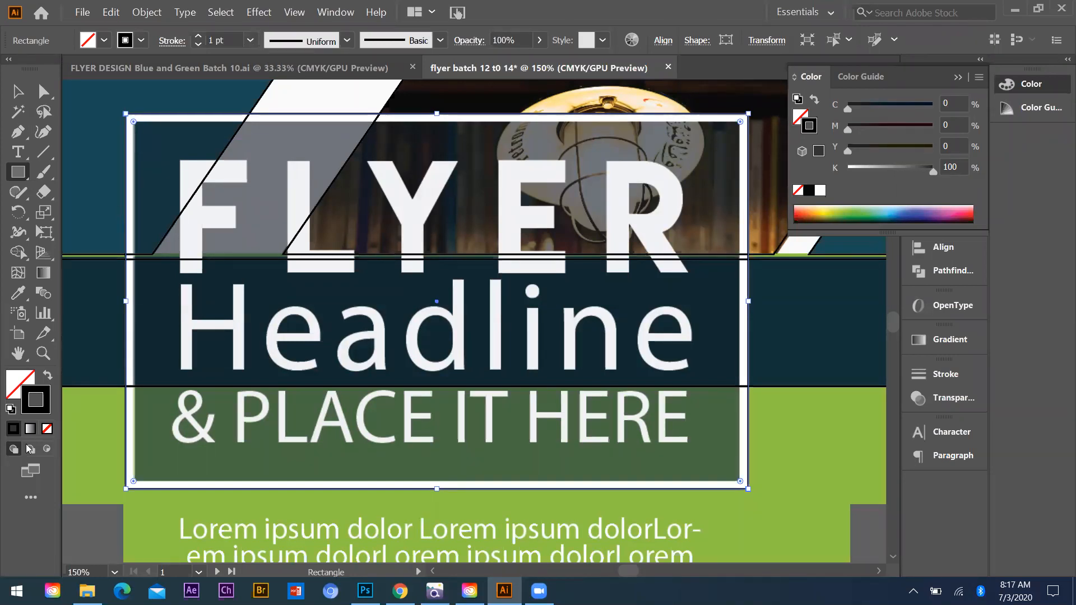
Step: Give the headline frame rectangle a white stroke with a weight of 6 pt
{"action": "left_click", "coordinate": [820, 190]}
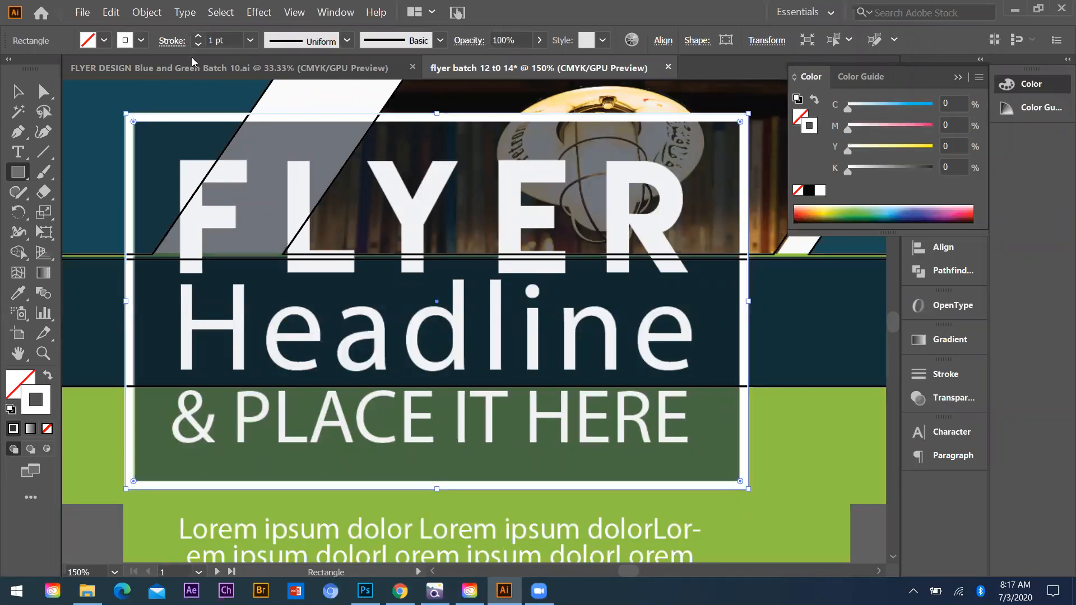
{"action": "left_click", "coordinate": [250, 40]}
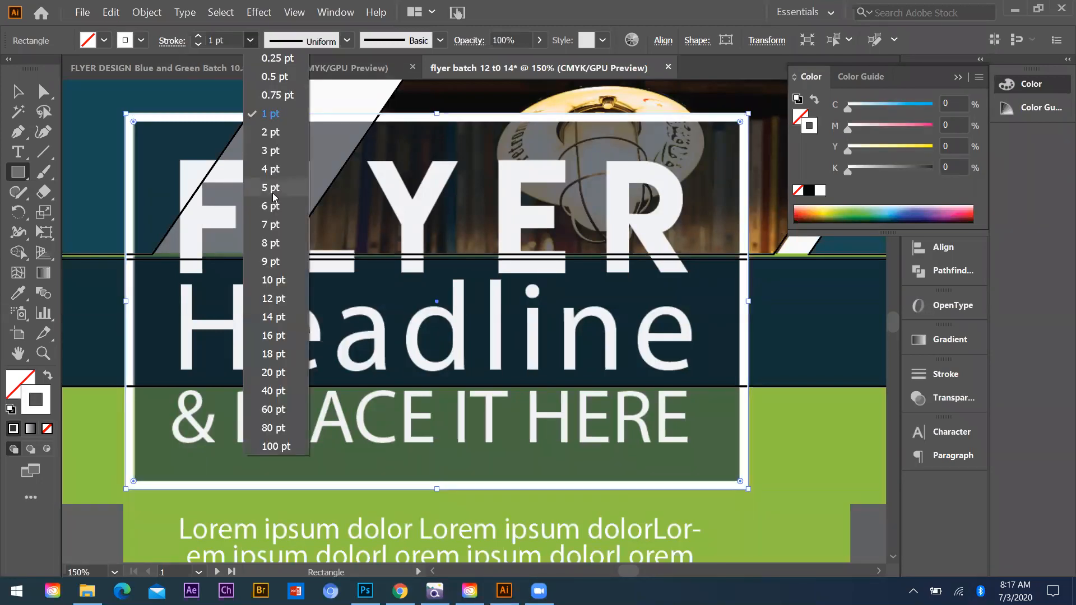
{"action": "left_click", "coordinate": [273, 195]}
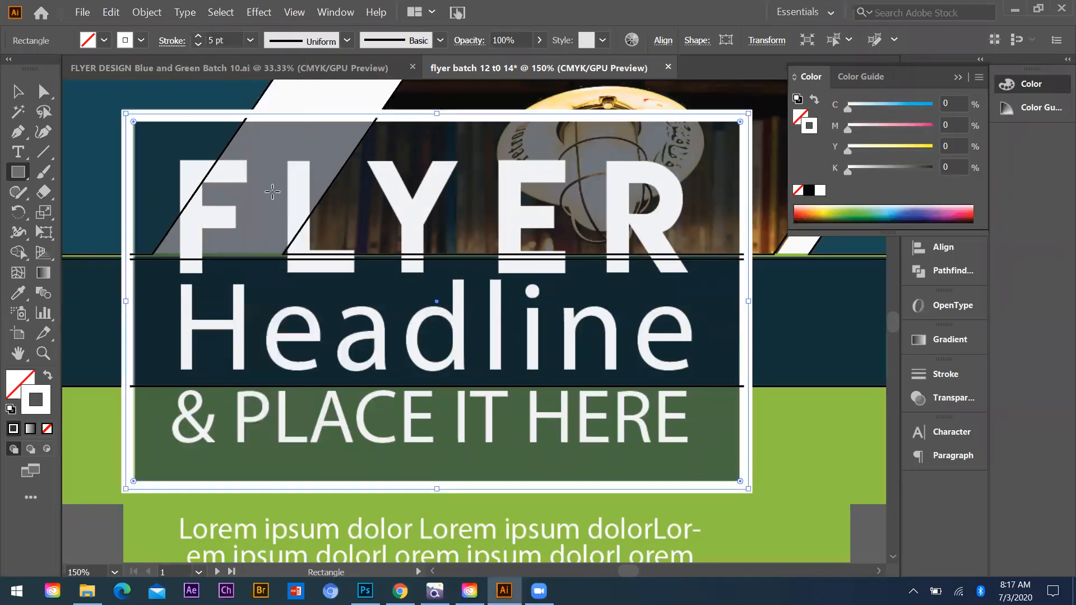
{"action": "left_click", "coordinate": [250, 40]}
{"action": "left_click", "coordinate": [273, 206]}
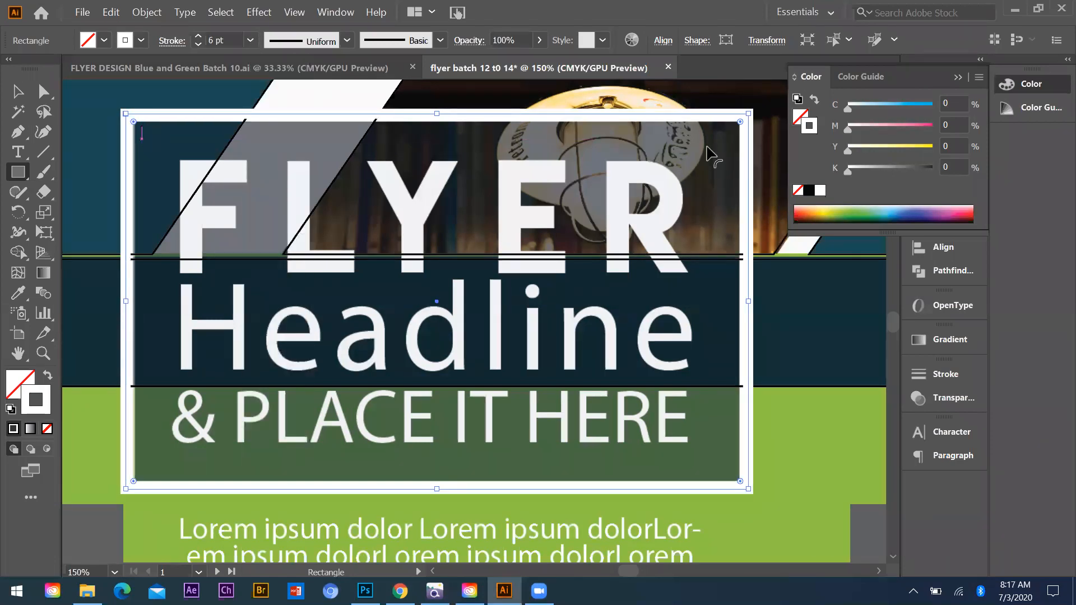
{"action": "left_click_drag", "start_coordinate": [750, 113], "coordinate": [751, 112]}
{"action": "left_click", "coordinate": [749, 113]}
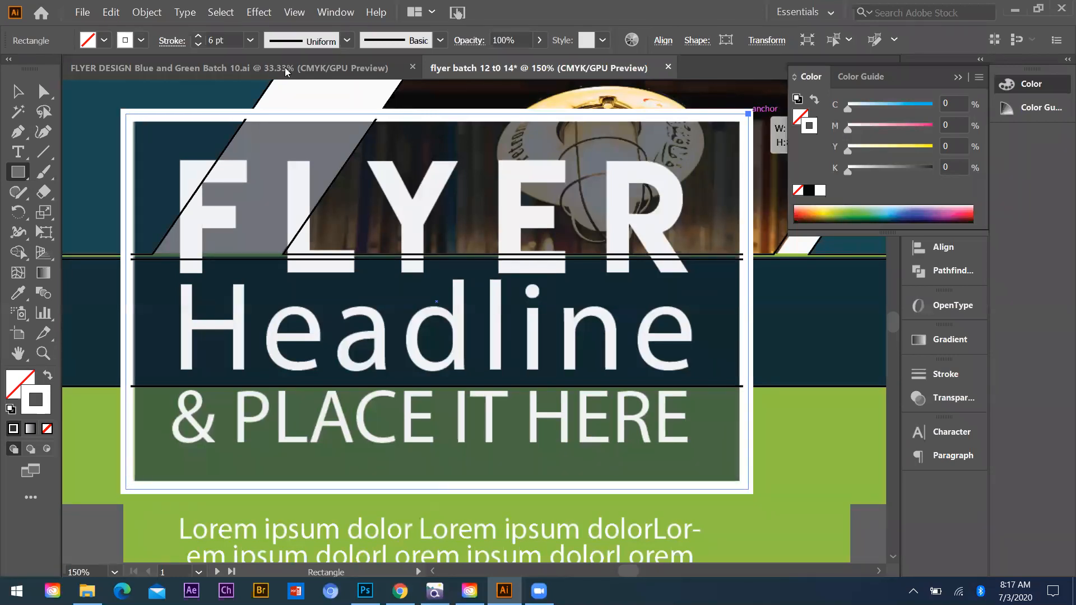
{"action": "key", "text": "alt"}
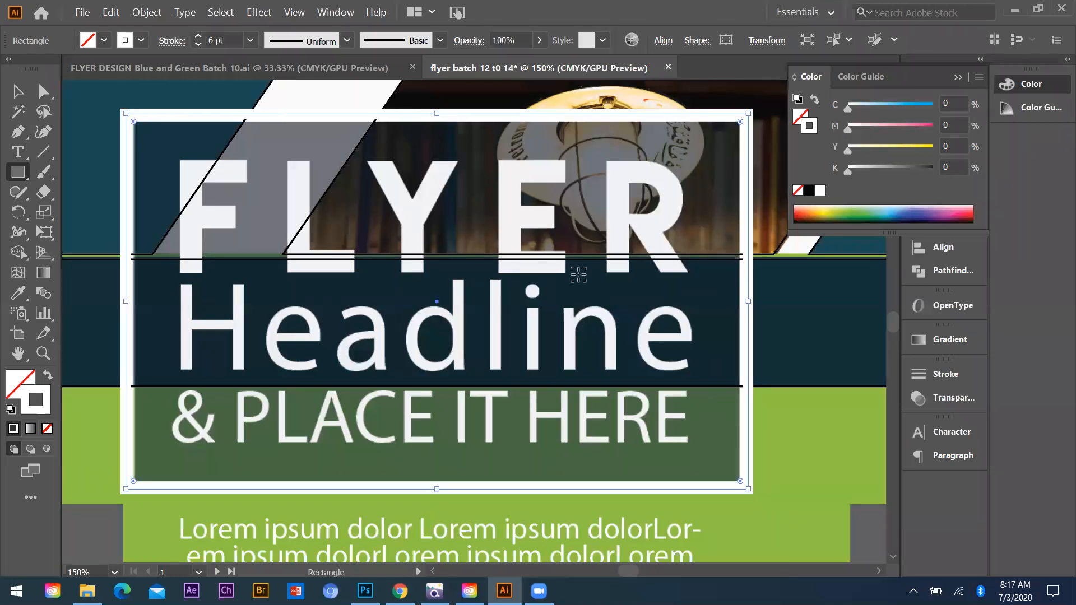
Step: Copy all the traced outlines and the headline frame from the reference flyer onto the blank first artboard
{"action": "scroll", "coordinate": [492, 264], "scroll_direction": "down", "scroll_amount": 2}
{"action": "scroll", "coordinate": [234, 227], "scroll_direction": "down", "scroll_amount": 2}
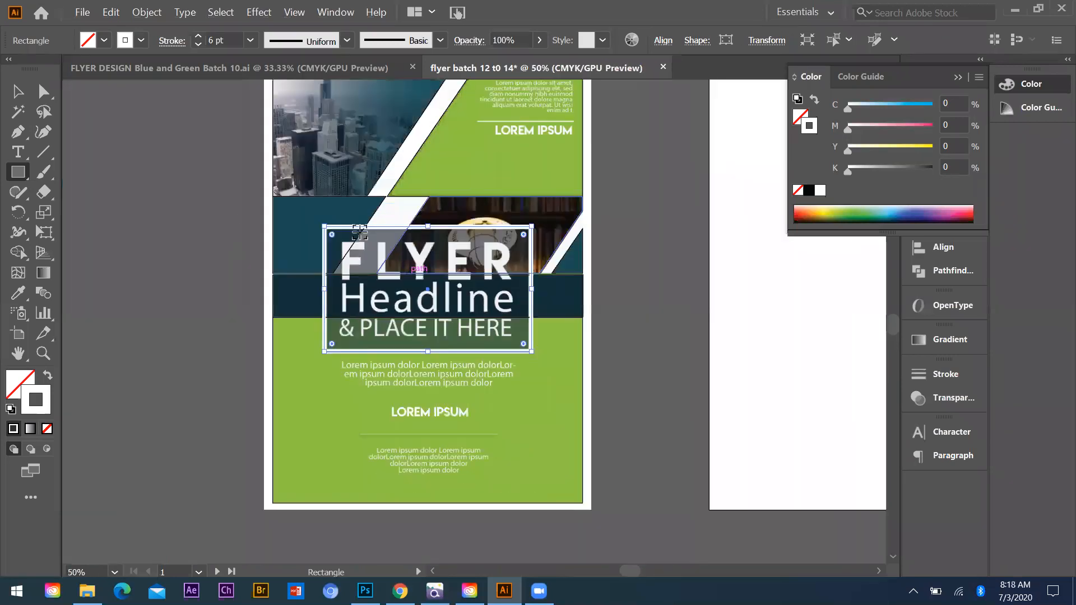
{"action": "left_click", "coordinate": [18, 91]}
{"action": "left_click", "coordinate": [500, 431]}
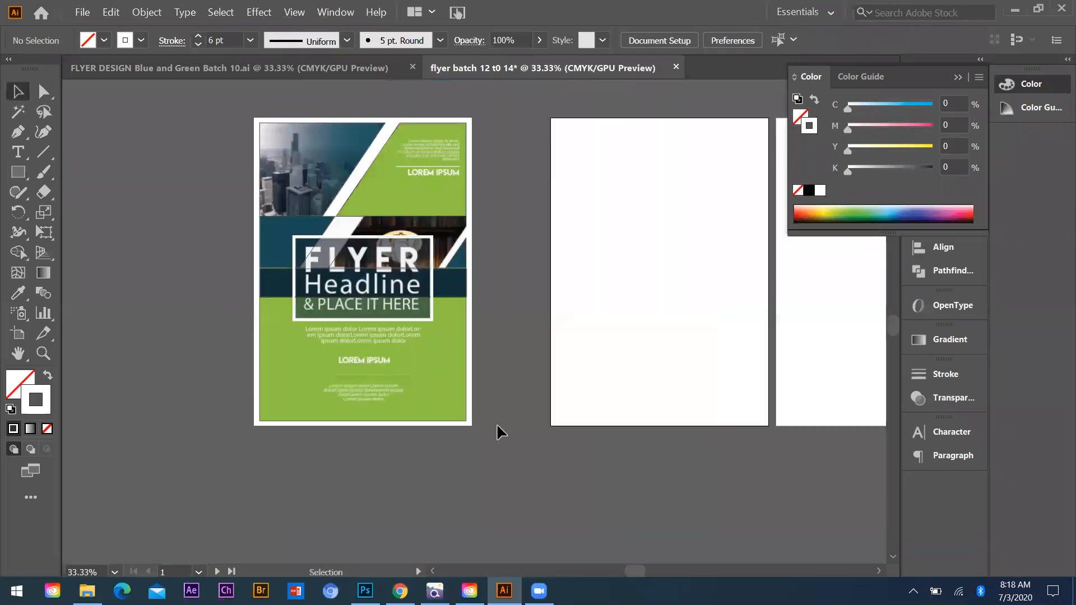
{"action": "left_click", "coordinate": [359, 222]}
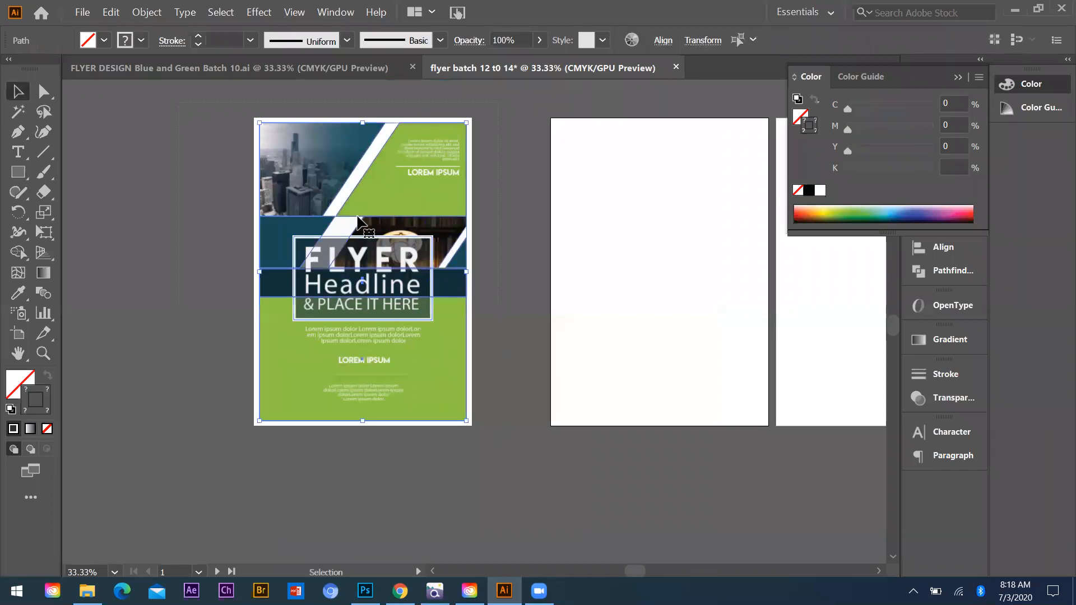
{"action": "left_click_drag", "start_coordinate": [359, 222], "coordinate": [654, 222]}
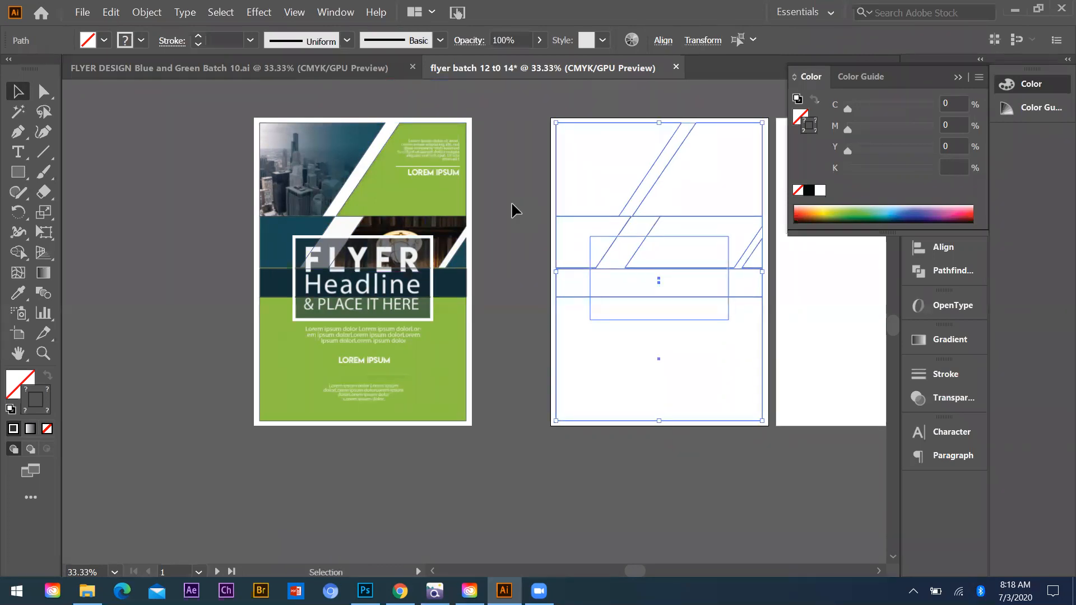
{"action": "left_click", "coordinate": [540, 283]}
Step: Examine the copied outlines on the first artboard, including the edges where the photo row, band and lower rectangle meet
{"action": "scroll", "coordinate": [540, 282], "scroll_direction": "right", "scroll_amount": 3}
{"action": "scroll", "coordinate": [540, 282], "scroll_direction": "up", "scroll_amount": 2}
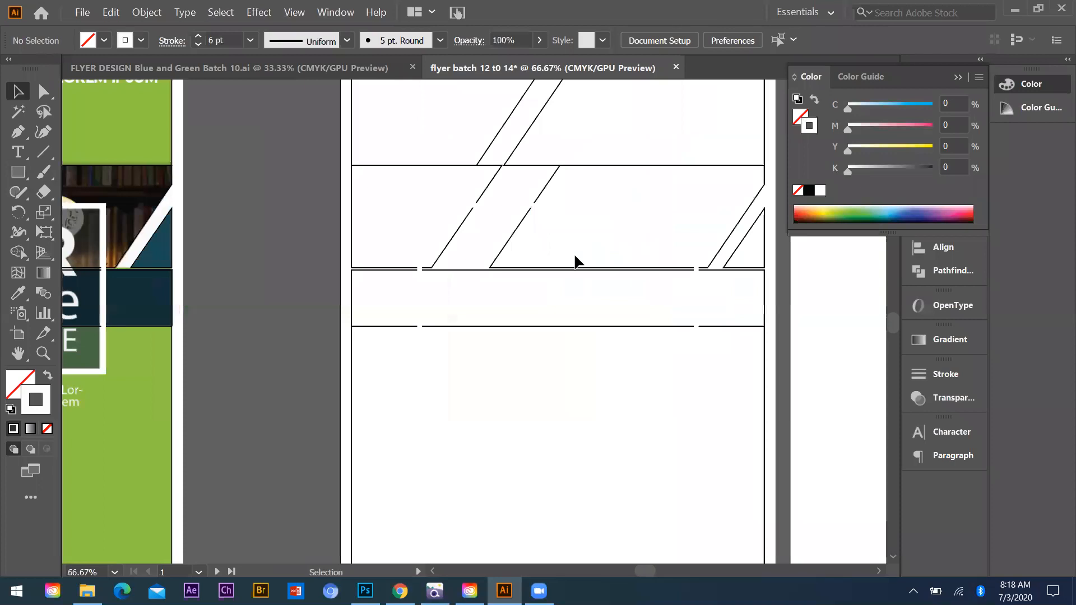
{"action": "scroll", "coordinate": [443, 316], "scroll_direction": "up", "scroll_amount": 3}
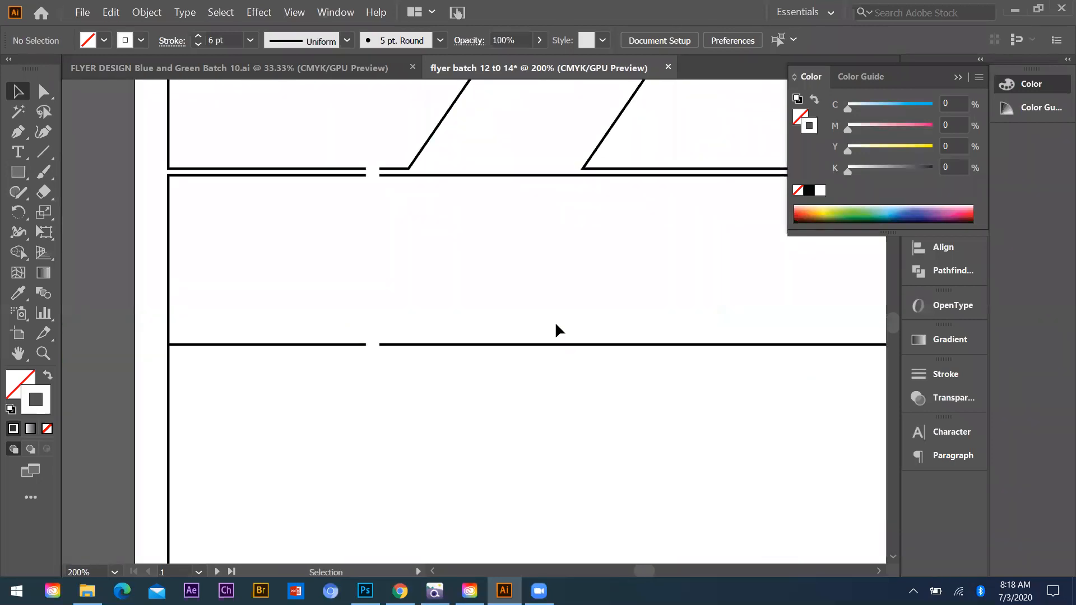
{"action": "scroll", "coordinate": [556, 324], "scroll_direction": "down", "scroll_amount": 4}
{"action": "left_click", "coordinate": [619, 316]}
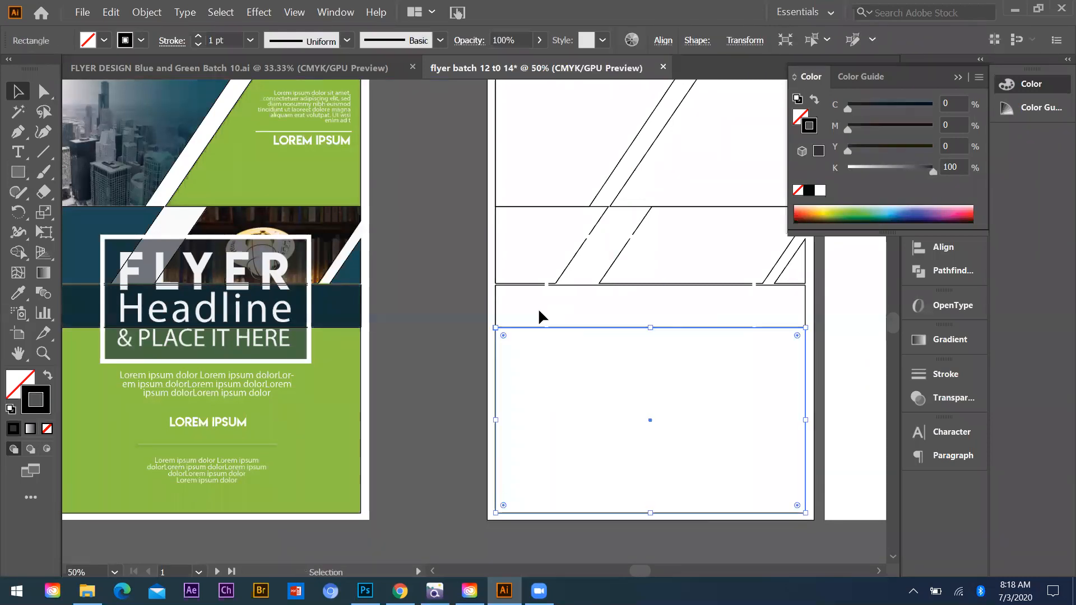
{"action": "left_click", "coordinate": [538, 307]}
{"action": "left_click", "coordinate": [497, 285]}
{"action": "left_click", "coordinate": [586, 187]}
{"action": "scroll", "coordinate": [502, 143], "scroll_direction": "up", "scroll_amount": 2}
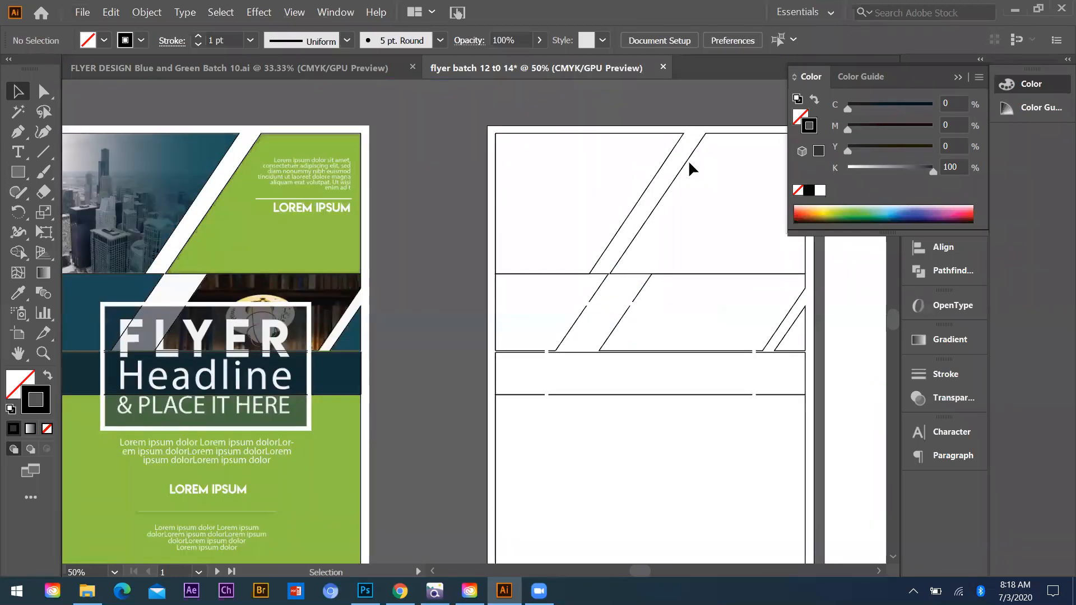
Step: Fill the copied upper-right slanted panel with the green sampled from the reference flyer, without an outline
{"action": "key", "text": "ctrl+minus"}
{"action": "left_click", "coordinate": [611, 197]}
{"action": "key", "text": "i"}
{"action": "left_click", "coordinate": [342, 230]}
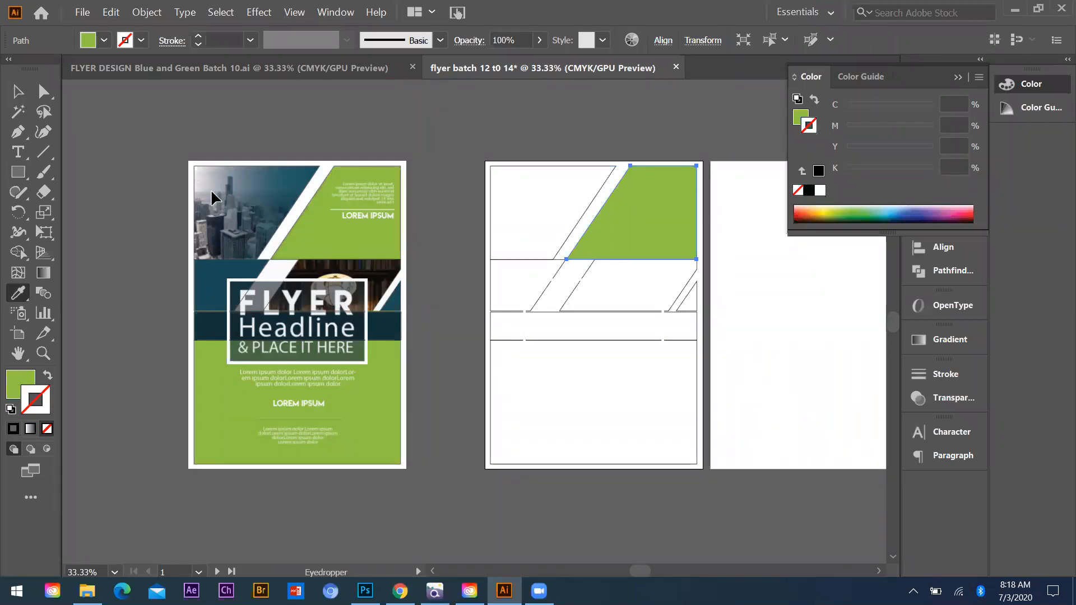
{"action": "key", "text": "v"}
{"action": "left_click", "coordinate": [183, 412]}
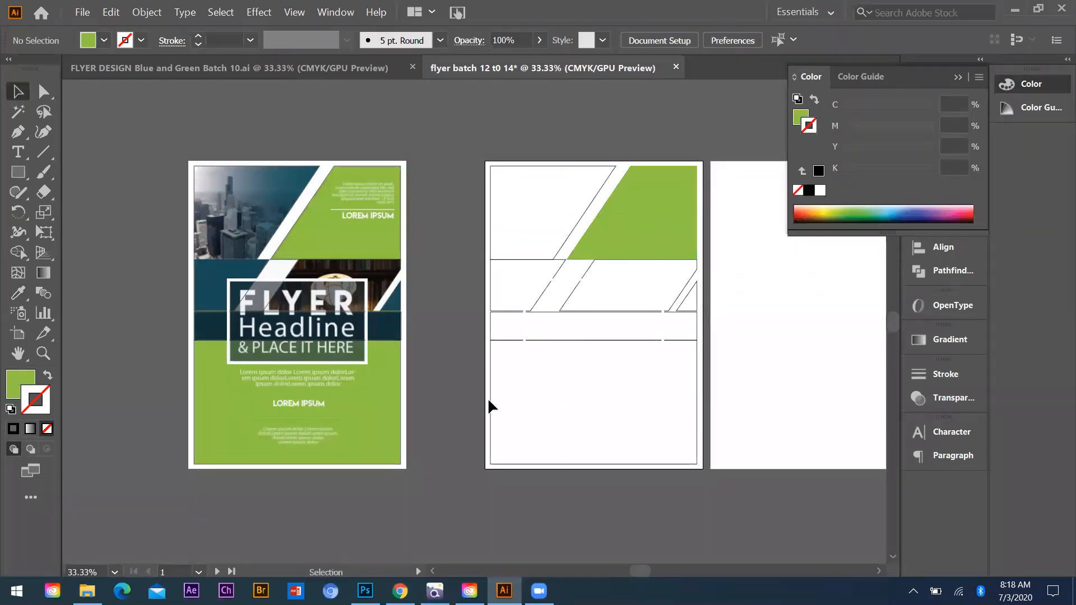
Step: Fill the large lower rectangle on the first artboard with the green sampled from the reference, without an outline
{"action": "left_click", "coordinate": [537, 421]}
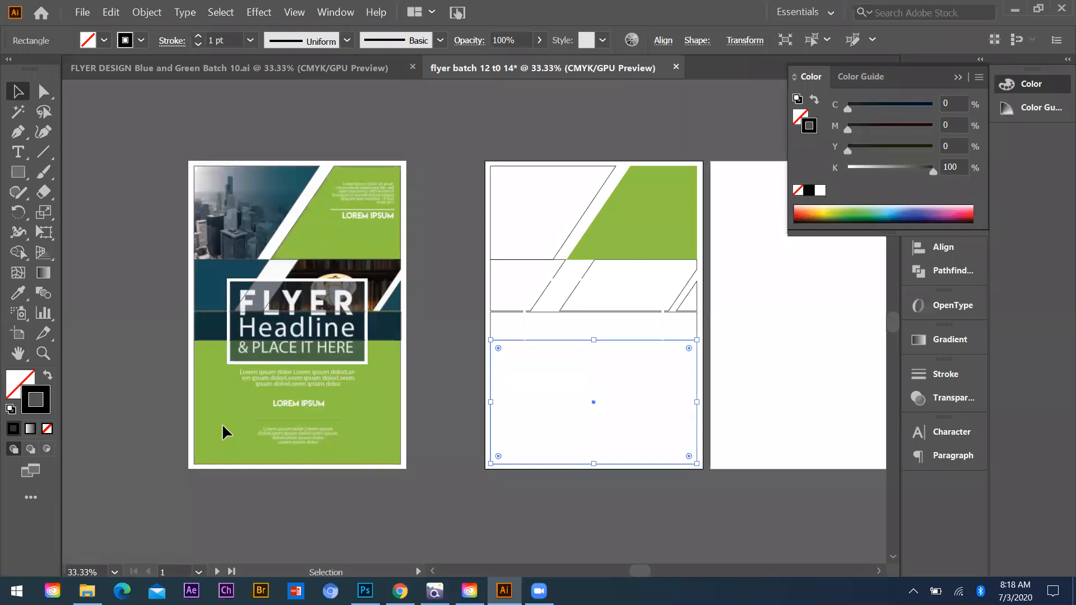
{"action": "key", "text": "i"}
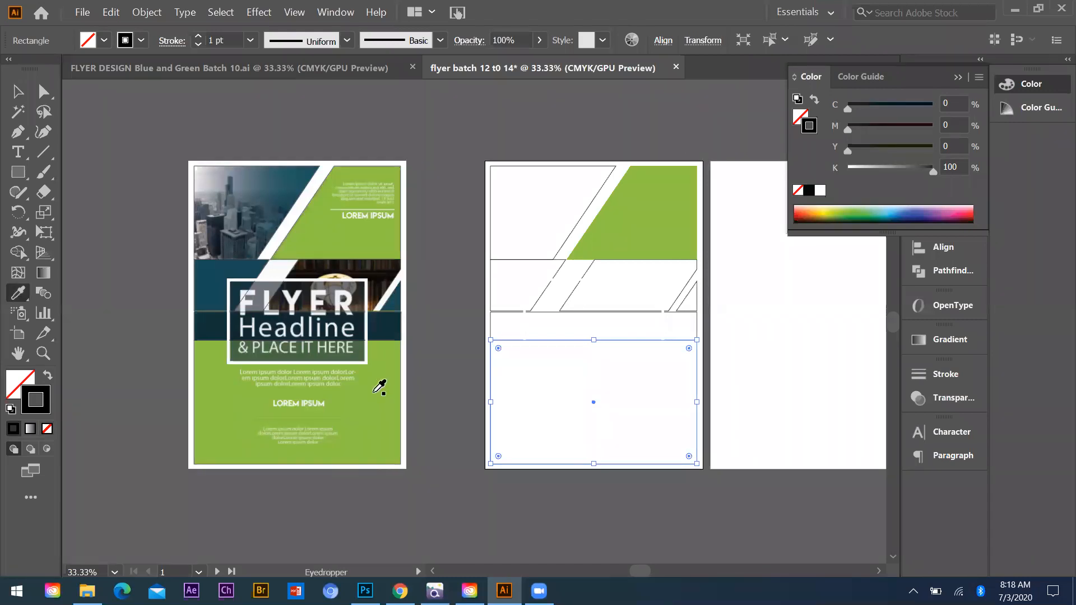
{"action": "left_click", "coordinate": [22, 96]}
{"action": "left_click", "coordinate": [84, 213]}
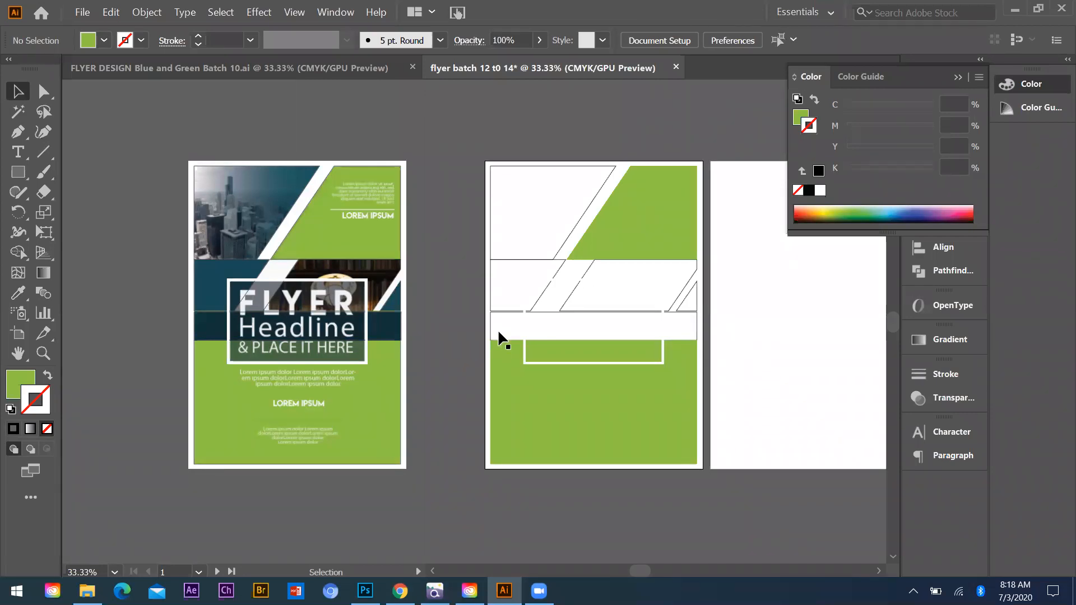
Step: Fill the full-width band above the lower green area with the dark blue sampled from the reference band
{"action": "mouse_move", "coordinate": [501, 335]}
{"action": "left_mouse_down"}
{"action": "mouse_move", "coordinate": [478, 352]}
{"action": "mouse_move", "coordinate": [490, 324]}
{"action": "left_mouse_up"}
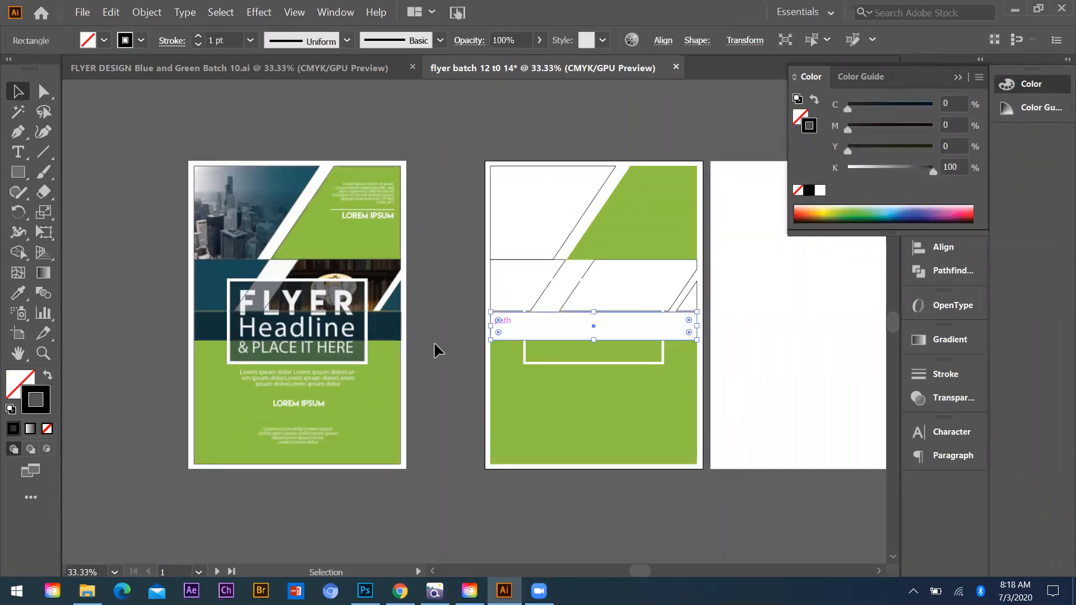
{"action": "key", "text": "i"}
{"action": "left_click", "coordinate": [213, 326]}
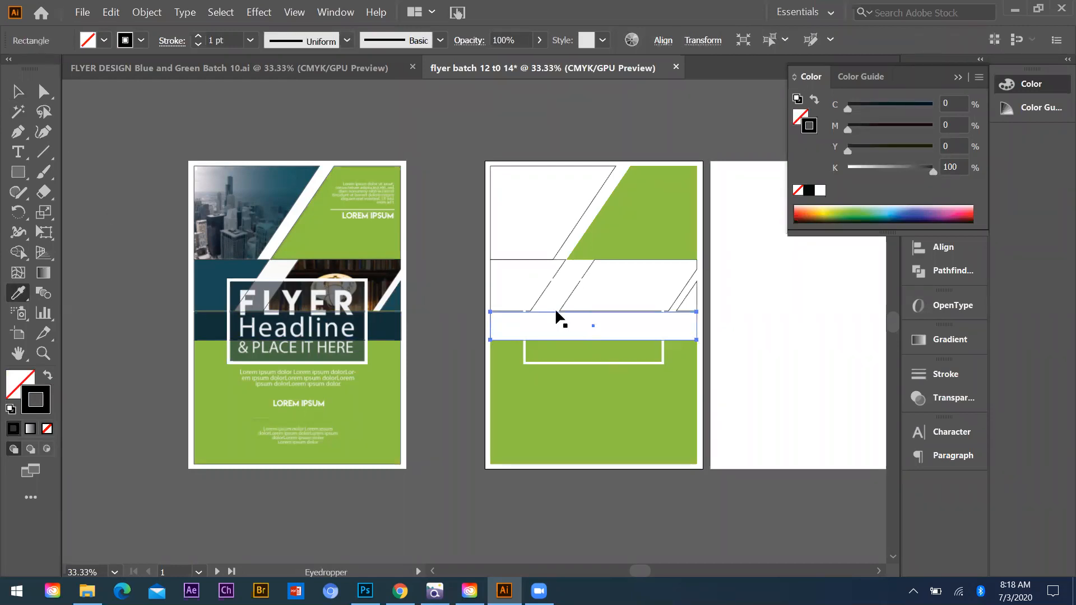
{"action": "key", "text": "v"}
Step: Fill the slanted panel at the left of the middle row with the teal blue sampled from the reference
{"action": "left_click", "coordinate": [500, 292]}
{"action": "left_click", "coordinate": [491, 282]}
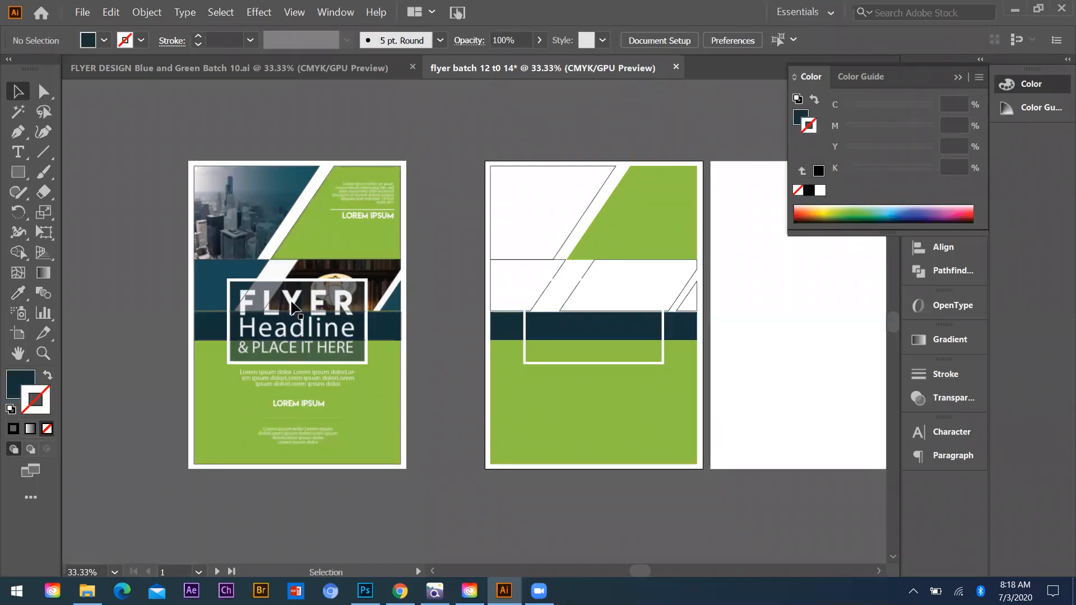
{"action": "key", "text": "i"}
{"action": "left_click", "coordinate": [215, 287]}
{"action": "left_click", "coordinate": [22, 93]}
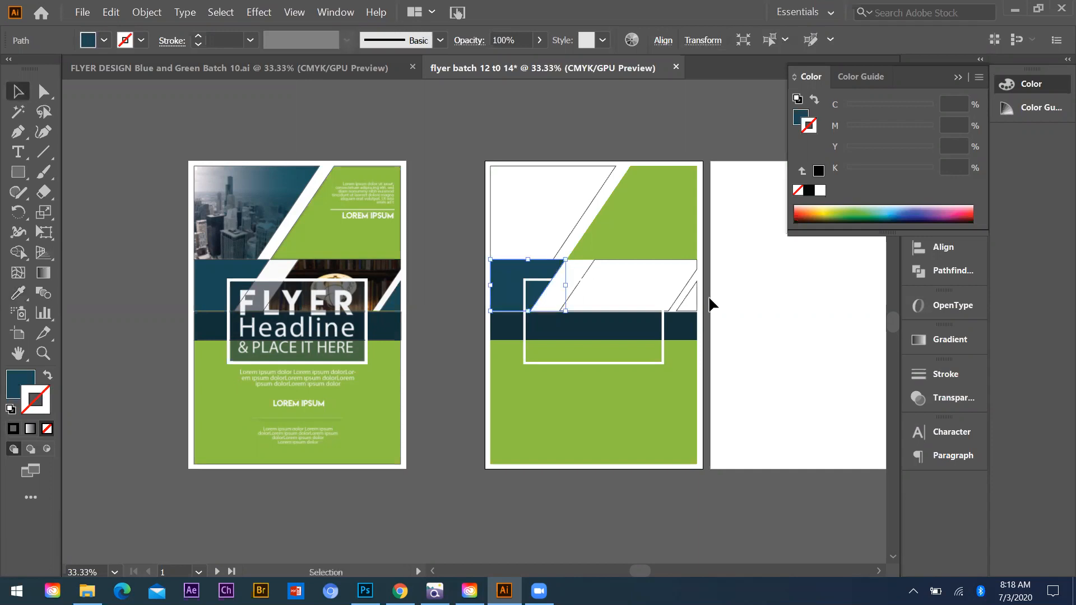
{"action": "left_click", "coordinate": [711, 290]}
Step: Fill the small triangle at the right end of the middle row with the same teal blue as in the reference
{"action": "left_click", "coordinate": [688, 309]}
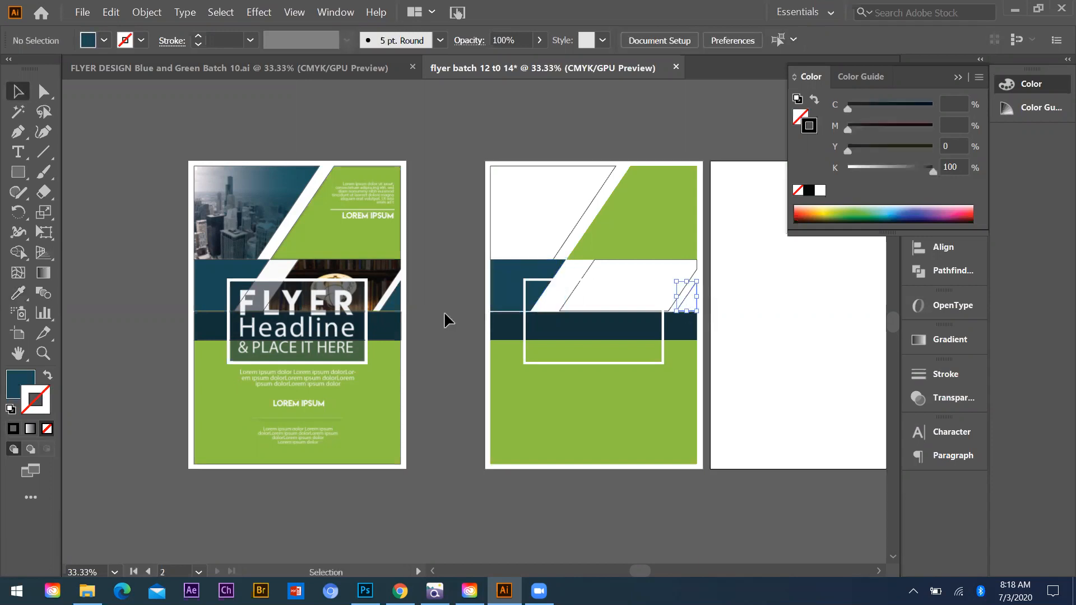
{"action": "key", "text": "i"}
{"action": "left_click", "coordinate": [21, 95]}
{"action": "left_click", "coordinate": [595, 277]}
{"action": "left_click", "coordinate": [594, 277]}
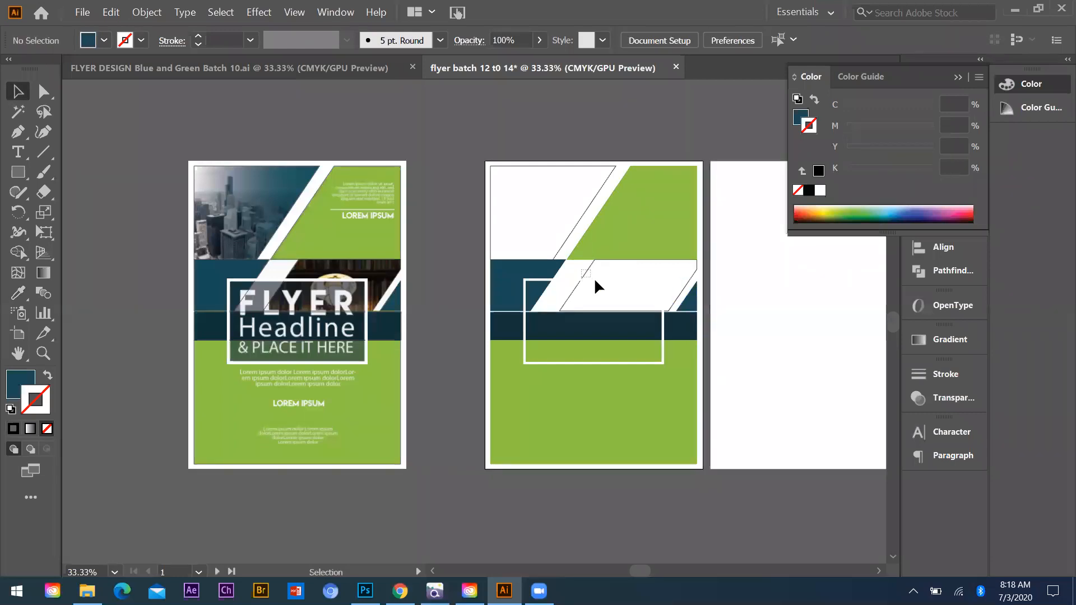
{"action": "left_click", "coordinate": [554, 183]}
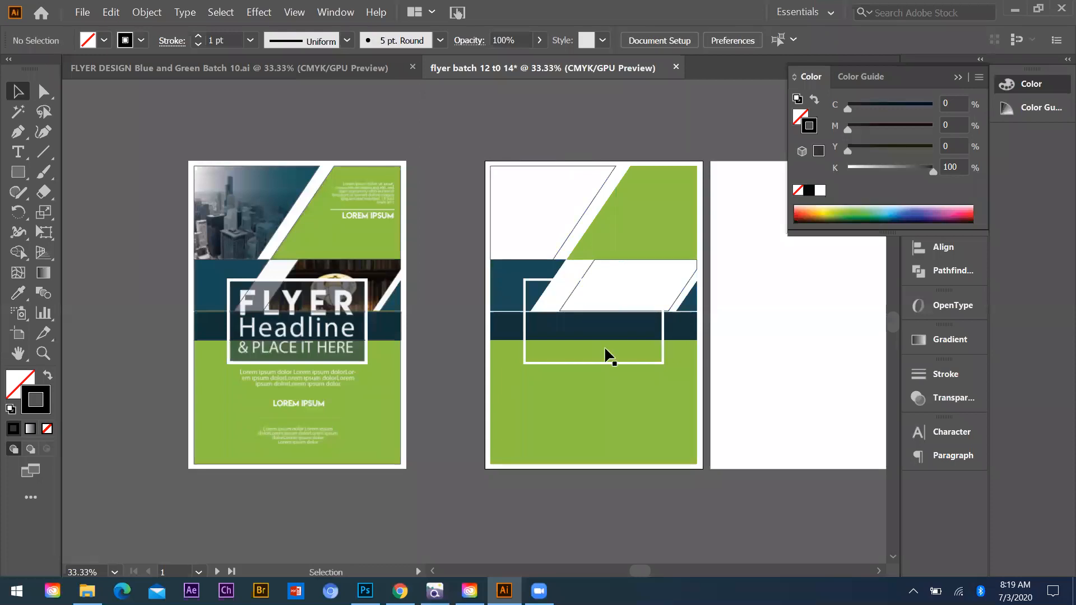
Step: Increase the stroke weight of the copied white headline frame to 10 pt
{"action": "scroll", "coordinate": [623, 310], "scroll_direction": "up", "scroll_amount": 2}
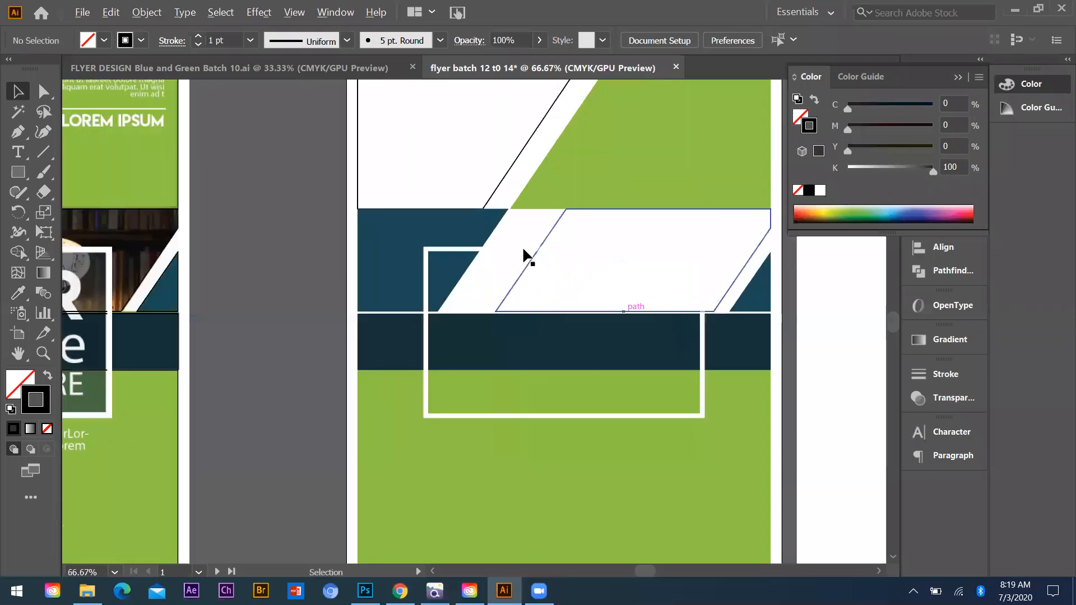
{"action": "left_click", "coordinate": [683, 321]}
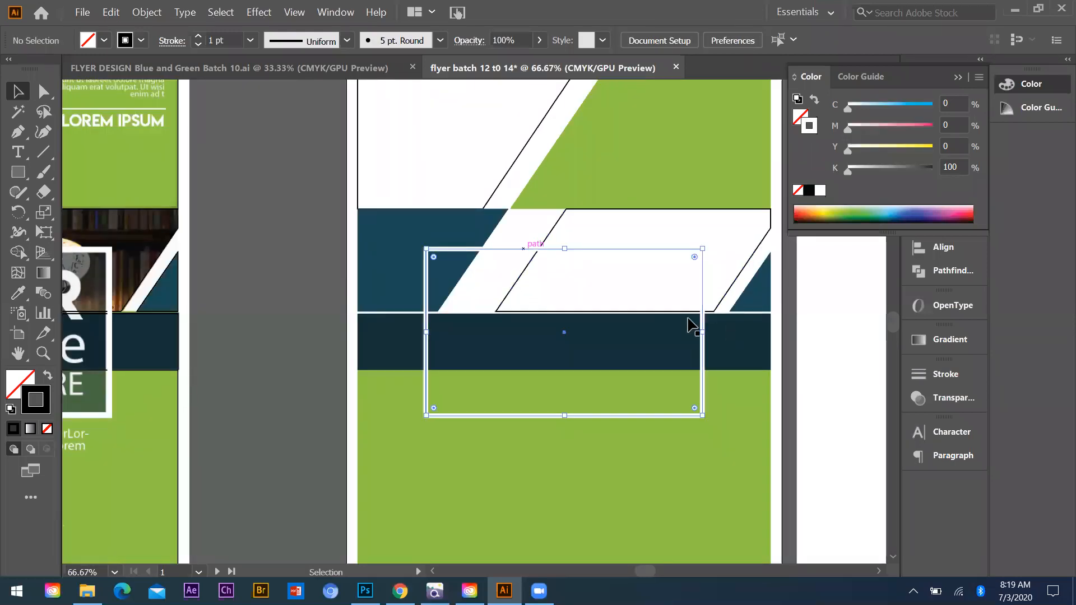
{"action": "scroll", "coordinate": [676, 317], "scroll_direction": "down", "scroll_amount": 1}
{"action": "key", "text": "ctrl+minus"}
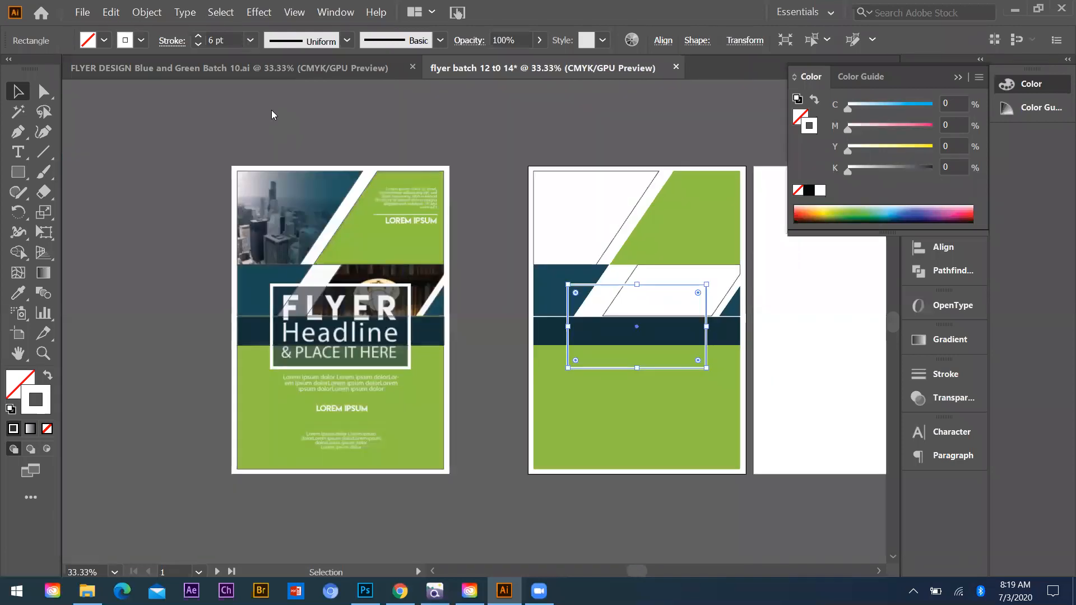
{"action": "left_click", "coordinate": [250, 40]}
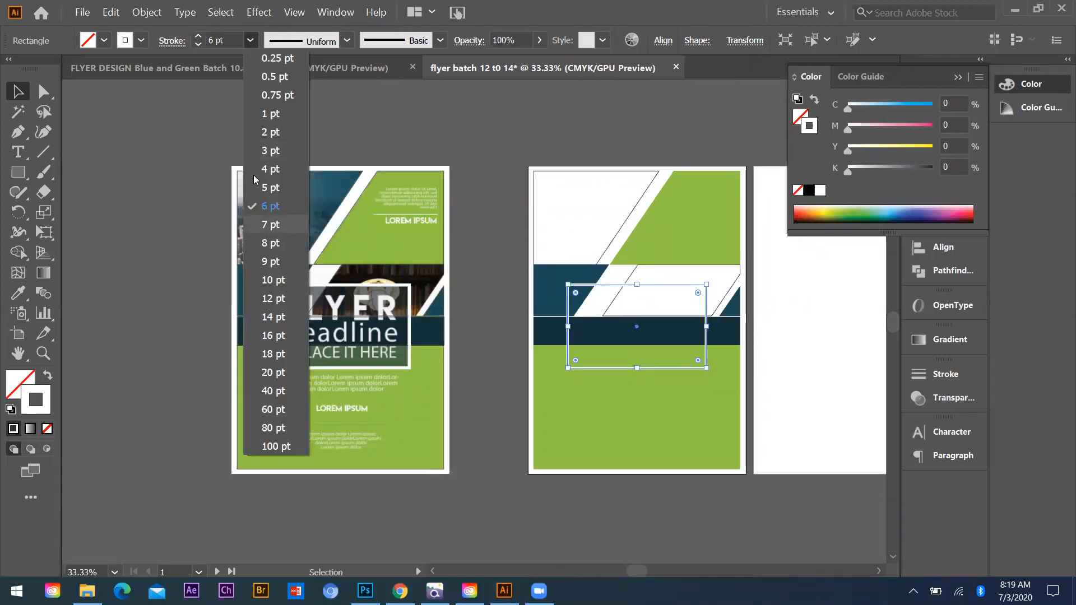
{"action": "left_click", "coordinate": [283, 243]}
{"action": "left_click", "coordinate": [283, 261]}
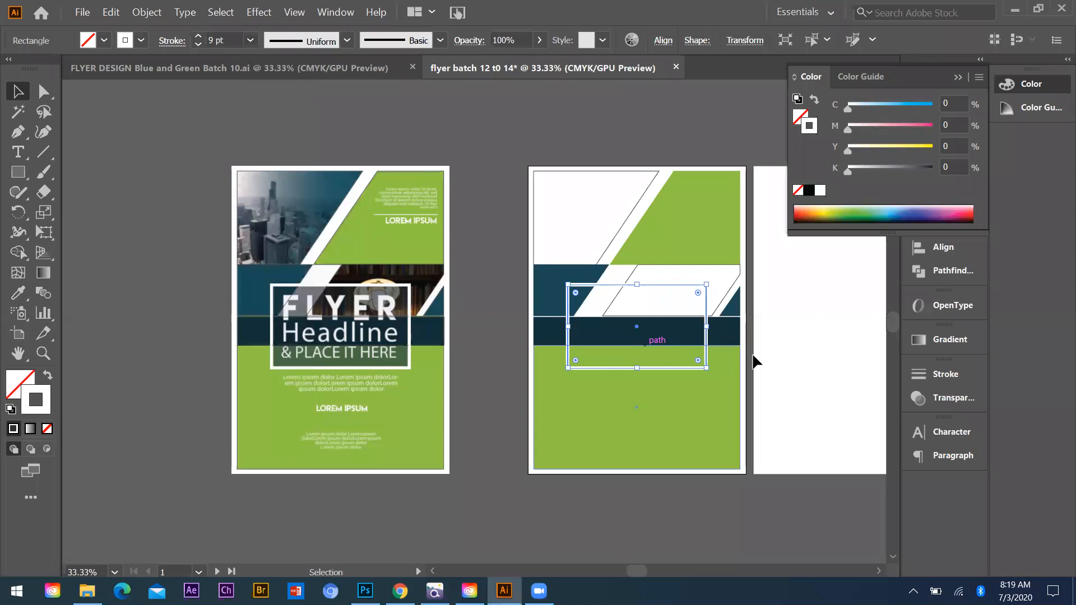
{"action": "left_click", "coordinate": [273, 280]}
Step: Adjust the vertical position of the white headline frame over the dark blue band
{"action": "scroll", "coordinate": [769, 365], "scroll_direction": "up", "scroll_amount": 2}
{"action": "mouse_move", "coordinate": [639, 332]}
{"action": "left_mouse_down"}
{"action": "mouse_move", "coordinate": [640, 348]}
{"action": "mouse_move", "coordinate": [641, 294]}
{"action": "left_mouse_up"}
{"action": "left_click", "coordinate": [637, 330]}
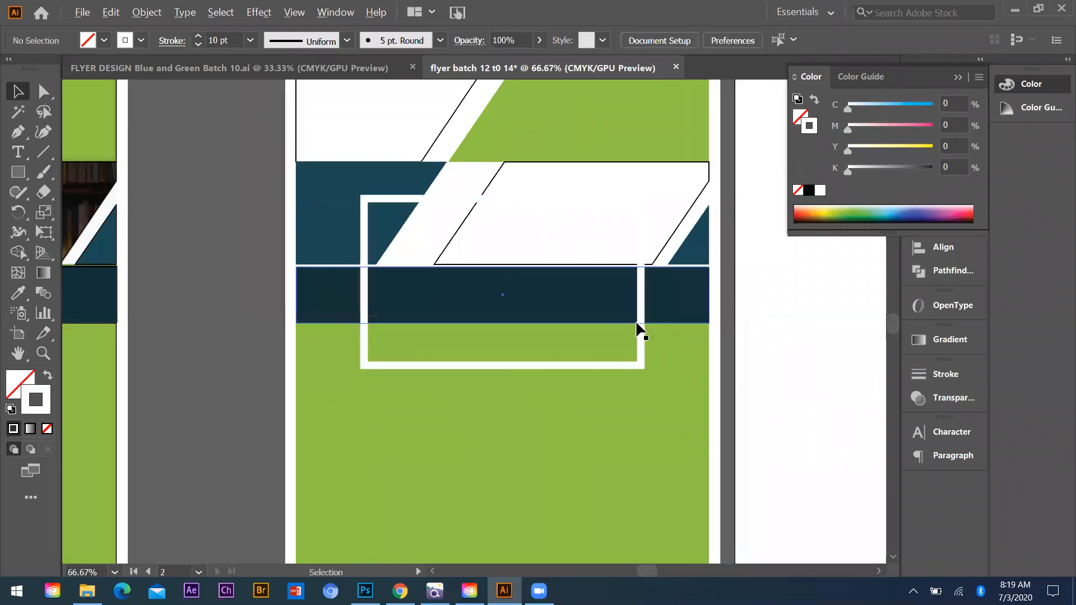
{"action": "scroll", "coordinate": [640, 324], "scroll_direction": "down", "scroll_amount": 2}
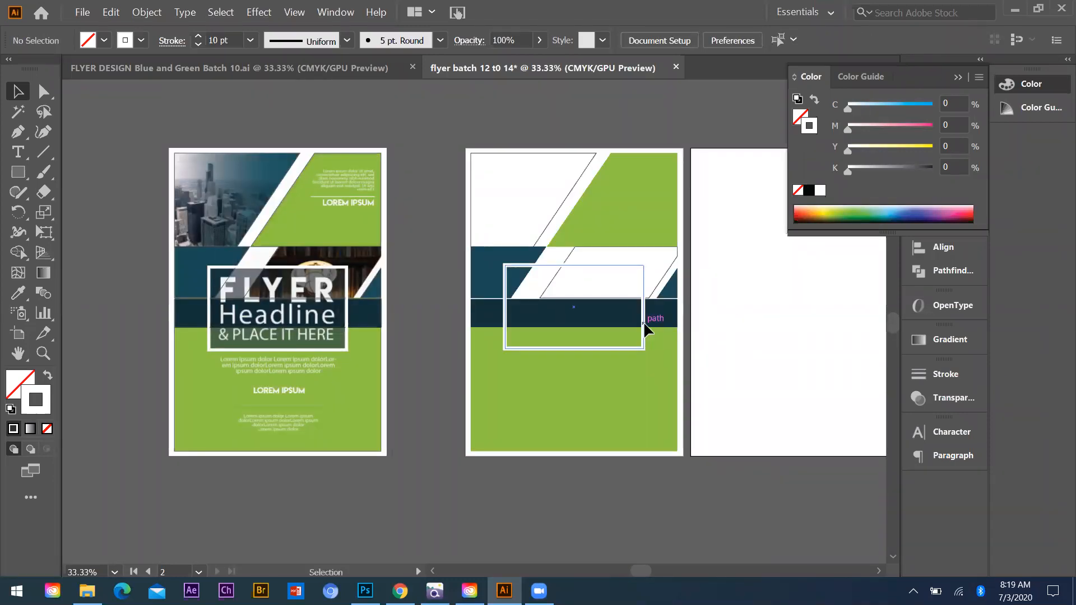
{"action": "left_click_drag", "start_coordinate": [644, 322], "coordinate": [645, 322]}
{"action": "left_click", "coordinate": [690, 324]}
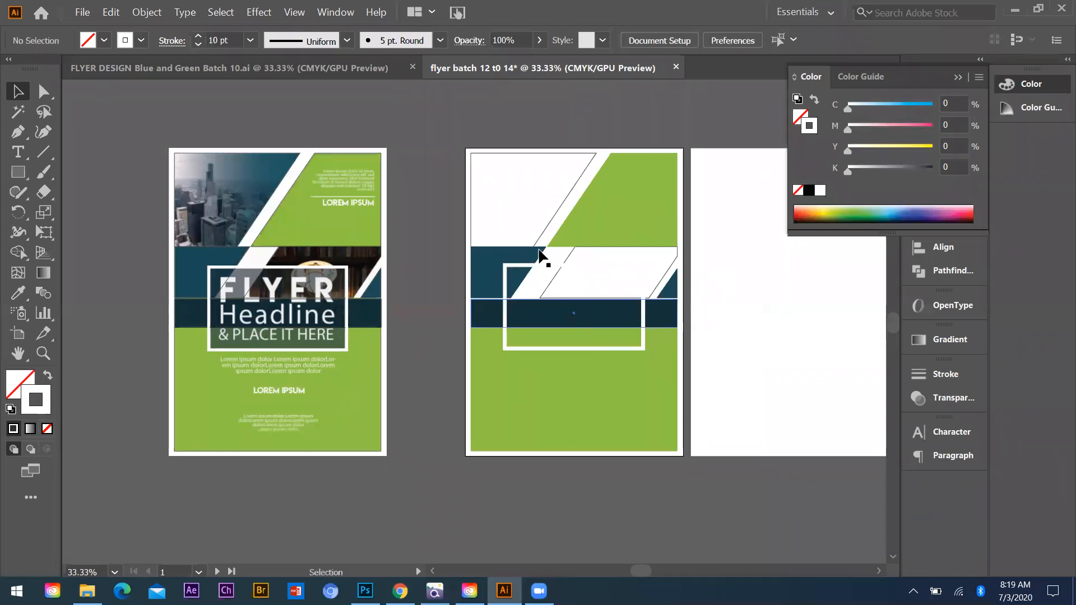
{"action": "scroll", "coordinate": [577, 256], "scroll_direction": "up", "scroll_amount": 1}
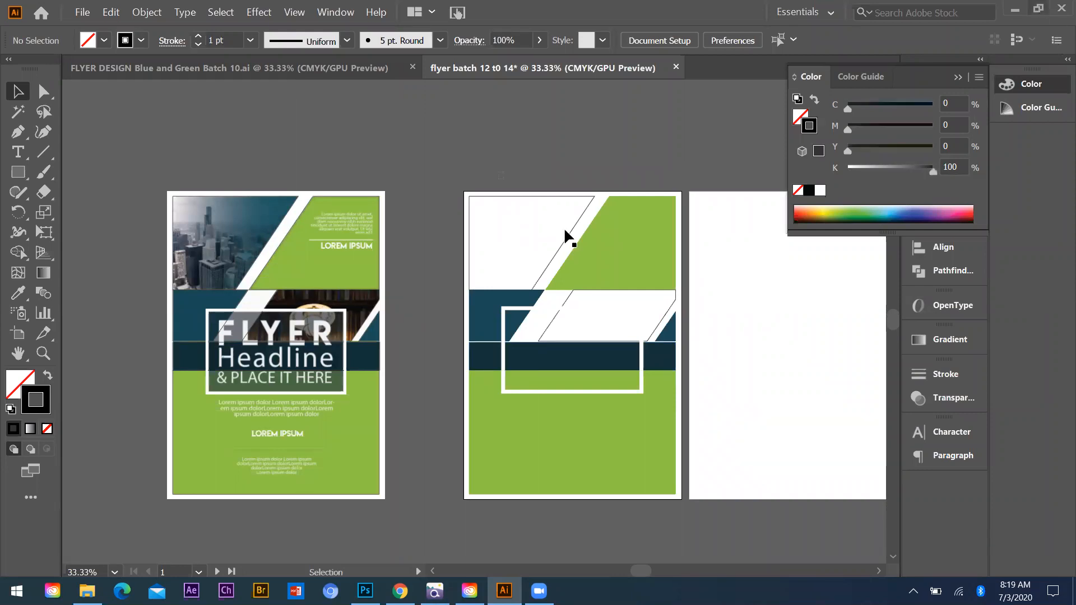
{"action": "left_click_drag", "start_coordinate": [516, 181], "coordinate": [536, 220]}
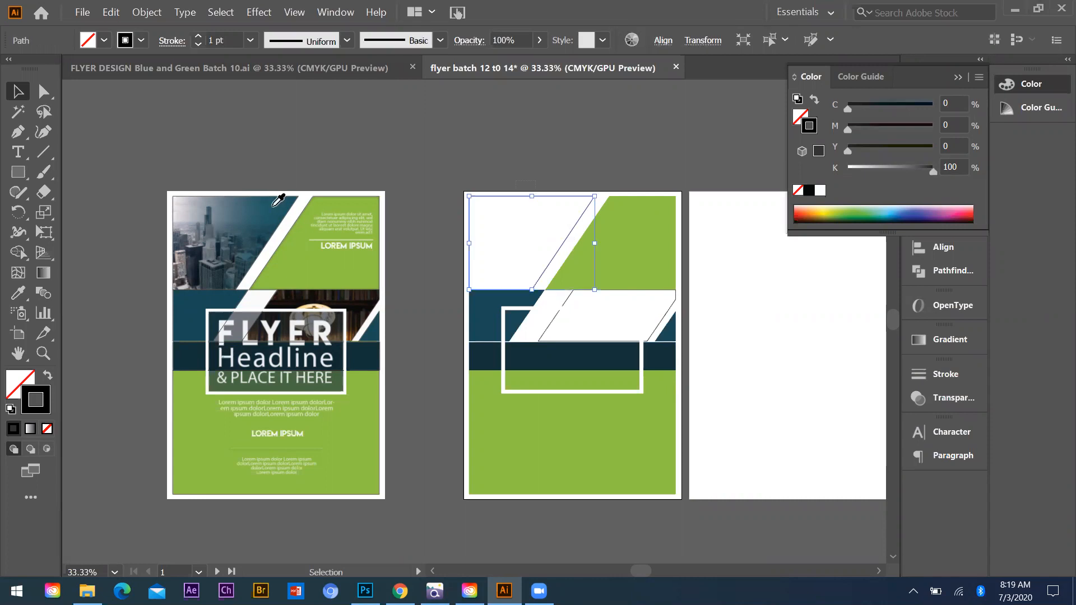
{"action": "key", "text": "i"}
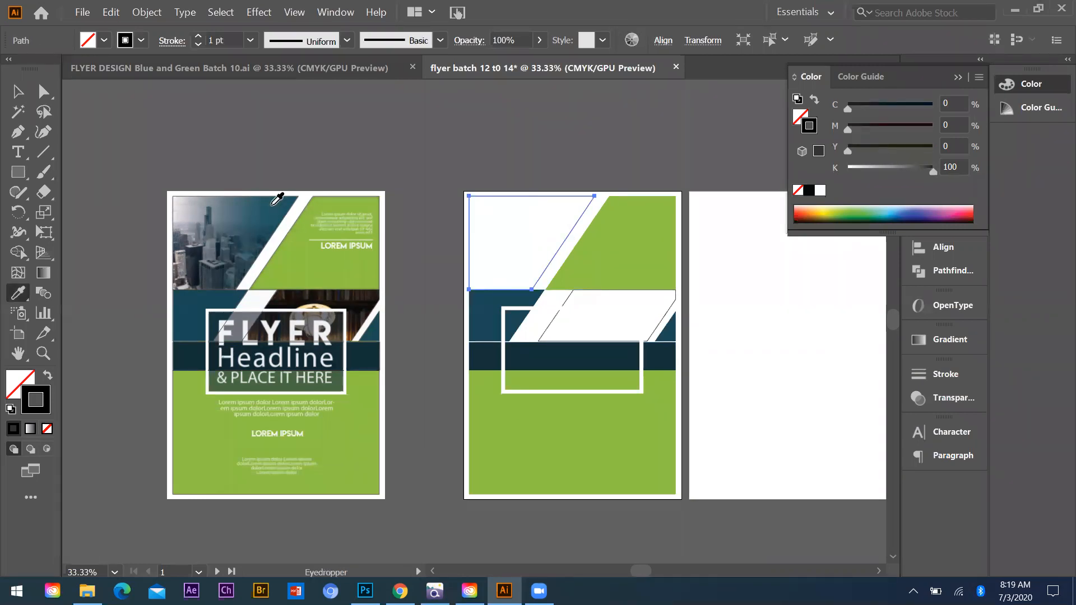
{"action": "left_click", "coordinate": [28, 96]}
{"action": "left_click", "coordinate": [537, 193]}
{"action": "left_click_drag", "start_coordinate": [536, 195], "coordinate": [471, 76]}
{"action": "key", "text": "ctrl+z"}
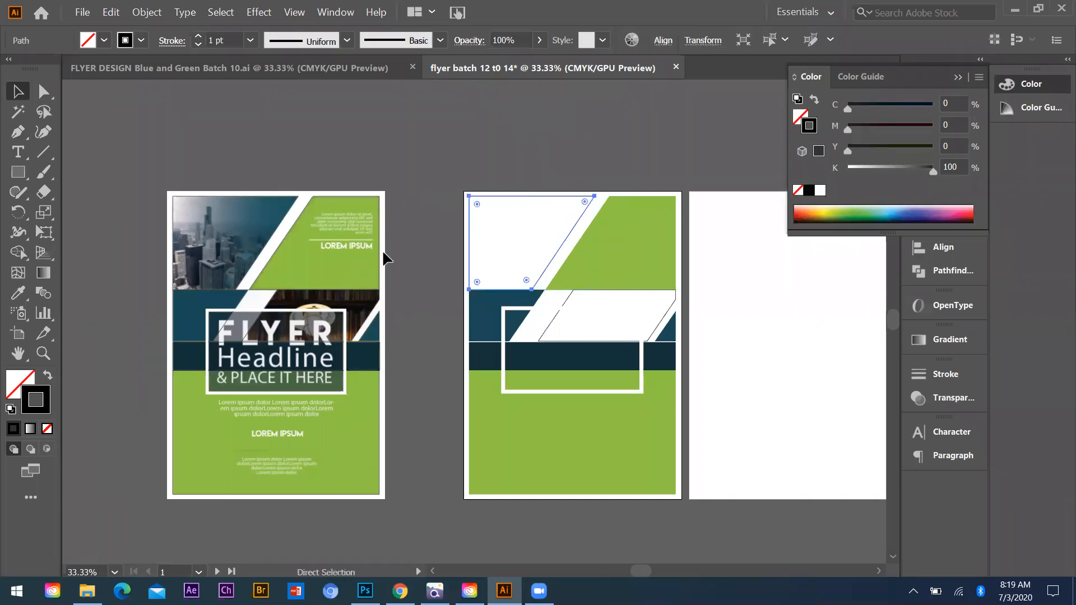
{"action": "key", "text": "ctrl+z"}
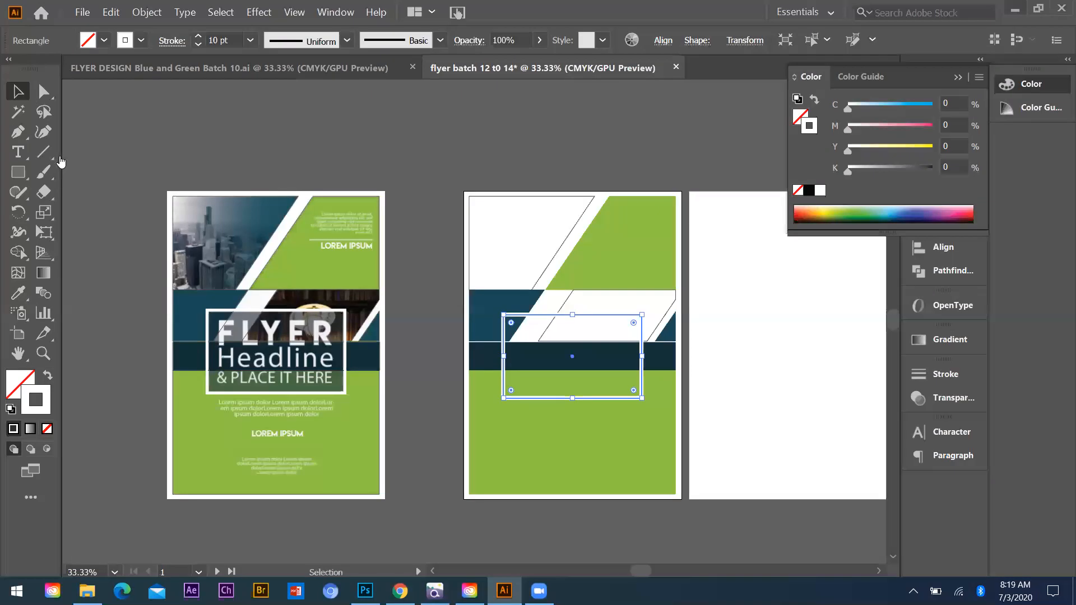
Step: Switch to the Windows desktop and open a new File Explorer window showing This PC
{"action": "key", "text": "alt+Tab"}
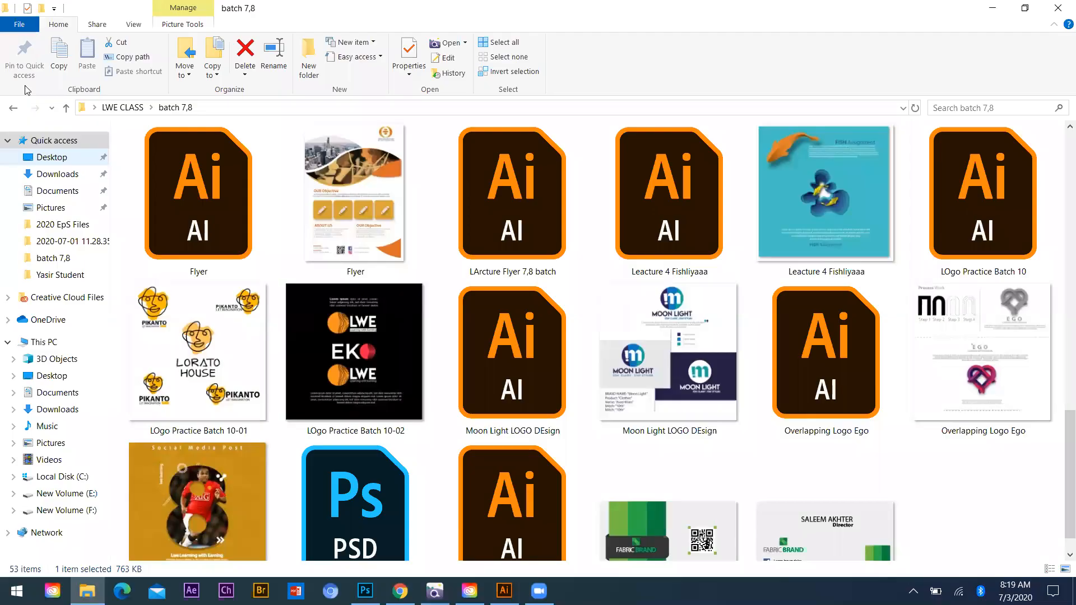
{"action": "key", "text": "super+d"}
{"action": "key", "text": "super+e"}
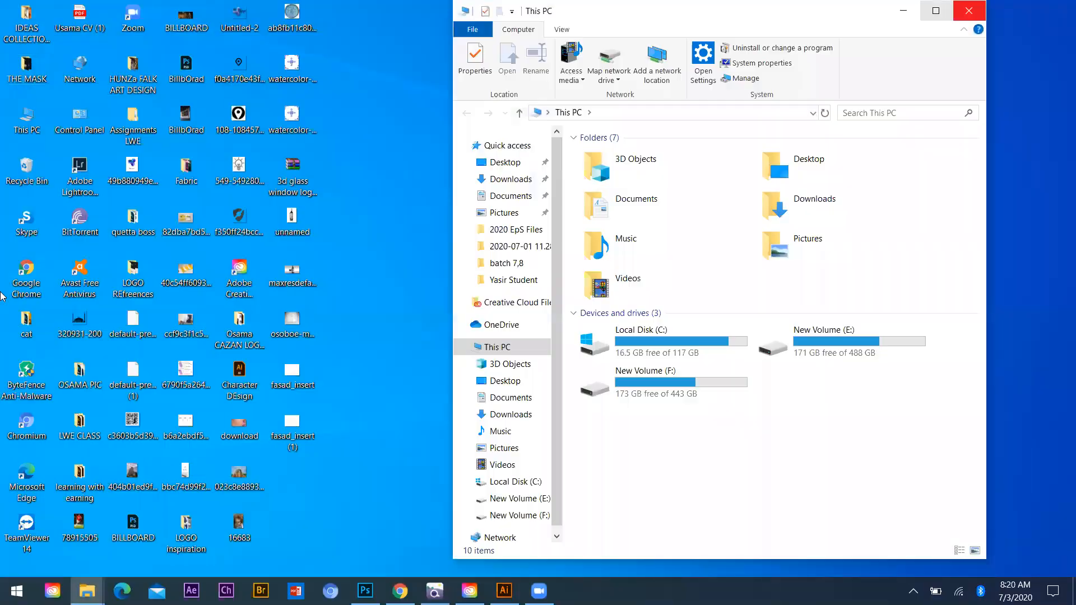
Step: Place the city skyline photo from the behance > WALLPAPERS folder on New Volume (E:) into the flyer batch 12 t0 14 document
{"action": "key", "text": "super+Up"}
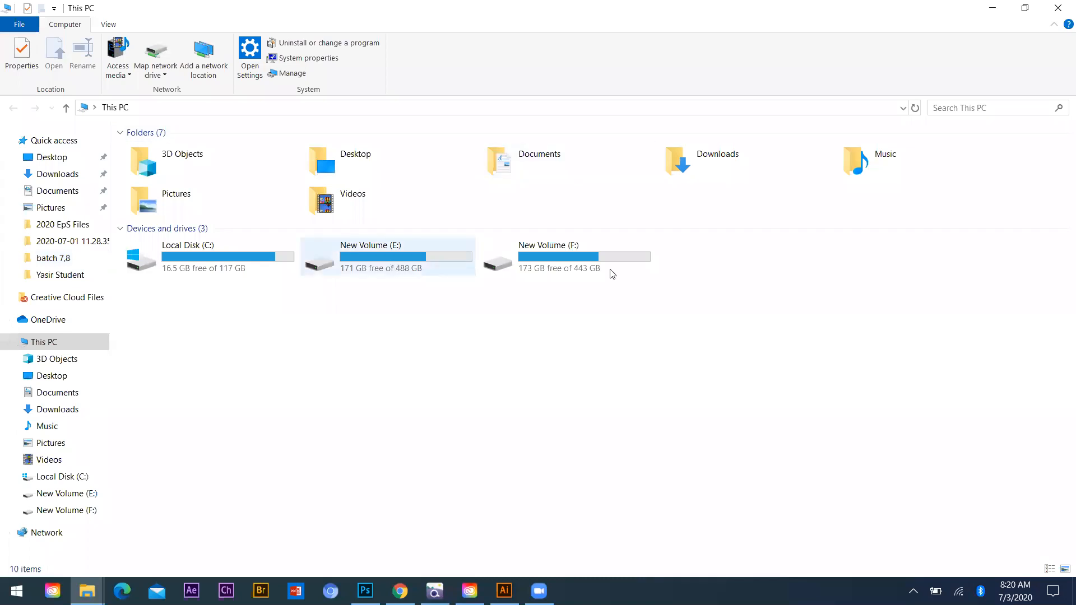
{"action": "left_click", "coordinate": [408, 264]}
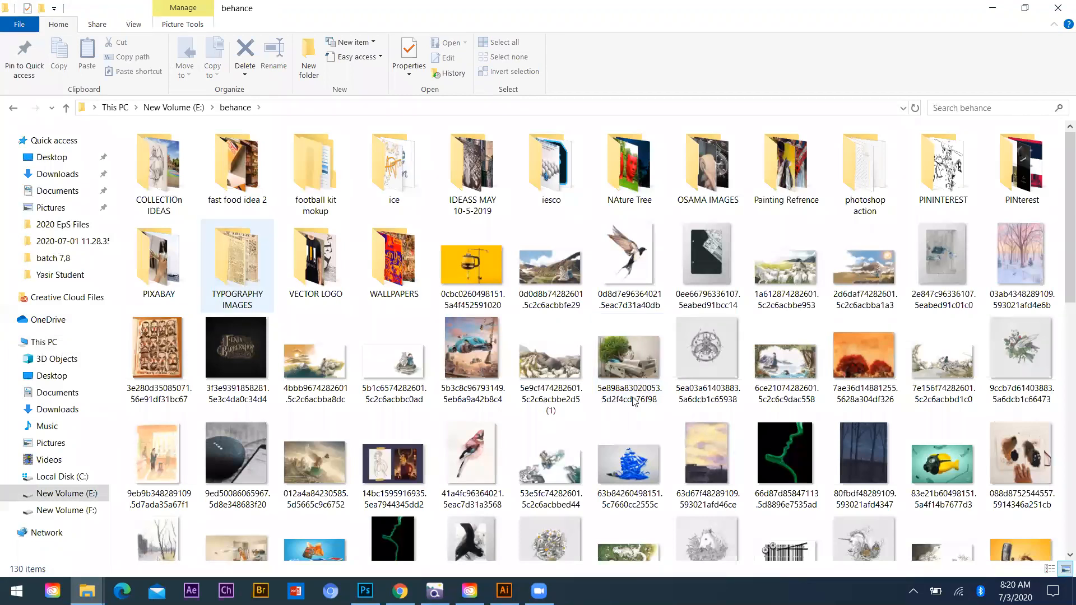
{"action": "double_click", "coordinate": [394, 263]}
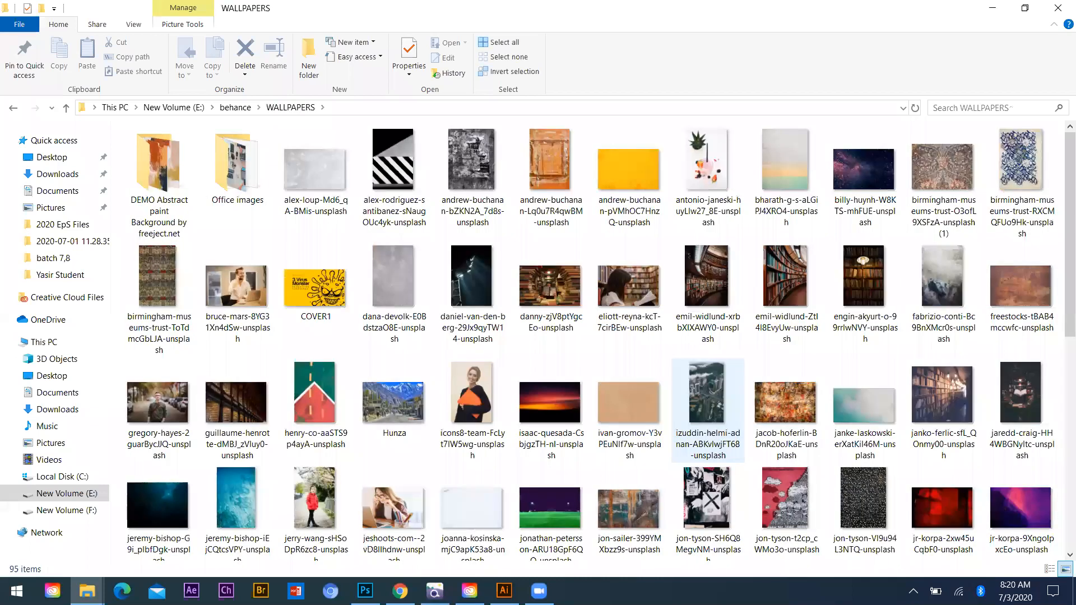
{"action": "scroll", "coordinate": [708, 409], "scroll_direction": "down", "scroll_amount": 3}
{"action": "left_click_drag", "start_coordinate": [629, 393], "coordinate": [475, 377]}
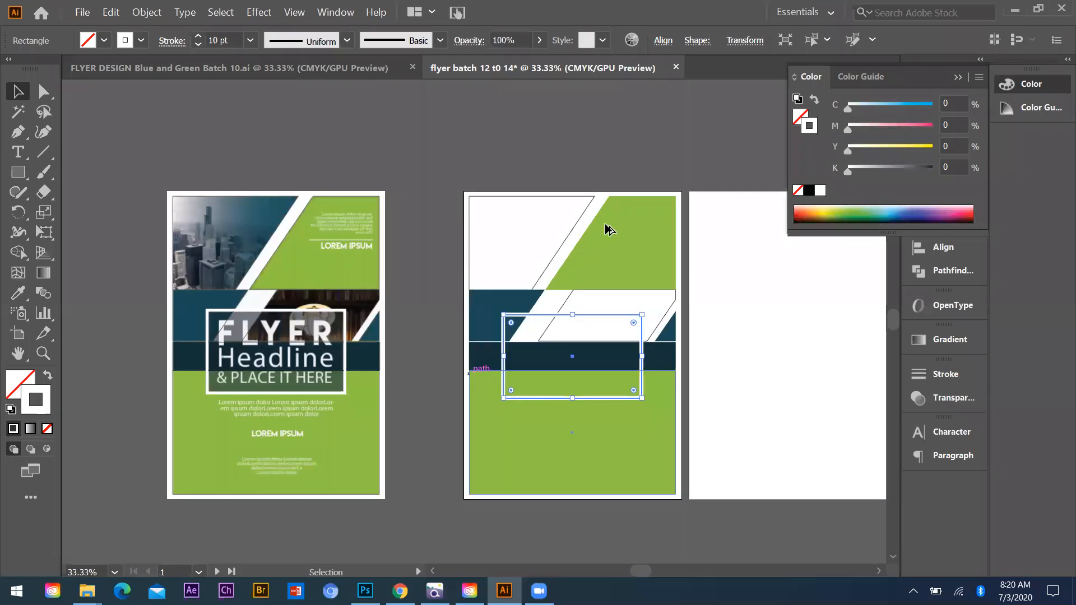
Step: Scale the oversized city photo down to less than half an artboard's width, just above the flyer copy
{"action": "key", "text": "ctrl+minus"}
{"action": "key", "text": "ctrl+minus"}
{"action": "key", "text": "ctrl+minus"}
{"action": "key", "text": "ctrl+minus"}
{"action": "key", "text": "ctrl+minus"}
{"action": "key", "text": "ctrl+minus"}
{"action": "key", "text": "ctrl+minus"}
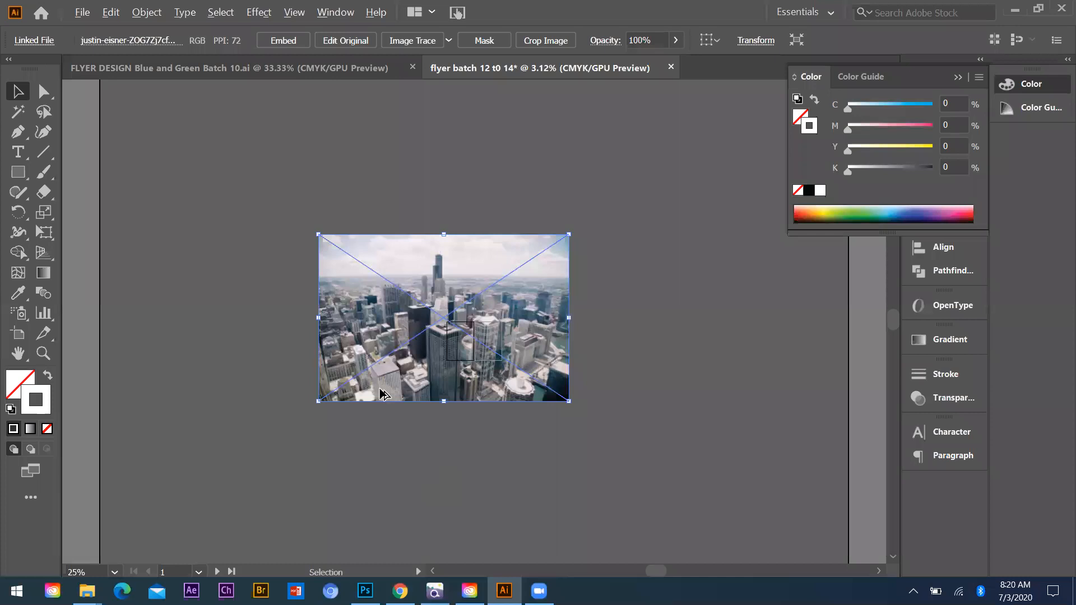
{"action": "key", "text": "ctrl+plus"}
{"action": "key", "text": "ctrl+plus"}
{"action": "key", "text": "ctrl+plus"}
{"action": "key", "text": "ctrl+plus"}
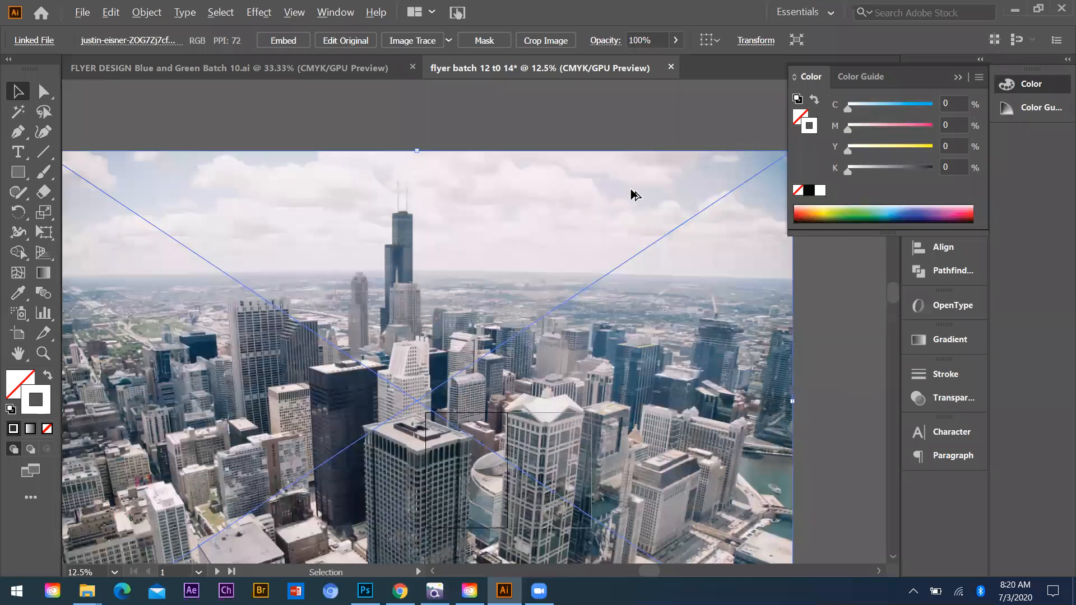
{"action": "key", "text": "ctrl+plus"}
{"action": "key", "text": "ctrl+plus"}
{"action": "key", "text": "ctrl+plus"}
{"action": "key", "text": "ctrl+plus"}
{"action": "key", "text": "ctrl+plus"}
{"action": "key", "text": "ctrl+plus"}
{"action": "key", "text": "ctrl+plus"}
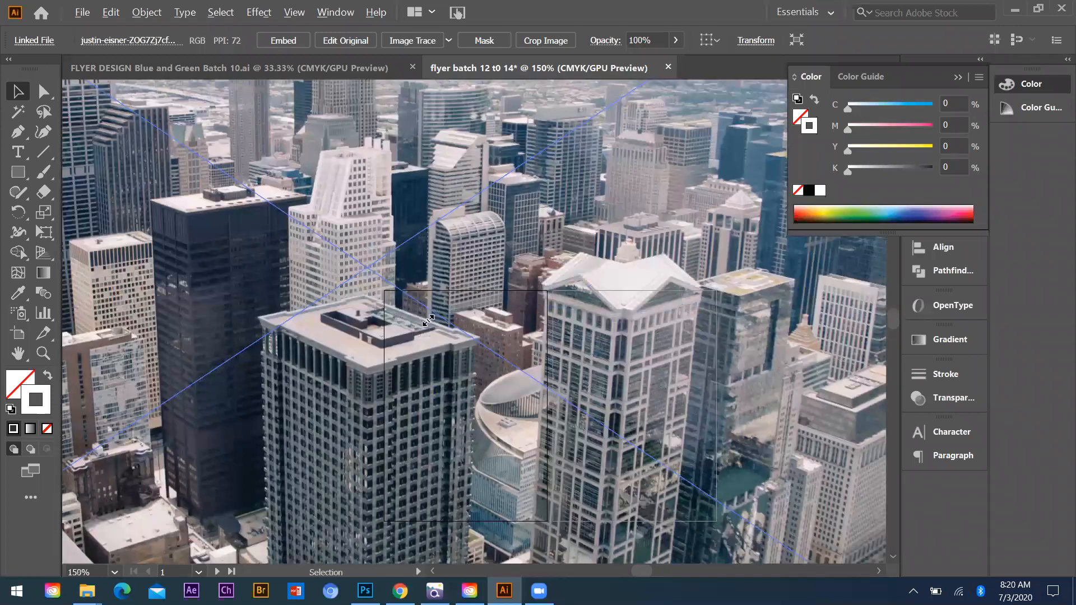
{"action": "left_click_drag", "start_coordinate": [408, 341], "coordinate": [405, 347]}
{"action": "scroll", "coordinate": [385, 367], "scroll_direction": "up", "scroll_amount": 4}
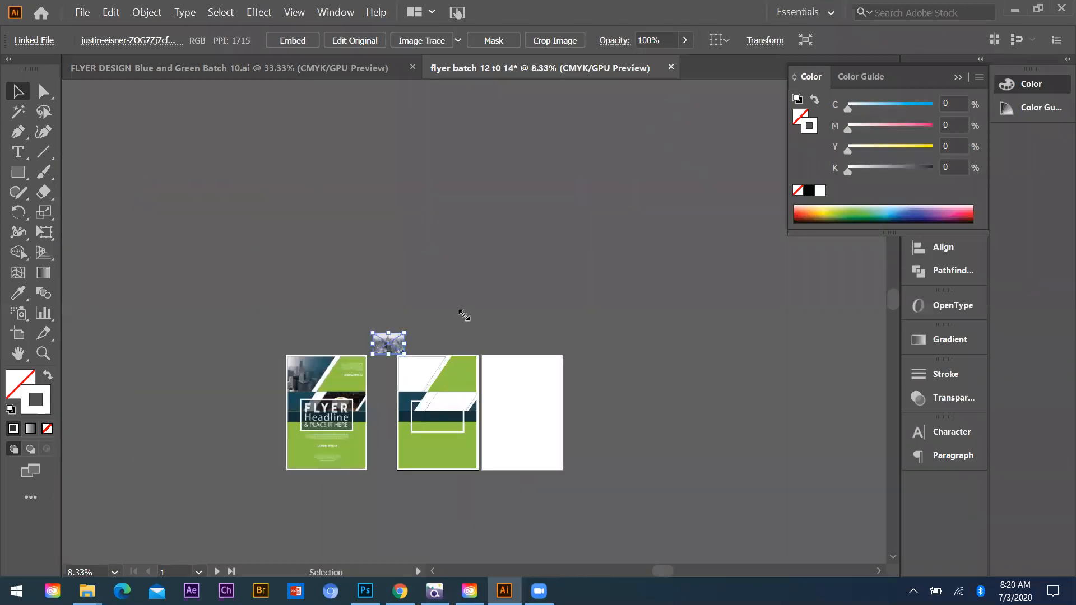
Step: Resize the city photo to about 154 mm wide and position it over the empty upper-left panel of the flyer copy
{"action": "left_click_drag", "start_coordinate": [426, 268], "coordinate": [509, 368]}
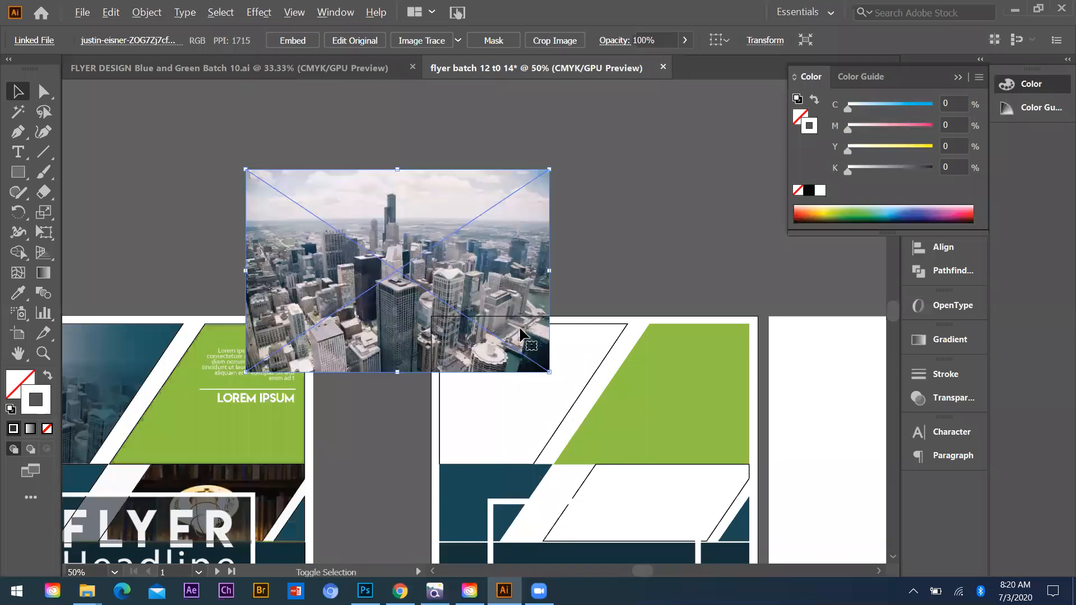
{"action": "left_click_drag", "start_coordinate": [447, 250], "coordinate": [526, 342]}
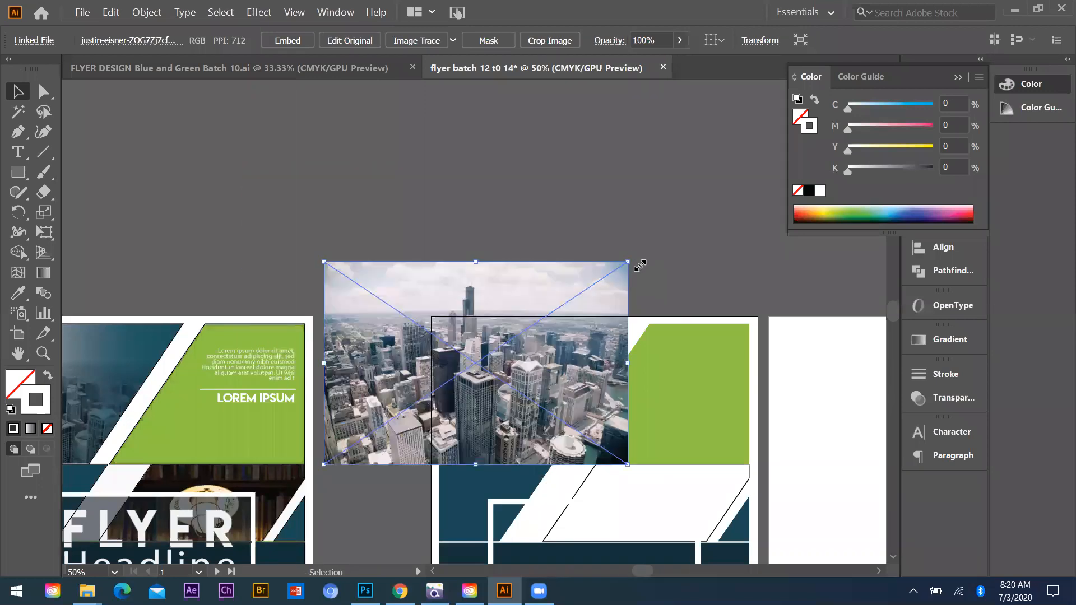
{"action": "left_click_drag", "start_coordinate": [483, 290], "coordinate": [495, 290]}
{"action": "left_click_drag", "start_coordinate": [640, 261], "coordinate": [603, 286]}
{"action": "left_click_drag", "start_coordinate": [513, 325], "coordinate": [529, 312]}
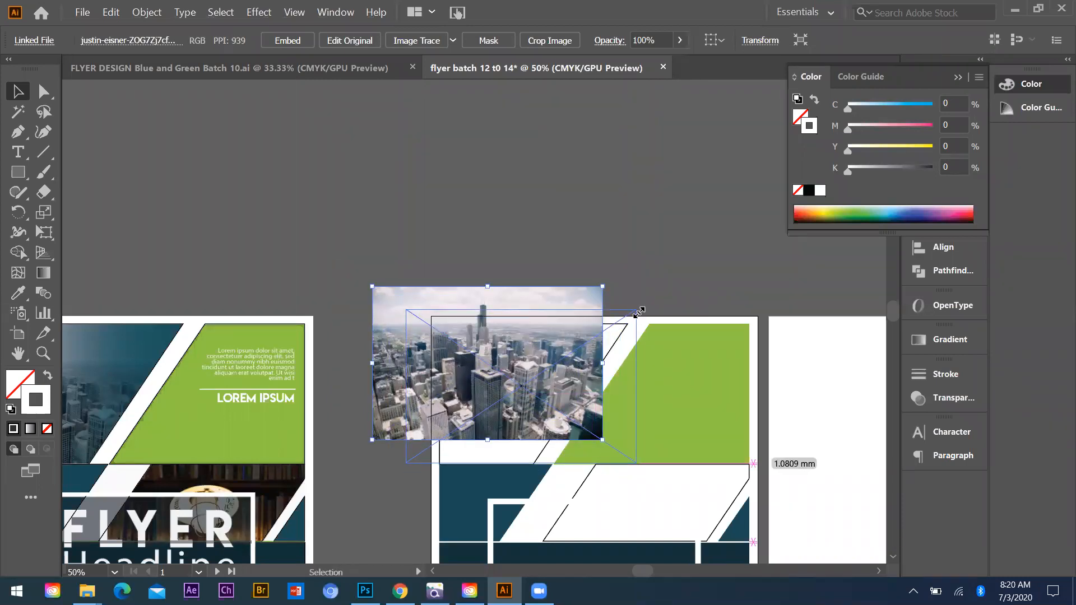
{"action": "left_click_drag", "start_coordinate": [640, 307], "coordinate": [642, 305]}
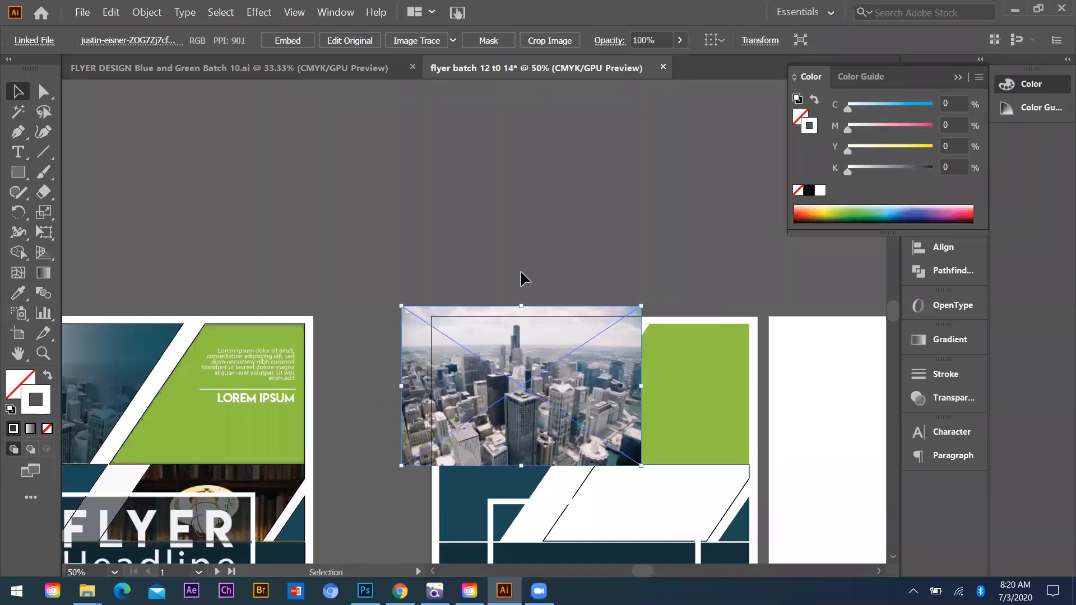
Step: Raise the city photo partly above the flyer copy and arrange it behind the upper-left panel's outline
{"action": "key", "text": "ctrl+shift+a"}
{"action": "key", "text": "ctrl+plus"}
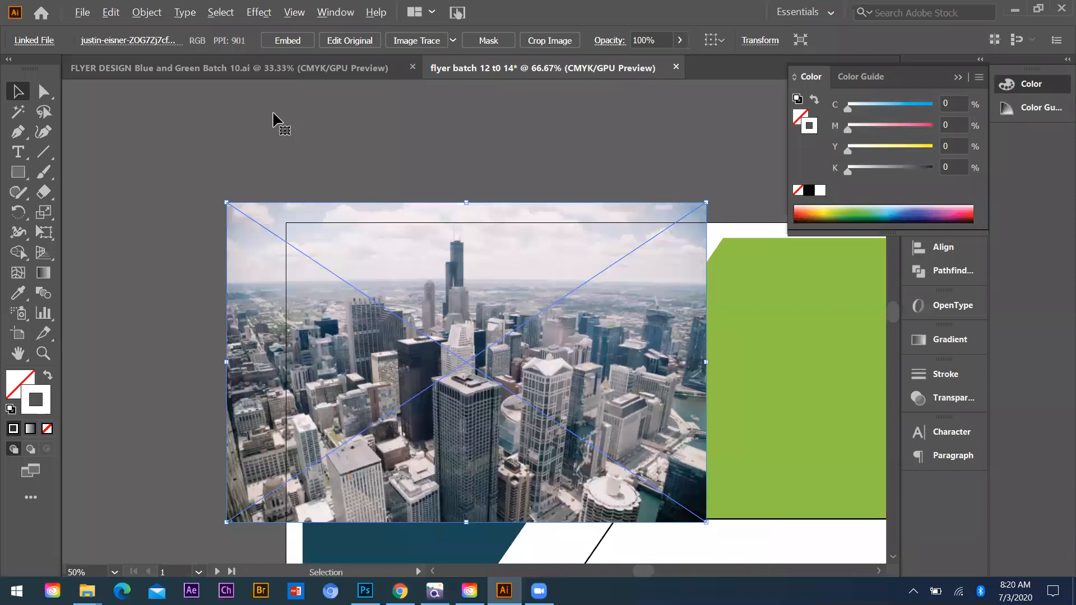
{"action": "scroll", "coordinate": [292, 352], "scroll_direction": "up", "scroll_amount": 2}
{"action": "scroll", "coordinate": [312, 374], "scroll_direction": "down", "scroll_amount": 3}
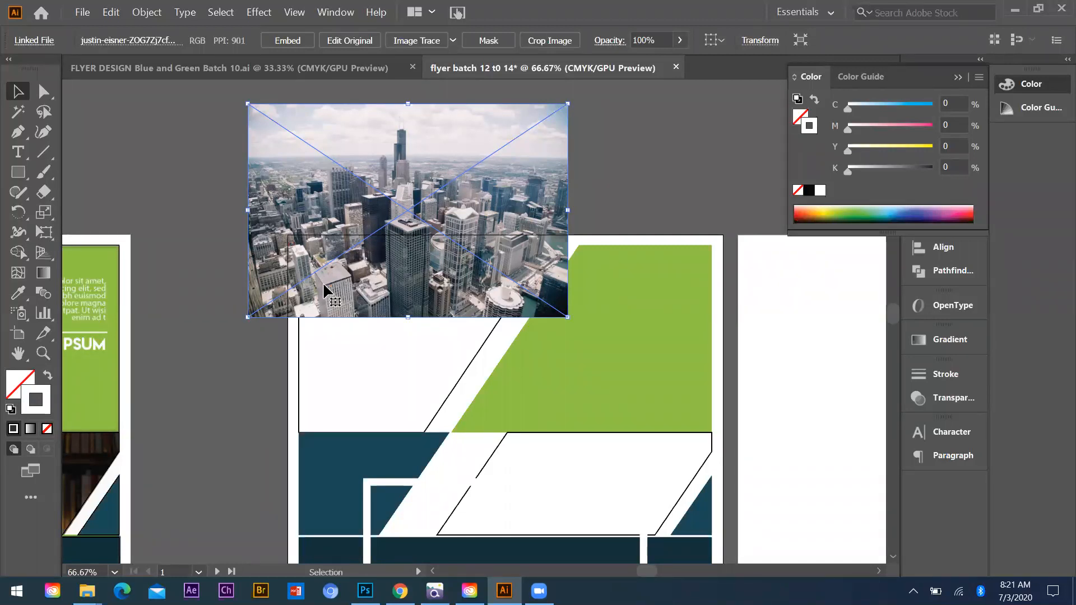
{"action": "key", "text": "a"}
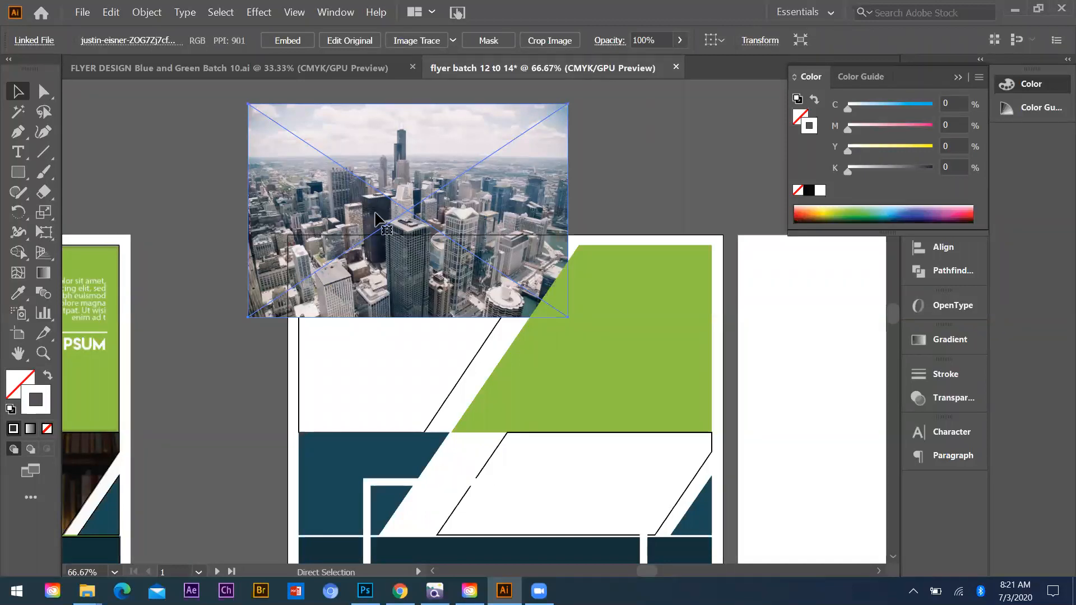
{"action": "key", "text": "v"}
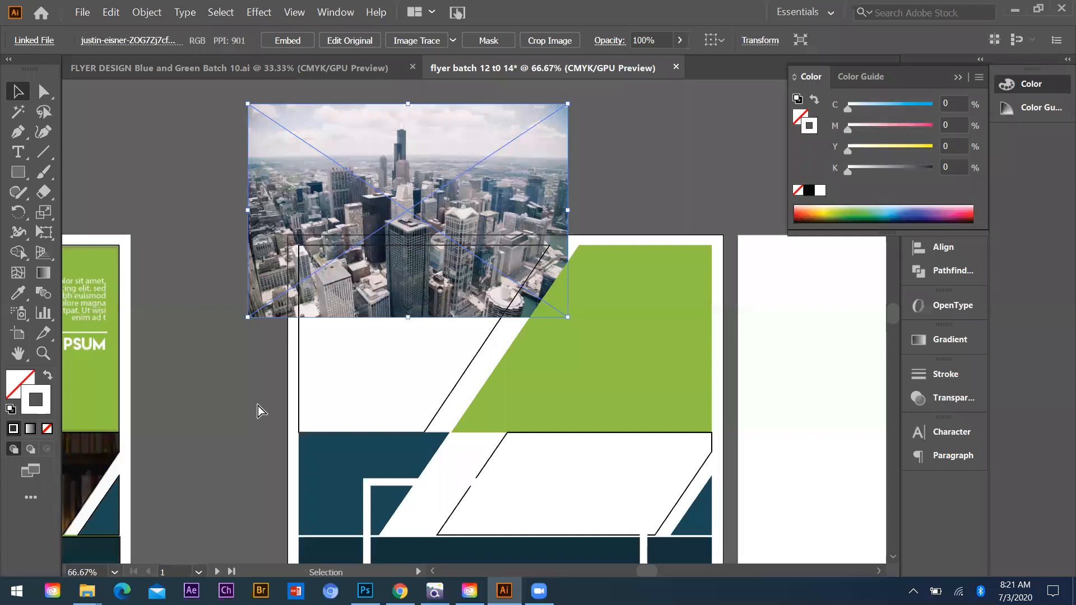
{"action": "key", "text": "ctrl+shift+bracketright"}
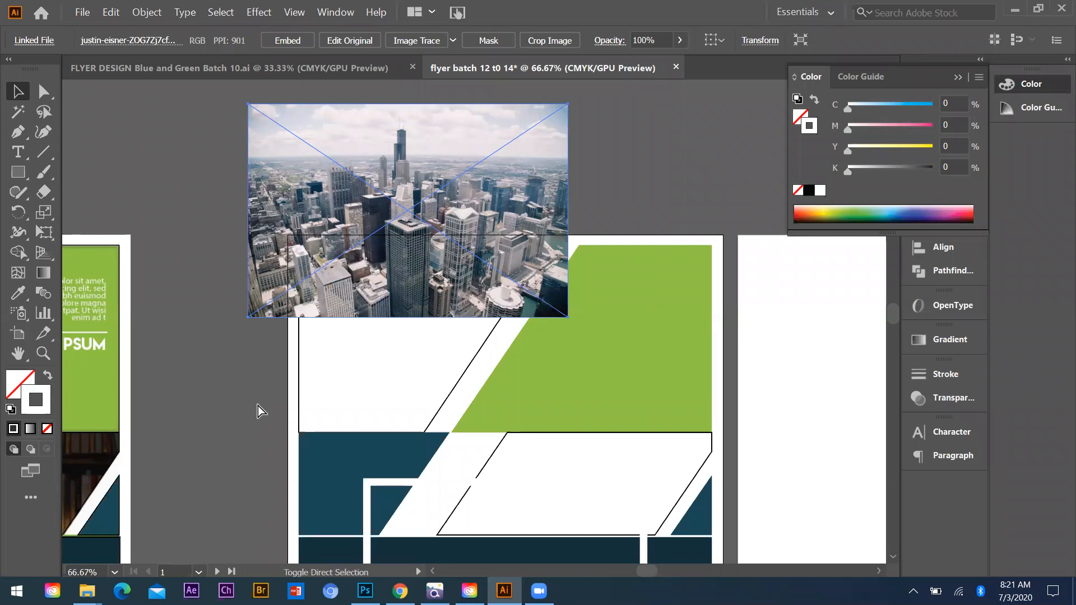
{"action": "key", "text": "ctrl+shift+bracketleft"}
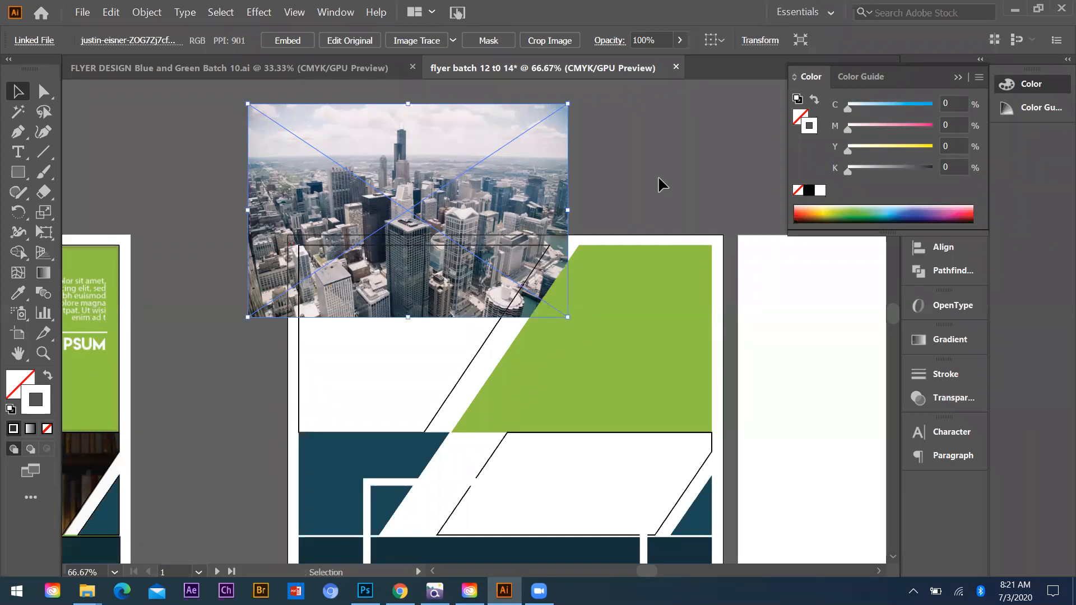
Step: Move the city photo straight down over the upper-left panel and clip it to the panel's shape with a clipping mask
{"action": "left_click", "coordinate": [278, 320]}
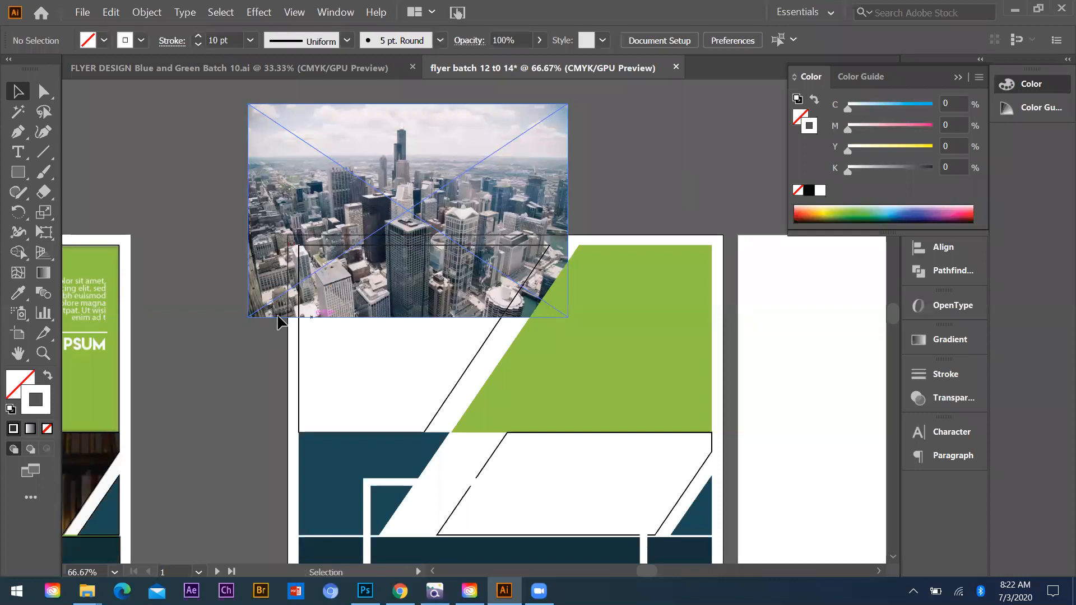
{"action": "left_click_drag", "start_coordinate": [278, 320], "coordinate": [278, 318]}
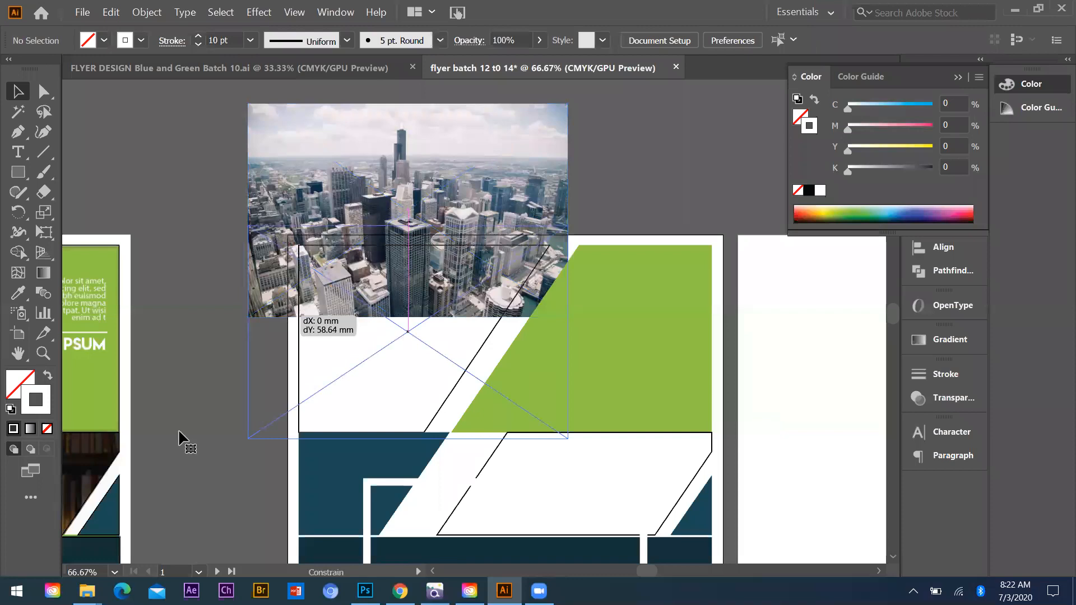
{"action": "left_click", "coordinate": [147, 12]}
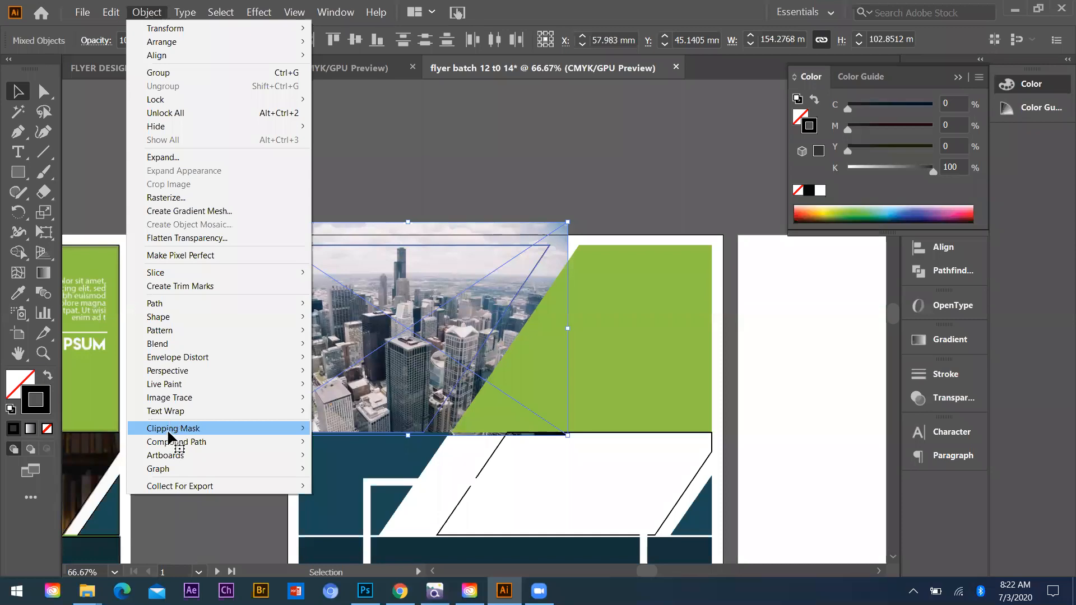
{"action": "mouse_move", "coordinate": [167, 429]}
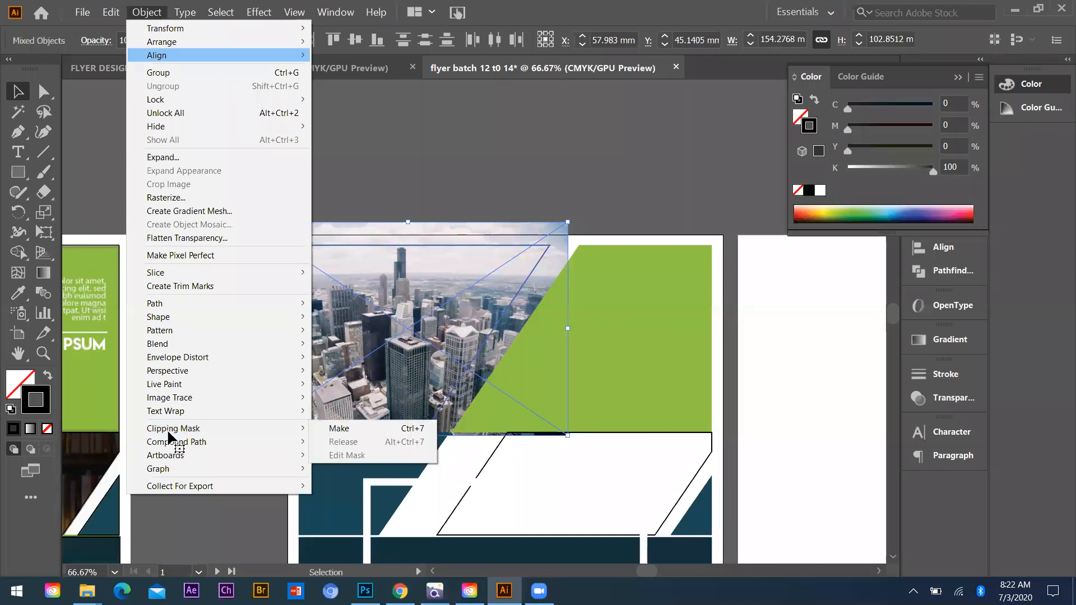
{"action": "left_click", "coordinate": [340, 428]}
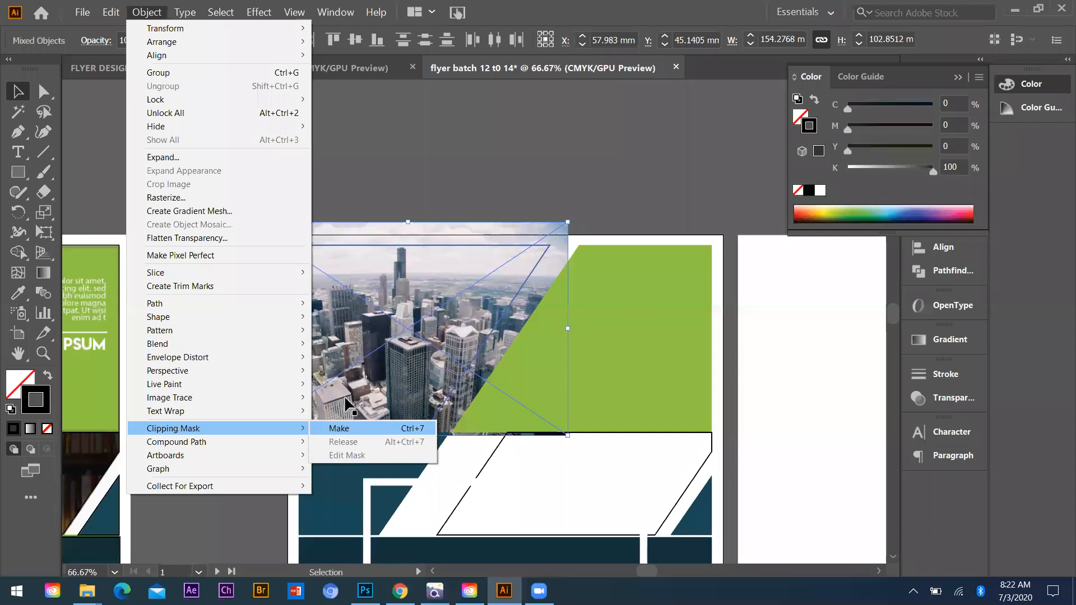
{"action": "left_click", "coordinate": [318, 189]}
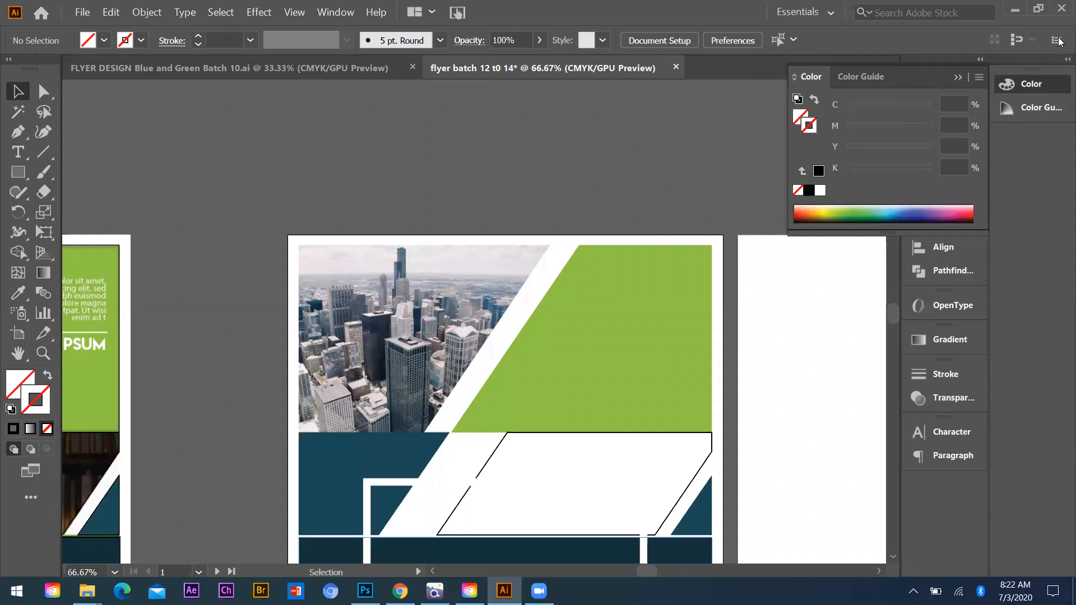
{"action": "key", "text": "alt+Tab"}
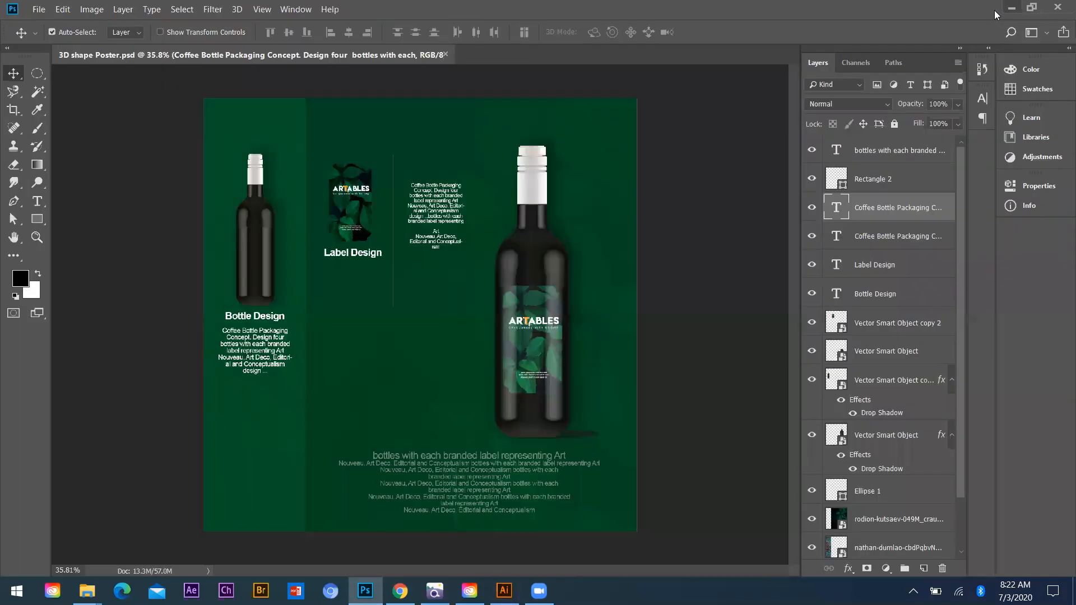
{"action": "key", "text": "alt+Tab"}
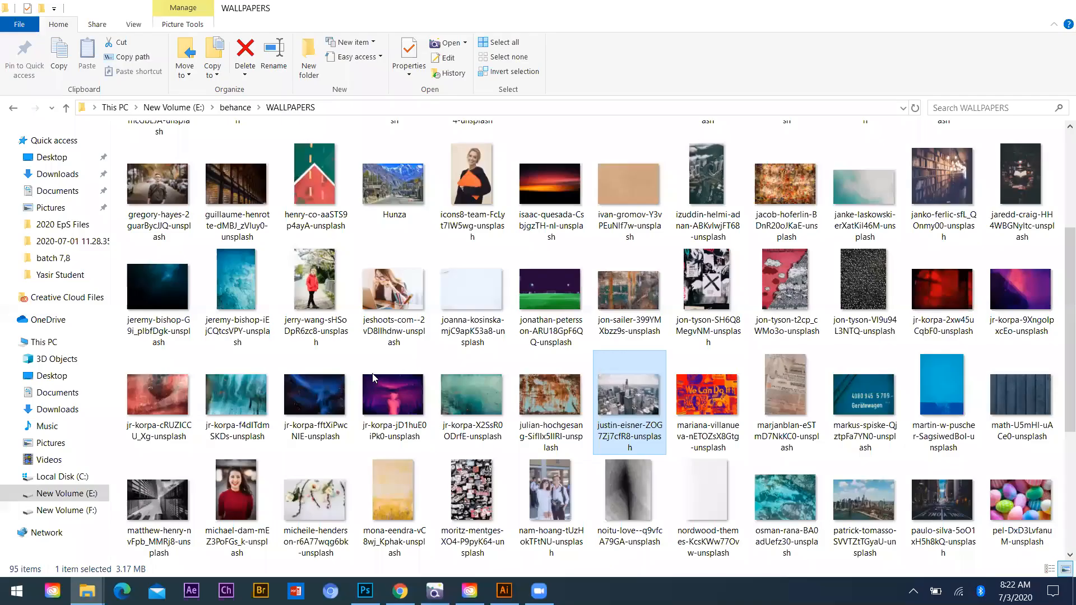
{"action": "key", "text": "super+d"}
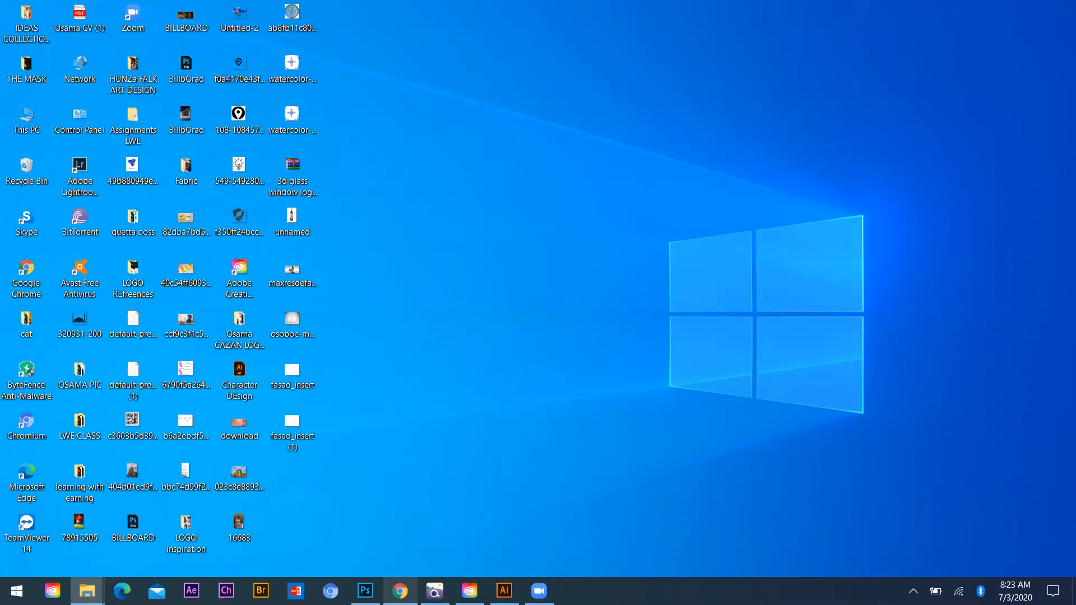
{"action": "mouse_move", "coordinate": [504, 591]}
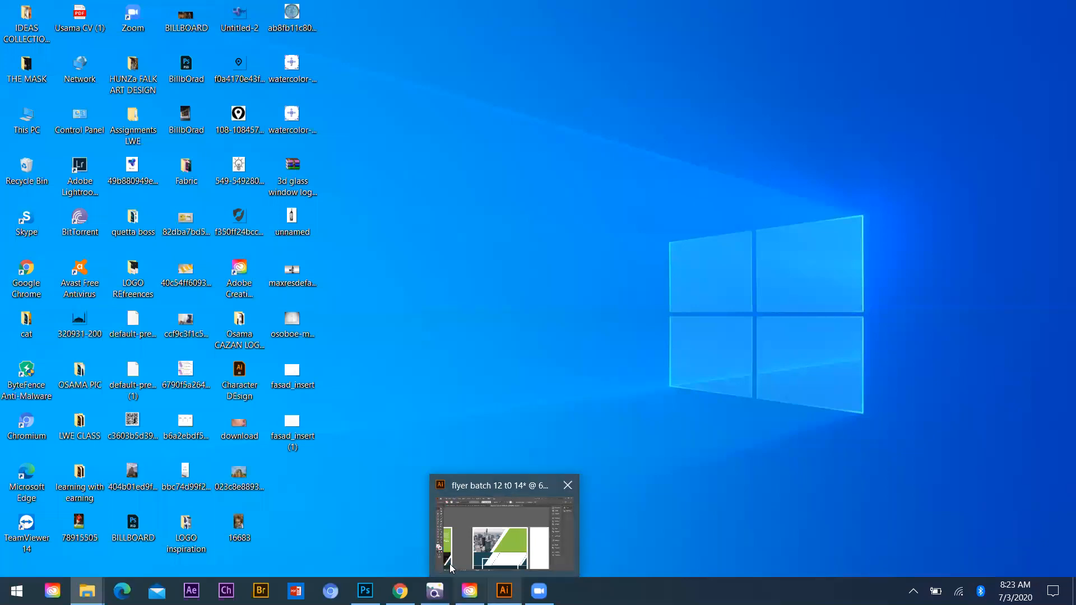
{"action": "mouse_move", "coordinate": [450, 567]}
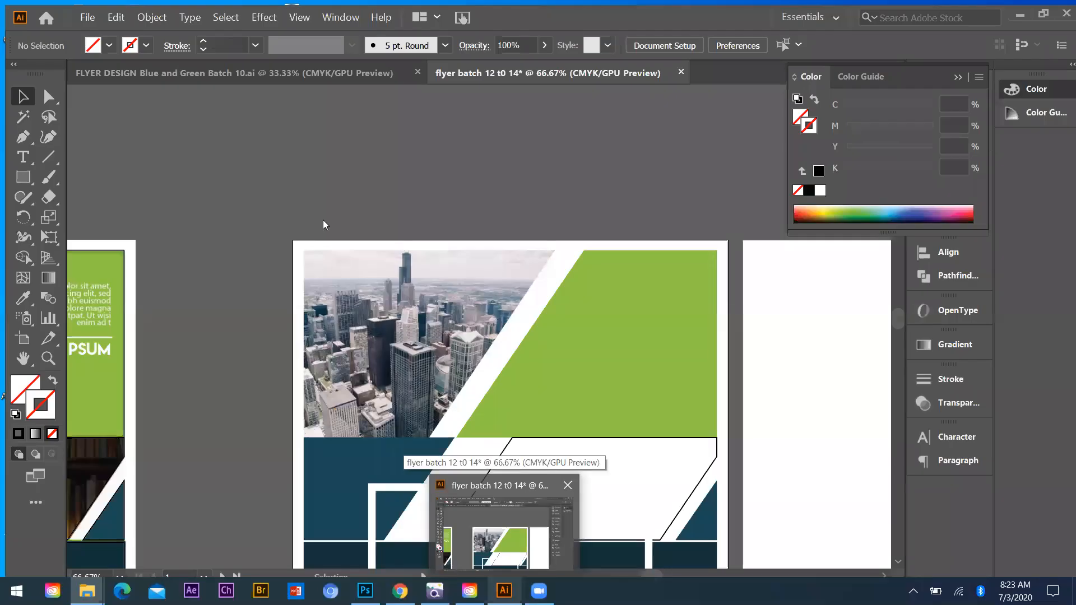
{"action": "left_click", "coordinate": [455, 558]}
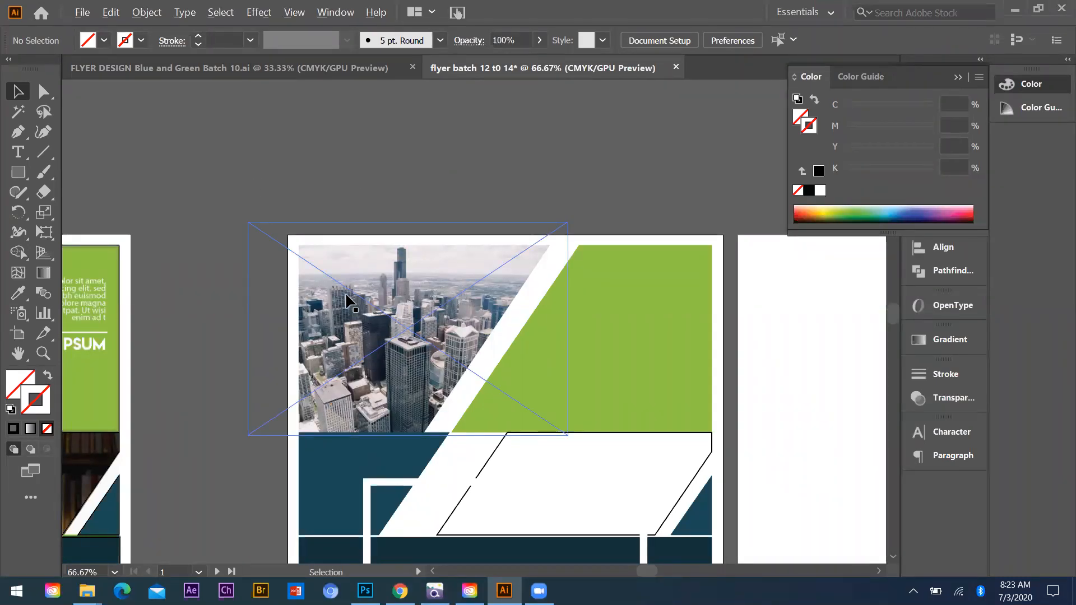
Step: Compare the clipped city photo and the remaining empty panel on the flyer copy with the reference flyer
{"action": "scroll", "coordinate": [347, 294], "scroll_direction": "down", "scroll_amount": 2}
{"action": "scroll", "coordinate": [315, 210], "scroll_direction": "up", "scroll_amount": 1}
{"action": "scroll", "coordinate": [315, 210], "scroll_direction": "up", "scroll_amount": 1}
{"action": "scroll", "coordinate": [315, 210], "scroll_direction": "down", "scroll_amount": 2}
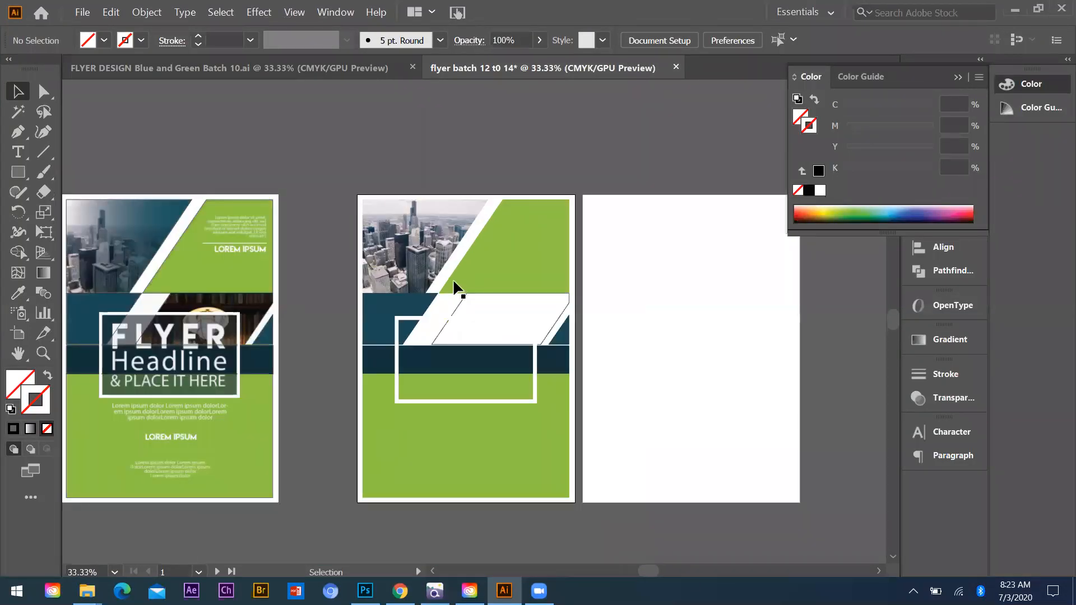
{"action": "scroll", "coordinate": [438, 274], "scroll_direction": "up", "scroll_amount": 2}
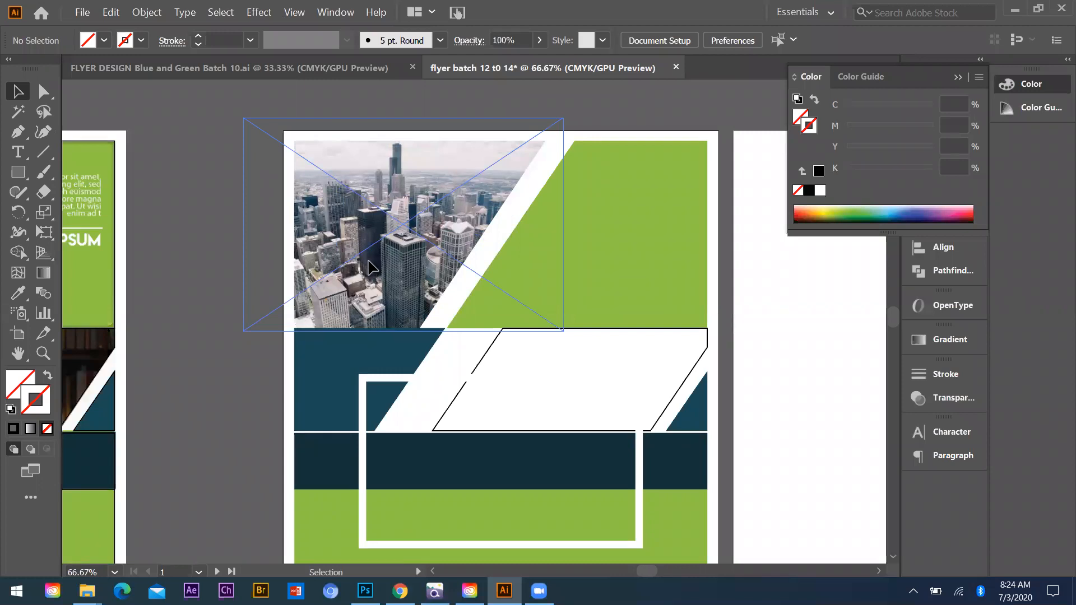
{"action": "scroll", "coordinate": [386, 299], "scroll_direction": "up", "scroll_amount": 1}
{"action": "scroll", "coordinate": [404, 297], "scroll_direction": "down", "scroll_amount": 1}
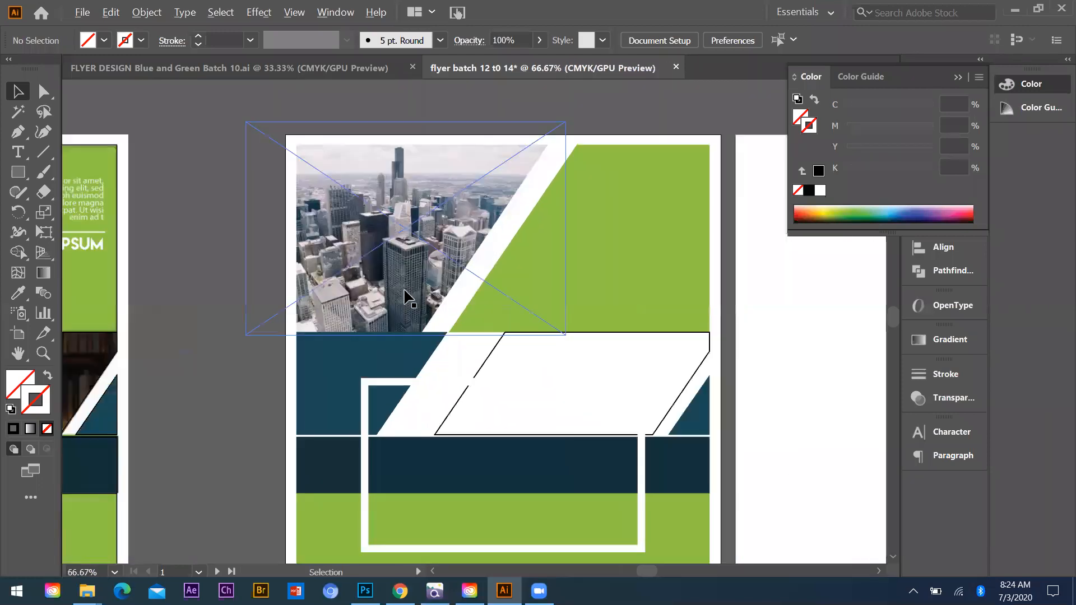
{"action": "scroll", "coordinate": [408, 297], "scroll_direction": "down", "scroll_amount": 1}
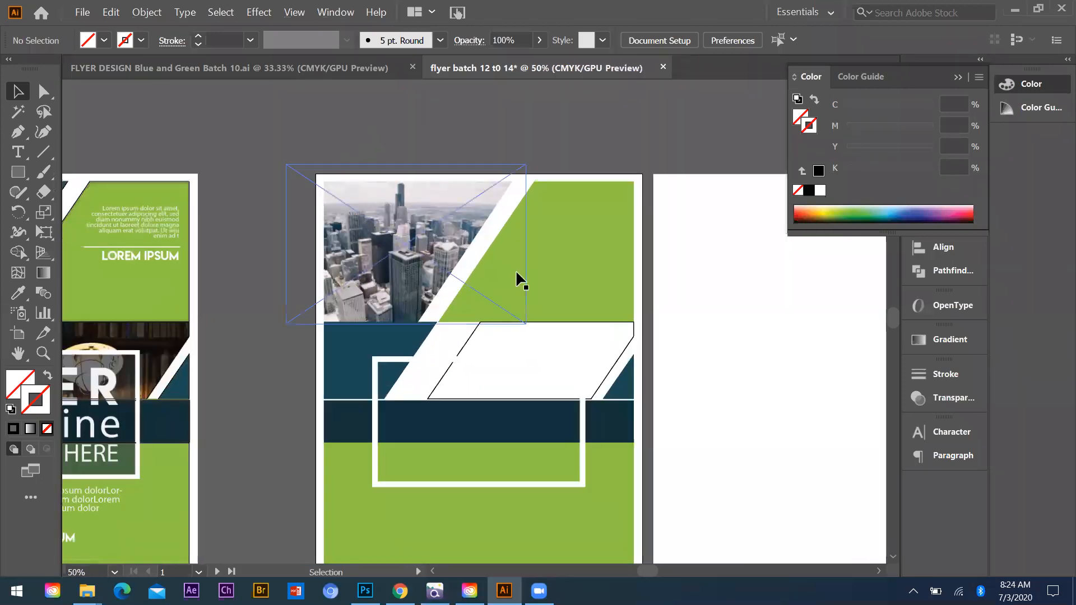
{"action": "scroll", "coordinate": [533, 314], "scroll_direction": "down", "scroll_amount": 1}
{"action": "scroll", "coordinate": [504, 297], "scroll_direction": "down", "scroll_amount": 1}
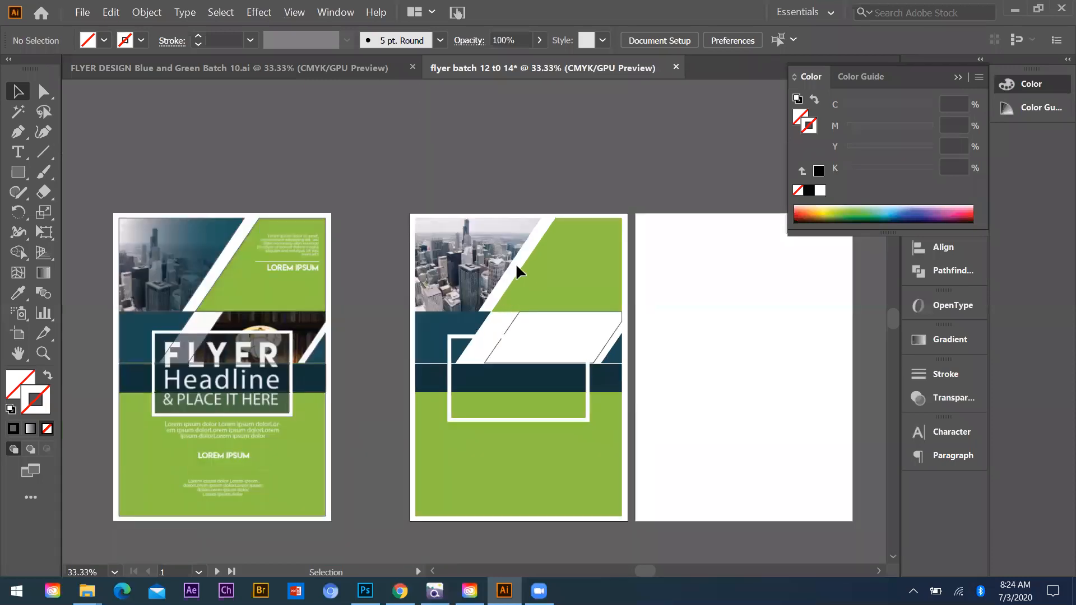
Step: Bring the photo of a woman reading among bookshelves from the WALLPAPERS folder into the flyer document
{"action": "scroll", "coordinate": [527, 264], "scroll_direction": "down", "scroll_amount": 1}
{"action": "scroll", "coordinate": [508, 296], "scroll_direction": "up", "scroll_amount": 3}
{"action": "left_click", "coordinate": [527, 252]}
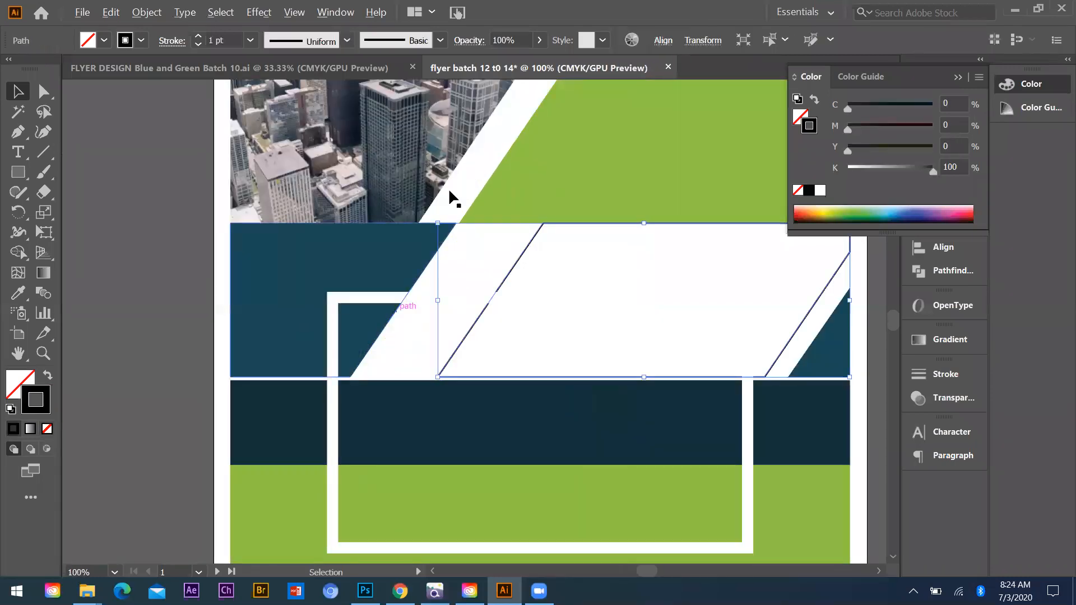
{"action": "scroll", "coordinate": [399, 312], "scroll_direction": "down", "scroll_amount": 1}
{"action": "left_click", "coordinate": [1006, 10]}
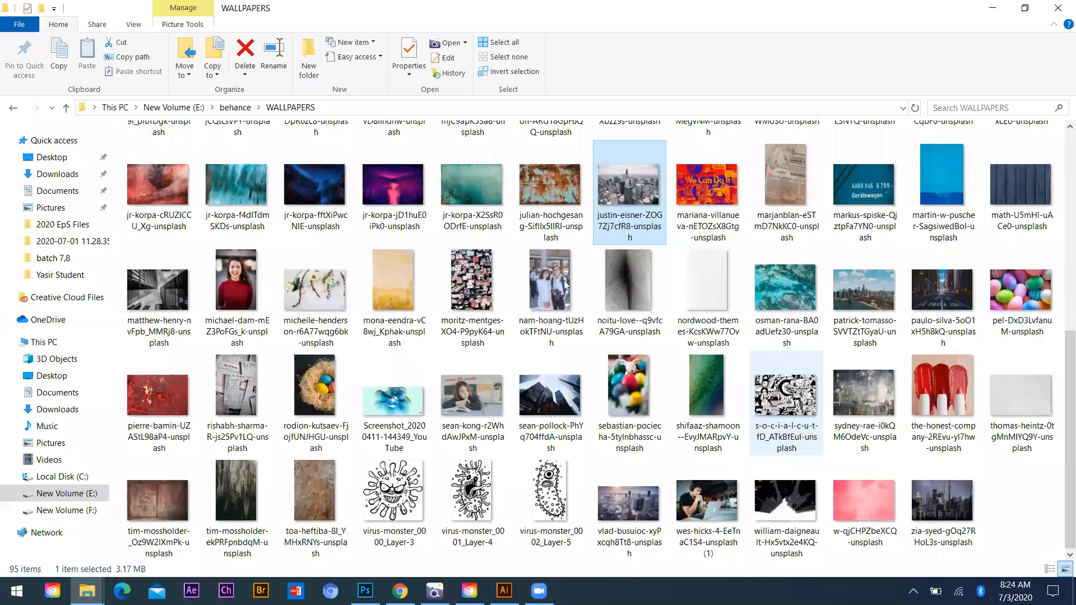
{"action": "scroll", "coordinate": [564, 280], "scroll_direction": "up", "scroll_amount": 6}
{"action": "left_click_drag", "start_coordinate": [564, 280], "coordinate": [429, 499]}
{"action": "left_click_drag", "start_coordinate": [424, 558], "coordinate": [501, 585]}
{"action": "left_click_drag", "start_coordinate": [569, 337], "coordinate": [570, 336]}
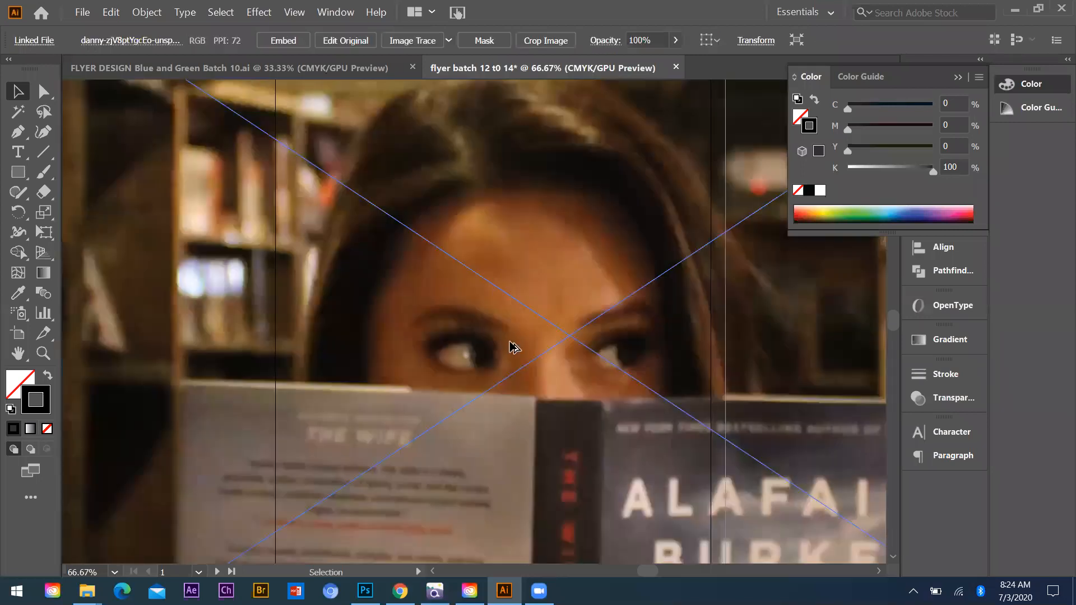
Step: Scale the bookshelf photo down greatly and move it near the empty slanted panel of the flyer copy
{"action": "key", "text": "ctrl+minus"}
{"action": "key", "text": "ctrl+minus"}
{"action": "key", "text": "ctrl+minus"}
{"action": "key", "text": "ctrl+minus"}
{"action": "key", "text": "ctrl+minus"}
{"action": "key", "text": "ctrl+minus"}
{"action": "left_click_drag", "start_coordinate": [708, 171], "coordinate": [497, 312]}
{"action": "left_click_drag", "start_coordinate": [610, 112], "coordinate": [516, 167]}
Step: Position the bookshelf photo over the empty slanted panel and enlarge it to about 150 mm wide so it covers the panel
{"action": "key", "text": "ctrl+plus"}
{"action": "key", "text": "ctrl+plus"}
{"action": "key", "text": "ctrl+plus"}
{"action": "left_click_drag", "start_coordinate": [418, 185], "coordinate": [379, 159]}
{"action": "left_click_drag", "start_coordinate": [472, 144], "coordinate": [474, 144]}
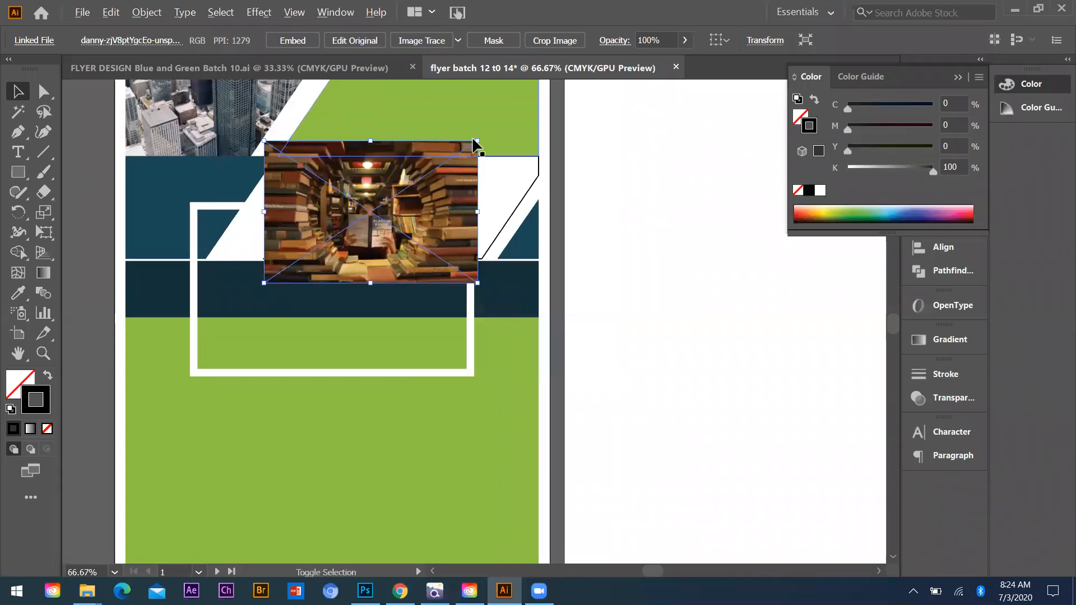
{"action": "key", "text": "ctrl+shift+a"}
{"action": "left_click_drag", "start_coordinate": [475, 283], "coordinate": [516, 196]}
{"action": "left_click", "coordinate": [516, 196]}
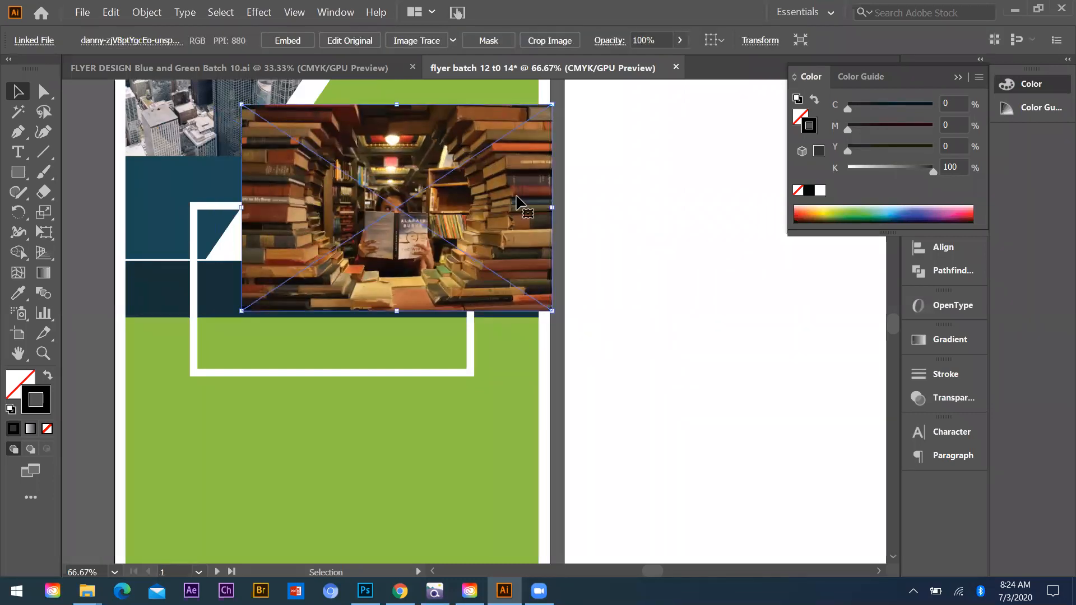
Step: Send the bookshelf photo behind the other shapes and clip it to the slanted panel with a clipping mask
{"action": "key", "text": "ctrl"}
{"action": "key", "text": "ctrl+shift+["}
{"action": "left_click", "coordinate": [630, 179]}
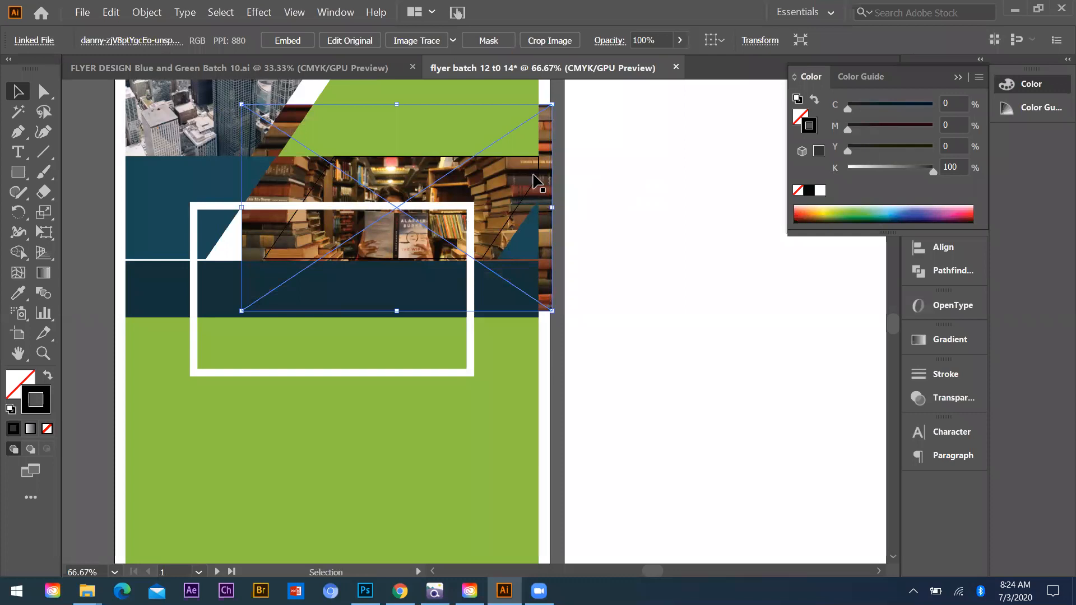
{"action": "left_click", "coordinate": [551, 141]}
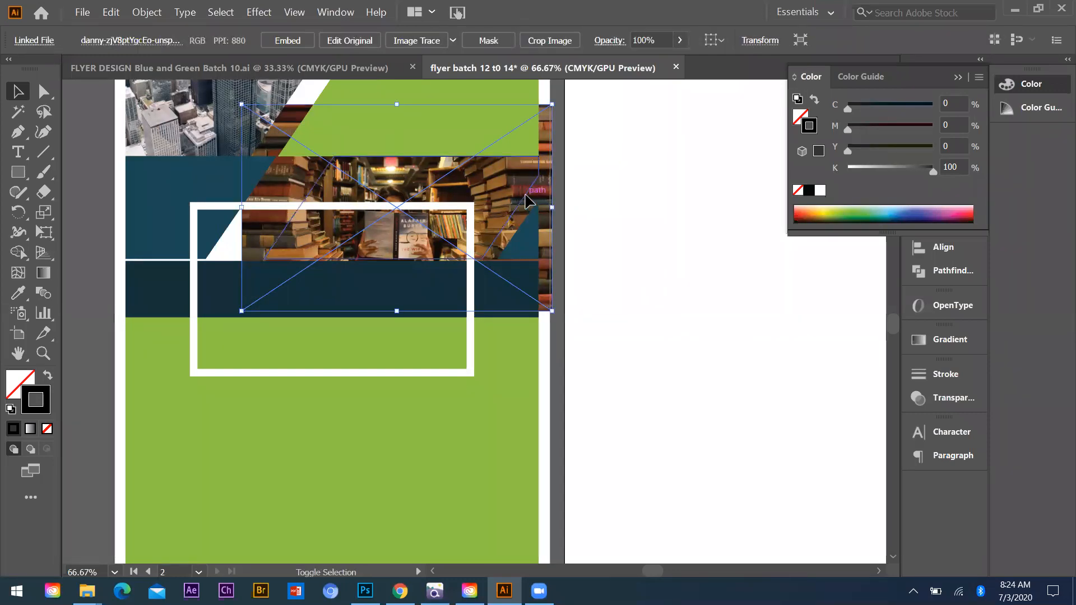
{"action": "left_click", "coordinate": [526, 199], "text": "ctrl"}
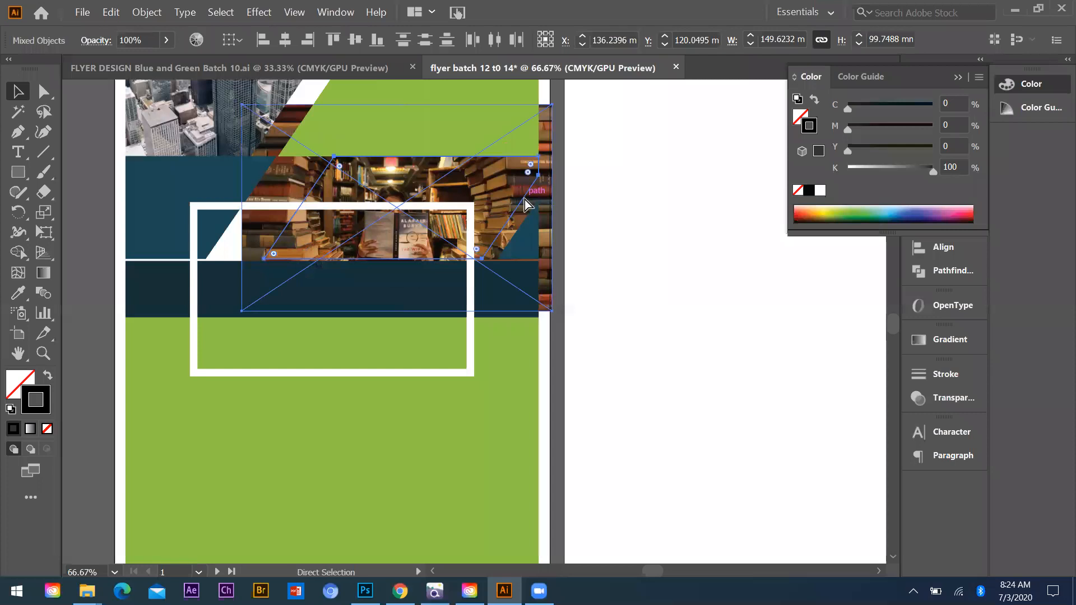
{"action": "key", "text": "ctrl+7"}
{"action": "left_click", "coordinate": [595, 223]}
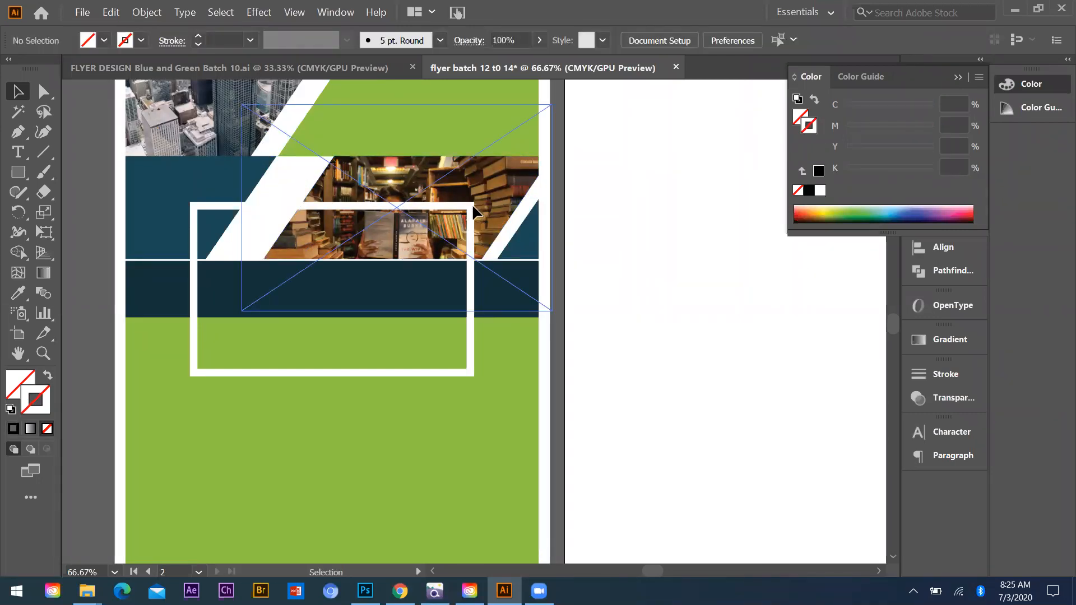
Step: Isolate the city photo's clip group and shift the photo slightly down and to the left within its mask
{"action": "scroll", "coordinate": [735, 358], "scroll_direction": "down", "scroll_amount": 1}
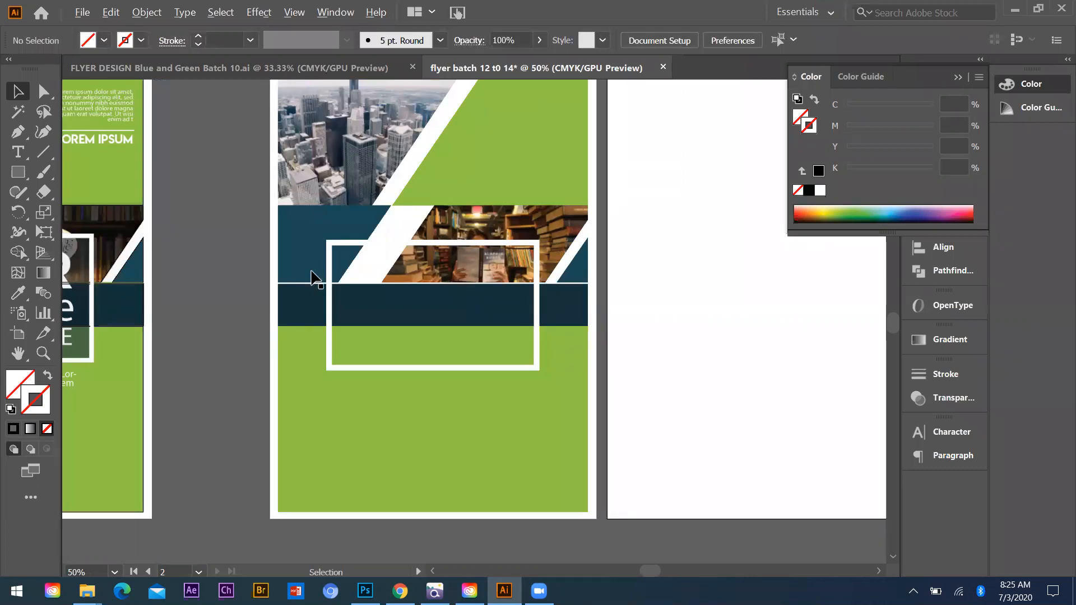
{"action": "scroll", "coordinate": [369, 241], "scroll_direction": "up", "scroll_amount": 2}
{"action": "scroll", "coordinate": [366, 240], "scroll_direction": "down", "scroll_amount": 1}
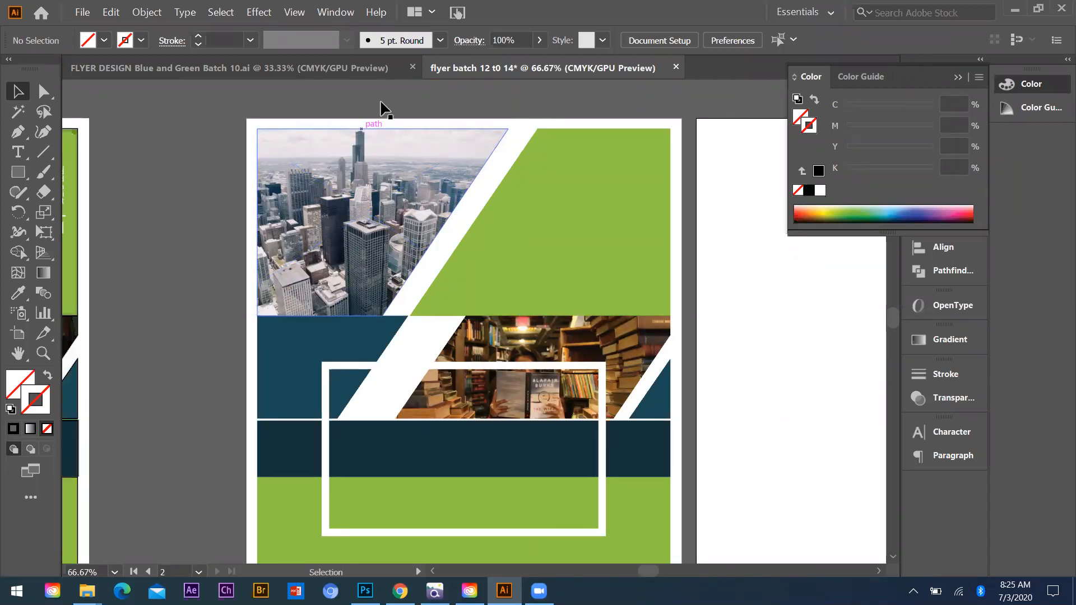
{"action": "scroll", "coordinate": [380, 99], "scroll_direction": "up", "scroll_amount": 1}
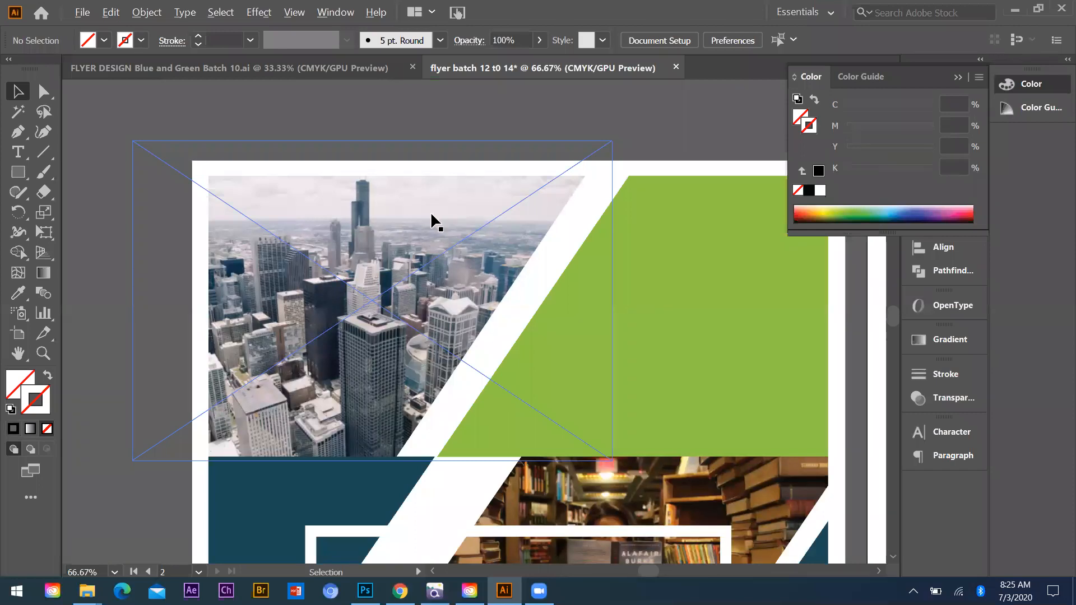
{"action": "scroll", "coordinate": [427, 198], "scroll_direction": "up", "scroll_amount": 2}
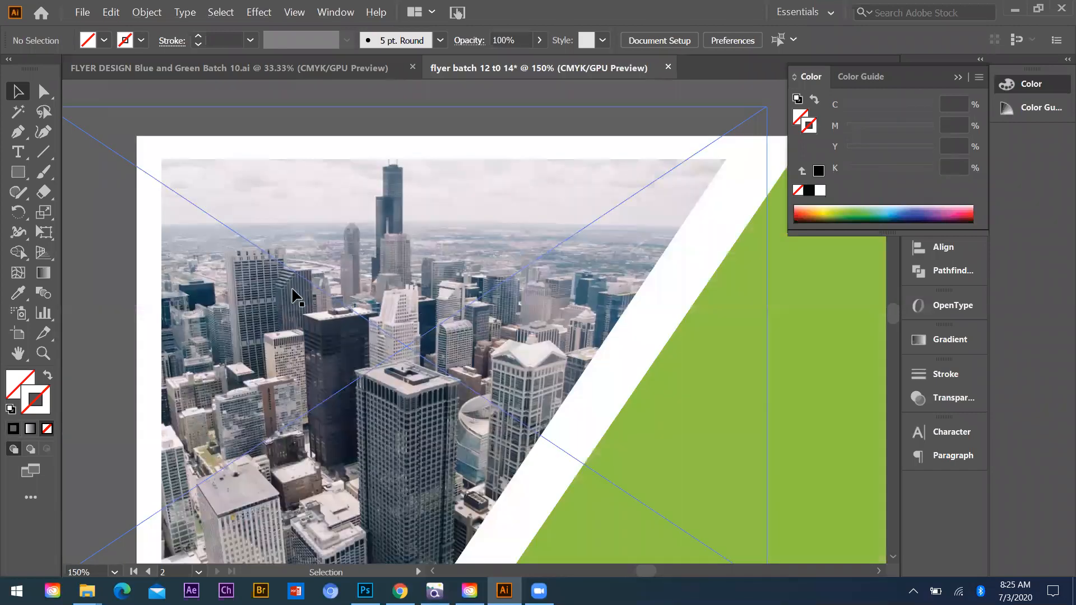
{"action": "scroll", "coordinate": [391, 228], "scroll_direction": "down", "scroll_amount": 1}
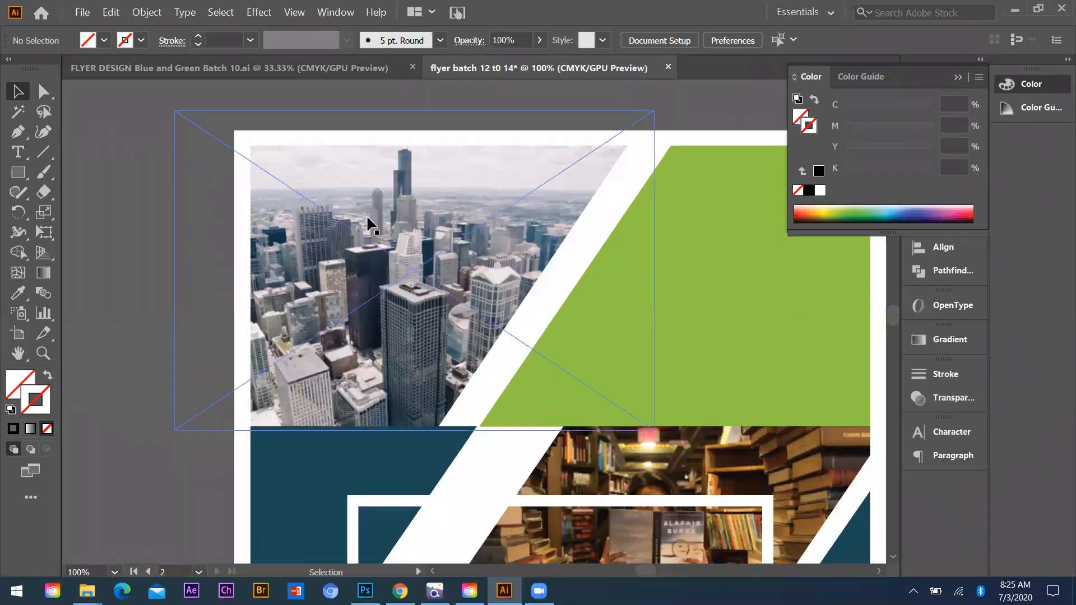
{"action": "double_click", "coordinate": [361, 257]}
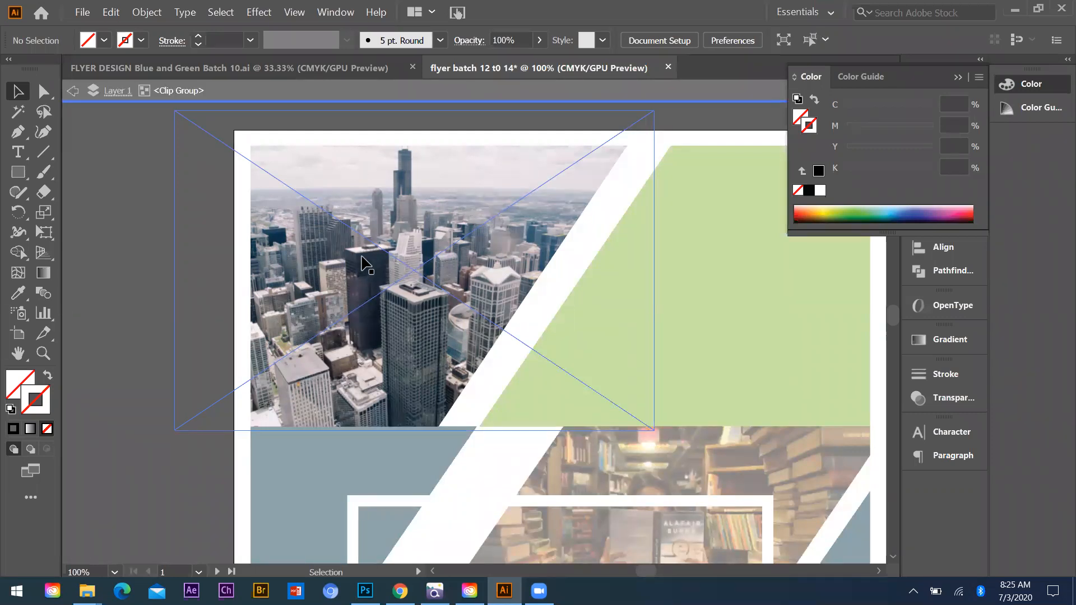
{"action": "left_click_drag", "start_coordinate": [416, 268], "coordinate": [425, 324]}
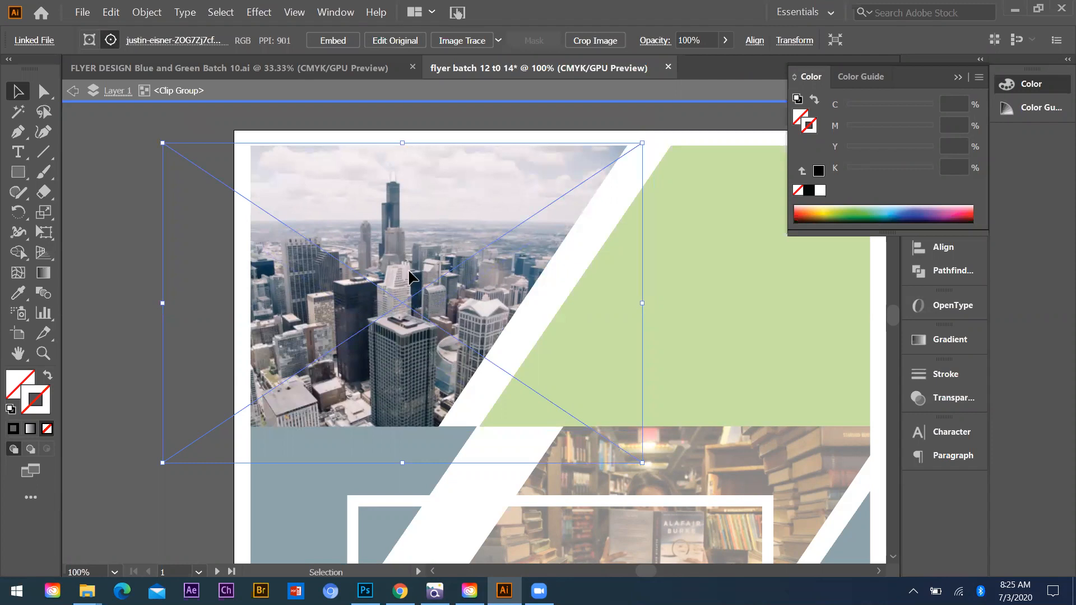
{"action": "left_click_drag", "start_coordinate": [497, 250], "coordinate": [483, 262]}
{"action": "left_click_drag", "start_coordinate": [402, 258], "coordinate": [417, 257]}
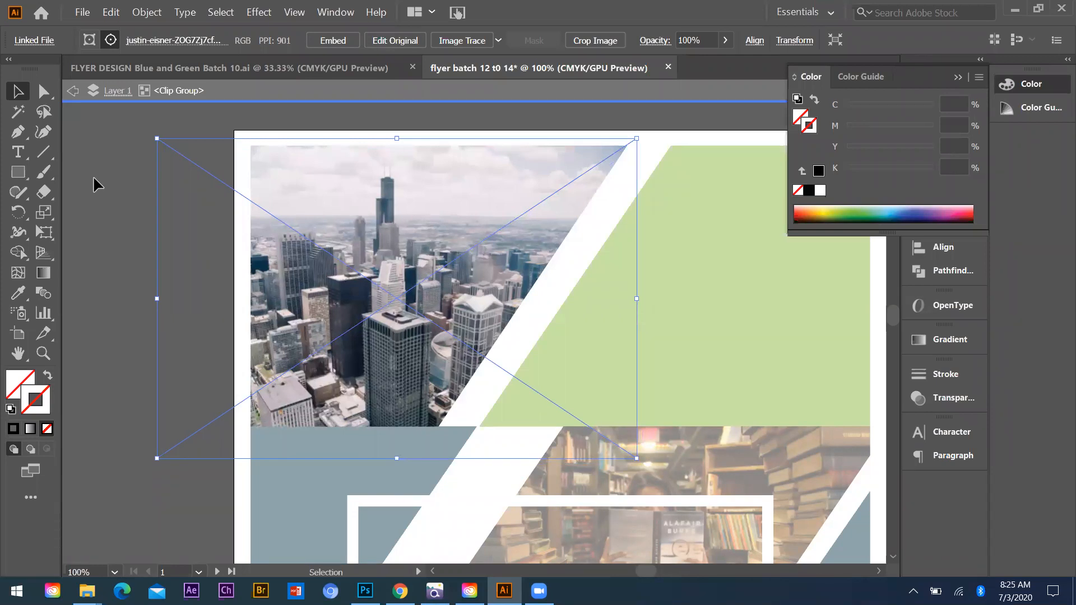
{"action": "left_click", "coordinate": [139, 268]}
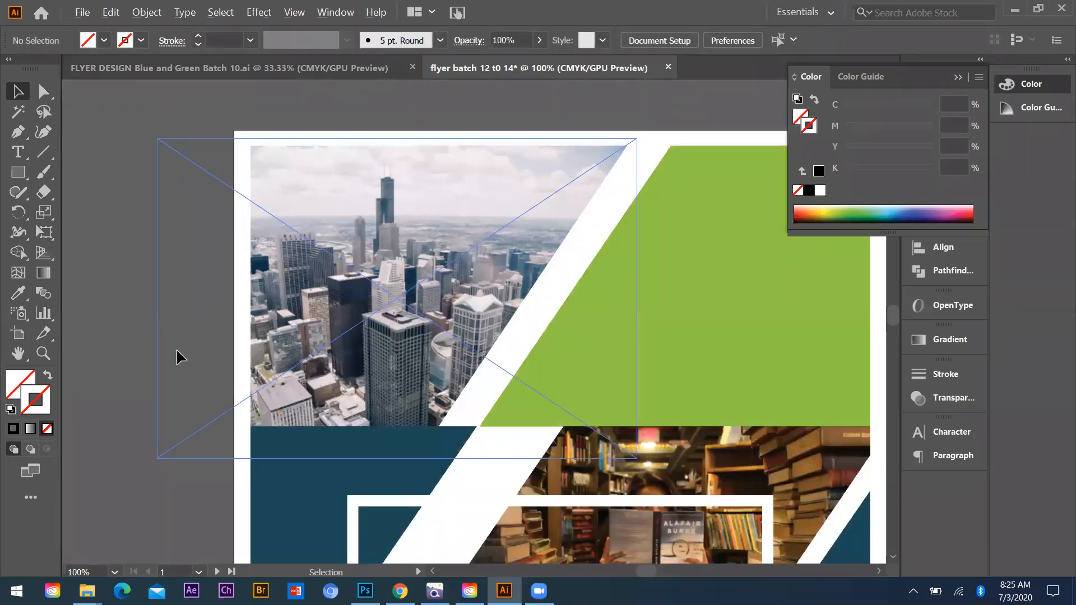
Step: Undo the last two changes around the city photo, redo them, and clear the selection
{"action": "scroll", "coordinate": [176, 348], "scroll_direction": "down", "scroll_amount": 1}
{"action": "scroll", "coordinate": [404, 201], "scroll_direction": "down", "scroll_amount": 5}
{"action": "scroll", "coordinate": [362, 257], "scroll_direction": "down", "scroll_amount": 1}
{"action": "key", "text": "ctrl+z"}
{"action": "key", "text": "ctrl+z"}
{"action": "key", "text": "ctrl+shift+z"}
{"action": "key", "text": "ctrl+shift+z"}
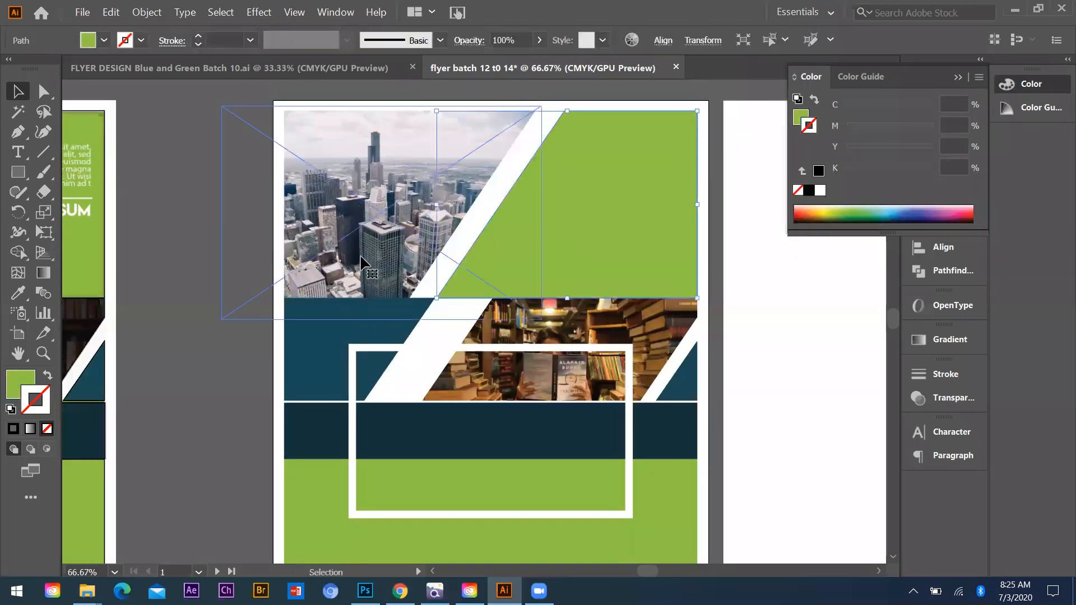
{"action": "left_click", "coordinate": [365, 277]}
{"action": "left_click", "coordinate": [769, 399]}
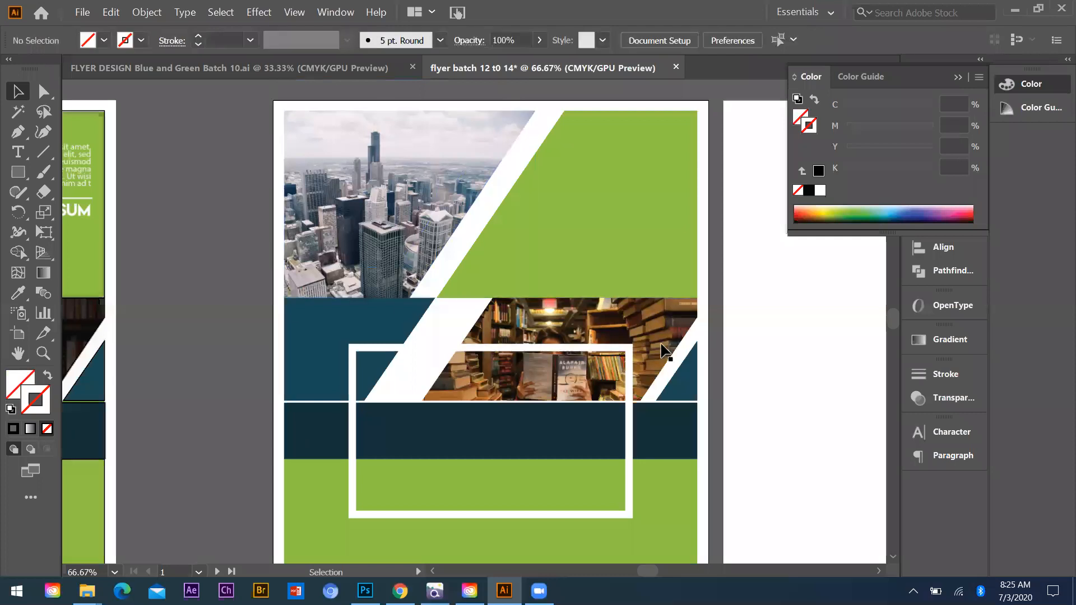
Step: Isolate the bookshelf photo's clip group, scale the photo down slightly inside its mask, and adjust its position
{"action": "scroll", "coordinate": [573, 297], "scroll_direction": "down", "scroll_amount": 1}
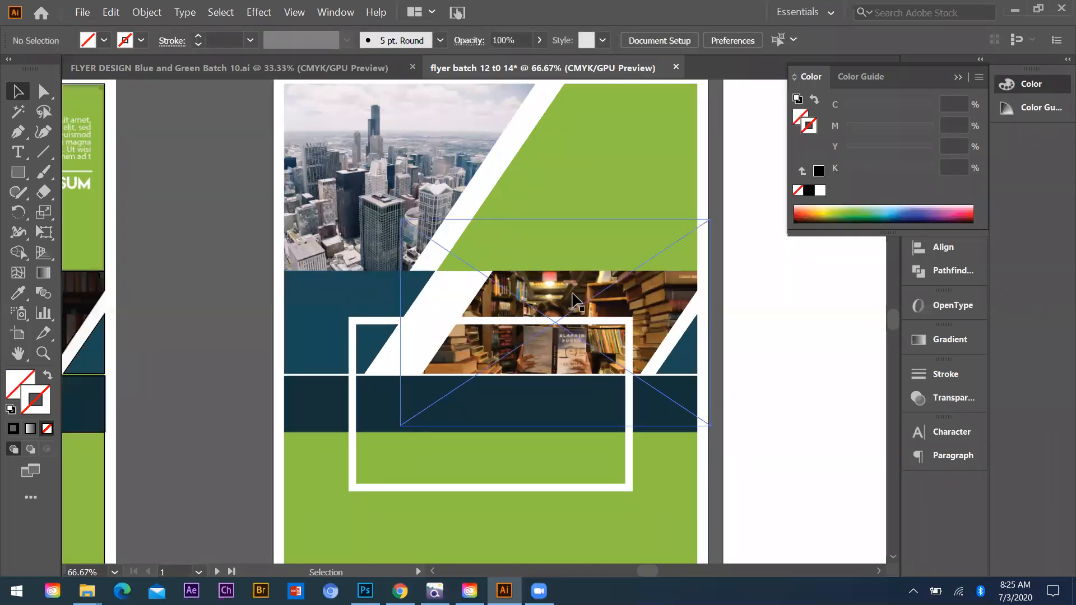
{"action": "double_click", "coordinate": [704, 427]}
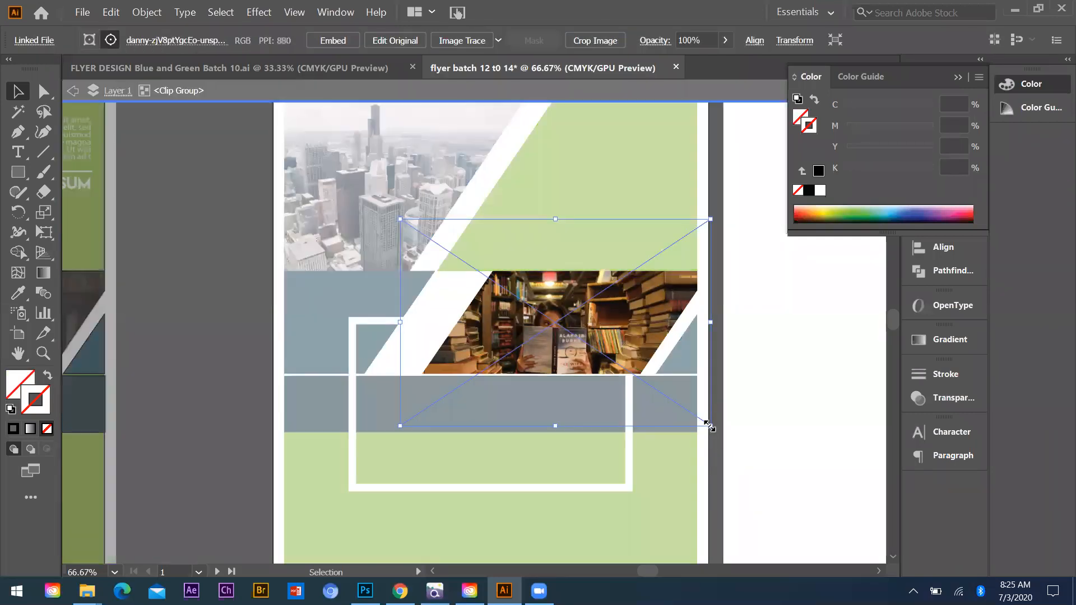
{"action": "left_click_drag", "start_coordinate": [710, 426], "coordinate": [700, 418]}
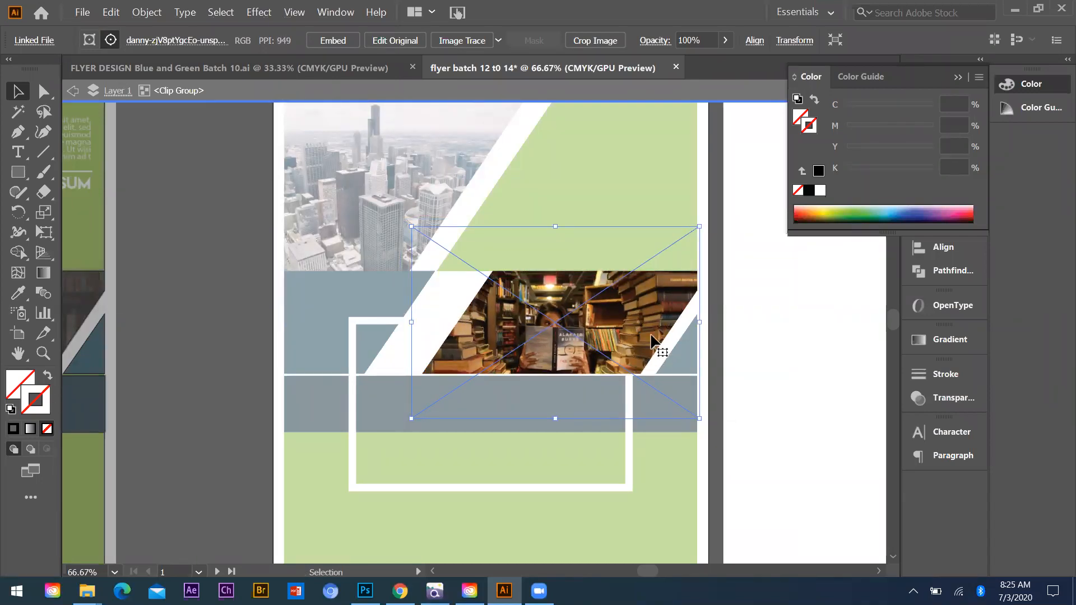
{"action": "left_click", "coordinate": [795, 318]}
{"action": "double_click", "coordinate": [791, 308]}
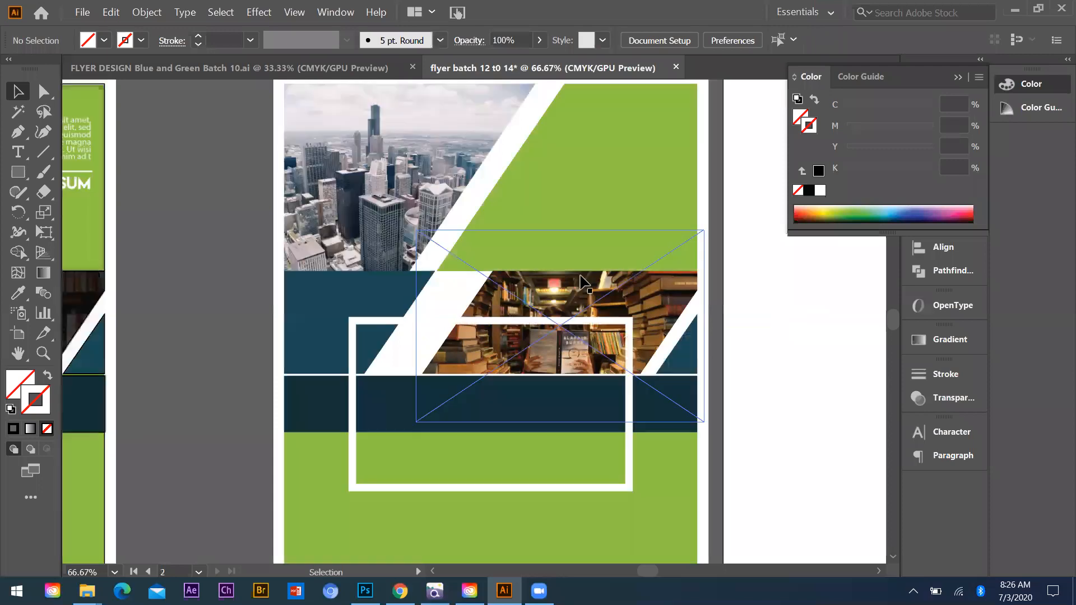
Step: Draw a rectangle over the white headline frame, with its edges running along the frame's border
{"action": "scroll", "coordinate": [595, 295], "scroll_direction": "down", "scroll_amount": 2}
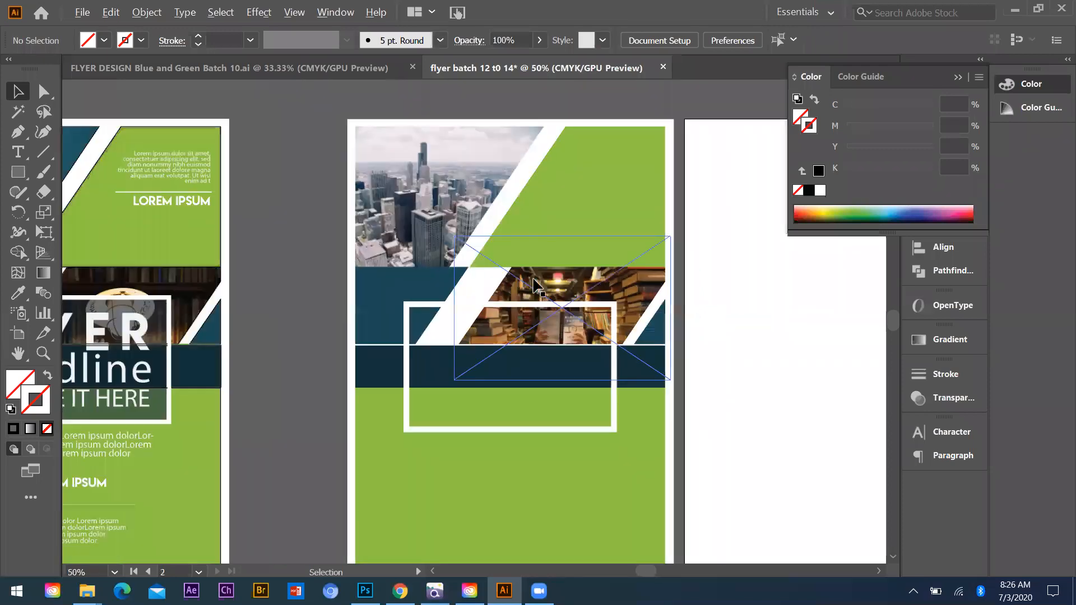
{"action": "scroll", "coordinate": [553, 322], "scroll_direction": "up", "scroll_amount": 1}
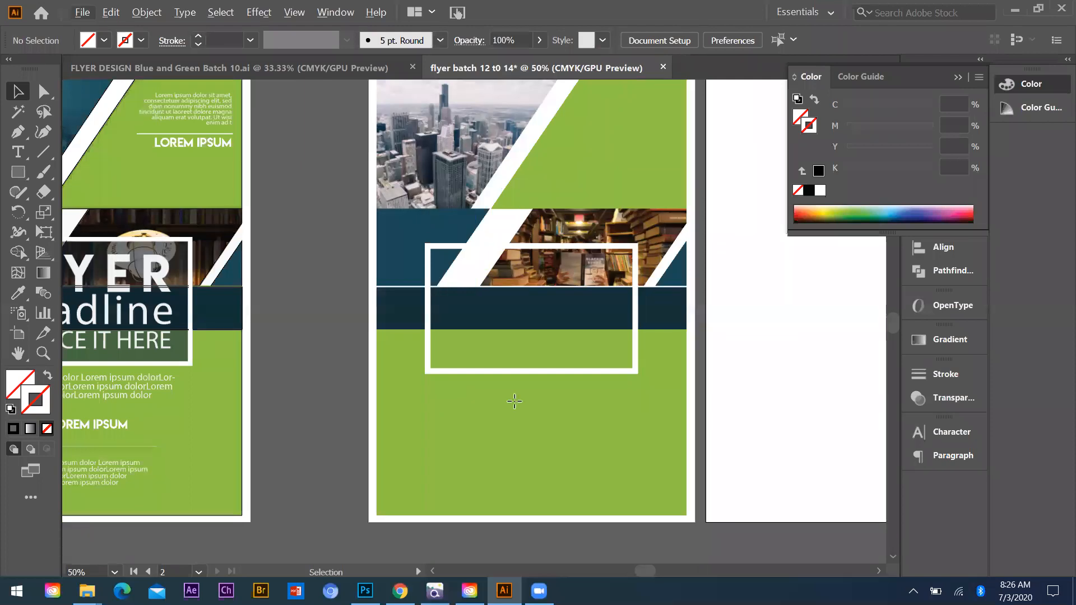
{"action": "scroll", "coordinate": [433, 284], "scroll_direction": "up", "scroll_amount": 2}
{"action": "left_click_drag", "start_coordinate": [835, 458], "coordinate": [834, 458]}
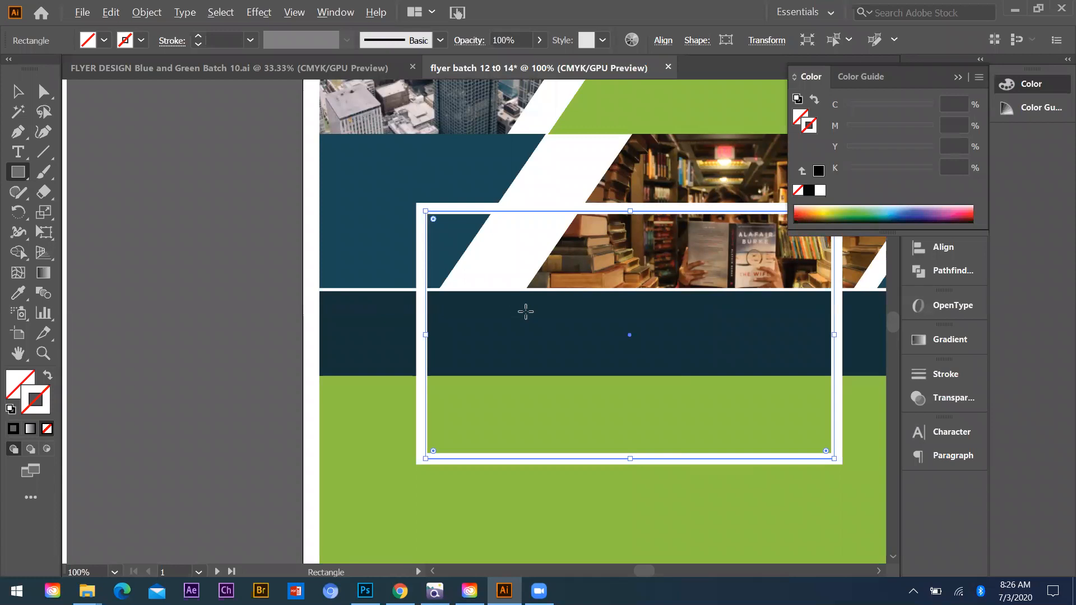
{"action": "scroll", "coordinate": [391, 303], "scroll_direction": "down", "scroll_amount": 1}
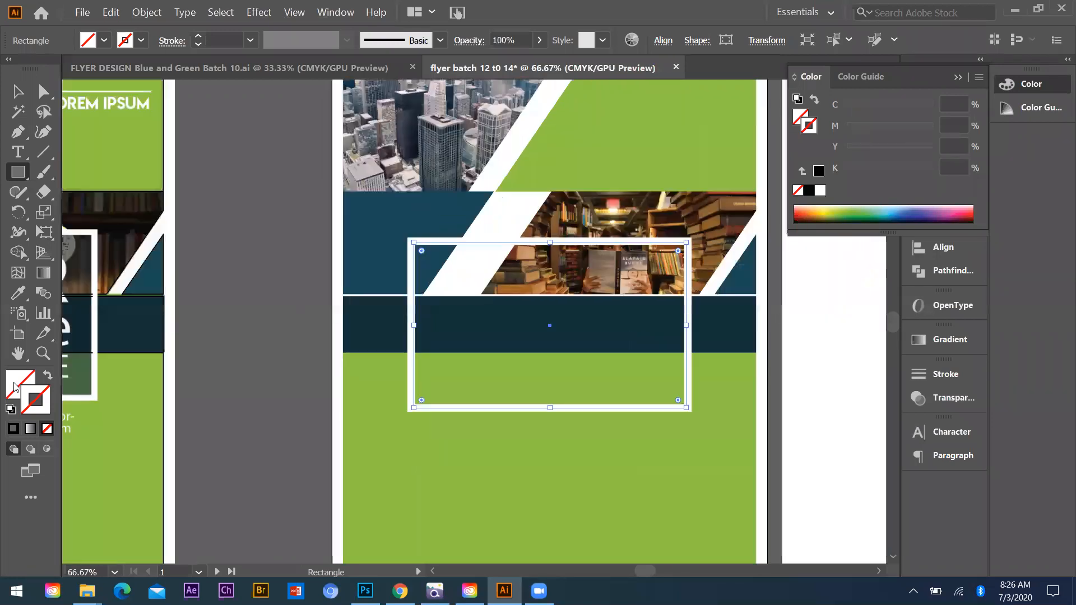
Step: Fill the new rectangle with dark grey 303030
{"action": "double_click", "coordinate": [19, 384]}
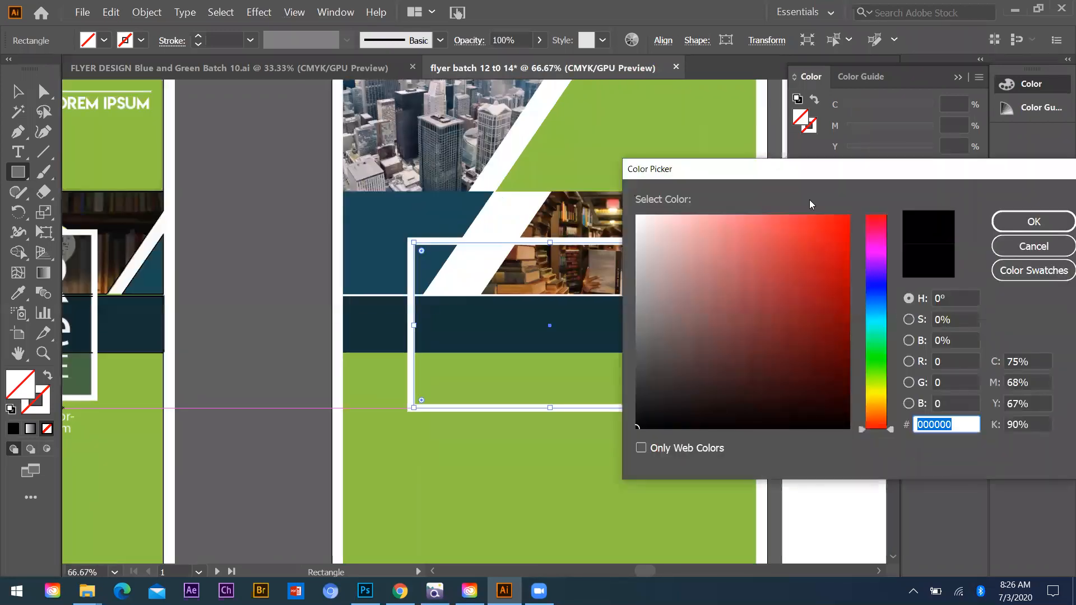
{"action": "left_click", "coordinate": [636, 427]}
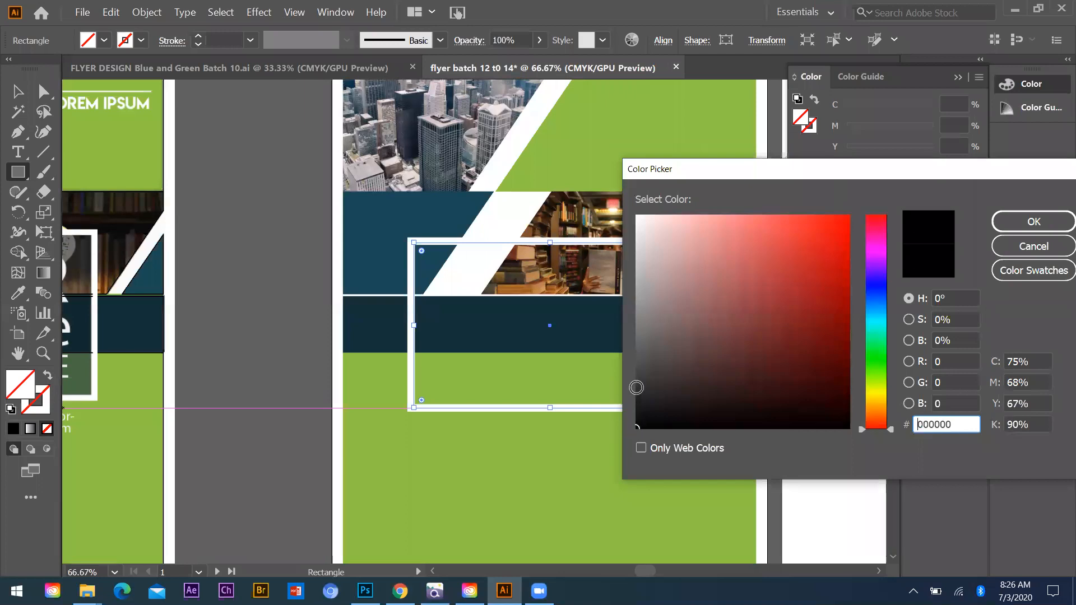
{"action": "left_click", "coordinate": [636, 387]}
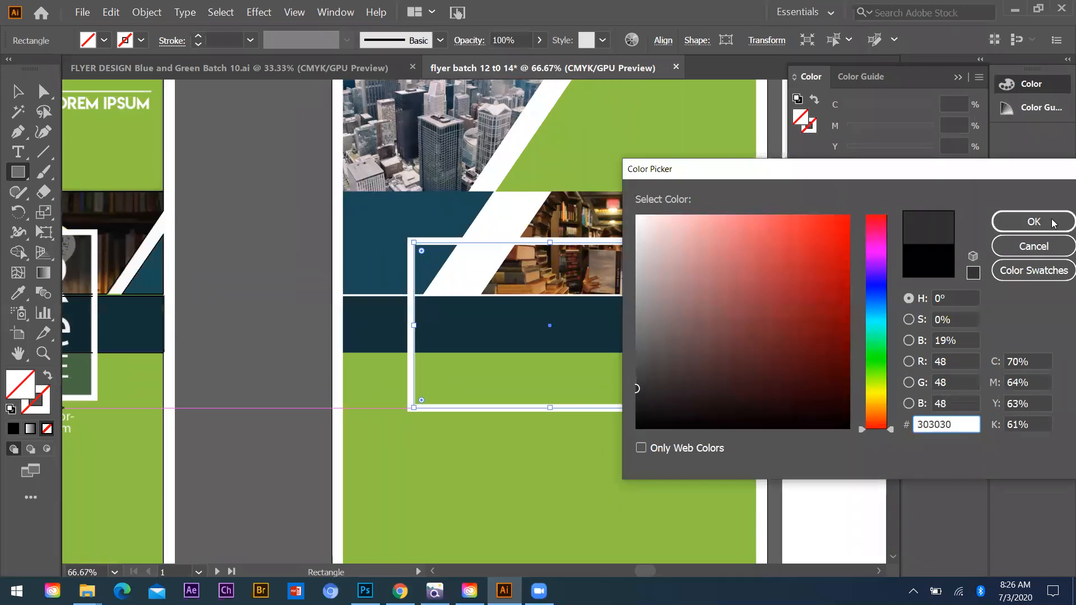
{"action": "left_click", "coordinate": [1054, 223]}
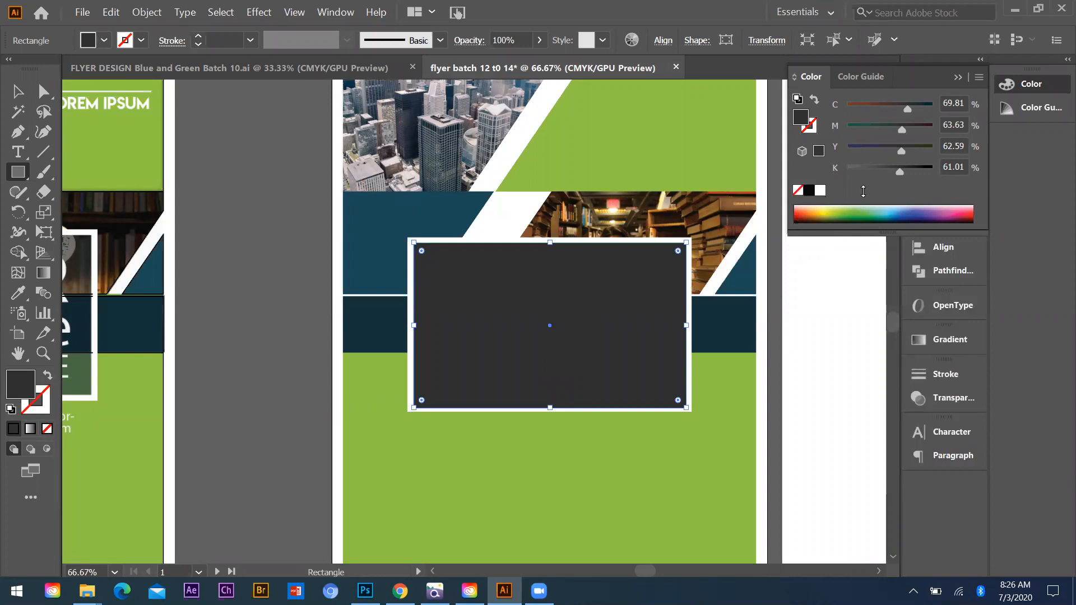
Step: Set the dark grey rectangle's blending mode to Screen
{"action": "left_click", "coordinate": [959, 79]}
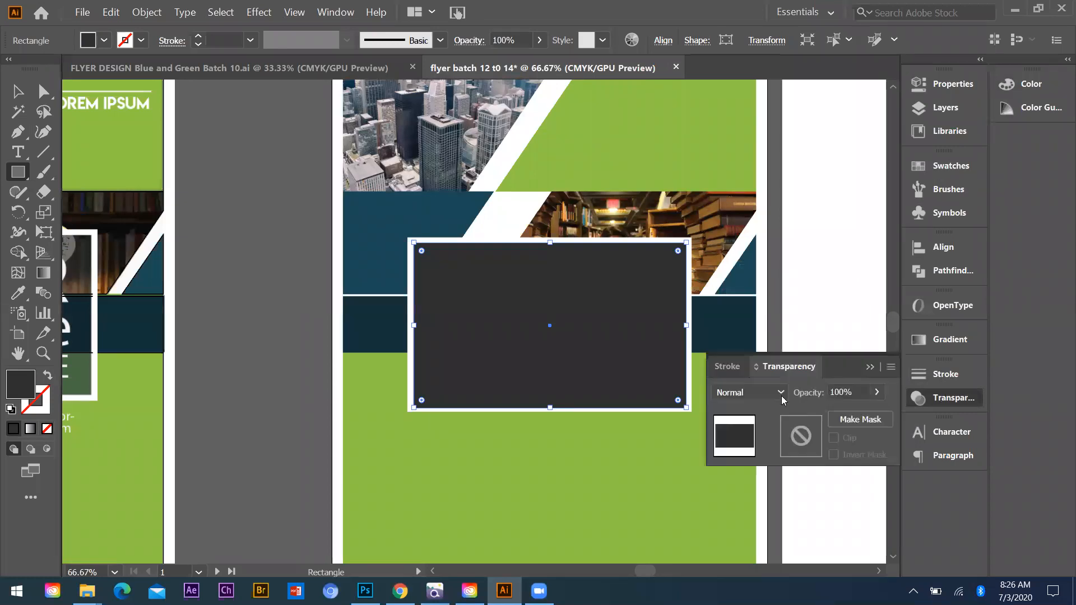
{"action": "left_click", "coordinate": [781, 393]}
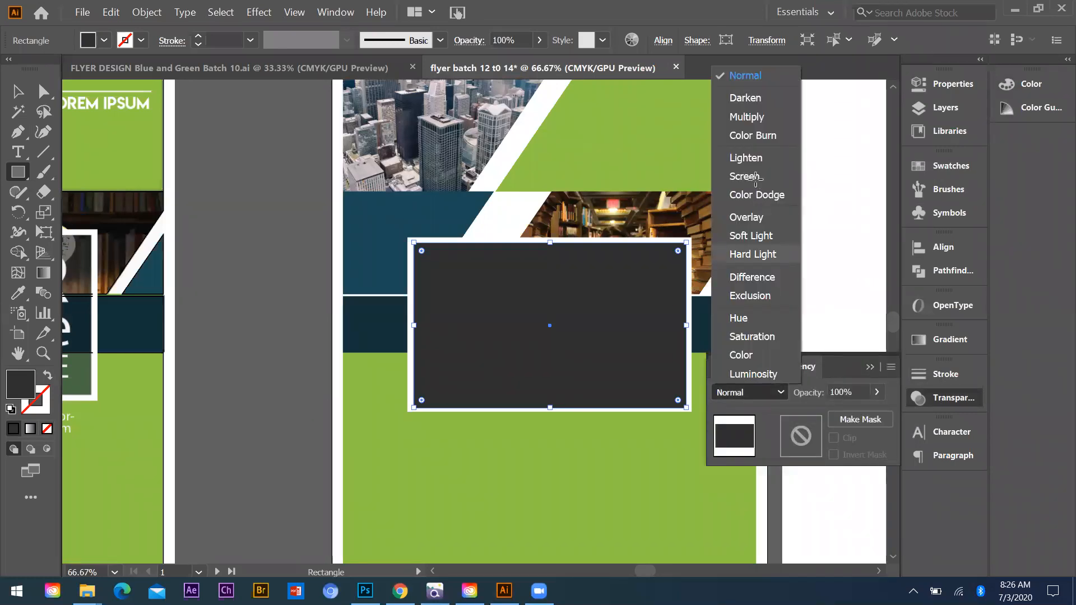
{"action": "left_click", "coordinate": [745, 177]}
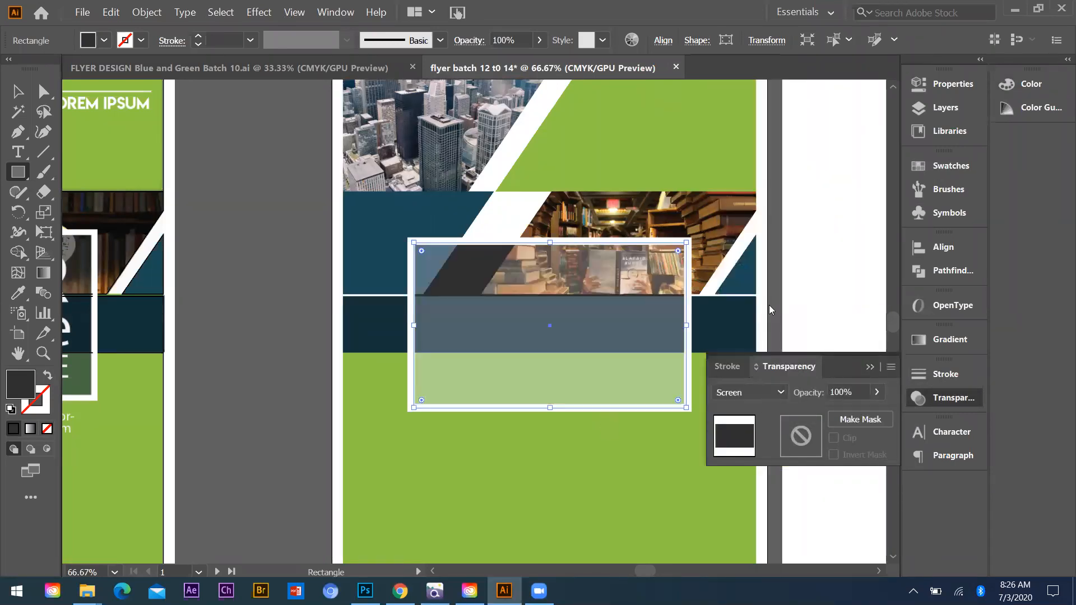
Step: Set the dark grey headline rectangle's blending mode to Multiply and its opacity to 86%
{"action": "left_click", "coordinate": [781, 393]}
{"action": "left_click", "coordinate": [751, 116]}
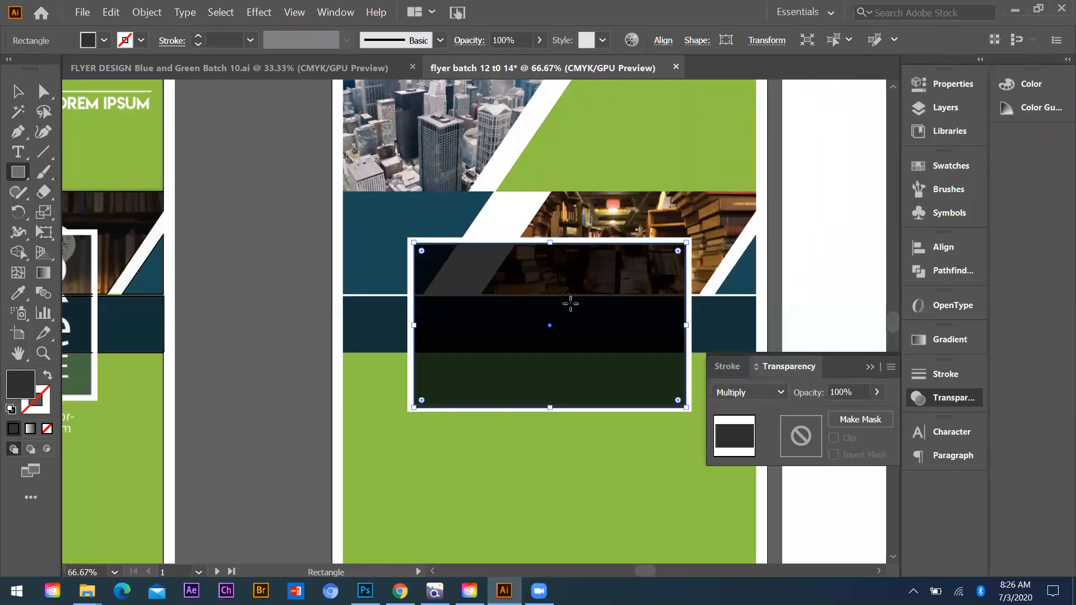
{"action": "left_click", "coordinate": [877, 393]}
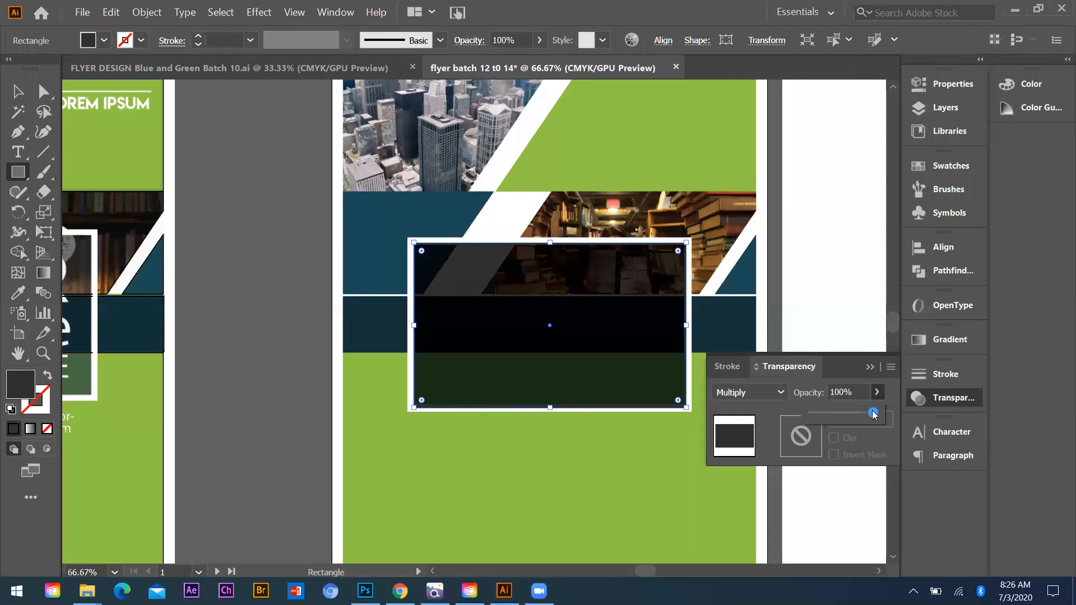
{"action": "left_click", "coordinate": [849, 415]}
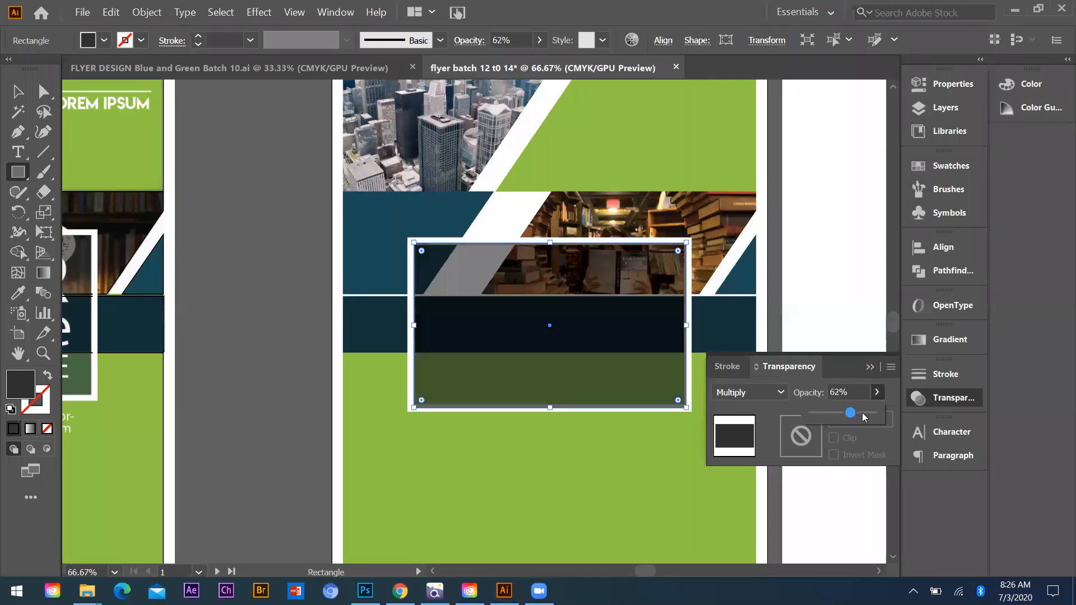
{"action": "left_click", "coordinate": [862, 412]}
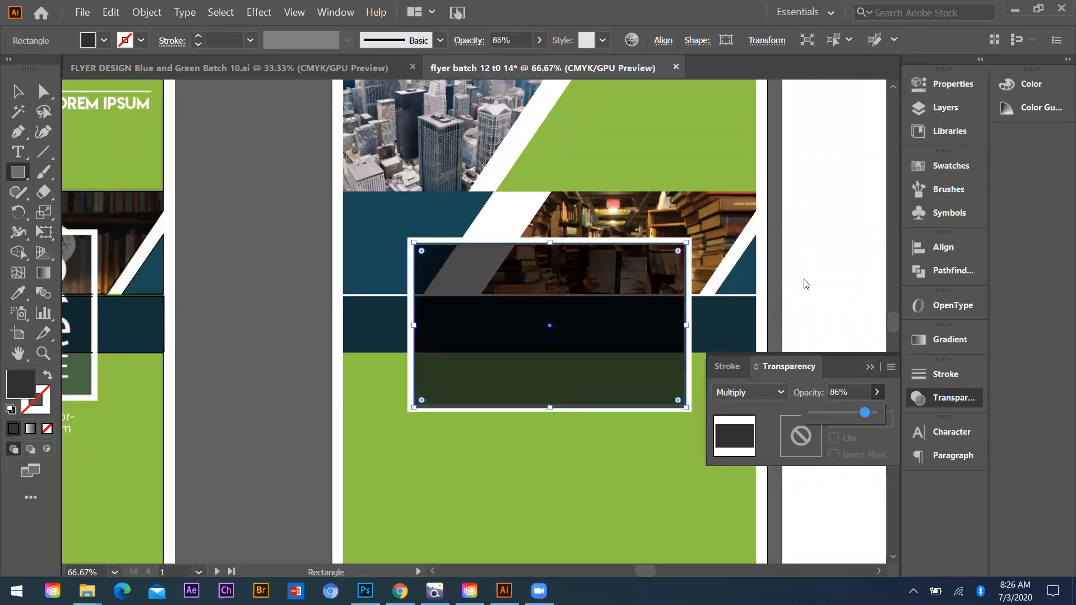
{"action": "left_click", "coordinate": [21, 69]}
{"action": "left_click", "coordinate": [19, 93]}
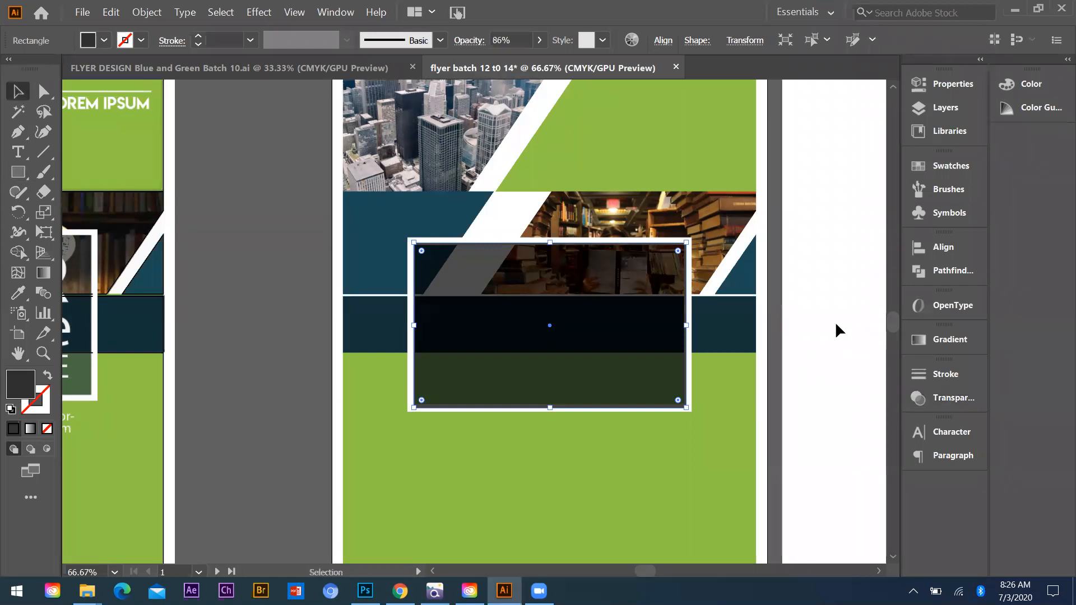
{"action": "left_click", "coordinate": [860, 387]}
Step: Sample colours from the reference flyer's headline box with the Eyedropper until the translucent rectangle has a matching muted blue-grey fill
{"action": "scroll", "coordinate": [623, 269], "scroll_direction": "down", "scroll_amount": 1}
{"action": "scroll", "coordinate": [274, 266], "scroll_direction": "down", "scroll_amount": 1}
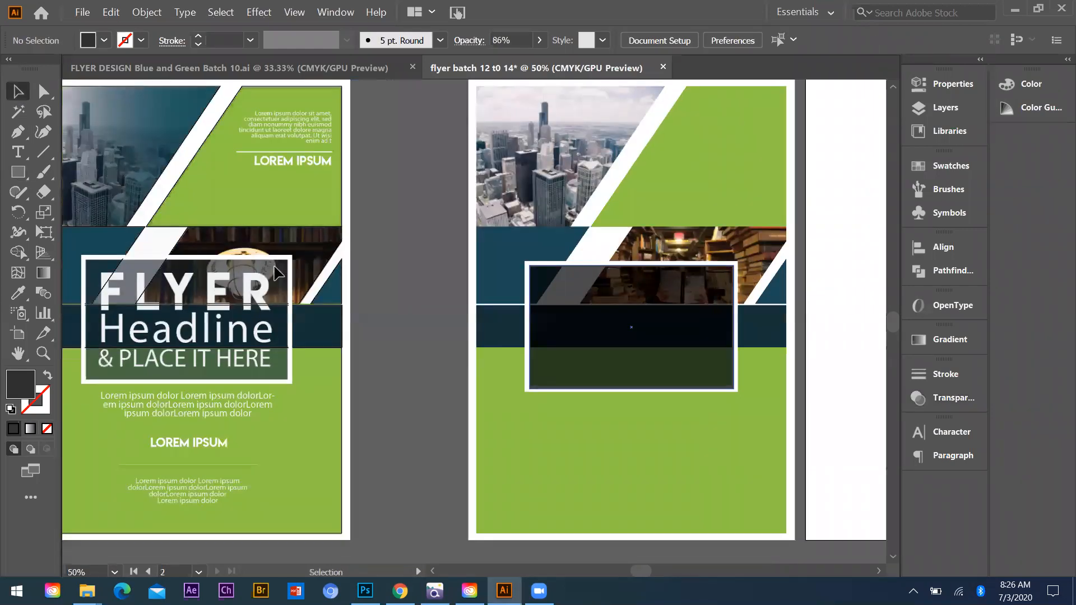
{"action": "scroll", "coordinate": [278, 255], "scroll_direction": "down", "scroll_amount": 1}
{"action": "key", "text": "i"}
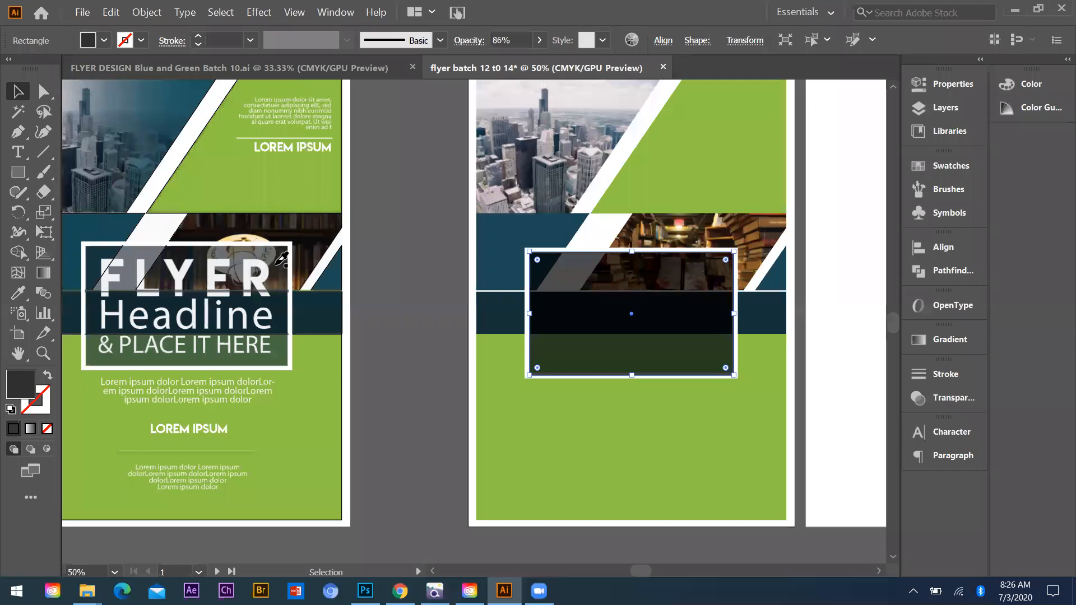
{"action": "left_click", "coordinate": [233, 256]}
{"action": "left_click", "coordinate": [215, 257]}
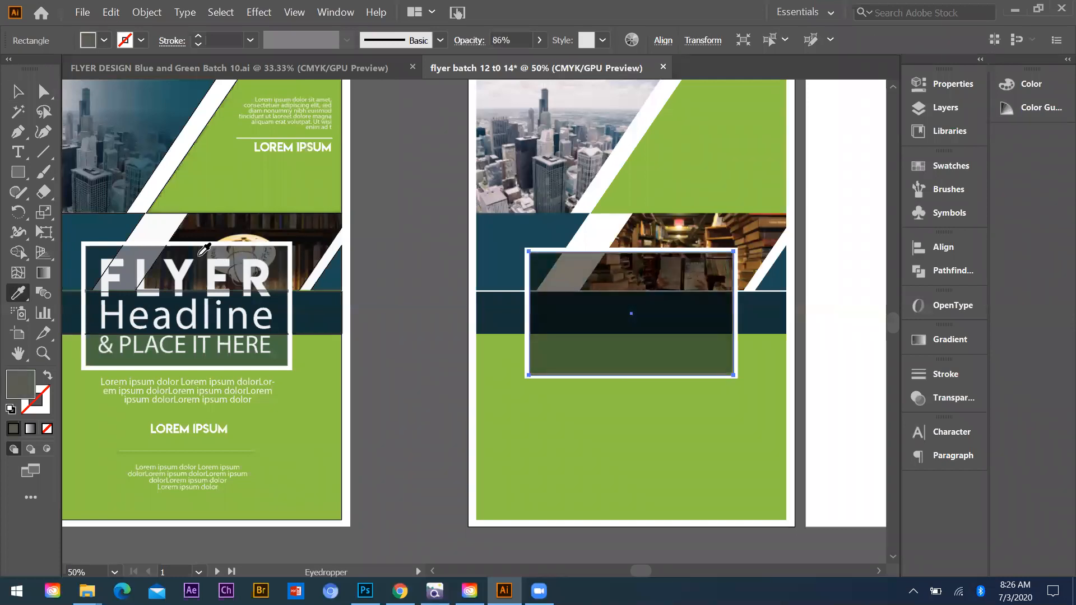
{"action": "left_click", "coordinate": [214, 255]}
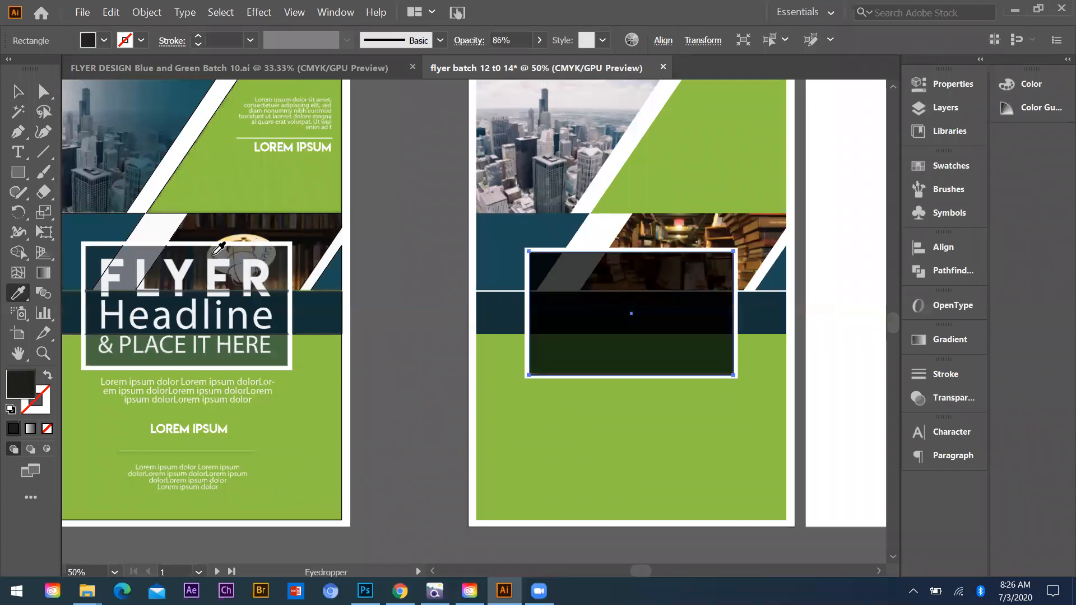
{"action": "left_click", "coordinate": [266, 261]}
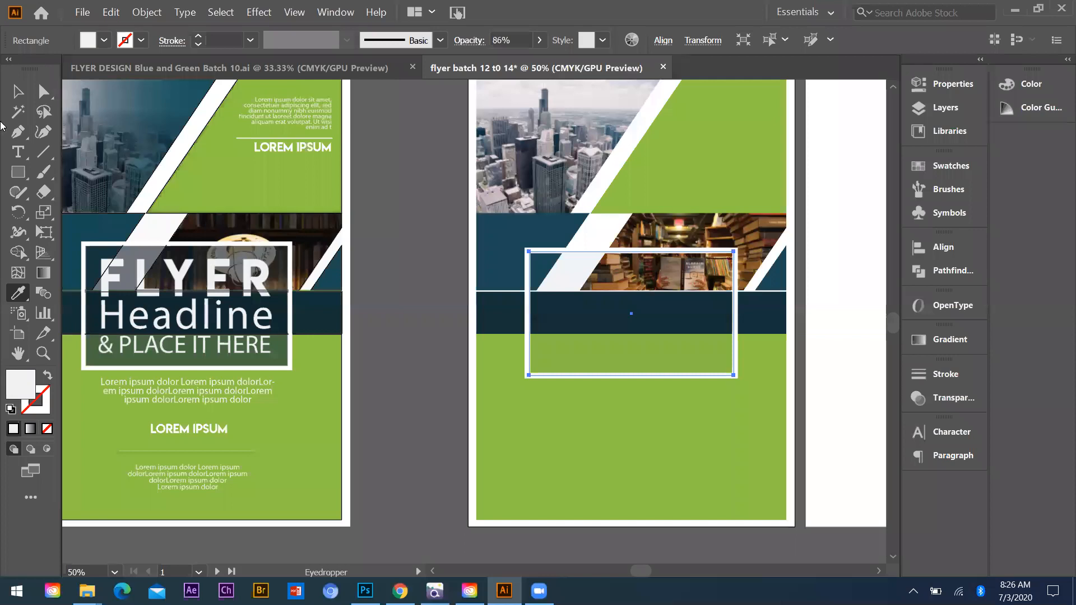
{"action": "left_click", "coordinate": [17, 92]}
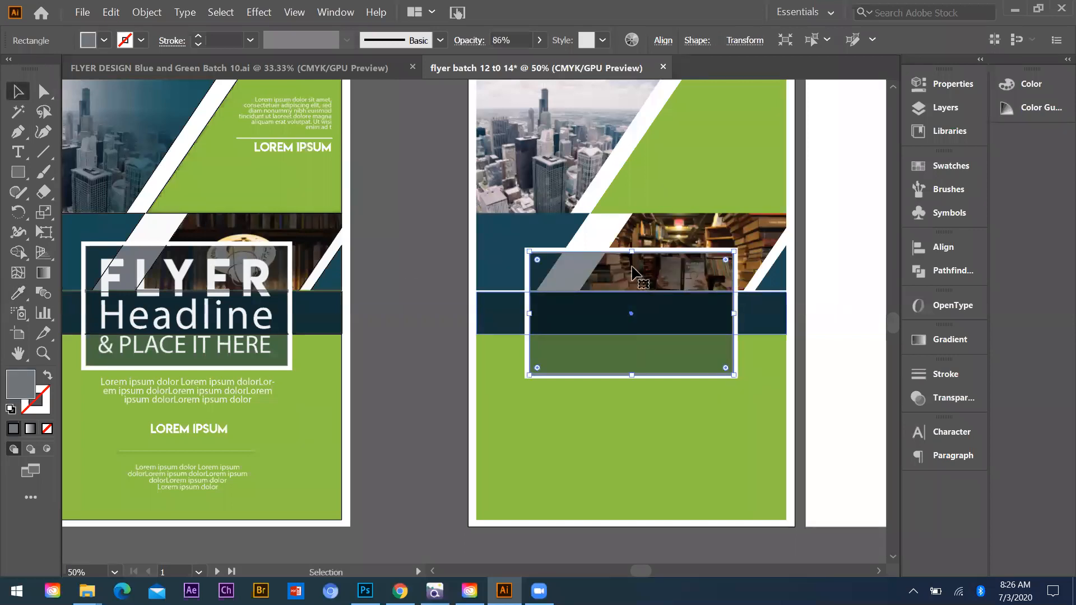
{"action": "left_click", "coordinate": [771, 295]}
{"action": "left_click", "coordinate": [803, 288]}
Step: Draw an area text frame about 69 mm by 25 mm, filled with placeholder text, in the upper green panel
{"action": "scroll", "coordinate": [804, 288], "scroll_direction": "down", "scroll_amount": 1}
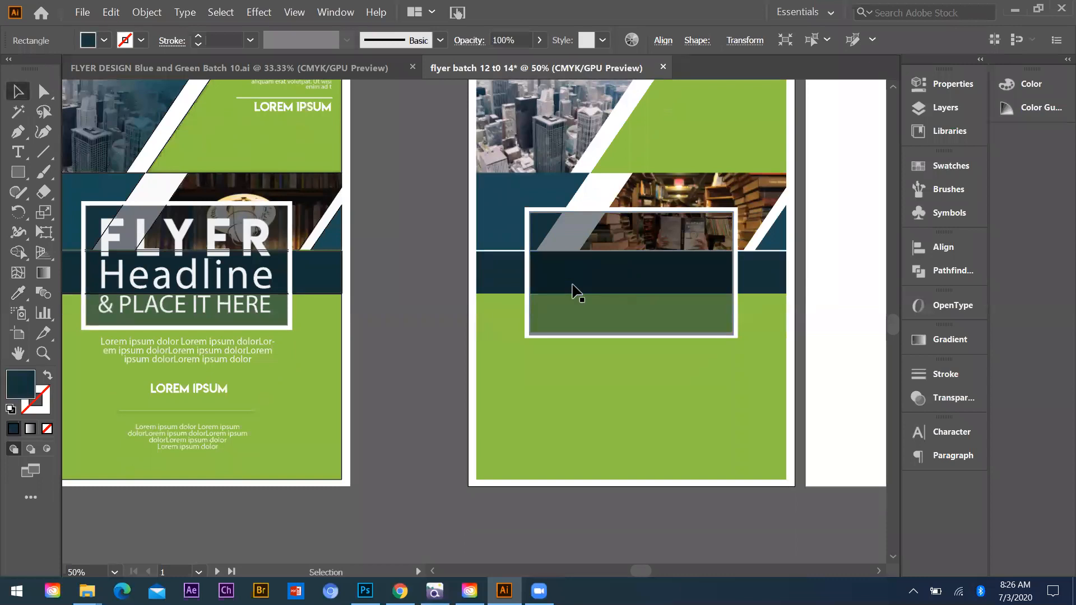
{"action": "scroll", "coordinate": [665, 290], "scroll_direction": "down", "scroll_amount": 1}
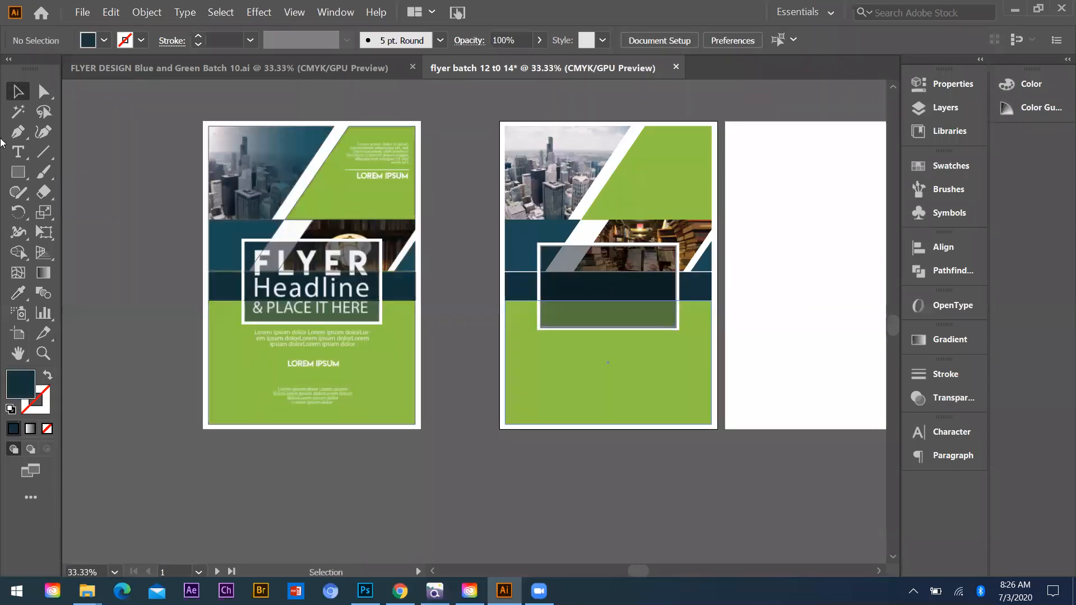
{"action": "scroll", "coordinate": [664, 291], "scroll_direction": "up", "scroll_amount": 1}
{"action": "left_click", "coordinate": [23, 158]}
{"action": "scroll", "coordinate": [783, 134], "scroll_direction": "up", "scroll_amount": 1}
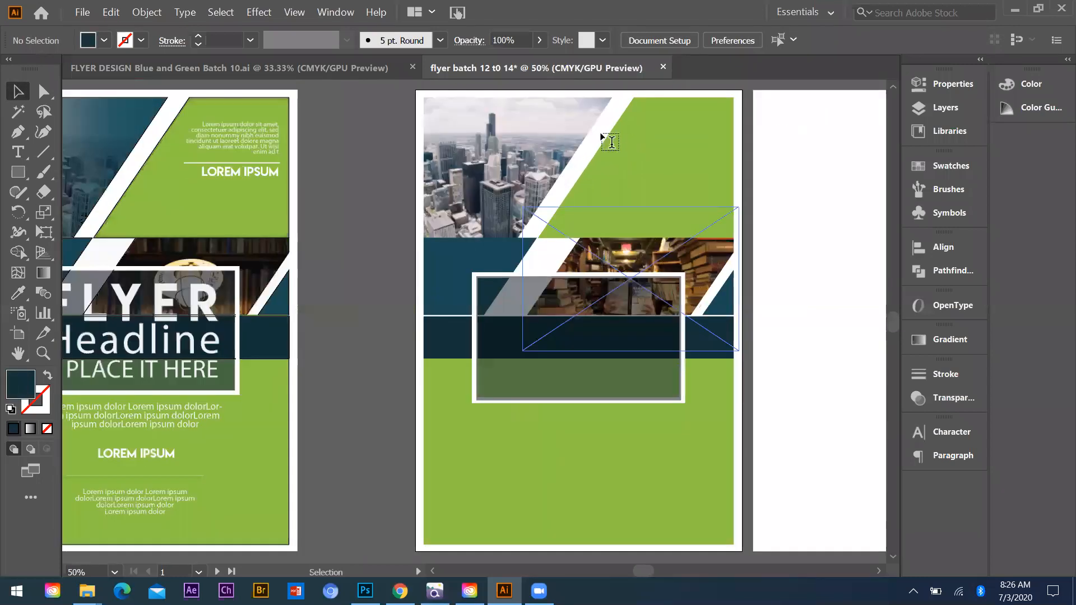
{"action": "scroll", "coordinate": [582, 119], "scroll_direction": "up", "scroll_amount": 1}
{"action": "left_click_drag", "start_coordinate": [583, 120], "coordinate": [698, 172]}
{"action": "key", "text": "ctrl+z"}
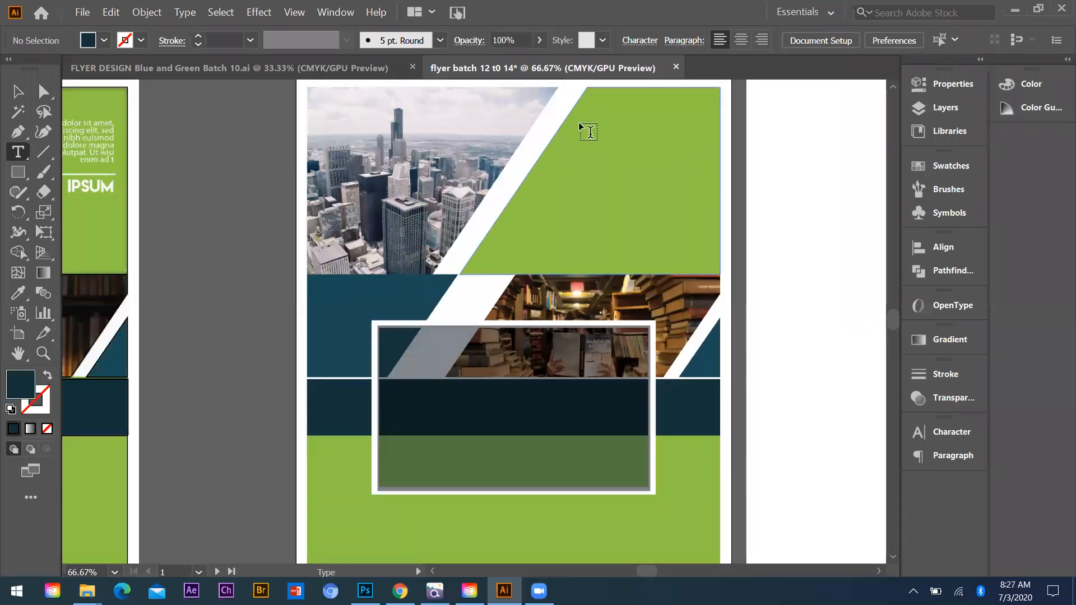
{"action": "left_click_drag", "start_coordinate": [567, 124], "coordinate": [710, 177]}
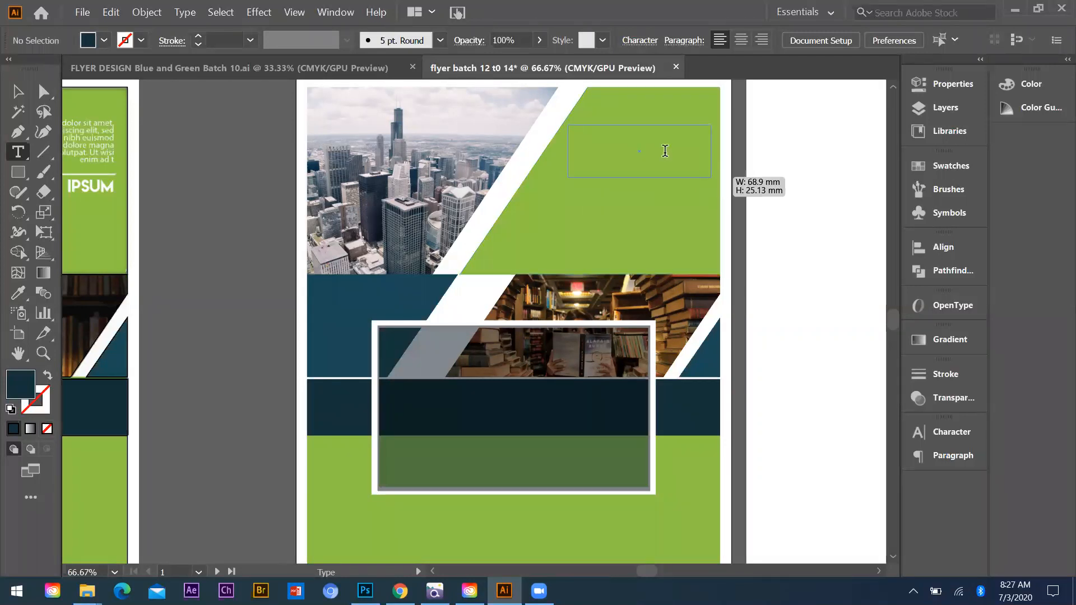
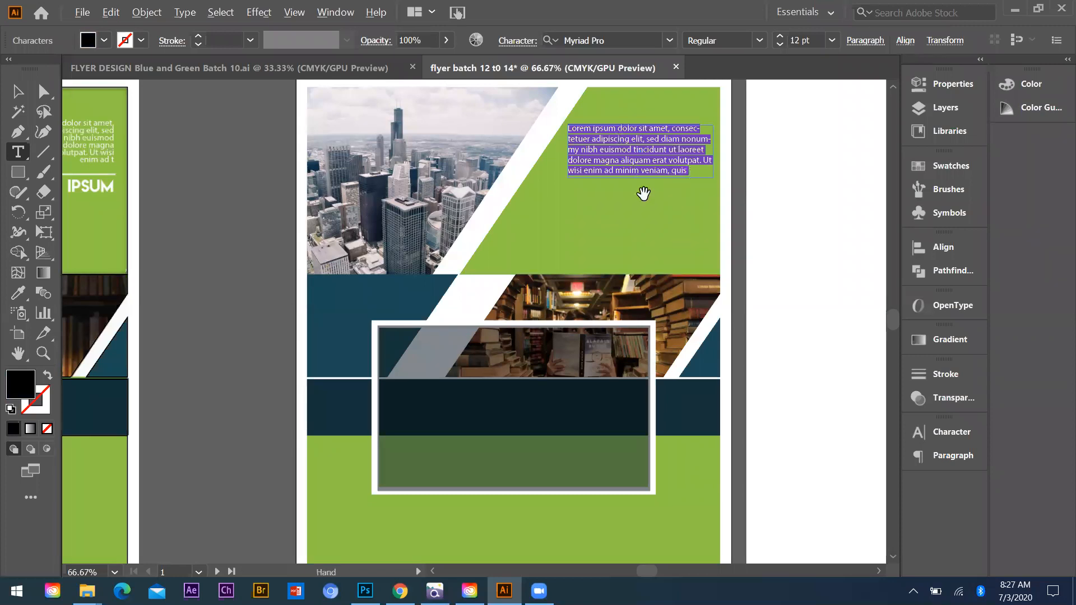
Step: Dock the Character and Paragraph panels together in their own column and expand the Character settings for the selected placeholder text
{"action": "scroll", "coordinate": [641, 192], "scroll_direction": "up", "scroll_amount": 3}
{"action": "scroll", "coordinate": [623, 193], "scroll_direction": "down", "scroll_amount": 1}
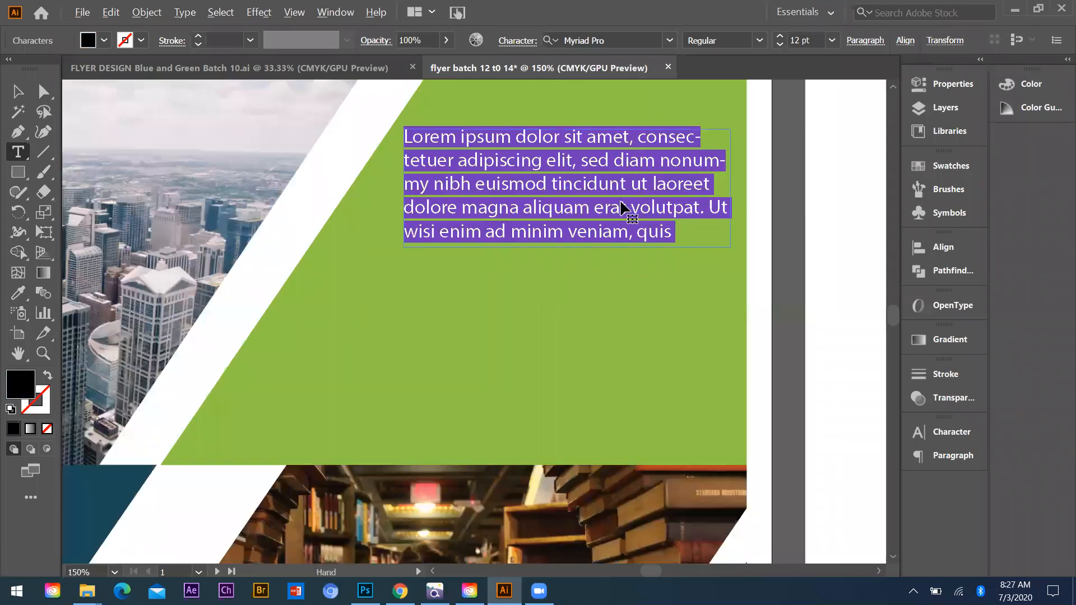
{"action": "key", "text": "ctrl+t"}
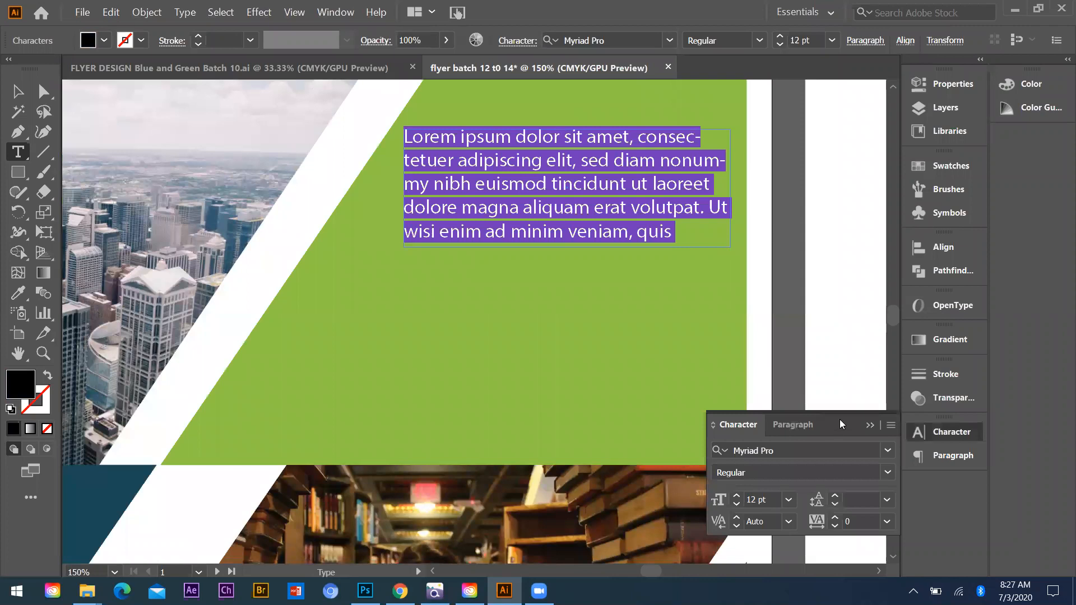
{"action": "key", "text": "ctrl+t"}
{"action": "key", "text": "ctrl+t"}
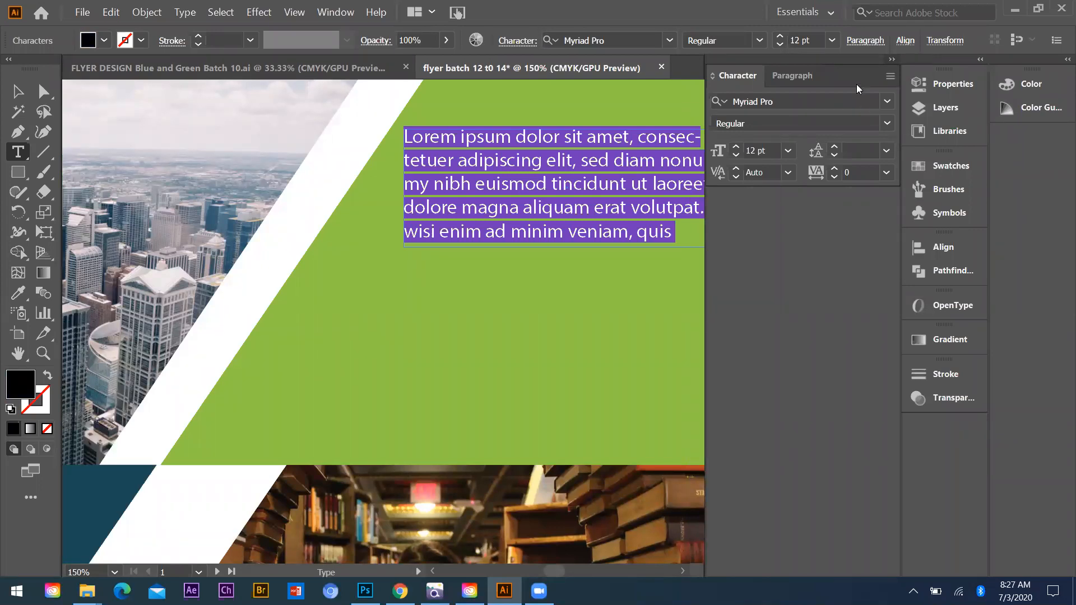
{"action": "key", "text": "ctrl+t"}
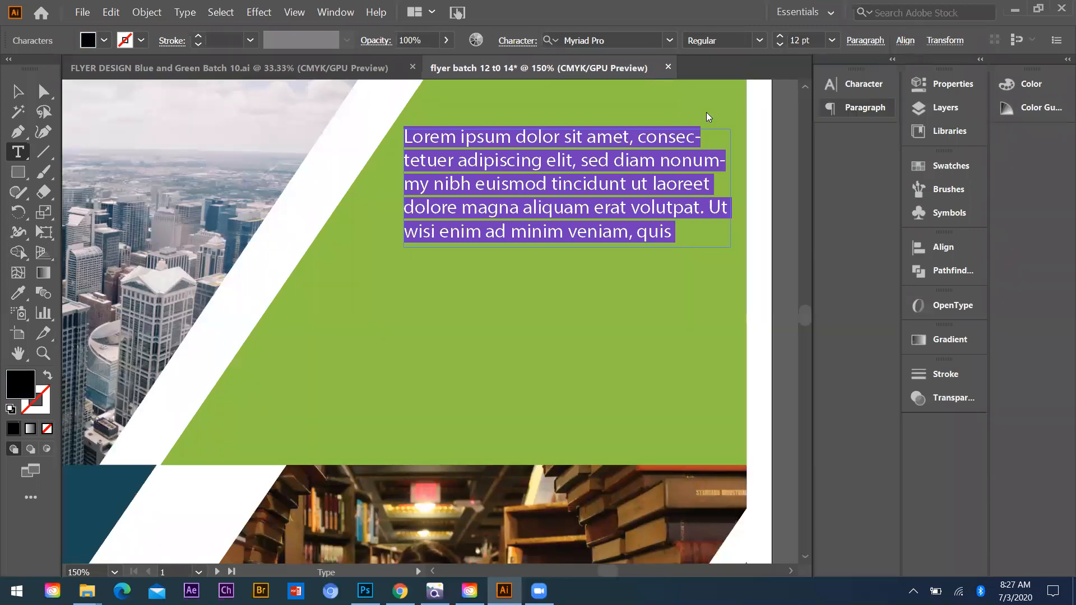
{"action": "key", "text": "ctrl+t"}
Step: Change the placeholder paragraph's font to Minion Variable Concept and its size to 10 pt
{"action": "left_click", "coordinate": [790, 104]}
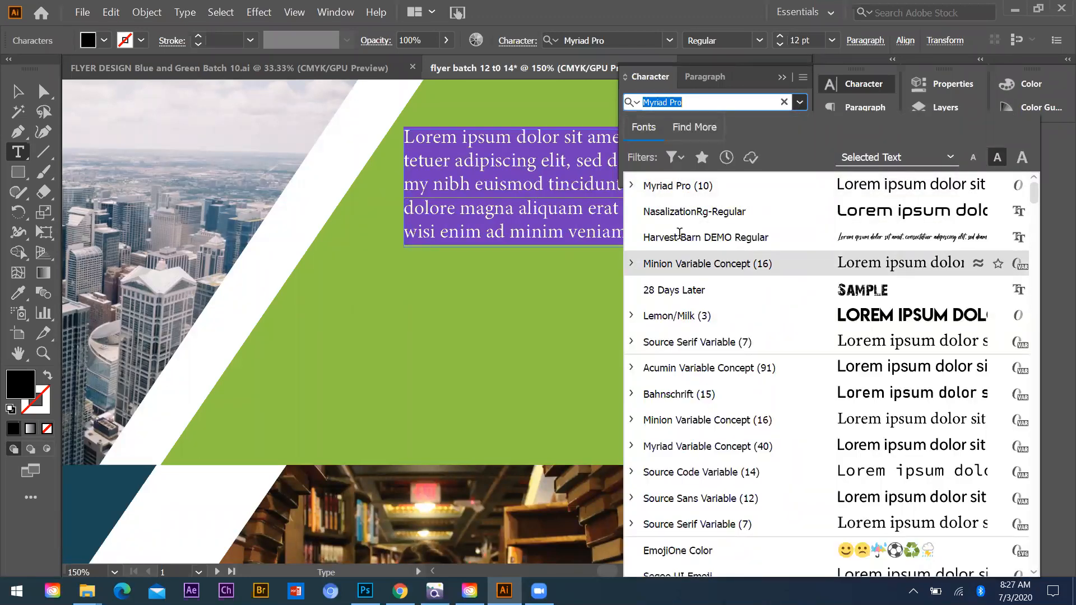
{"action": "key", "text": "Return"}
{"action": "left_click", "coordinate": [700, 155]}
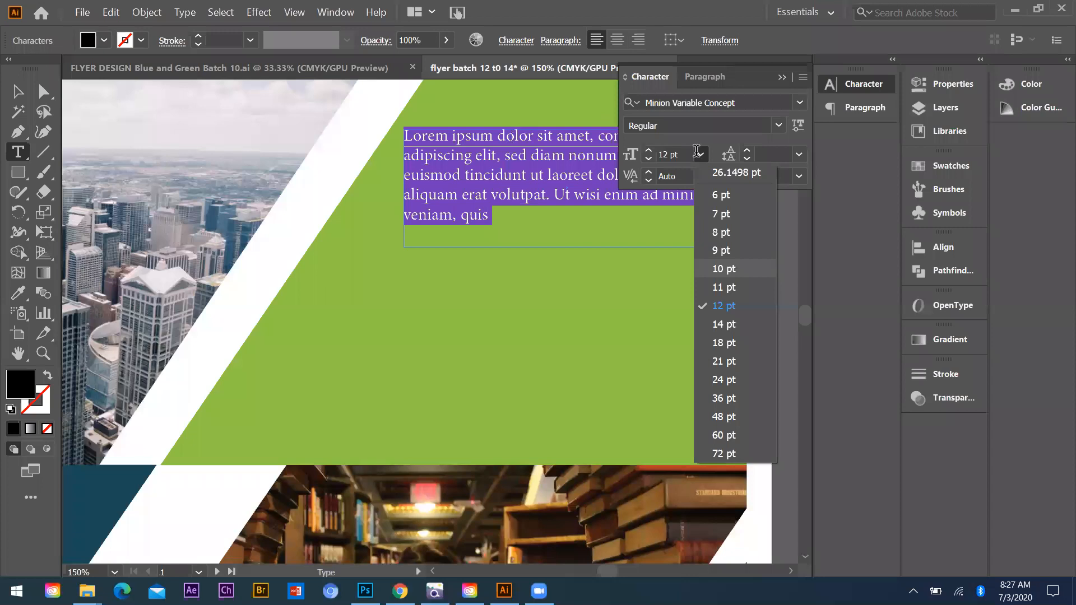
Step: Try looser and tighter leading on the placeholder paragraph and settle on 9 pt
{"action": "left_click", "coordinate": [785, 152]}
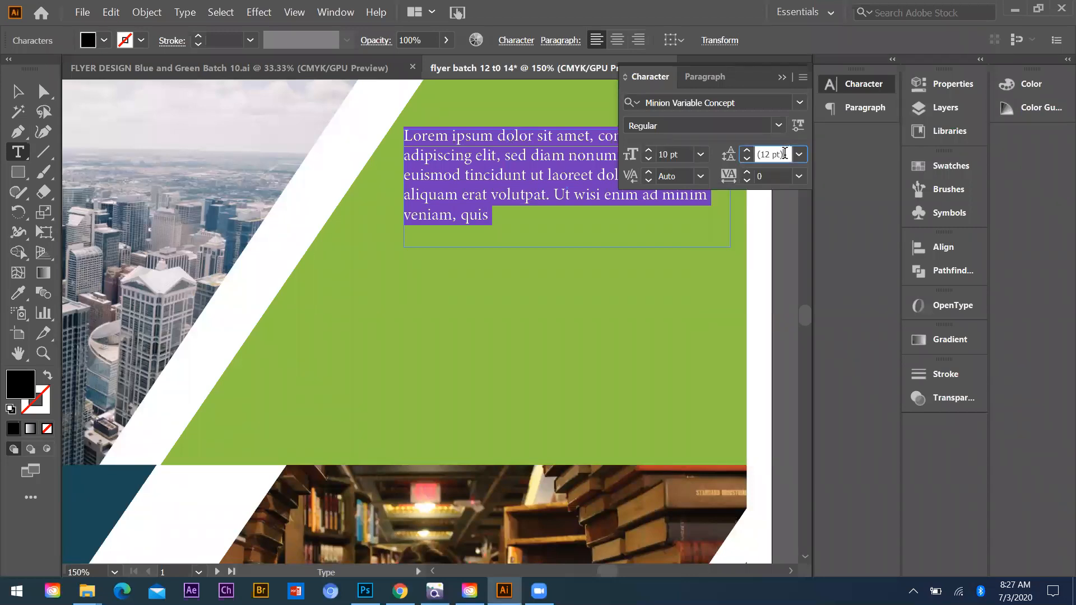
{"action": "key", "text": "Up"}
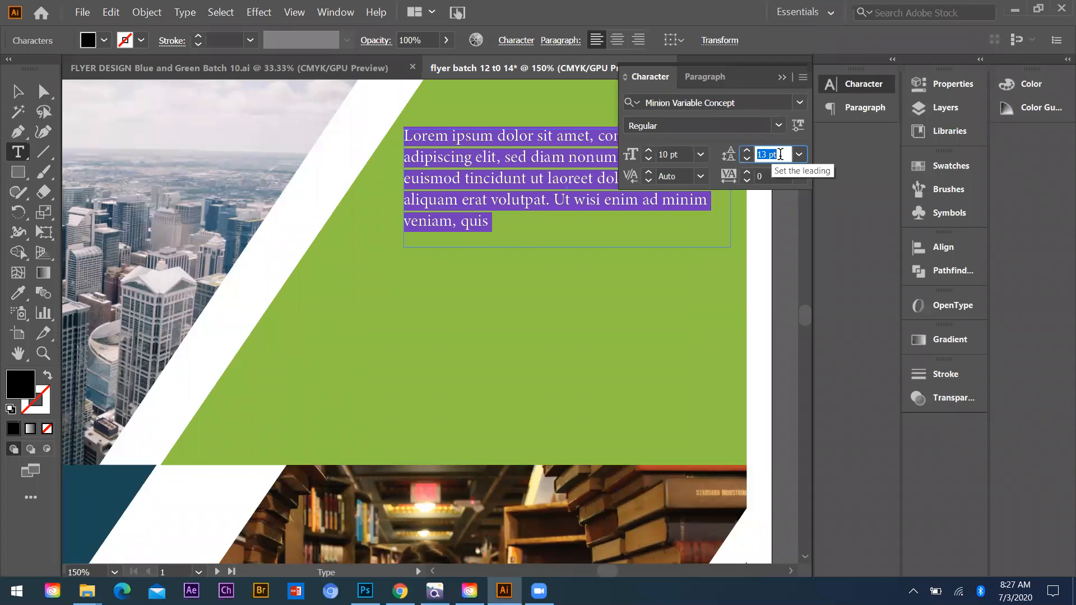
{"action": "key", "text": "Up"}
{"action": "key", "text": "Up"}
{"action": "key", "text": "Up"}
{"action": "key", "text": "Up"}
{"action": "key", "text": "Up"}
{"action": "key", "text": "Up"}
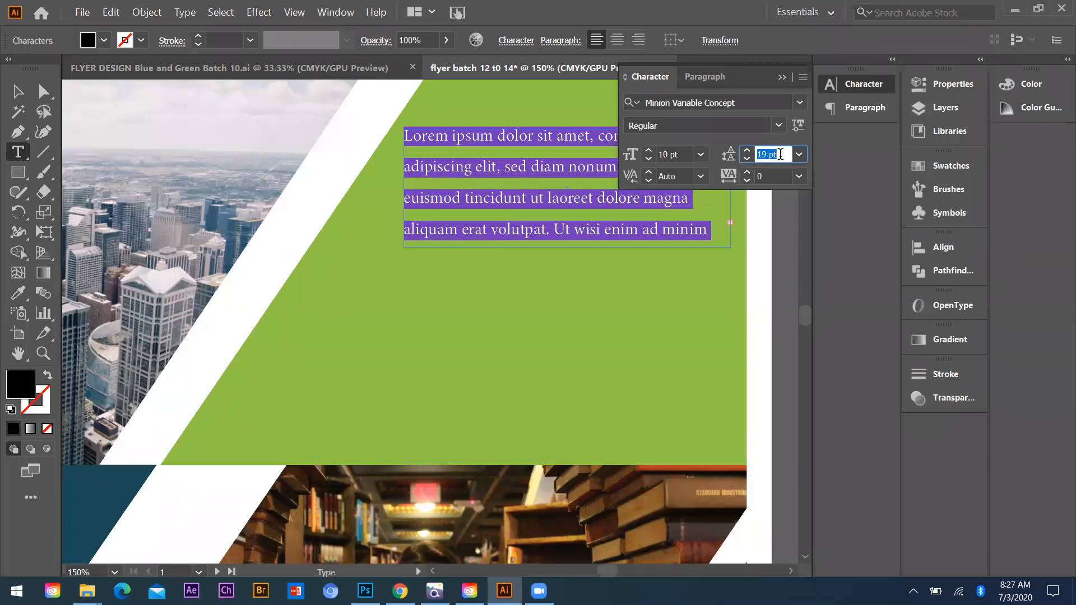
{"action": "key", "text": "Down"}
{"action": "key", "text": "Down"}
{"action": "key", "text": "Down"}
{"action": "key", "text": "Down"}
{"action": "key", "text": "Down"}
{"action": "key", "text": "Down"}
{"action": "key", "text": "Down"}
{"action": "key", "text": "Down"}
{"action": "key", "text": "Down"}
{"action": "key", "text": "Down"}
{"action": "key", "text": "Down"}
{"action": "key", "text": "Down"}
{"action": "key", "text": "Down"}
{"action": "key", "text": "Down"}
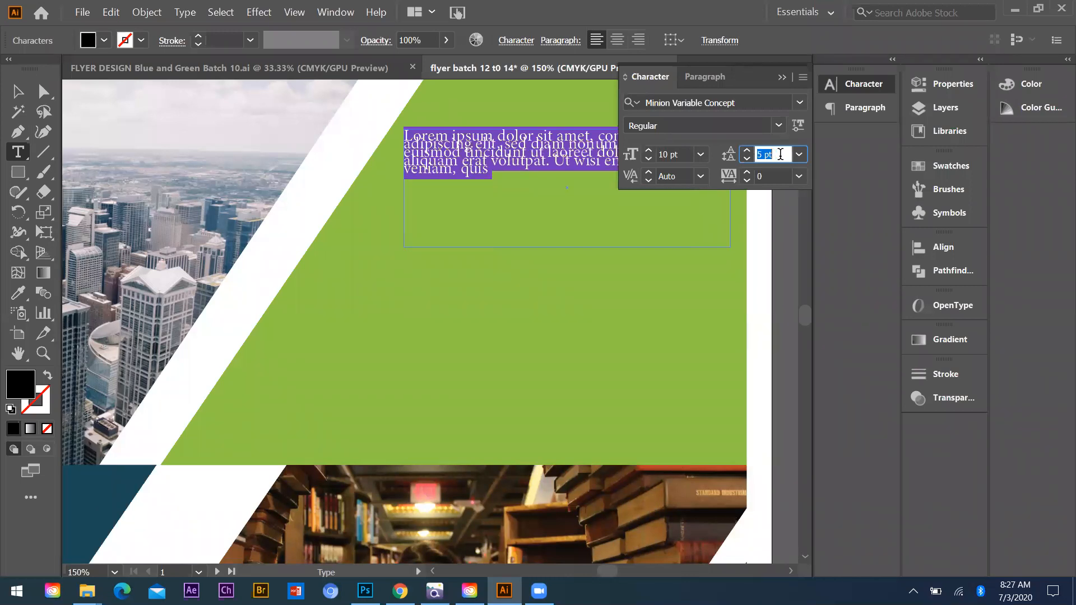
{"action": "key", "text": "Up"}
{"action": "key", "text": "Up"}
{"action": "key", "text": "Up"}
{"action": "key", "text": "Up"}
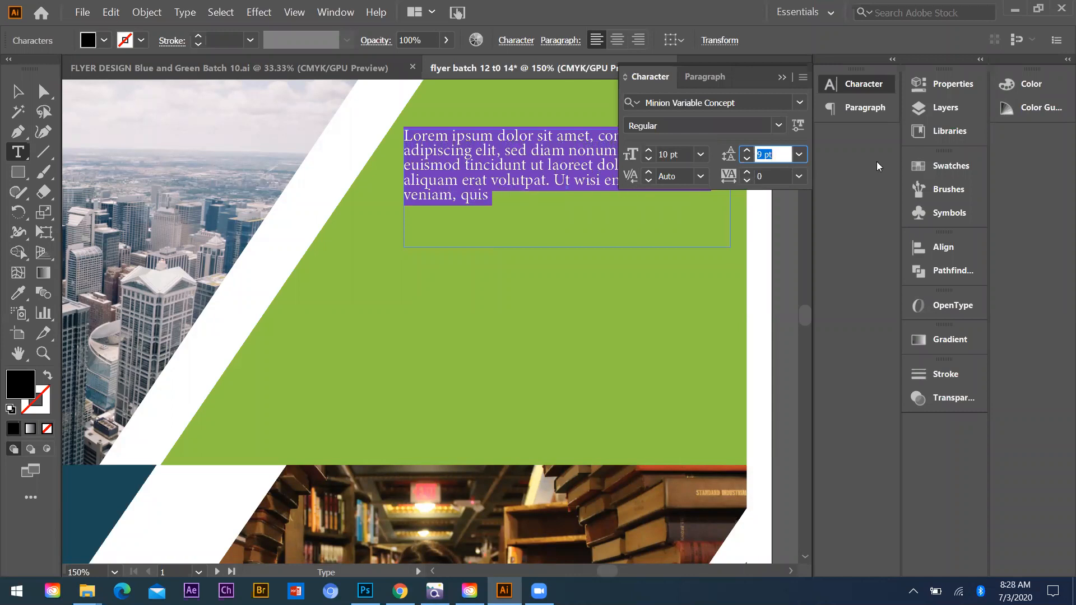
Step: Test positive and negative tracking on the placeholder paragraph, leaving it slightly below zero
{"action": "left_click", "coordinate": [767, 177]}
{"action": "key", "text": "Up"}
{"action": "key", "text": "Up"}
{"action": "key", "text": "Up"}
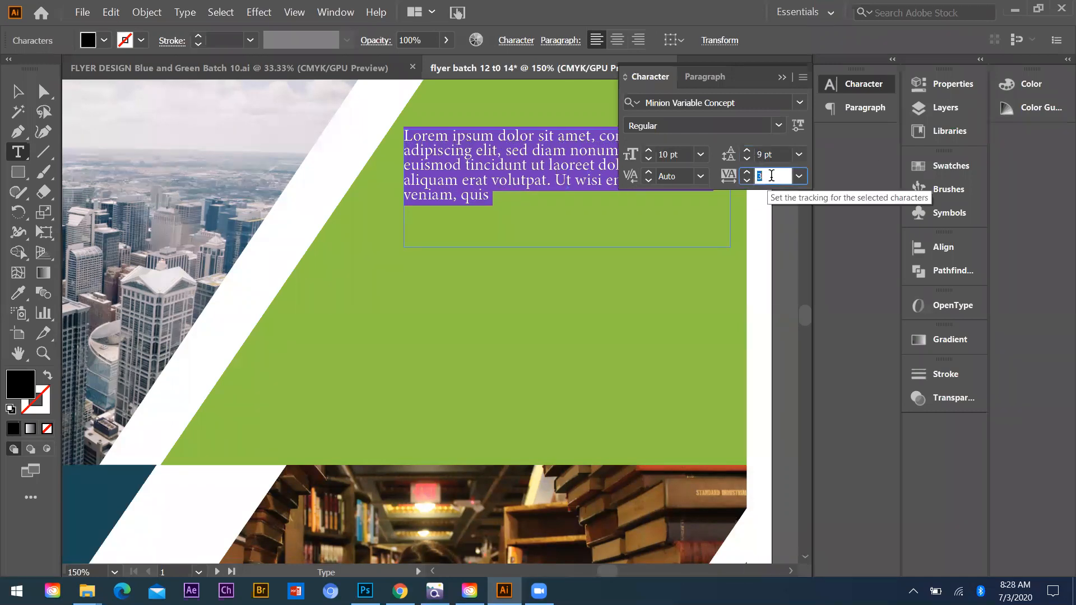
{"action": "key", "text": "Down"}
{"action": "key", "text": "Down"}
{"action": "key", "text": "Down"}
{"action": "key", "text": "Down"}
{"action": "key", "text": "Down"}
{"action": "key", "text": "Down"}
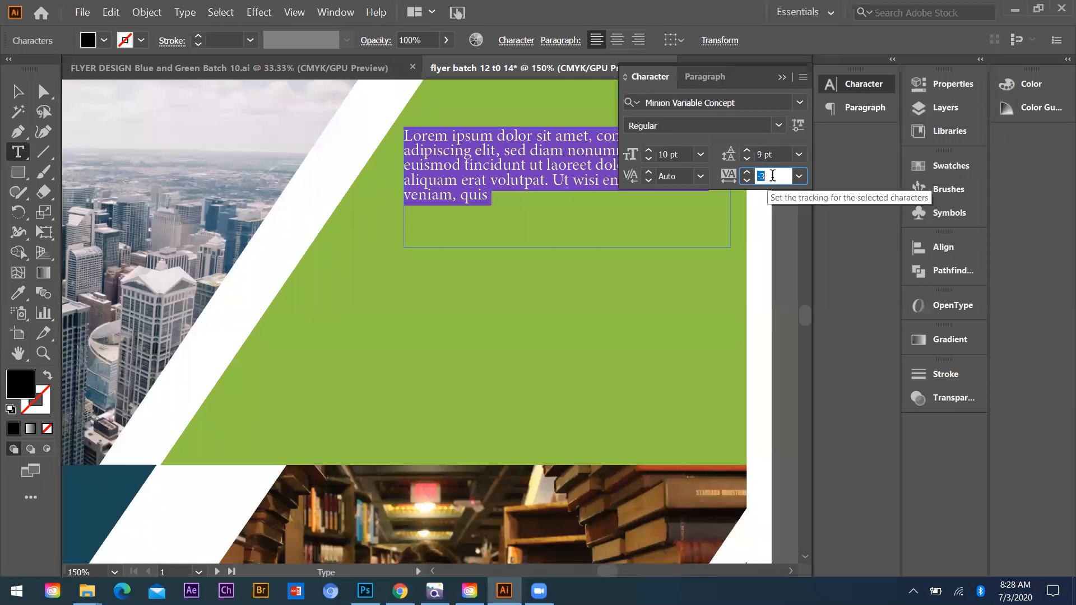
{"action": "key", "text": "Down"}
{"action": "key", "text": "Down"}
{"action": "key", "text": "Down"}
{"action": "key", "text": "Down"}
{"action": "key", "text": "Up"}
{"action": "key", "text": "Up"}
{"action": "key", "text": "Up"}
{"action": "key", "text": "Up"}
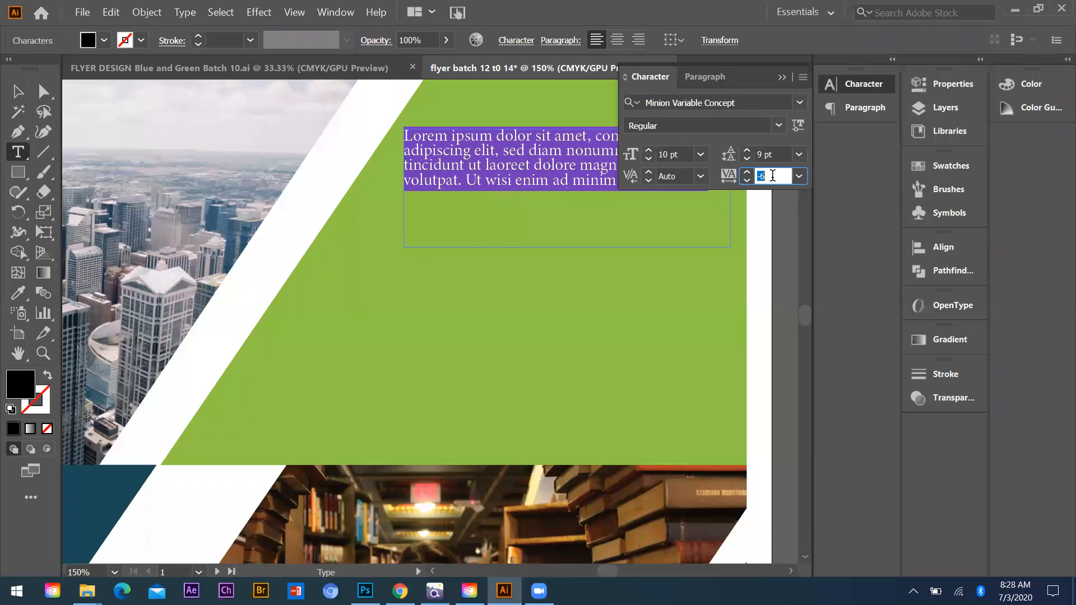
{"action": "left_click", "coordinate": [784, 78]}
Step: Widen the placeholder paragraph's tracking in several increments, also testing tighter leading and restoring it
{"action": "key", "text": "alt"}
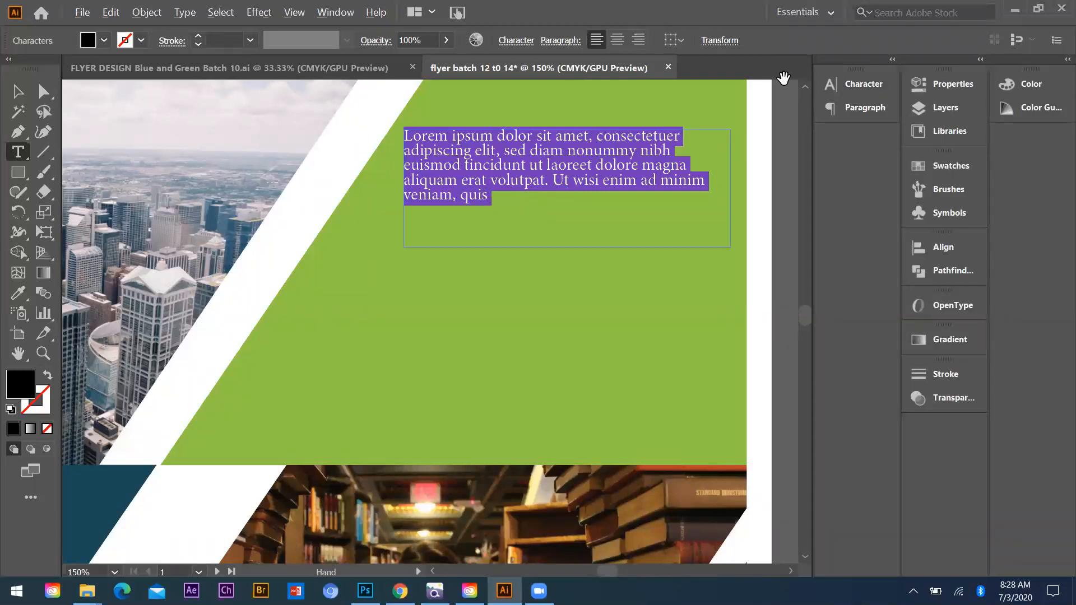
{"action": "key", "text": "alt+Right"}
{"action": "key", "text": "alt+Right"}
{"action": "key", "text": "alt+Right"}
{"action": "key", "text": "alt+Left"}
{"action": "key", "text": "alt+Left"}
{"action": "key", "text": "alt+Up"}
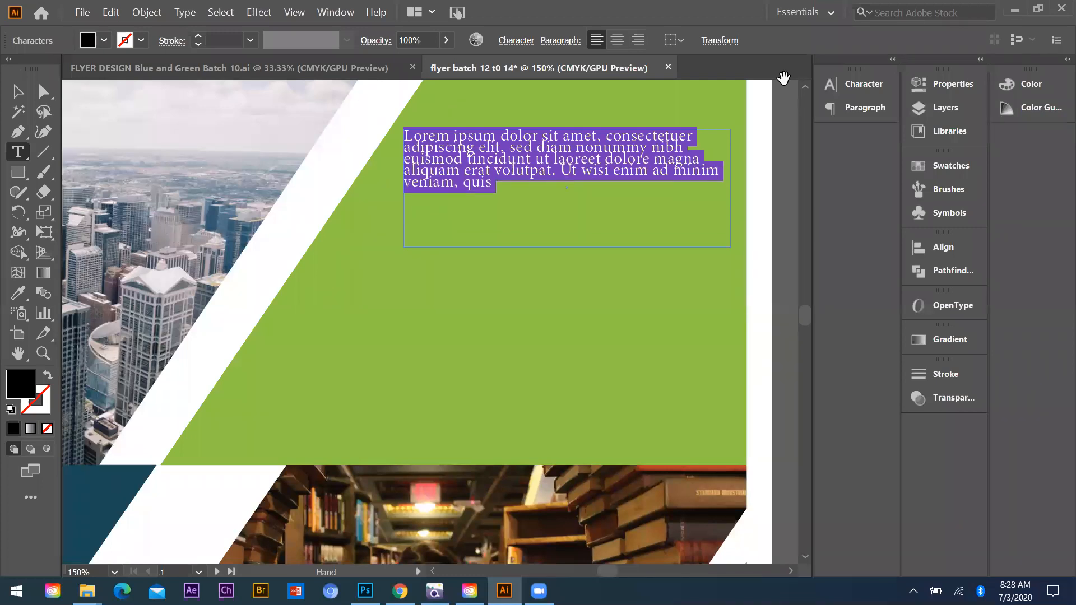
{"action": "key", "text": "alt+Down"}
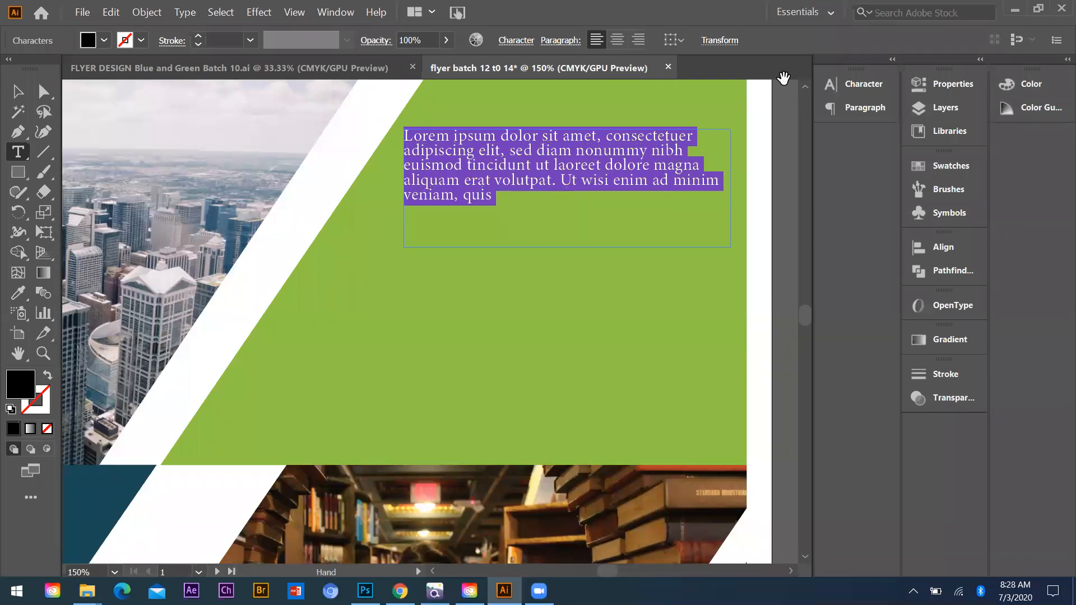
{"action": "key", "text": "alt+Right"}
{"action": "key", "text": "alt+Right"}
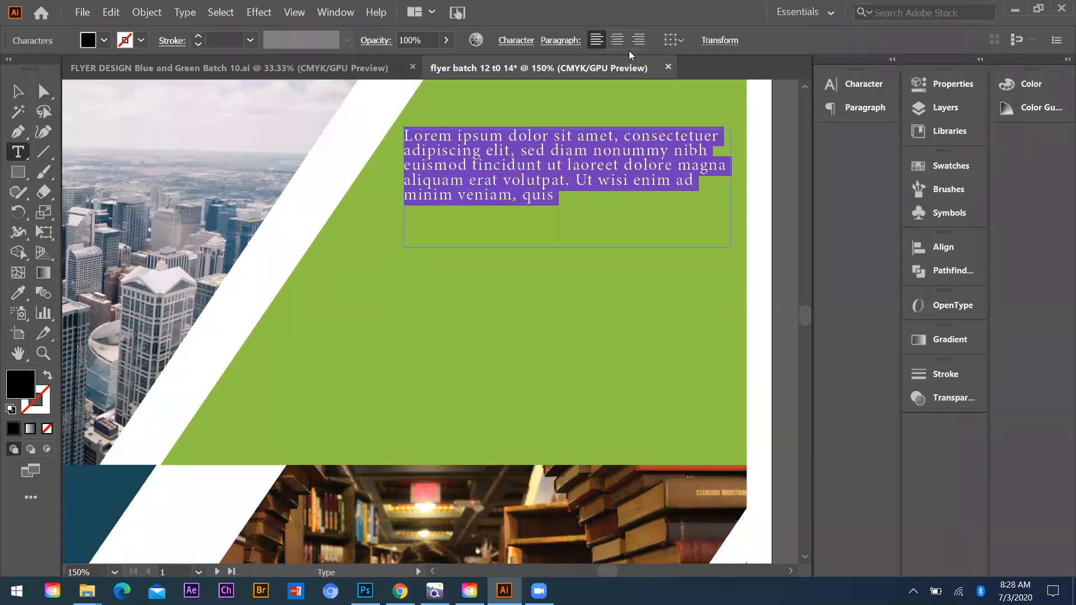
Step: Centre-align the placeholder paragraph and move it slightly lower on the green panel
{"action": "left_click", "coordinate": [617, 40]}
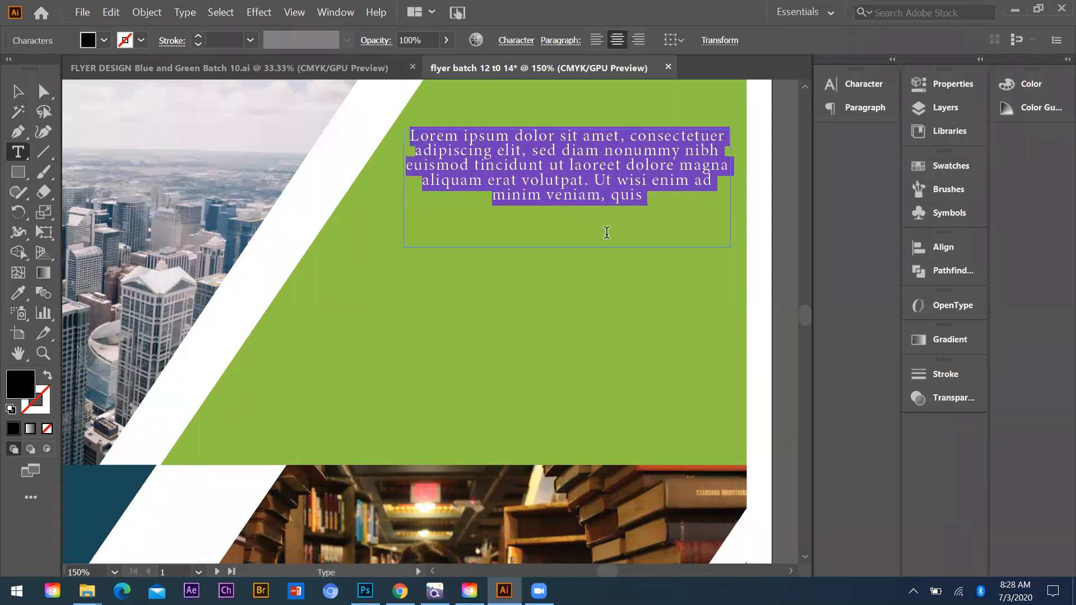
{"action": "key", "text": "Escape"}
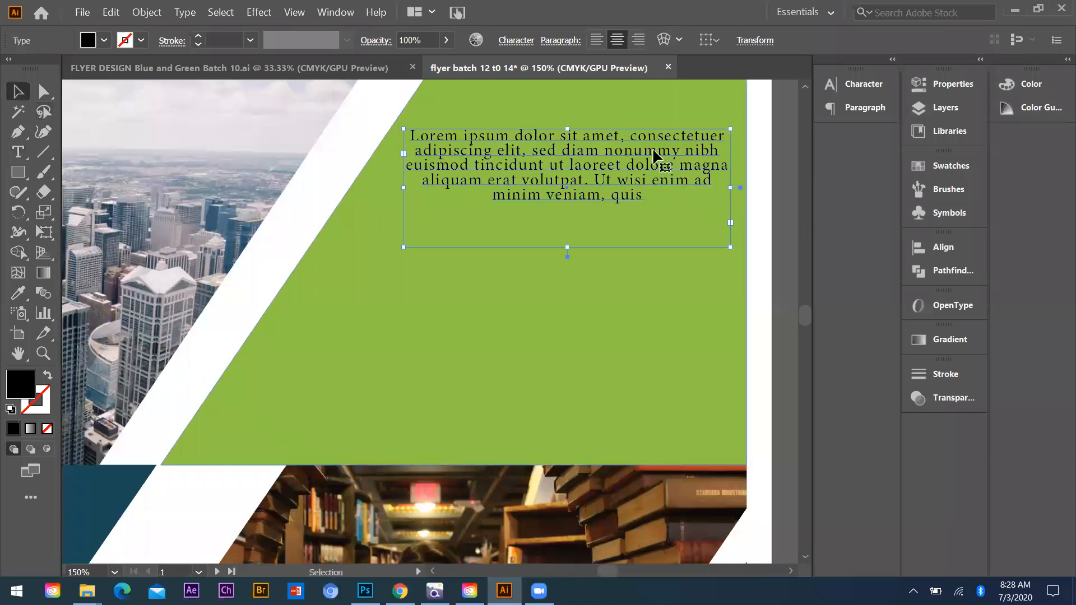
{"action": "left_click_drag", "start_coordinate": [653, 156], "coordinate": [651, 178]}
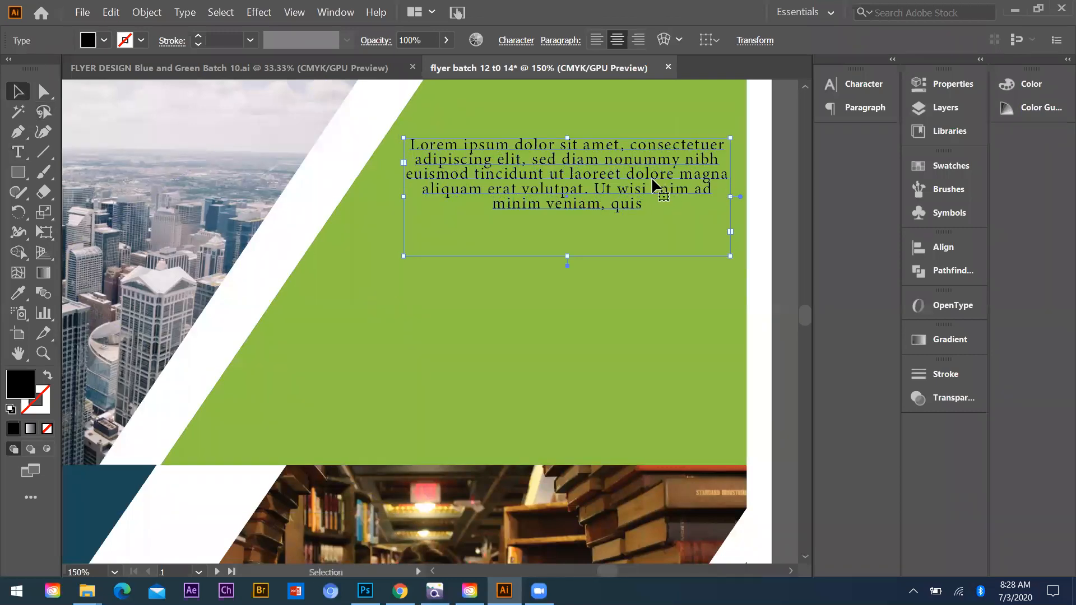
Step: Colour the placeholder paragraph white by sampling the white diagonal band with the Eyedropper, and deselect it
{"action": "key", "text": "i"}
{"action": "left_click", "coordinate": [289, 224]}
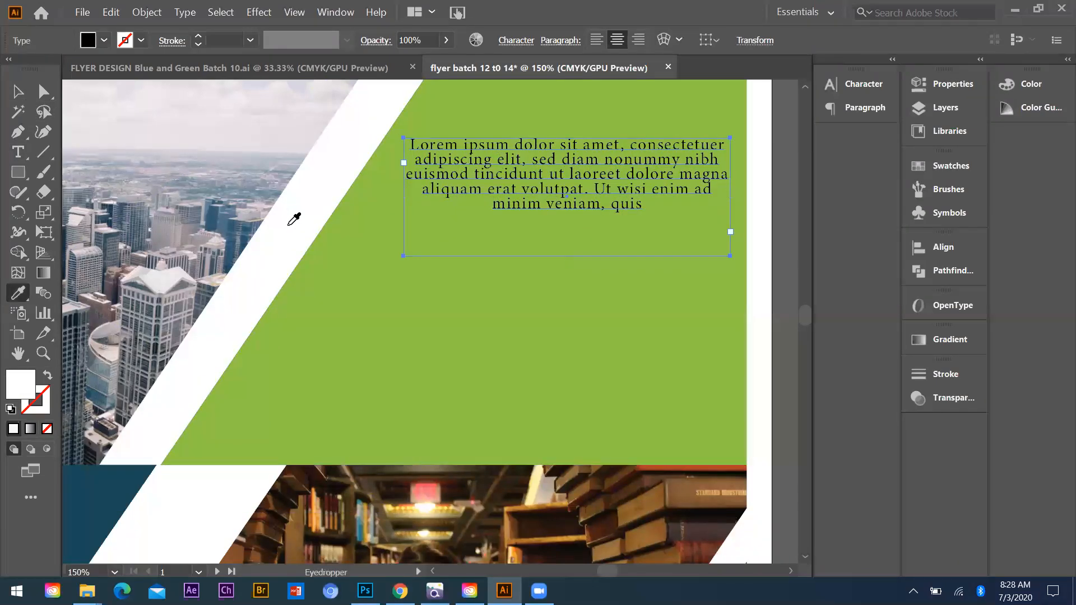
{"action": "left_click", "coordinate": [18, 92]}
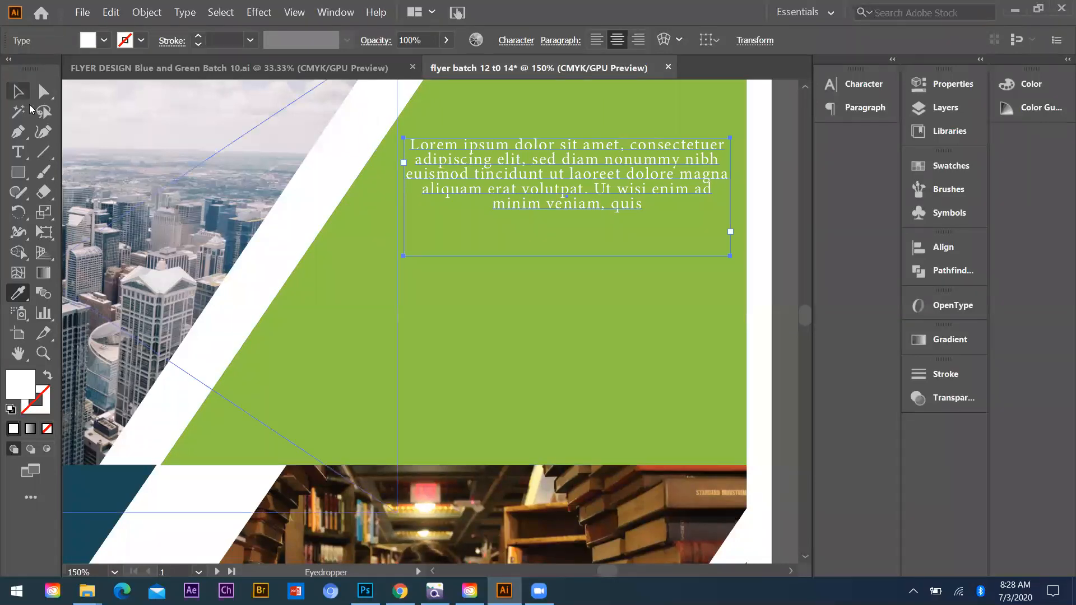
{"action": "key", "text": "v"}
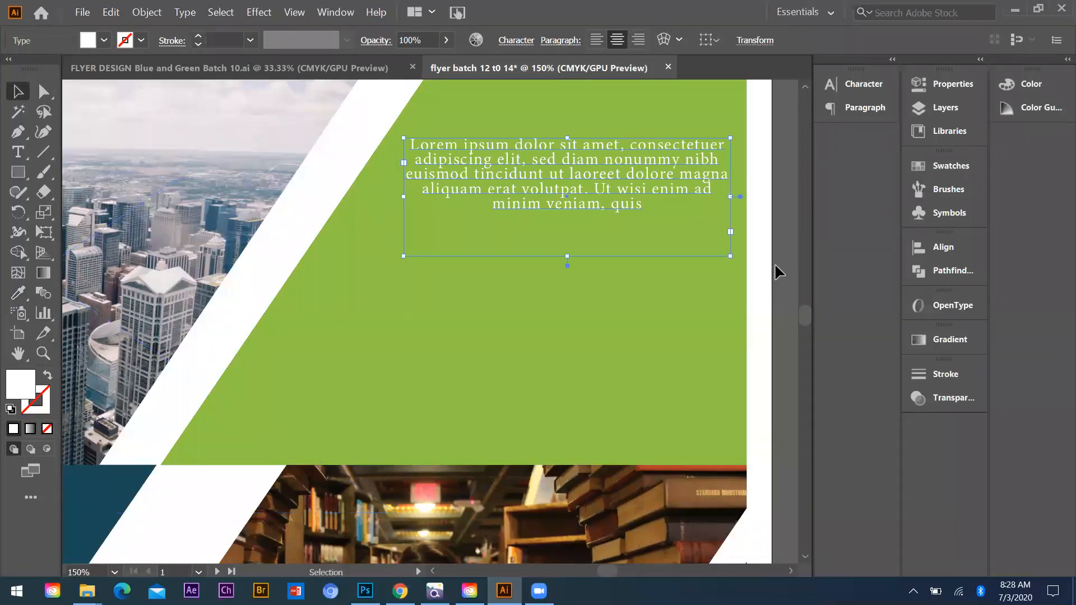
{"action": "left_click", "coordinate": [17, 152]}
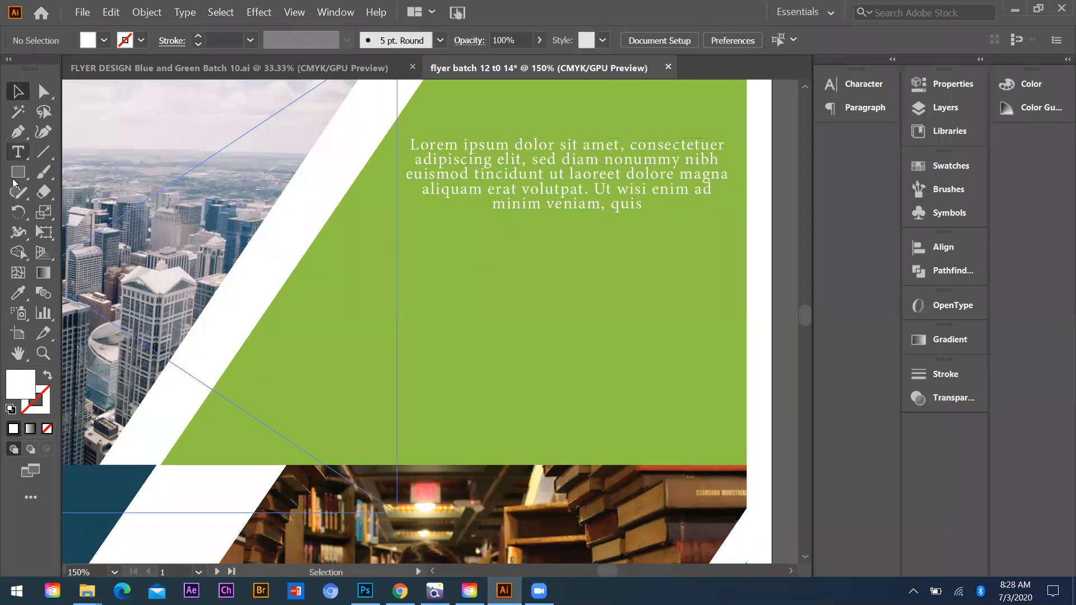
Step: Create a small square below the paragraph with a 1 pt white outline and no fill
{"action": "scroll", "coordinate": [605, 219], "scroll_direction": "up", "scroll_amount": 1}
{"action": "key", "text": "m"}
{"action": "left_click_drag", "start_coordinate": [575, 307], "coordinate": [492, 217]}
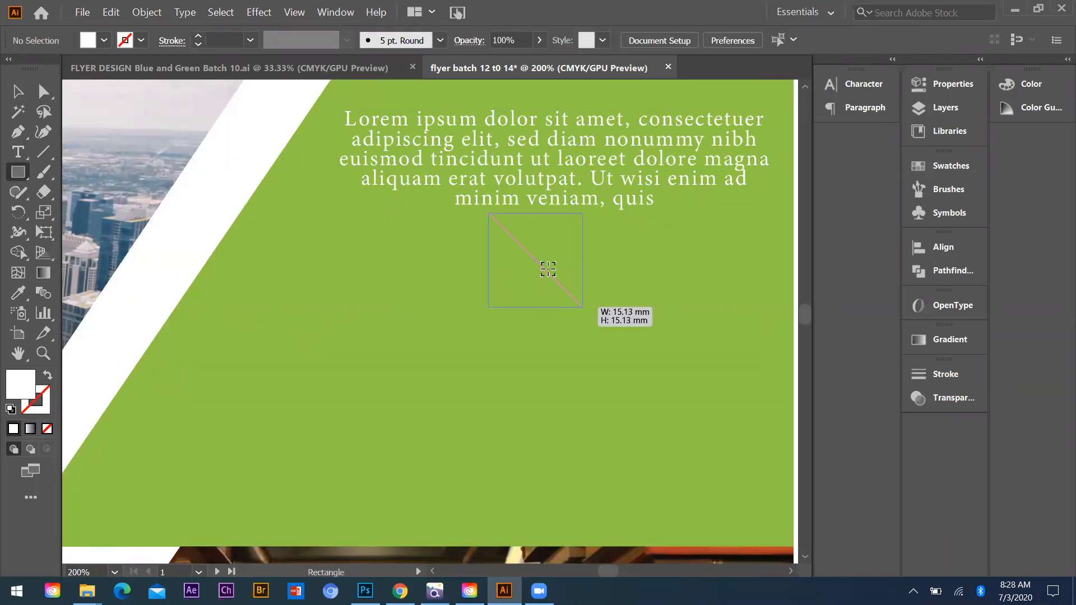
{"action": "left_click_drag", "start_coordinate": [530, 295], "coordinate": [525, 325]}
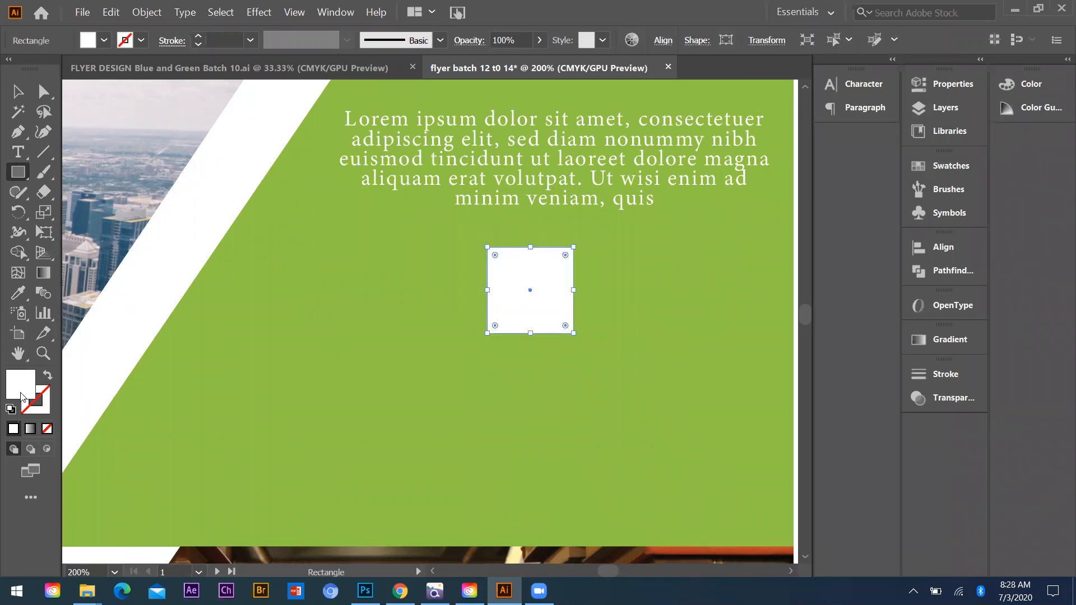
{"action": "left_click", "coordinate": [47, 376]}
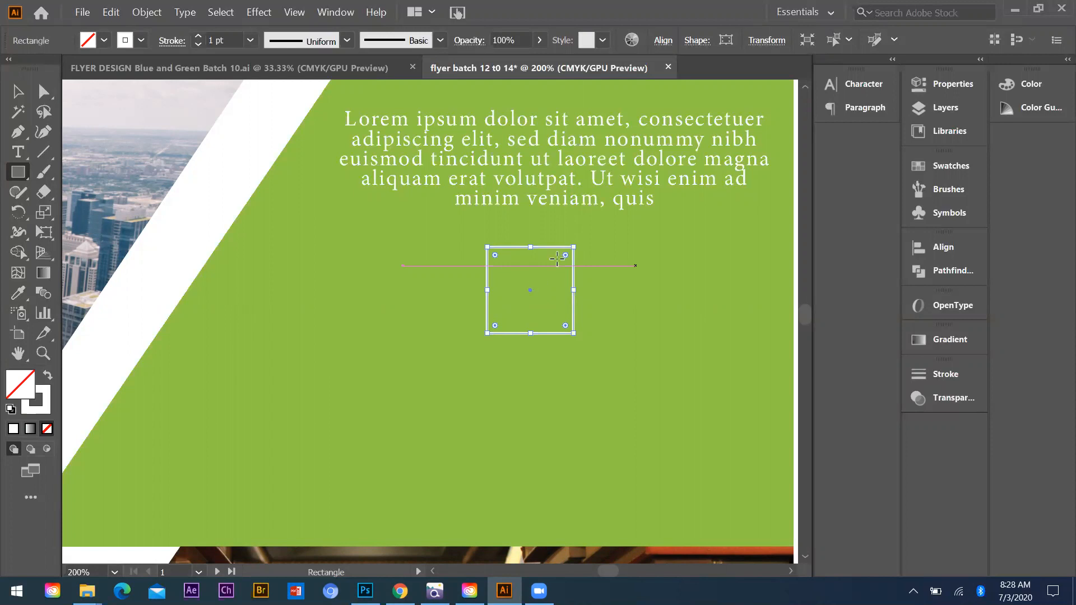
{"action": "left_click_drag", "start_coordinate": [573, 246], "coordinate": [557, 277]}
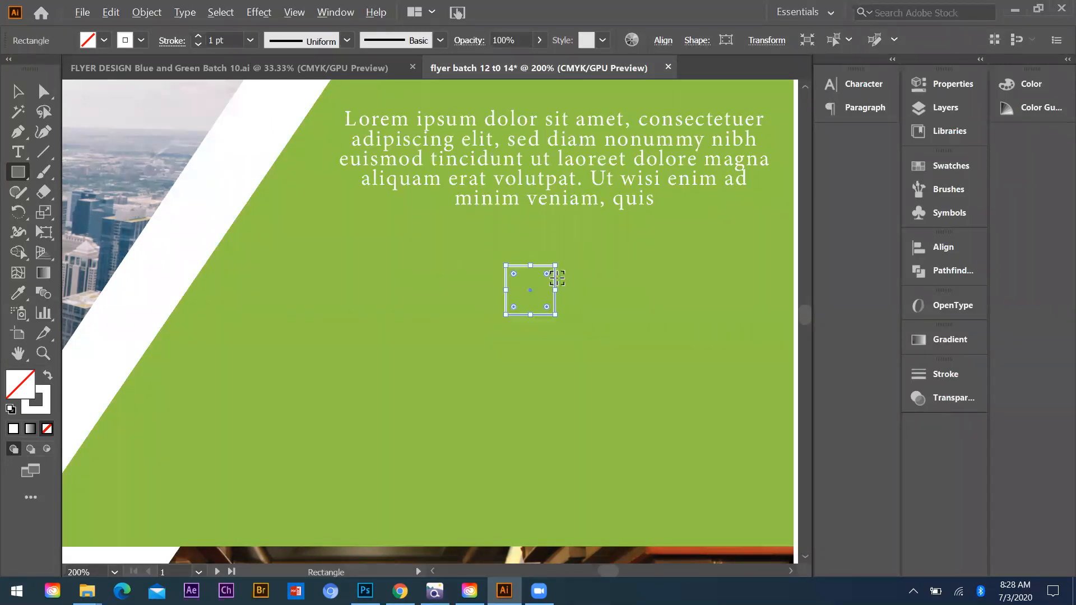
Step: Duplicate the outlined square, rotate the copy by about 45 degrees, and centre it over the original
{"action": "scroll", "coordinate": [557, 278], "scroll_direction": "up", "scroll_amount": 3}
{"action": "left_click_drag", "start_coordinate": [468, 316], "coordinate": [507, 315]}
{"action": "left_click_drag", "start_coordinate": [585, 238], "coordinate": [590, 320]}
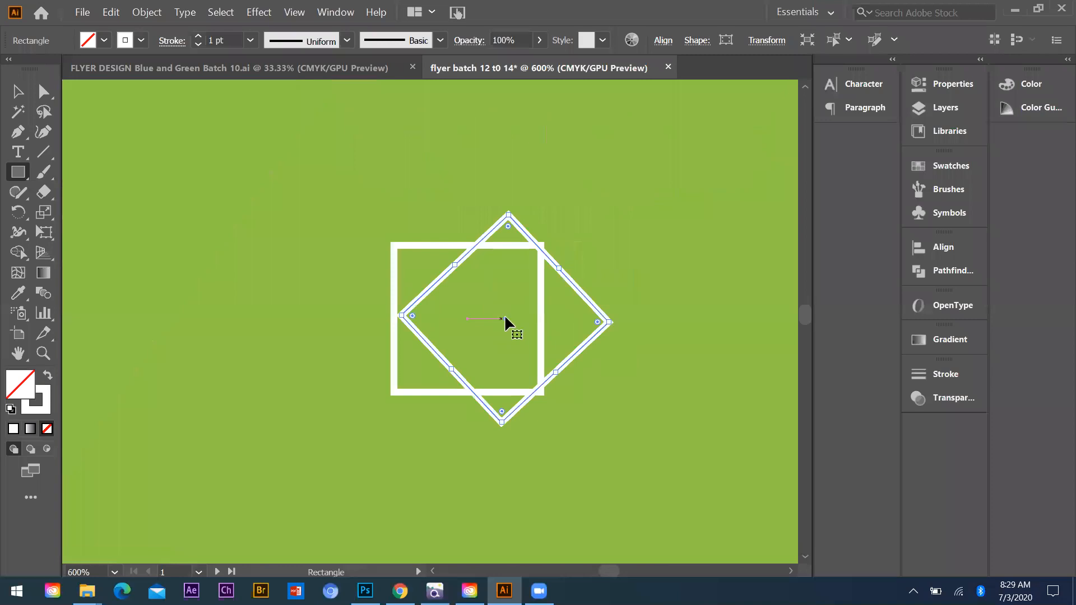
{"action": "left_click_drag", "start_coordinate": [503, 316], "coordinate": [465, 327]}
{"action": "key", "text": "ctrl+z"}
{"action": "key", "text": "v"}
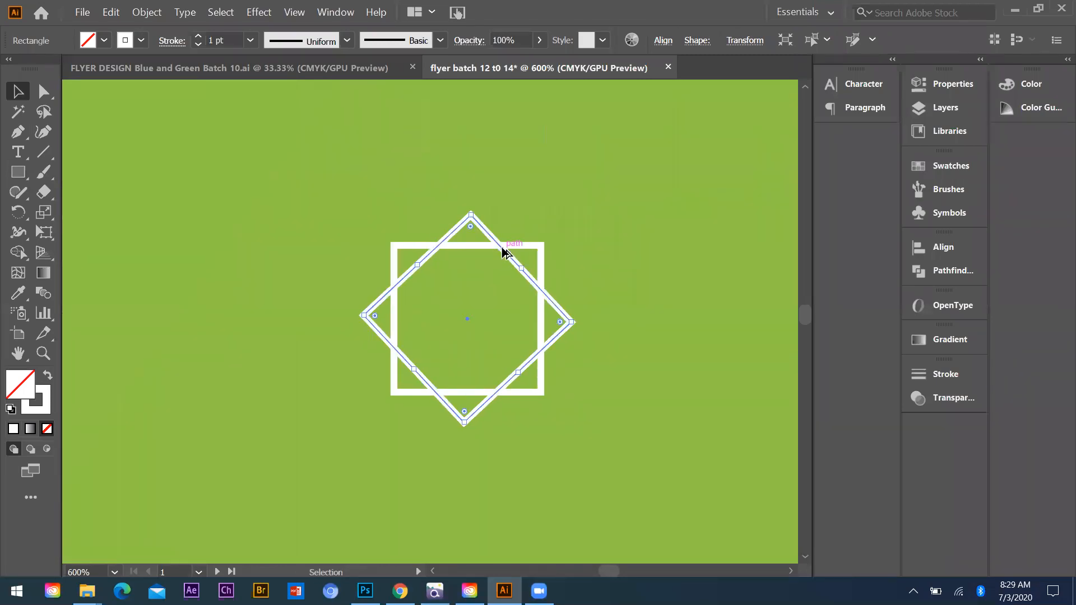
Step: Add a third outlined square, tilted between the first two, and centre it over them as a star-like emblem
{"action": "left_click_drag", "start_coordinate": [504, 252], "coordinate": [533, 253]}
{"action": "left_click_drag", "start_coordinate": [606, 321], "coordinate": [542, 474]}
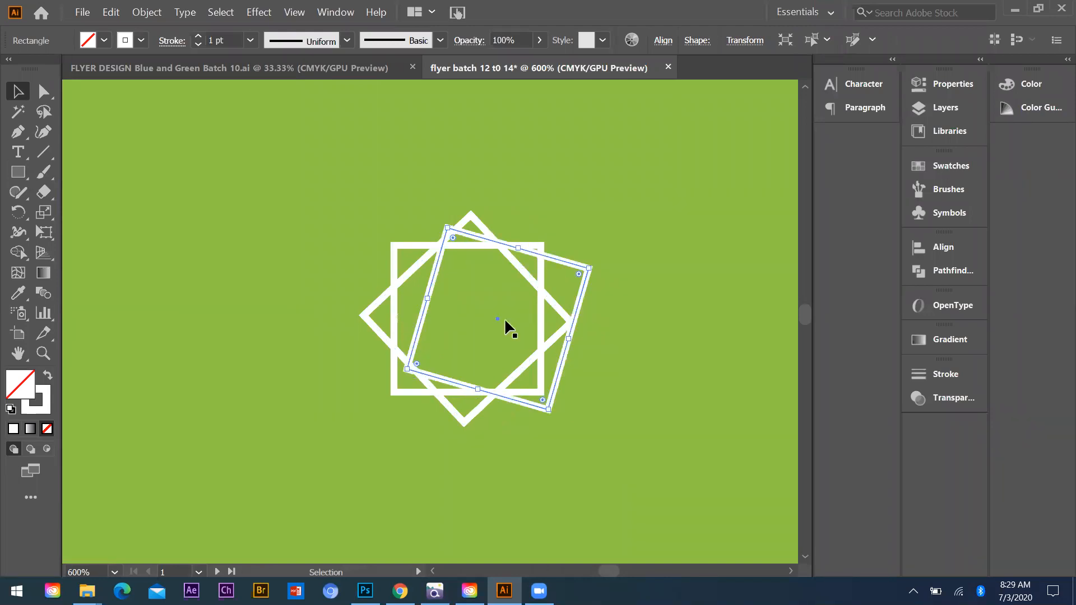
{"action": "mouse_move", "coordinate": [474, 319]}
{"action": "left_mouse_down"}
{"action": "mouse_move", "coordinate": [456, 315]}
{"action": "mouse_move", "coordinate": [470, 315]}
{"action": "left_mouse_up"}
{"action": "left_click_drag", "start_coordinate": [571, 265], "coordinate": [586, 325]}
{"action": "left_click", "coordinate": [440, 278]}
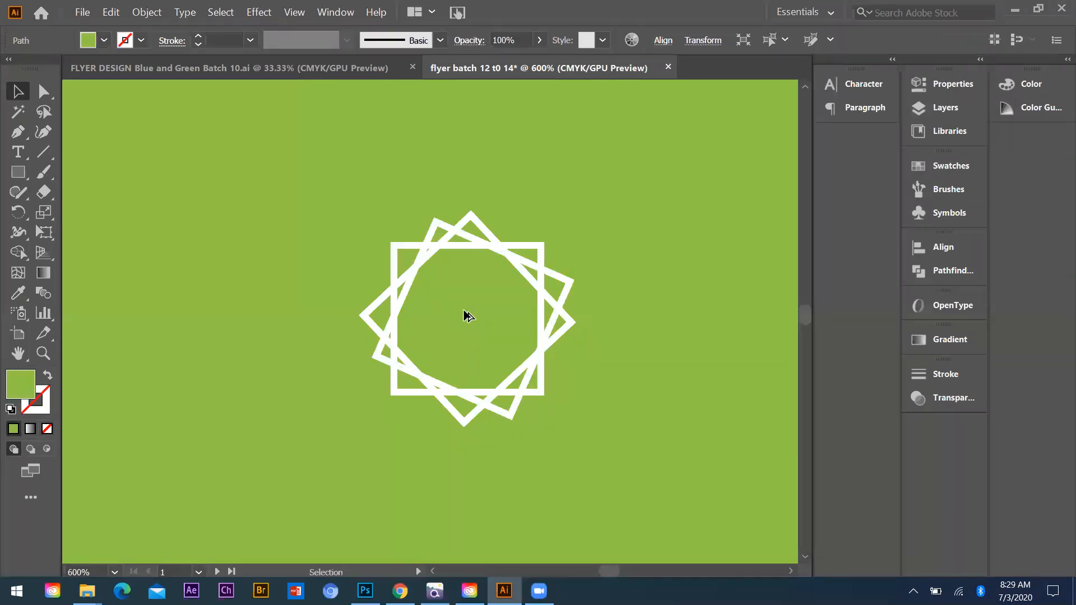
Step: Recolour the upright square's outline a darker green from the colour spectrum, leaving its fill at none
{"action": "scroll", "coordinate": [530, 305], "scroll_direction": "down", "scroll_amount": 2}
{"action": "left_click", "coordinate": [540, 308]}
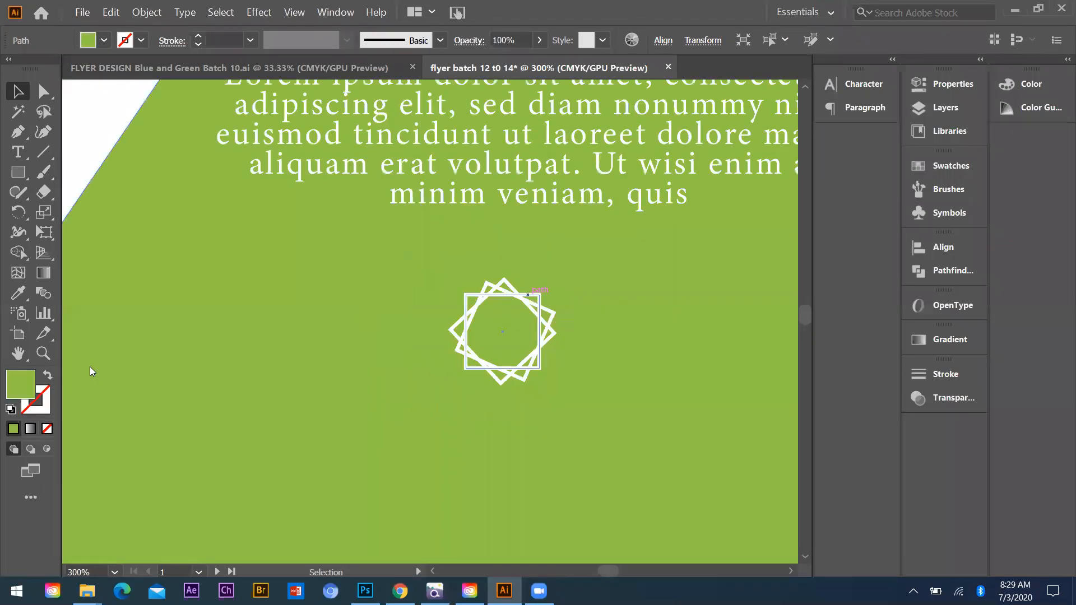
{"action": "left_click", "coordinate": [17, 429]}
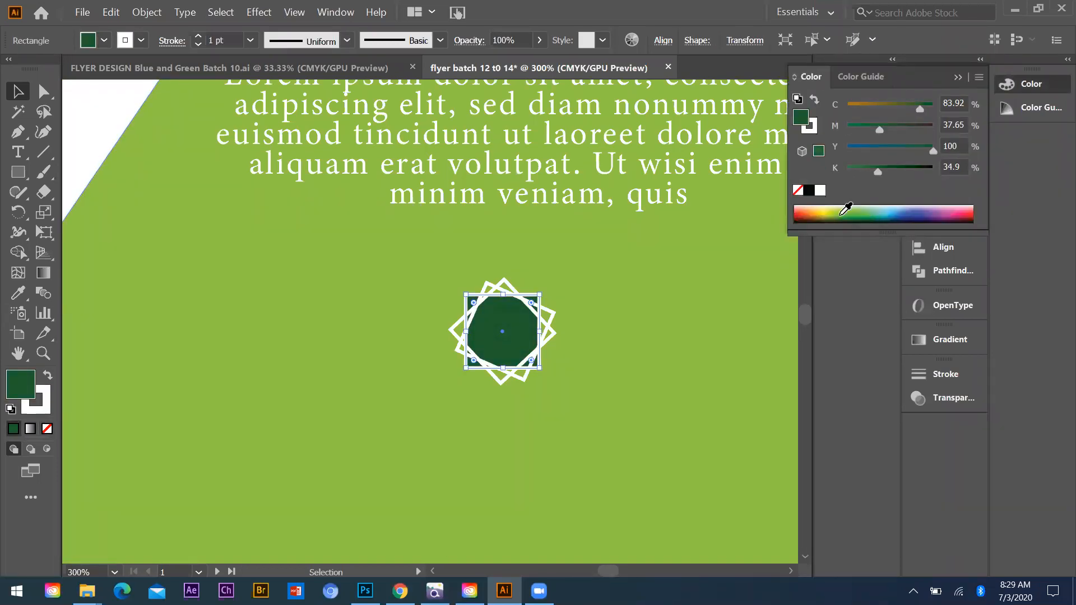
{"action": "left_click", "coordinate": [863, 213]}
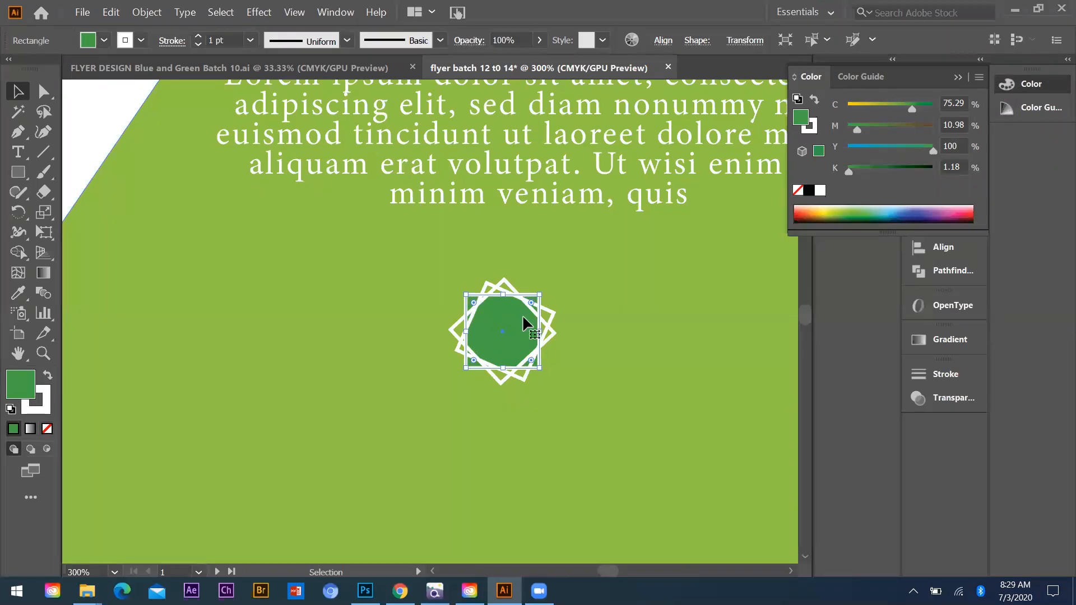
{"action": "left_click", "coordinate": [49, 378]}
{"action": "left_click", "coordinate": [48, 430]}
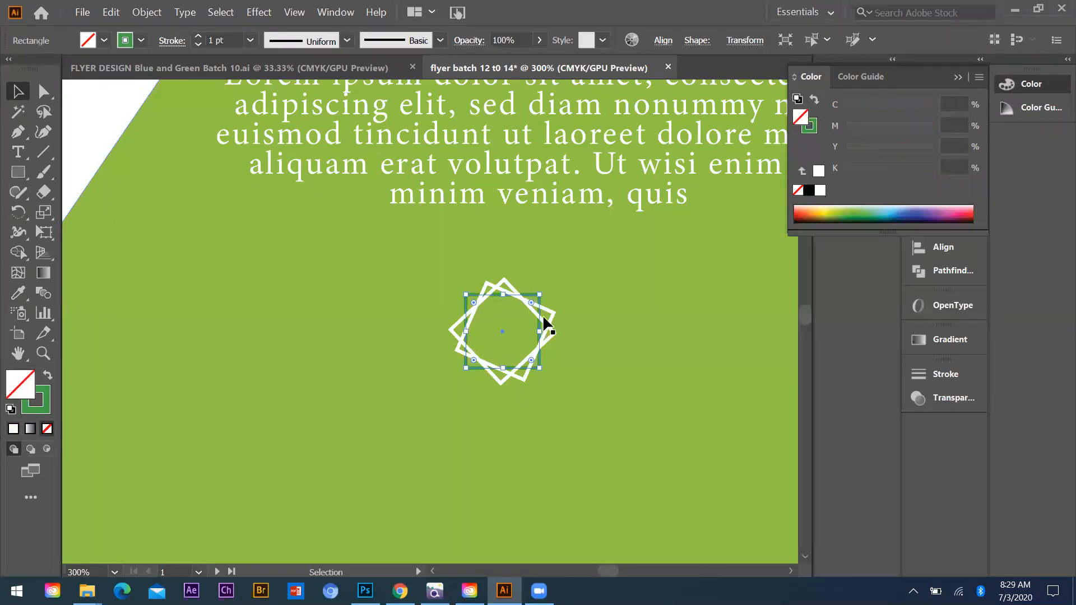
{"action": "left_click", "coordinate": [573, 350]}
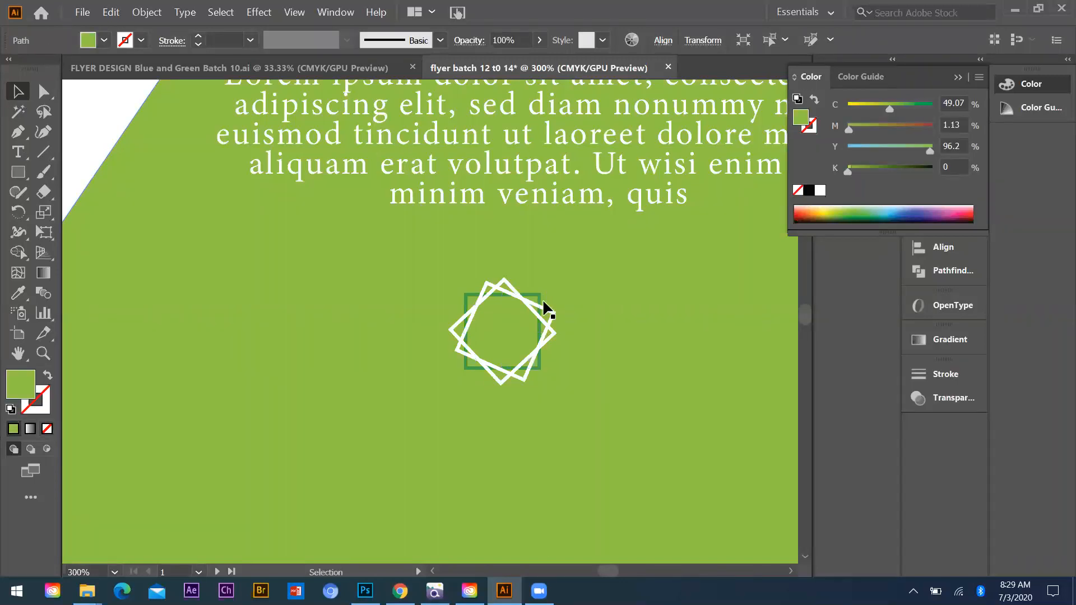
{"action": "scroll", "coordinate": [545, 302], "scroll_direction": "up", "scroll_amount": 2}
{"action": "key", "text": "a"}
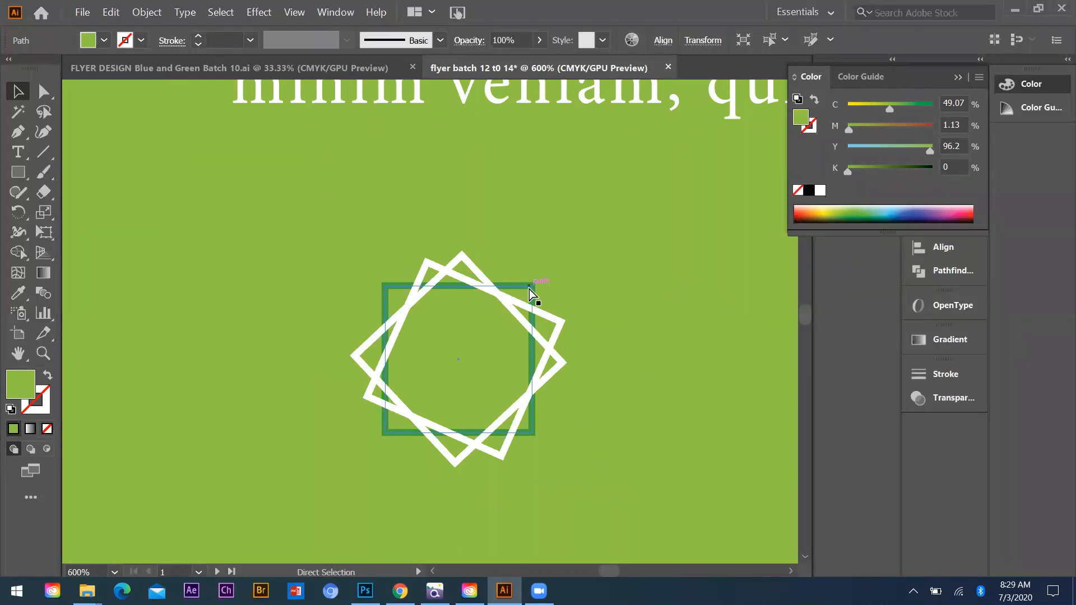
{"action": "key", "text": "ctrl+]"}
{"action": "key", "text": "ctrl+]"}
{"action": "key", "text": "ctrl+]"}
{"action": "key", "text": "ctrl+]"}
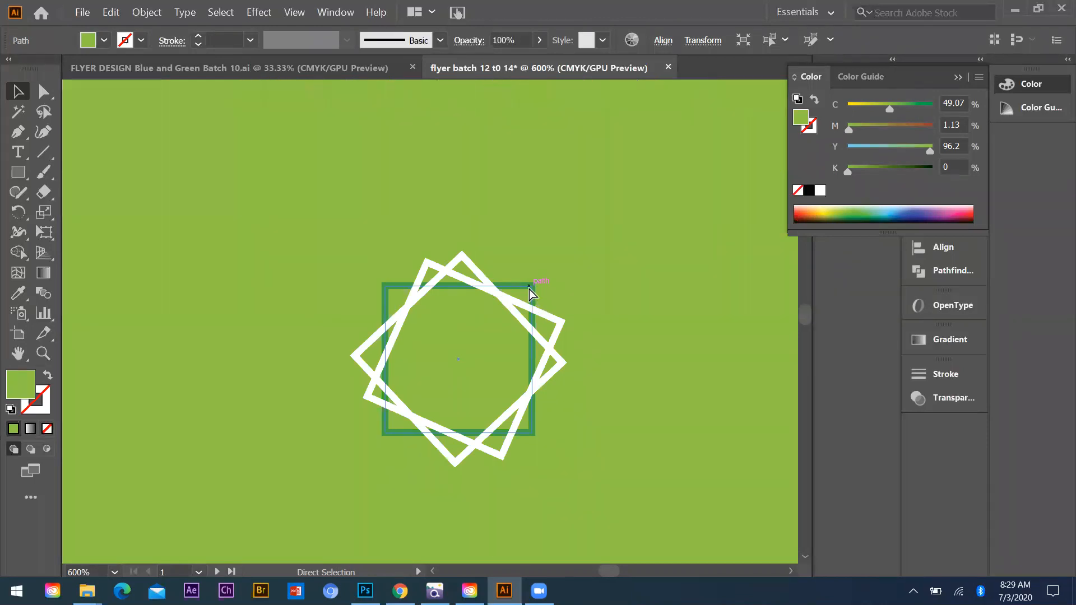
{"action": "key", "text": "ctrl+["}
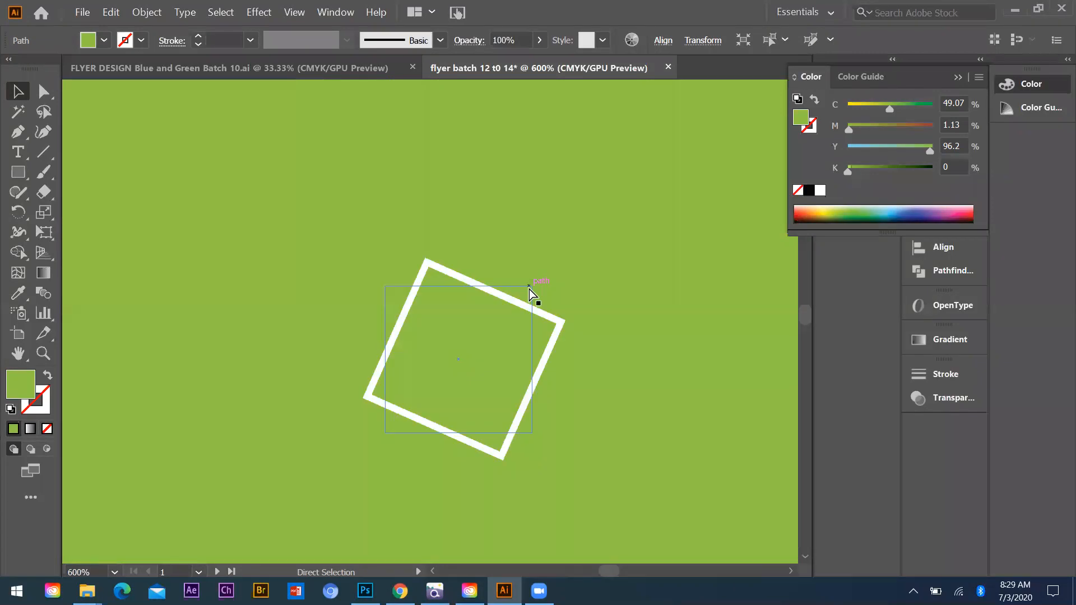
{"action": "key", "text": "ctrl+shift+["}
{"action": "key", "text": "v"}
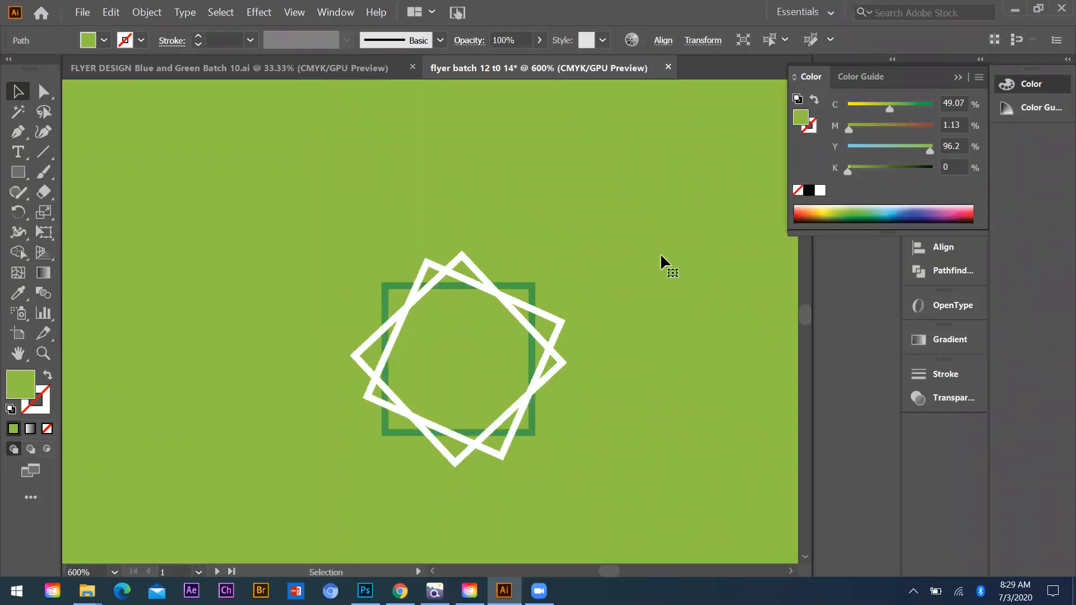
Step: Restack the dark green square so it sits between the two rotated white squares
{"action": "left_click", "coordinate": [522, 285]}
{"action": "key", "text": "ctrl+shift+bracketright"}
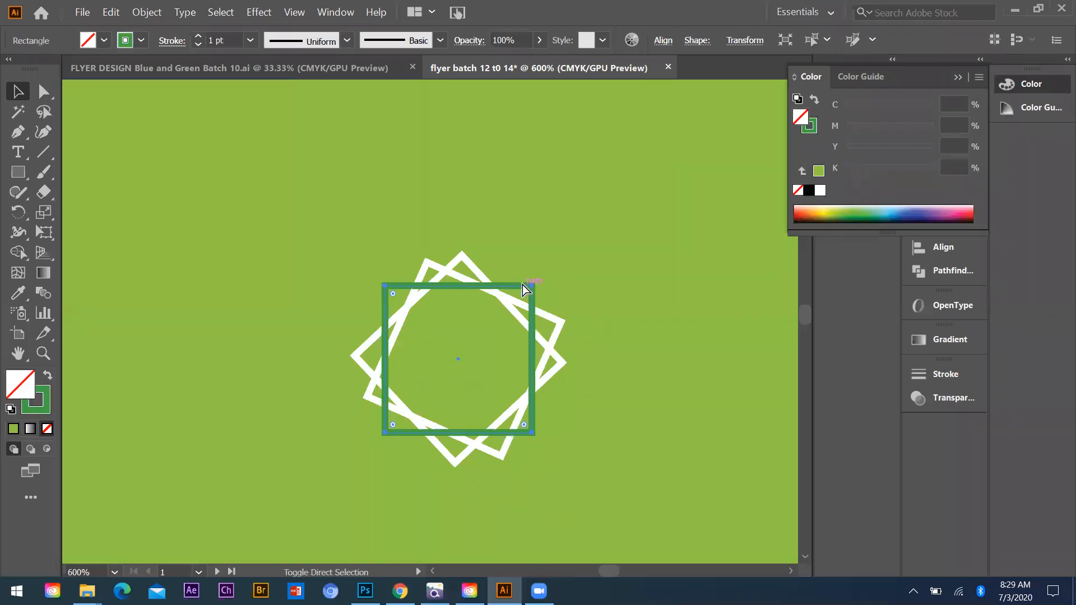
{"action": "key", "text": "ctrl+bracketleft"}
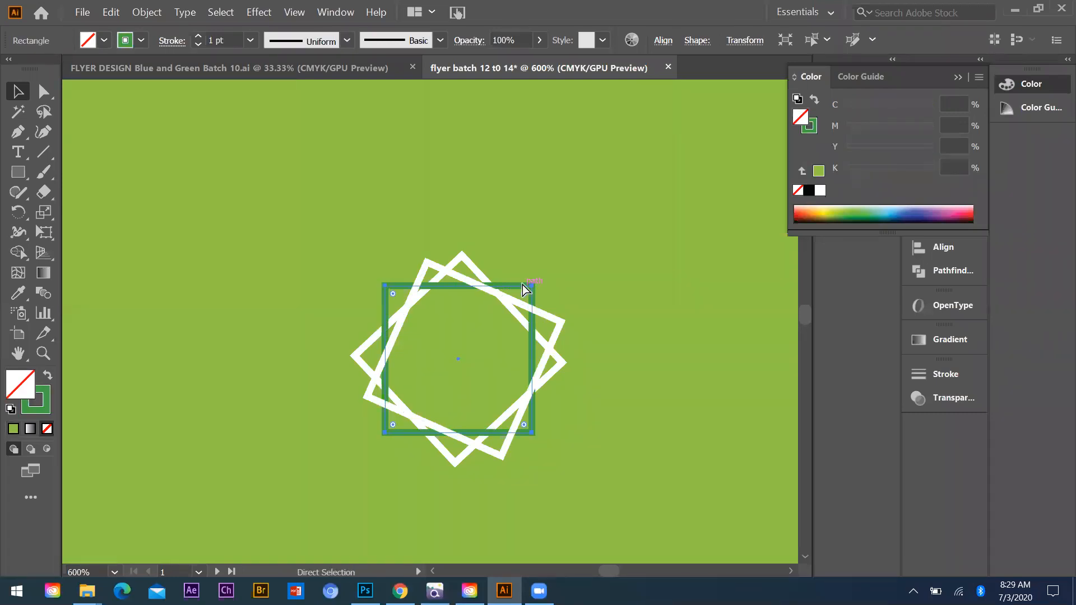
{"action": "left_click", "coordinate": [536, 364]}
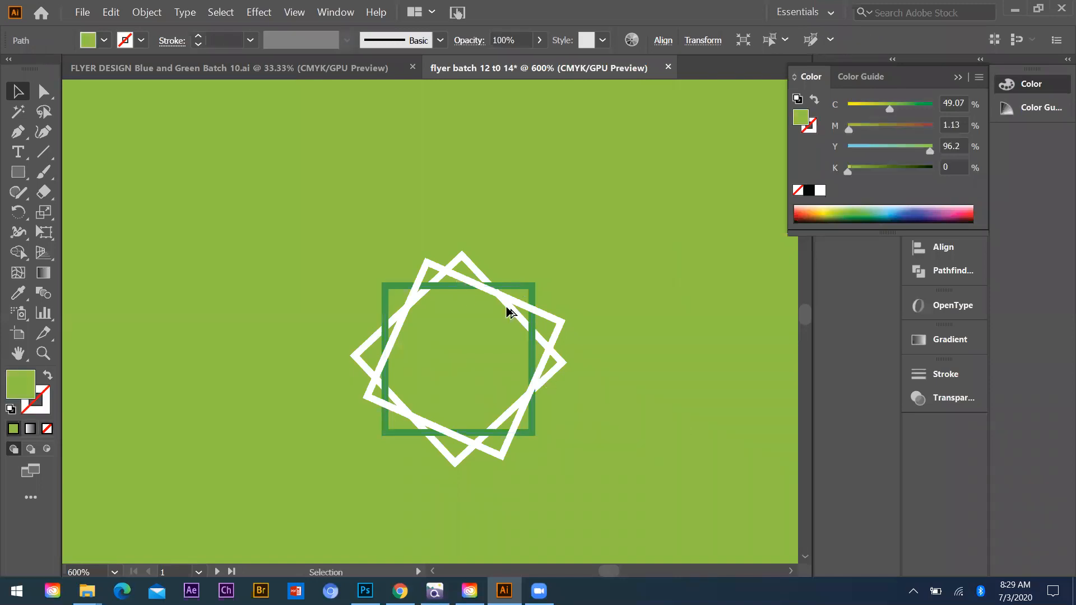
Step: Lock the green background panel so it cannot be selected or moved
{"action": "scroll", "coordinate": [507, 311], "scroll_direction": "down", "scroll_amount": 3}
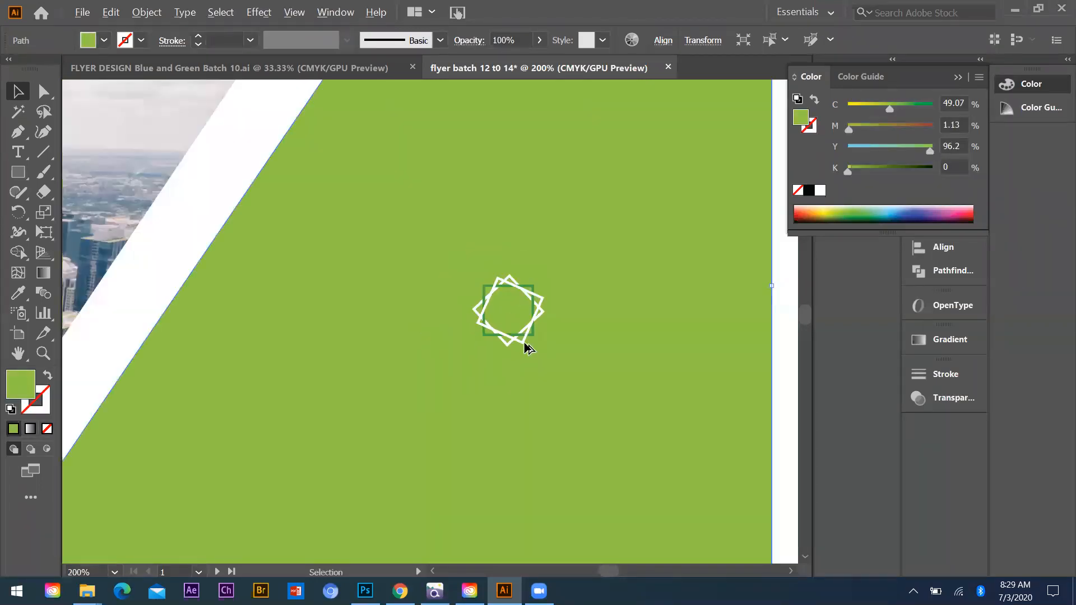
{"action": "scroll", "coordinate": [538, 325], "scroll_direction": "down", "scroll_amount": 1}
{"action": "scroll", "coordinate": [712, 316], "scroll_direction": "up", "scroll_amount": 1}
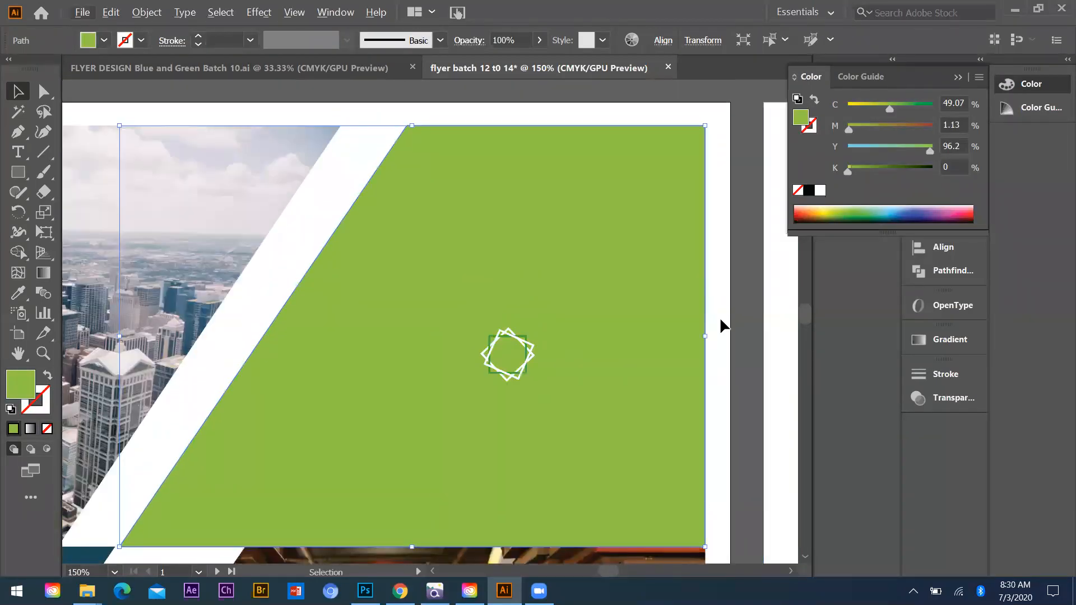
{"action": "left_click", "coordinate": [720, 325]}
{"action": "scroll", "coordinate": [507, 339], "scroll_direction": "down", "scroll_amount": 2}
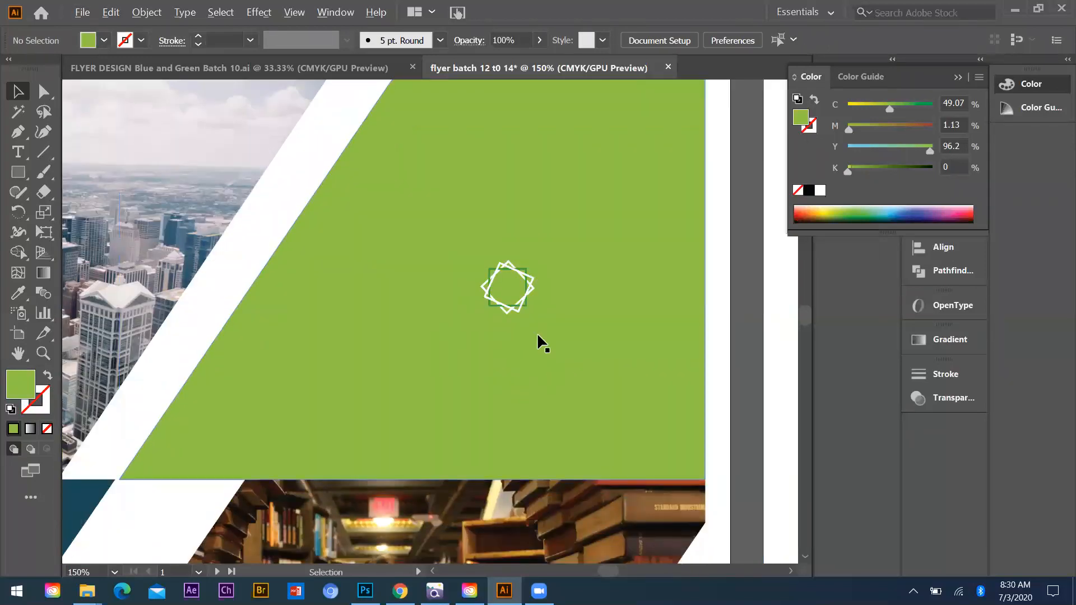
{"action": "scroll", "coordinate": [529, 343], "scroll_direction": "down", "scroll_amount": 3}
{"action": "scroll", "coordinate": [408, 218], "scroll_direction": "up", "scroll_amount": 4}
{"action": "left_click_drag", "start_coordinate": [486, 318], "coordinate": [493, 323]}
{"action": "key", "text": "ctrl+z"}
{"action": "scroll", "coordinate": [424, 320], "scroll_direction": "down", "scroll_amount": 1}
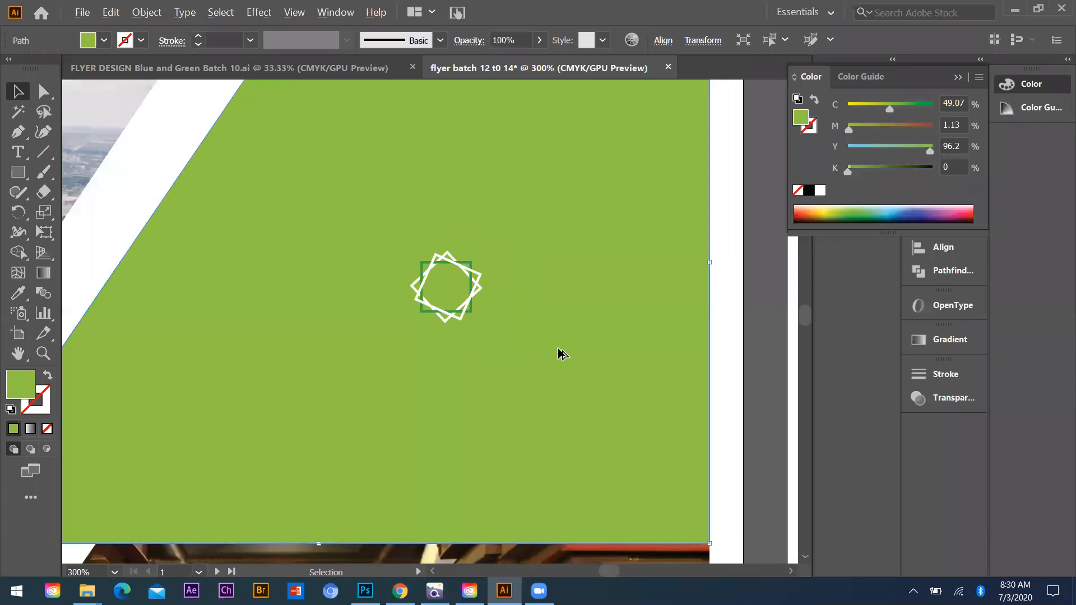
{"action": "scroll", "coordinate": [555, 349], "scroll_direction": "down", "scroll_amount": 3}
{"action": "key", "text": "ctrl+2"}
Step: Group the three outlined squares of the emblem, leaving the paragraph's text frame out of the group
{"action": "left_click_drag", "start_coordinate": [432, 274], "coordinate": [496, 335]}
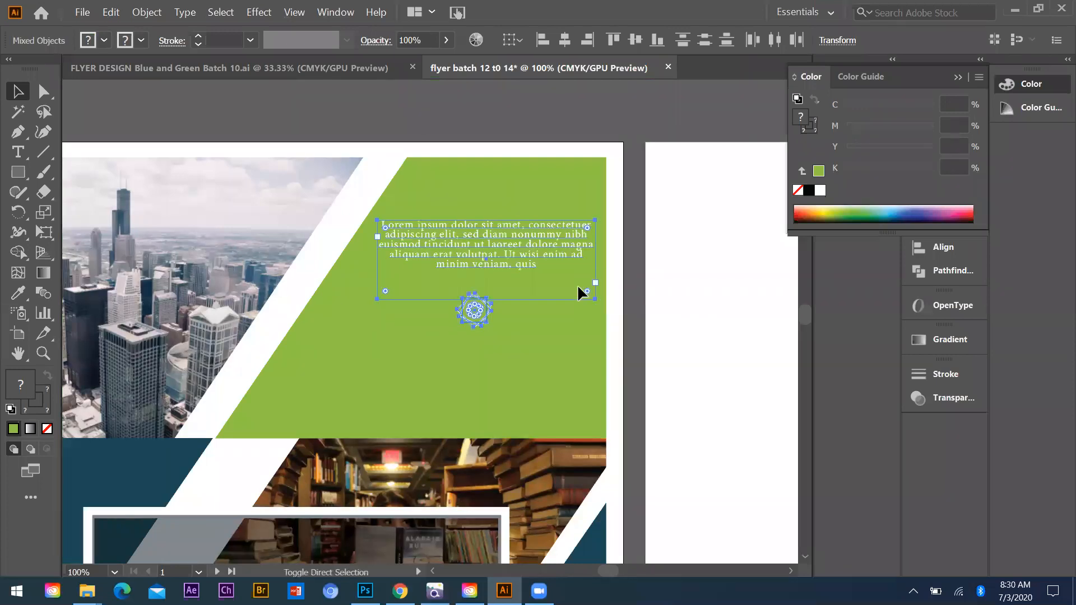
{"action": "left_click", "coordinate": [501, 312]}
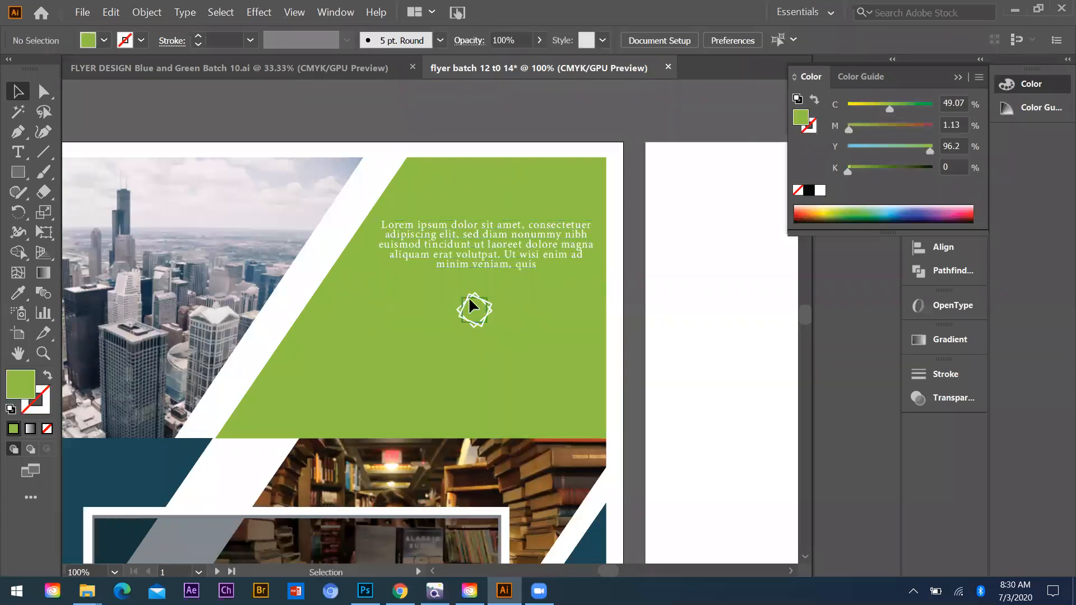
{"action": "scroll", "coordinate": [503, 312], "scroll_direction": "up", "scroll_amount": 1}
{"action": "left_click_drag", "start_coordinate": [480, 312], "coordinate": [446, 367]}
{"action": "key", "text": "ctrl+z"}
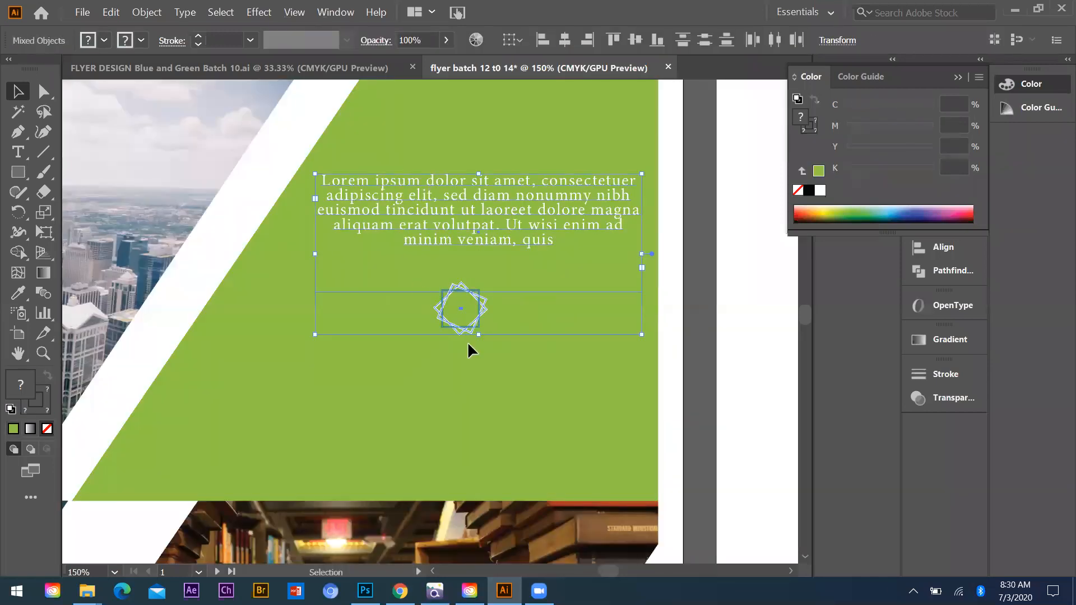
{"action": "key", "text": "a"}
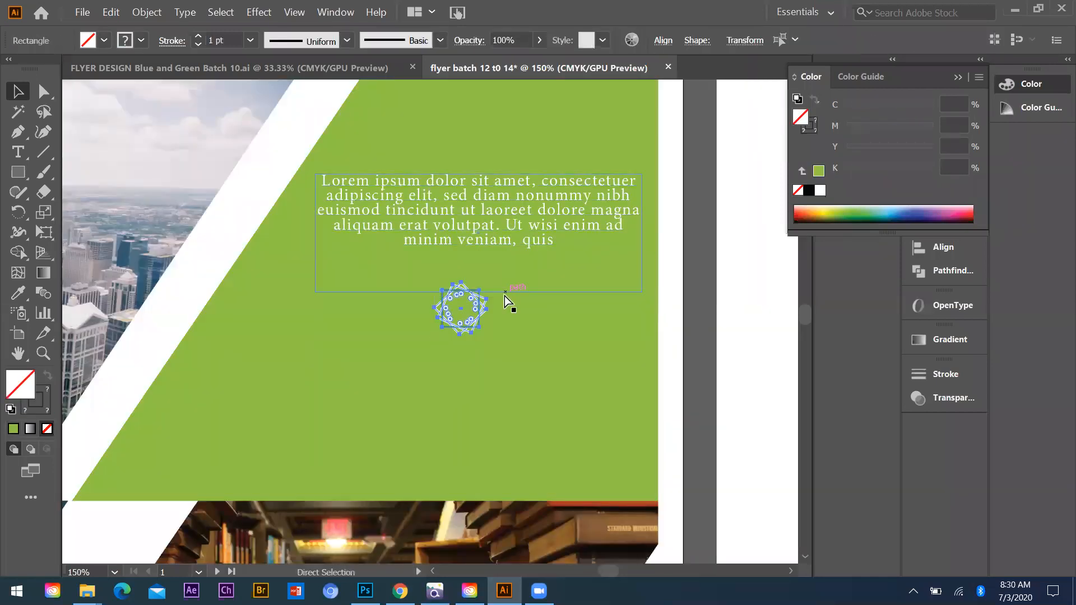
{"action": "key", "text": "ctrl+g"}
Step: Enlarge the emblem group slightly about its centre and move it up close beneath the white paragraph
{"action": "left_click_drag", "start_coordinate": [489, 336], "coordinate": [493, 341]}
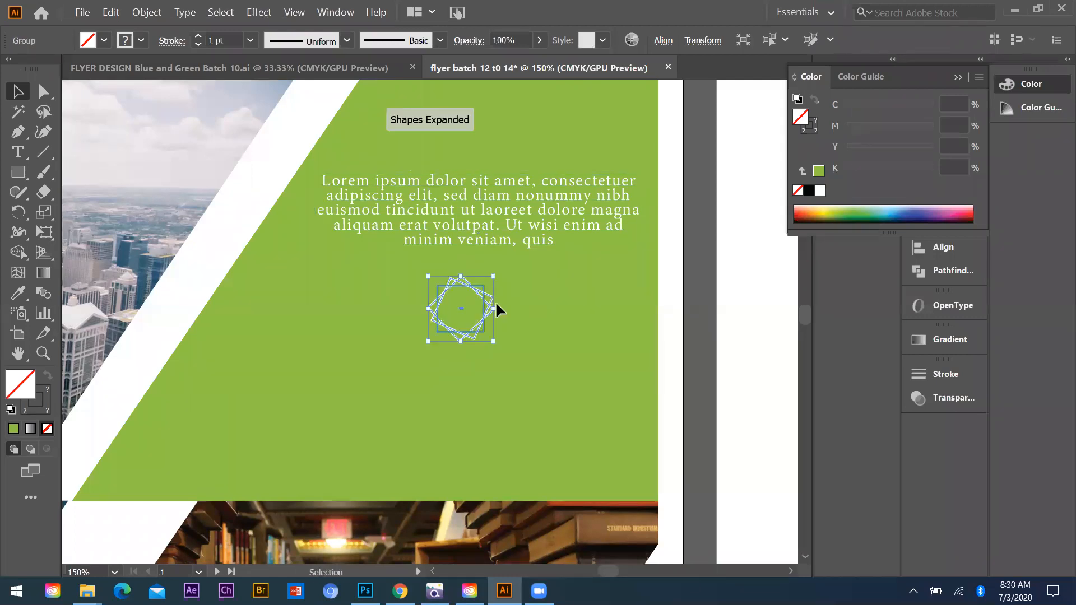
{"action": "left_click", "coordinate": [495, 301]}
{"action": "left_click_drag", "start_coordinate": [464, 284], "coordinate": [527, 328]}
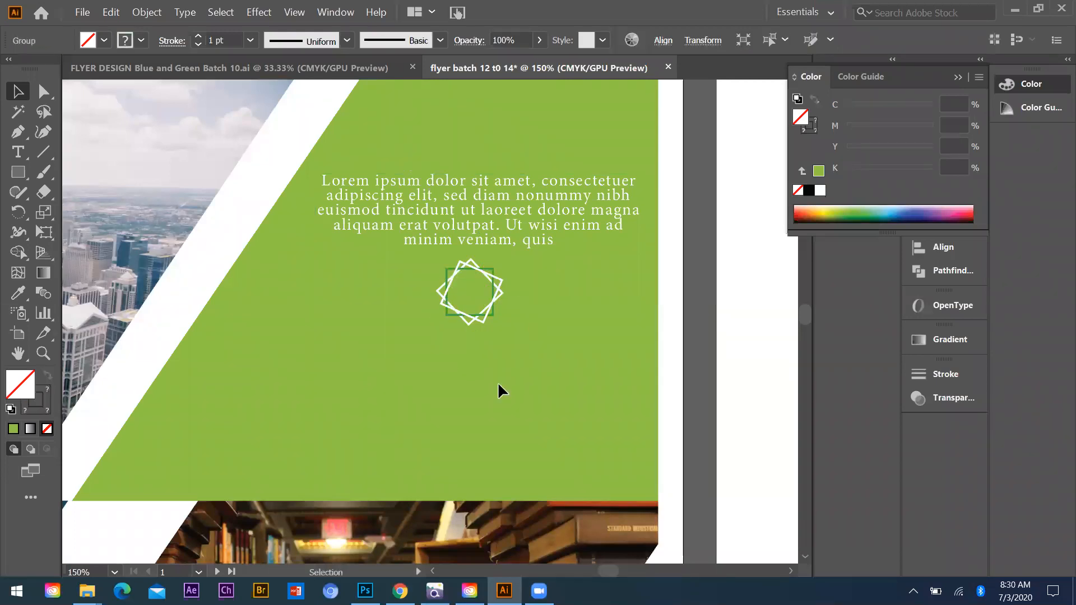
{"action": "left_click", "coordinate": [511, 340]}
Step: Add a wide area text frame on the green panel just below the emblem
{"action": "scroll", "coordinate": [504, 379], "scroll_direction": "down", "scroll_amount": 1}
{"action": "left_click", "coordinate": [19, 153]}
{"action": "scroll", "coordinate": [577, 336], "scroll_direction": "down", "scroll_amount": 1}
{"action": "left_click_drag", "start_coordinate": [438, 352], "coordinate": [582, 375]}
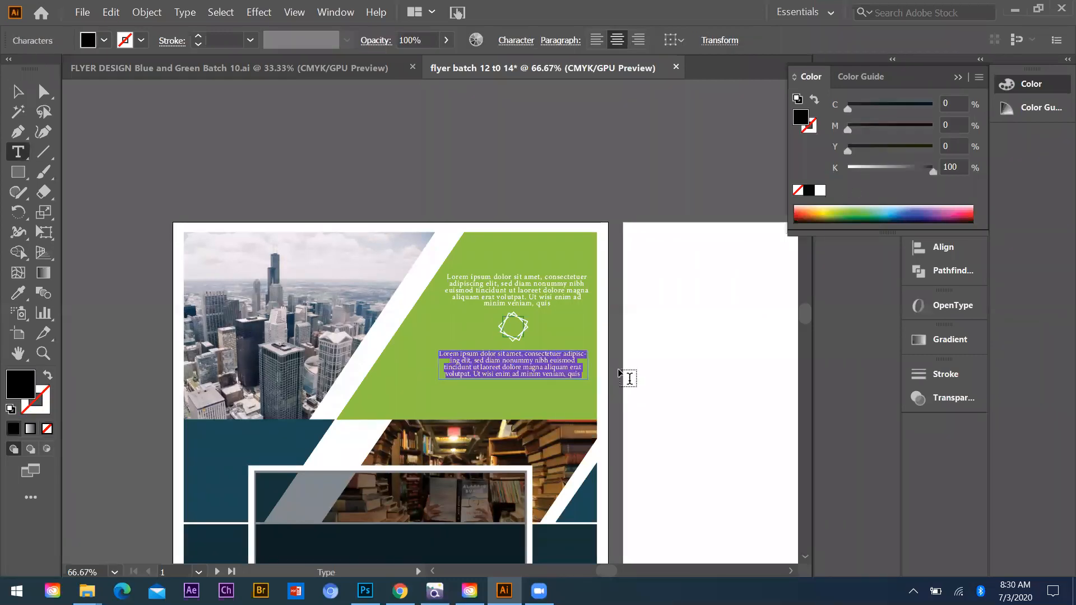
Step: Replace the new frame's placeholder text with "LWE" on one line and "Learning with Earning" on the line below
{"action": "type", "text": "LWQE"}
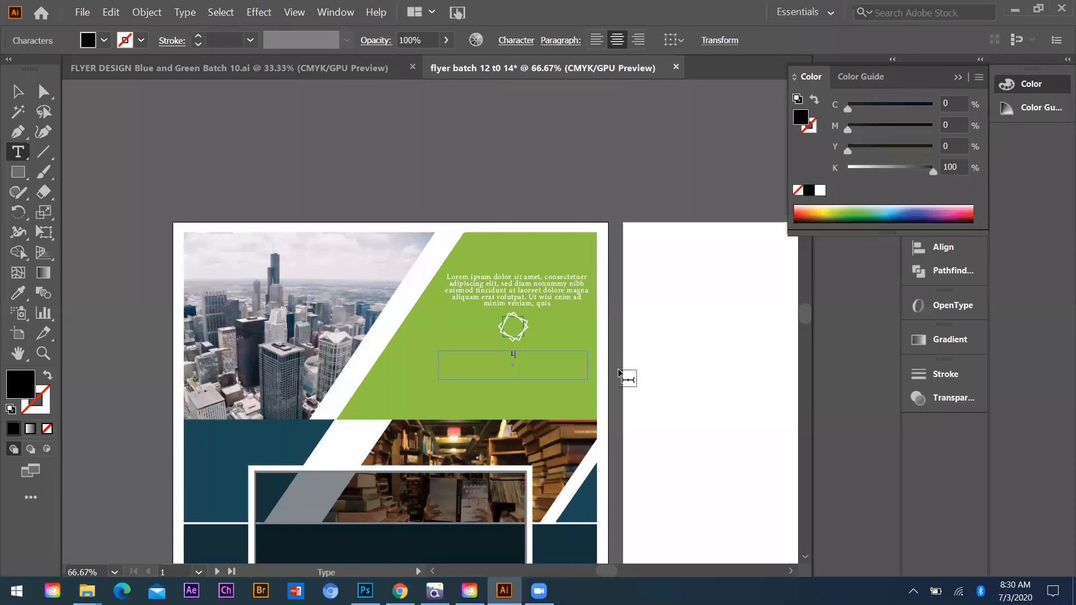
{"action": "key", "text": "BackSpace"}
{"action": "key", "text": "BackSpace"}
{"action": "type", "text": "E "}
{"action": "type", "text": "Le"}
{"action": "type", "text": "arning w"}
{"action": "type", "text": "ith E"}
{"action": "type", "text": "ar"}
{"action": "type", "text": "ning"}
Step: Select both lines of the "LWE Learning with Earning" text and open the character font settings for them
{"action": "left_click_drag", "start_coordinate": [547, 361], "coordinate": [489, 361]}
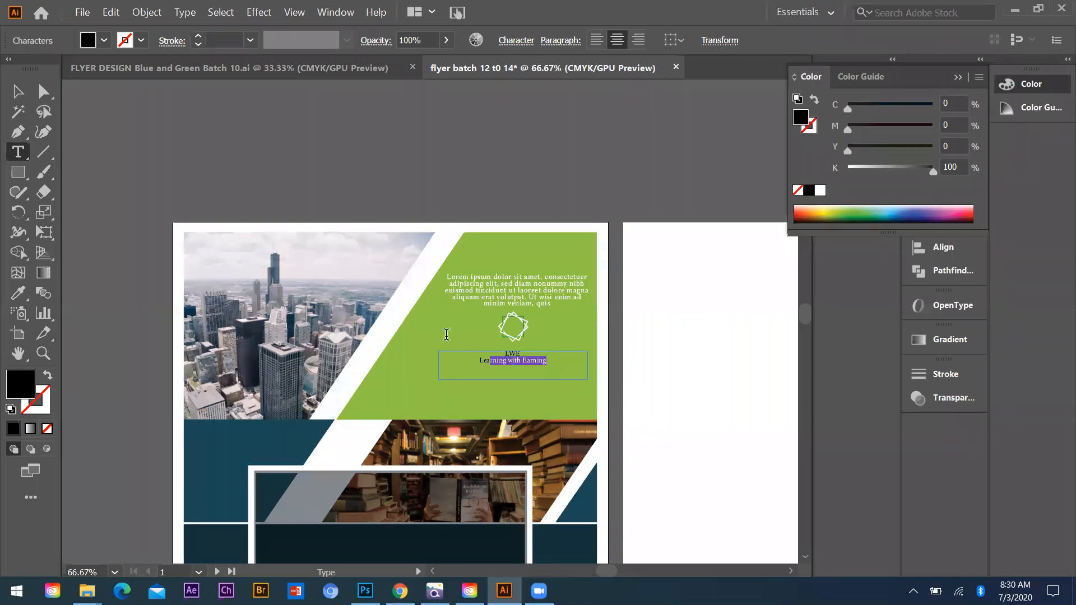
{"action": "key", "text": "ctrl+a"}
{"action": "key", "text": "ctrl+t"}
{"action": "left_click", "coordinate": [800, 106]}
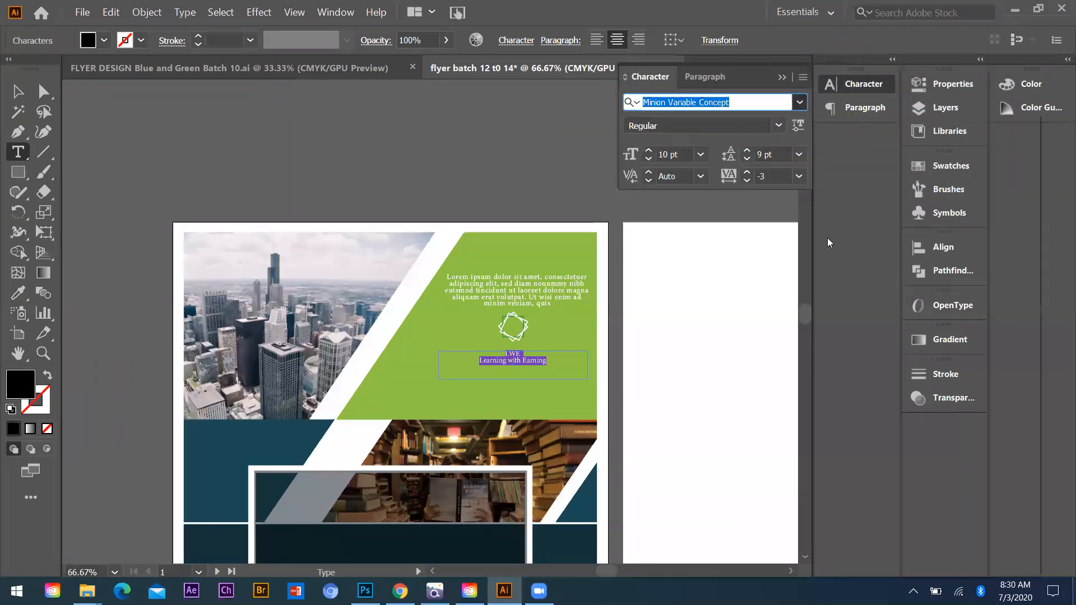
Step: Change the two-line LWE text to Myriad Pro and make only the LWE line Bold
{"action": "scroll", "coordinate": [519, 378], "scroll_direction": "up", "scroll_amount": 5}
{"action": "left_click_drag", "start_coordinate": [529, 238], "coordinate": [444, 236]}
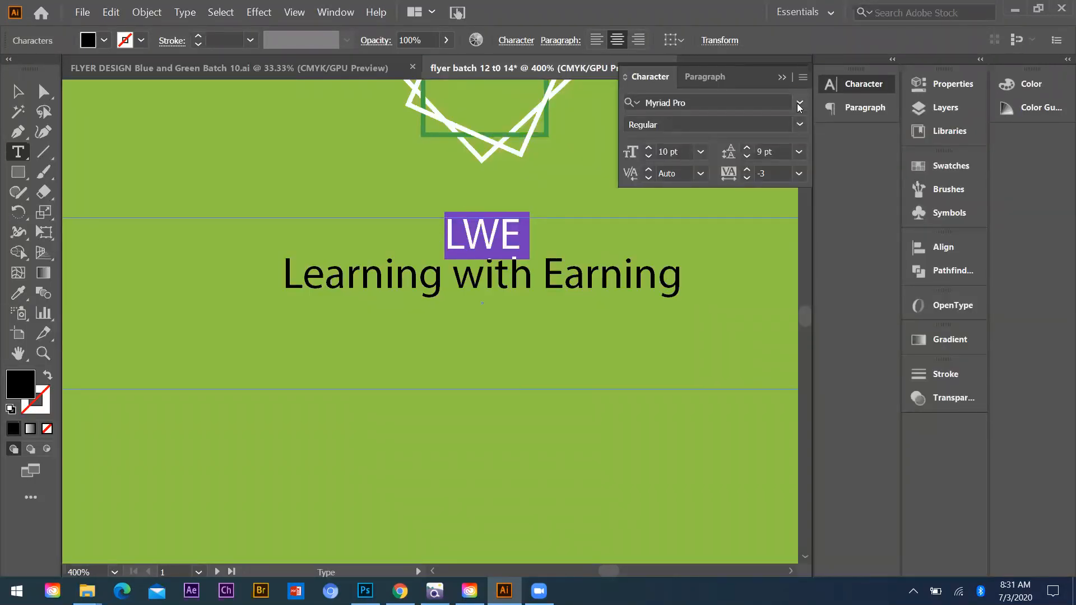
{"action": "left_click", "coordinate": [800, 125]}
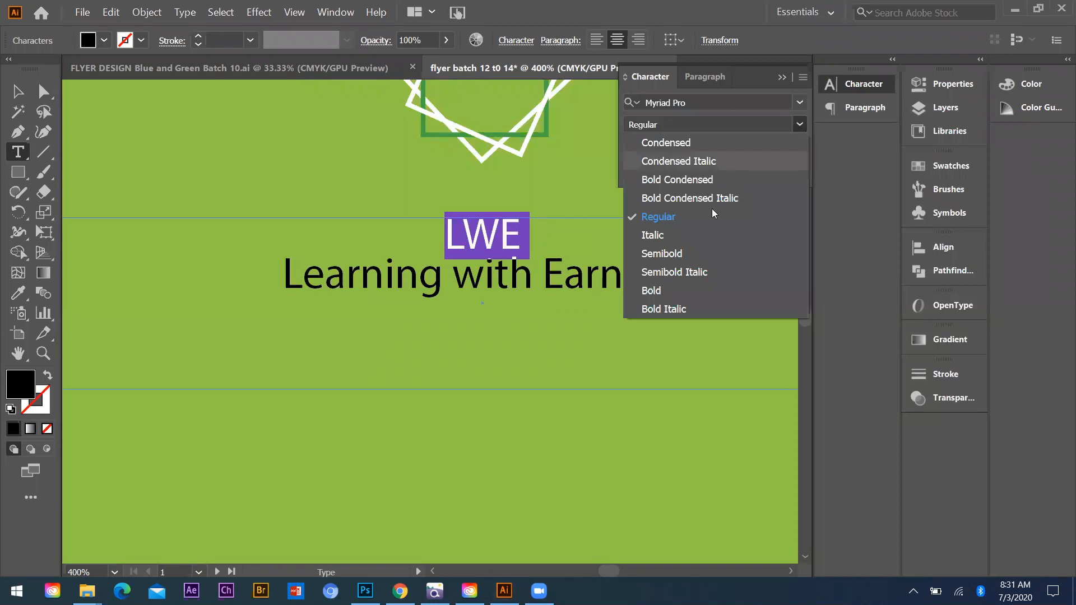
{"action": "left_click", "coordinate": [672, 290]}
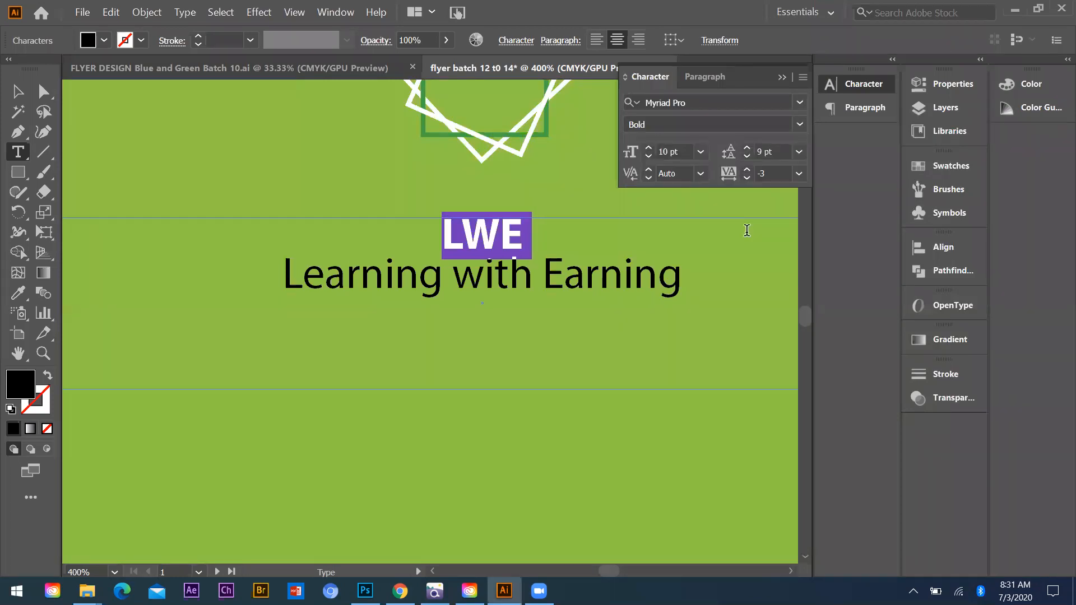
Step: Set the font size of both lines, LWE and Learning with Earning, to 18 pt
{"action": "triple_click", "coordinate": [231, 297]}
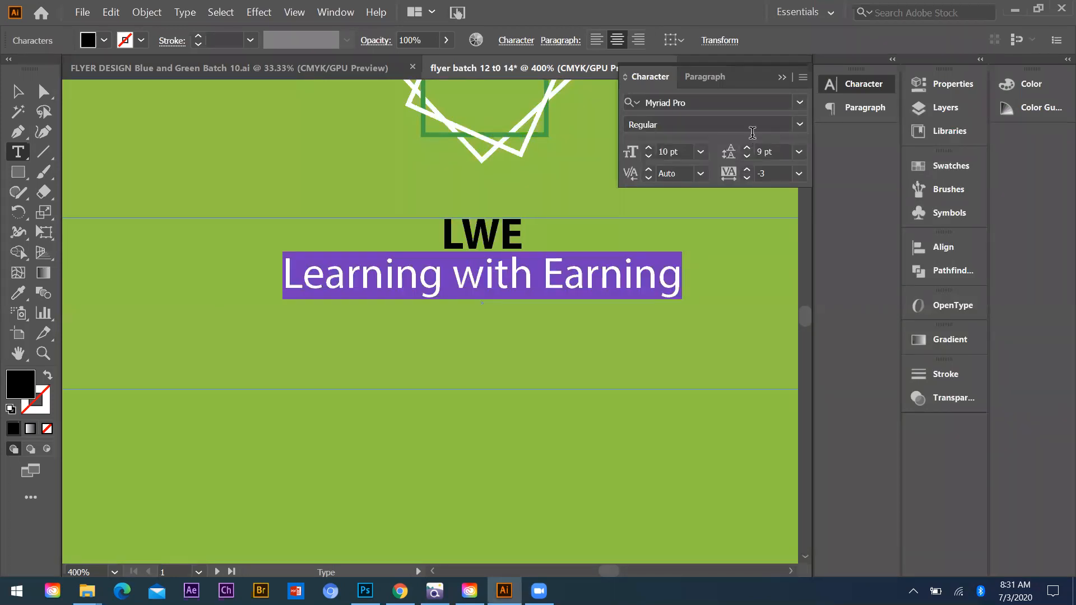
{"action": "left_click_drag", "start_coordinate": [439, 238], "coordinate": [728, 295]}
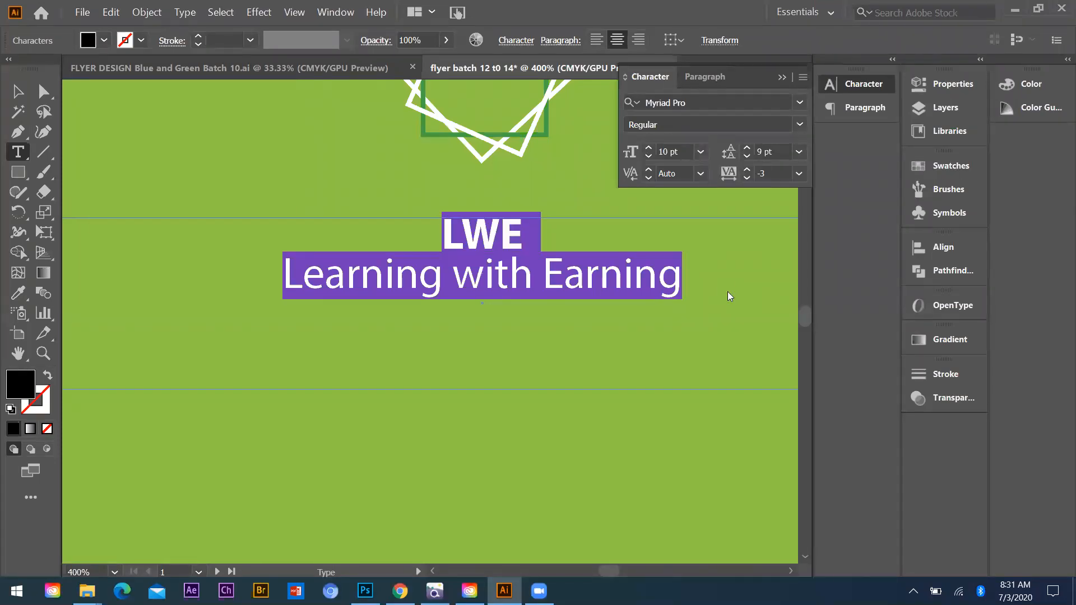
{"action": "left_click", "coordinate": [700, 151]}
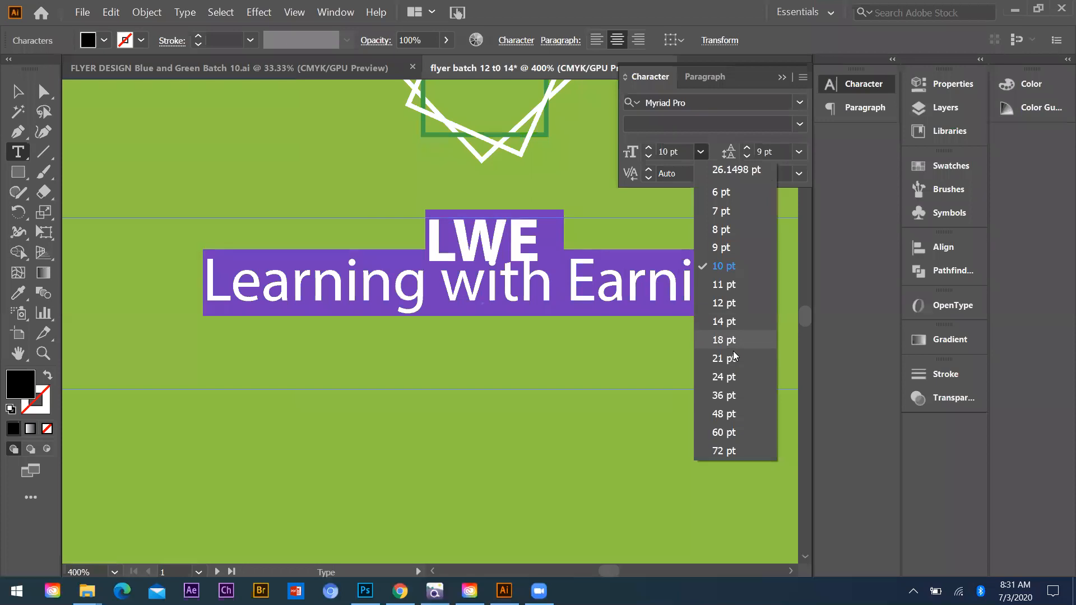
{"action": "left_click", "coordinate": [731, 344]}
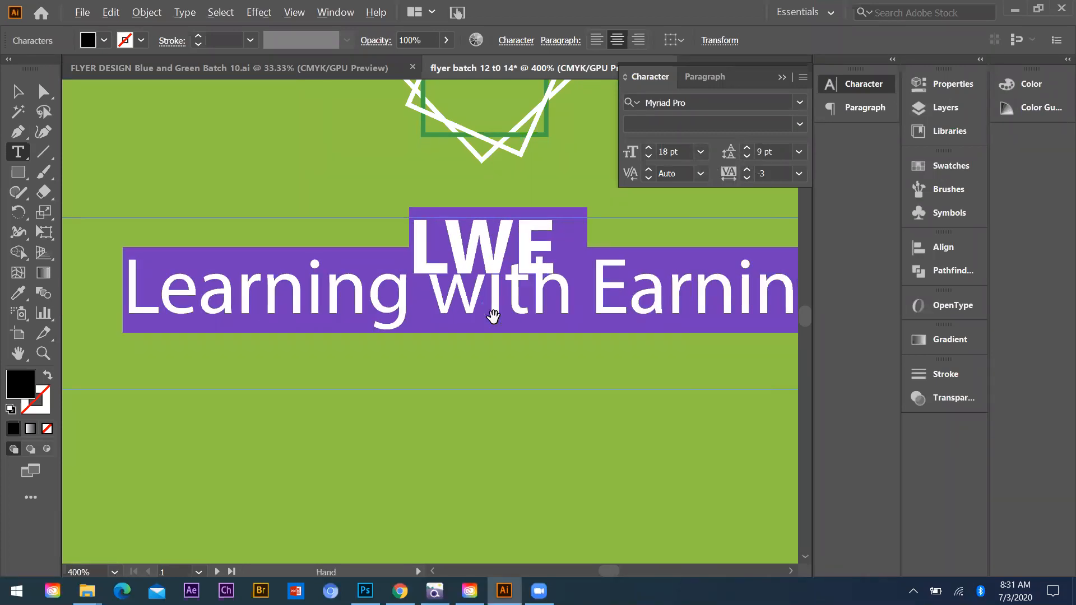
{"action": "key", "text": "ctrl+minus"}
{"action": "key", "text": "ctrl+minus"}
{"action": "key", "text": "ctrl+minus"}
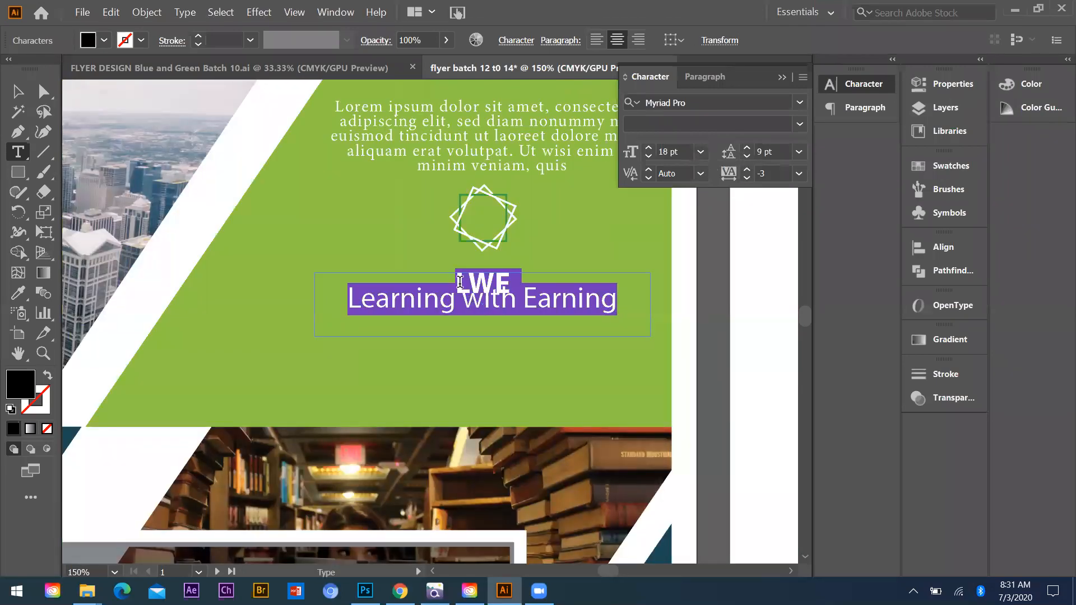
Step: Increase the leading of the two-line LWE text to 17 pt and finish the text editing
{"action": "key", "text": "alt+Down"}
{"action": "key", "text": "alt+Down"}
{"action": "key", "text": "alt+Down"}
{"action": "key", "text": "alt+Down"}
{"action": "key", "text": "alt+Down"}
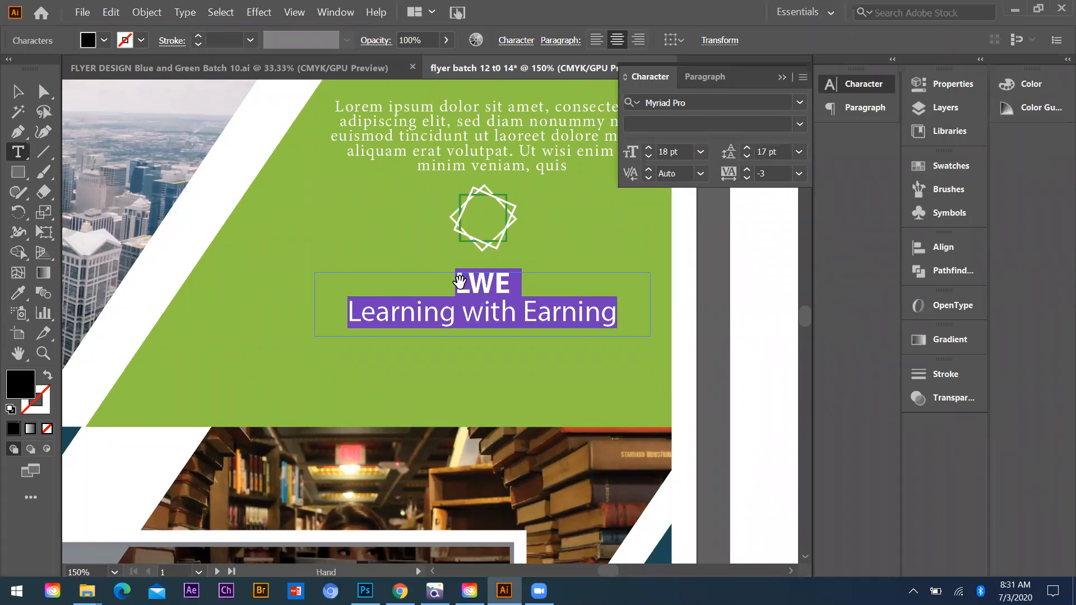
{"action": "key", "text": "alt+Up"}
{"action": "key", "text": "Escape"}
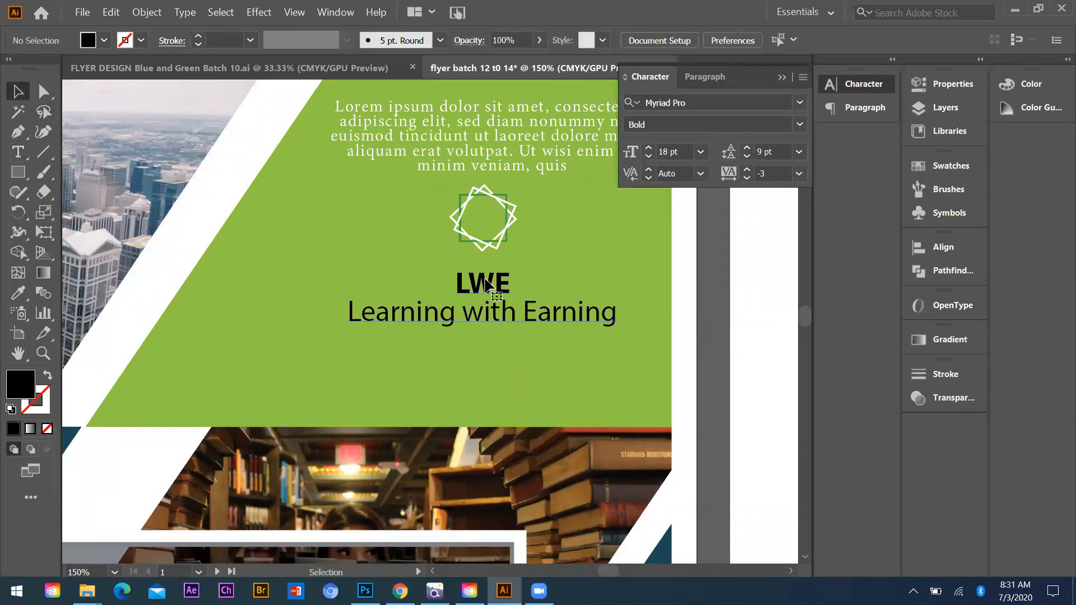
Step: Colour the LWE text block white by sampling the flyer's white border, and move it slightly up towards the logo
{"action": "left_click", "coordinate": [485, 283]}
{"action": "key", "text": "i"}
{"action": "left_click", "coordinate": [684, 314]}
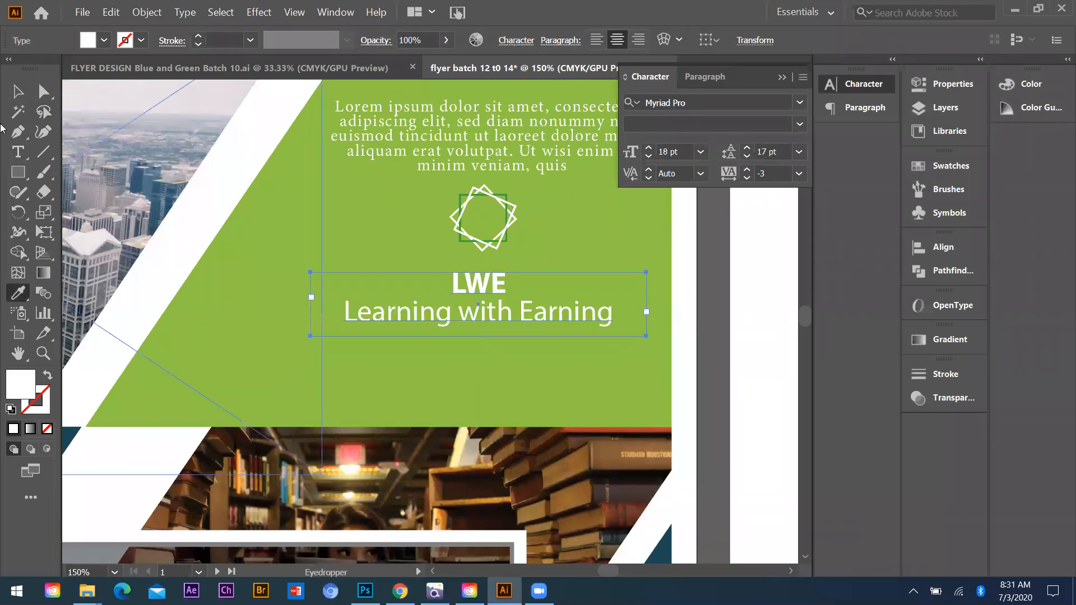
{"action": "key", "text": "v"}
{"action": "left_click_drag", "start_coordinate": [486, 278], "coordinate": [488, 270]}
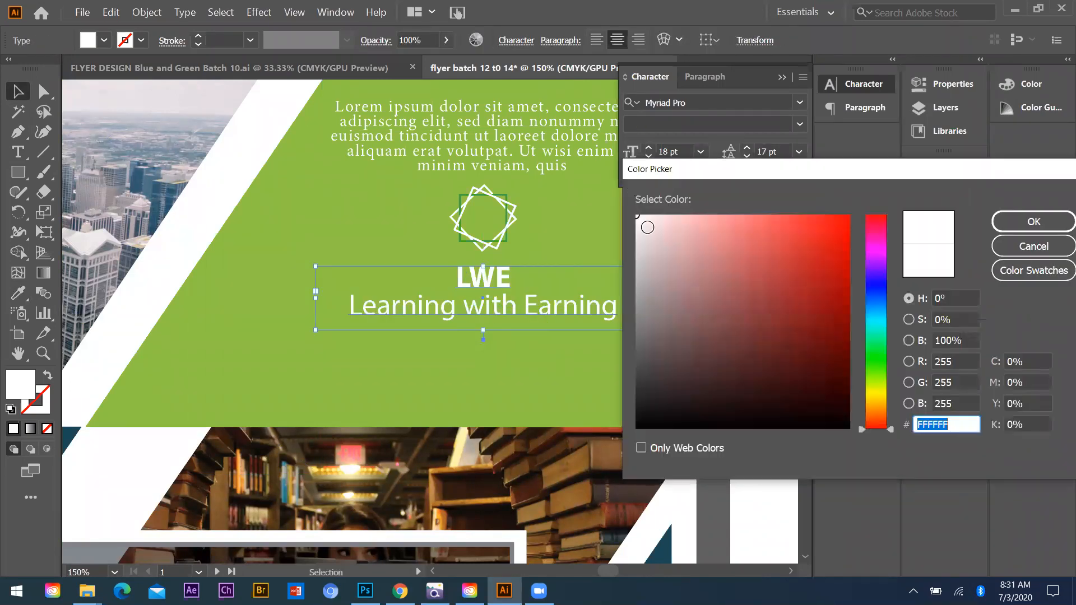
Step: Try a light grey fill, C9C7C7, on the LWE text block and undo it
{"action": "left_click", "coordinate": [641, 240]}
{"action": "left_click", "coordinate": [1010, 225]}
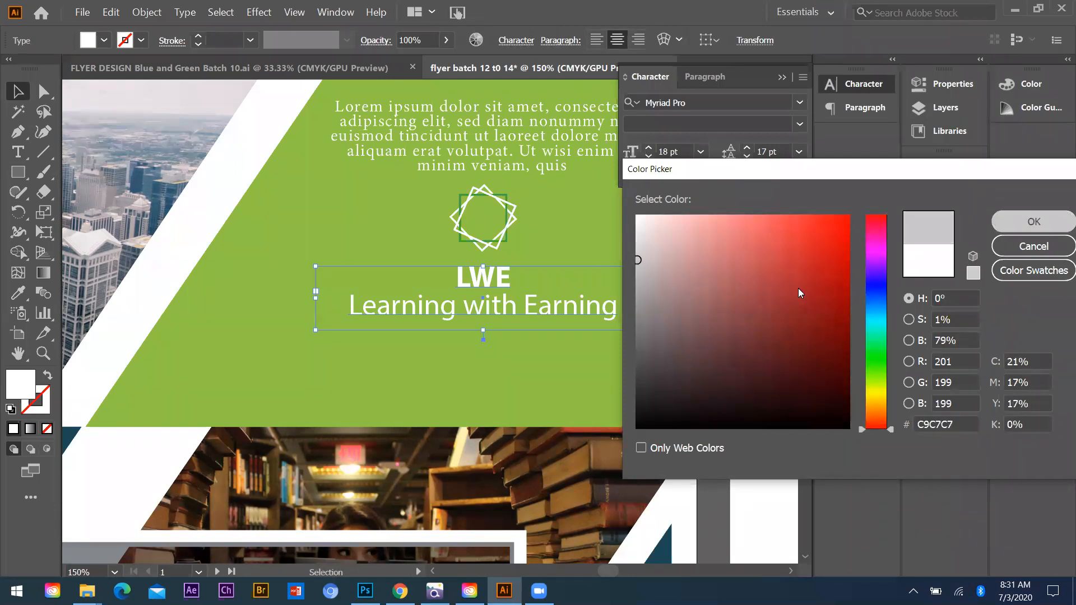
{"action": "key", "text": "ctrl+z"}
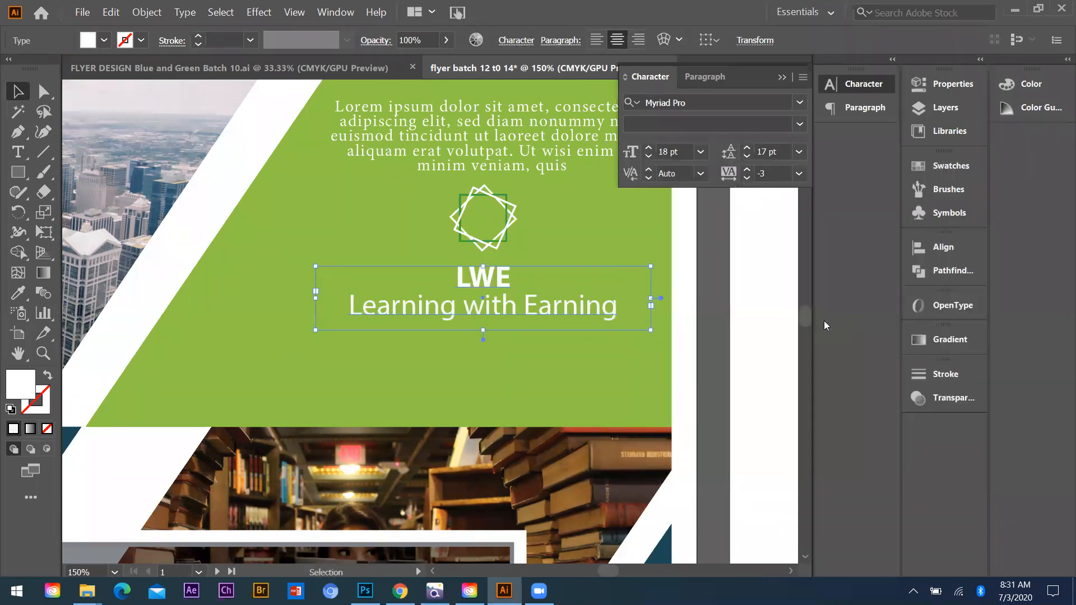
{"action": "key", "text": "ctrl+shift+a"}
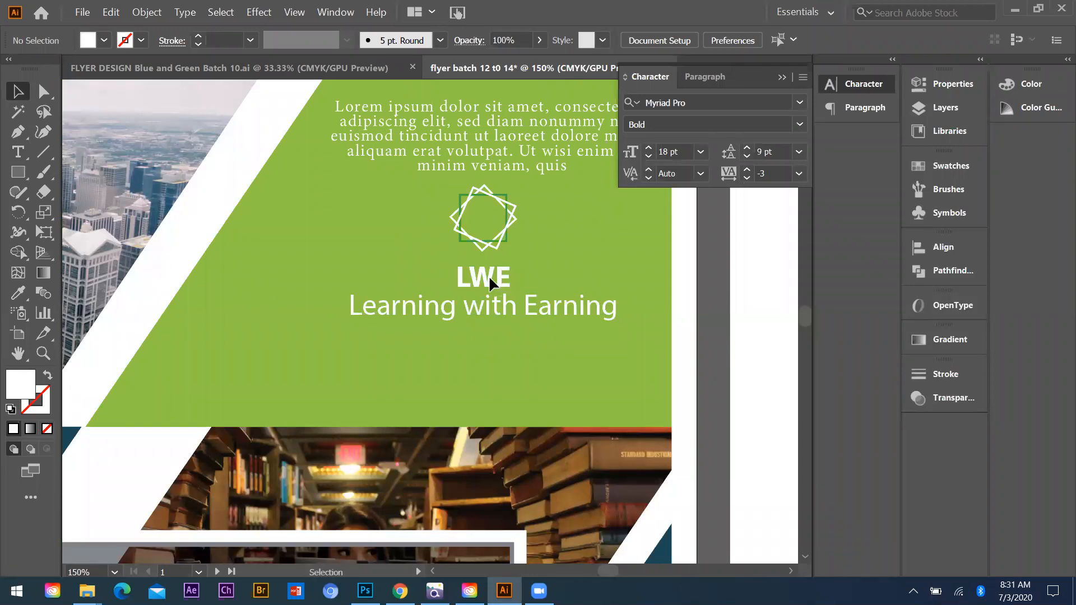
Step: Shift the LWE text block about 0.6 mm left beneath the logo
{"action": "left_click_drag", "start_coordinate": [489, 275], "coordinate": [486, 276]}
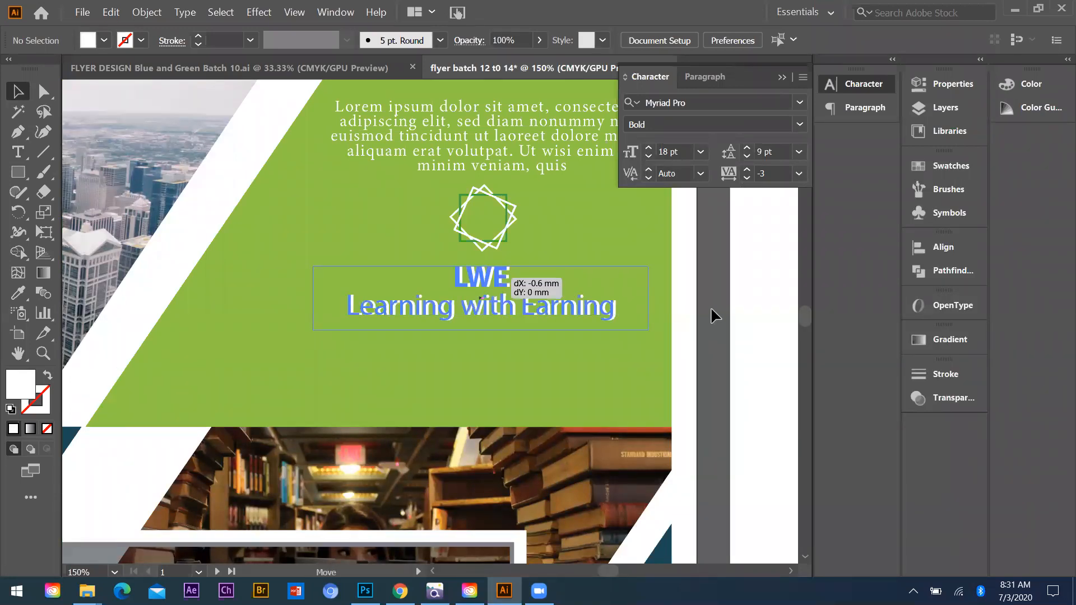
{"action": "scroll", "coordinate": [553, 325], "scroll_direction": "down", "scroll_amount": 2}
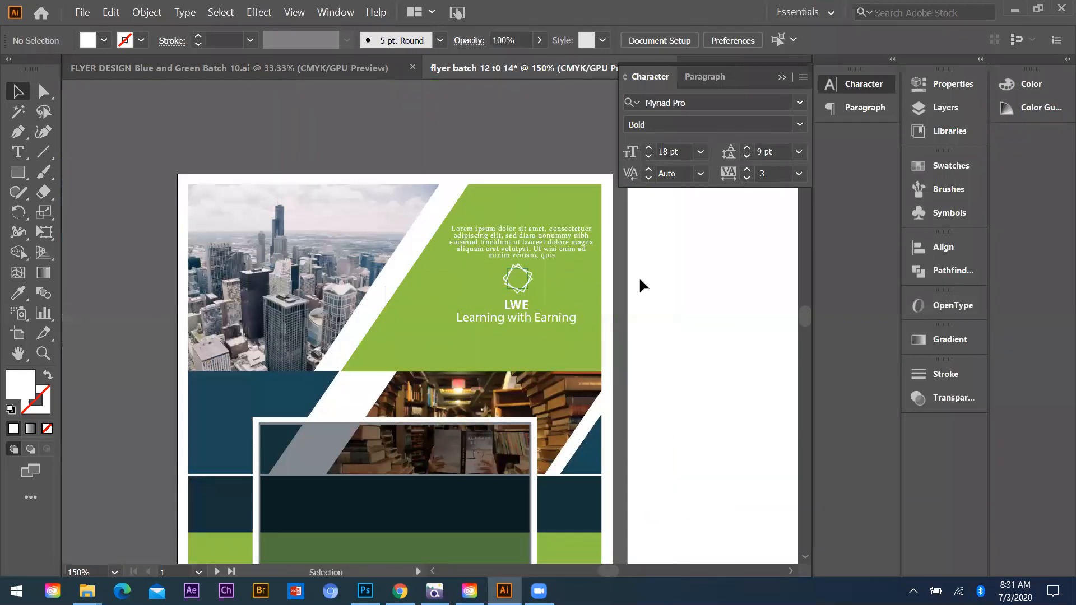
{"action": "scroll", "coordinate": [641, 283], "scroll_direction": "down", "scroll_amount": 3}
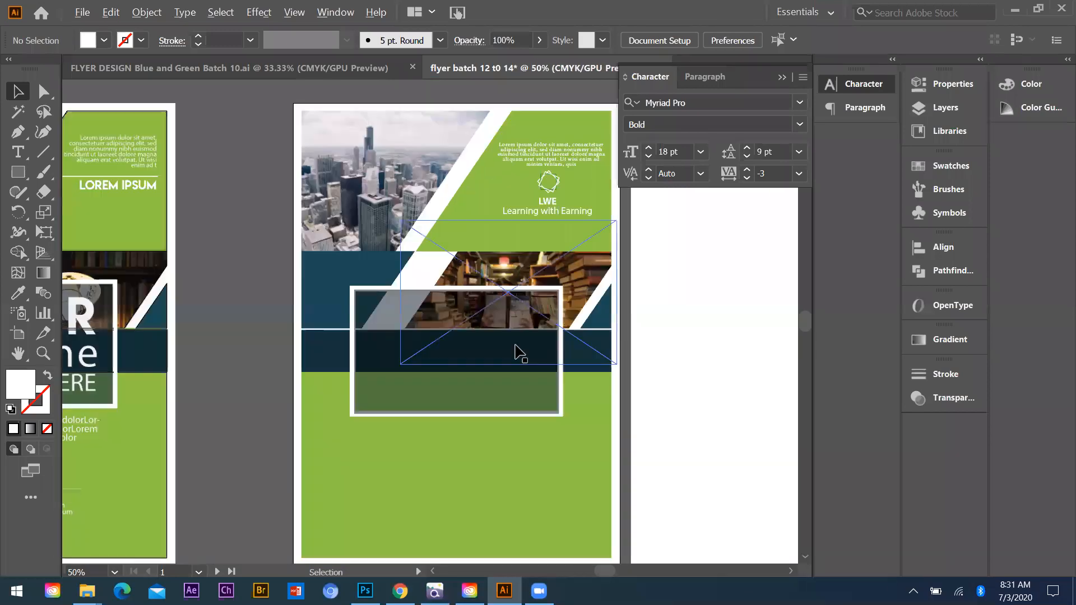
{"action": "scroll", "coordinate": [521, 353], "scroll_direction": "down", "scroll_amount": 3}
{"action": "scroll", "coordinate": [495, 353], "scroll_direction": "up", "scroll_amount": 3}
{"action": "scroll", "coordinate": [517, 345], "scroll_direction": "down", "scroll_amount": 1}
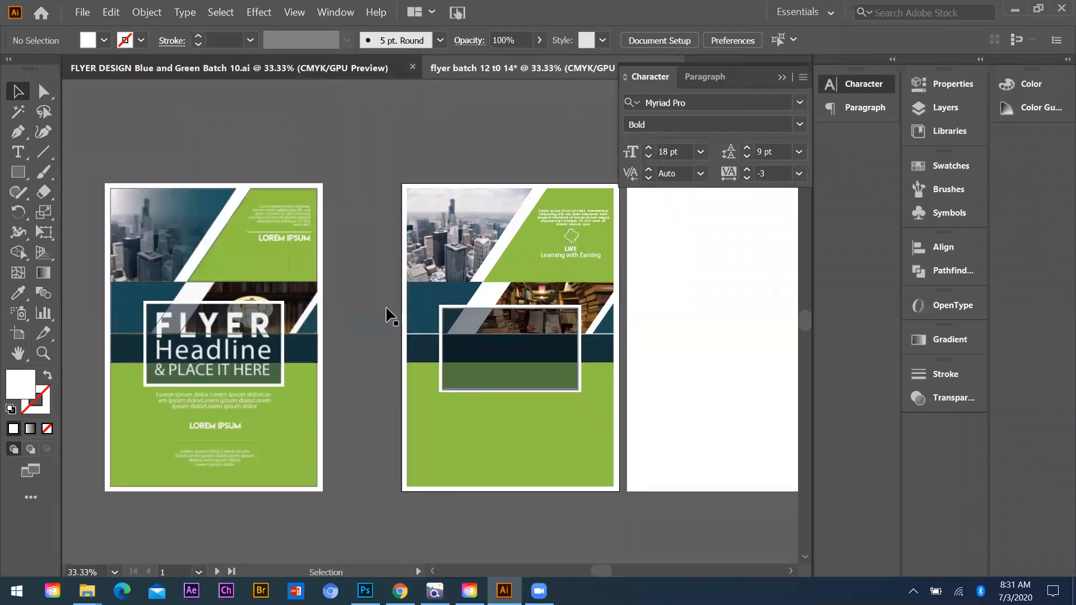
Step: Copy the headline, body texts, LOREM IPSUM subtitle and divider line from the Batch 10 flyer into the batch 12 to 14 flyer document
{"action": "left_click", "coordinate": [336, 72]}
{"action": "left_click_drag", "start_coordinate": [272, 354], "coordinate": [294, 324]}
{"action": "key", "text": "ctrl+z"}
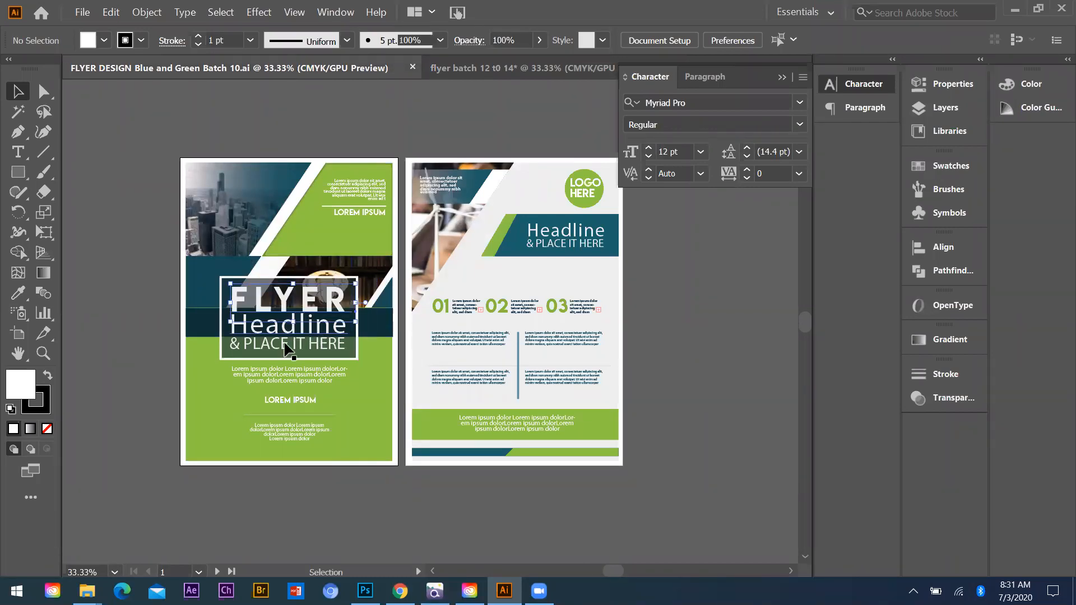
{"action": "left_click", "coordinate": [284, 343]}
{"action": "scroll", "coordinate": [197, 303], "scroll_direction": "up", "scroll_amount": 1}
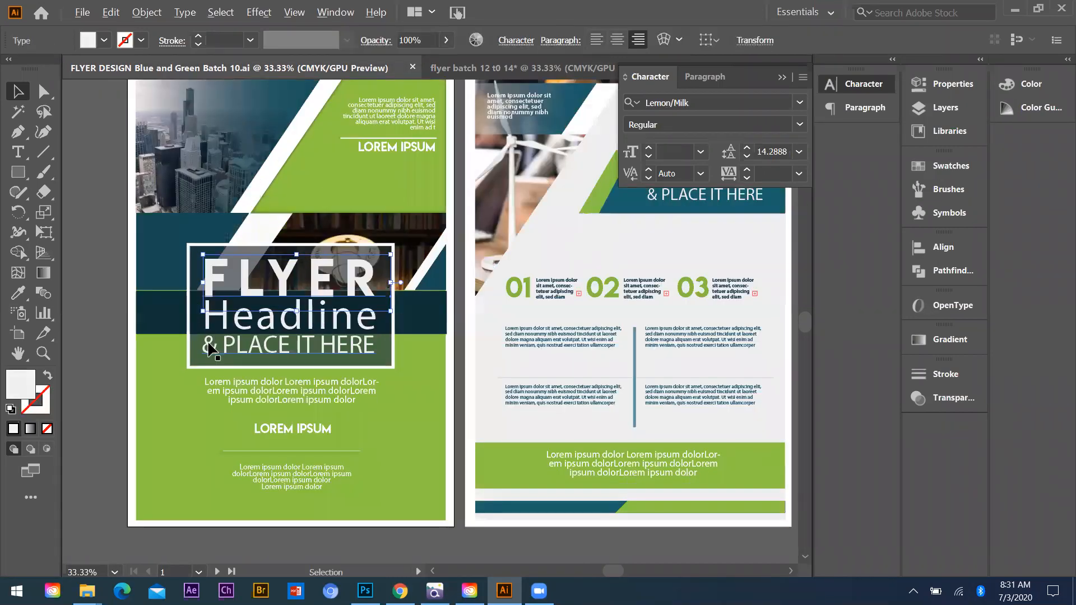
{"action": "scroll", "coordinate": [257, 332], "scroll_direction": "up", "scroll_amount": 1}
{"action": "left_click", "coordinate": [324, 340], "text": "shift"}
{"action": "left_click", "coordinate": [304, 419], "text": "shift"}
{"action": "left_click", "coordinate": [302, 451], "text": "shift"}
{"action": "scroll", "coordinate": [301, 466], "scroll_direction": "down", "scroll_amount": 1}
{"action": "left_click", "coordinate": [326, 481], "text": "shift"}
{"action": "left_click_drag", "start_coordinate": [513, 108], "coordinate": [551, 338]}
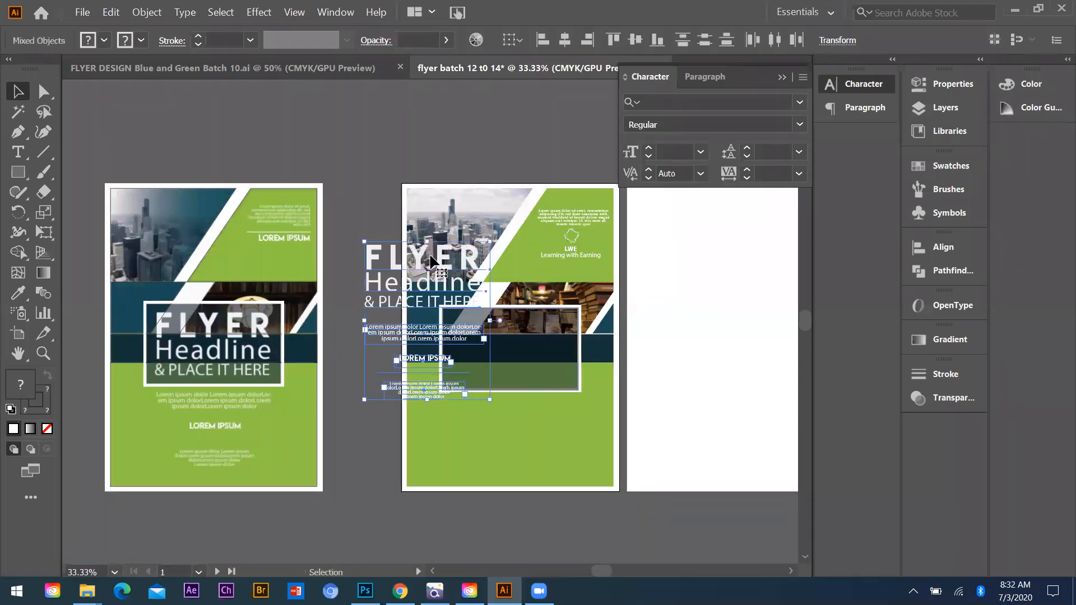
Step: Position the copied texts with the headline inside the white frame, nudge them right to centre them, and deselect them
{"action": "left_click_drag", "start_coordinate": [423, 255], "coordinate": [506, 326]}
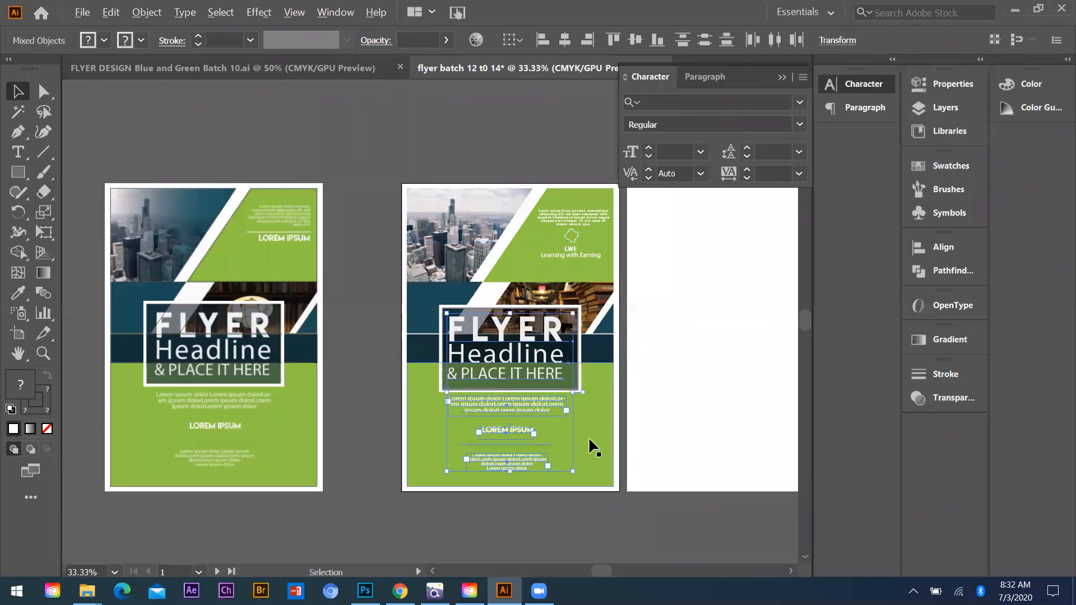
{"action": "scroll", "coordinate": [589, 440], "scroll_direction": "up", "scroll_amount": 1}
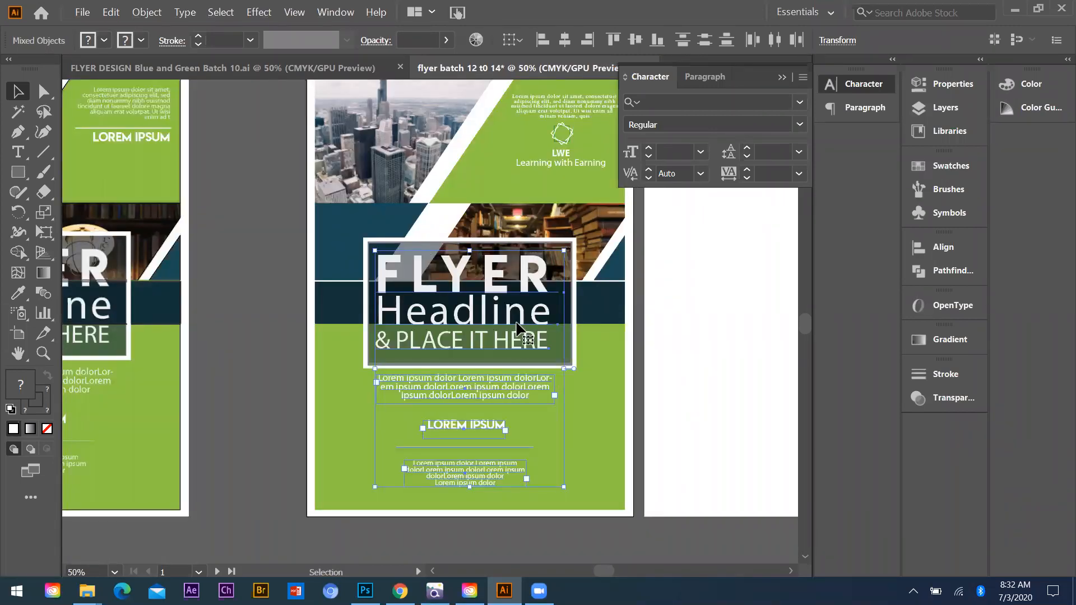
{"action": "key", "text": "Right"}
{"action": "key", "text": "Right"}
{"action": "key", "text": "Right"}
{"action": "key", "text": "Right"}
{"action": "key", "text": "Right"}
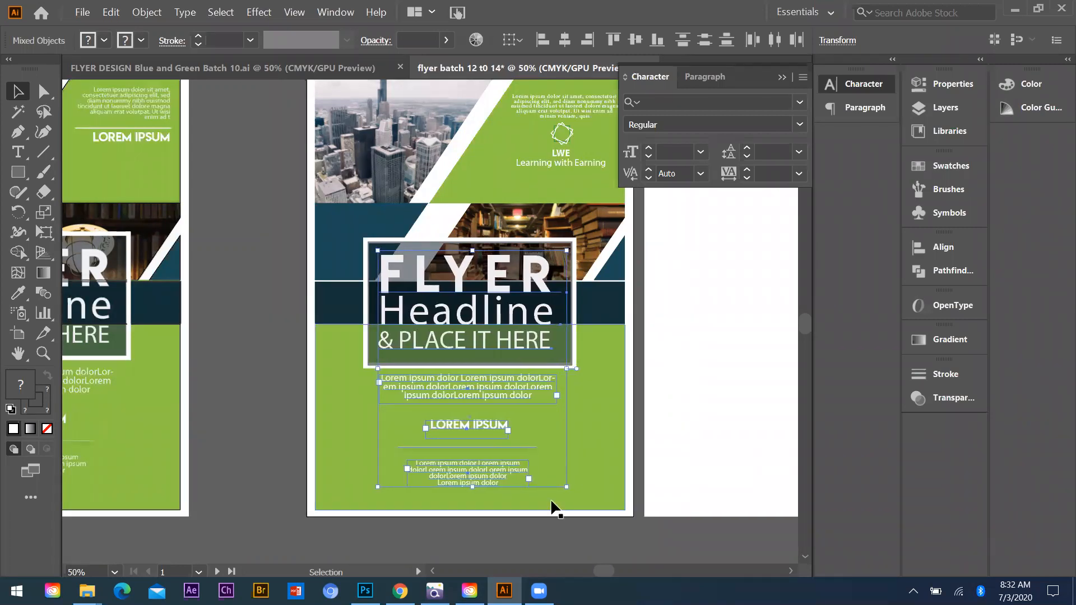
{"action": "key", "text": "Right"}
{"action": "key", "text": "Right"}
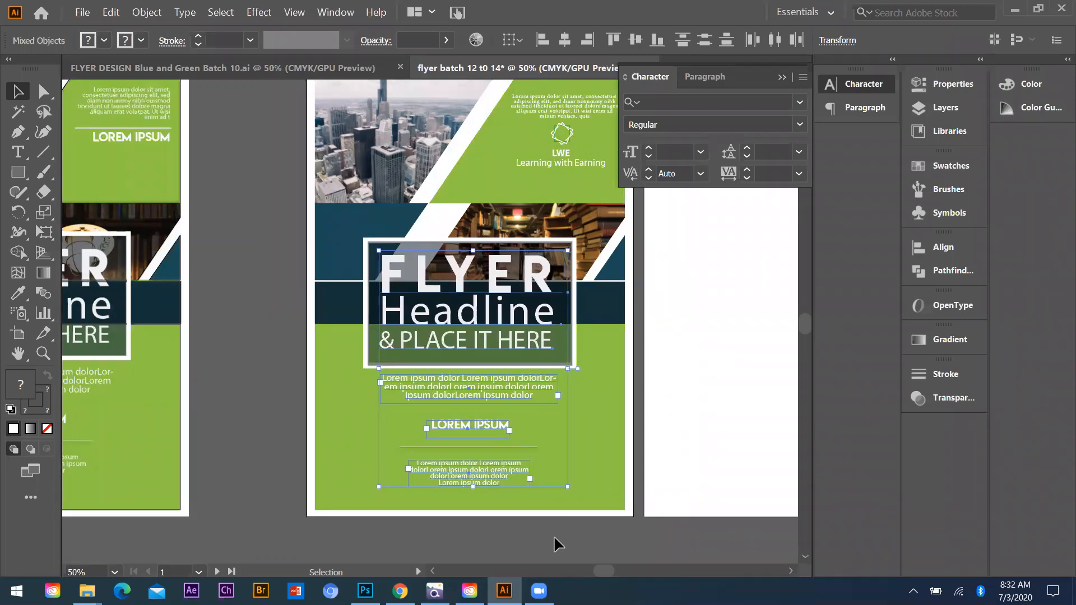
{"action": "left_click", "coordinate": [553, 547]}
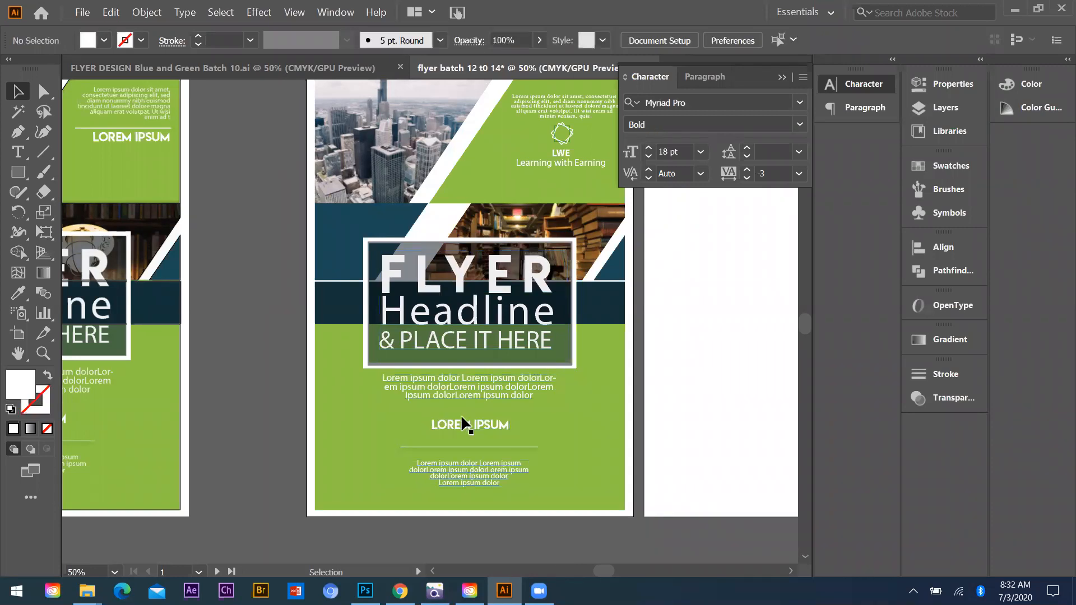
Step: Examine the divider line below LOREM IPSUM and the lower edge of the headline frame up close
{"action": "scroll", "coordinate": [450, 446], "scroll_direction": "up", "scroll_amount": 2}
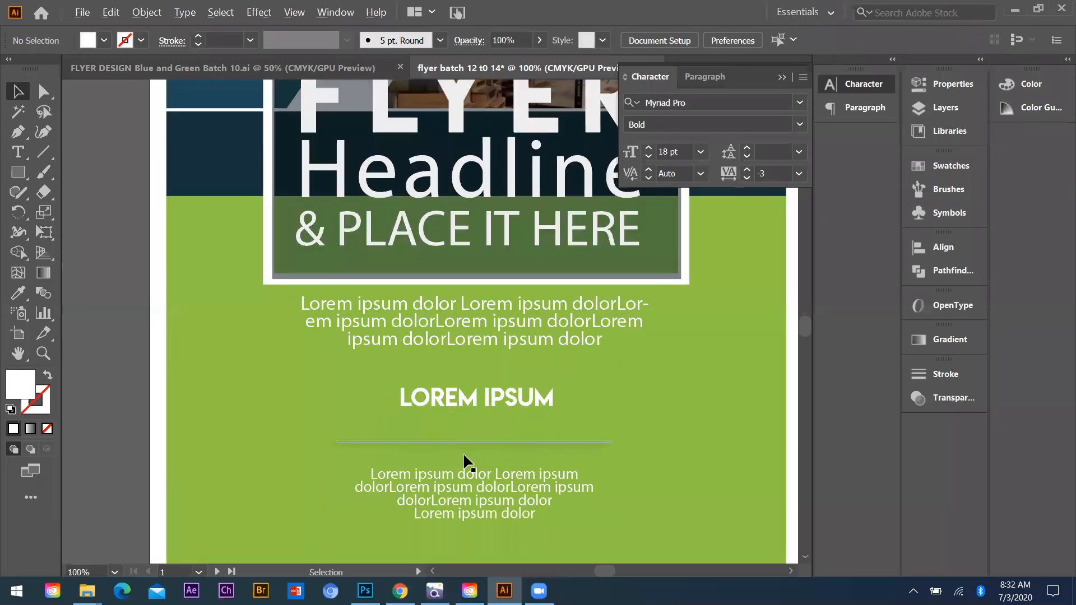
{"action": "left_click_drag", "start_coordinate": [463, 453], "coordinate": [317, 438]}
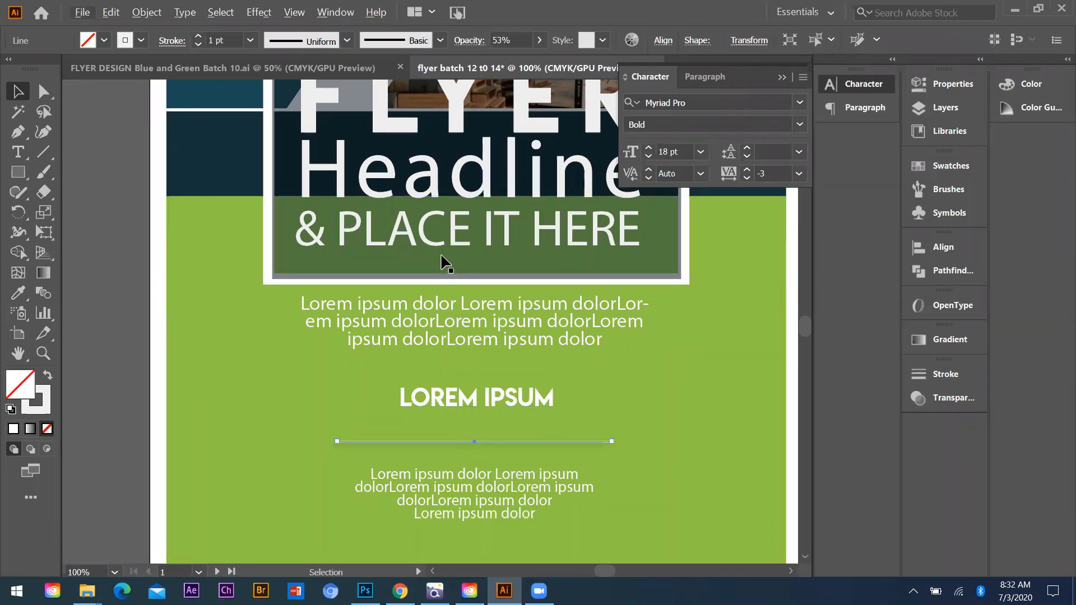
{"action": "scroll", "coordinate": [474, 270], "scroll_direction": "down", "scroll_amount": 1}
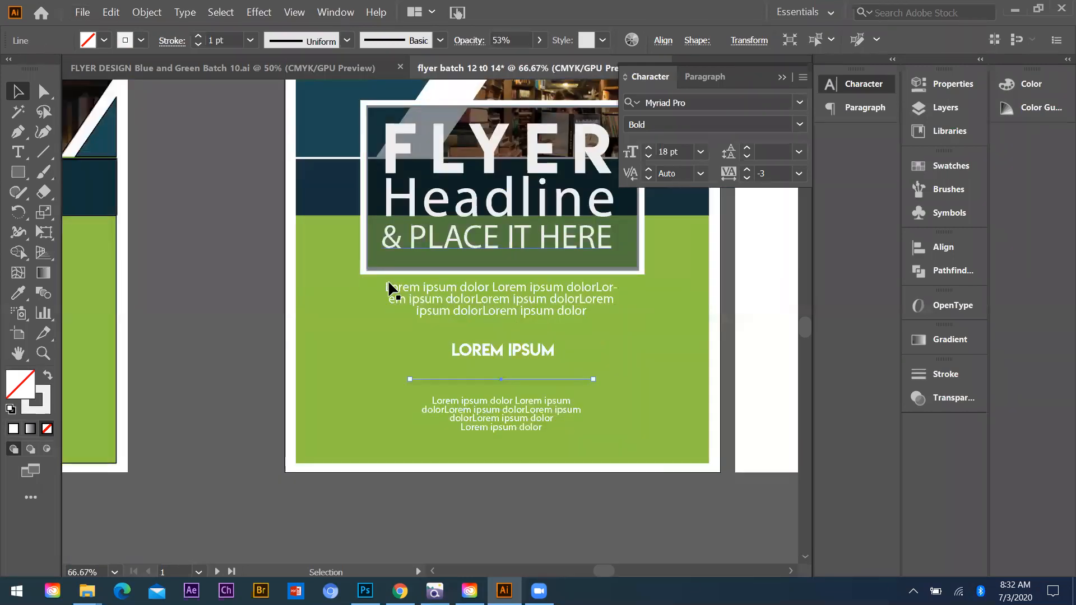
{"action": "scroll", "coordinate": [473, 272], "scroll_direction": "up", "scroll_amount": 2}
{"action": "scroll", "coordinate": [431, 276], "scroll_direction": "down", "scroll_amount": 2}
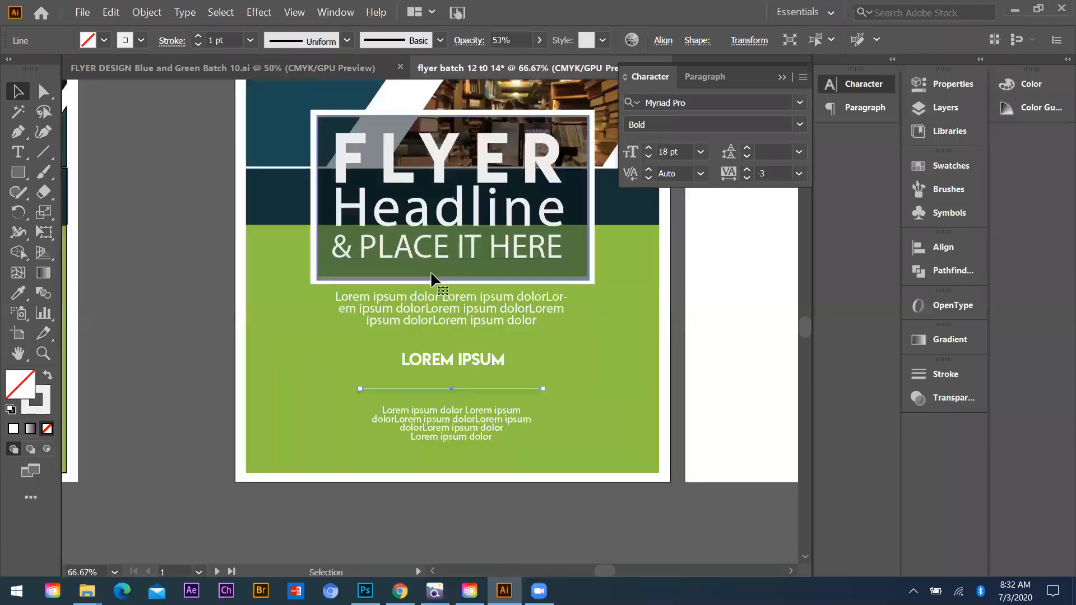
{"action": "left_click", "coordinate": [431, 275]}
{"action": "scroll", "coordinate": [431, 275], "scroll_direction": "up", "scroll_amount": 2}
{"action": "left_click_drag", "start_coordinate": [438, 283], "coordinate": [340, 287]}
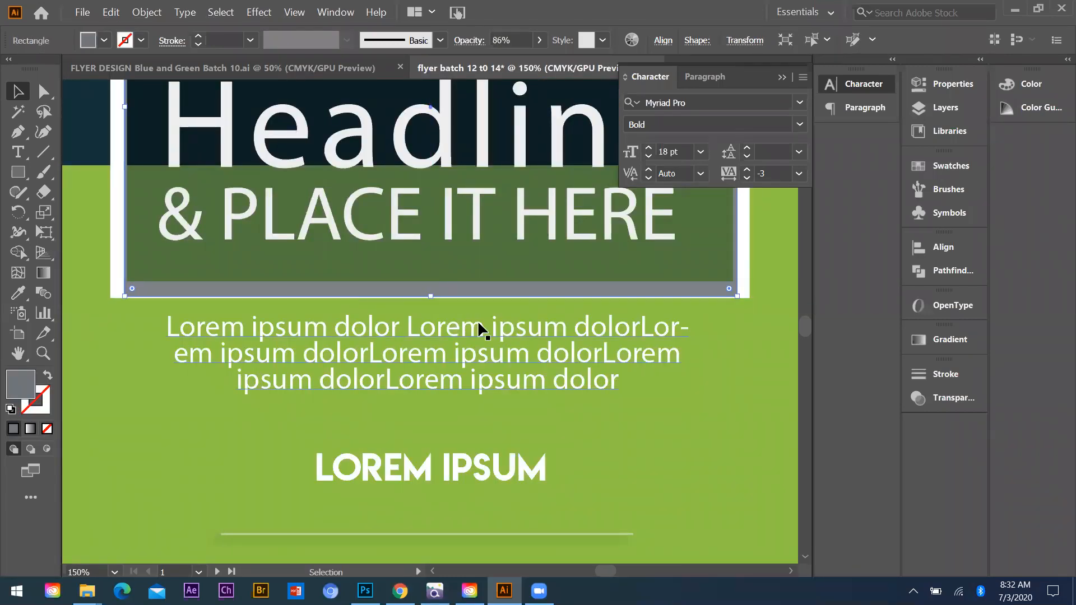
{"action": "key", "text": "ctrl+z"}
{"action": "scroll", "coordinate": [502, 309], "scroll_direction": "down", "scroll_amount": 4}
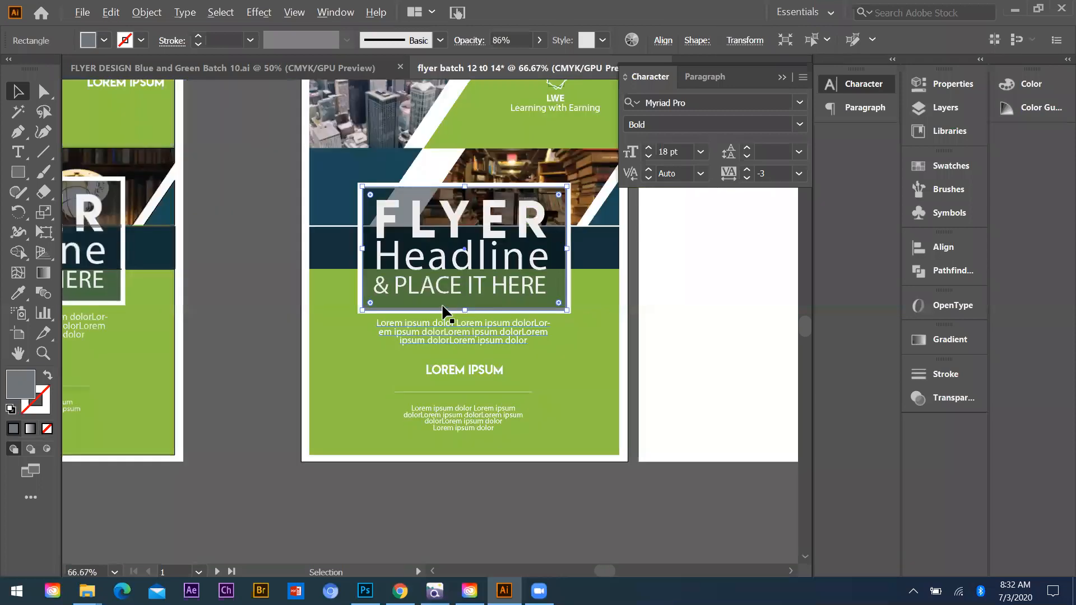
Step: Try to move the semi-transparent rectangle behind the headline away from its white frame
{"action": "left_click", "coordinate": [336, 262]}
{"action": "scroll", "coordinate": [439, 317], "scroll_direction": "up", "scroll_amount": 4}
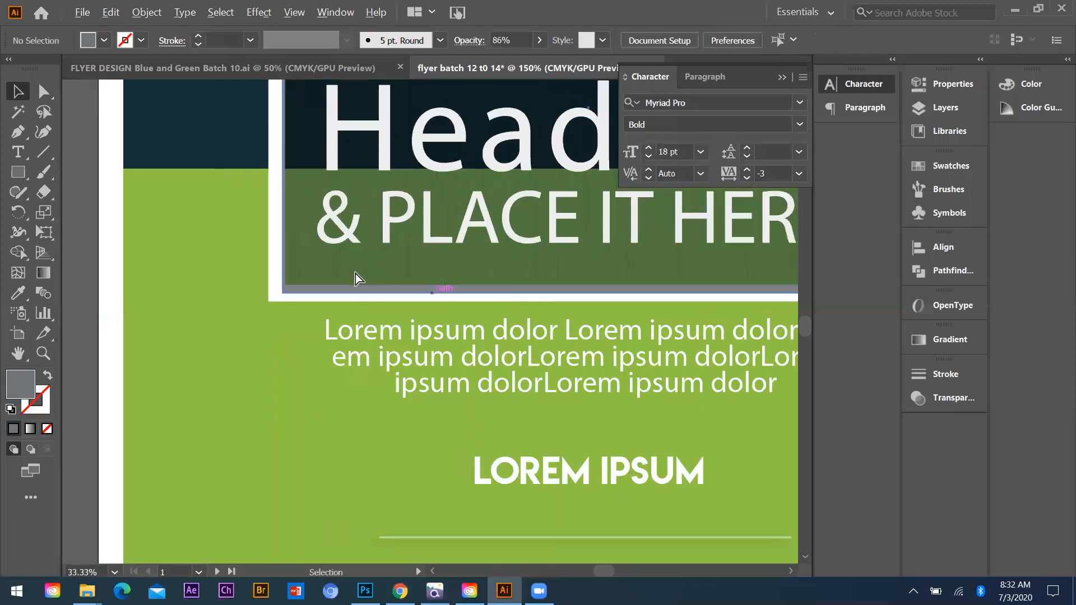
{"action": "left_click", "coordinate": [355, 275]}
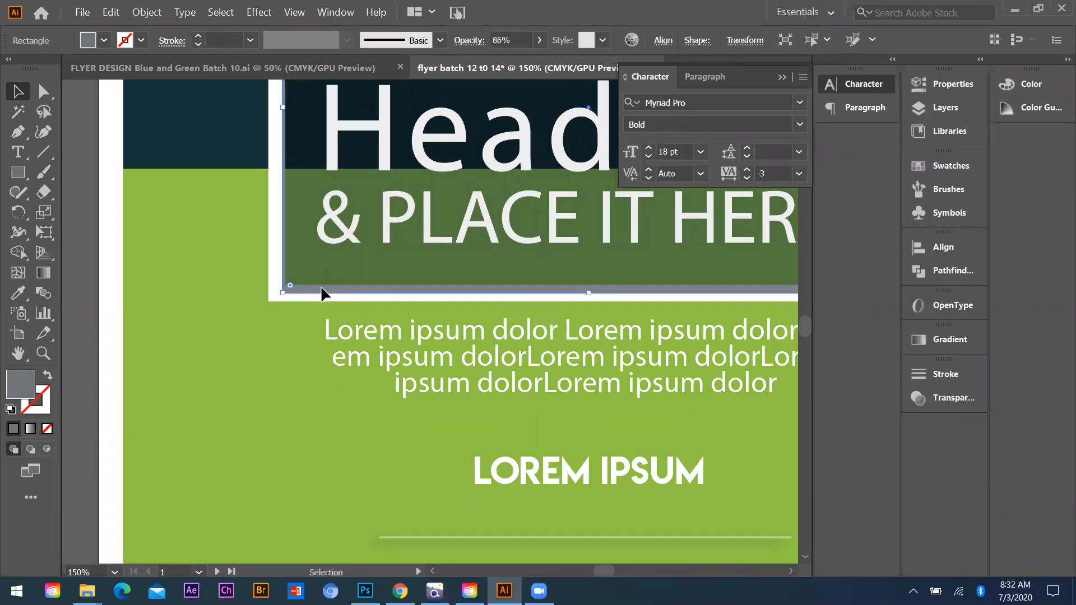
{"action": "left_click_drag", "start_coordinate": [323, 289], "coordinate": [125, 317]}
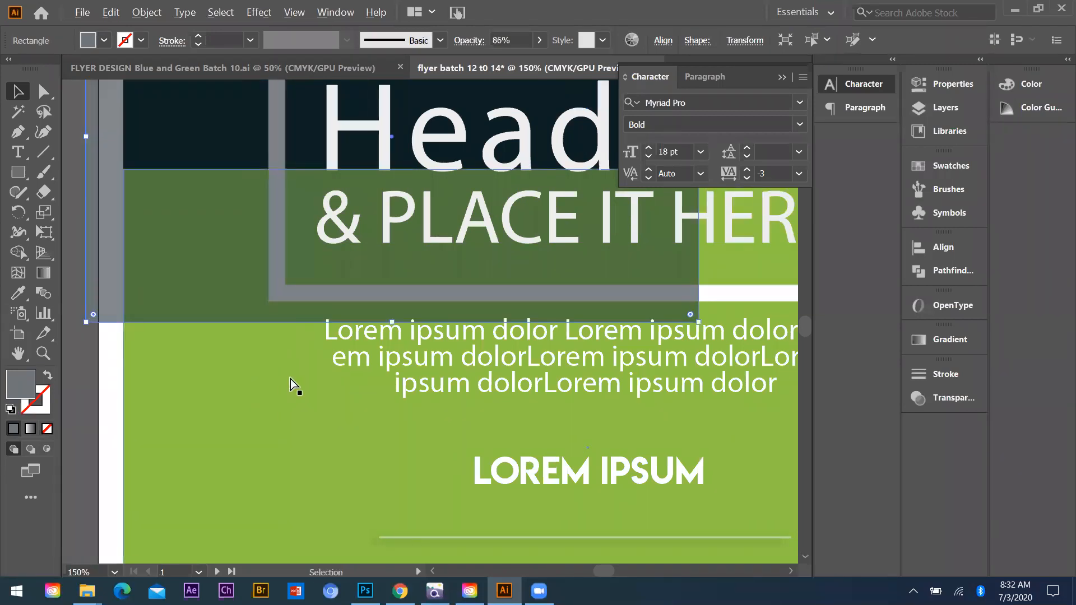
{"action": "key", "text": "ctrl+minus"}
{"action": "key", "text": "ctrl+z"}
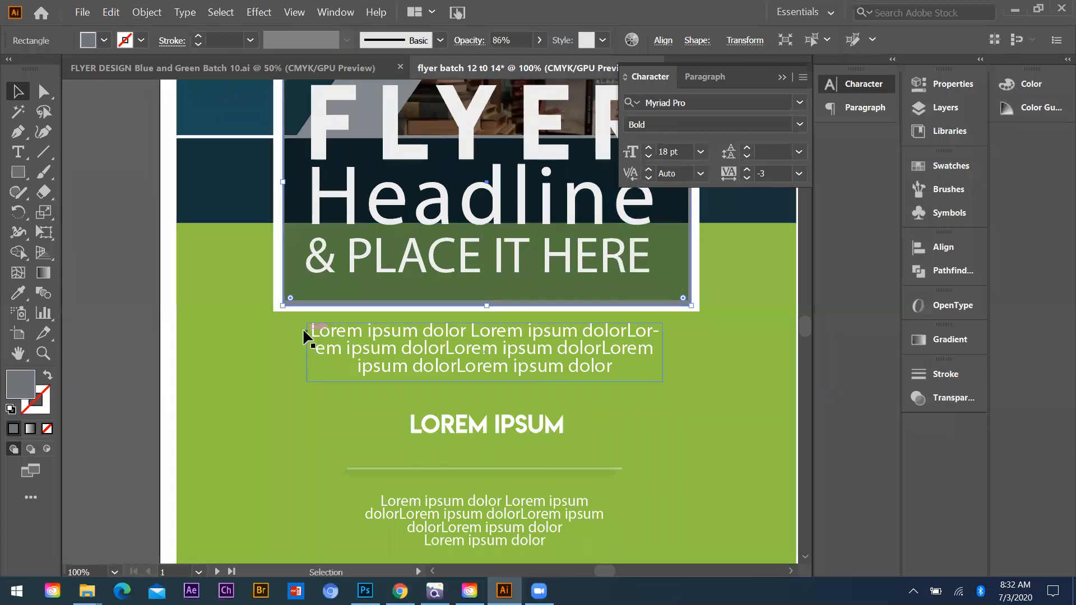
{"action": "left_click", "coordinate": [329, 313]}
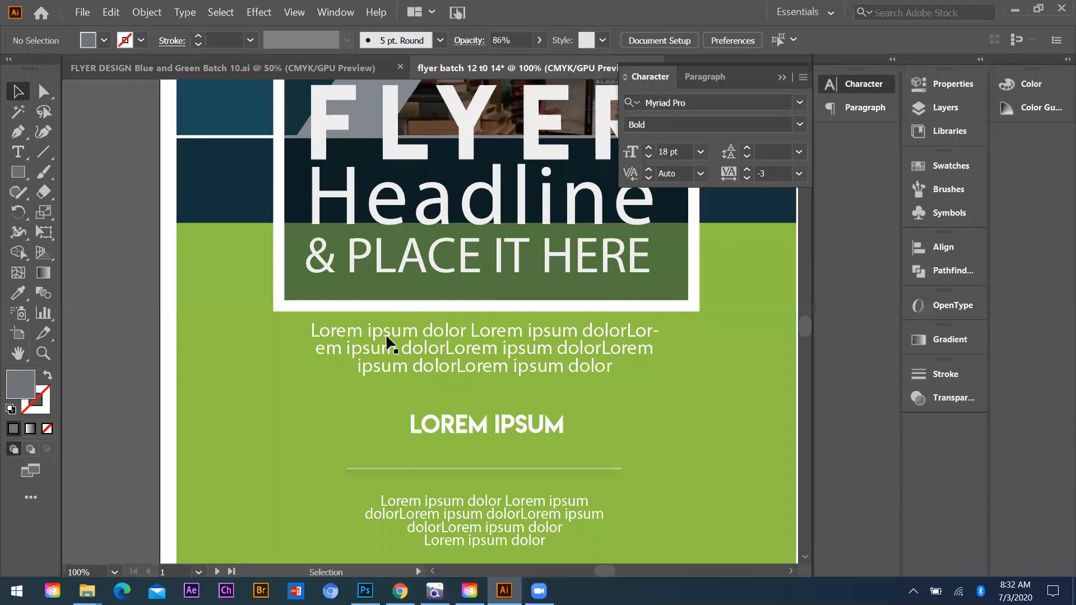
Step: Reduce the stroke weight of the white frame around the headline to 8 pt
{"action": "scroll", "coordinate": [398, 329], "scroll_direction": "down", "scroll_amount": 1}
{"action": "scroll", "coordinate": [391, 340], "scroll_direction": "down", "scroll_amount": 1}
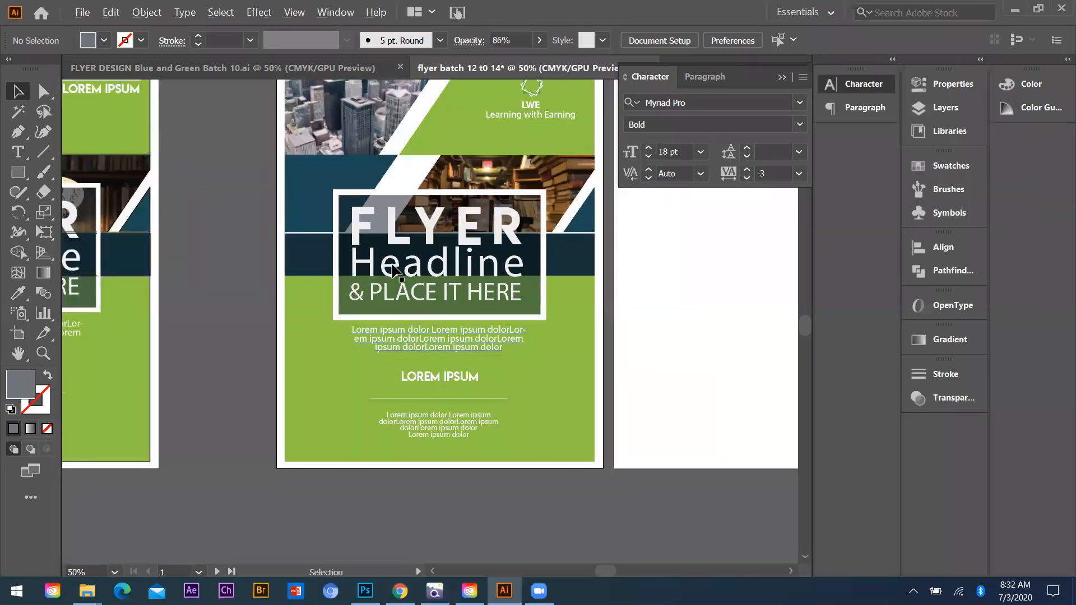
{"action": "scroll", "coordinate": [392, 269], "scroll_direction": "down", "scroll_amount": 1}
{"action": "scroll", "coordinate": [364, 239], "scroll_direction": "up", "scroll_amount": 1}
{"action": "left_click", "coordinate": [357, 247]}
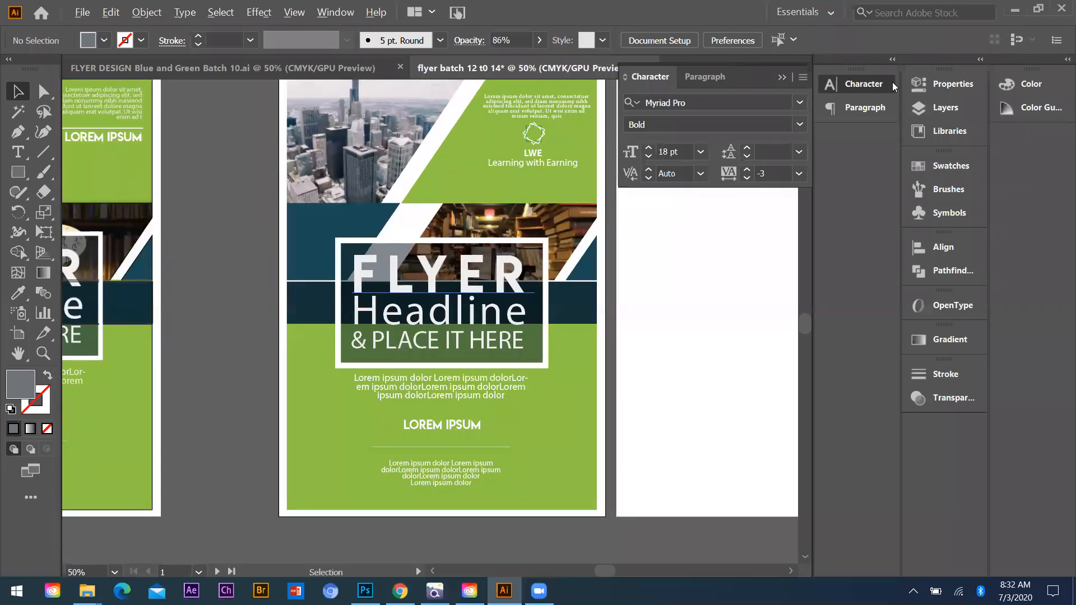
{"action": "left_click", "coordinate": [251, 40]}
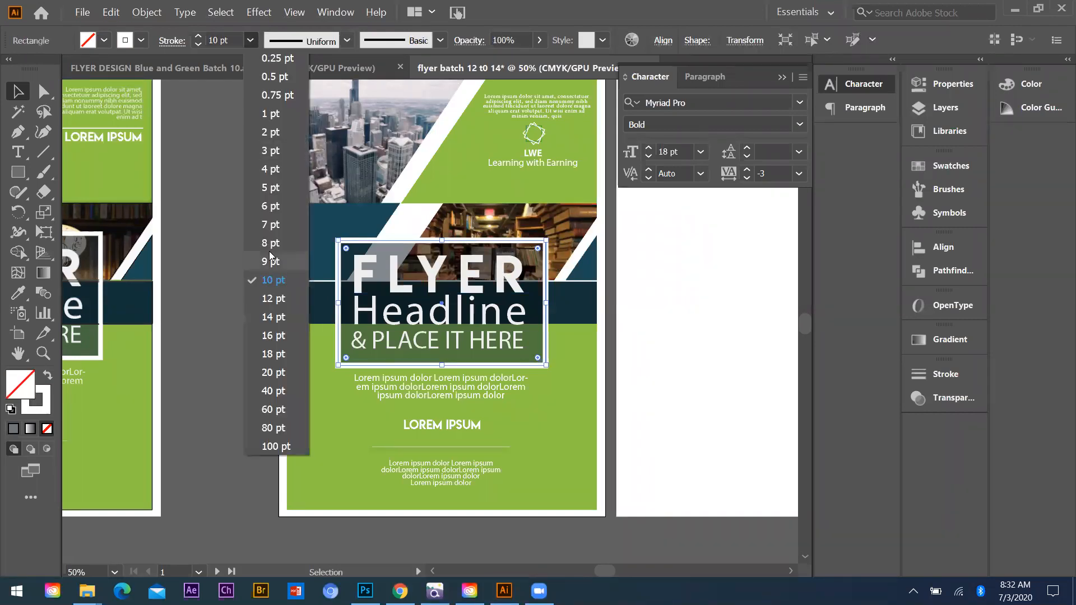
{"action": "left_click", "coordinate": [272, 262]}
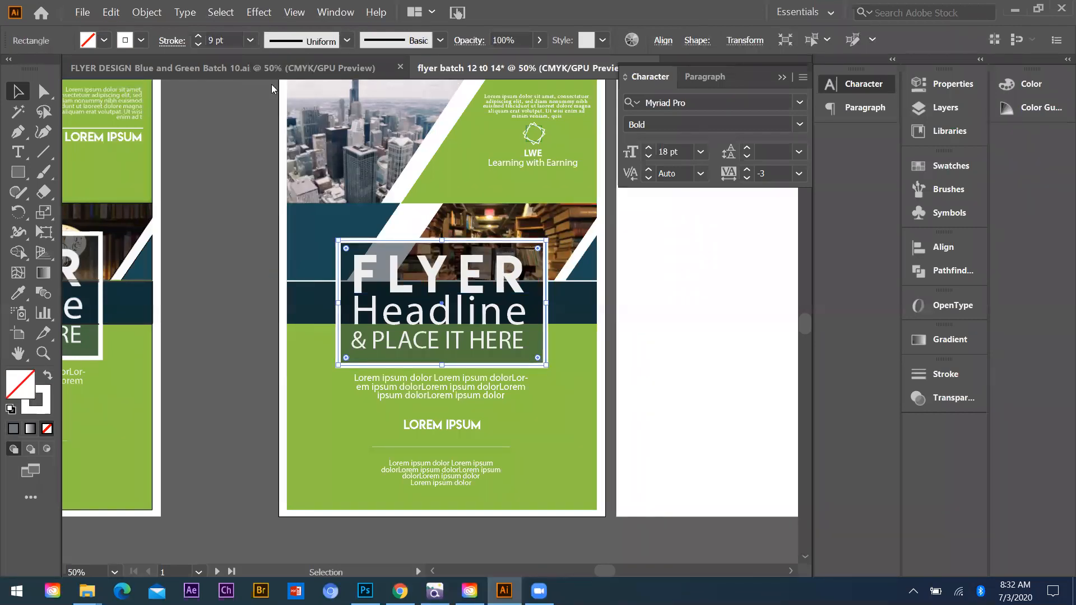
{"action": "left_click", "coordinate": [252, 41]}
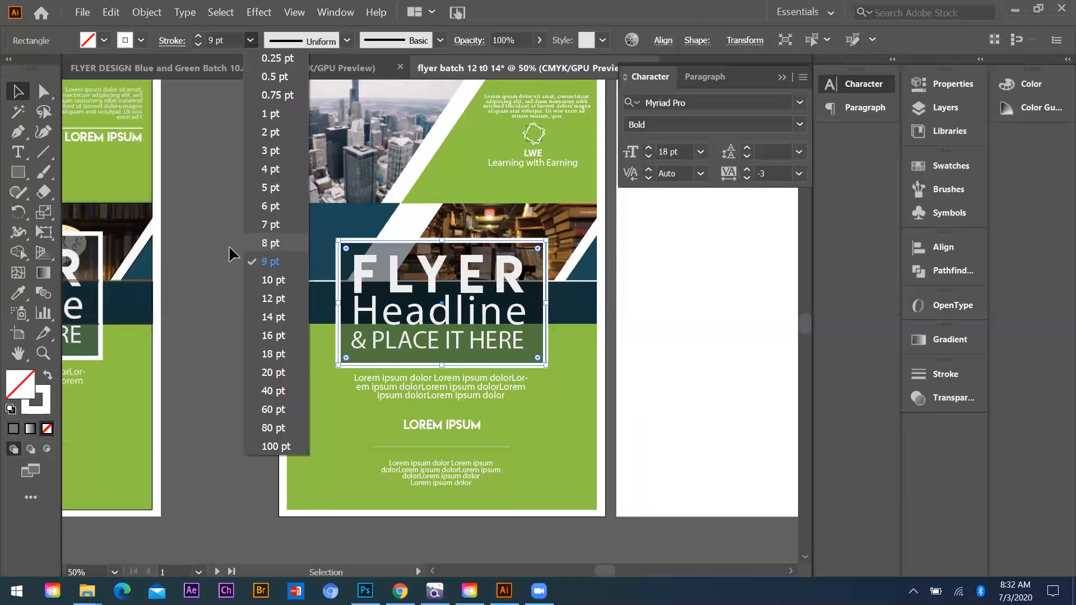
{"action": "left_click", "coordinate": [611, 320]}
{"action": "key", "text": "ctrl+minus"}
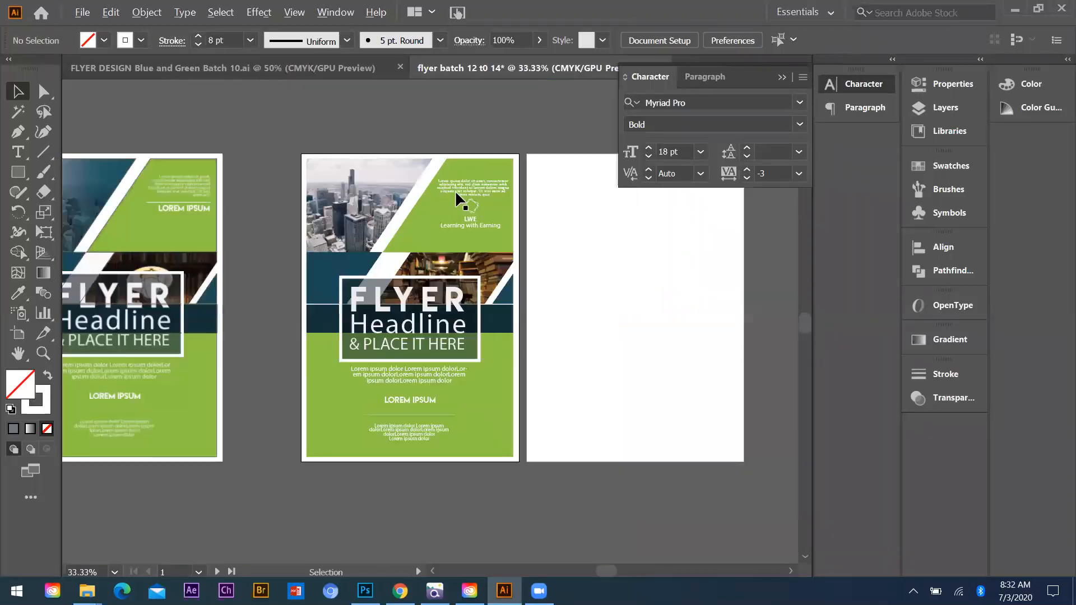
Step: Enlarge the lorem ipsum paragraph, logo and LWE text together by about 10% and place them lower in the upper green area
{"action": "scroll", "coordinate": [477, 231], "scroll_direction": "up", "scroll_amount": 3}
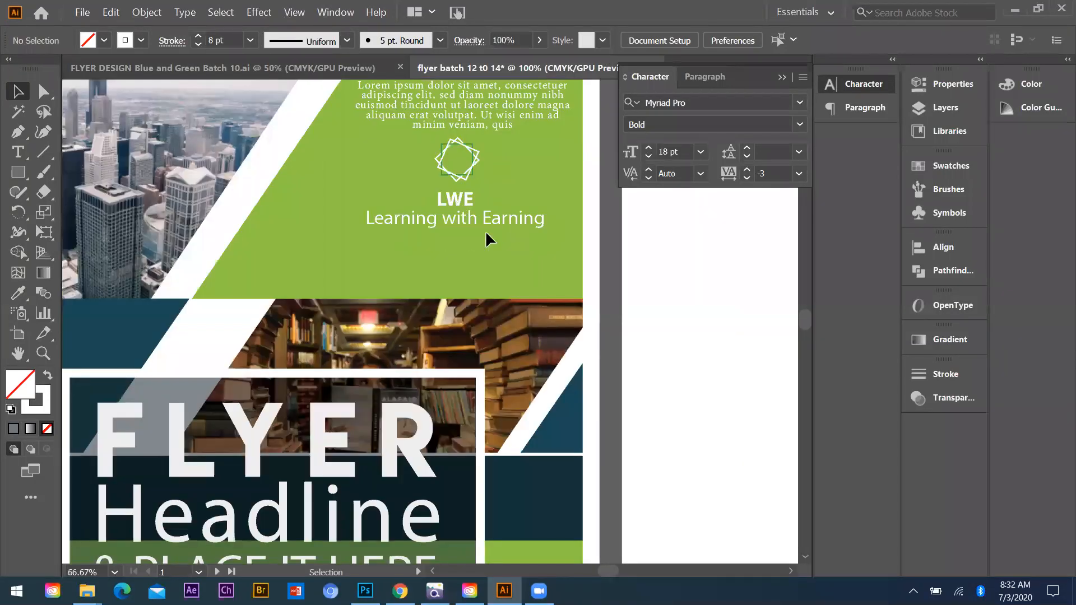
{"action": "left_click_drag", "start_coordinate": [474, 106], "coordinate": [474, 107]}
{"action": "left_click_drag", "start_coordinate": [571, 234], "coordinate": [582, 243]}
{"action": "left_click_drag", "start_coordinate": [485, 132], "coordinate": [559, 231]}
{"action": "left_click_drag", "start_coordinate": [523, 162], "coordinate": [523, 163]}
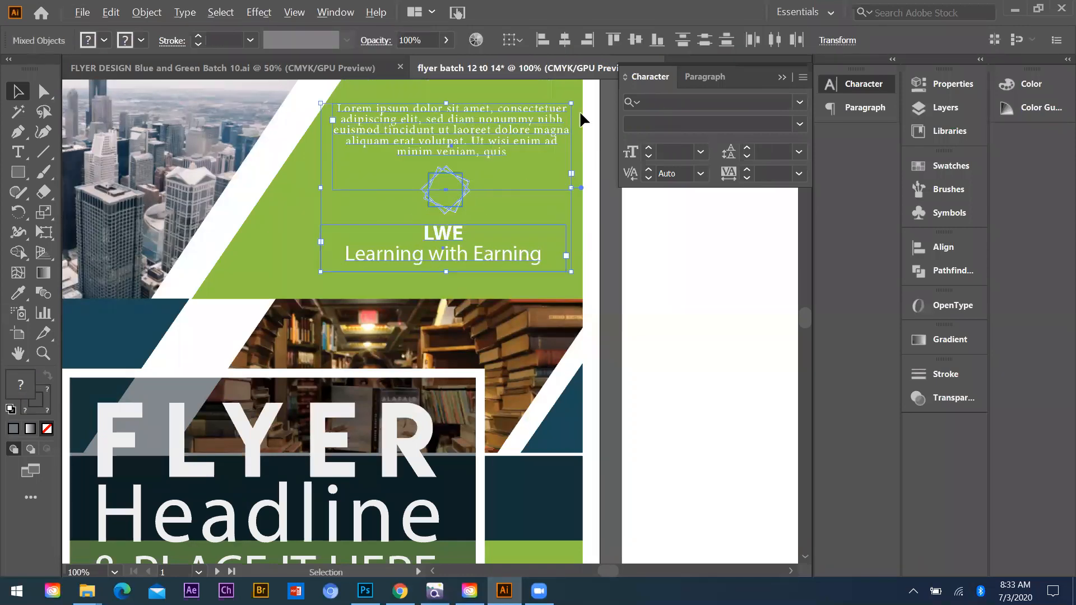
{"action": "scroll", "coordinate": [594, 126], "scroll_direction": "down", "scroll_amount": 1}
{"action": "left_click", "coordinate": [445, 147]}
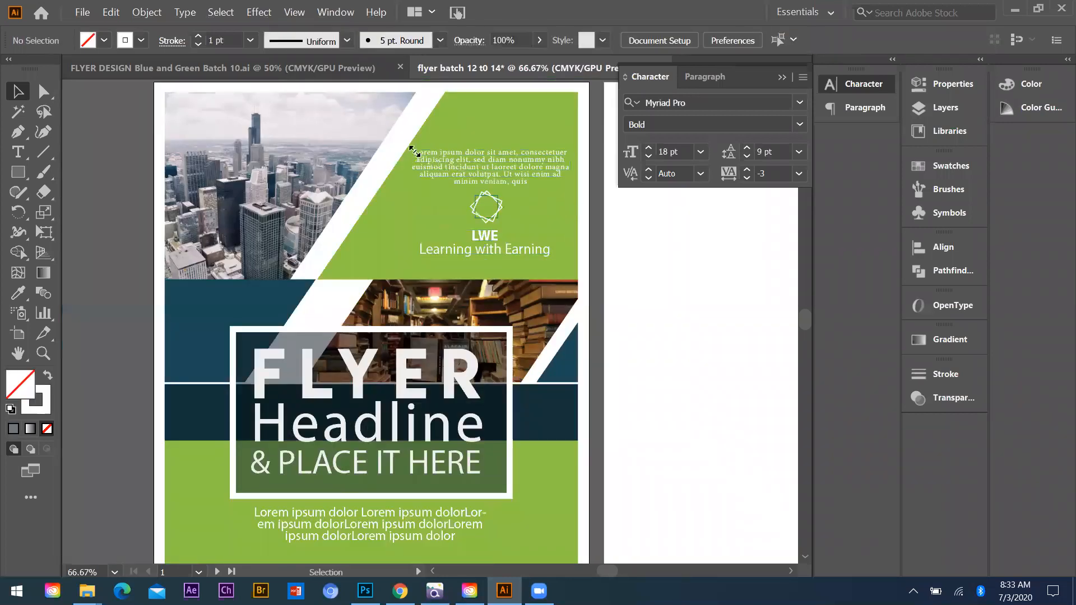
Step: Try narrowing the paragraph's text frame above the logo, undo that change, and nudge the paragraph slightly up
{"action": "left_click_drag", "start_coordinate": [414, 151], "coordinate": [418, 150]}
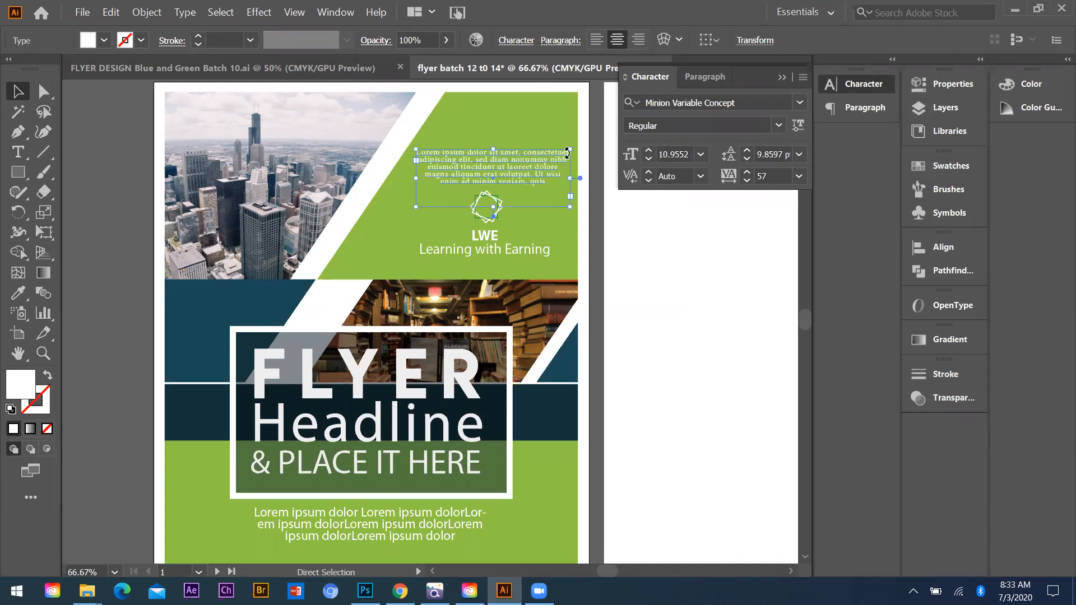
{"action": "key", "text": "ctrl+z"}
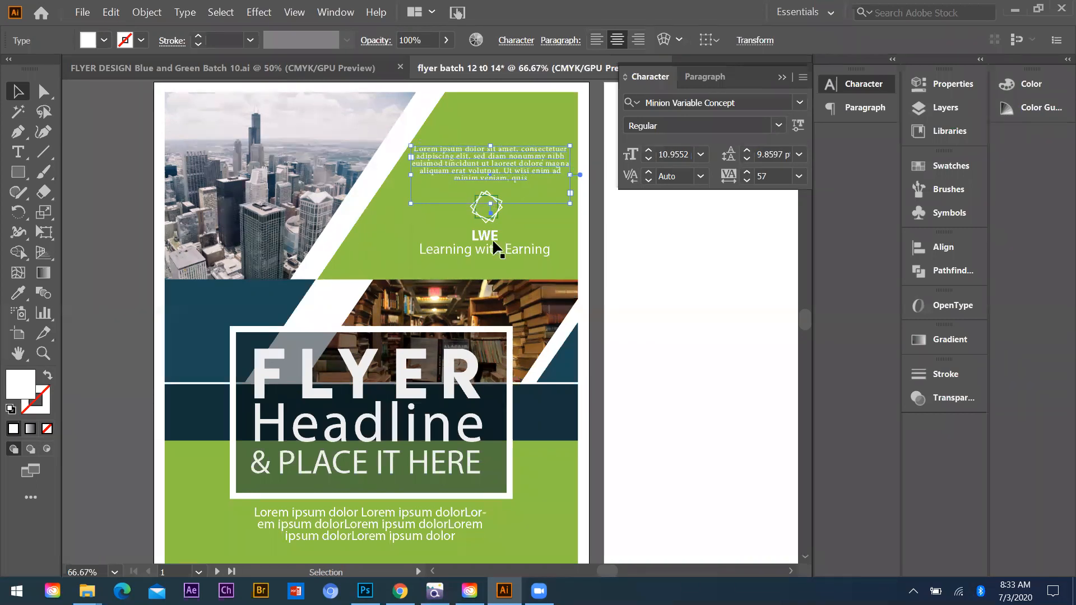
{"action": "left_click", "coordinate": [409, 188]}
Step: Duplicate the slanted outline over the reference flyer's skyline image and align the copy with the new flyer's skyline image
{"action": "key", "text": "ctrl+minus"}
{"action": "key", "text": "ctrl+minus"}
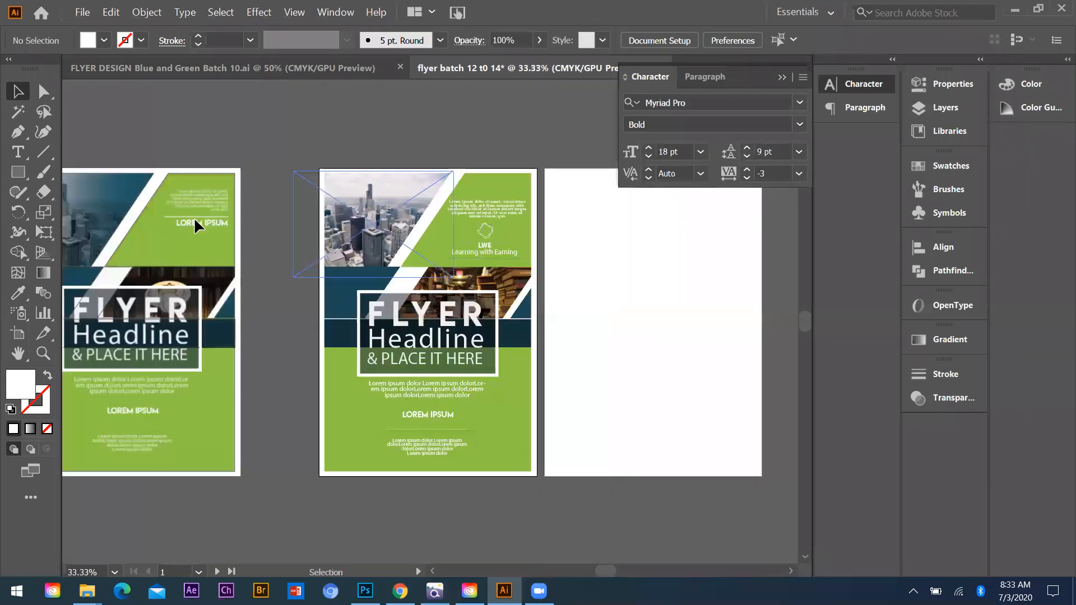
{"action": "key", "text": "ctrl+minus"}
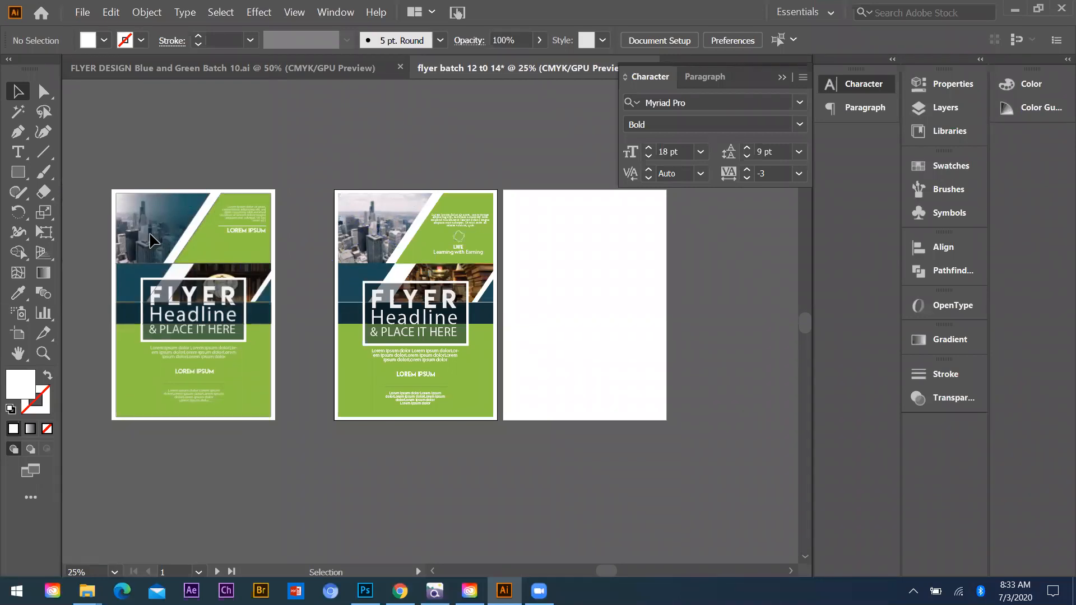
{"action": "key", "text": "alt"}
{"action": "left_click_drag", "start_coordinate": [117, 221], "coordinate": [338, 220]}
{"action": "scroll", "coordinate": [372, 247], "scroll_direction": "up", "scroll_amount": 2}
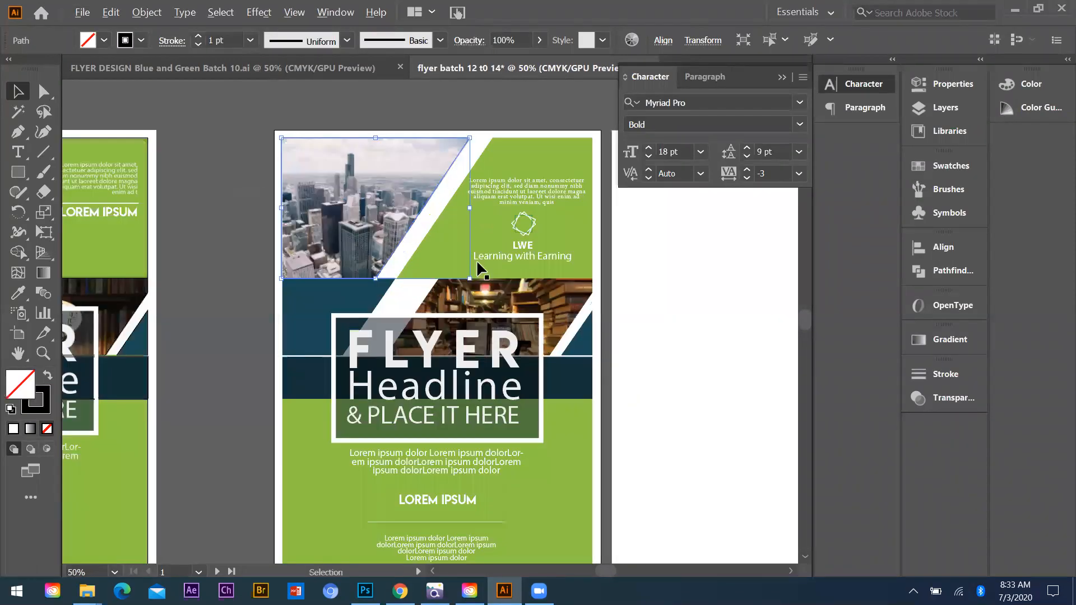
Step: Fill the copied slanted outline with the dark blue sampled from the reference flyer and deselect it
{"action": "key", "text": "ctrl+minus"}
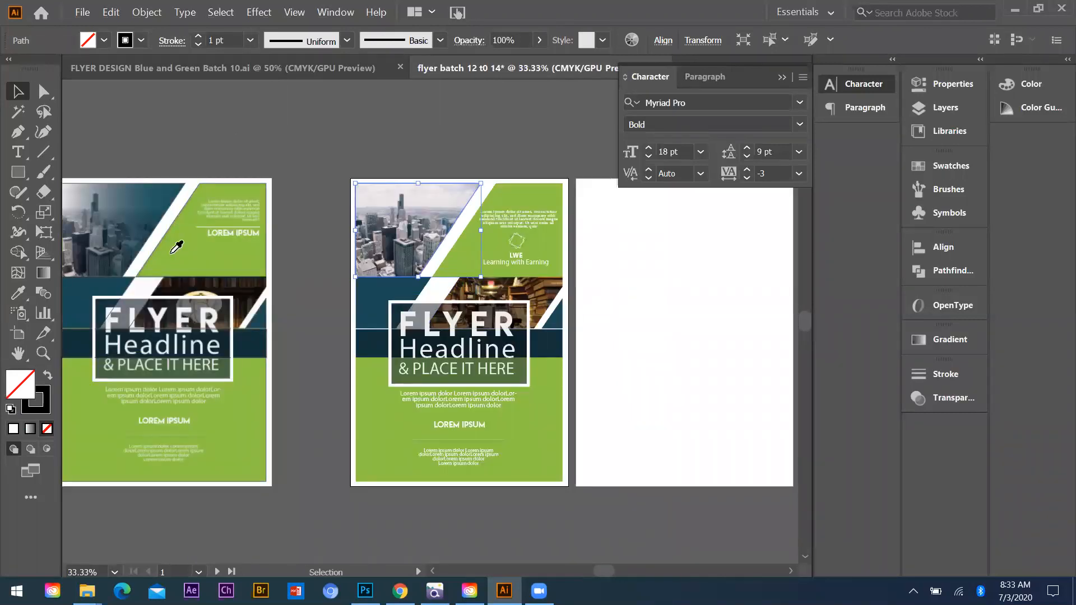
{"action": "key", "text": "i"}
{"action": "left_click", "coordinate": [104, 285]}
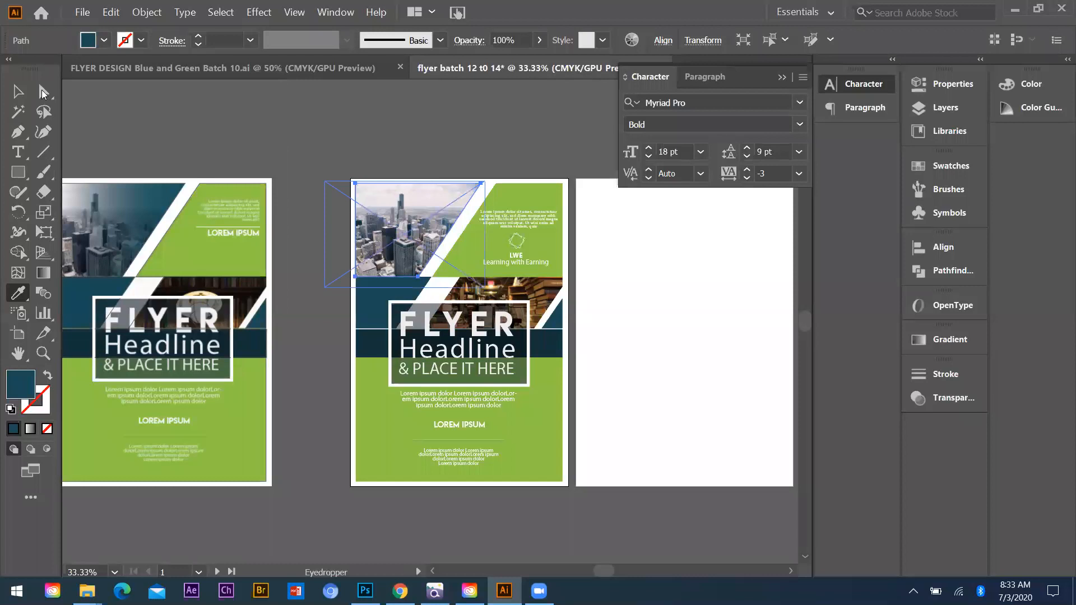
{"action": "left_click", "coordinate": [18, 94]}
{"action": "left_click", "coordinate": [328, 184]}
Step: Send the clipped skyline image behind the dark blue slanted shape, keeping its original position
{"action": "scroll", "coordinate": [392, 201], "scroll_direction": "up", "scroll_amount": 2}
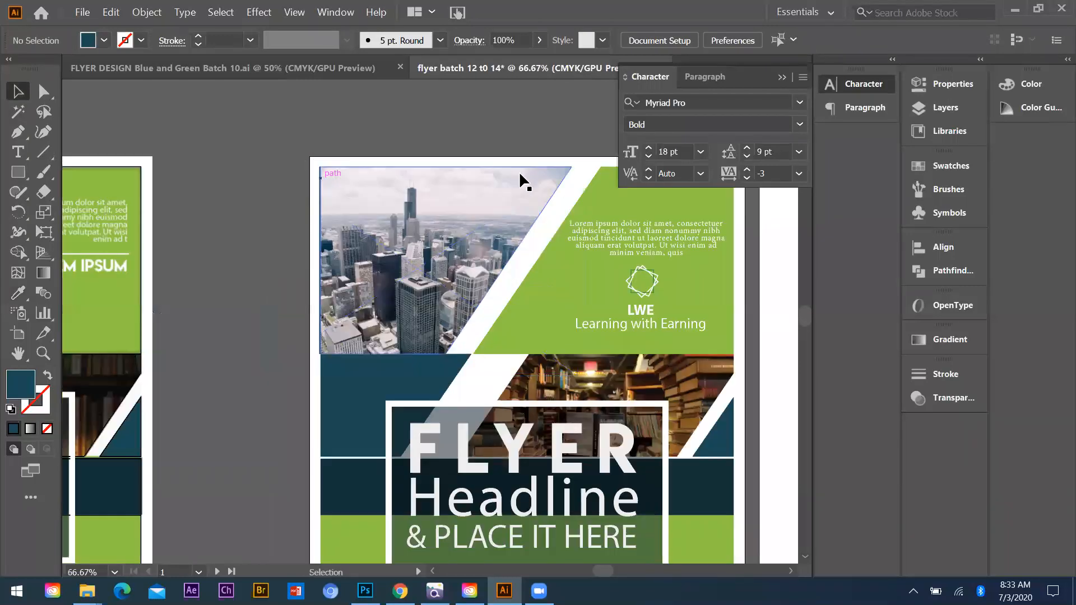
{"action": "left_click_drag", "start_coordinate": [517, 164], "coordinate": [517, 143]}
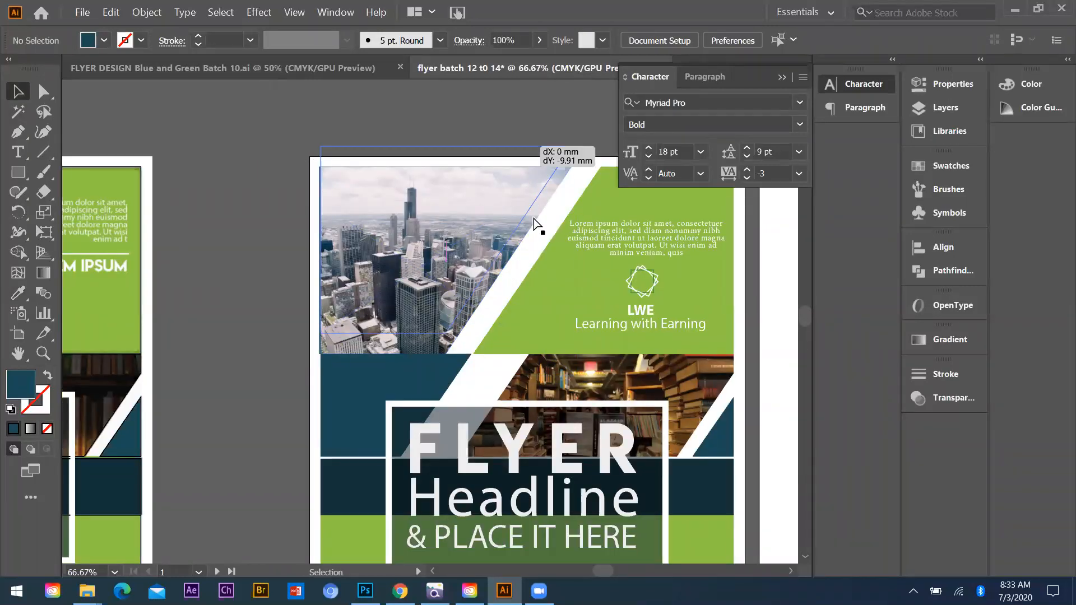
{"action": "key", "text": "ctrl+z"}
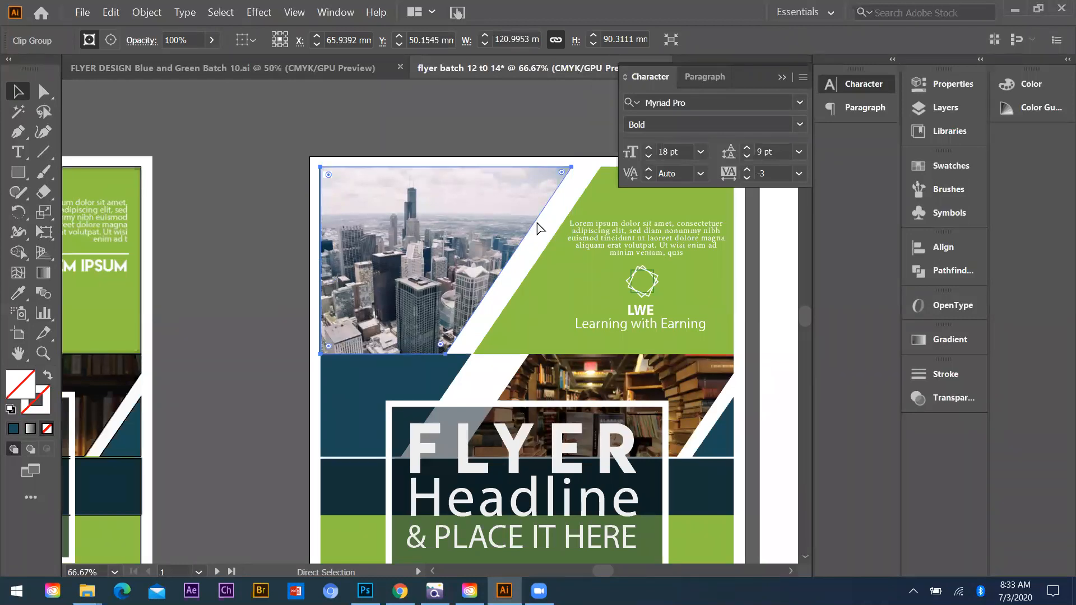
{"action": "key", "text": "Delete"}
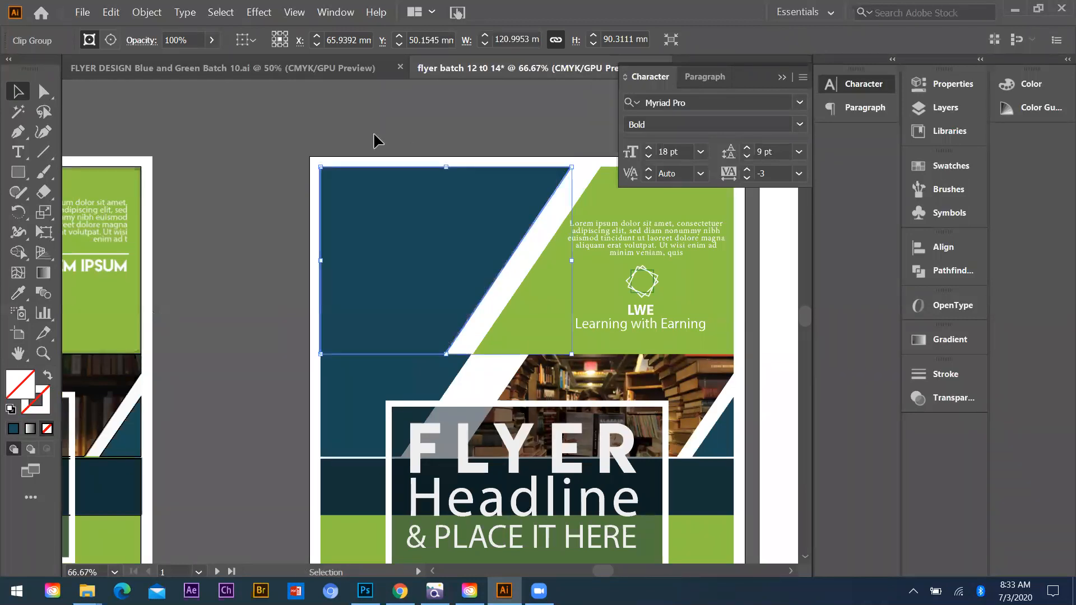
{"action": "left_click", "coordinate": [413, 227]}
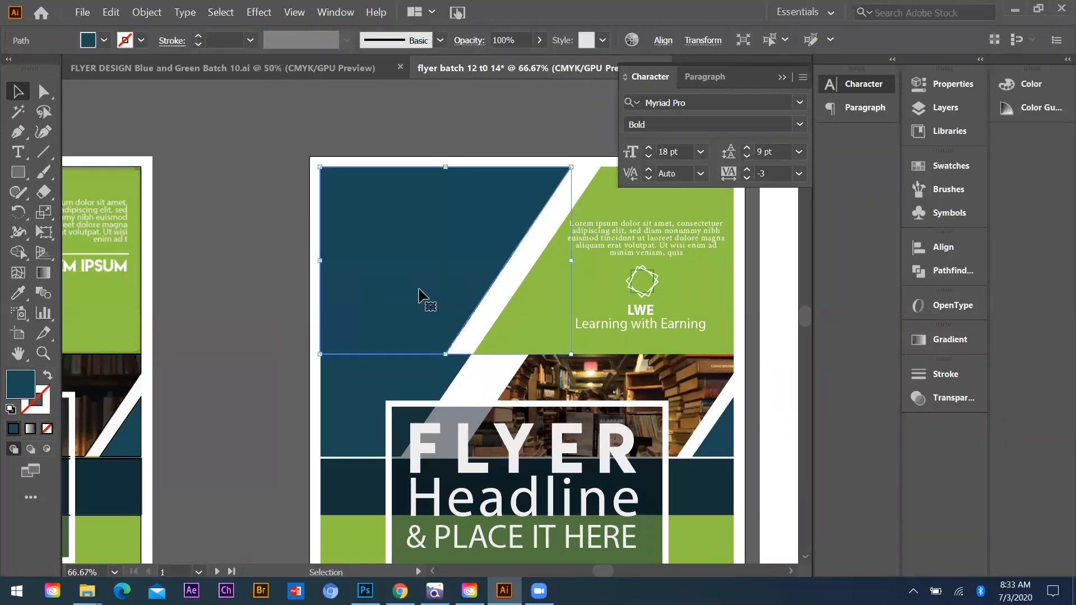
{"action": "key", "text": "ctrl+shift+a"}
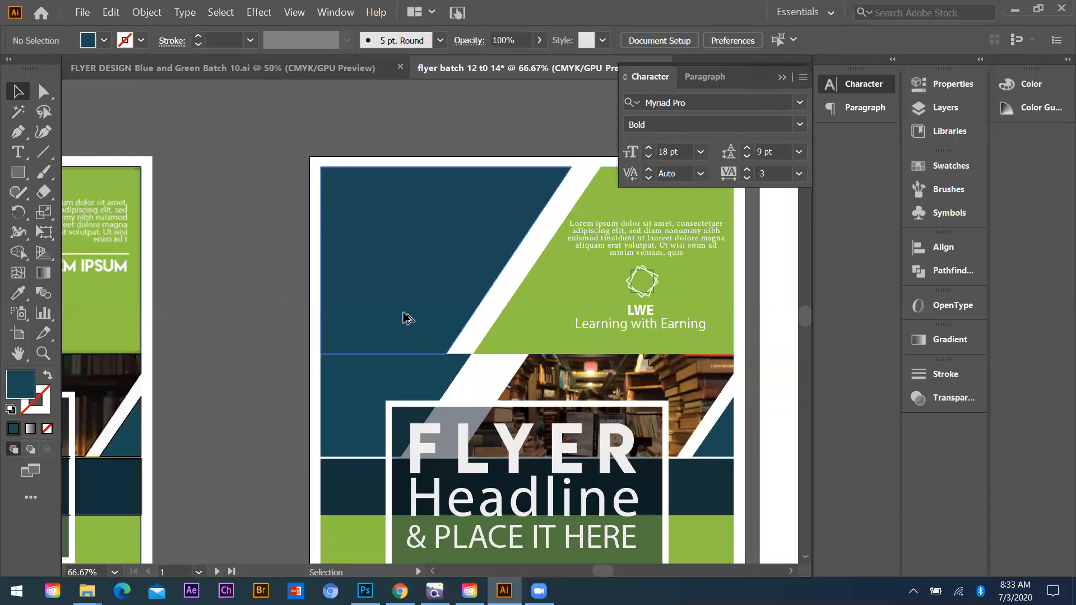
Step: Apply a linear white-to-black gradient fill to the blue slanted shape over the skyline image
{"action": "left_click", "coordinate": [457, 302]}
{"action": "key", "text": "ctrl+minus"}
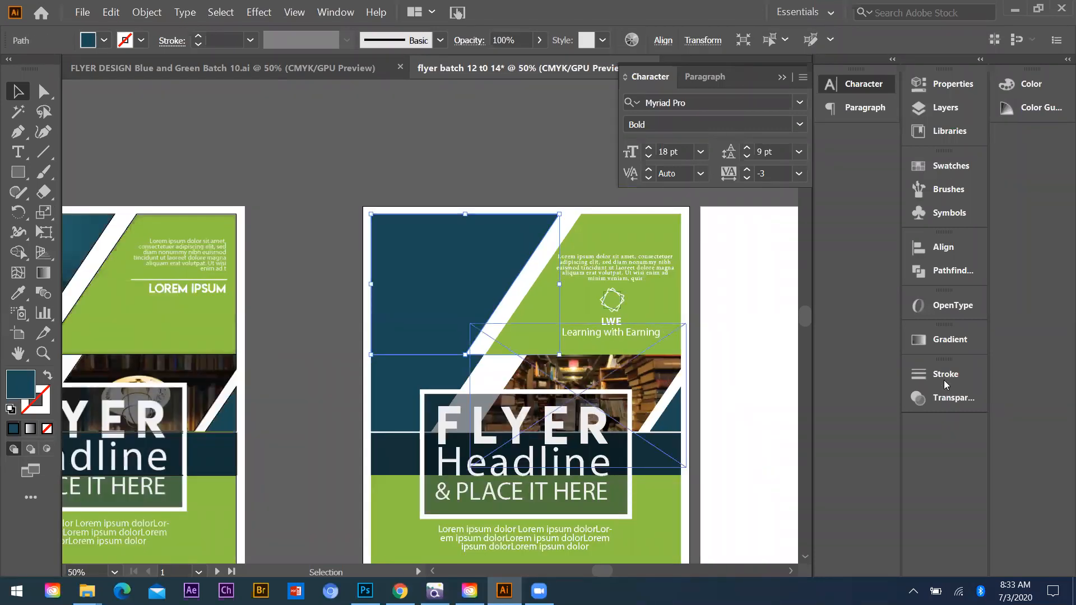
{"action": "left_click", "coordinate": [30, 429]}
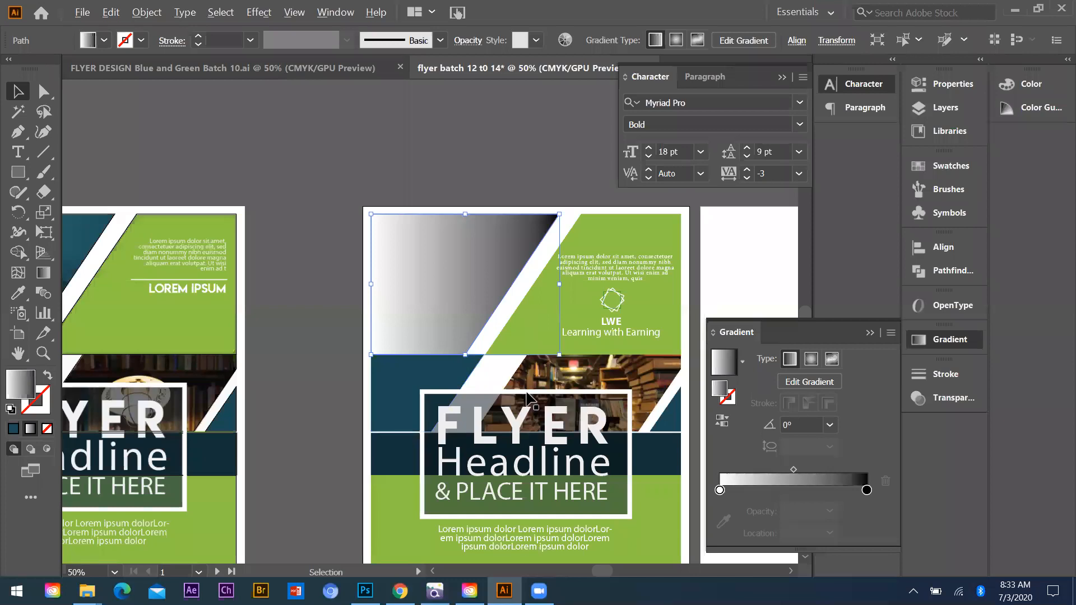
Step: Recolour the gradient's black end stop with the dark blue sampled from the shape just below
{"action": "key", "text": "ctrl+minus"}
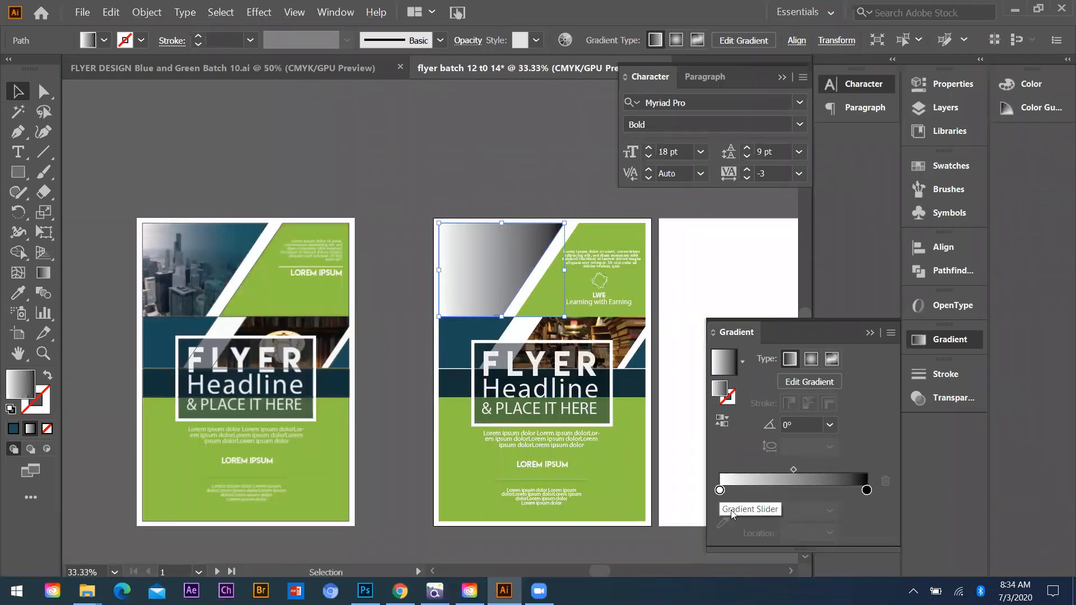
{"action": "left_click", "coordinate": [866, 491]}
{"action": "left_click", "coordinate": [723, 502]}
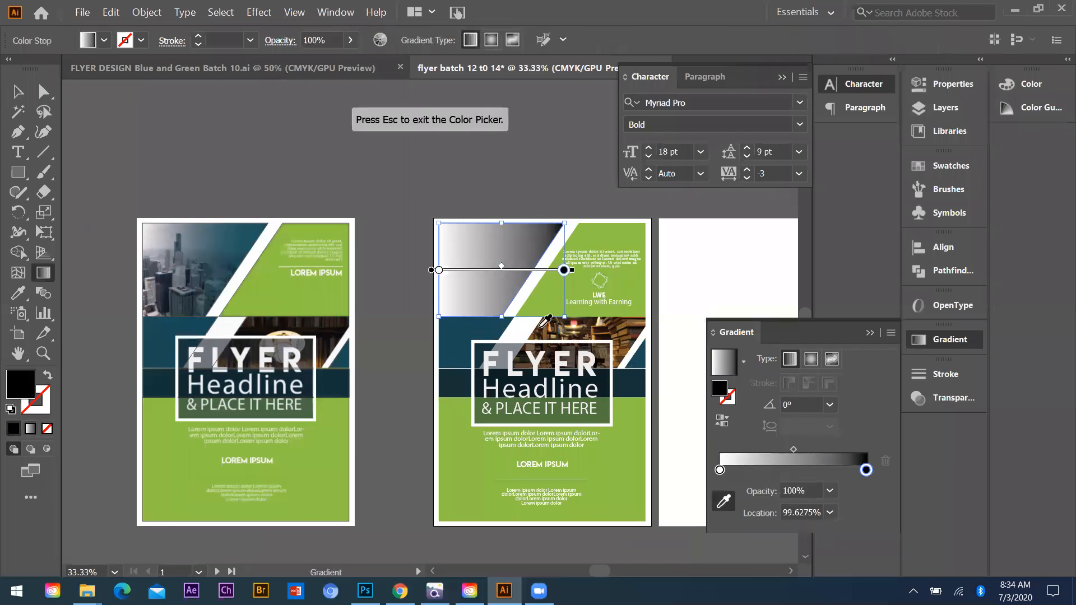
{"action": "left_click", "coordinate": [465, 342]}
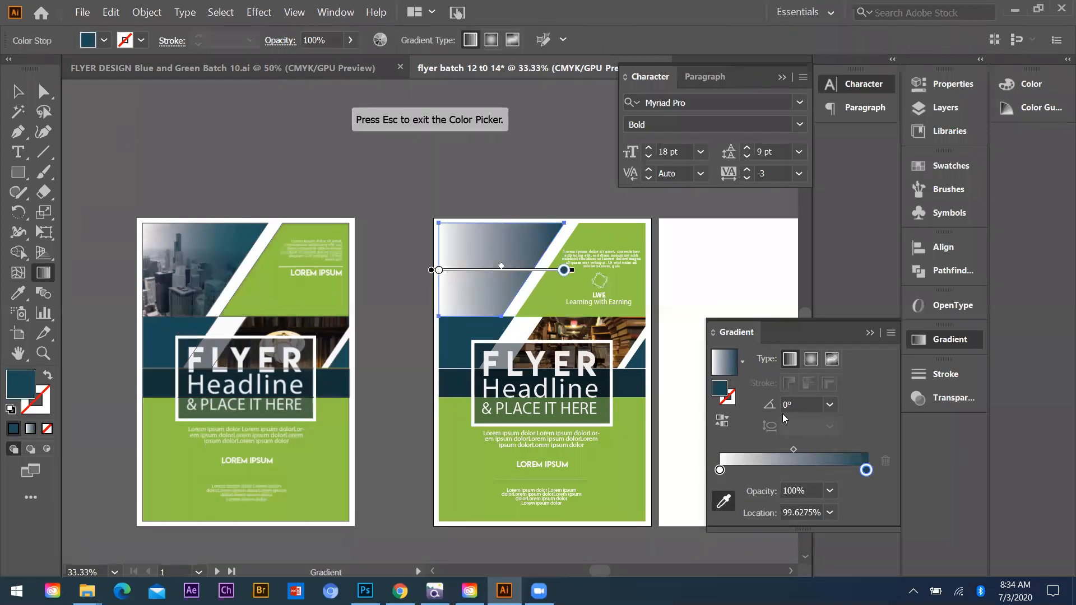
{"action": "left_click", "coordinate": [872, 335]}
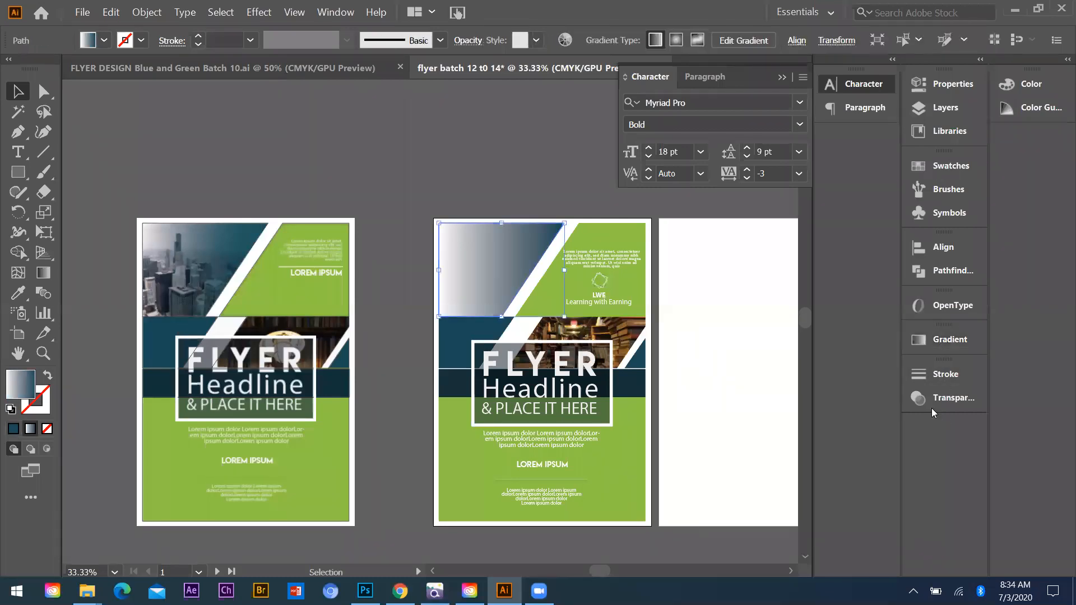
Step: Set the blue gradient shape over the skyline image to the Multiply blend mode and deselect it
{"action": "left_click", "coordinate": [951, 399]}
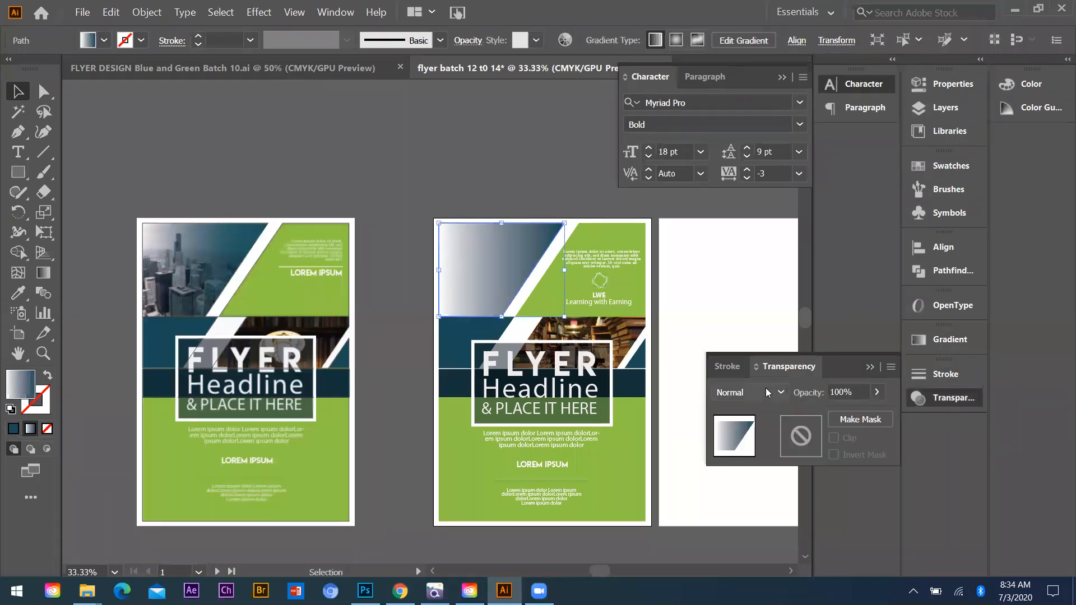
{"action": "left_click", "coordinate": [768, 394]}
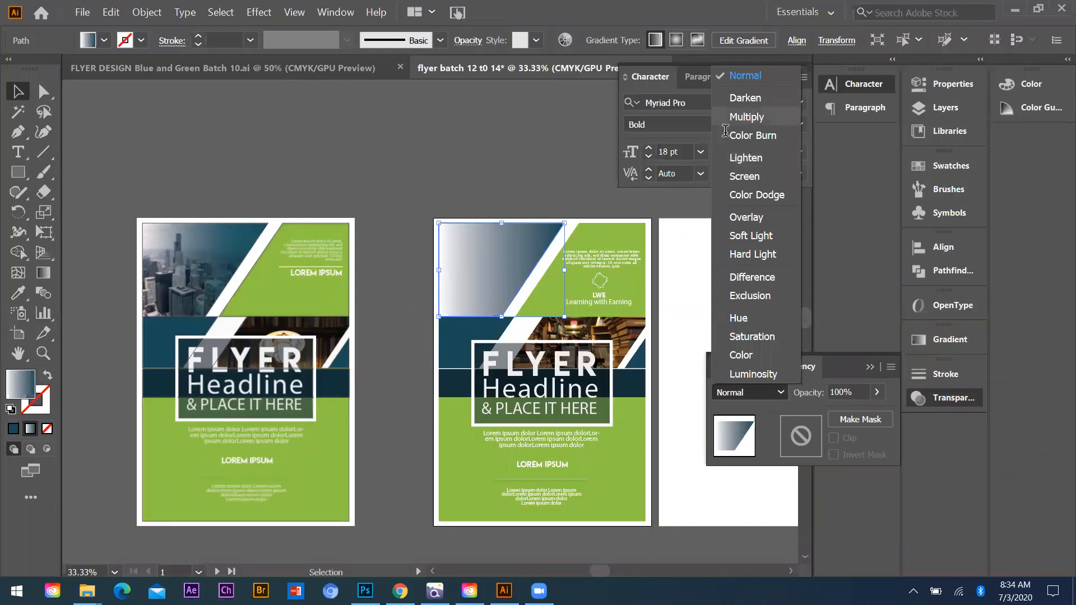
{"action": "left_click", "coordinate": [746, 116]}
{"action": "key", "text": "ctrl+equal"}
{"action": "key", "text": "ctrl+equal"}
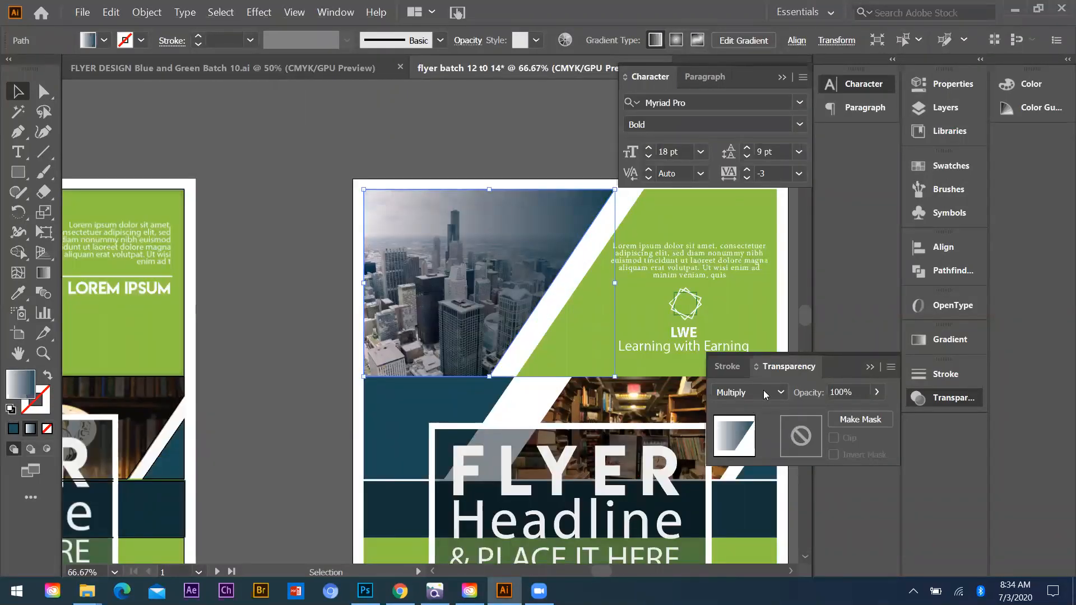
{"action": "left_click", "coordinate": [442, 126]}
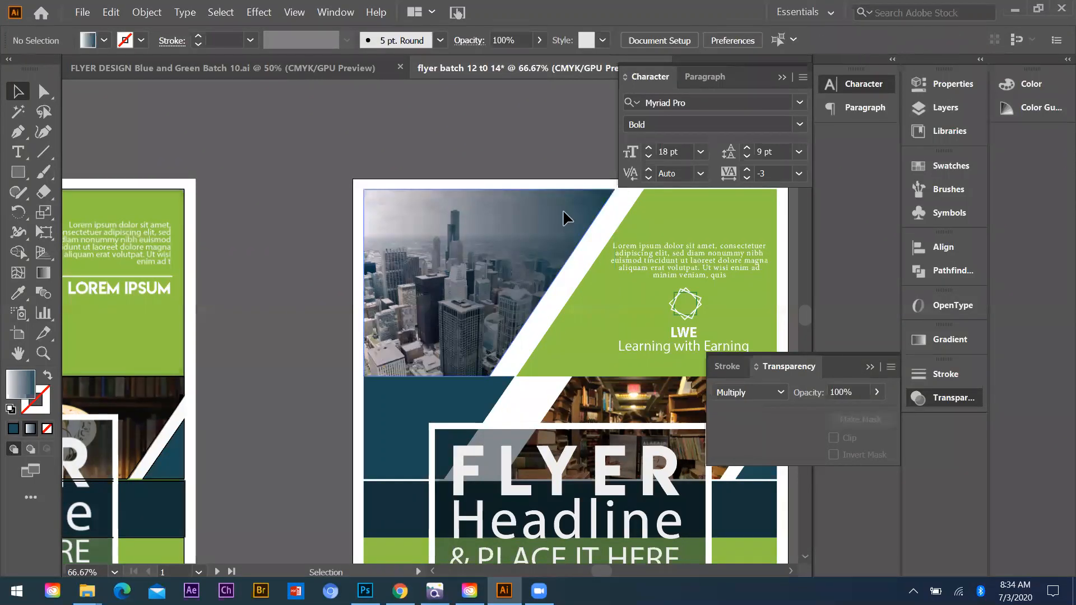
Step: Set the blue end stop of the skyline overlay's gradient to 80% opacity at 100% location and deselect the shape
{"action": "left_click", "coordinate": [554, 249]}
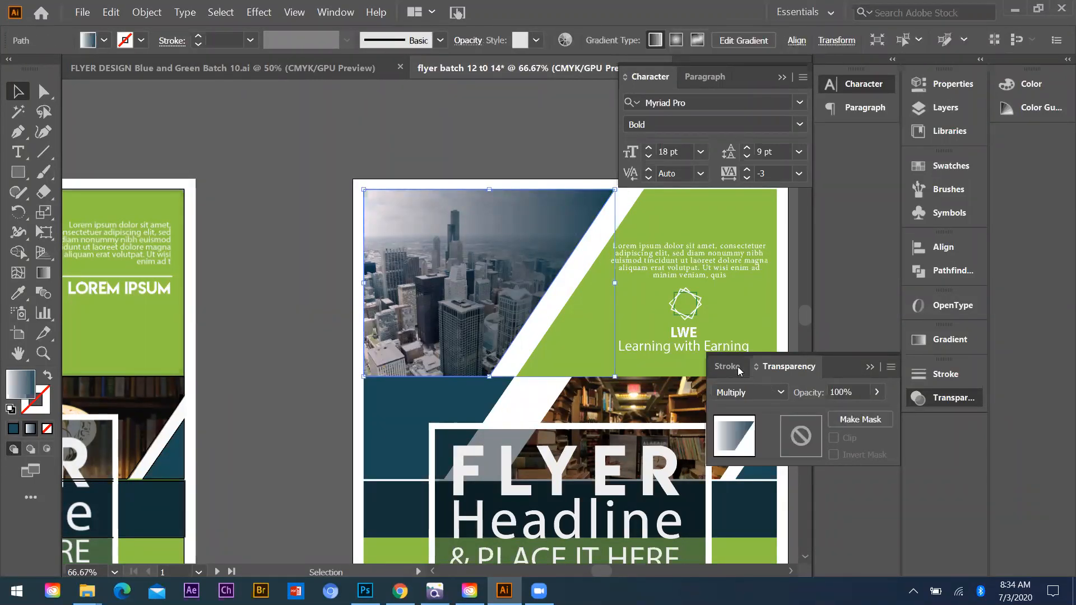
{"action": "left_click", "coordinate": [981, 343]}
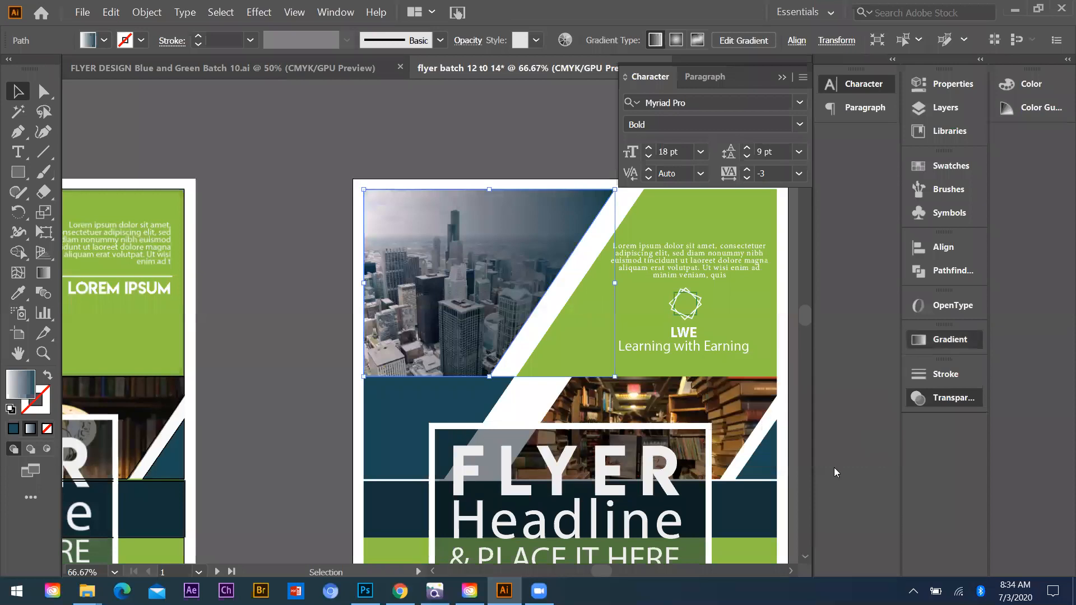
{"action": "mouse_move", "coordinate": [796, 475]}
{"action": "left_mouse_down"}
{"action": "mouse_move", "coordinate": [761, 475]}
{"action": "mouse_move", "coordinate": [810, 475]}
{"action": "mouse_move", "coordinate": [799, 475]}
{"action": "left_mouse_up"}
{"action": "left_click", "coordinate": [865, 490]}
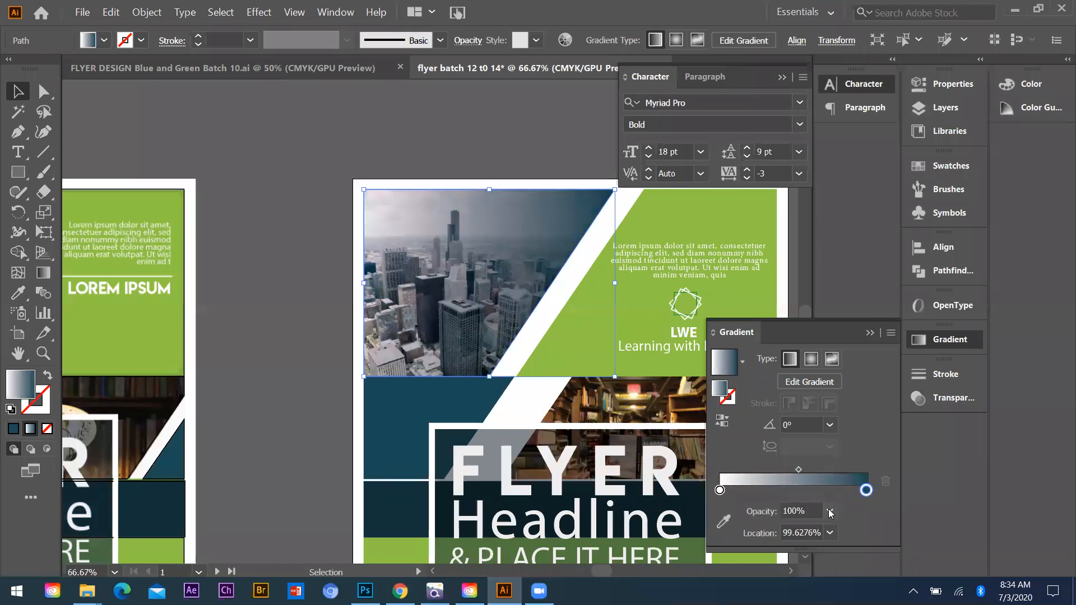
{"action": "left_click", "coordinate": [830, 512]}
{"action": "left_click", "coordinate": [851, 456]}
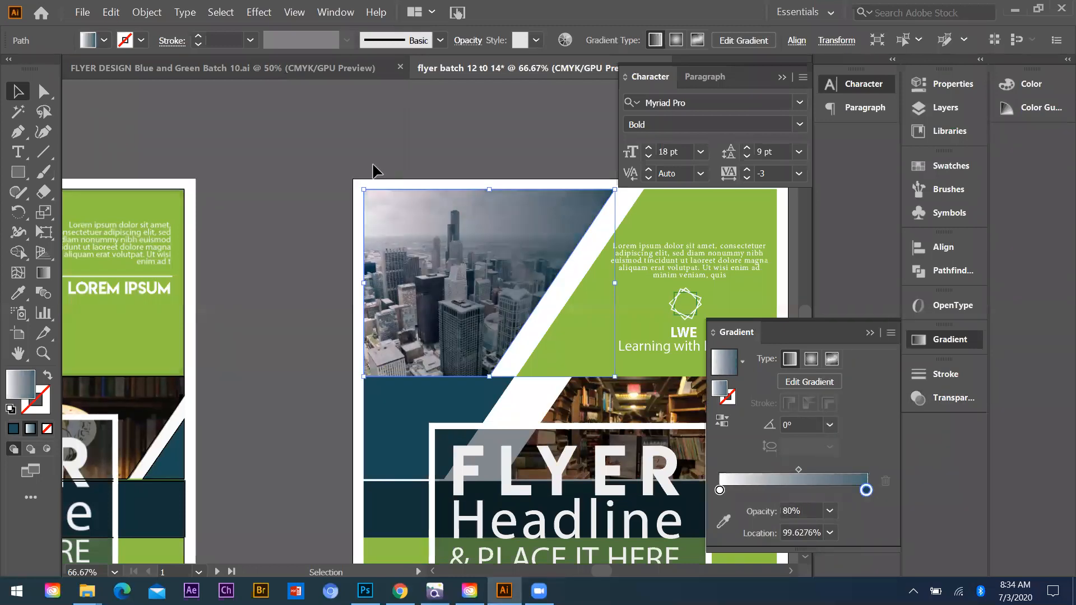
{"action": "left_click_drag", "start_coordinate": [867, 495], "coordinate": [872, 494]}
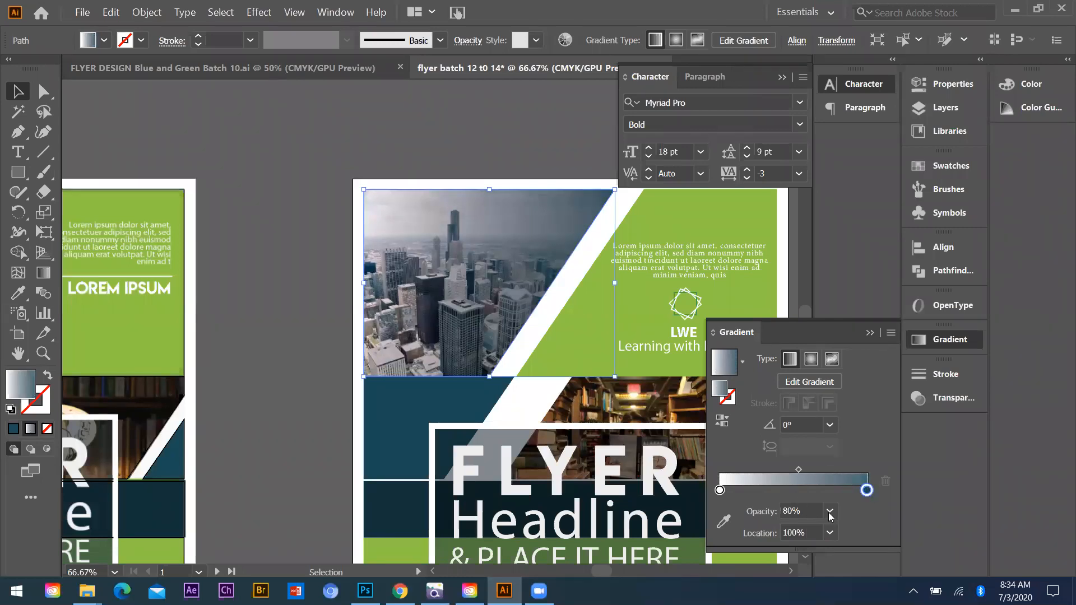
{"action": "left_click", "coordinate": [830, 511]}
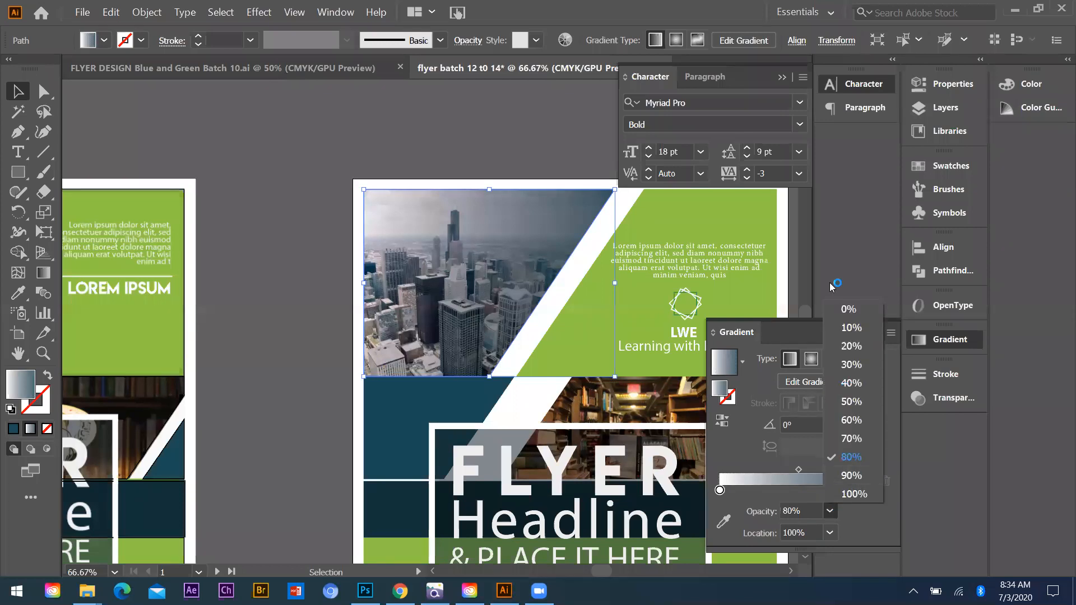
{"action": "left_click", "coordinate": [108, 109]}
{"action": "left_click", "coordinate": [870, 334]}
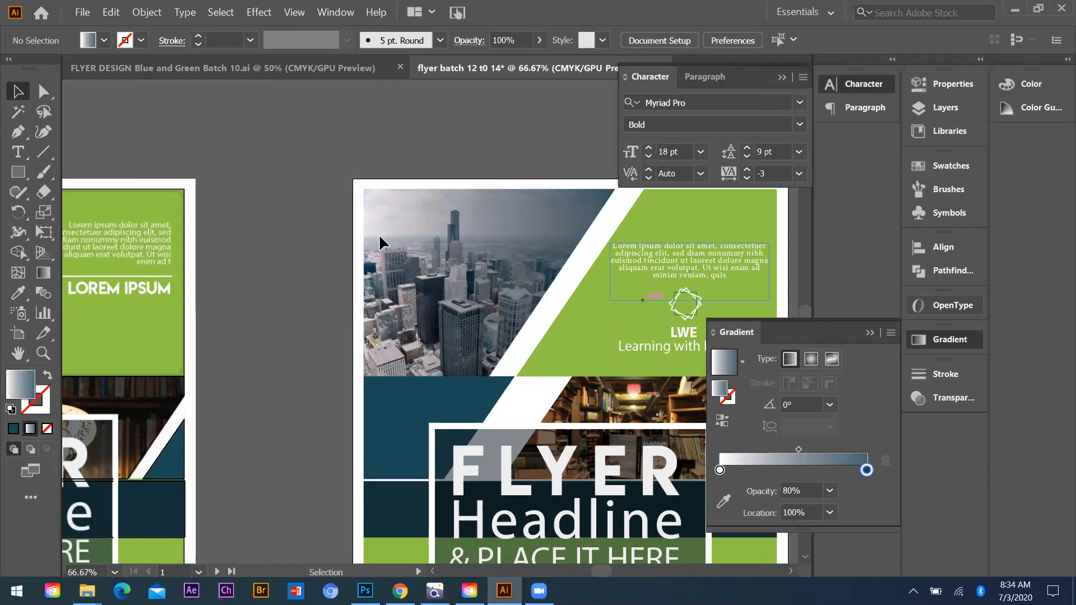
Step: Copy the slanted outline around the reference flyer's library photo onto the library photo of the new flyer
{"action": "scroll", "coordinate": [608, 322], "scroll_direction": "down", "scroll_amount": 1}
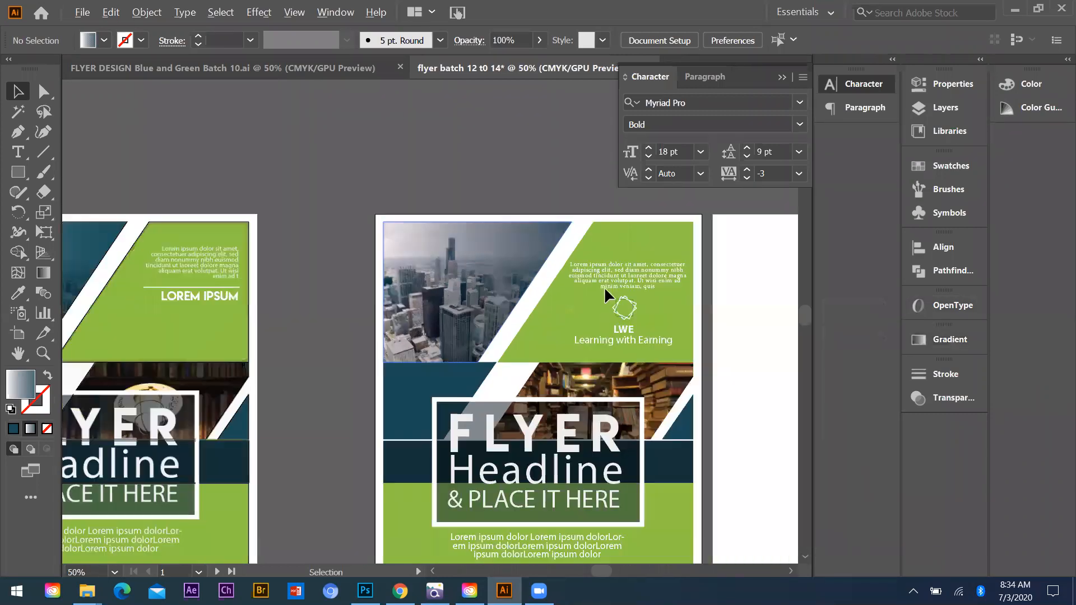
{"action": "scroll", "coordinate": [634, 333], "scroll_direction": "down", "scroll_amount": 2}
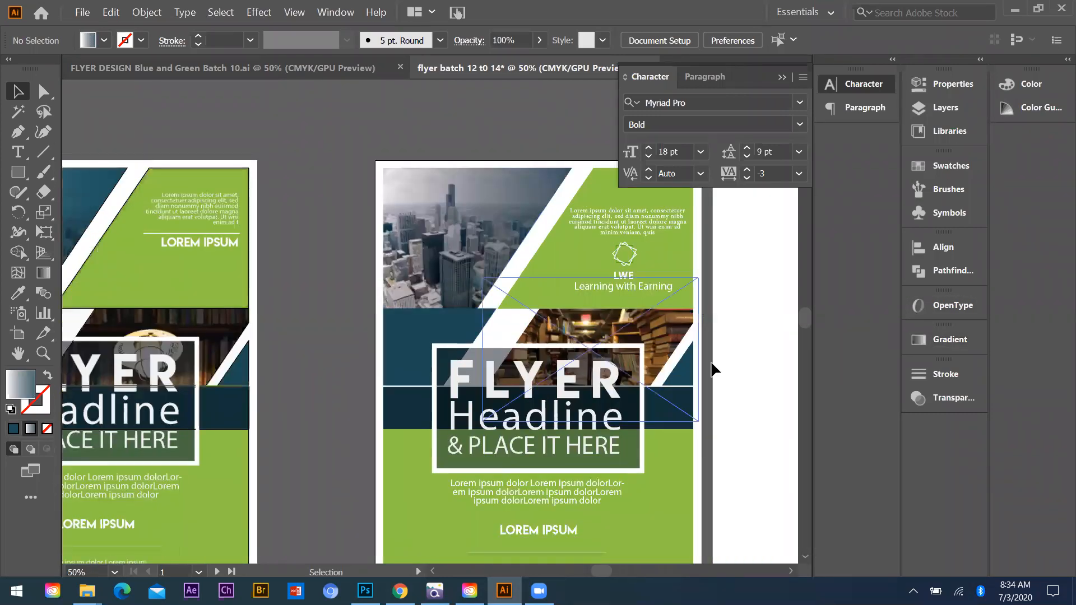
{"action": "scroll", "coordinate": [616, 374], "scroll_direction": "down", "scroll_amount": 1}
{"action": "scroll", "coordinate": [680, 366], "scroll_direction": "up", "scroll_amount": 1}
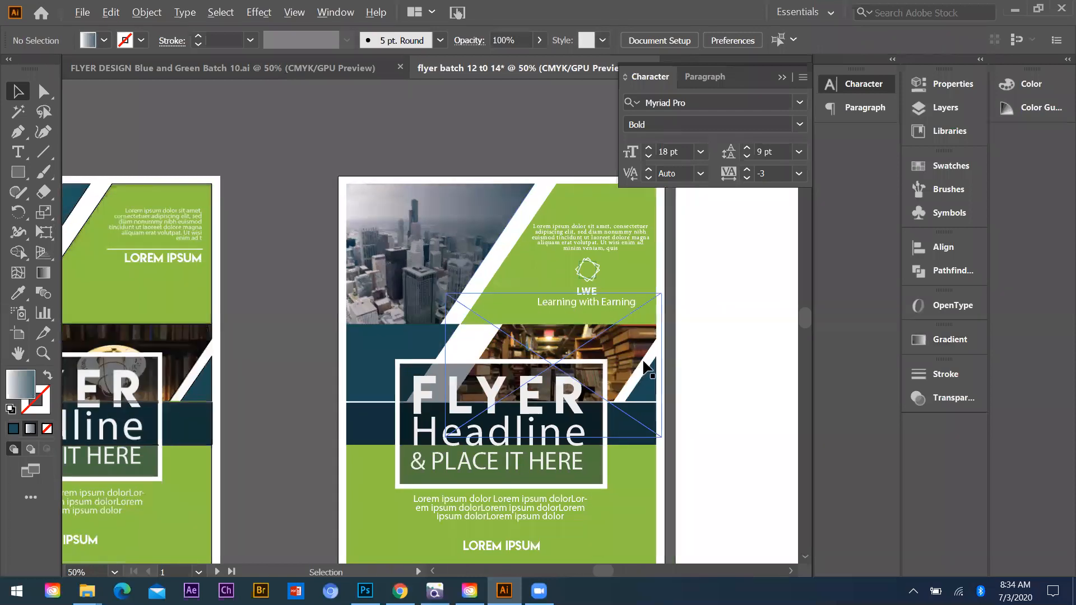
{"action": "scroll", "coordinate": [361, 375], "scroll_direction": "down", "scroll_amount": 1}
{"action": "scroll", "coordinate": [446, 403], "scroll_direction": "down", "scroll_amount": 1}
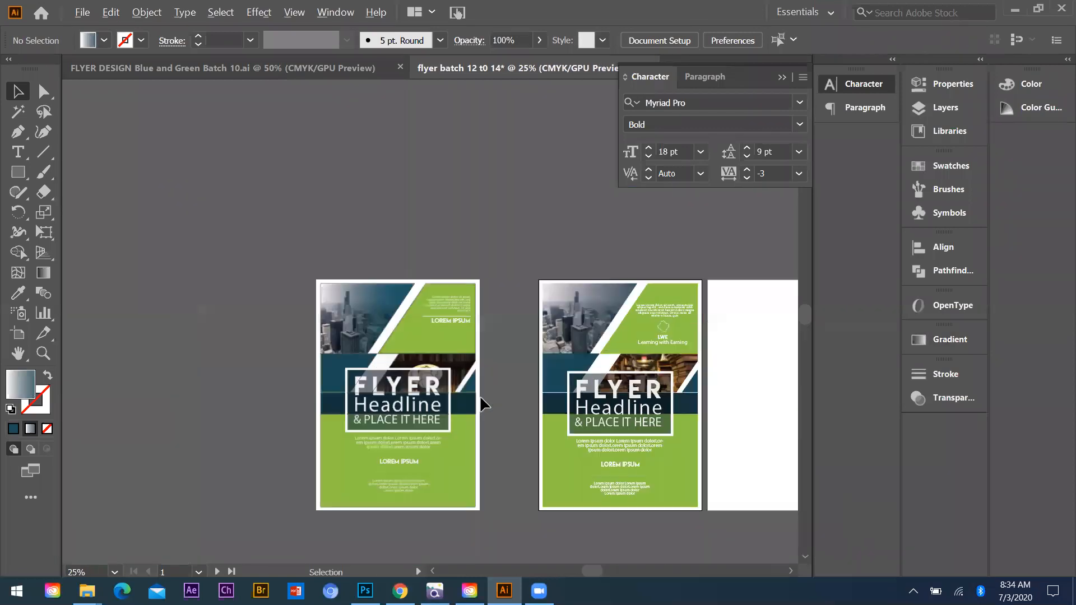
{"action": "scroll", "coordinate": [416, 364], "scroll_direction": "up", "scroll_amount": 1}
{"action": "scroll", "coordinate": [415, 363], "scroll_direction": "up", "scroll_amount": 1}
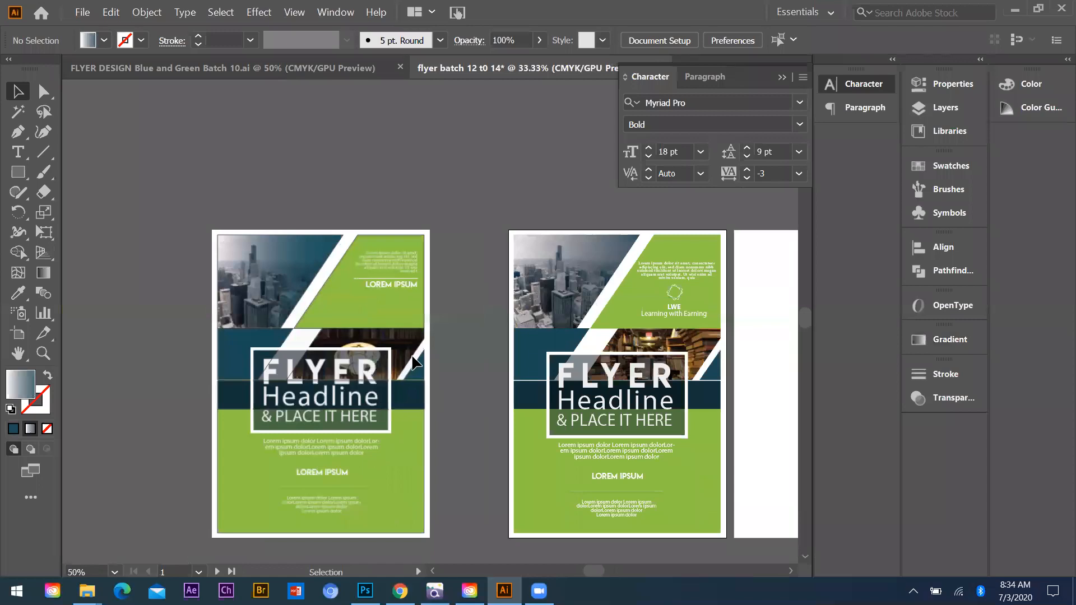
{"action": "left_click_drag", "start_coordinate": [414, 363], "coordinate": [708, 379]}
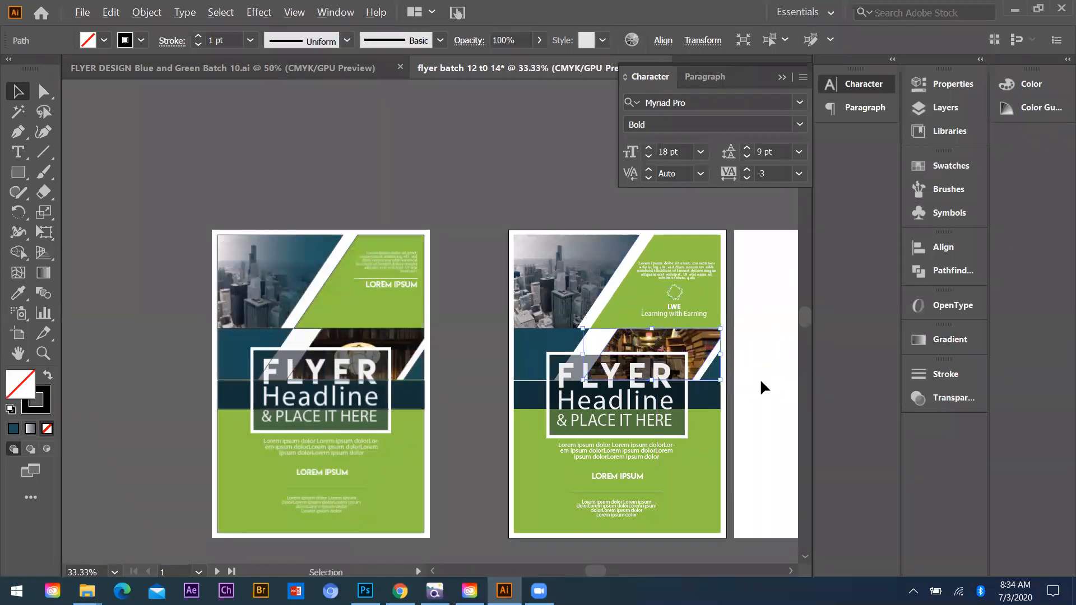
Step: Fill the copied slanted outline over the library photo with the green sampled from the flyer's lower area
{"action": "scroll", "coordinate": [604, 313], "scroll_direction": "up", "scroll_amount": 1}
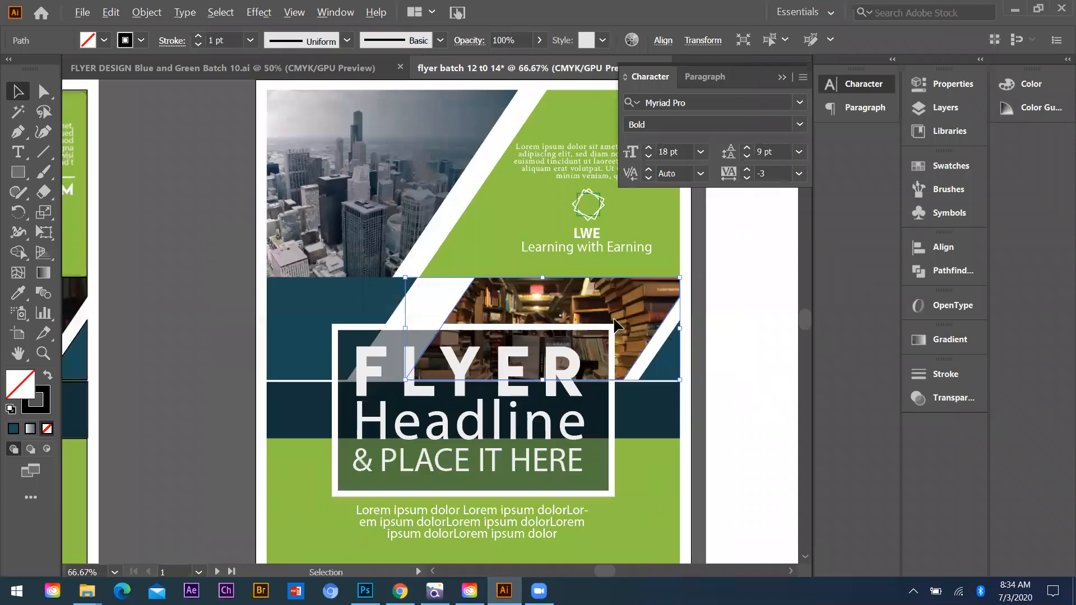
{"action": "scroll", "coordinate": [617, 325], "scroll_direction": "up", "scroll_amount": 1}
{"action": "key", "text": "ctrl"}
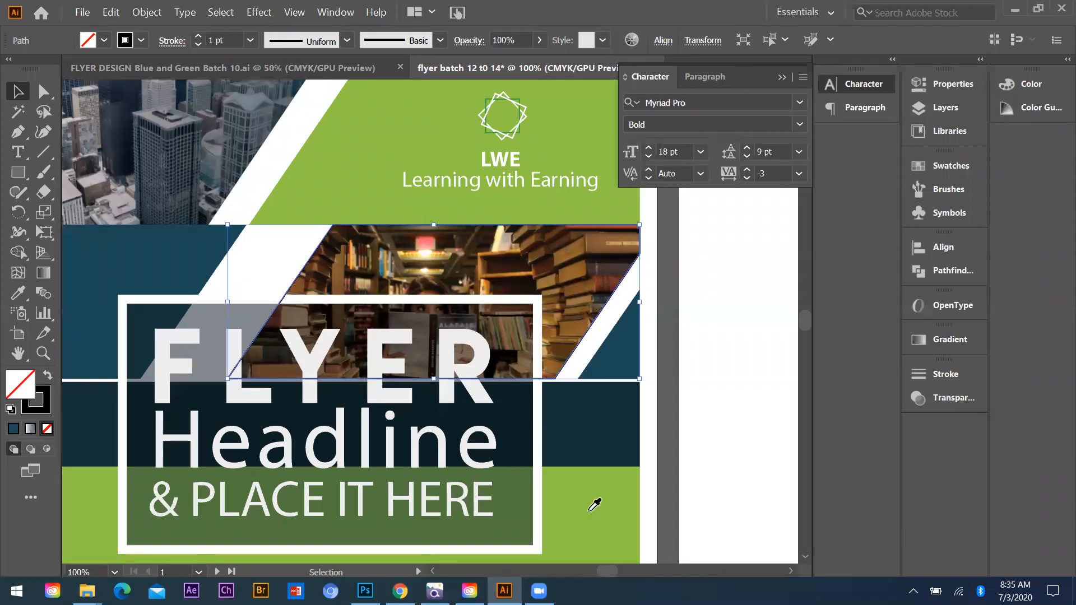
{"action": "left_click", "coordinate": [95, 489]}
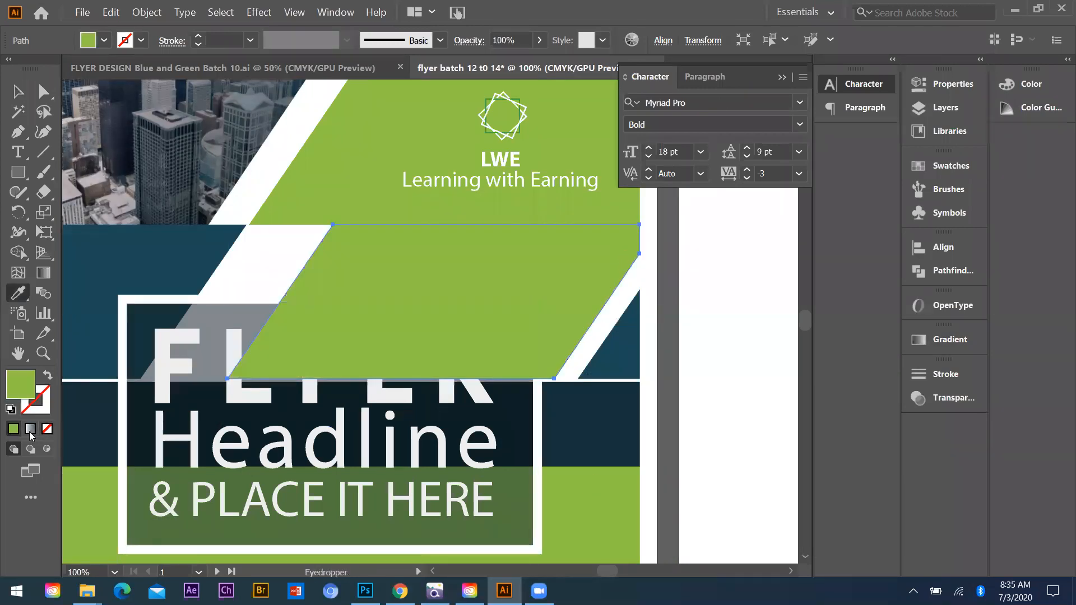
Step: Apply the white-to-blue gradient to the slanted shape and recolour its blue end stop with the flyer's green
{"action": "key", "text": "period"}
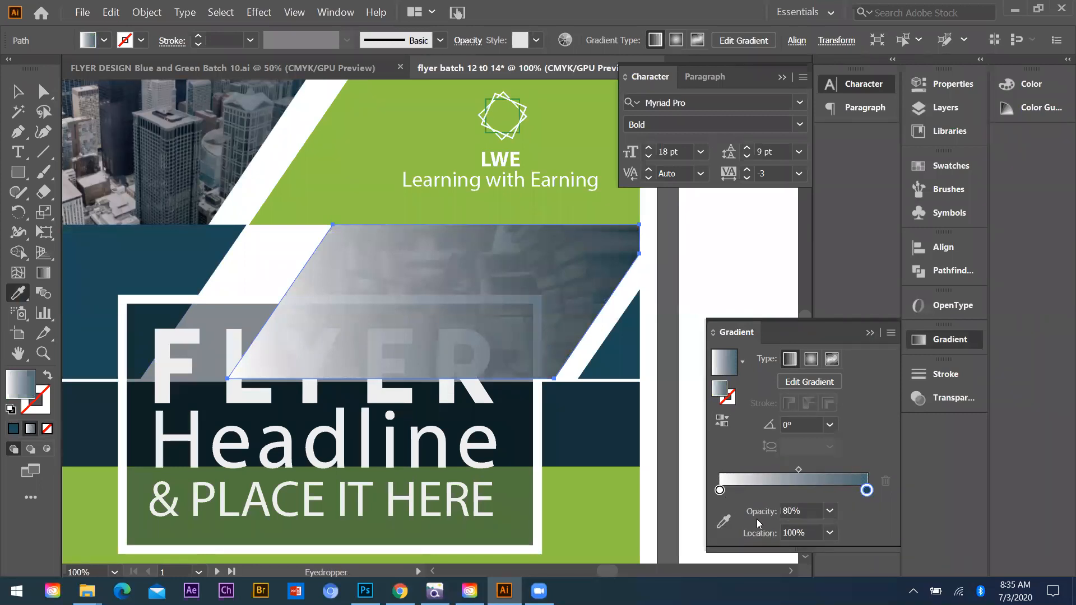
{"action": "left_click", "coordinate": [725, 527]}
{"action": "left_click", "coordinate": [607, 492]}
{"action": "left_click", "coordinate": [872, 334]}
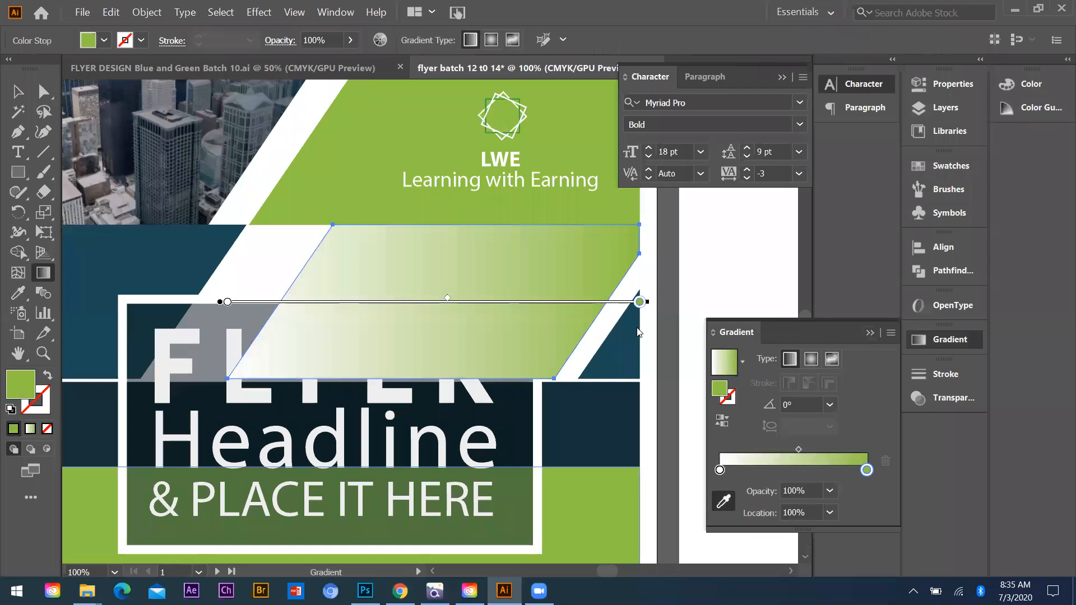
Step: Set the green gradient shape over the library photo to the Multiply blend mode
{"action": "left_click", "coordinate": [943, 400]}
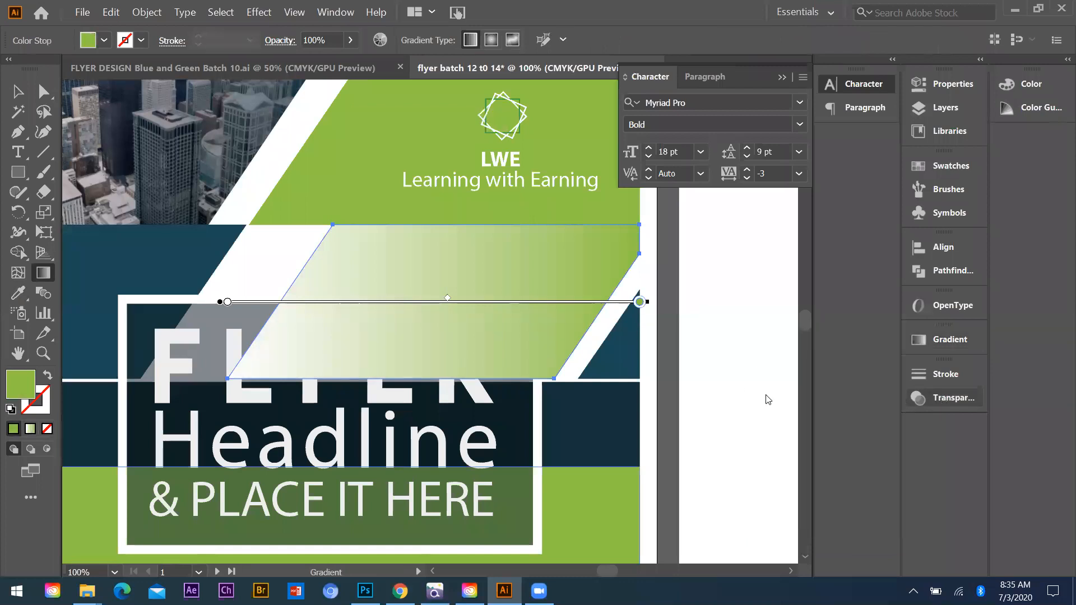
{"action": "key", "text": "v"}
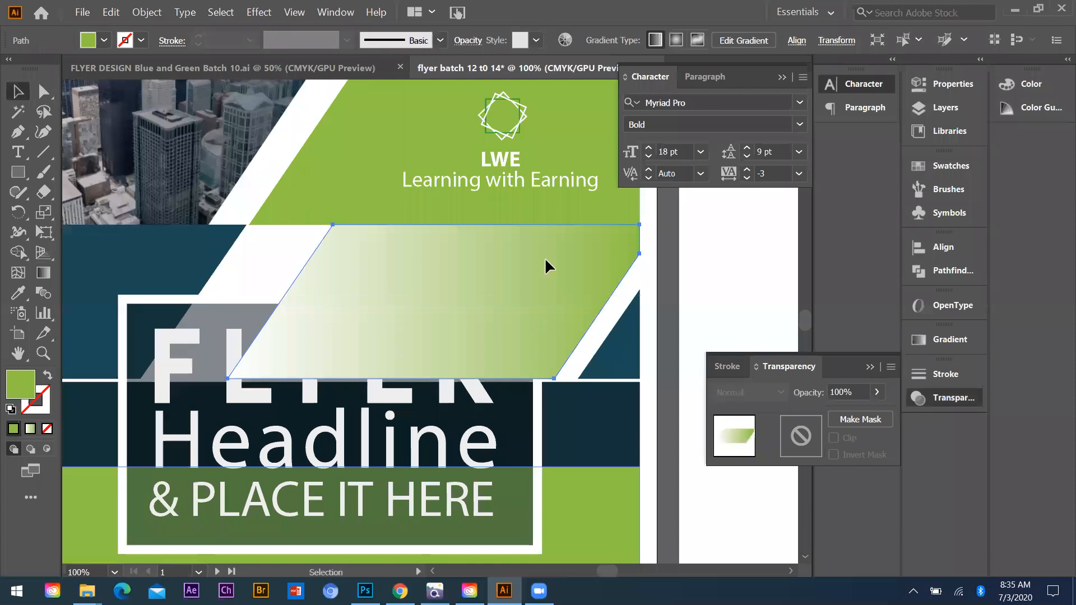
{"action": "left_click", "coordinate": [780, 394]}
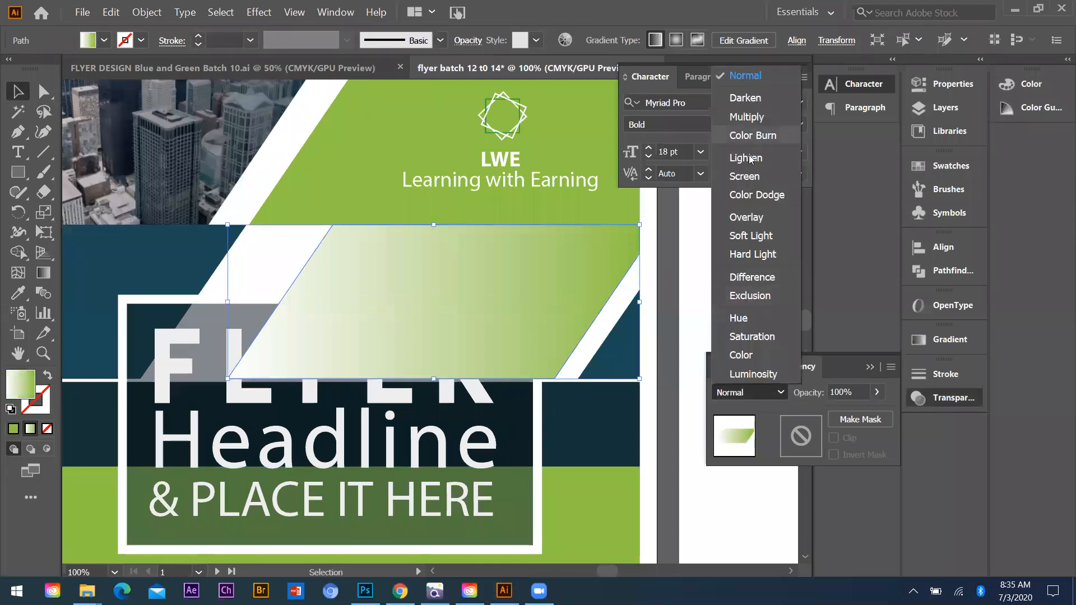
{"action": "left_click", "coordinate": [749, 118]}
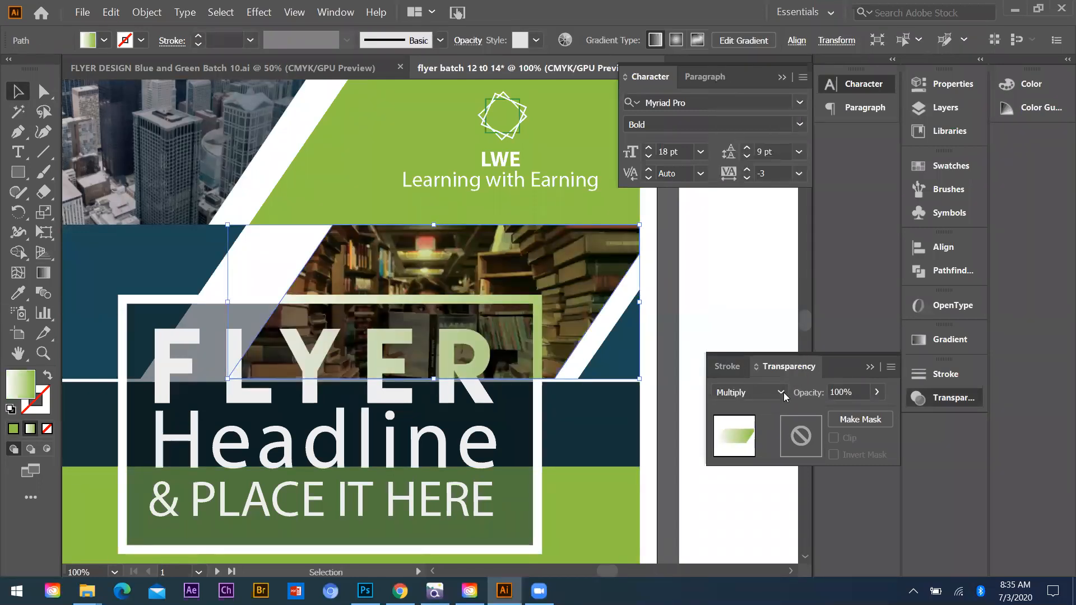
Step: Try the Saturation and Screen blend modes on the green gradient shape, return it to Multiply and deselect it
{"action": "left_click", "coordinate": [780, 393]}
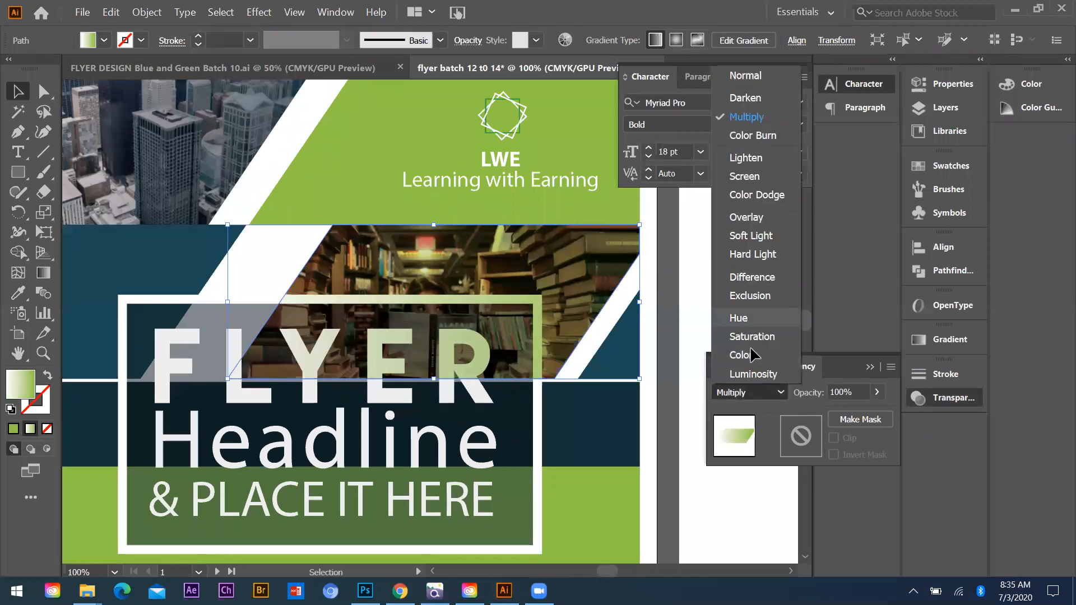
{"action": "left_click", "coordinate": [754, 337]}
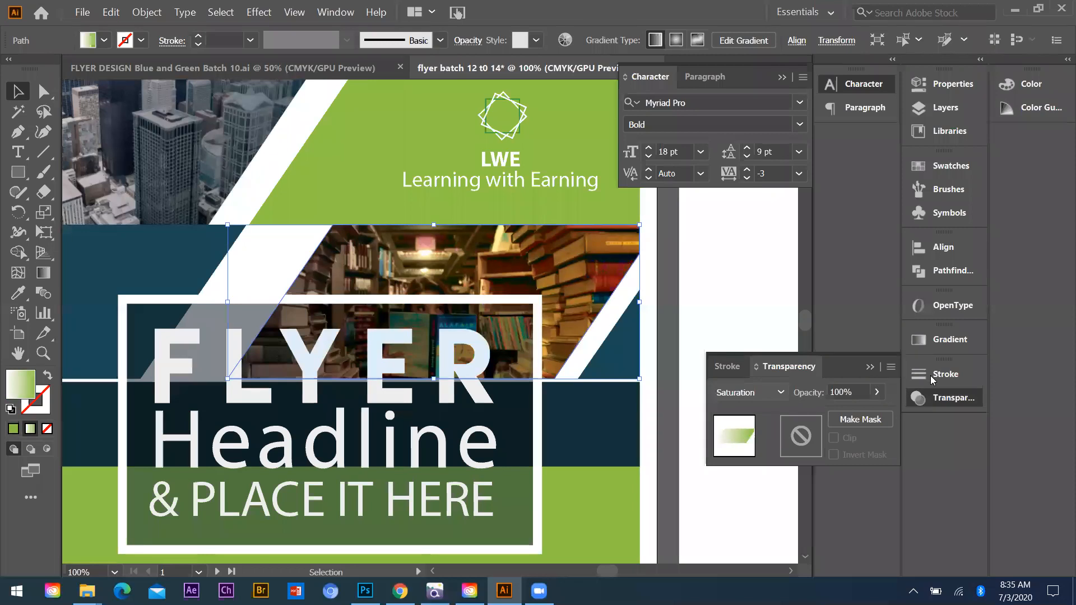
{"action": "left_click", "coordinate": [751, 393]}
{"action": "left_click", "coordinate": [750, 193]}
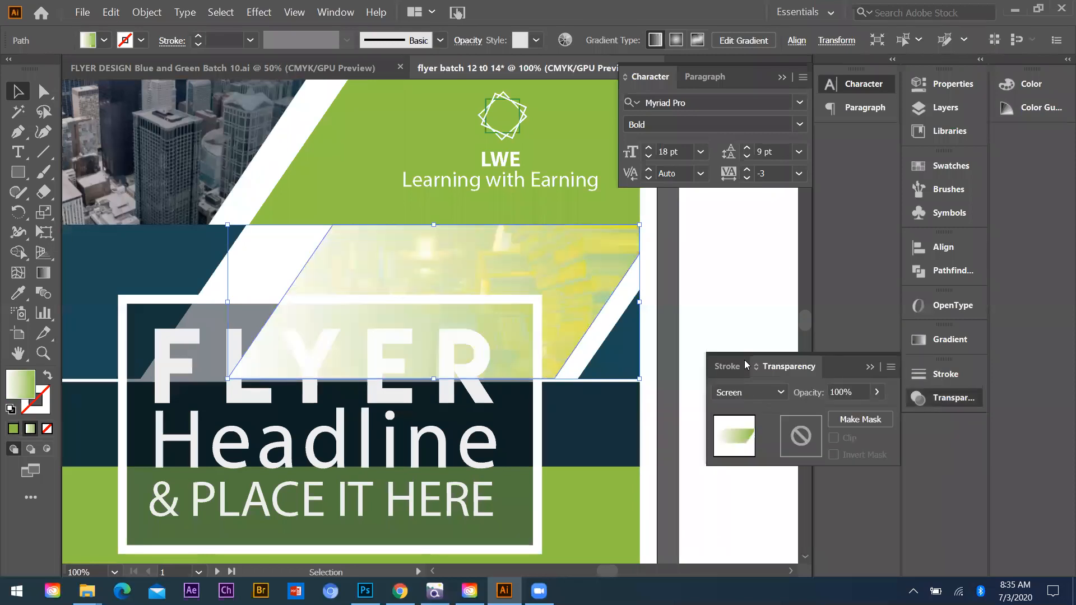
{"action": "left_click", "coordinate": [750, 392]}
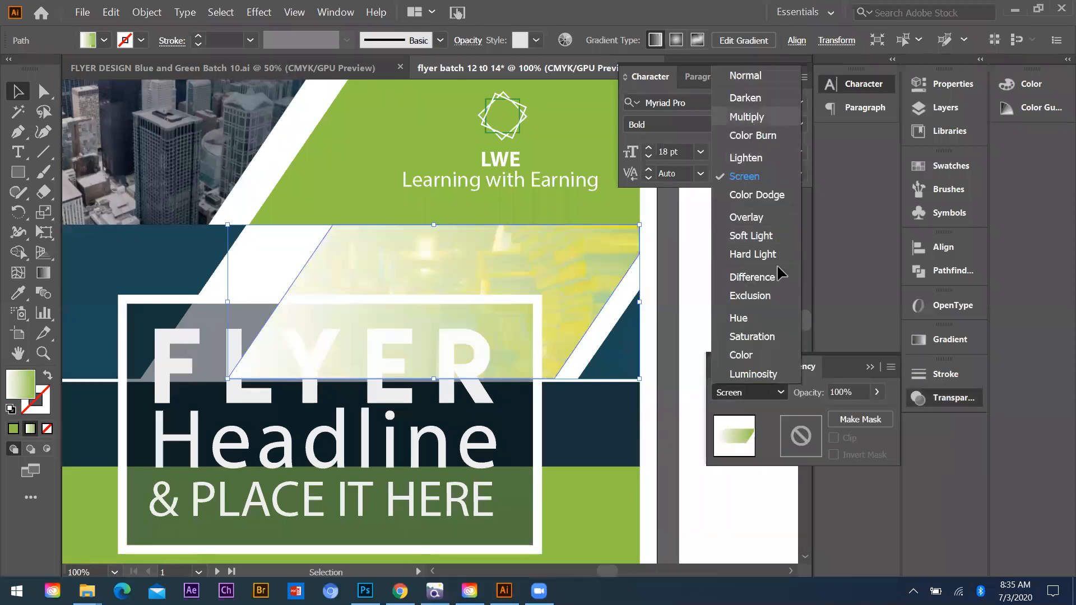
{"action": "left_click", "coordinate": [754, 115]}
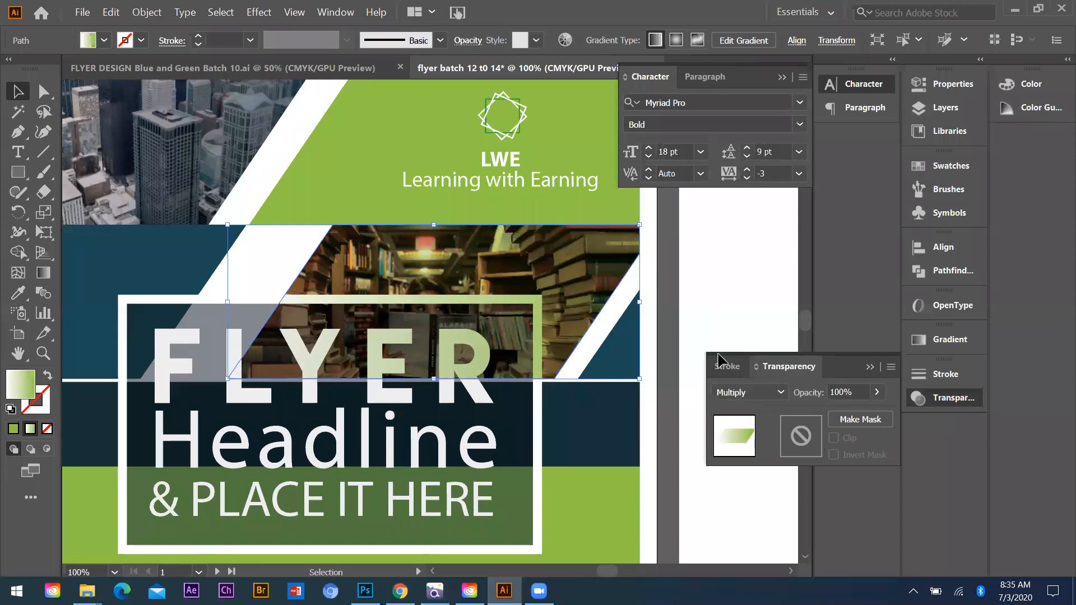
{"action": "left_click", "coordinate": [684, 276]}
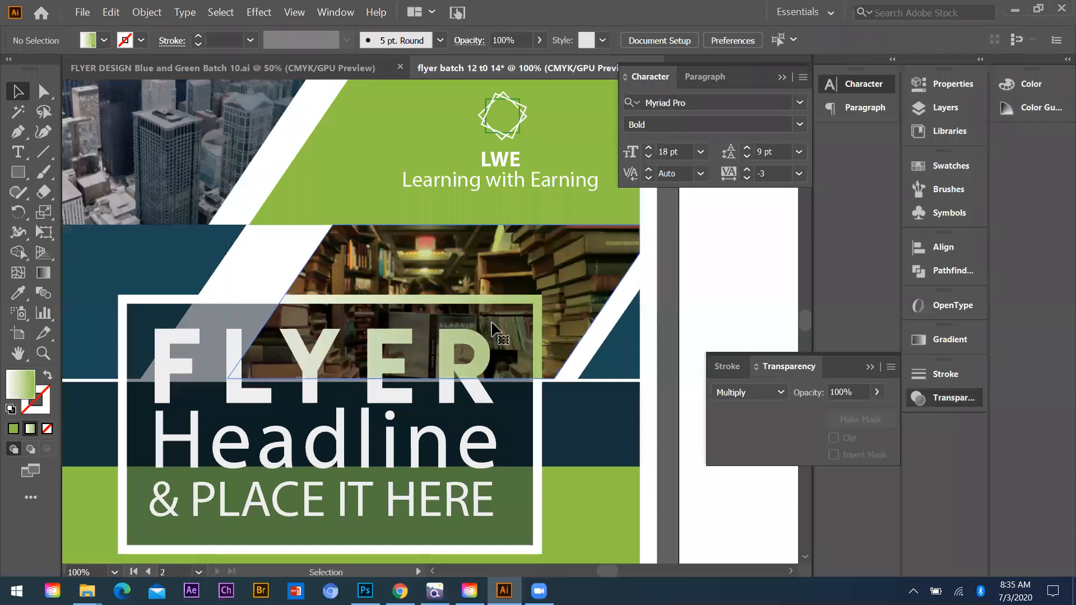
Step: Send the green gradient shape backward, behind the headline text and its white frame
{"action": "left_click", "coordinate": [491, 329]}
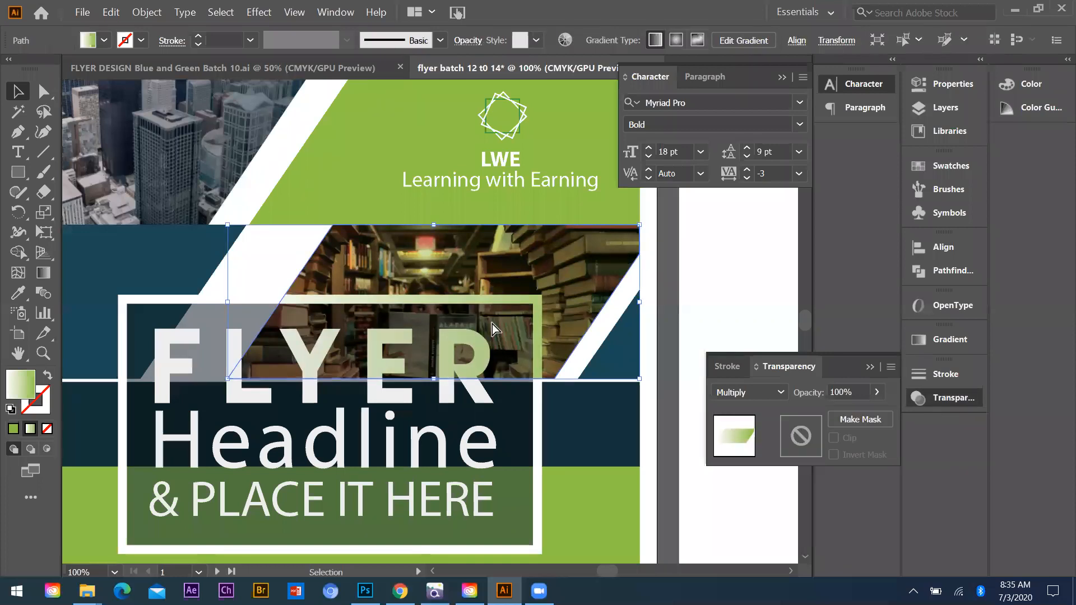
{"action": "key", "text": "a"}
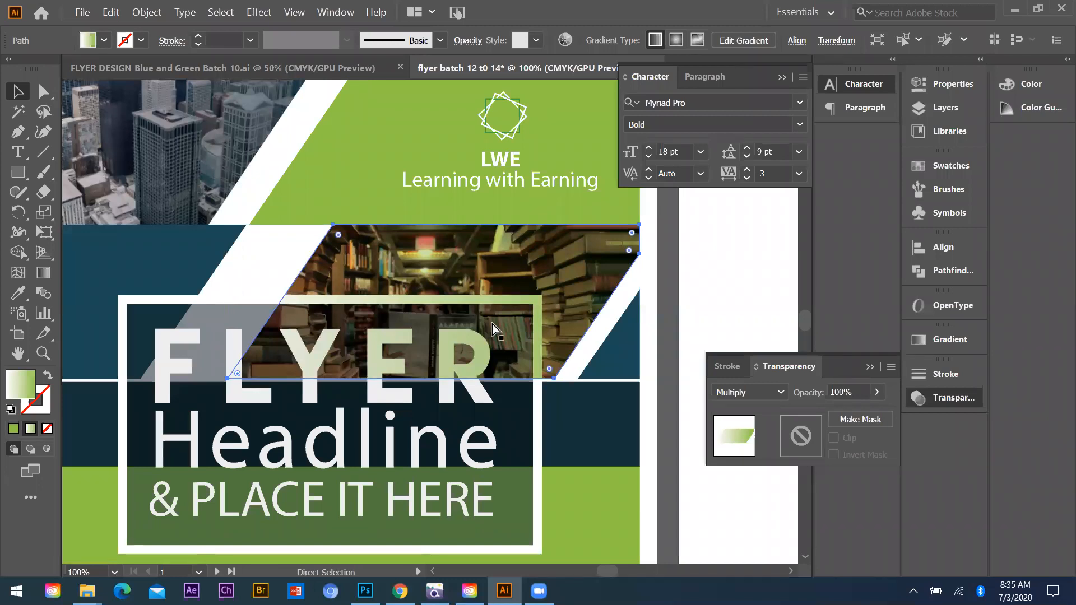
{"action": "key", "text": "ctrl+["}
{"action": "key", "text": "ctrl+["}
{"action": "key", "text": "v"}
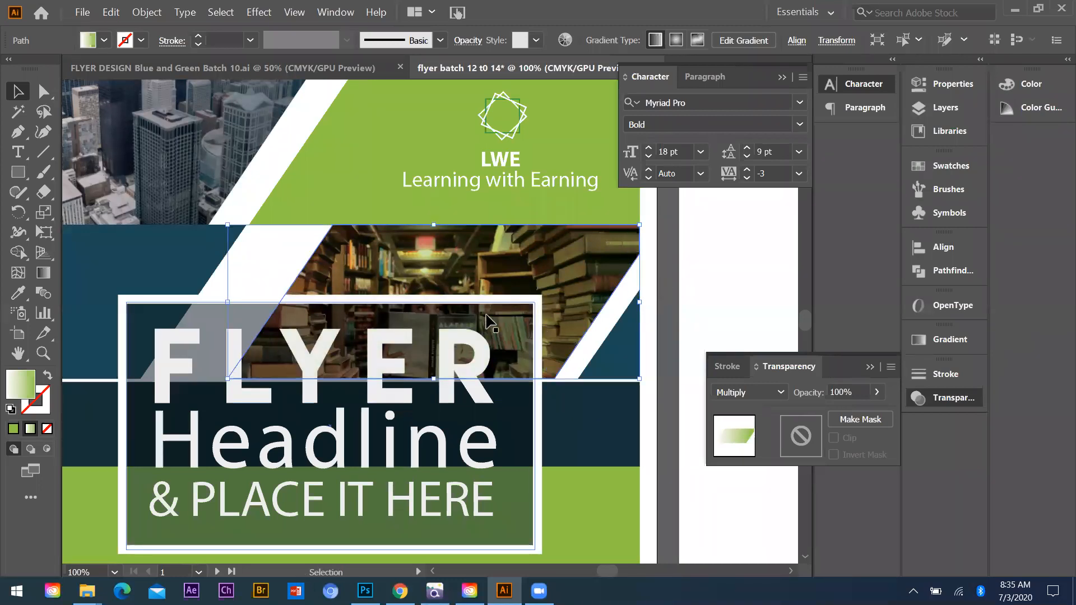
Step: Deselect the gradient shape and review the finished flyer front as a whole and in detail
{"action": "left_click", "coordinate": [428, 190]}
{"action": "scroll", "coordinate": [435, 258], "scroll_direction": "down", "scroll_amount": 3}
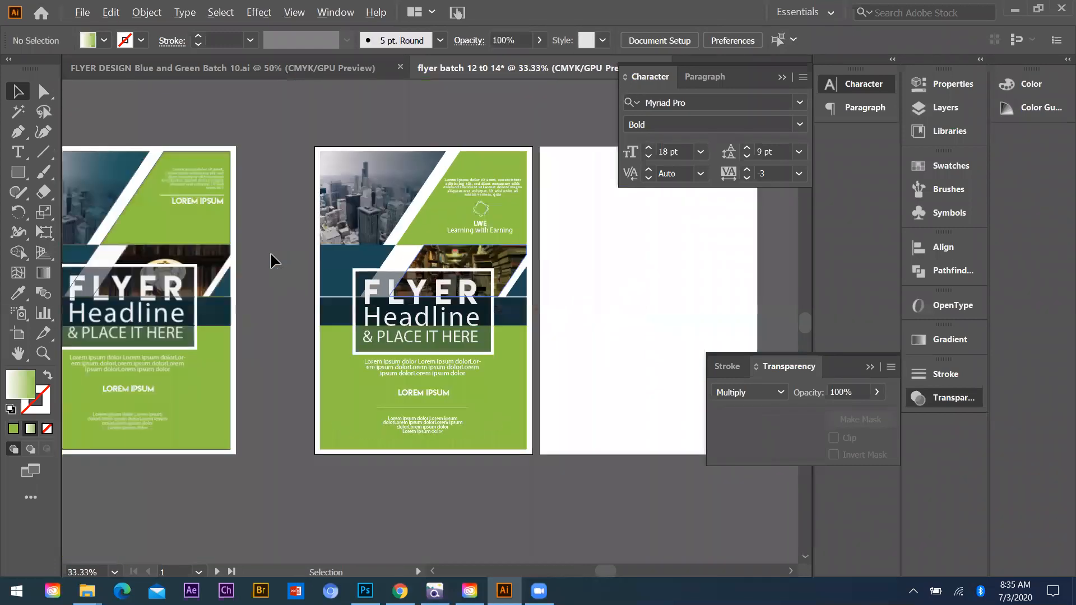
{"action": "key", "text": "ctrl+equal"}
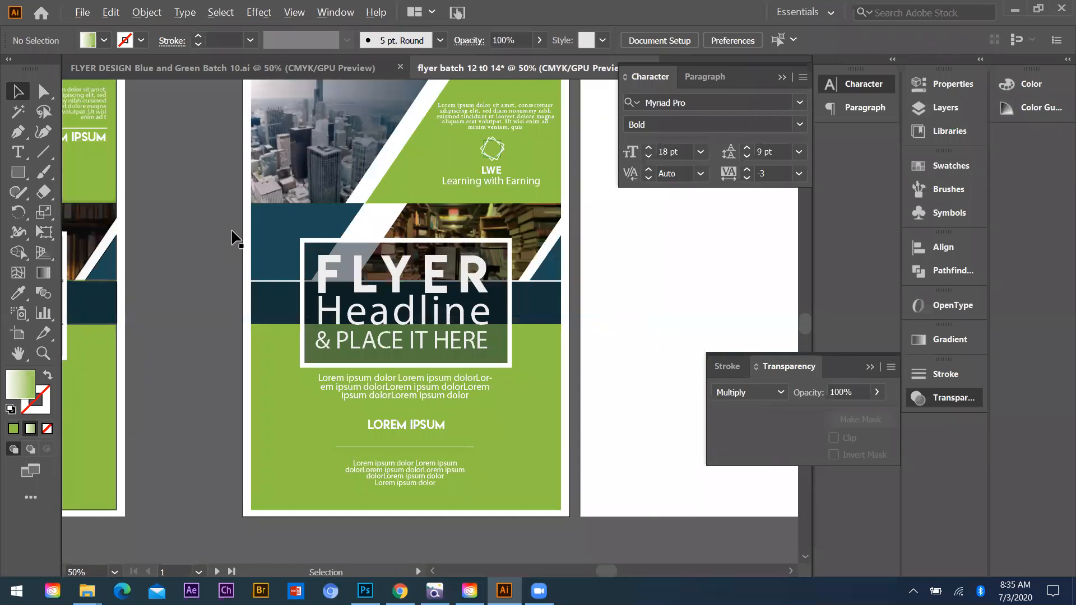
{"action": "scroll", "coordinate": [376, 209], "scroll_direction": "up", "scroll_amount": 2}
{"action": "scroll", "coordinate": [376, 208], "scroll_direction": "right", "scroll_amount": 1}
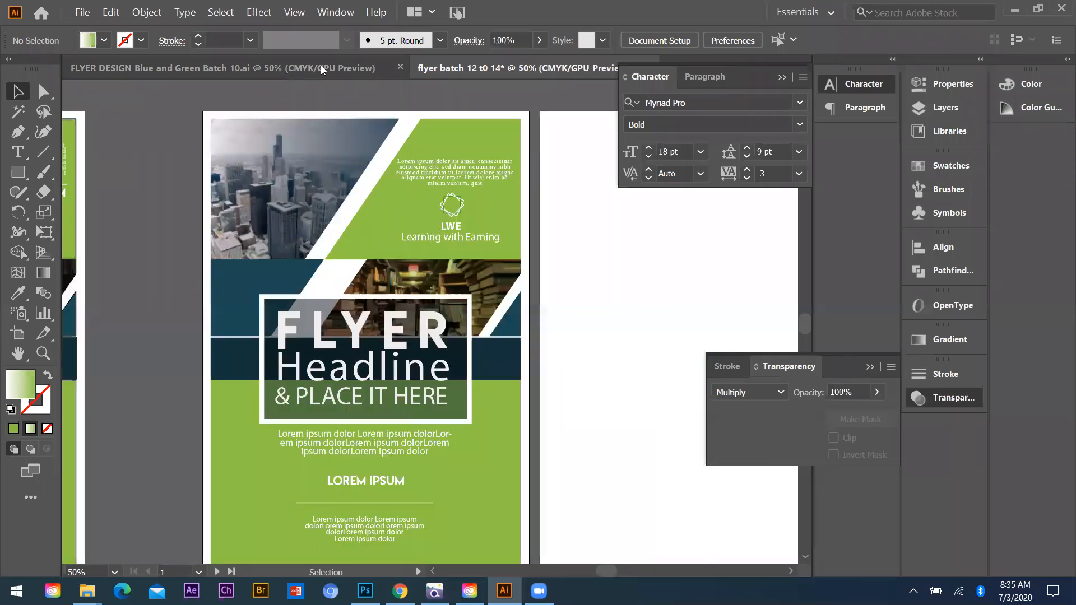
{"action": "key", "text": "ctrl+minus"}
{"action": "key", "text": "ctrl+minus"}
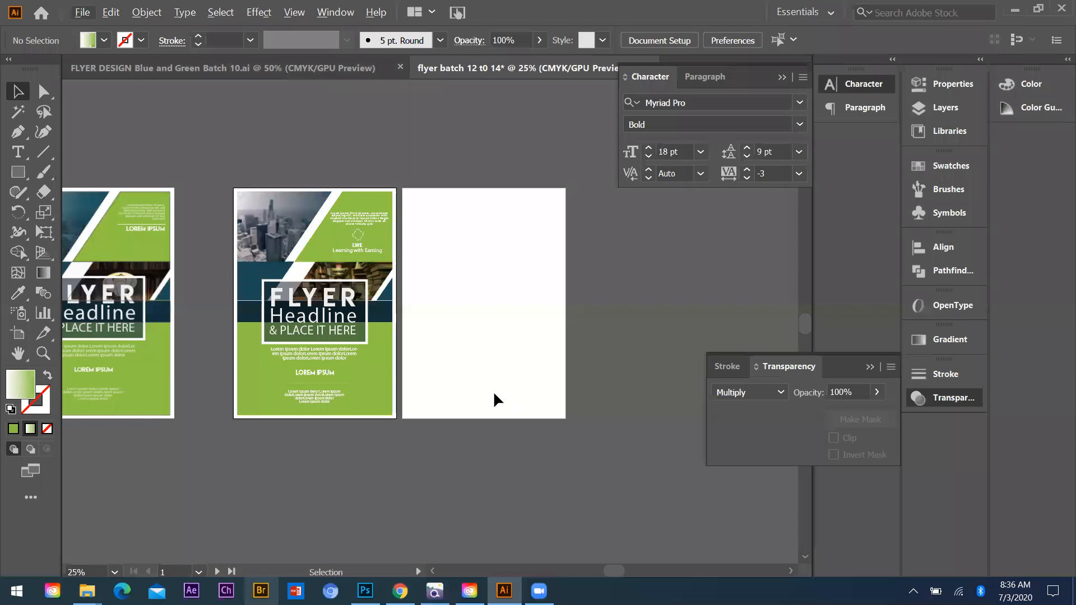
{"action": "left_click", "coordinate": [1013, 7]}
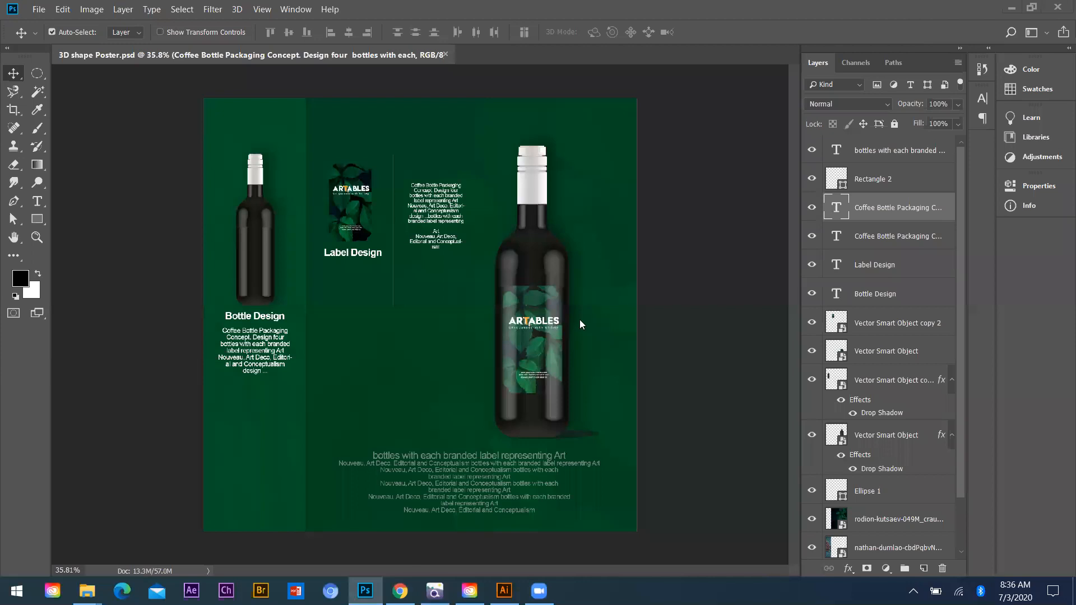
{"action": "left_click_drag", "start_coordinate": [1012, 9], "coordinate": [592, 304]}
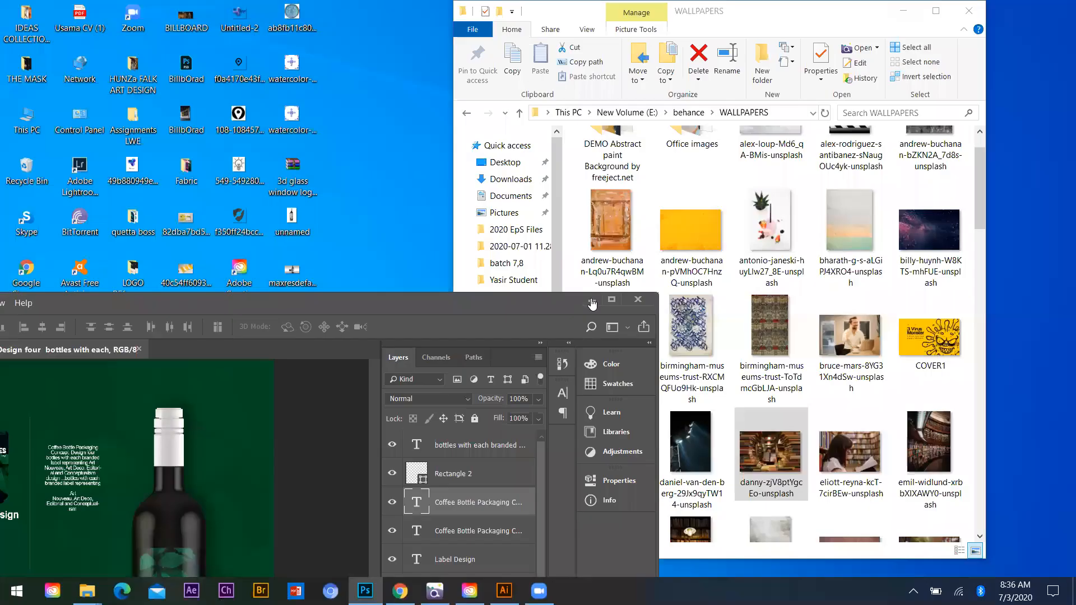
{"action": "key", "text": "super+d"}
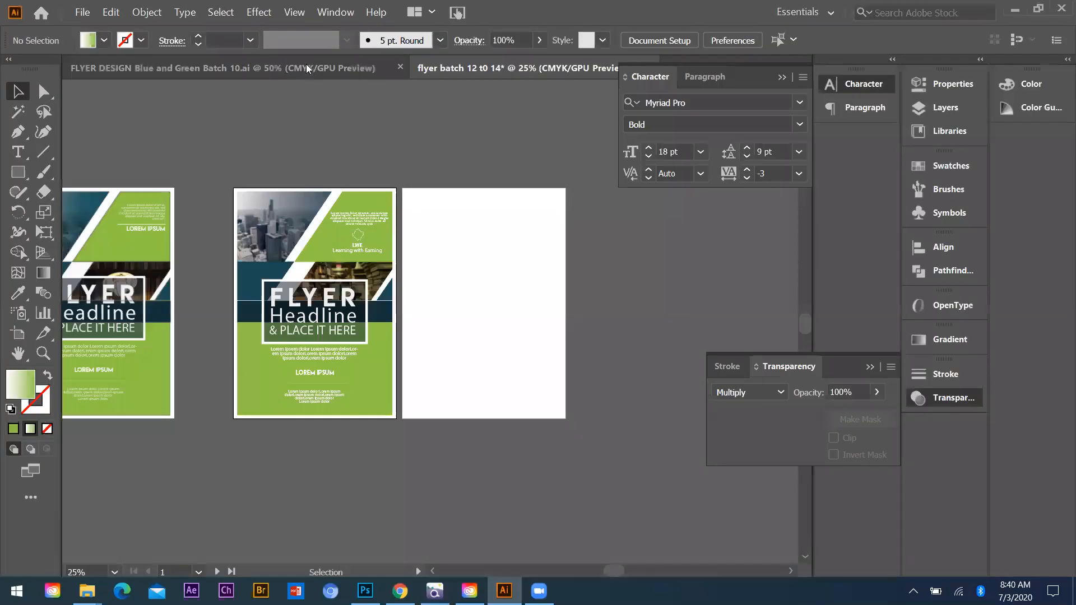
Step: Copy the complete flyer back page from FLYER DESIGN Blue and Green Batch 10.ai and paste it into the flyer batch 12 t0 14 document
{"action": "left_click", "coordinate": [306, 65]}
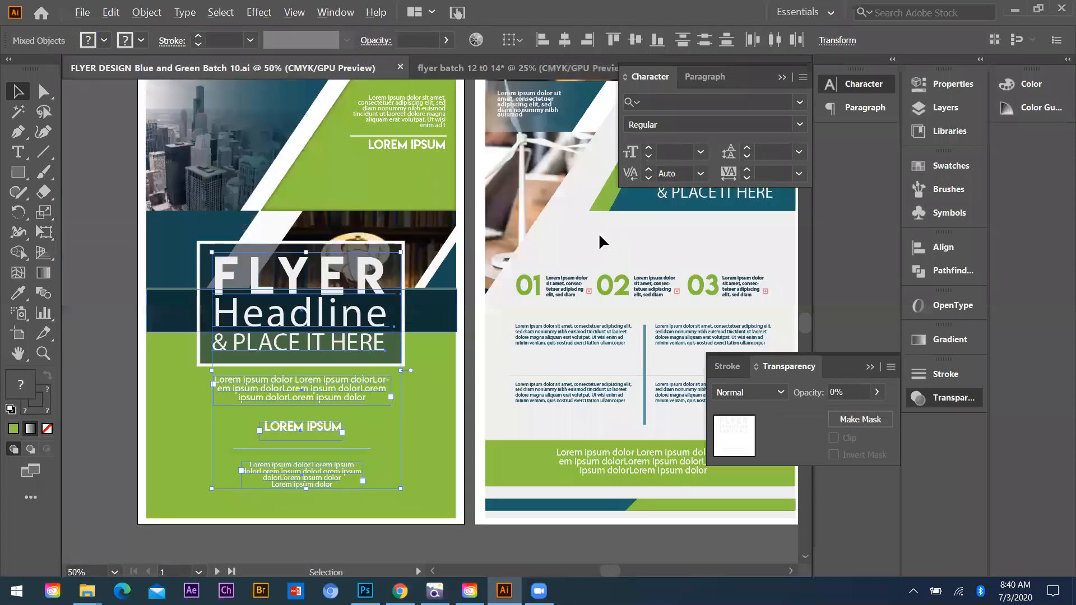
{"action": "scroll", "coordinate": [281, 276], "scroll_direction": "down", "scroll_amount": 1}
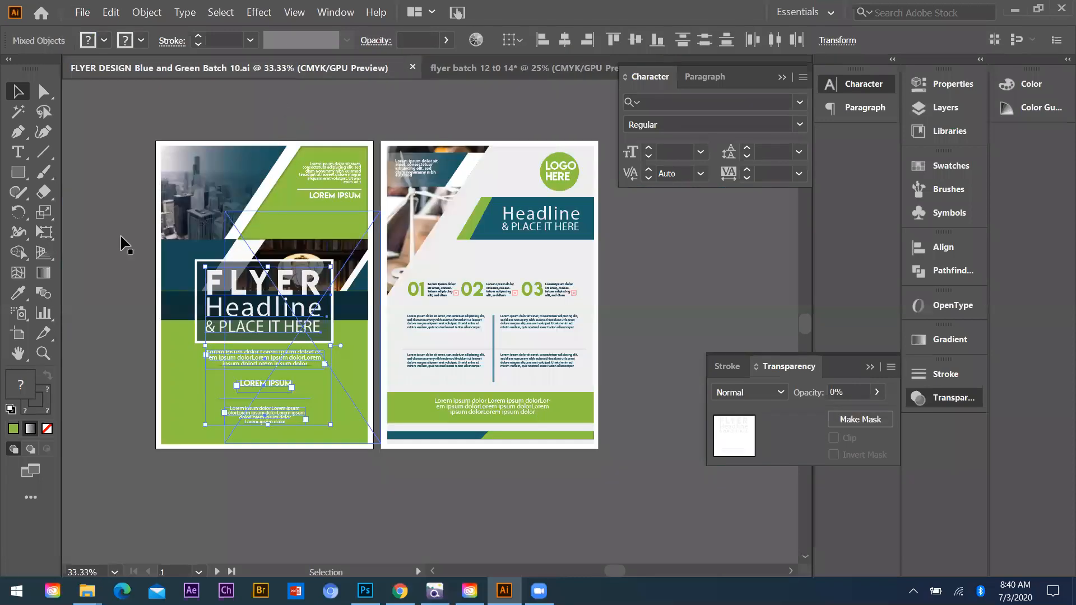
{"action": "scroll", "coordinate": [188, 309], "scroll_direction": "up", "scroll_amount": 1}
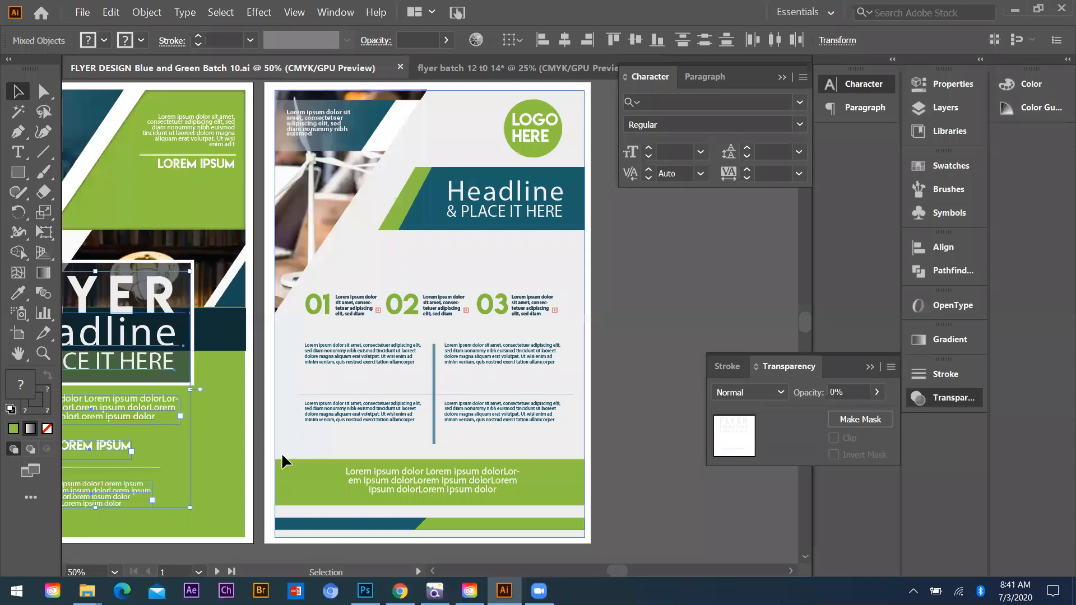
{"action": "scroll", "coordinate": [233, 461], "scroll_direction": "down", "scroll_amount": 1}
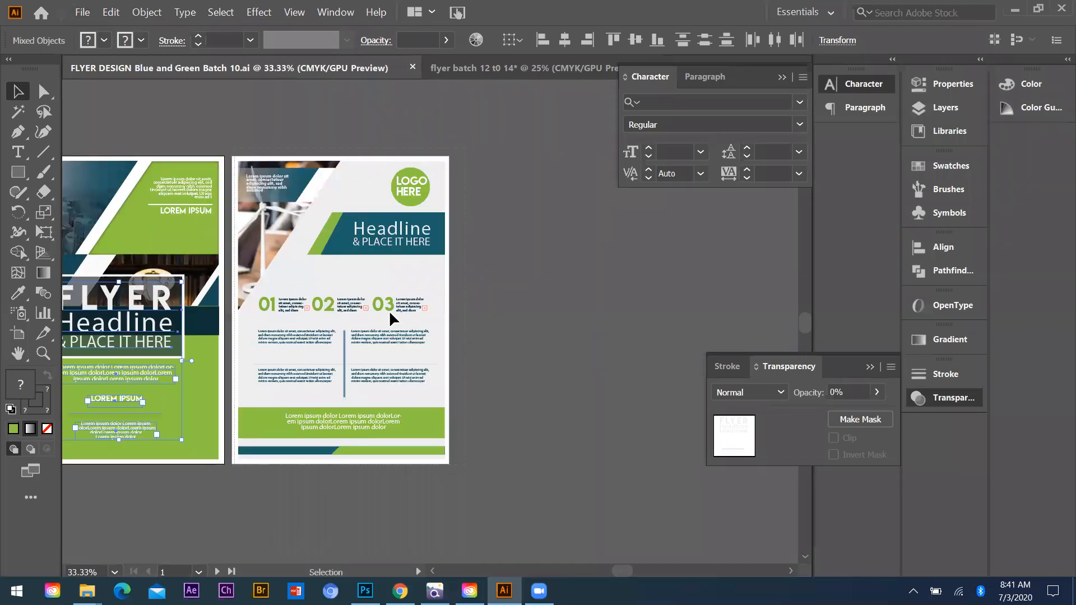
{"action": "left_click", "coordinate": [439, 360]}
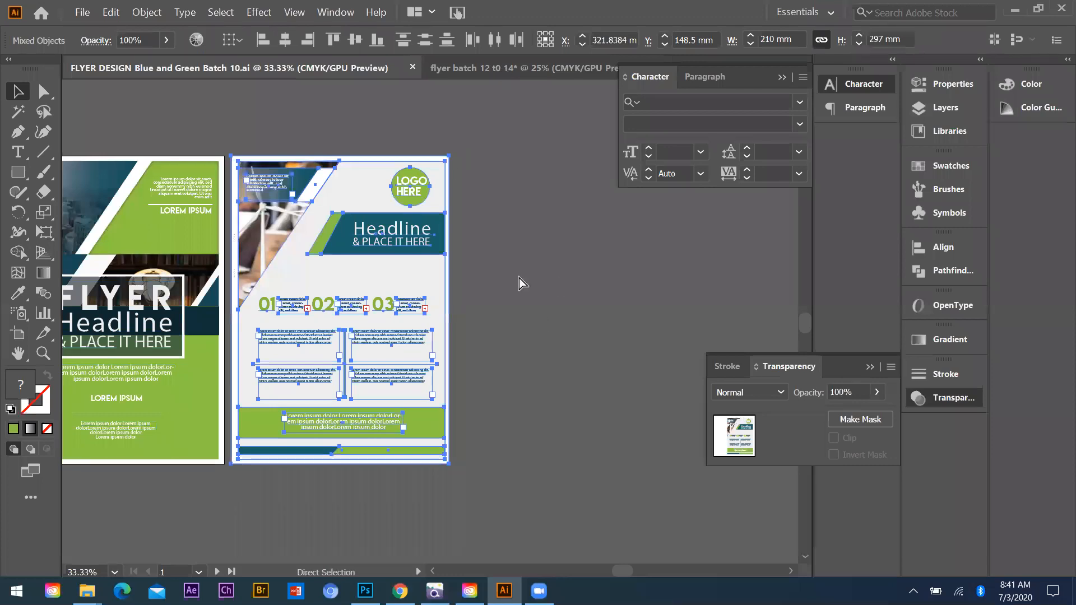
{"action": "key", "text": "ctrl+Tab"}
{"action": "key", "text": "ctrl+v"}
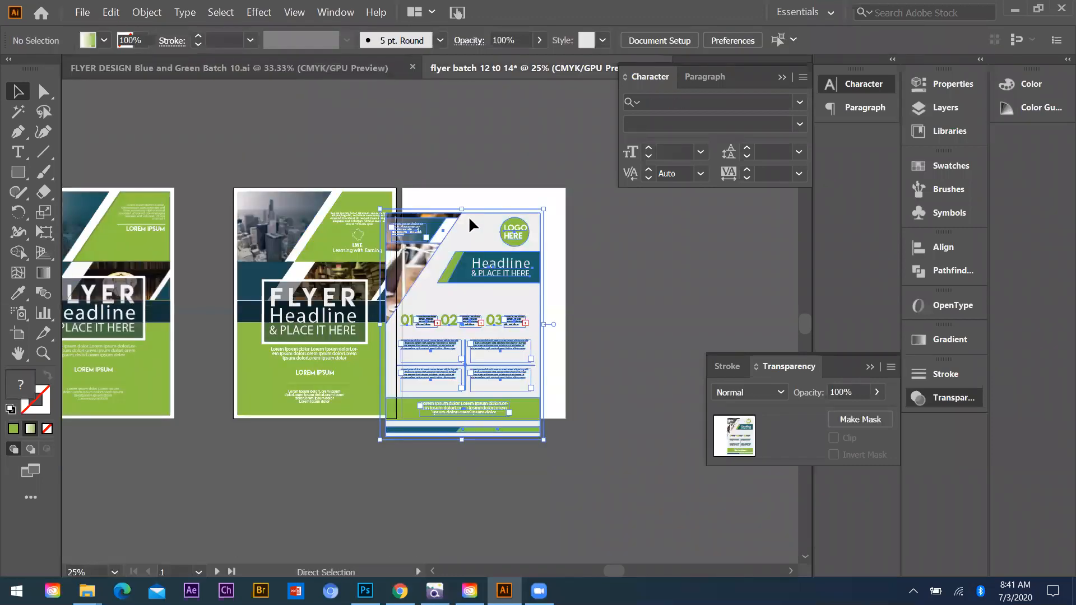
Step: Position the pasted back page exactly over the blank second artboard and deselect it
{"action": "left_click_drag", "start_coordinate": [467, 217], "coordinate": [466, 216]}
{"action": "left_click_drag", "start_coordinate": [555, 325], "coordinate": [555, 325]}
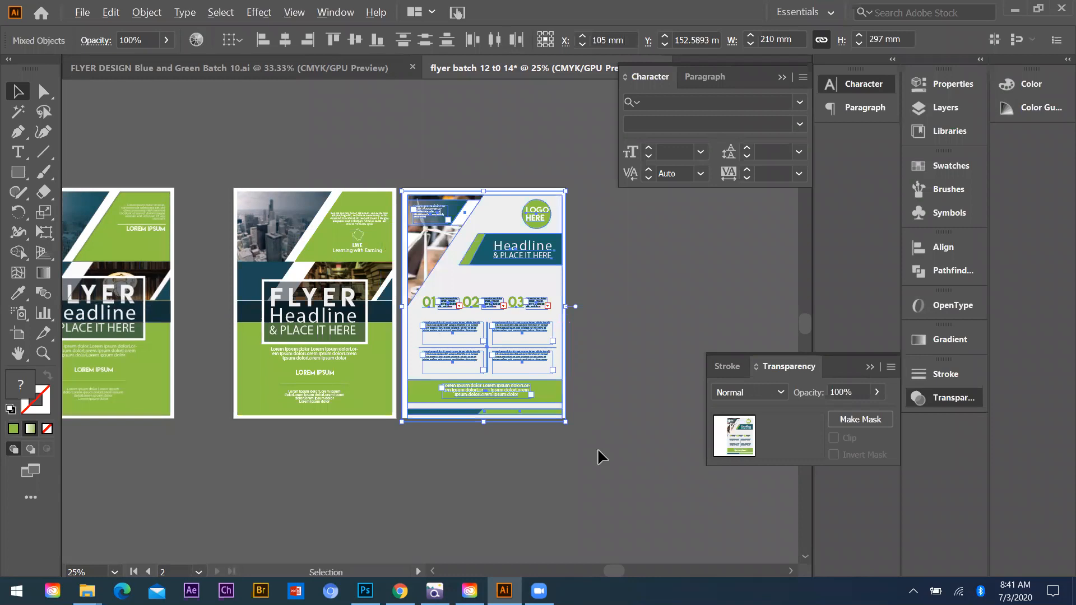
{"action": "key", "text": "ctrl+="}
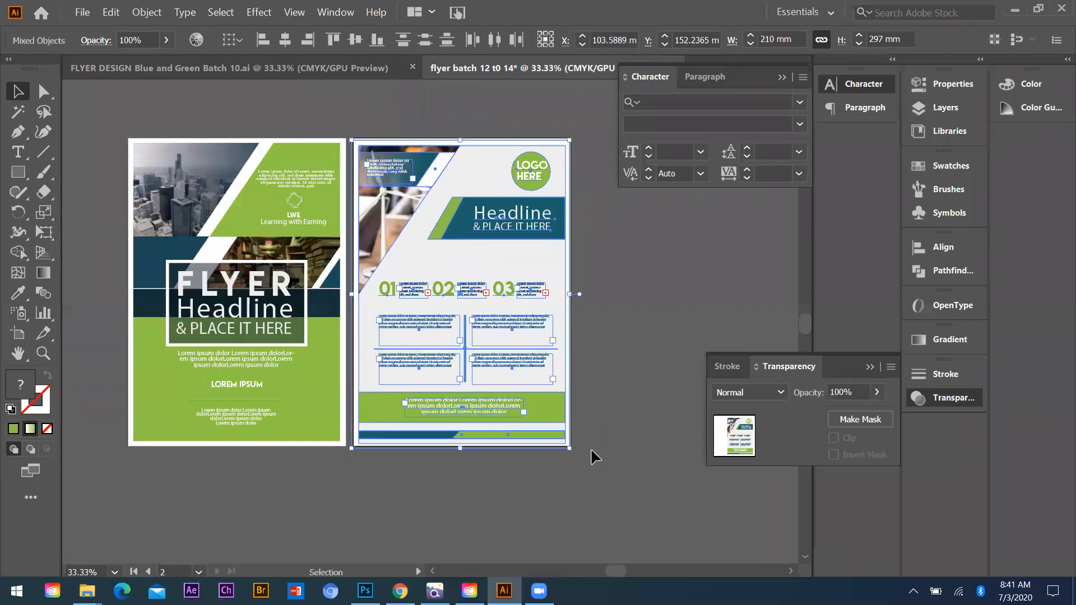
{"action": "key", "text": "shift+Up"}
{"action": "key", "text": "Right"}
{"action": "key", "text": "Right"}
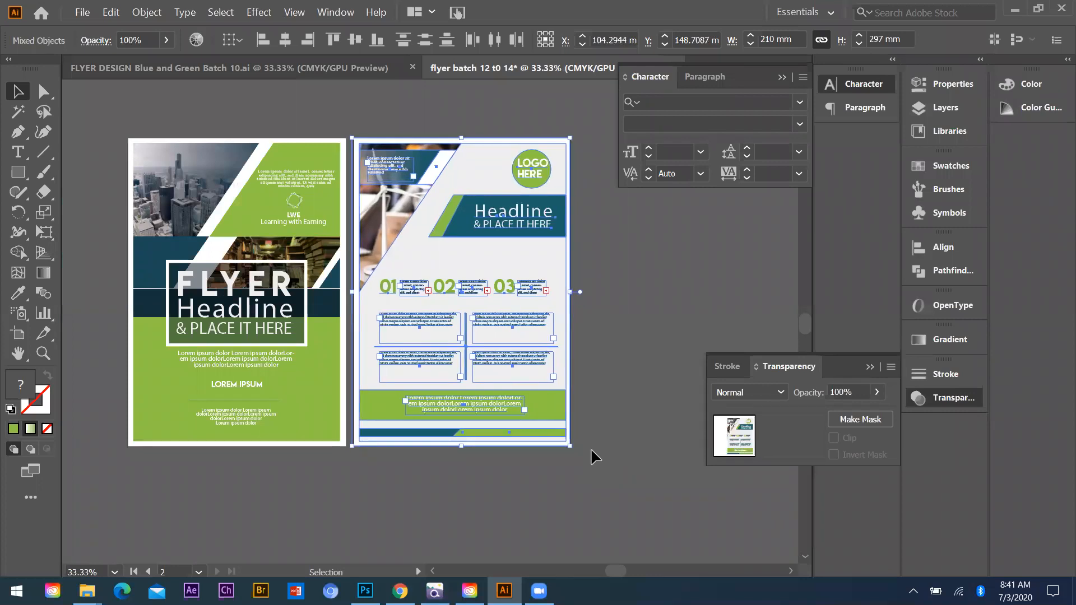
{"action": "key", "text": "Left"}
{"action": "key", "text": "Right"}
{"action": "key", "text": "ctrl+shift+a"}
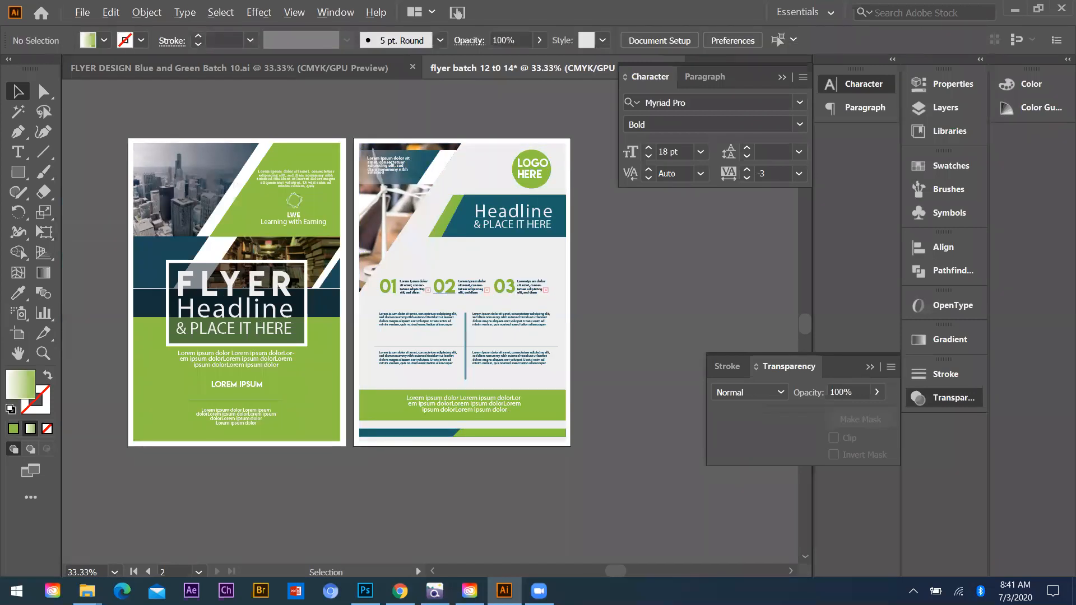
Step: Examine the flyer back's layout: slanted photo, headline band, logo circle, numbered items, text blocks and footer bars
{"action": "key", "text": "ctrl+equal"}
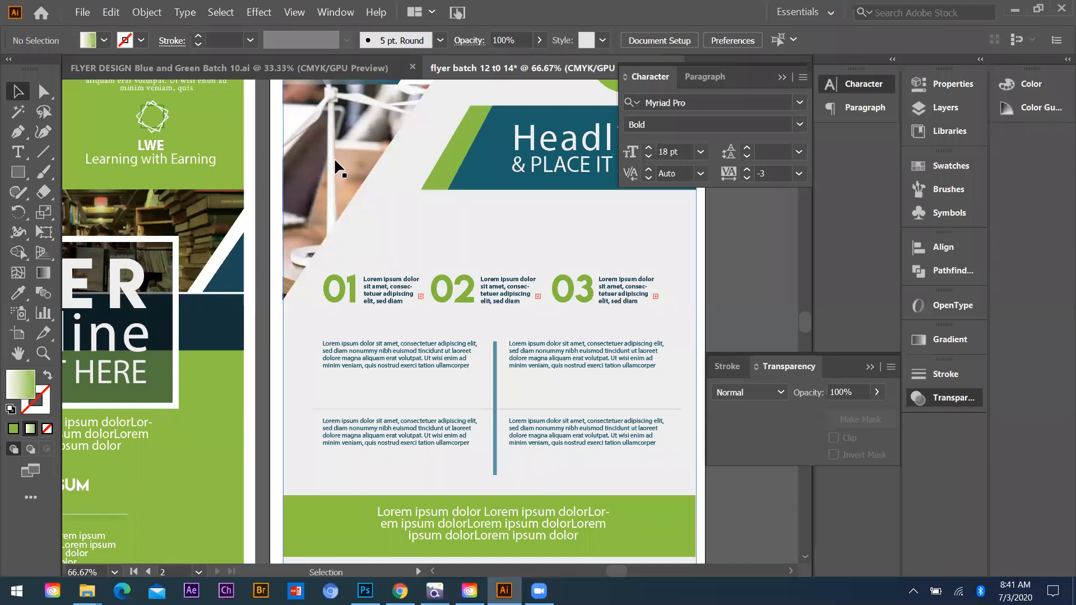
{"action": "scroll", "coordinate": [482, 244], "scroll_direction": "up", "scroll_amount": 1}
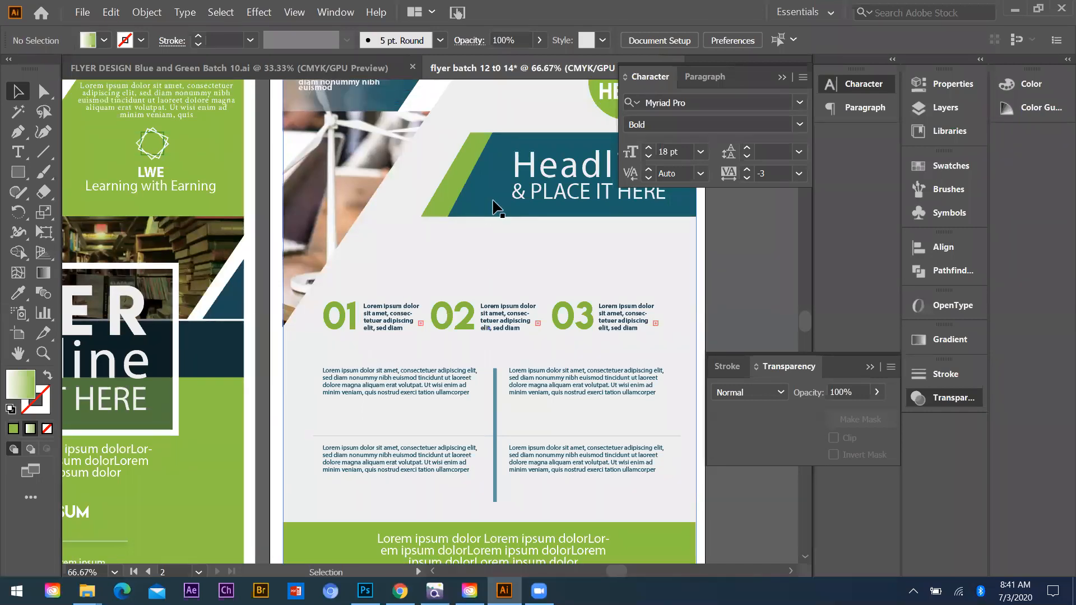
{"action": "scroll", "coordinate": [458, 264], "scroll_direction": "down", "scroll_amount": 2}
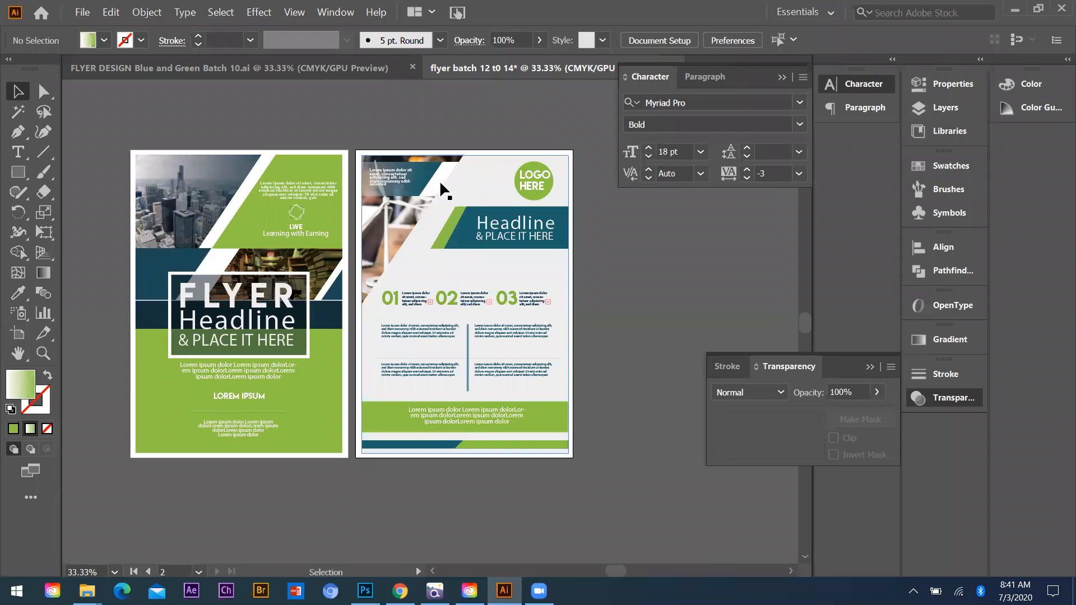
{"action": "scroll", "coordinate": [439, 180], "scroll_direction": "up", "scroll_amount": 1}
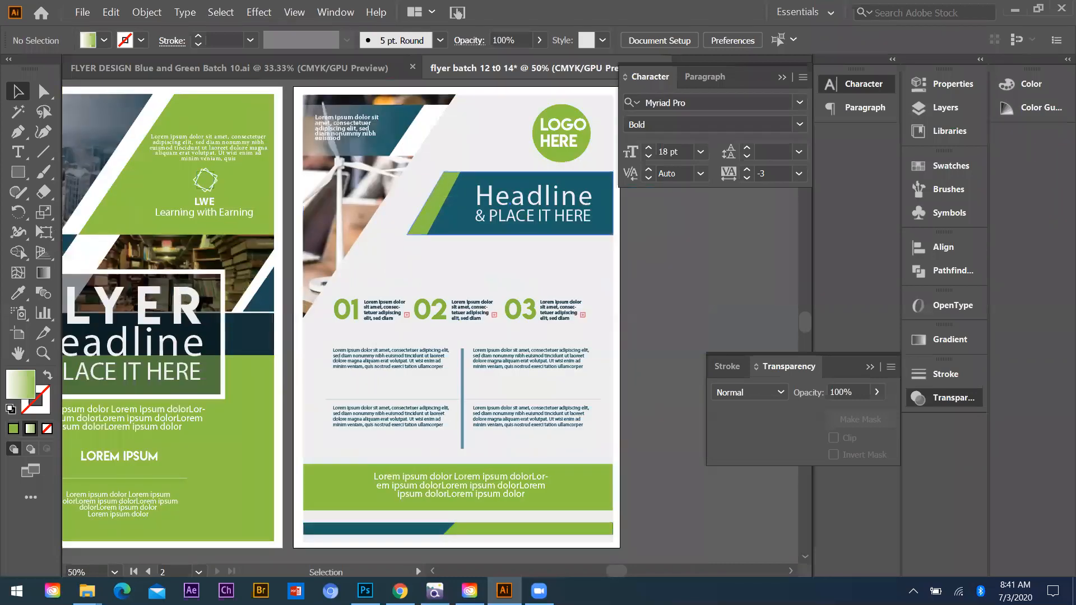
{"action": "key", "text": "alt"}
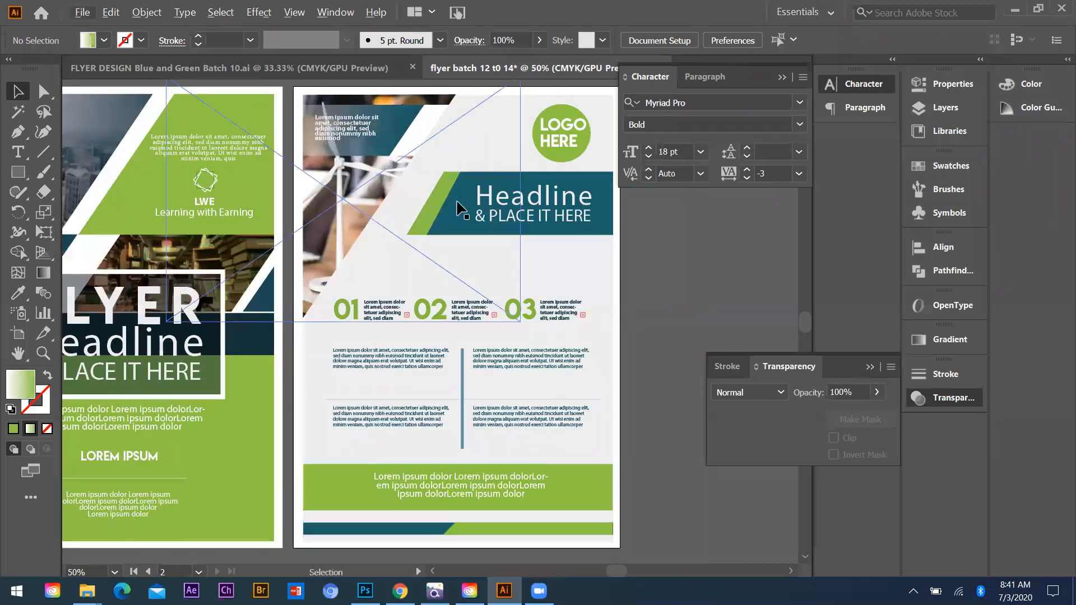
{"action": "scroll", "coordinate": [449, 301], "scroll_direction": "down", "scroll_amount": 1}
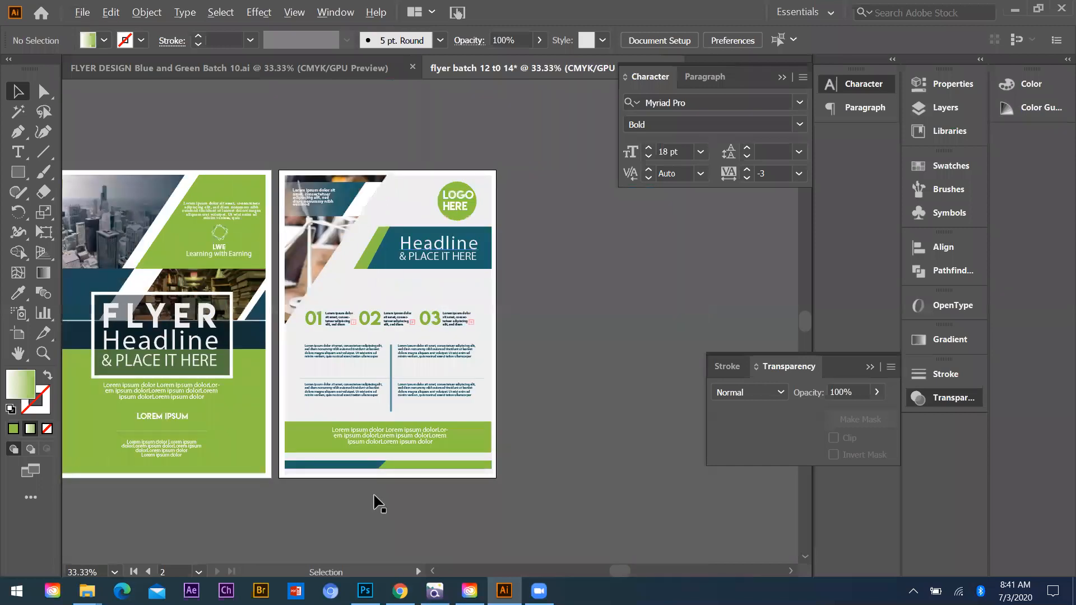
{"action": "scroll", "coordinate": [379, 502], "scroll_direction": "up", "scroll_amount": 1}
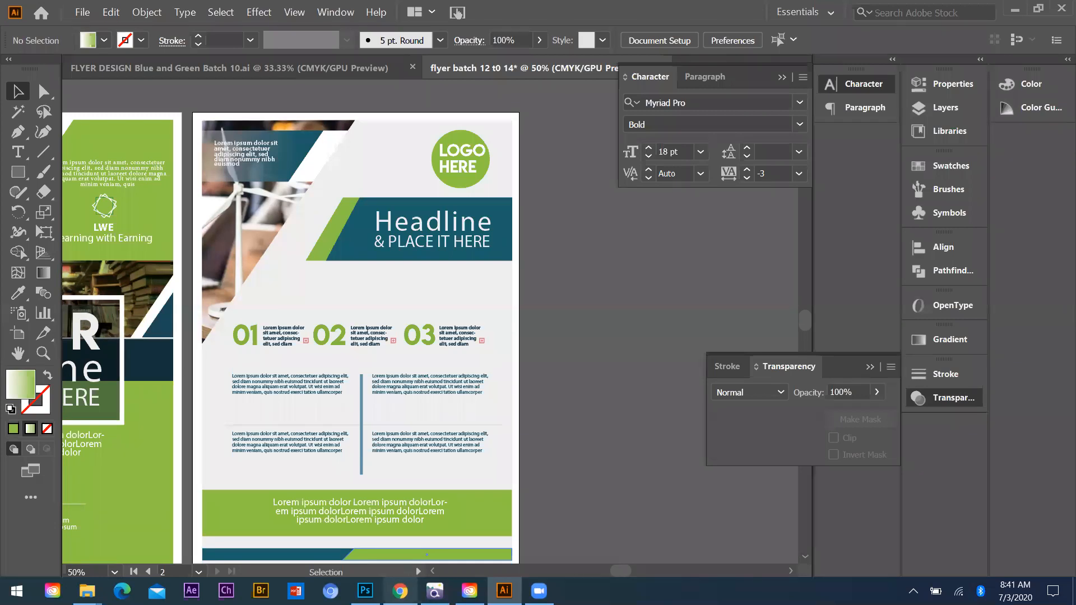
{"action": "key", "text": "super+d"}
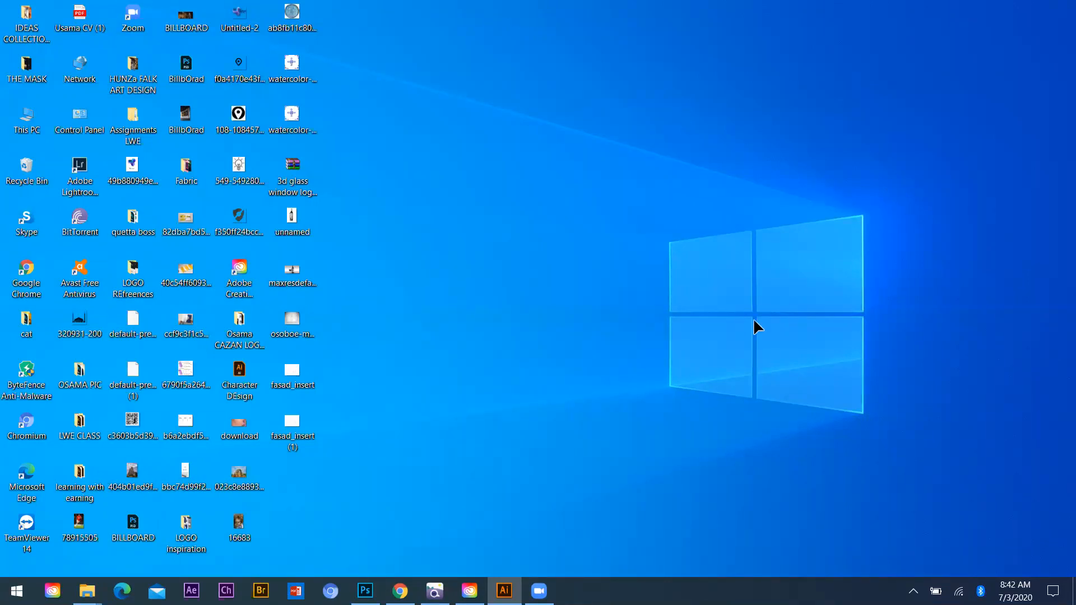
{"action": "scroll", "coordinate": [348, 257], "scroll_direction": "down", "scroll_amount": 1}
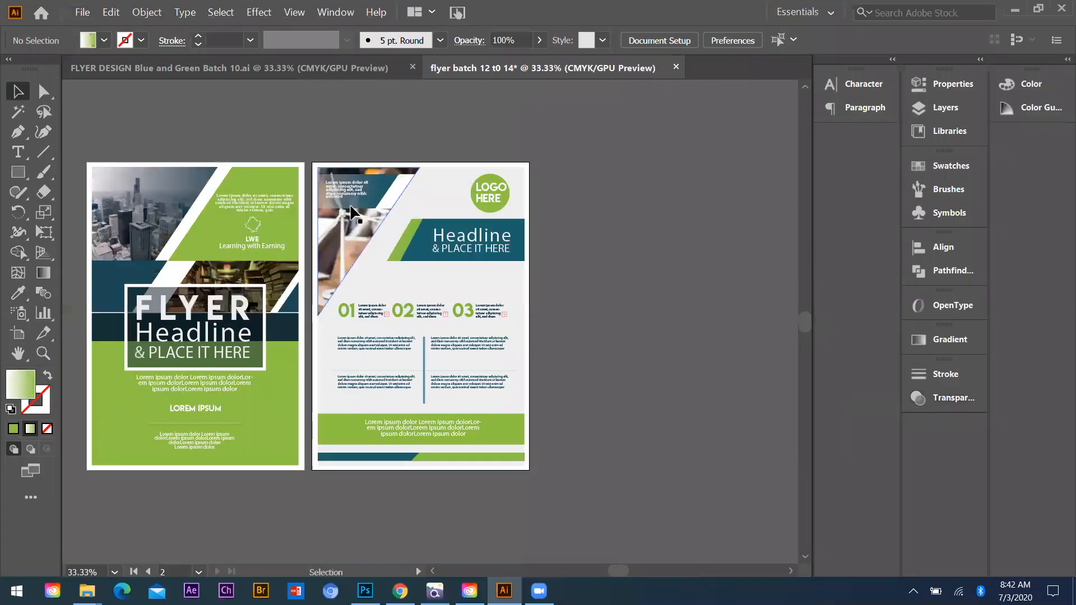
{"action": "scroll", "coordinate": [417, 224], "scroll_direction": "up", "scroll_amount": 1}
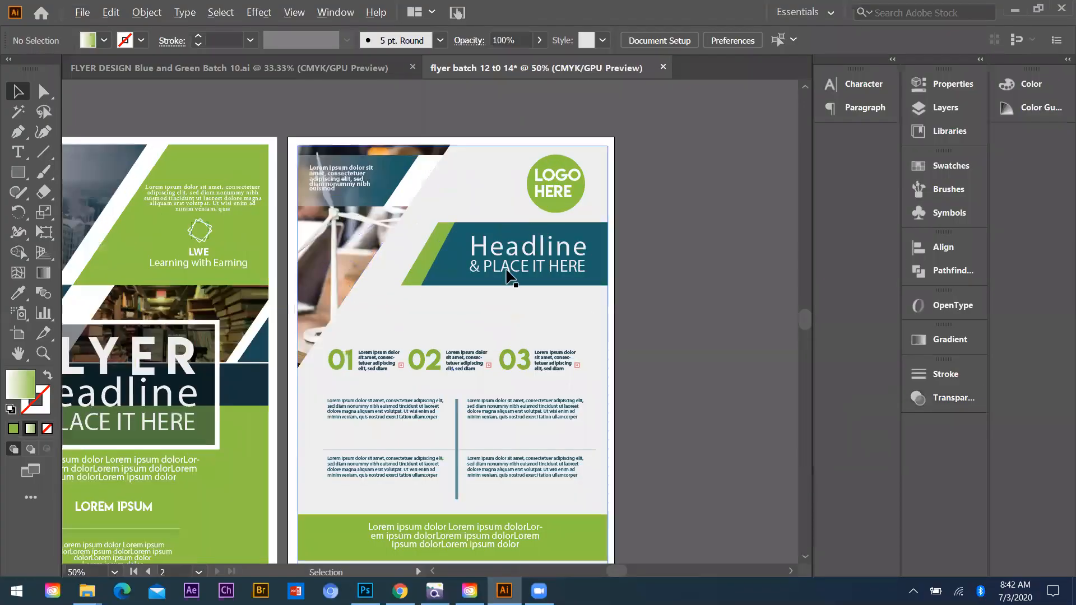
{"action": "scroll", "coordinate": [465, 280], "scroll_direction": "down", "scroll_amount": 1}
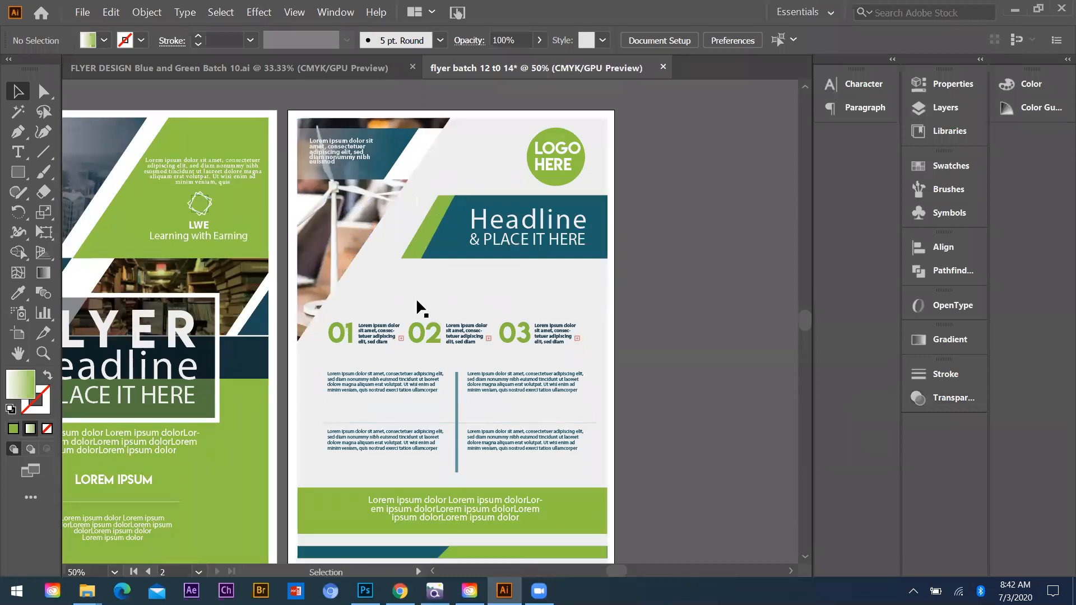
{"action": "scroll", "coordinate": [493, 348], "scroll_direction": "down", "scroll_amount": 3}
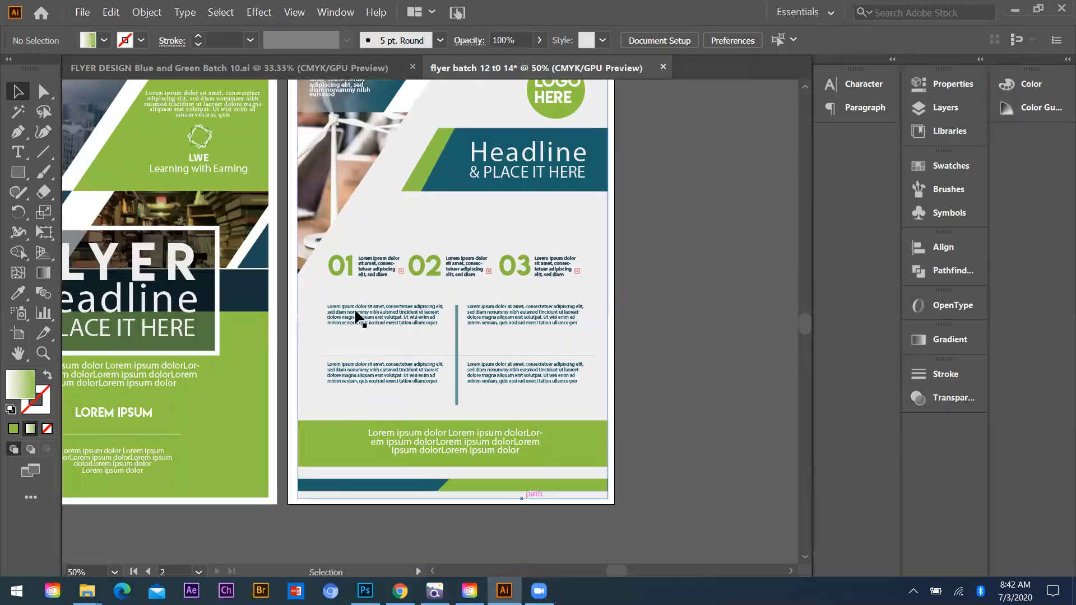
{"action": "scroll", "coordinate": [355, 310], "scroll_direction": "up", "scroll_amount": 1}
{"action": "scroll", "coordinate": [486, 305], "scroll_direction": "up", "scroll_amount": 1}
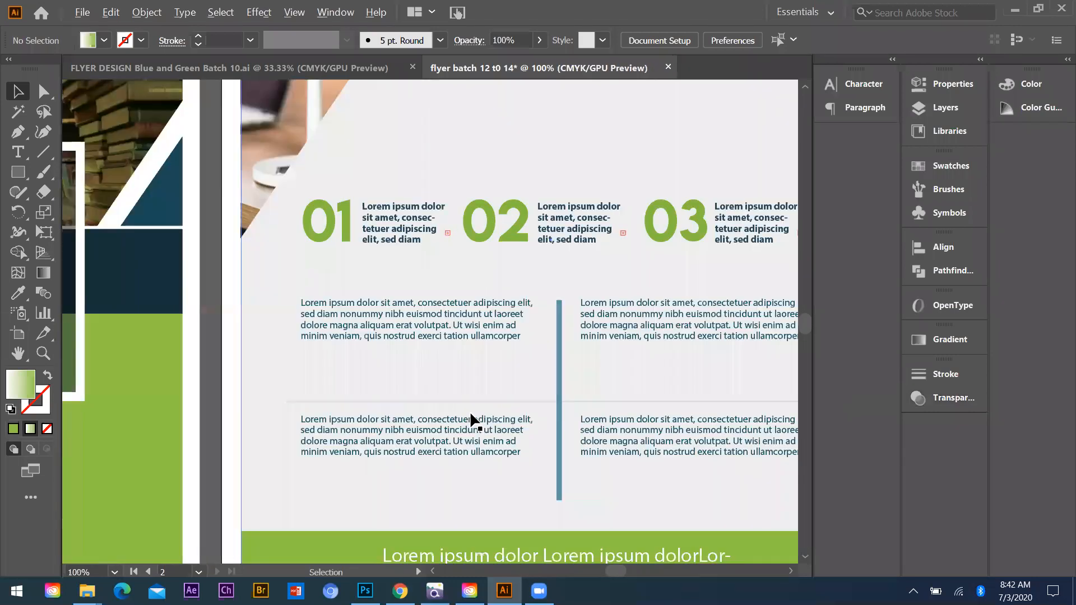
{"action": "scroll", "coordinate": [456, 418], "scroll_direction": "down", "scroll_amount": 2}
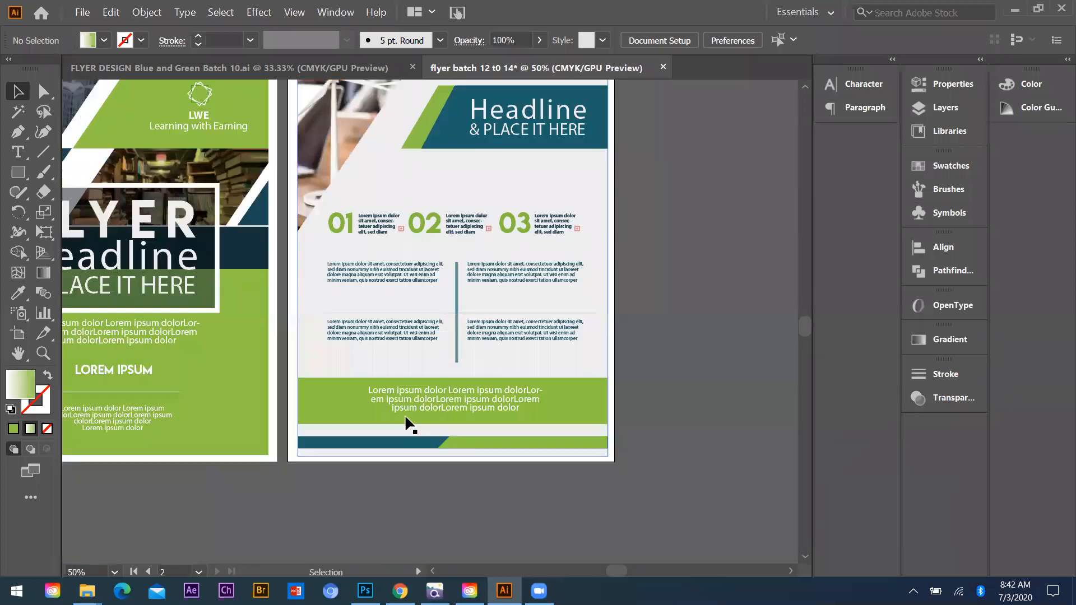
Step: Draw a thin rectangle nearly as wide as the page below the second artboard and fill it with the footer stripe's dark blue
{"action": "key", "text": "ctrl+minus"}
{"action": "left_click", "coordinate": [18, 172]}
{"action": "left_click_drag", "start_coordinate": [406, 445], "coordinate": [609, 467]}
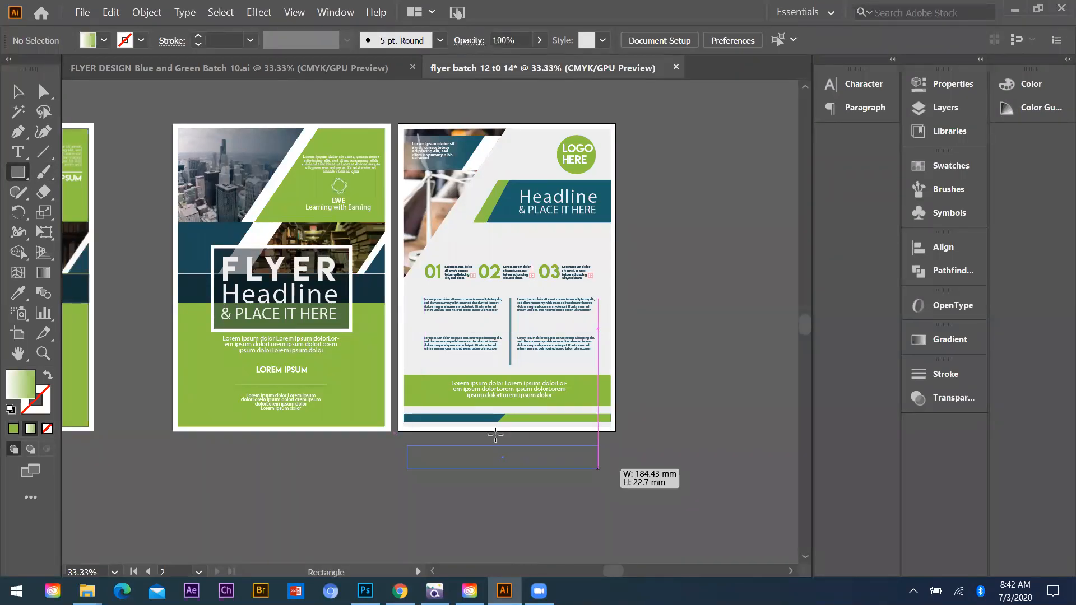
{"action": "scroll", "coordinate": [495, 435], "scroll_direction": "up", "scroll_amount": 2}
{"action": "key", "text": "i"}
{"action": "left_click", "coordinate": [360, 354]}
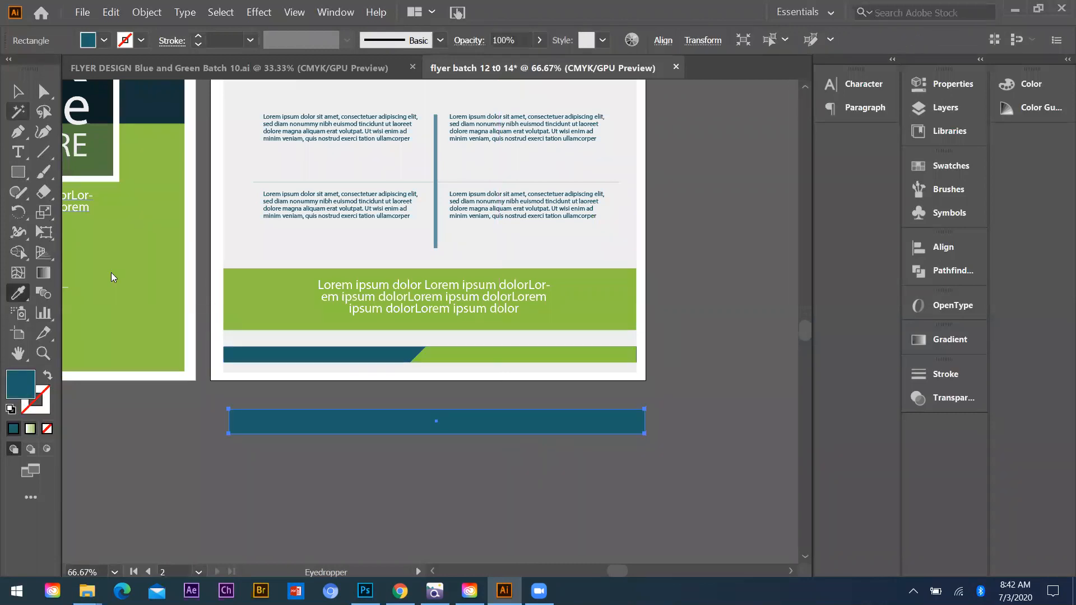
Step: Duplicate the dark blue bar and align the copy directly over the original
{"action": "key", "text": "v"}
{"action": "left_click_drag", "start_coordinate": [348, 425], "coordinate": [372, 428]}
{"action": "left_click_drag", "start_coordinate": [468, 420], "coordinate": [457, 424]}
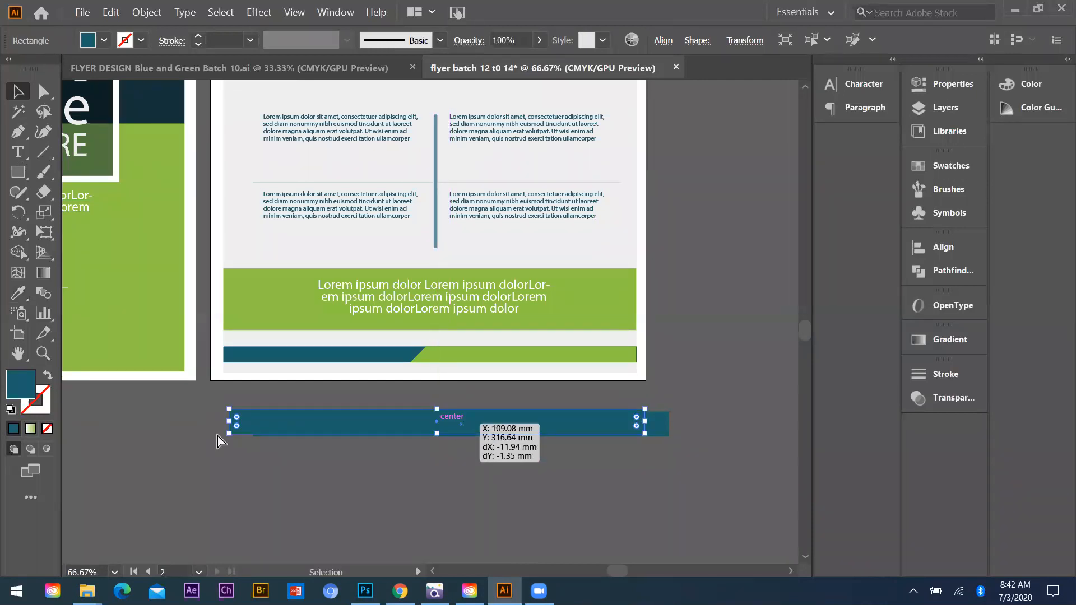
Step: Shorten the copied bar from its left end to about the middle and slant that end by shifting its upper corner inward
{"action": "key", "text": "a"}
{"action": "left_click_drag", "start_coordinate": [233, 429], "coordinate": [414, 434]}
{"action": "scroll", "coordinate": [424, 447], "scroll_direction": "up", "scroll_amount": 3}
{"action": "left_click_drag", "start_coordinate": [383, 333], "coordinate": [461, 333]}
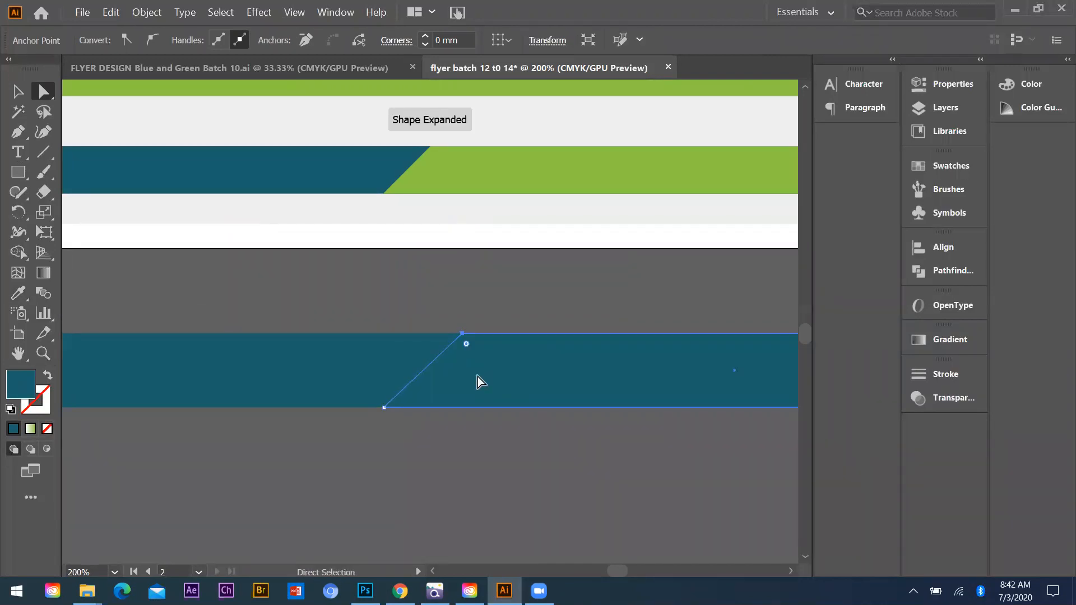
Step: Recolor the slanted bar below the second artboard with the light green sampled from the footer stripe
{"action": "key", "text": "i"}
{"action": "left_click", "coordinate": [492, 175]}
{"action": "key", "text": "v"}
{"action": "left_click", "coordinate": [485, 471]}
Step: Delete the dark blue bar and the slanted green bar below the second artboard
{"action": "scroll", "coordinate": [422, 427], "scroll_direction": "down", "scroll_amount": 3, "text": "alt"}
{"action": "scroll", "coordinate": [413, 380], "scroll_direction": "down", "scroll_amount": 1}
{"action": "left_click", "coordinate": [430, 381]}
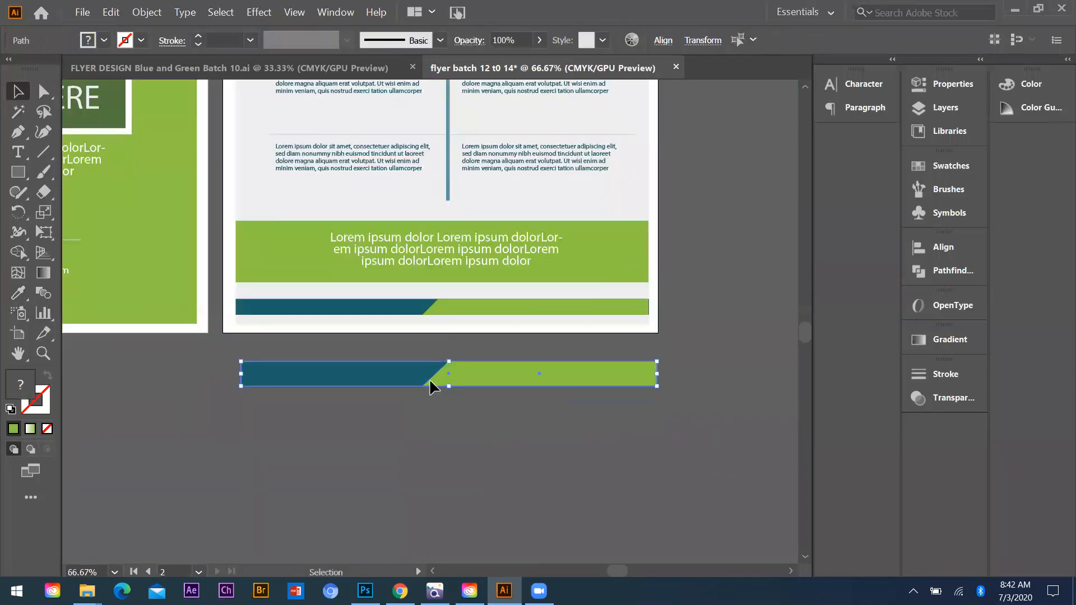
{"action": "key", "text": "Delete"}
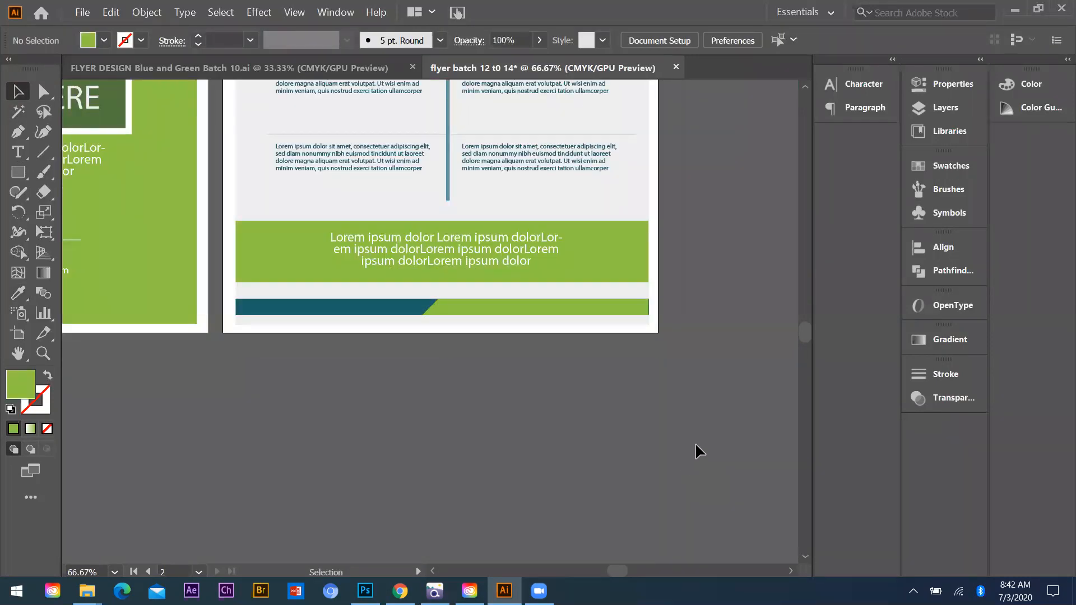
Step: Unlock all objects and delete the reference flyer beside the two artboards
{"action": "scroll", "coordinate": [695, 442], "scroll_direction": "down", "scroll_amount": 4, "text": "alt"}
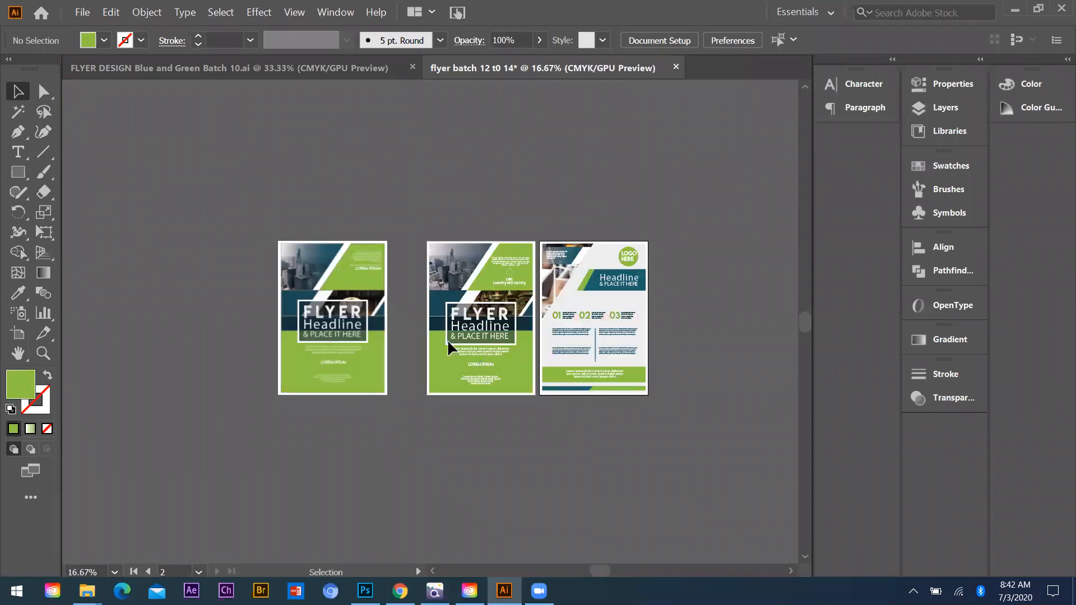
{"action": "left_click", "coordinate": [438, 292]}
{"action": "left_click", "coordinate": [350, 341]}
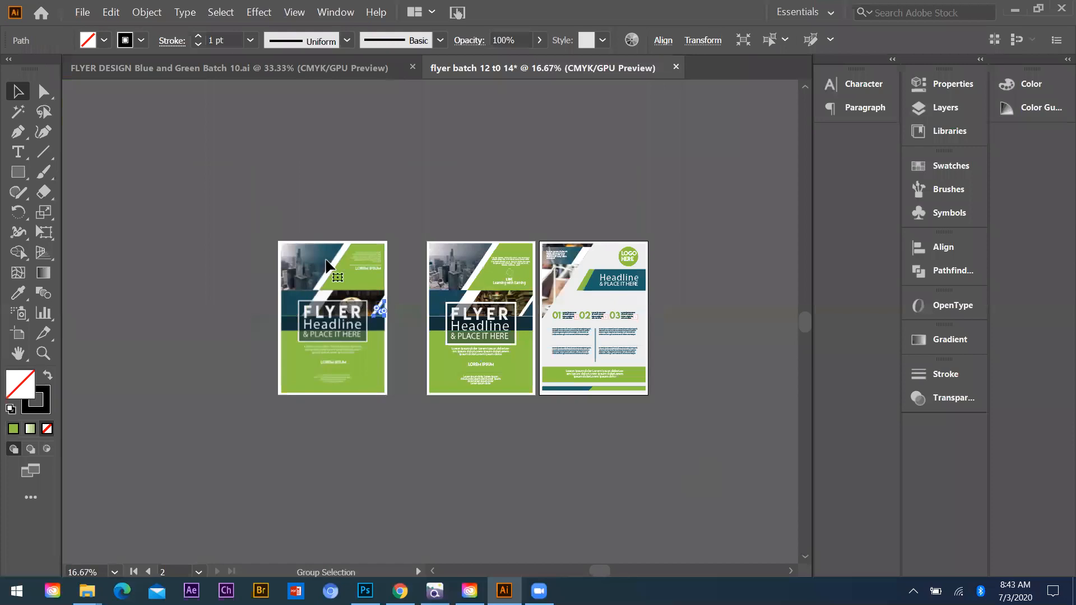
{"action": "key", "text": "ctrl+alt+2"}
{"action": "mouse_move", "coordinate": [245, 199]}
{"action": "left_mouse_down"}
{"action": "mouse_move", "coordinate": [362, 457]}
{"action": "mouse_move", "coordinate": [381, 458]}
{"action": "left_mouse_up"}
{"action": "key", "text": "Delete"}
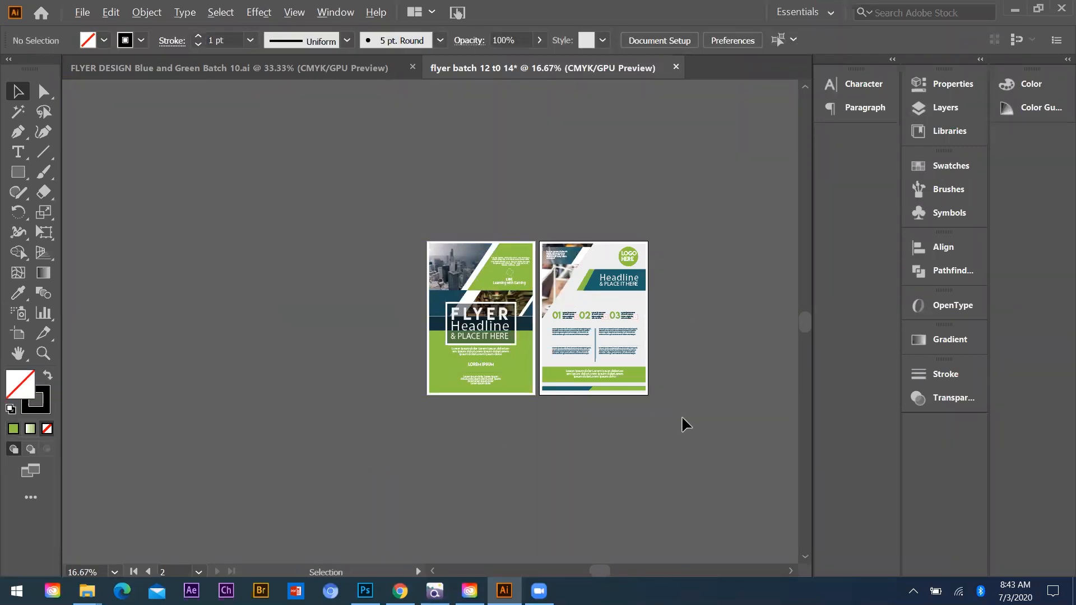
Step: Draw an unfilled rectangle over the front page and extend it so it covers the whole first artboard
{"action": "scroll", "coordinate": [514, 337], "scroll_direction": "up", "scroll_amount": 3}
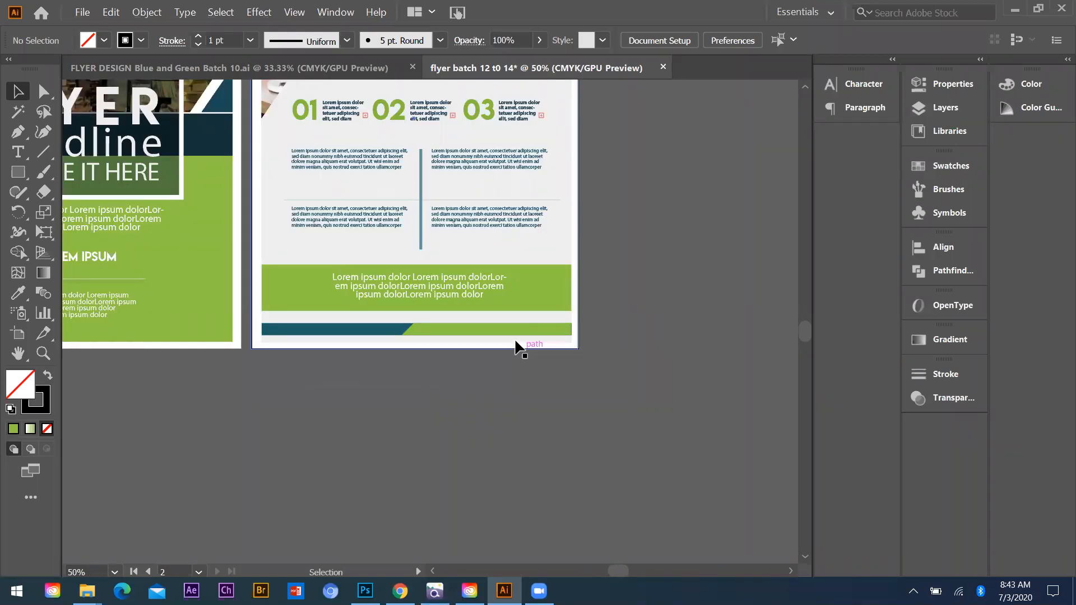
{"action": "scroll", "coordinate": [420, 270], "scroll_direction": "down", "scroll_amount": 2}
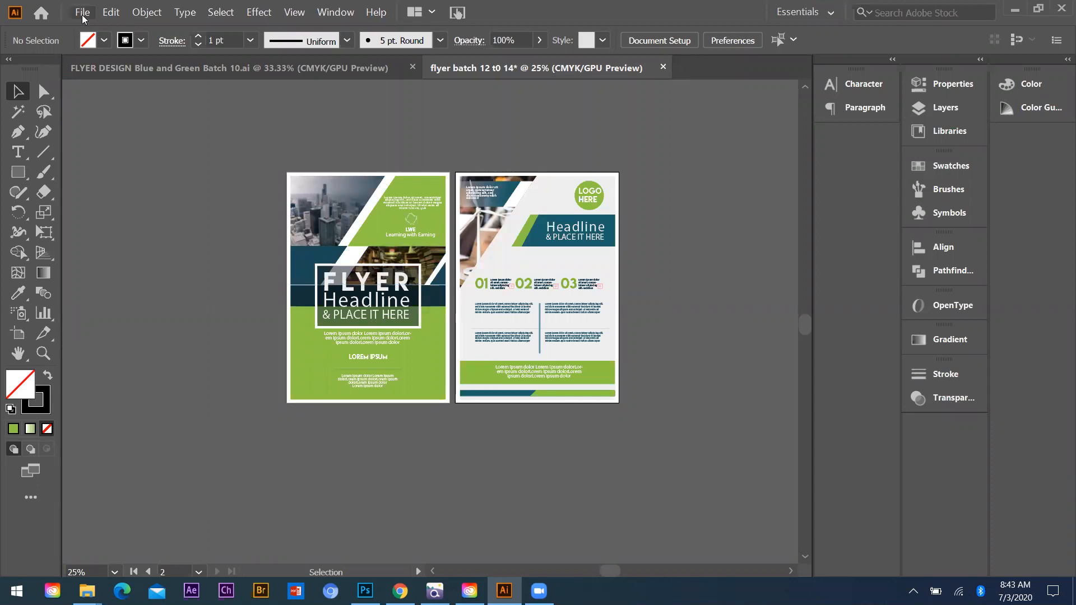
{"action": "left_click", "coordinate": [18, 172]}
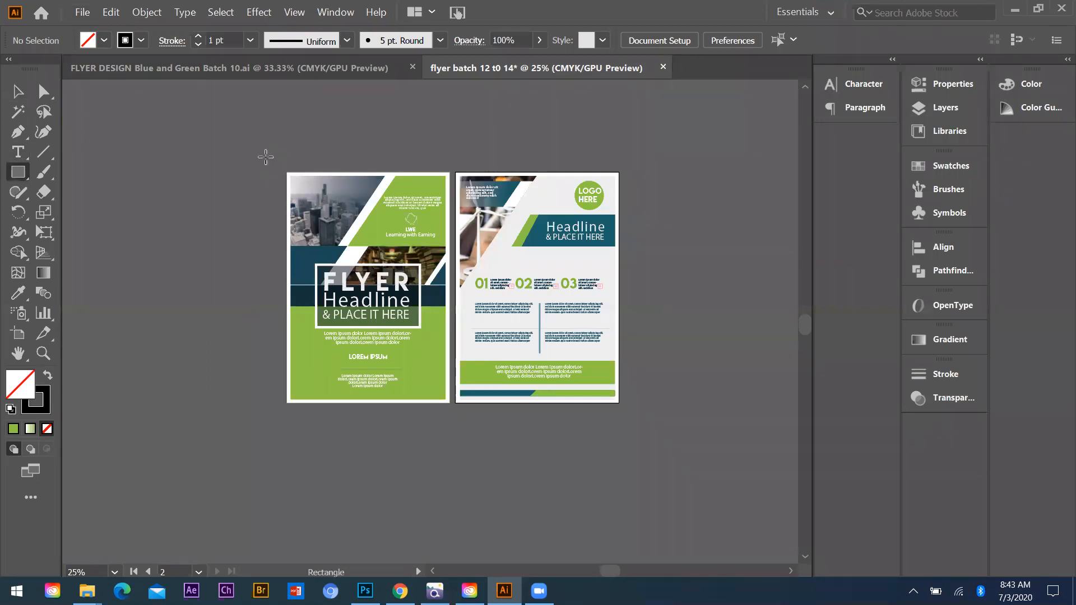
{"action": "key", "text": "ctrl+plus"}
{"action": "key", "text": "ctrl+plus"}
{"action": "left_click_drag", "start_coordinate": [140, 89], "coordinate": [465, 534]}
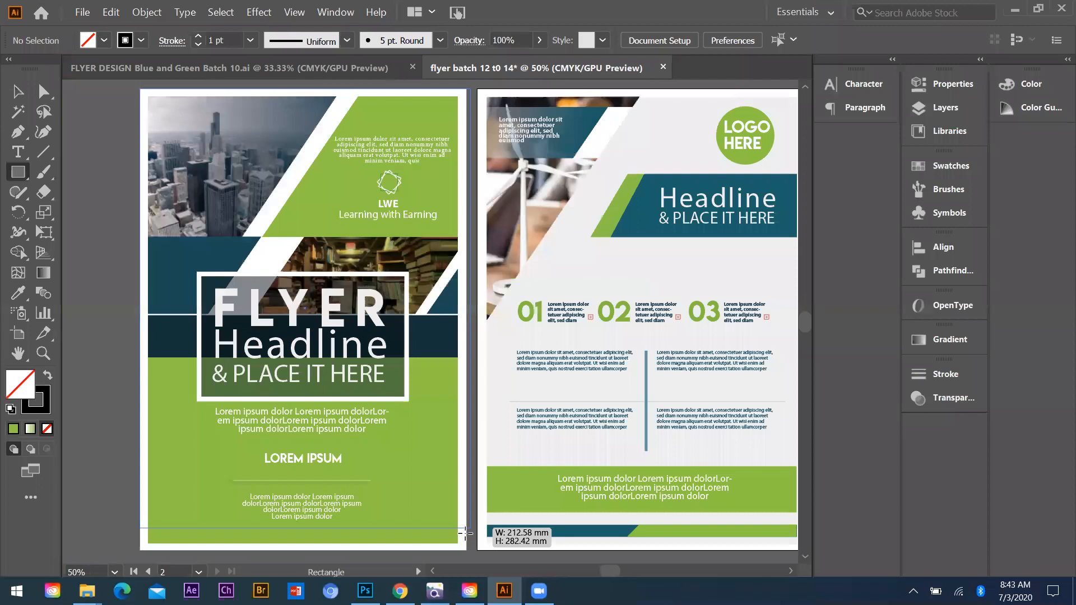
{"action": "scroll", "coordinate": [306, 470], "scroll_direction": "down", "scroll_amount": 5}
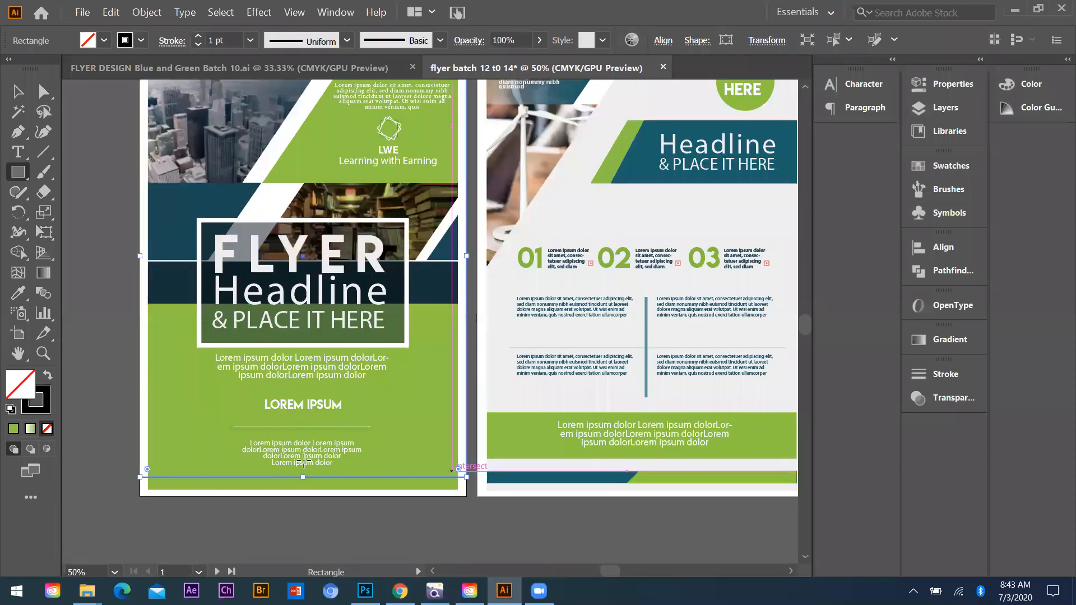
{"action": "left_click_drag", "start_coordinate": [303, 464], "coordinate": [303, 482]}
{"action": "key", "text": "ctrl+minus"}
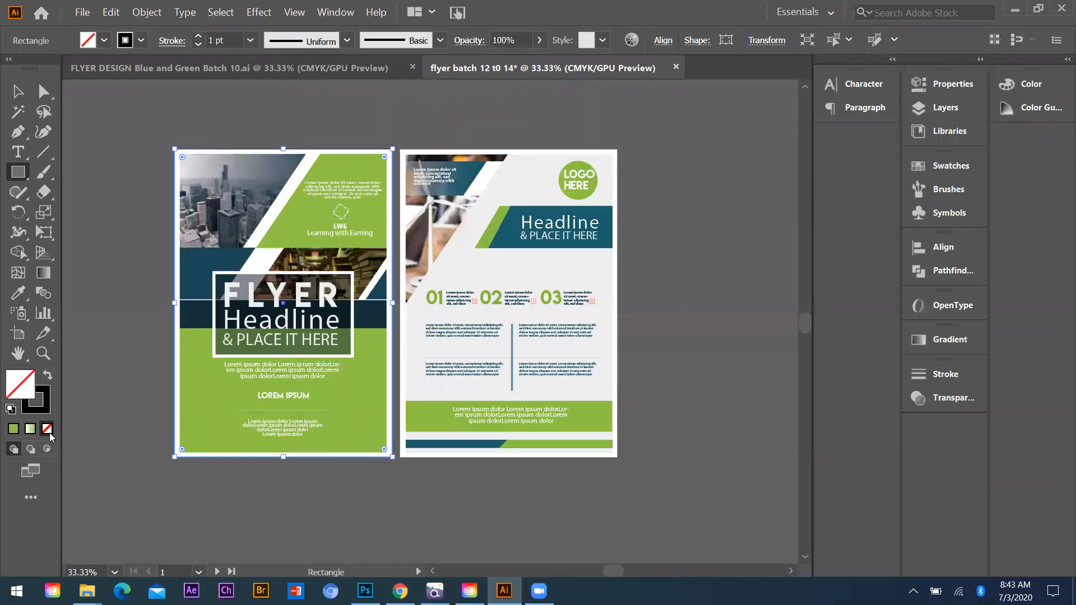
Step: Remove the stroke from the rectangle over the front page and deselect it
{"action": "key", "text": "x"}
{"action": "key", "text": "slash"}
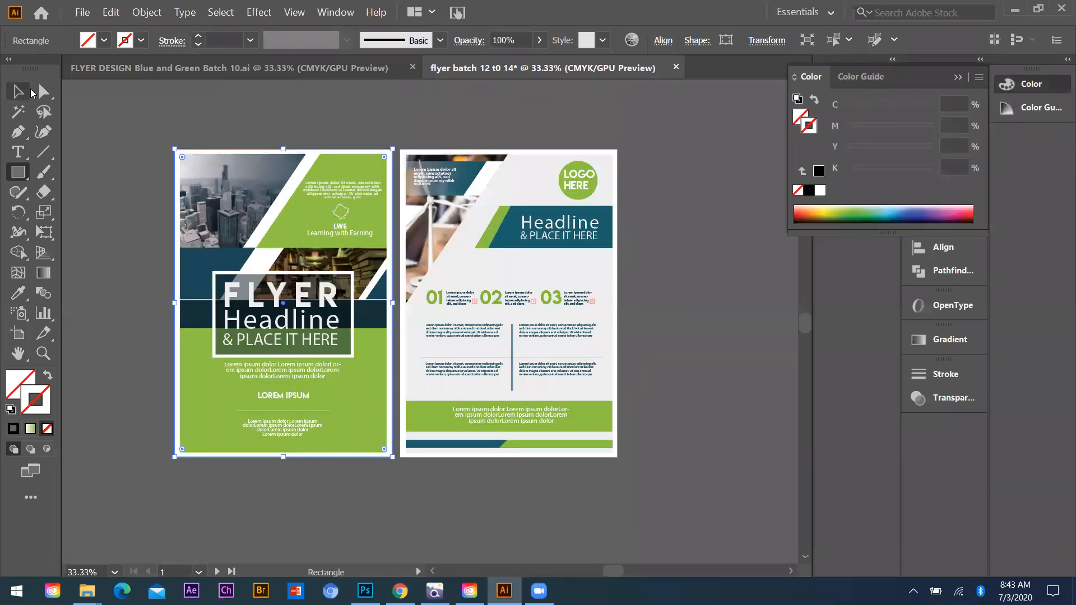
{"action": "left_click", "coordinate": [31, 91]}
{"action": "left_click", "coordinate": [177, 192]}
{"action": "left_click_drag", "start_coordinate": [177, 192], "coordinate": [400, 211]}
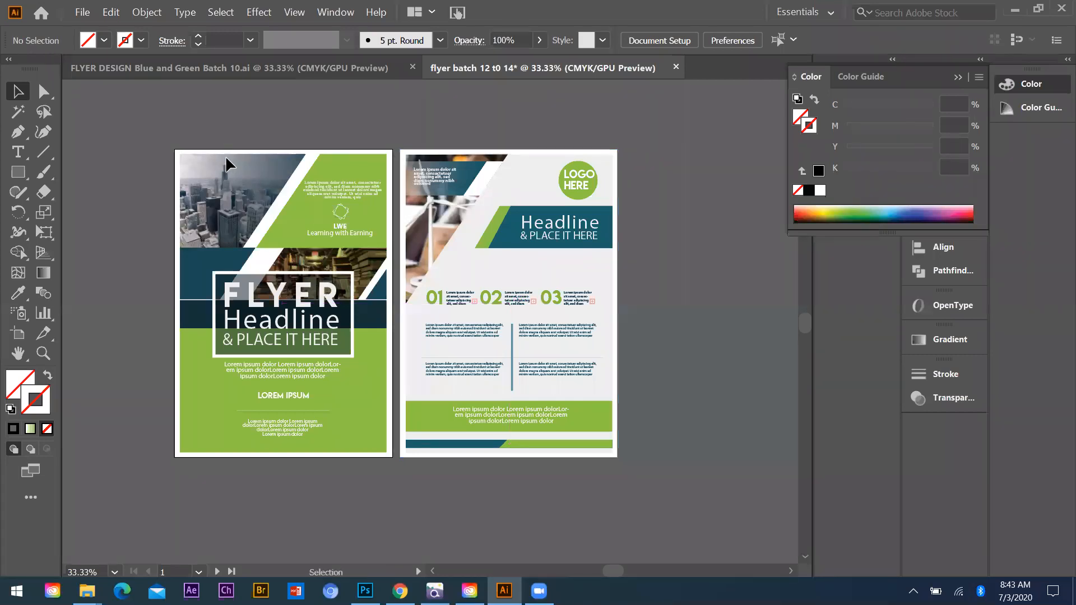
Step: Save the document as the Illustrator 2020 file "flyer batch 12 t0 14" in the batch 7,8 folder
{"action": "left_click", "coordinate": [83, 12]}
{"action": "left_click", "coordinate": [105, 109]}
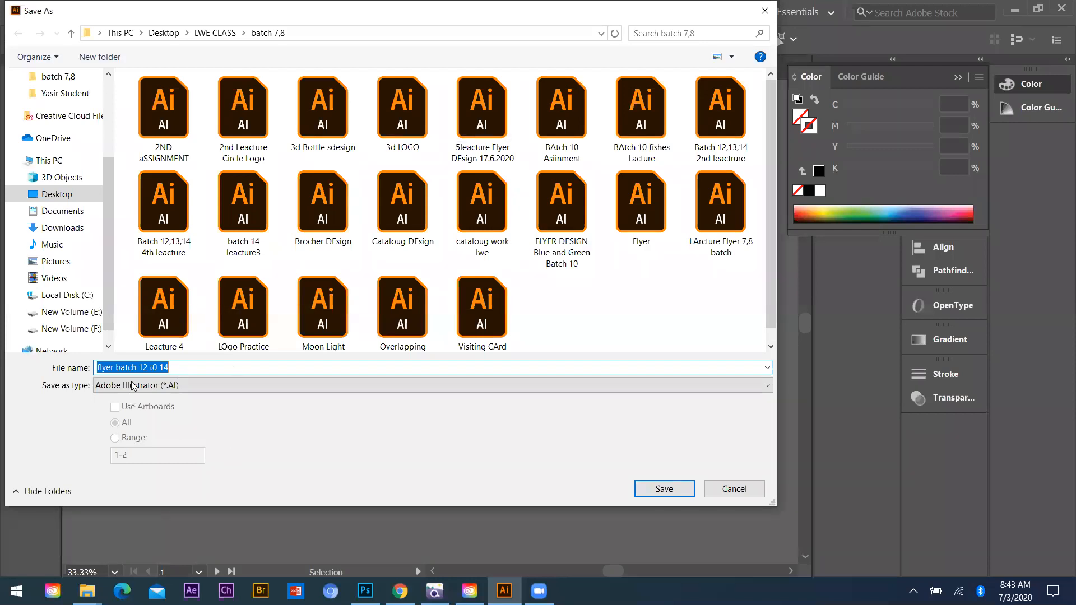
{"action": "left_click", "coordinate": [660, 490]}
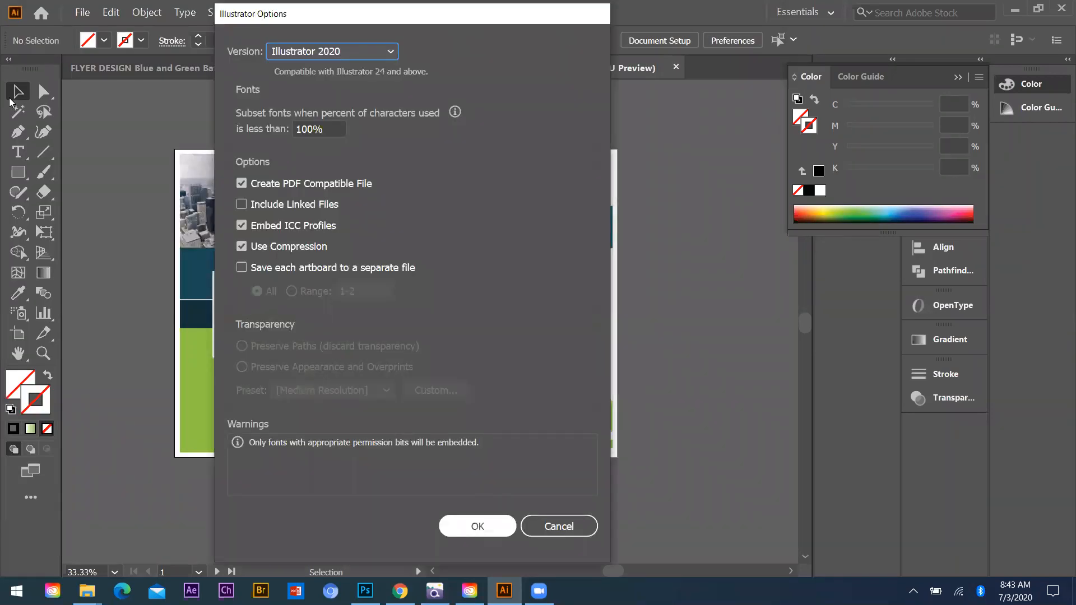
{"action": "key", "text": "Return"}
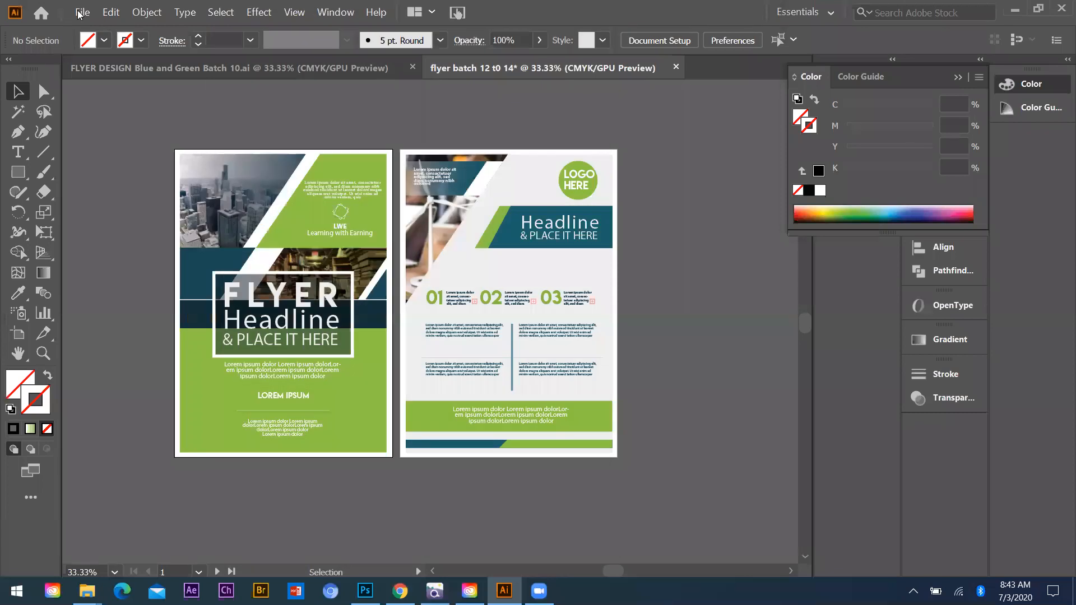
Step: Set up a JPEG export named "flyer batch 12 t0 14" that uses all artboards and continue to its options
{"action": "left_click", "coordinate": [83, 12]}
{"action": "mouse_move", "coordinate": [241, 228]}
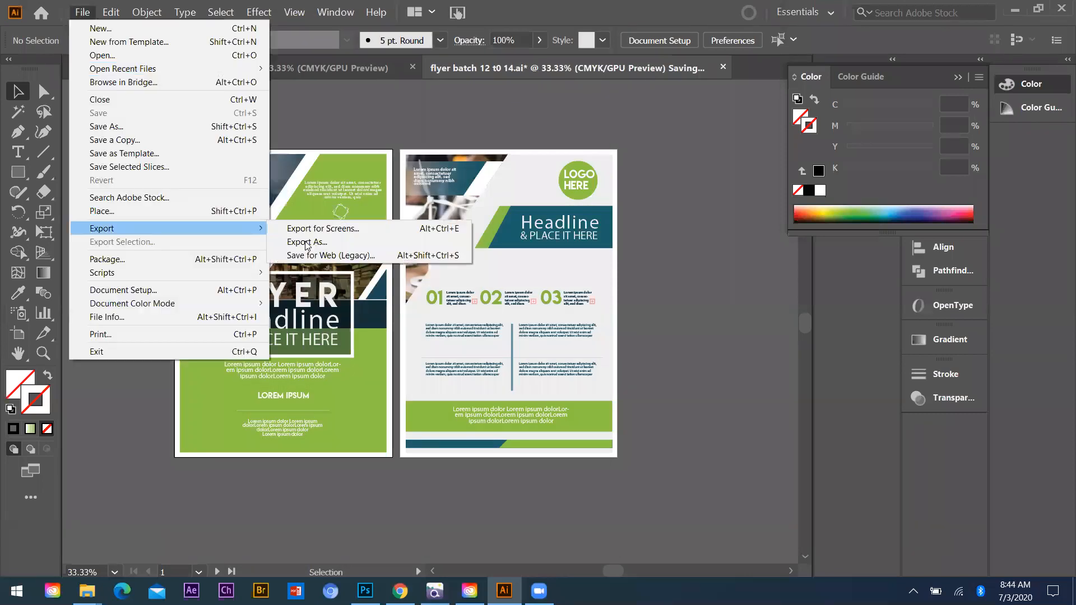
{"action": "left_click", "coordinate": [305, 241]}
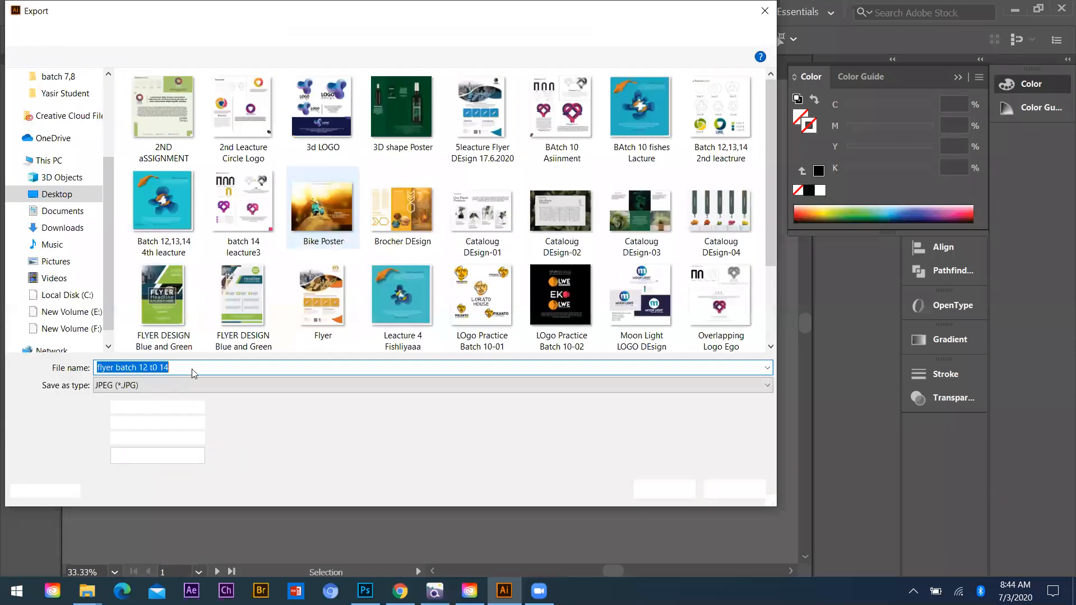
{"action": "left_click", "coordinate": [138, 384]}
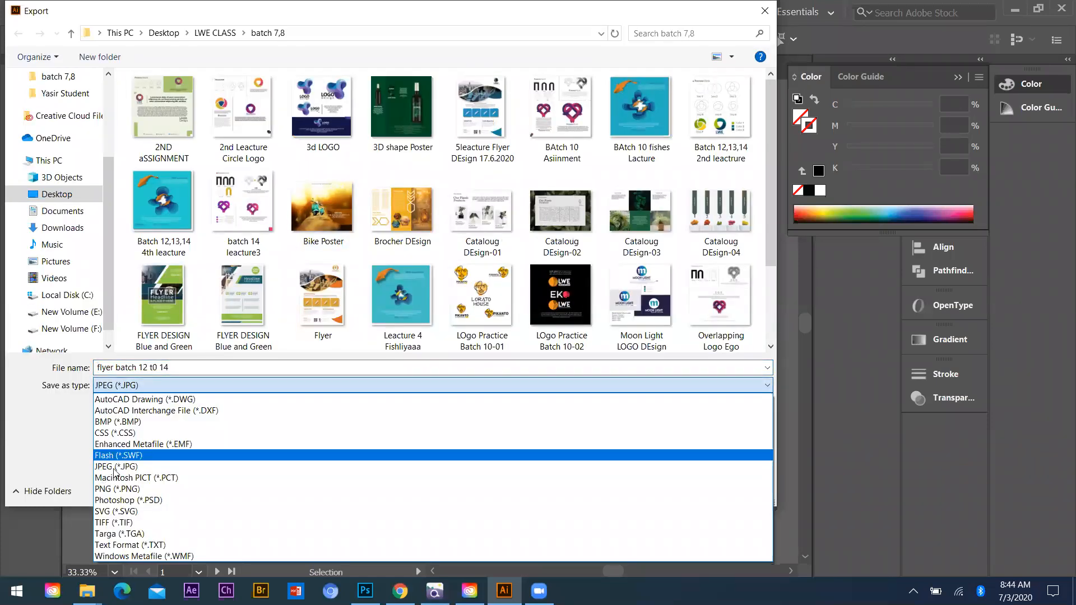
{"action": "left_click", "coordinate": [114, 471]}
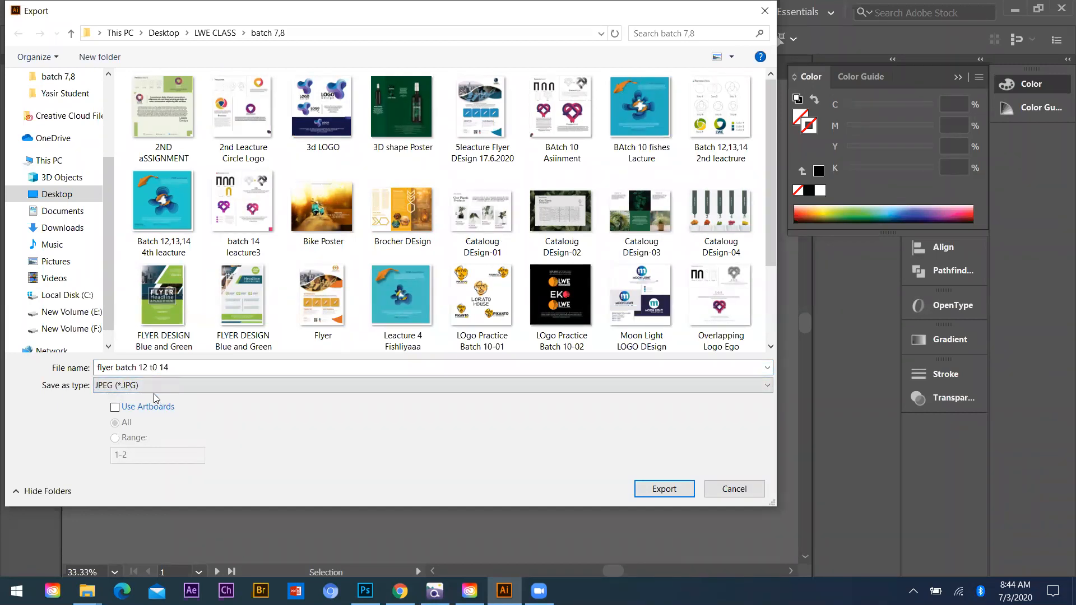
{"action": "left_click", "coordinate": [115, 410]}
{"action": "left_click", "coordinate": [665, 490]}
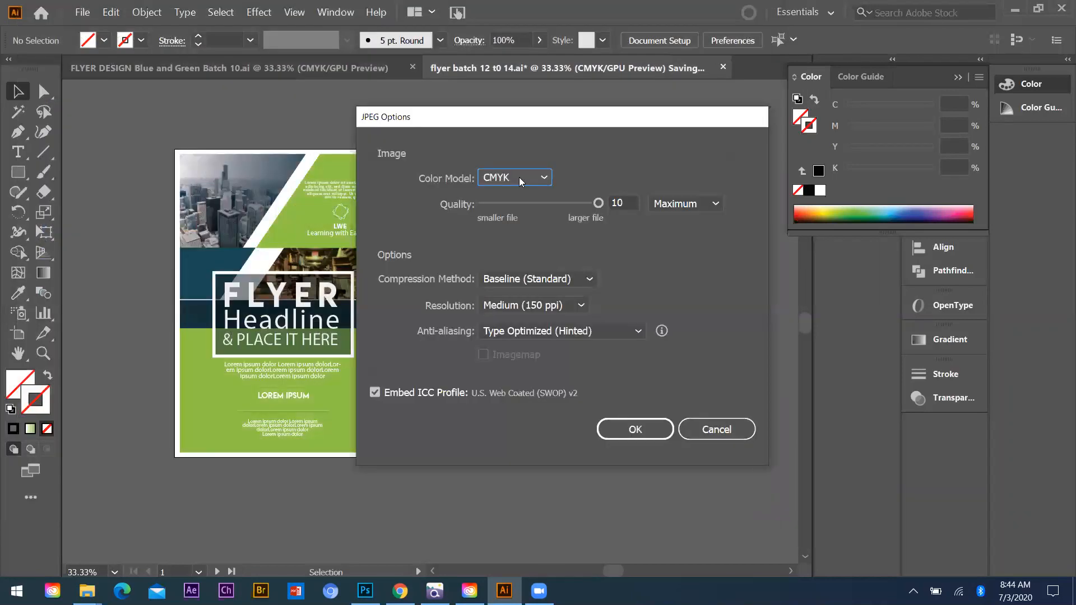
Step: Set the JPEG color model to RGB and run the export
{"action": "left_click", "coordinate": [521, 178]}
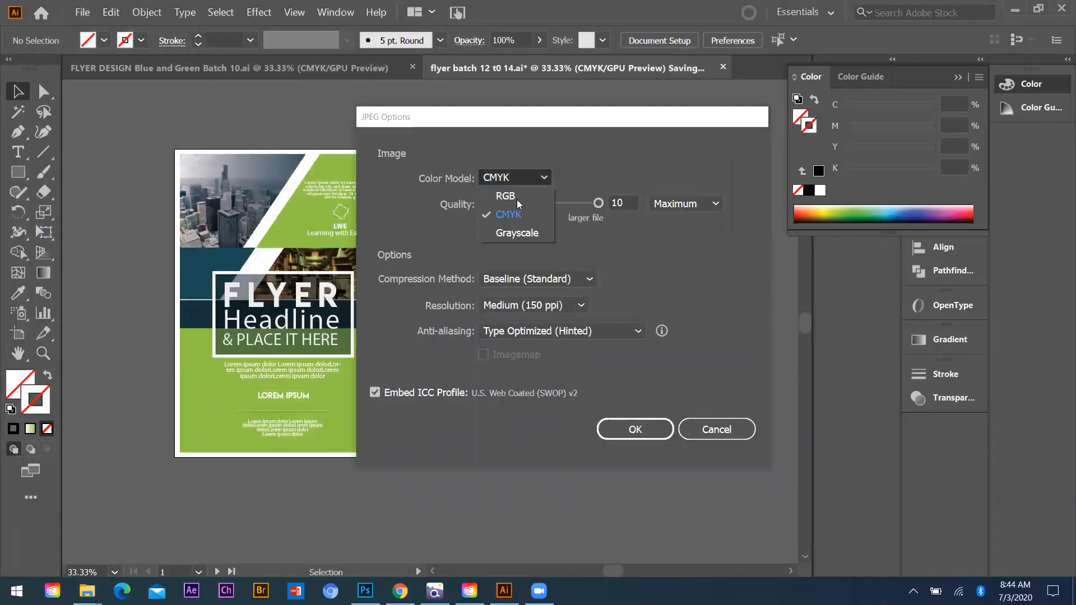
{"action": "left_click", "coordinate": [517, 199]}
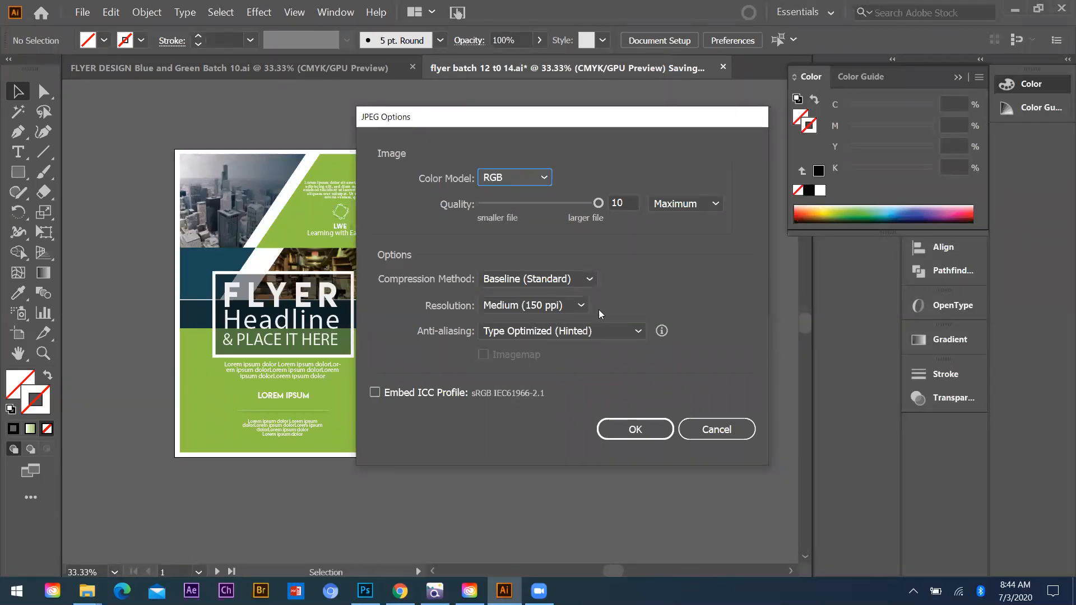
{"action": "left_click", "coordinate": [624, 431]}
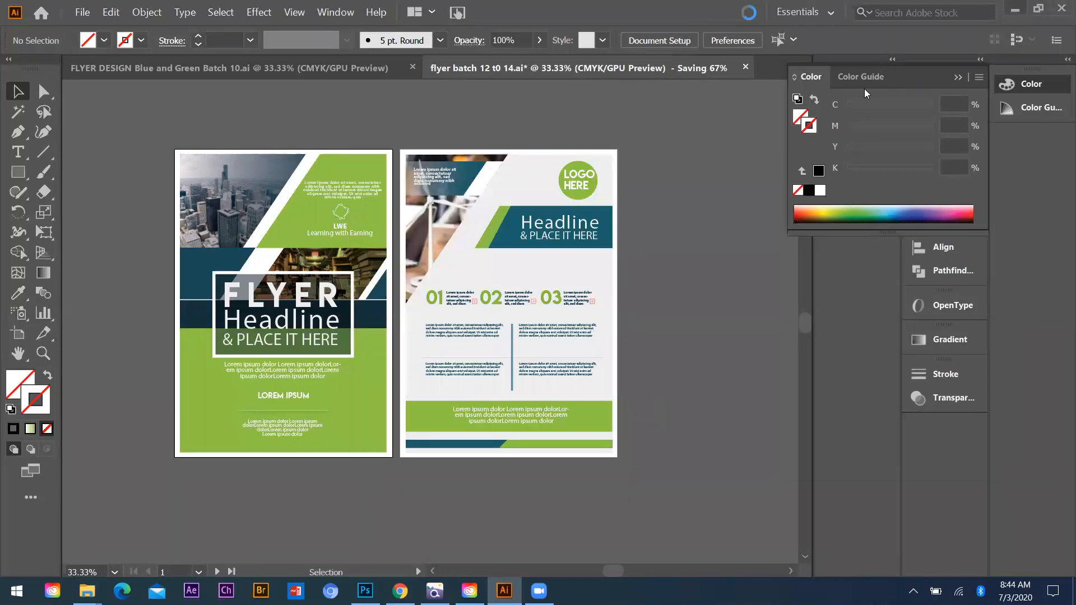
Step: Switch to File Explorer and bring up the batch 7,8 folder
{"action": "key", "text": "super+d"}
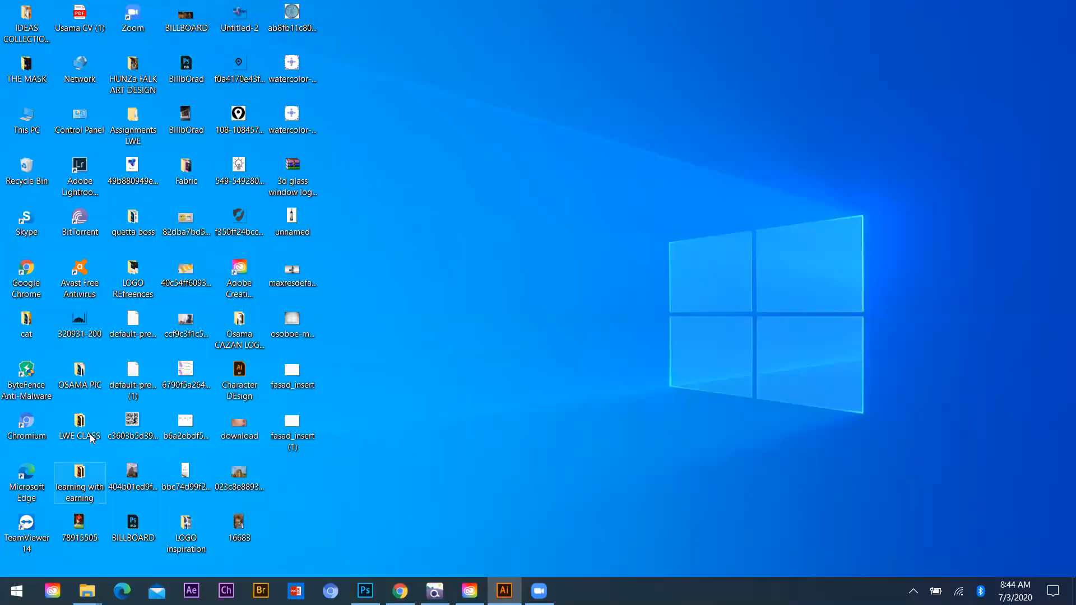
{"action": "left_click", "coordinate": [87, 591]}
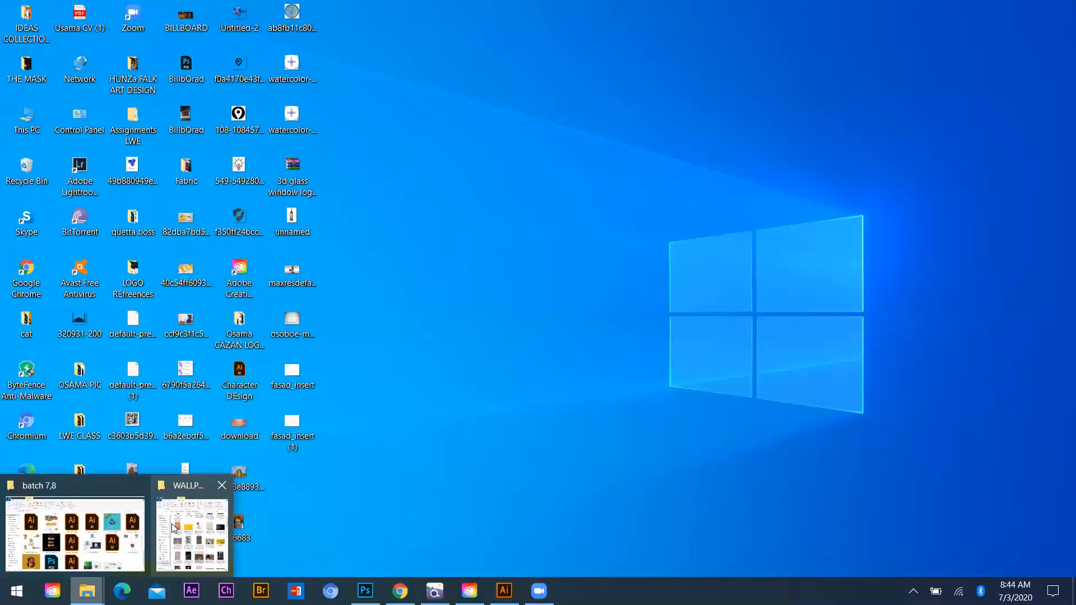
{"action": "left_click", "coordinate": [112, 515]}
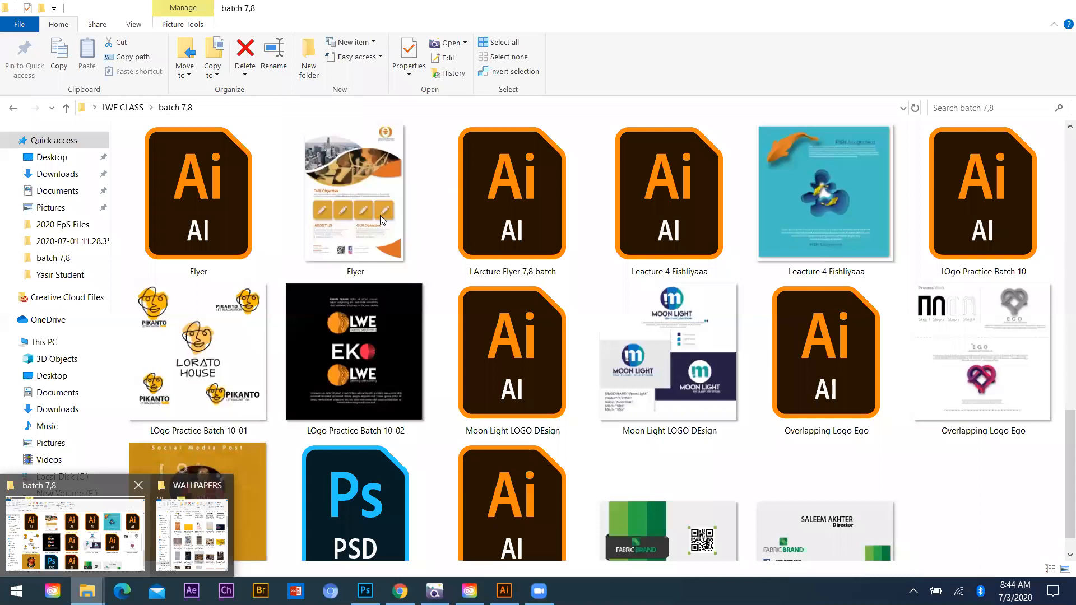
Step: Find the exported images flyer batch 12 t0 14-01 and flyer batch 12 t0 14-02 and select both
{"action": "left_click", "coordinate": [365, 242]}
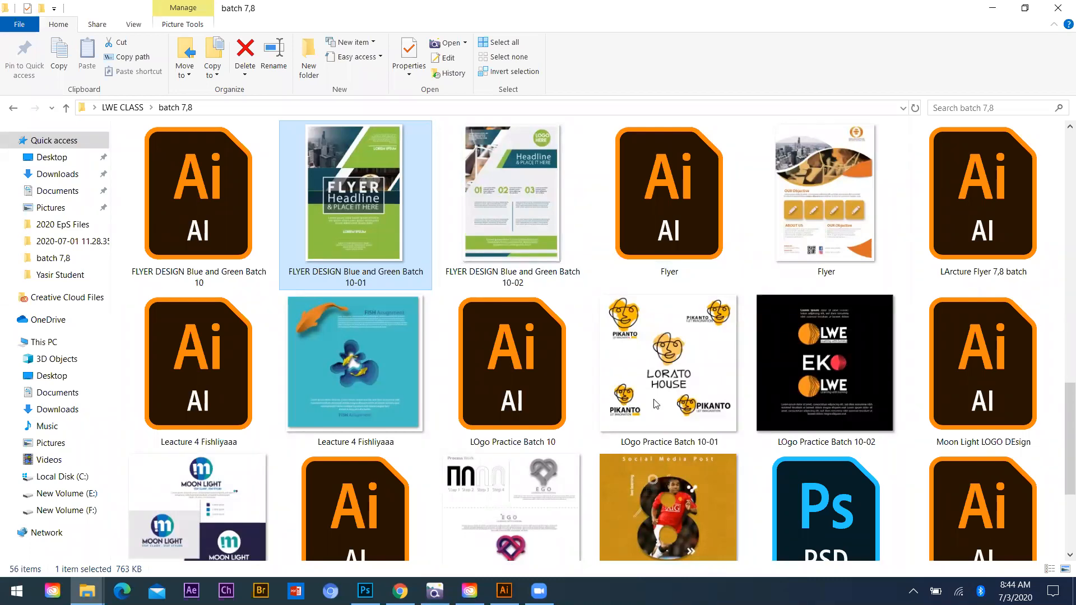
{"action": "scroll", "coordinate": [656, 403], "scroll_direction": "down", "scroll_amount": 2}
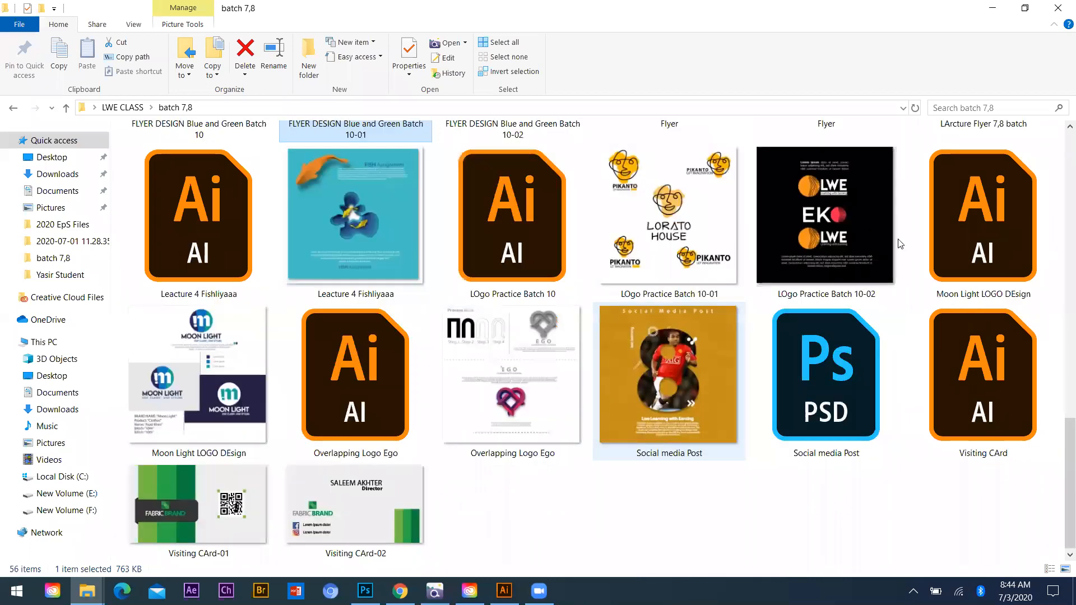
{"action": "scroll", "coordinate": [929, 247], "scroll_direction": "up", "scroll_amount": 4}
{"action": "scroll", "coordinate": [926, 244], "scroll_direction": "up", "scroll_amount": 10}
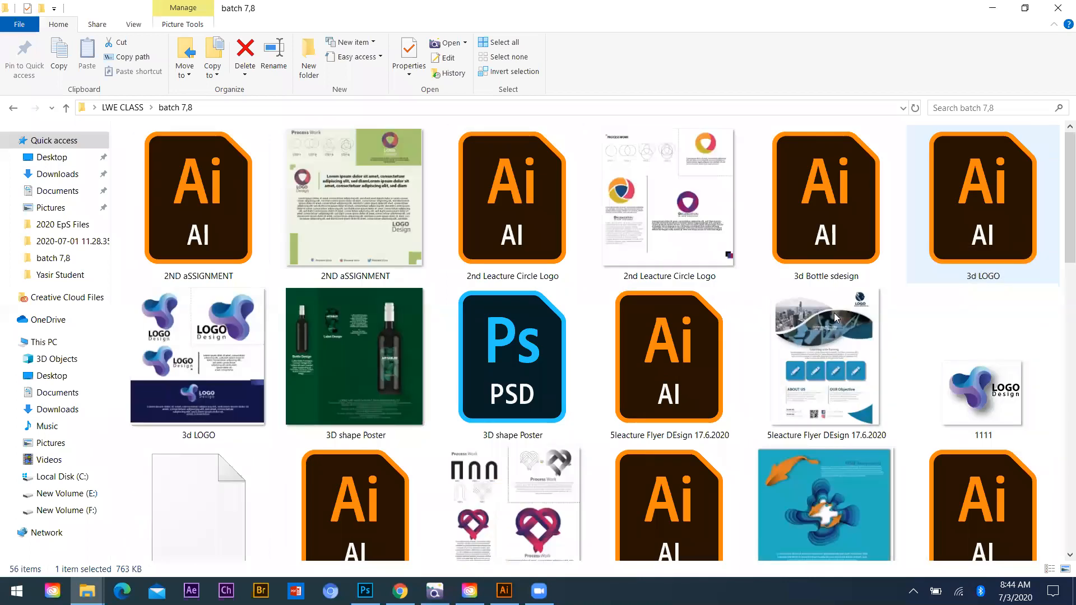
{"action": "scroll", "coordinate": [839, 319], "scroll_direction": "down", "scroll_amount": 9}
{"action": "left_click", "coordinate": [840, 316]}
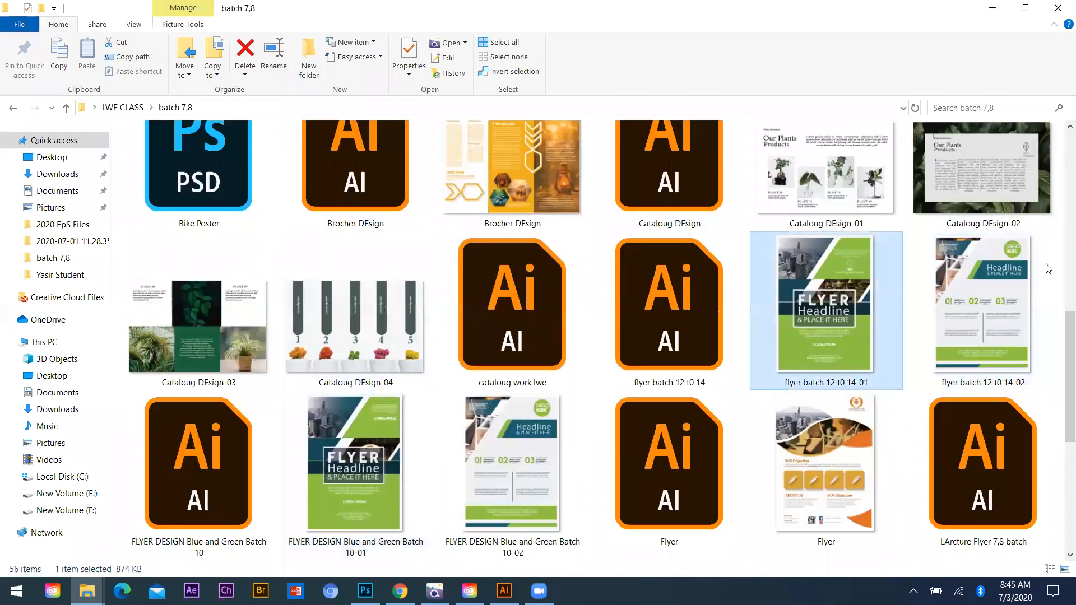
{"action": "left_click_drag", "start_coordinate": [1058, 258], "coordinate": [535, 412]}
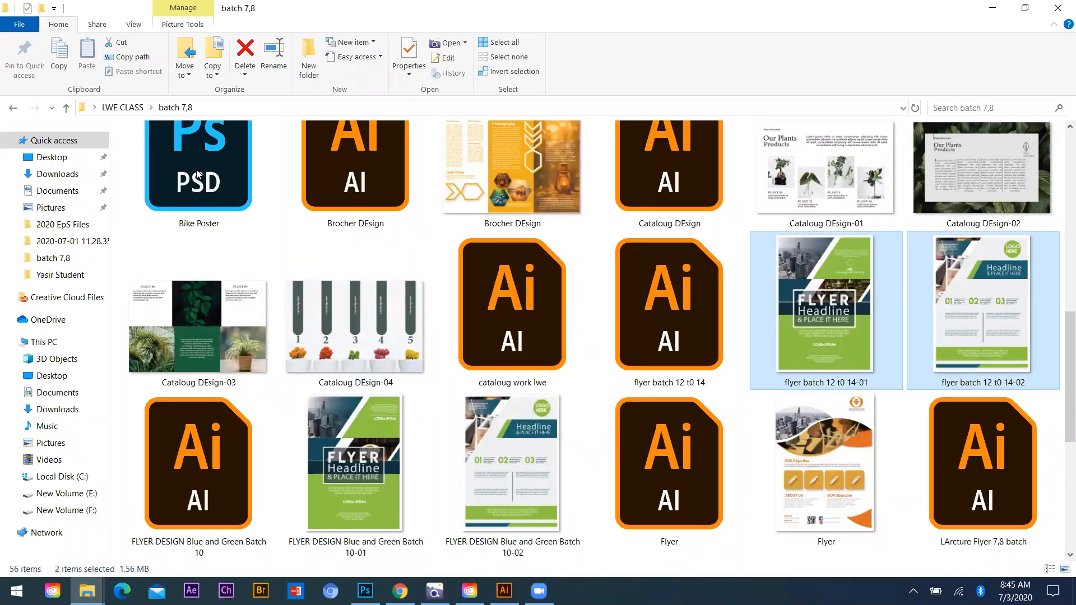
Step: Switch to WhatsApp in the browser and browse the photo attachment picker to the batch 7,8 folder inside LWE CLASS
{"action": "key", "text": "alt+Tab"}
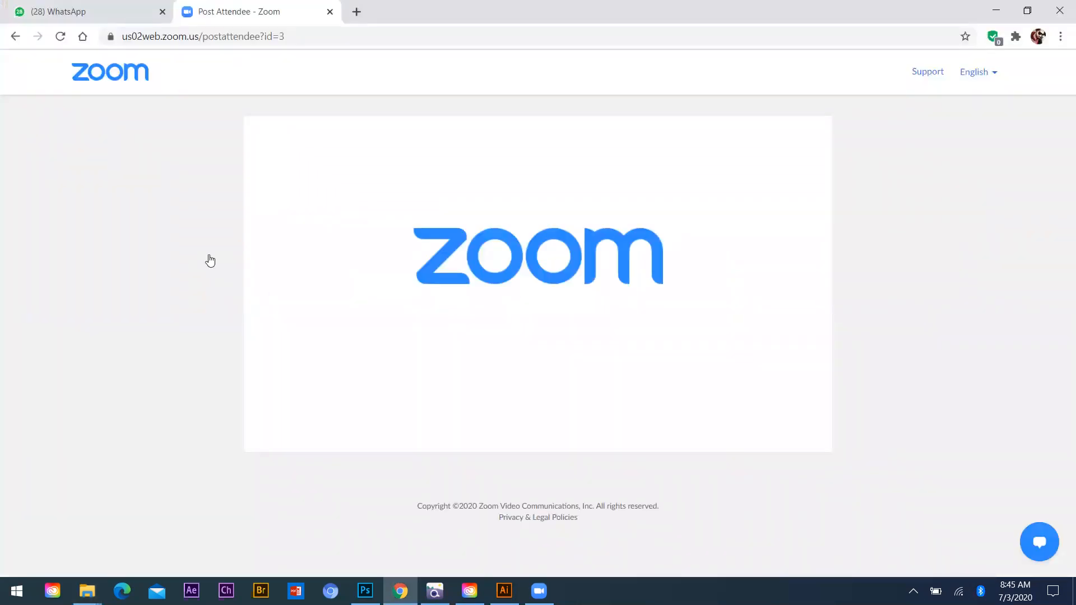
{"action": "key", "text": "ctrl+Tab"}
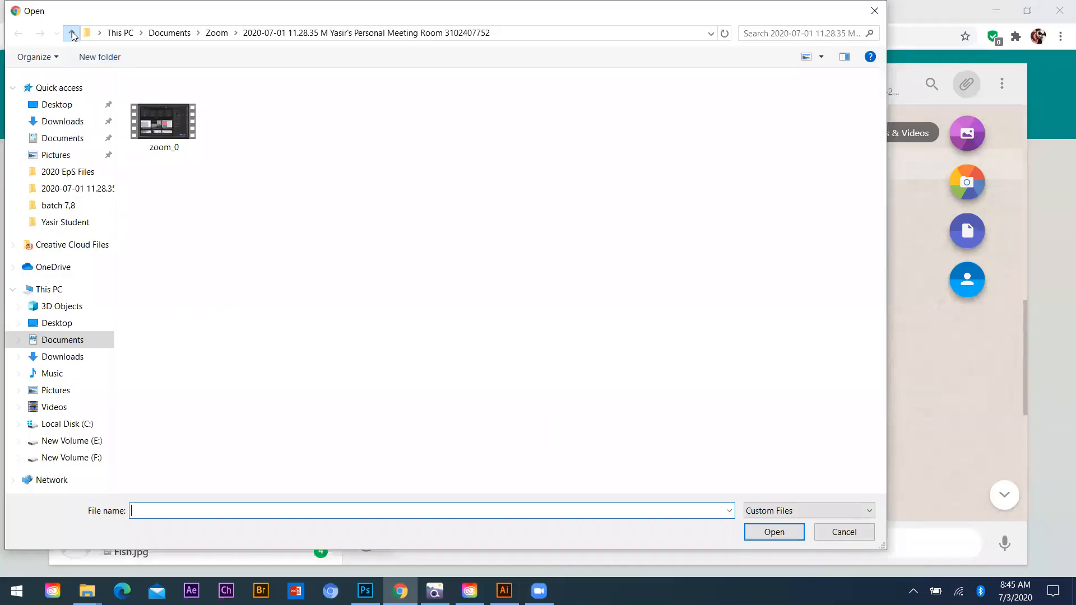
{"action": "left_click", "coordinate": [72, 34]}
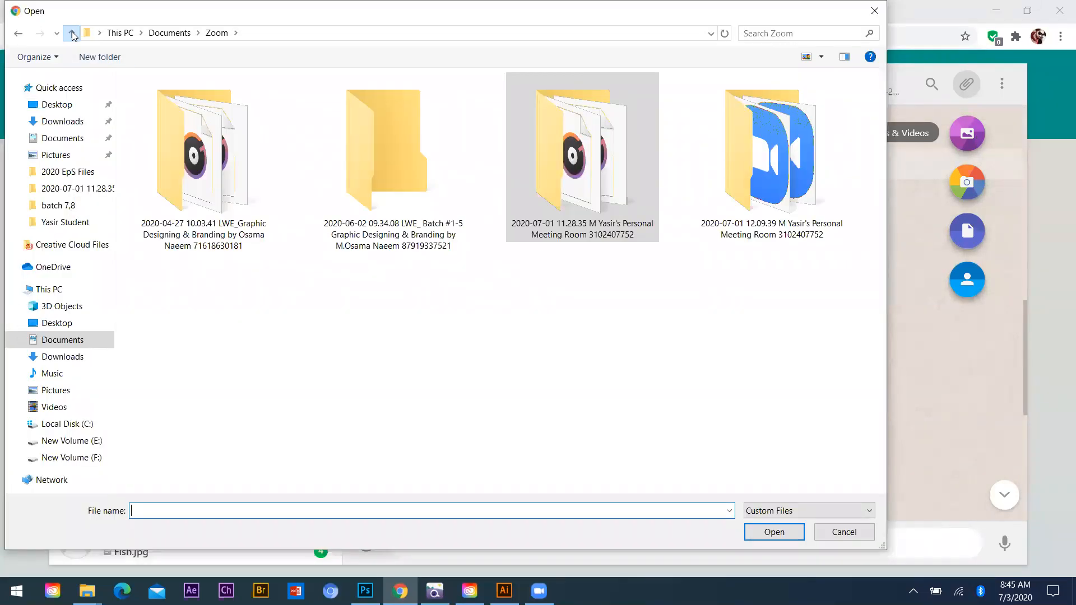
{"action": "left_click", "coordinate": [72, 34]}
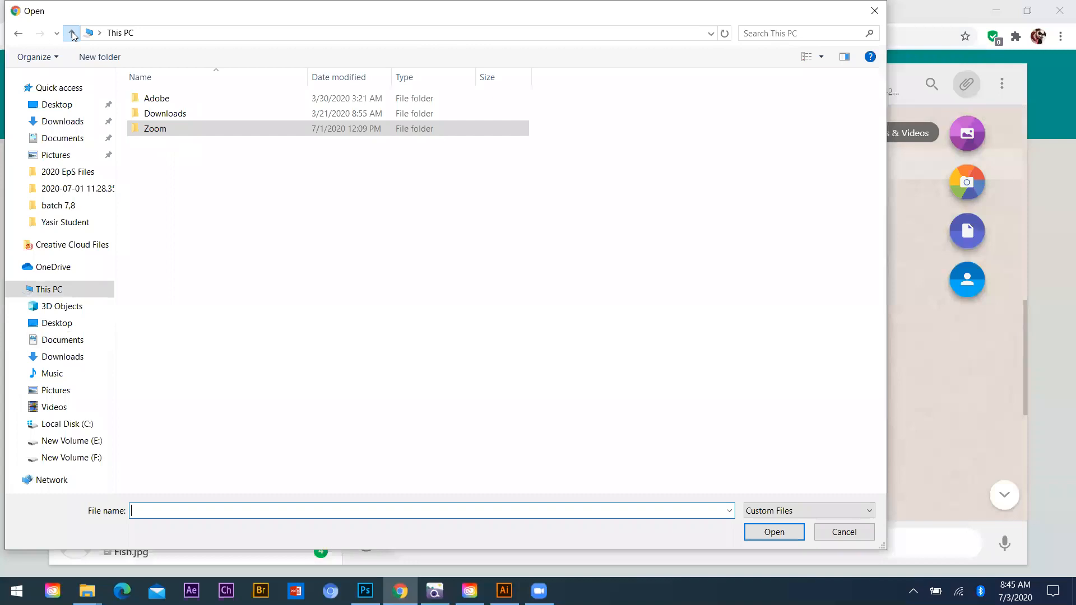
{"action": "left_click", "coordinate": [72, 33]}
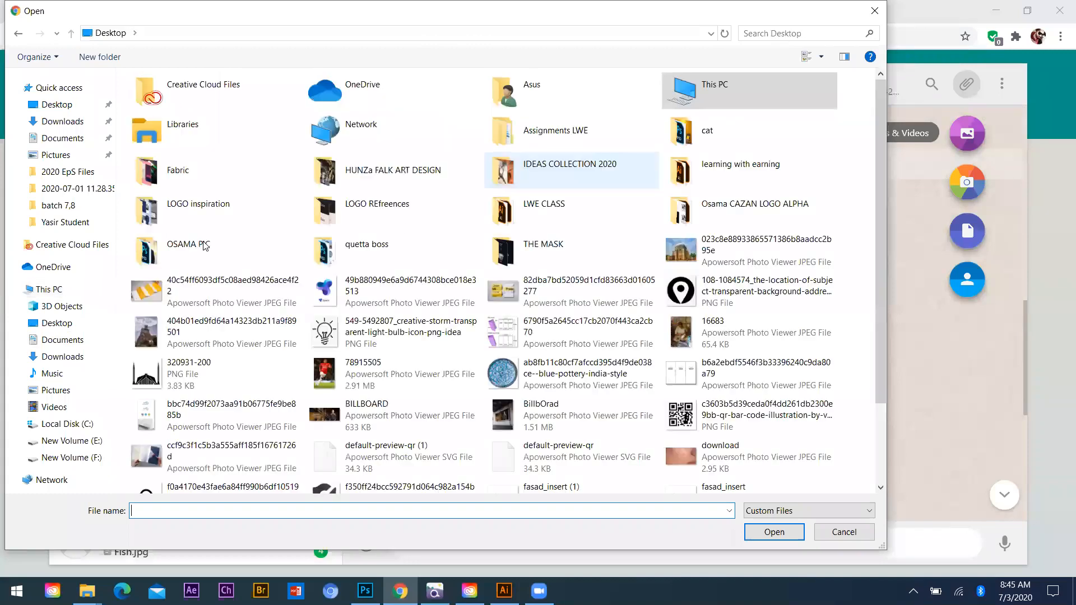
{"action": "double_click", "coordinate": [552, 205]}
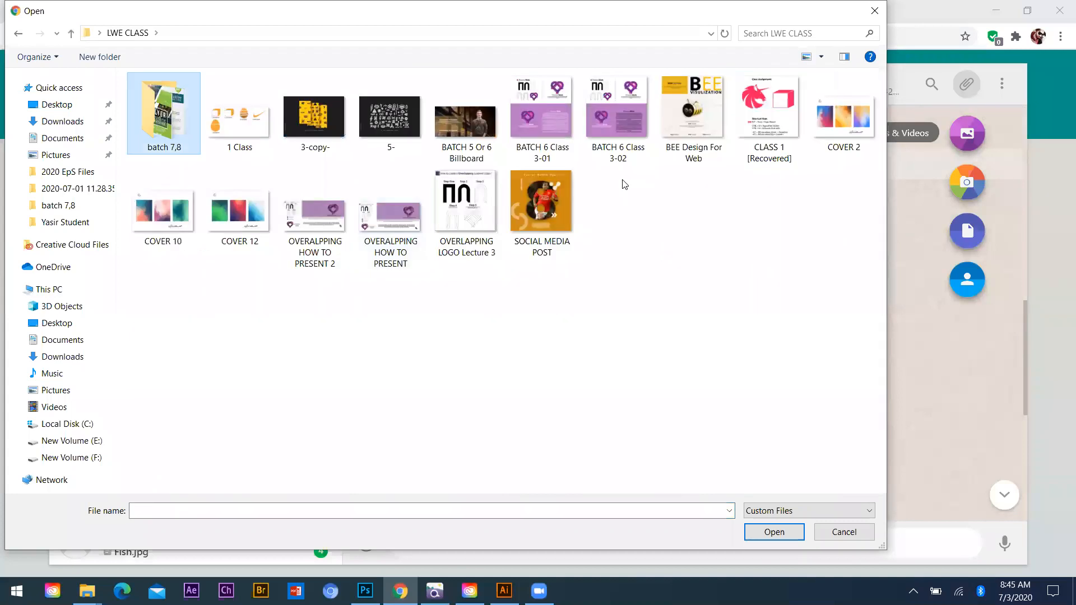
{"action": "key", "text": "Return"}
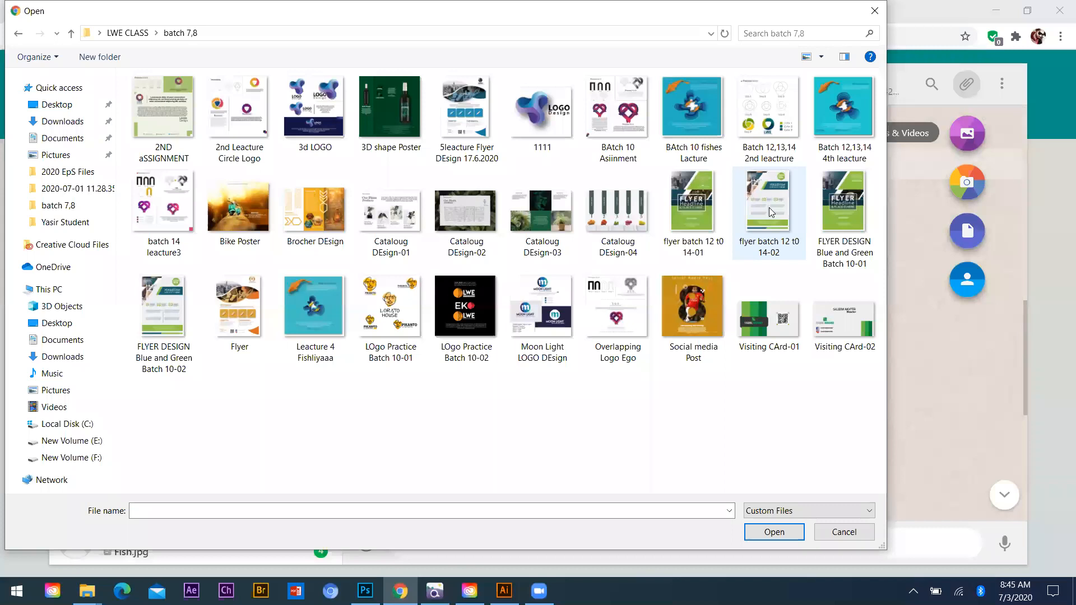
Step: Try to attach the images flyer batch 12 t0 14-01 and flyer batch 12 t0 14-02 to the batch 12 group chat
{"action": "left_click_drag", "start_coordinate": [766, 275], "coordinate": [701, 225]}
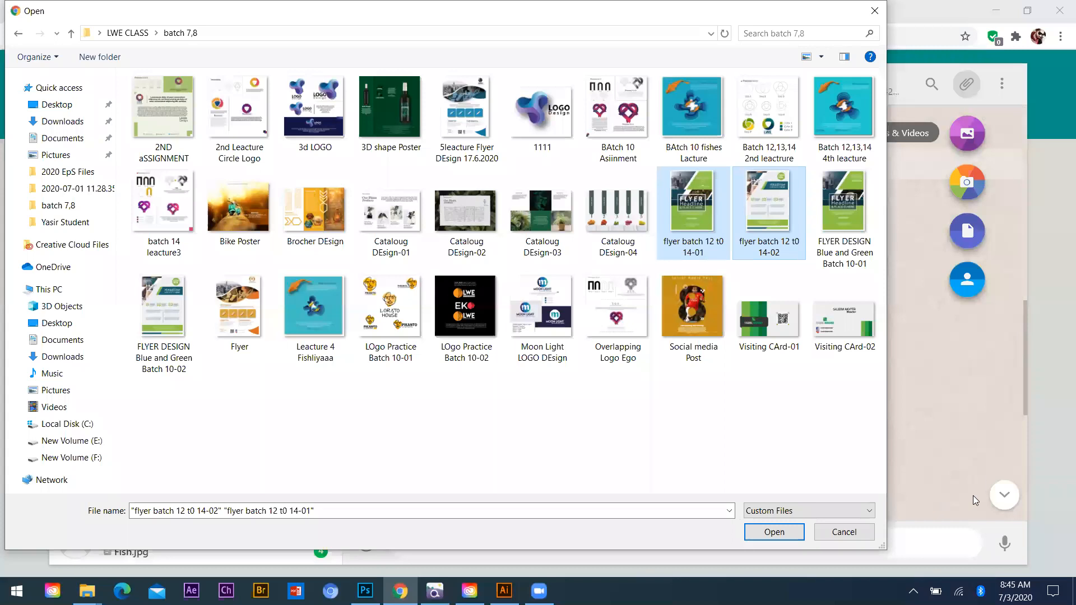
{"action": "key", "text": "Tab"}
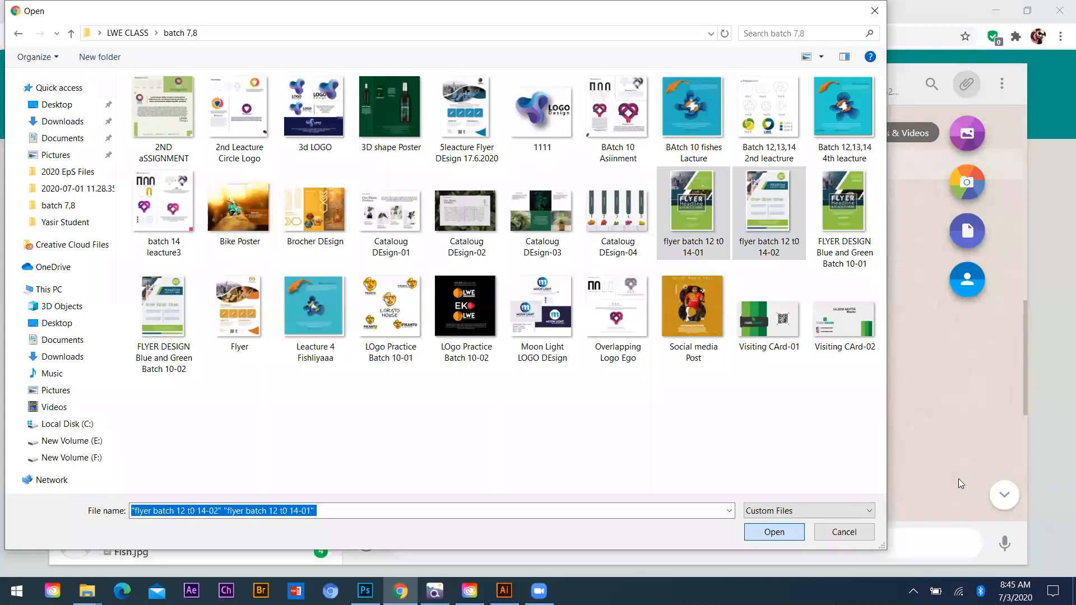
{"action": "key", "text": "Return"}
{"action": "key", "text": "Escape"}
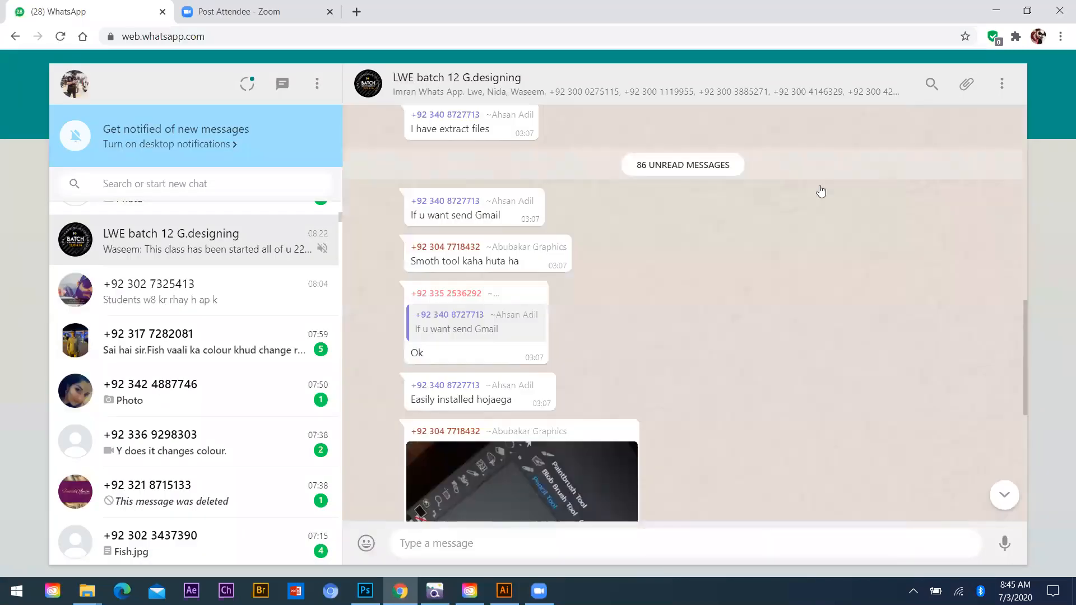
Step: Minimize the browser, switch back to the flyer document in Illustrator and collapse the floating Color panel
{"action": "left_click", "coordinate": [996, 10]}
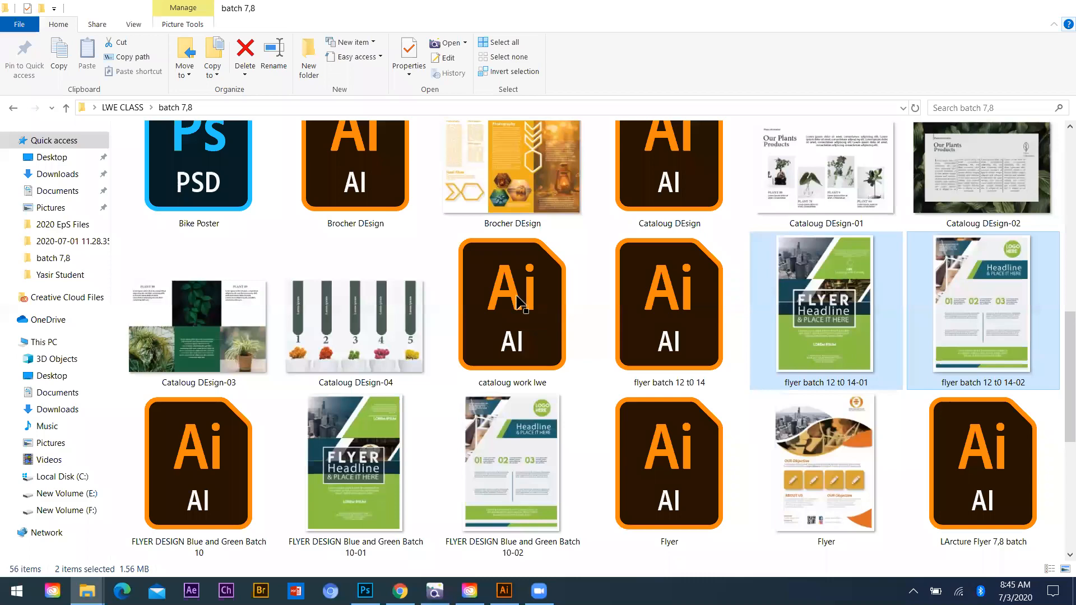
{"action": "key", "text": "alt+Tab"}
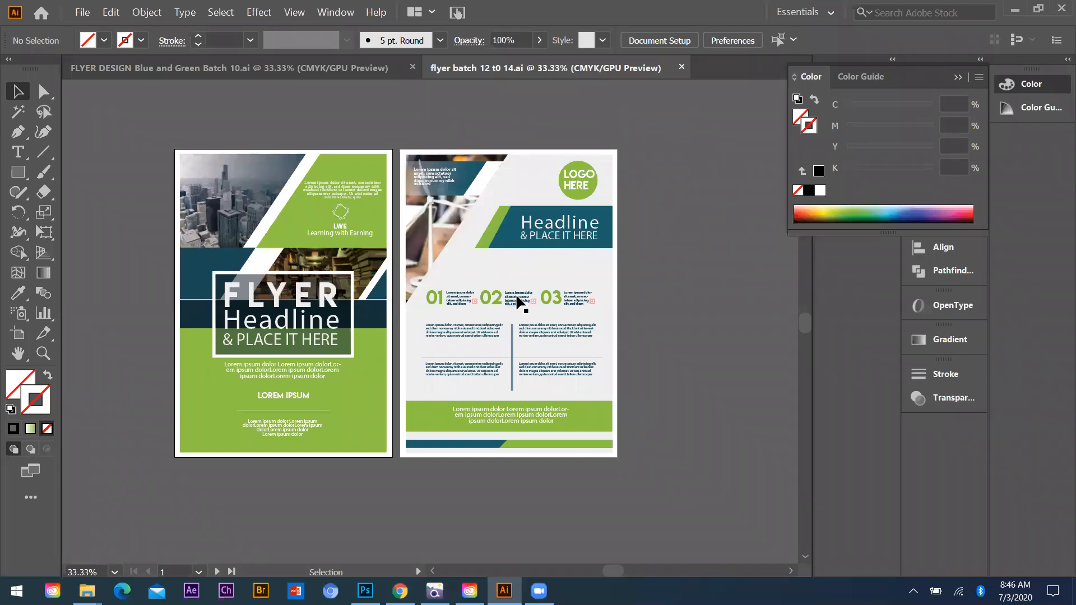
{"action": "left_click", "coordinate": [958, 77]}
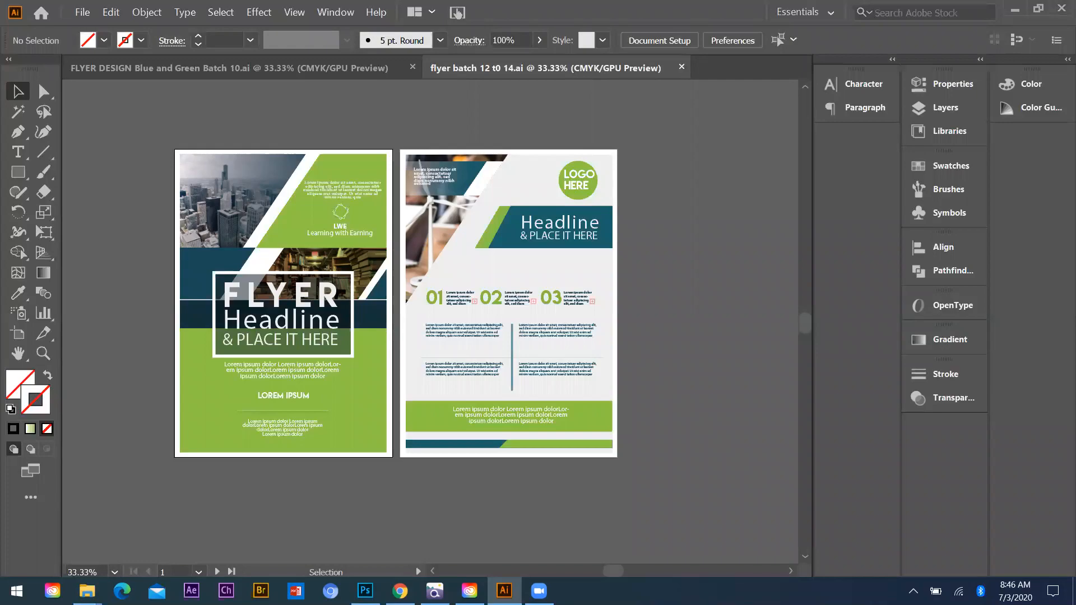
Step: Show the desktop, switch to Chrome and search the web for "free fonts" in a new tab
{"action": "key", "text": "super+d"}
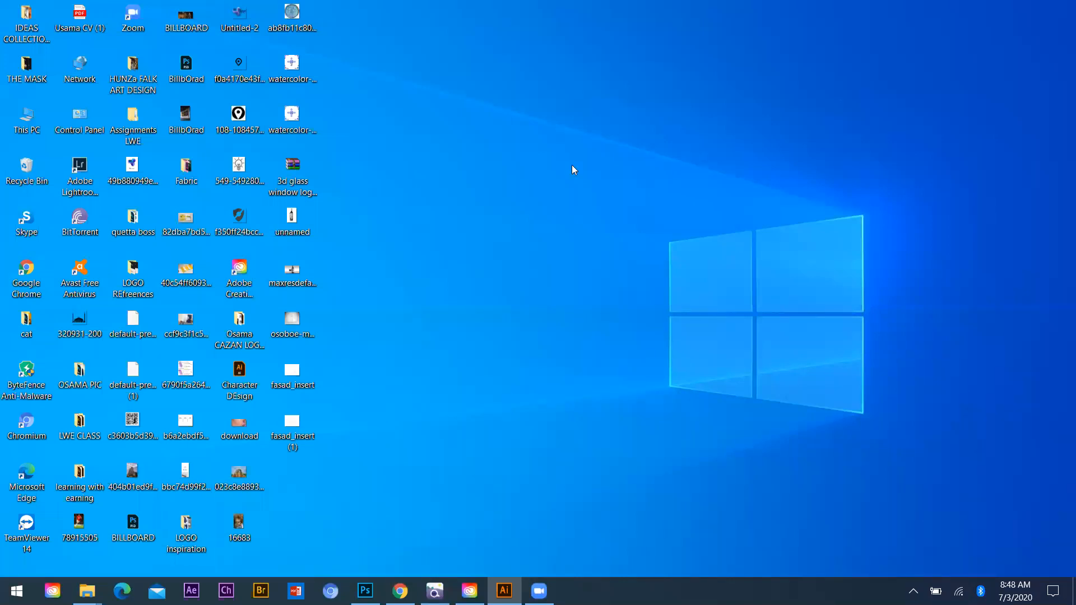
{"action": "left_click", "coordinate": [361, 6]}
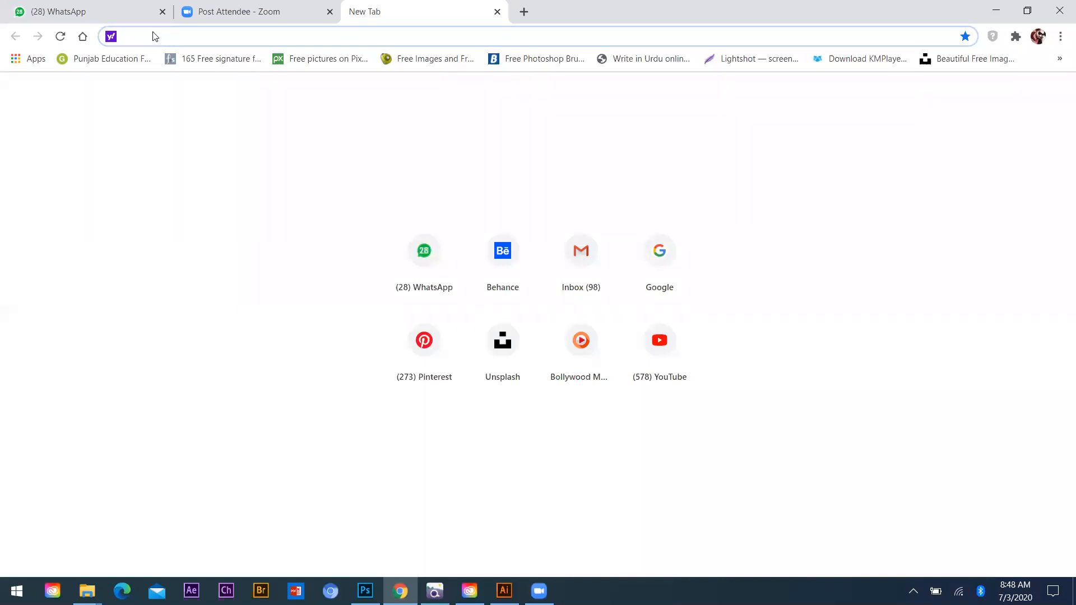
{"action": "type", "text": "free"}
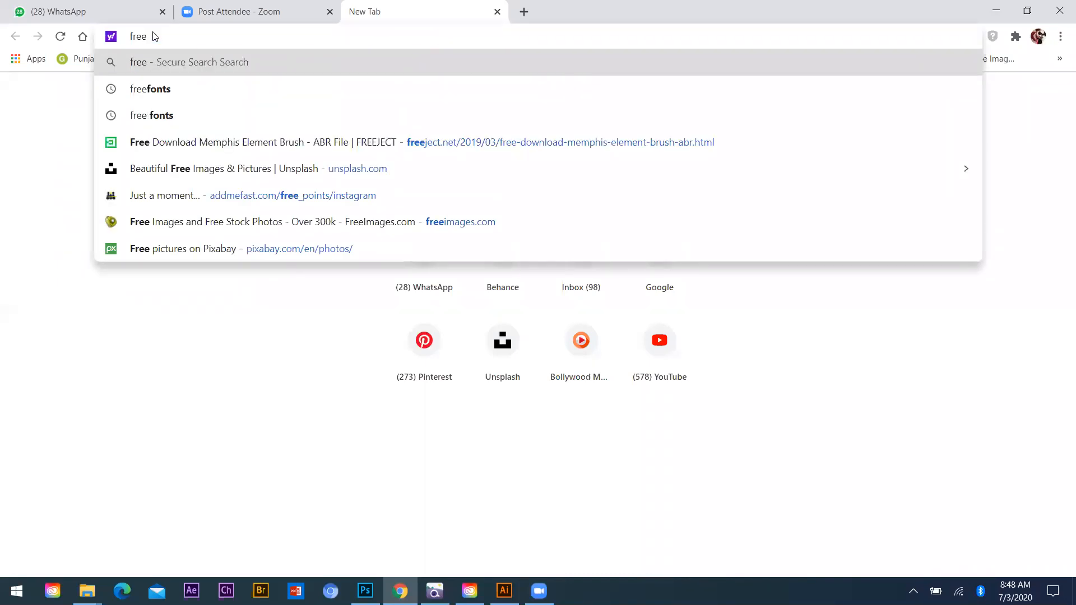
{"action": "type", "text": " fomnts"}
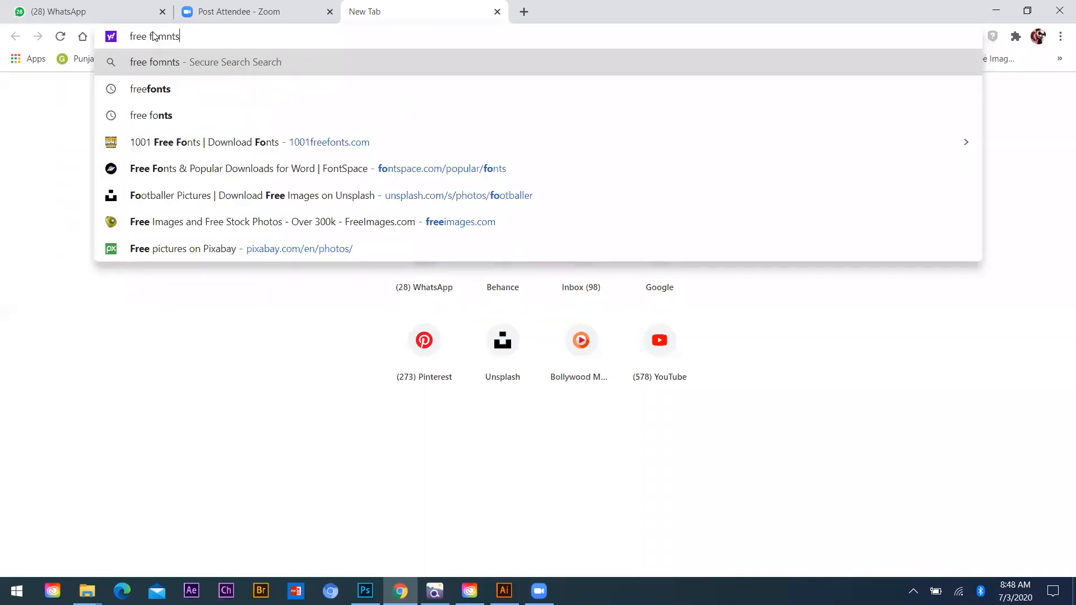
{"action": "left_click", "coordinate": [154, 37]}
{"action": "key", "text": "Delete"}
{"action": "key", "text": "Return"}
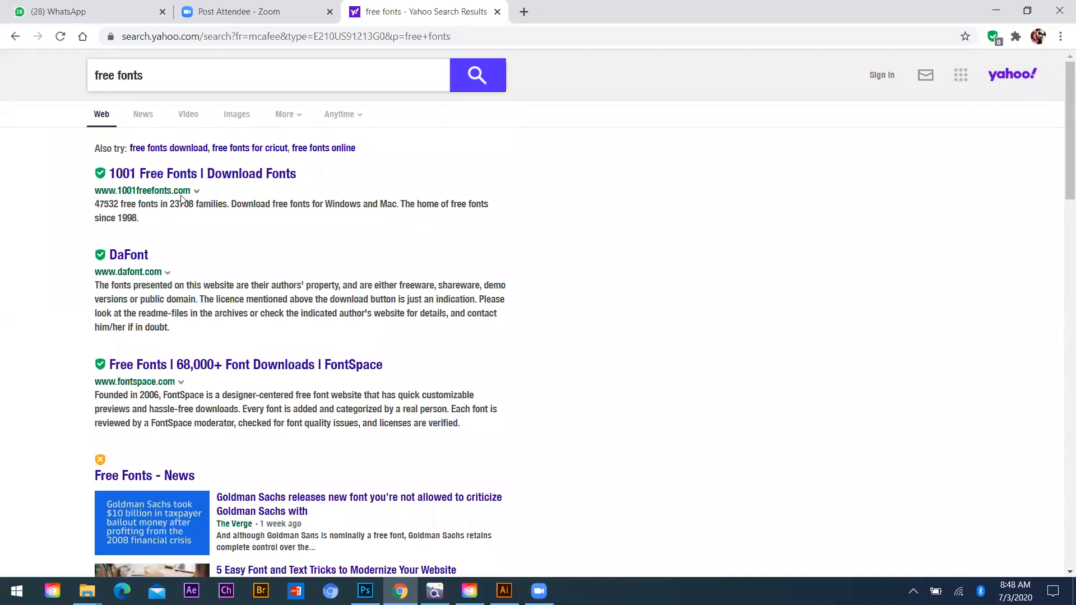
Step: Open the 1001 Free Fonts, DaFont, 1001 Fonts, both FontSpace and the fontbundles.net search results in separate background tabs
{"action": "left_click", "coordinate": [188, 179], "text": "ctrl"}
{"action": "left_click", "coordinate": [130, 255], "text": "ctrl"}
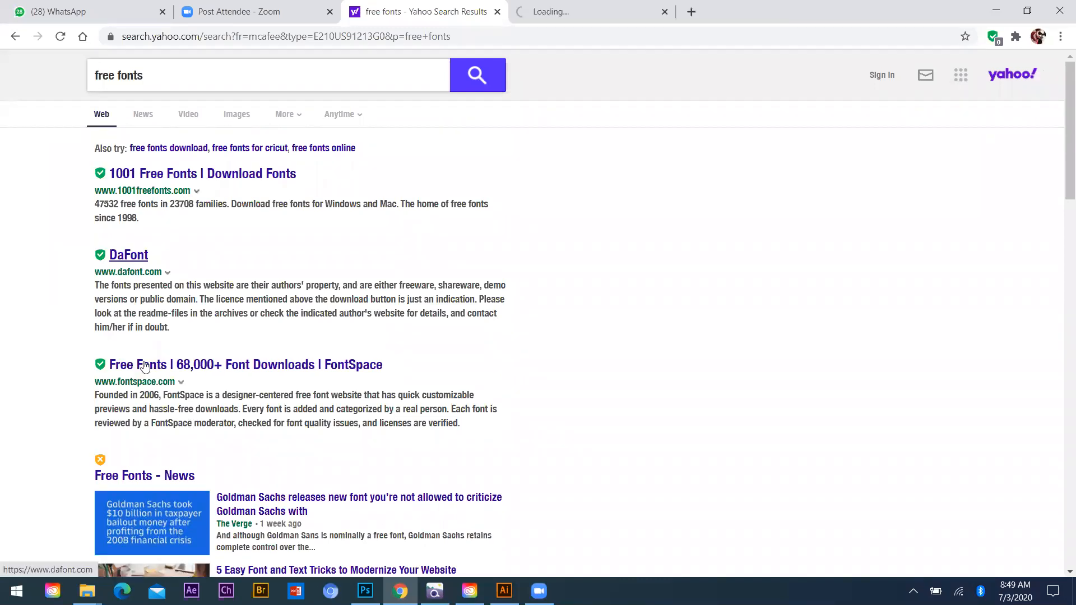
{"action": "left_click", "coordinate": [143, 366], "text": "ctrl"}
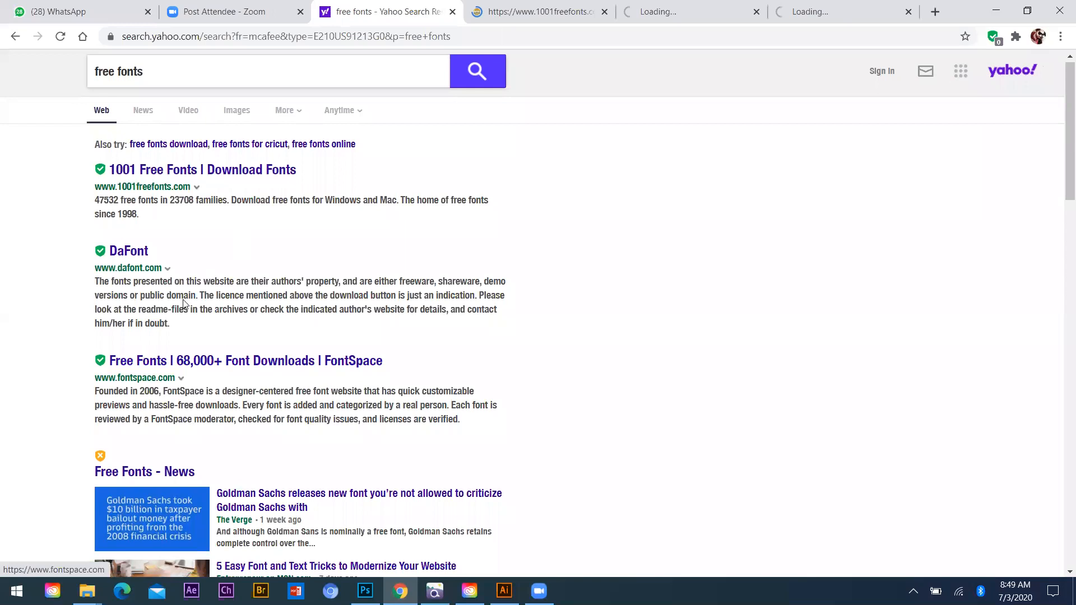
{"action": "scroll", "coordinate": [183, 300], "scroll_direction": "down", "scroll_amount": 7}
{"action": "left_click", "coordinate": [185, 263], "text": "ctrl"}
{"action": "left_click", "coordinate": [185, 345], "text": "ctrl"}
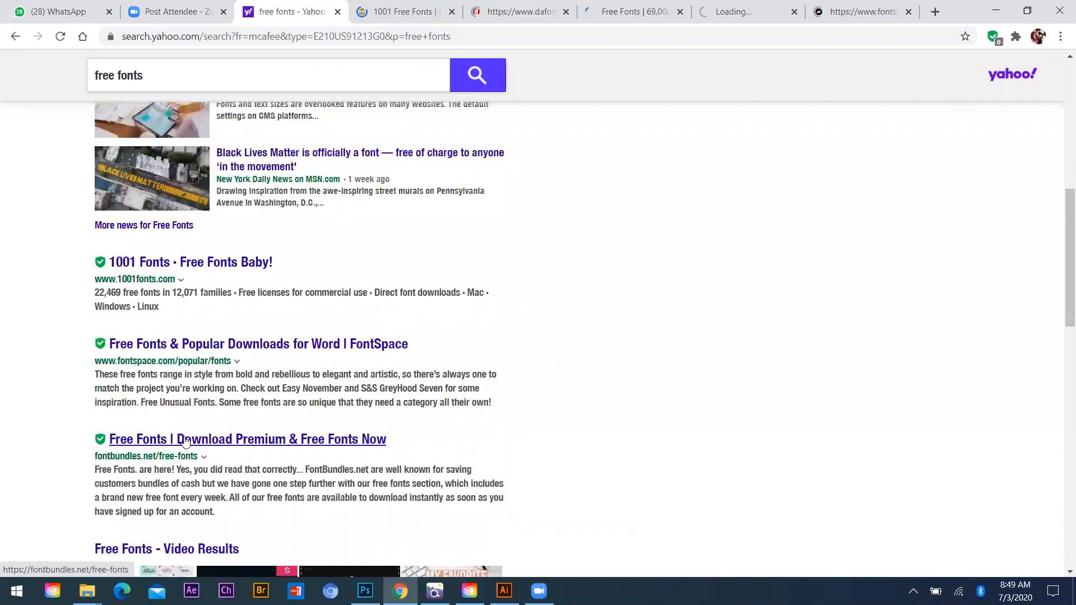
{"action": "left_click", "coordinate": [186, 442], "text": "ctrl"}
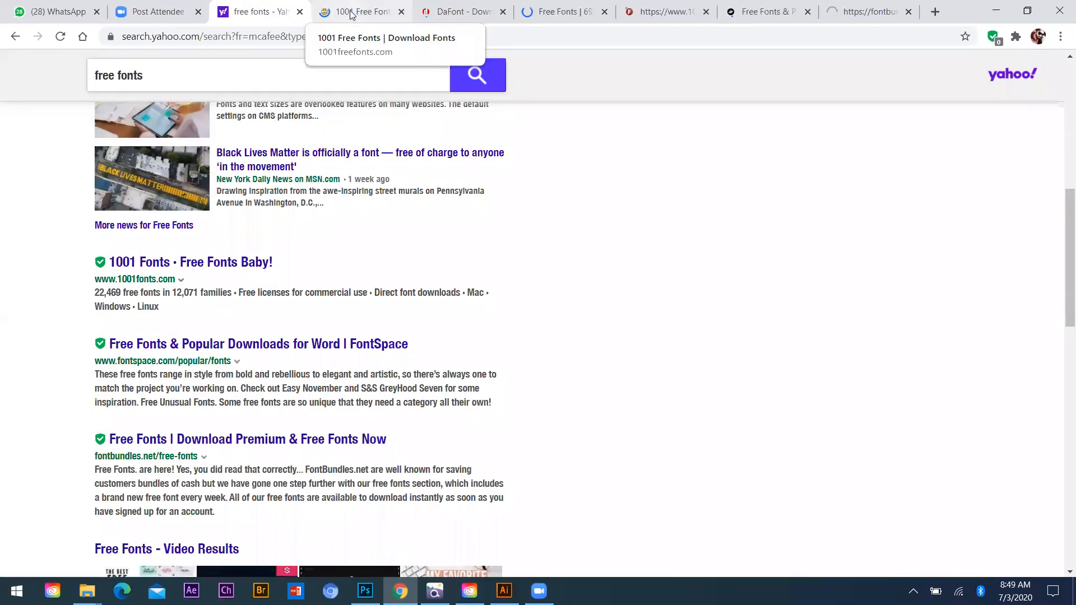
Step: Look through the fonts on the 1001 Free Fonts site and download Coneria Script
{"action": "left_click", "coordinate": [345, 7]}
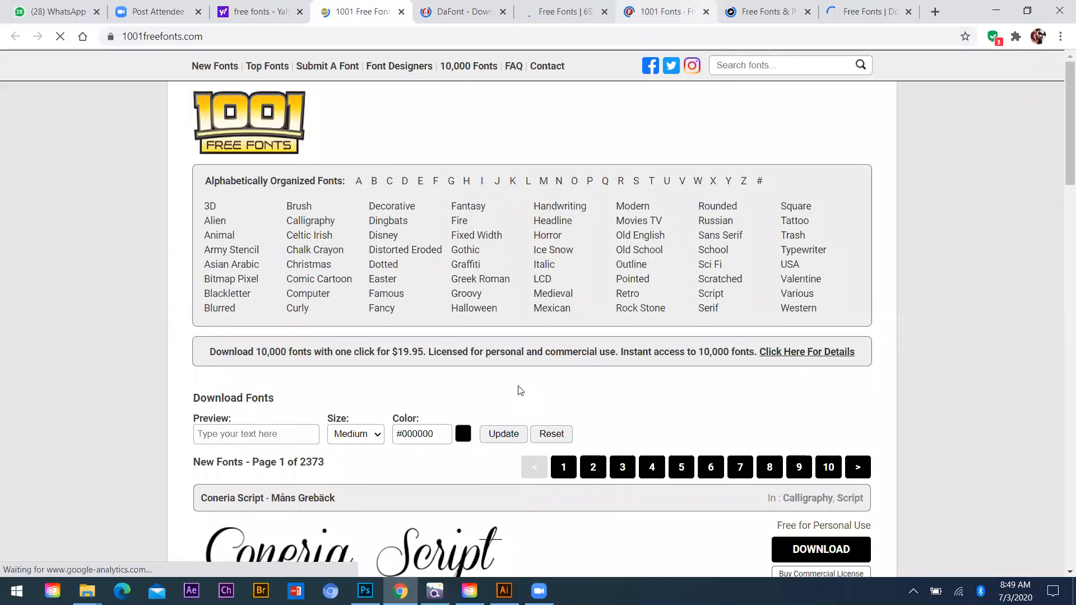
{"action": "scroll", "coordinate": [487, 388], "scroll_direction": "down", "scroll_amount": 5}
{"action": "scroll", "coordinate": [386, 392], "scroll_direction": "down", "scroll_amount": 10}
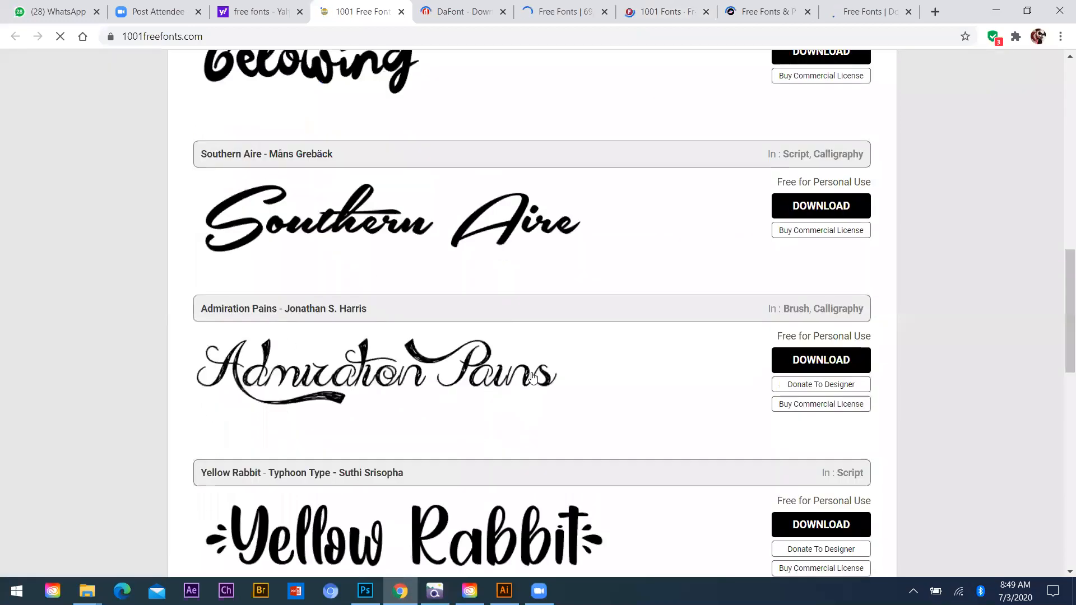
{"action": "scroll", "coordinate": [244, 295], "scroll_direction": "up", "scroll_amount": 5}
{"action": "scroll", "coordinate": [248, 353], "scroll_direction": "up", "scroll_amount": 4}
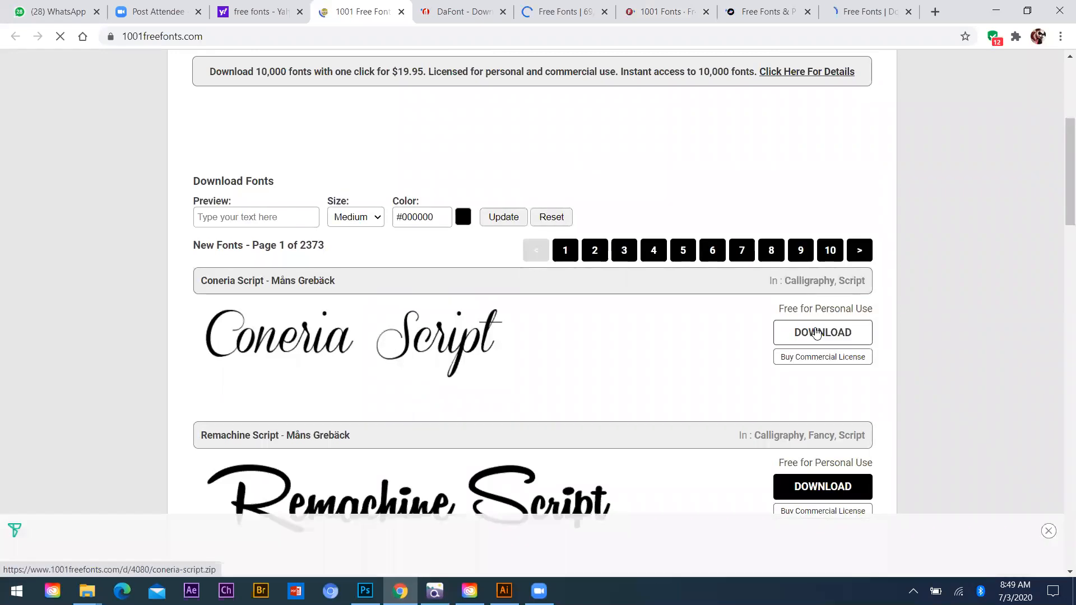
{"action": "left_click", "coordinate": [816, 332]}
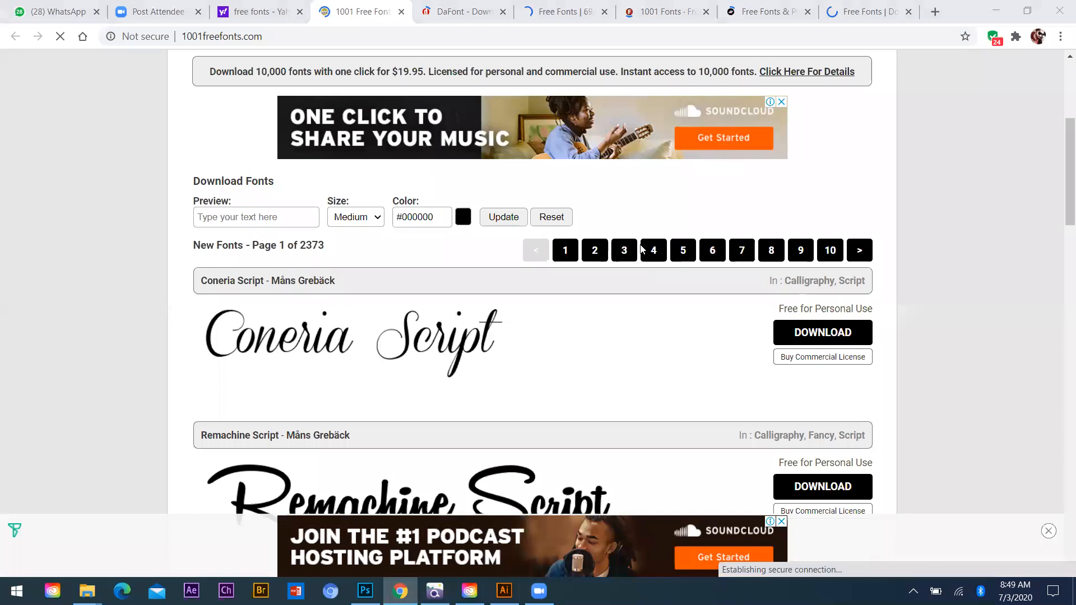
Step: Try to install Demo_ConeriaScript.ttf from the downloaded archive, decline replacing the existing font and close the archive and font preview
{"action": "key", "text": "Escape"}
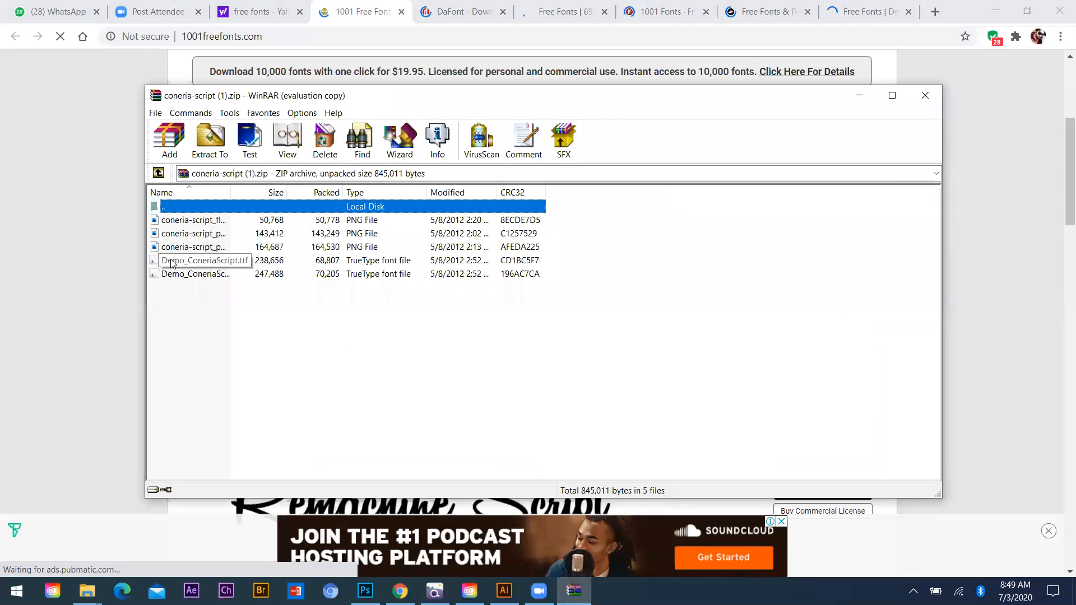
{"action": "left_click", "coordinate": [172, 263]}
{"action": "double_click", "coordinate": [173, 264]}
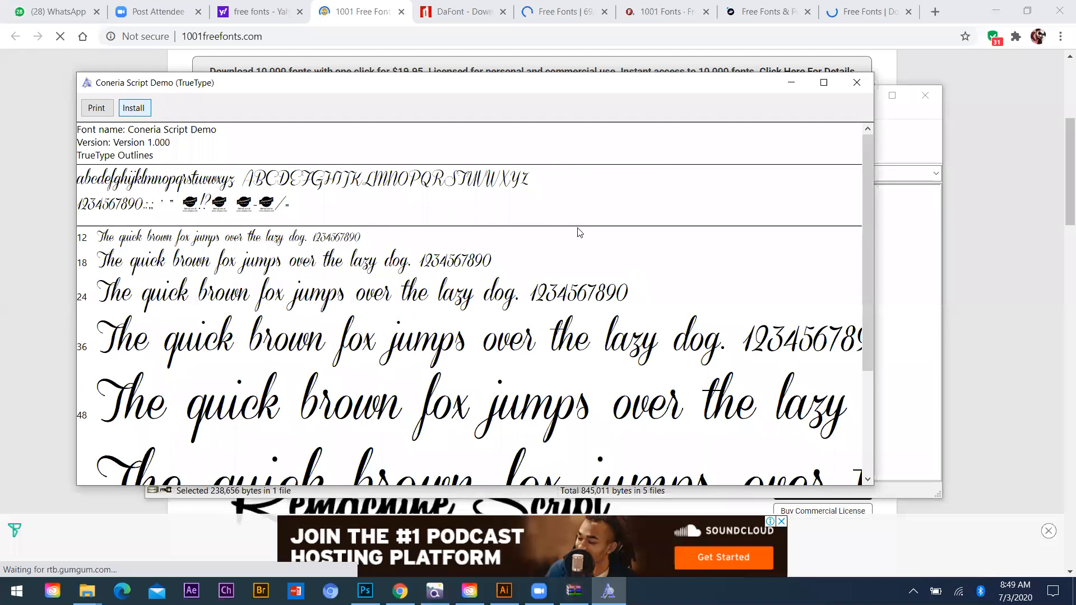
{"action": "left_click", "coordinate": [127, 111]}
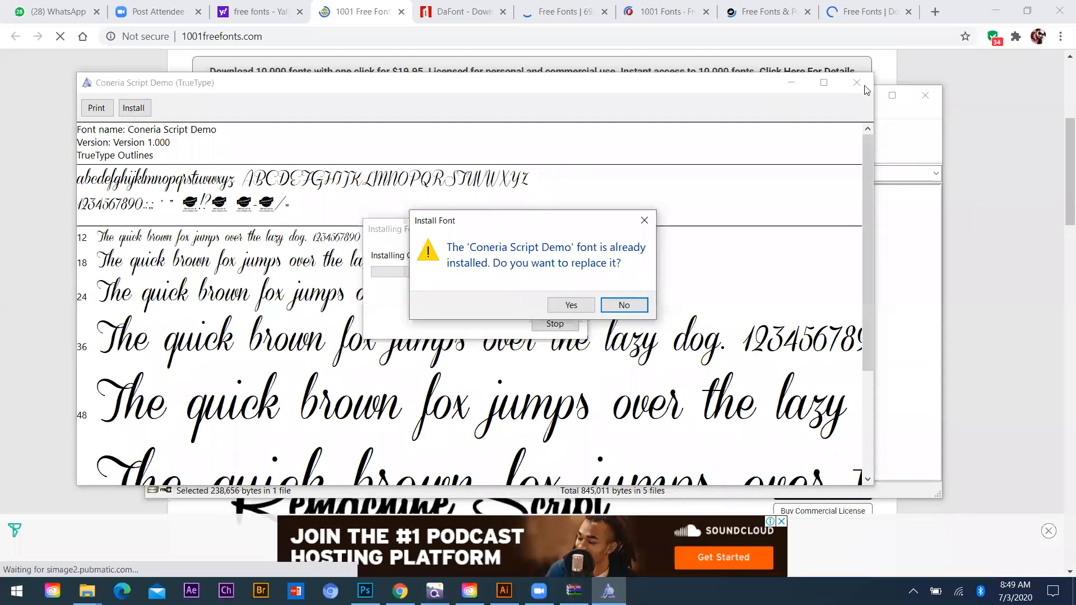
{"action": "left_click", "coordinate": [624, 305]}
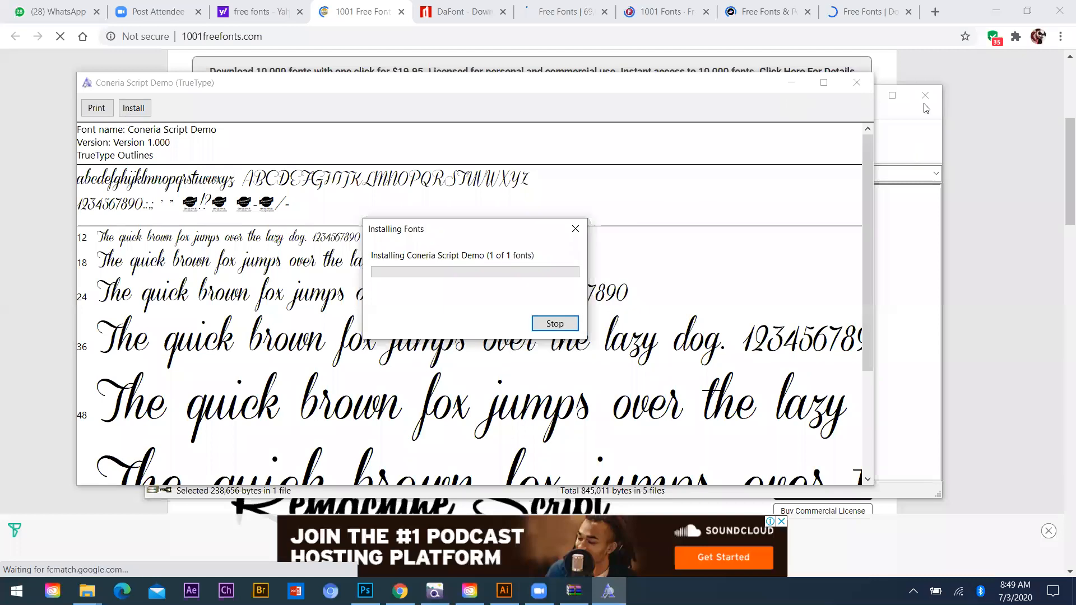
{"action": "left_click", "coordinate": [926, 97]}
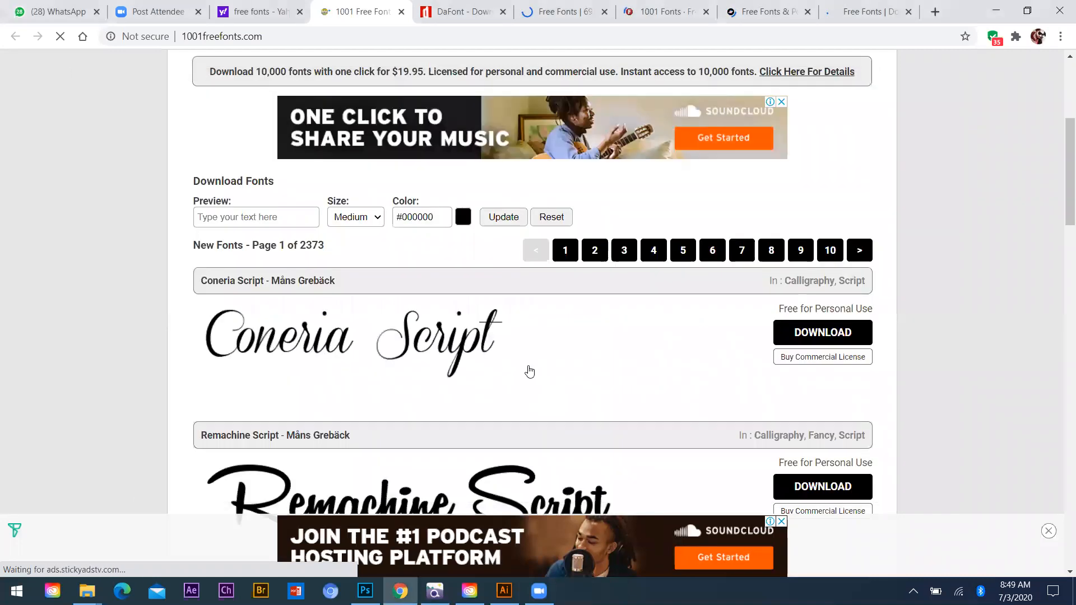
Step: Browse the remaining new fonts on the first page of the 1001 Free Fonts list
{"action": "scroll", "coordinate": [549, 372], "scroll_direction": "down", "scroll_amount": 5}
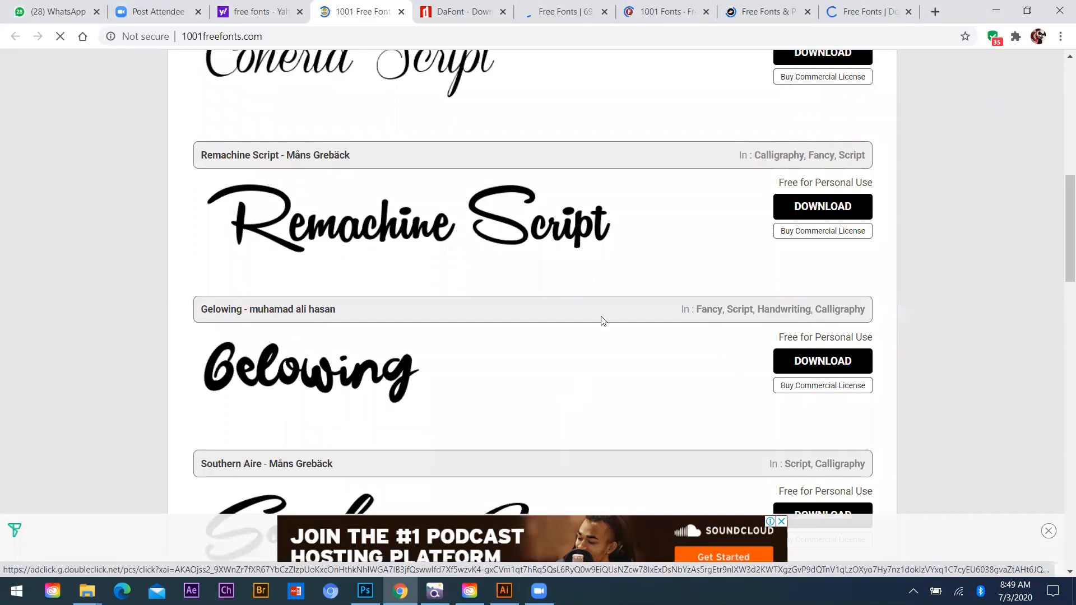
{"action": "scroll", "coordinate": [601, 317], "scroll_direction": "up", "scroll_amount": 4}
{"action": "scroll", "coordinate": [593, 322], "scroll_direction": "down", "scroll_amount": 8}
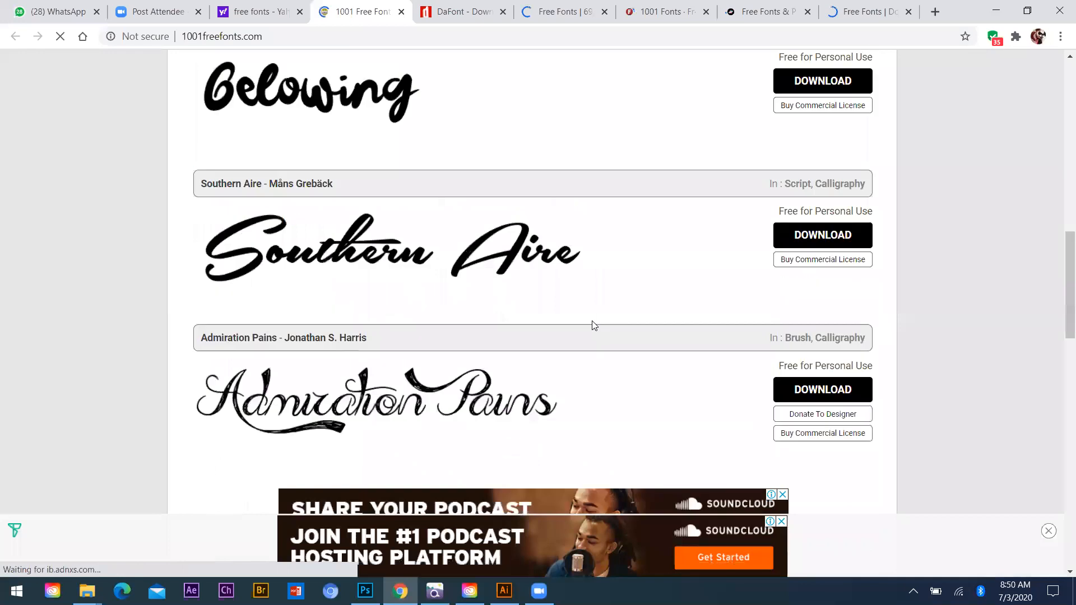
{"action": "scroll", "coordinate": [584, 326], "scroll_direction": "down", "scroll_amount": 7}
{"action": "scroll", "coordinate": [460, 271], "scroll_direction": "down", "scroll_amount": 4}
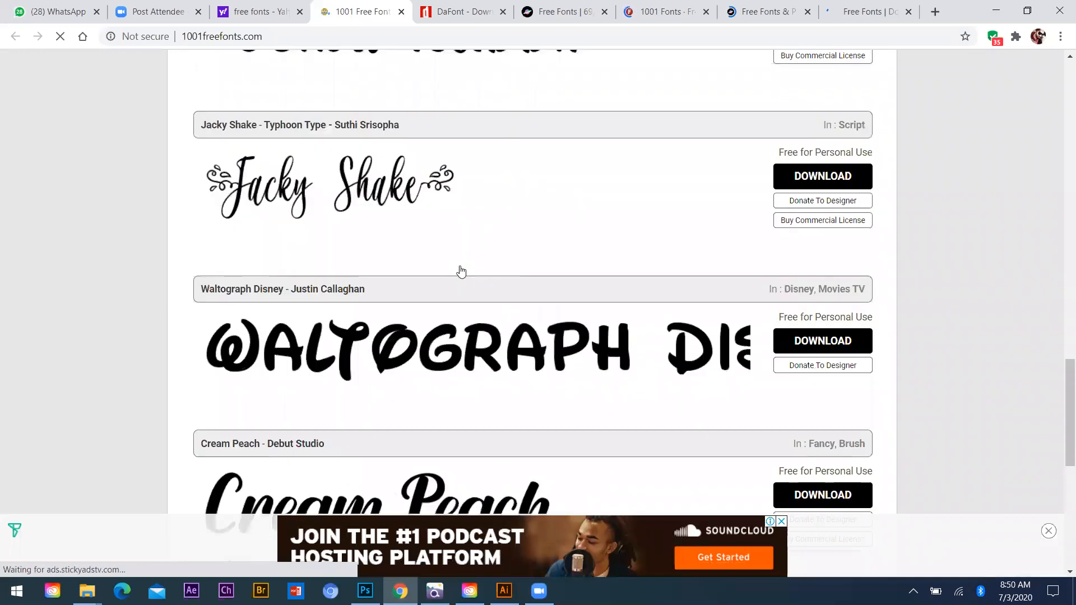
{"action": "scroll", "coordinate": [809, 151], "scroll_direction": "down", "scroll_amount": 6}
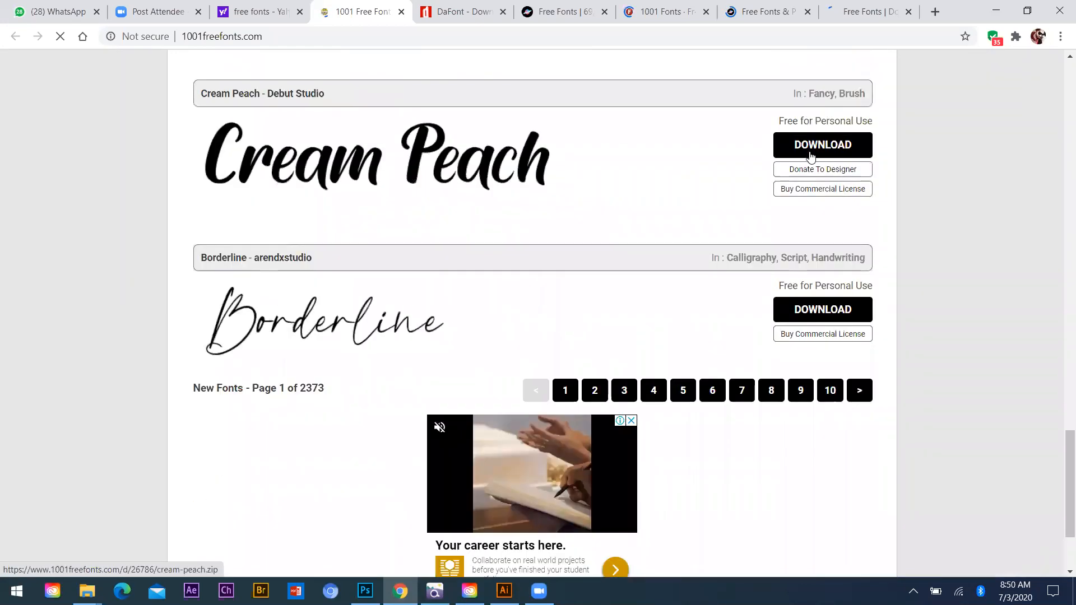
Step: Download the Cream Peach font, install Cream Peach.ttf from the archive and close the font preview and archive
{"action": "left_click", "coordinate": [806, 154]}
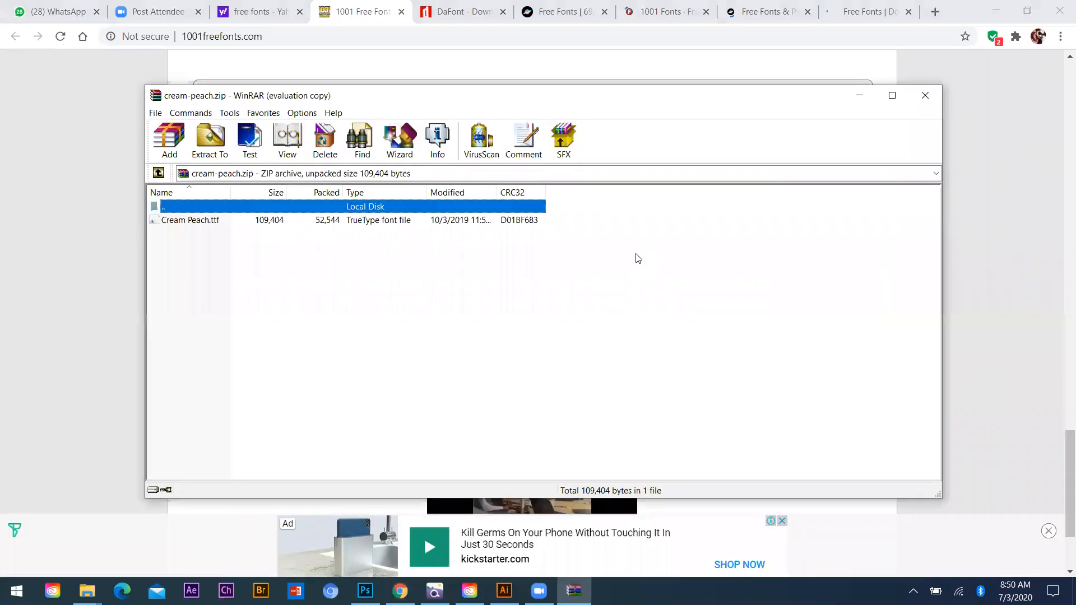
{"action": "key", "text": "Escape"}
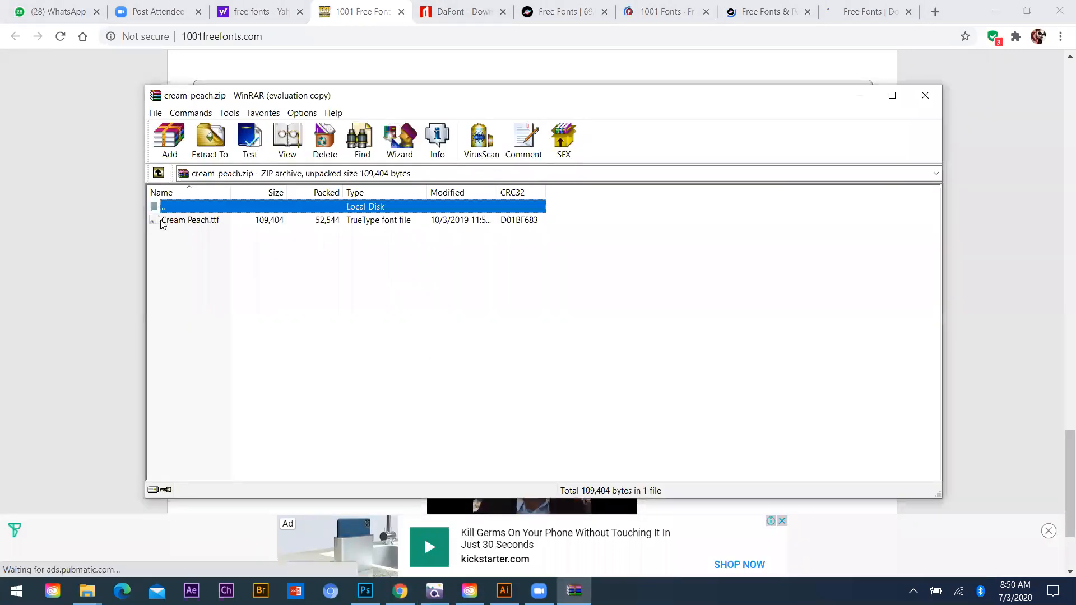
{"action": "left_click", "coordinate": [162, 221]}
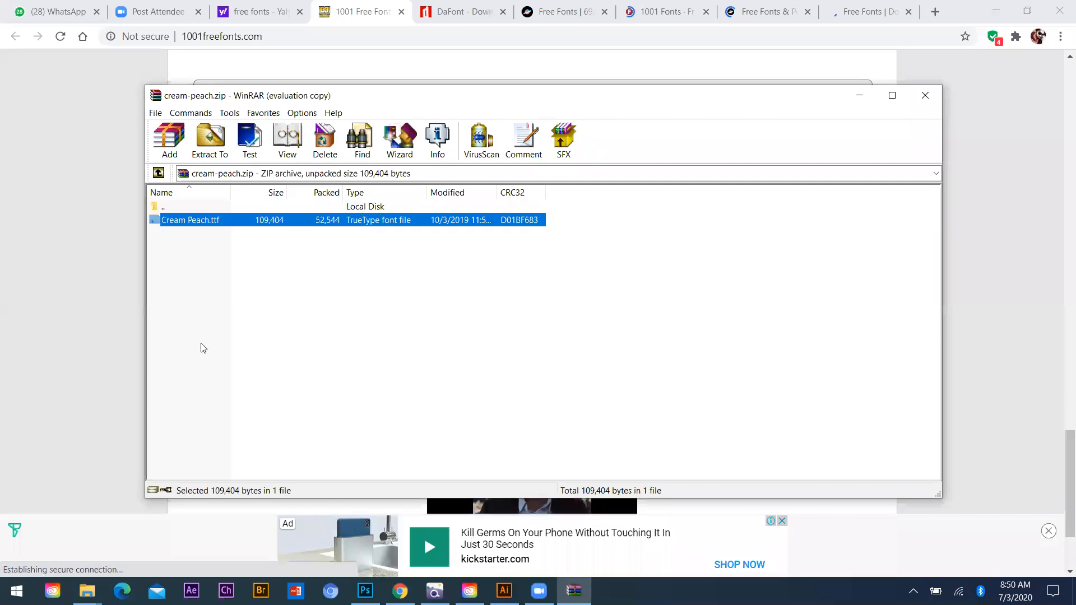
{"action": "key", "text": "Return"}
{"action": "left_click", "coordinate": [170, 144]}
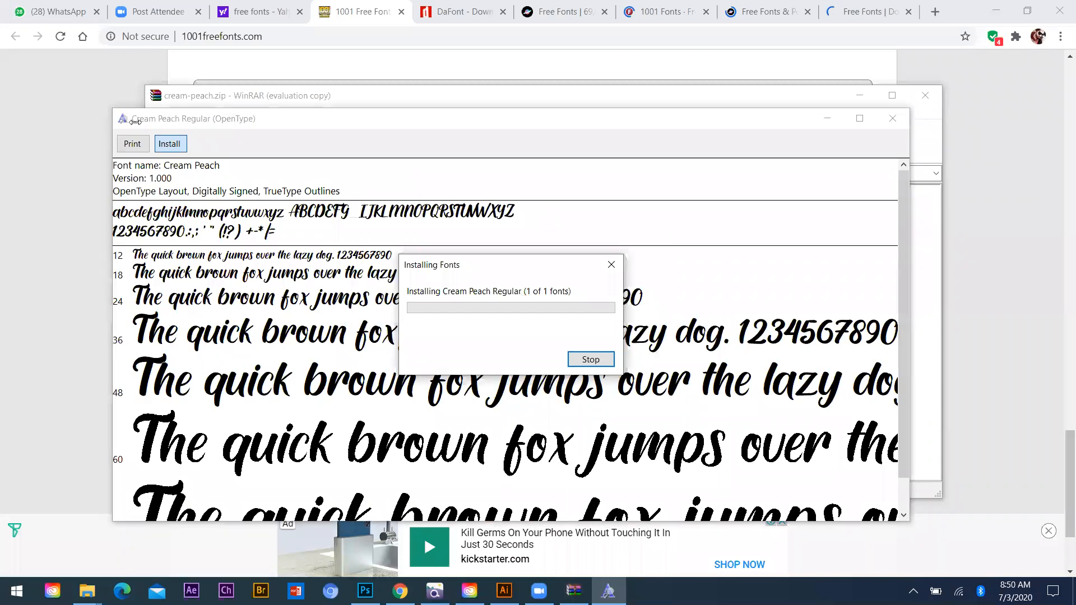
{"action": "left_click", "coordinate": [893, 118]}
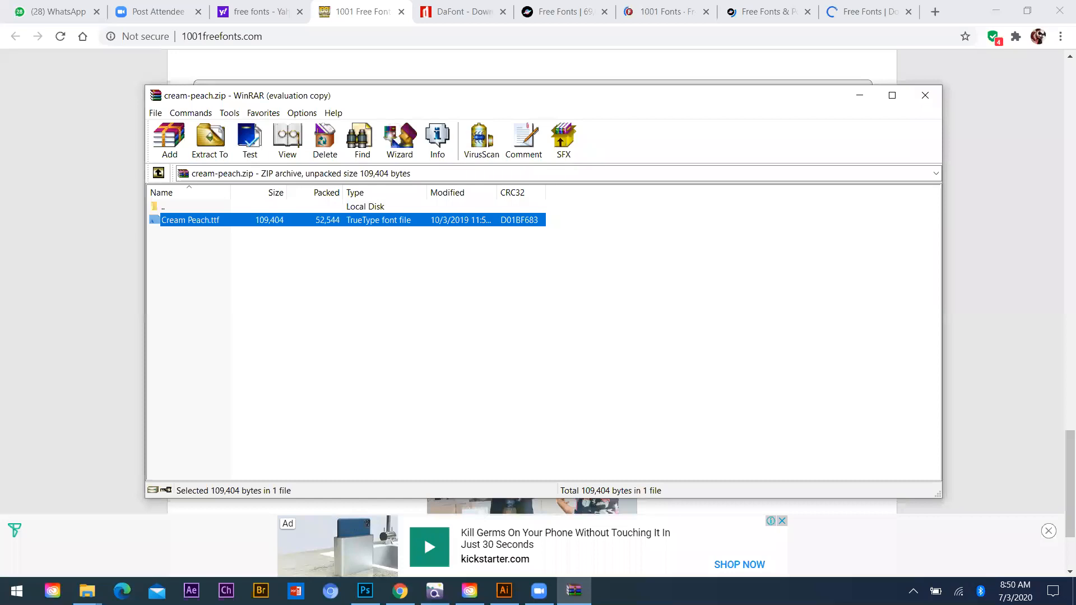
{"action": "left_click", "coordinate": [925, 95]}
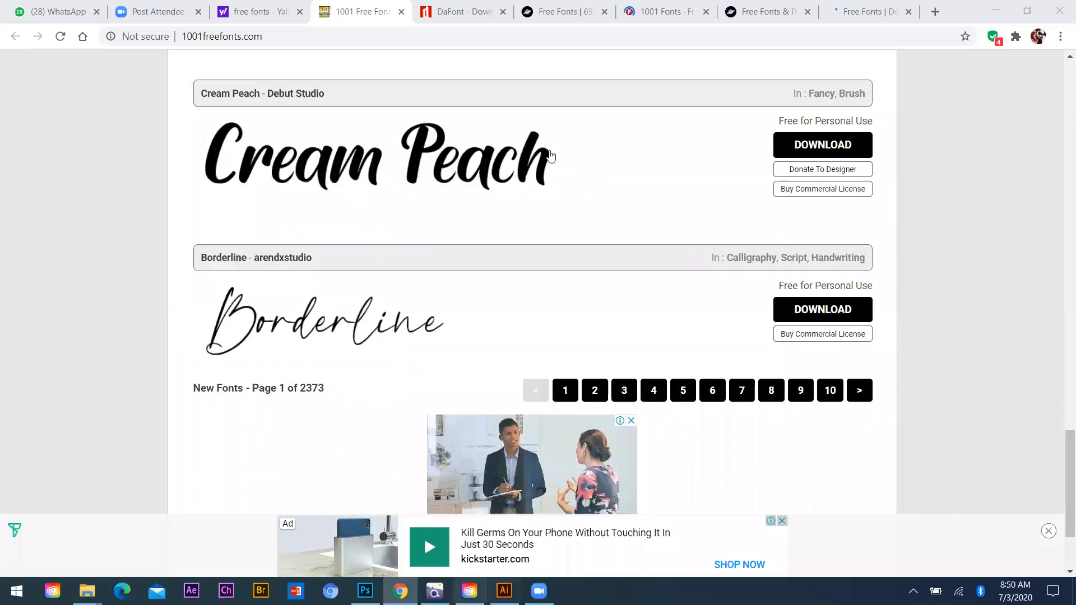
Step: Switch to Illustrator, add the text FLYER below the two flyer artboards and set its font to Cream Peach Regular
{"action": "key", "text": "alt+Tab"}
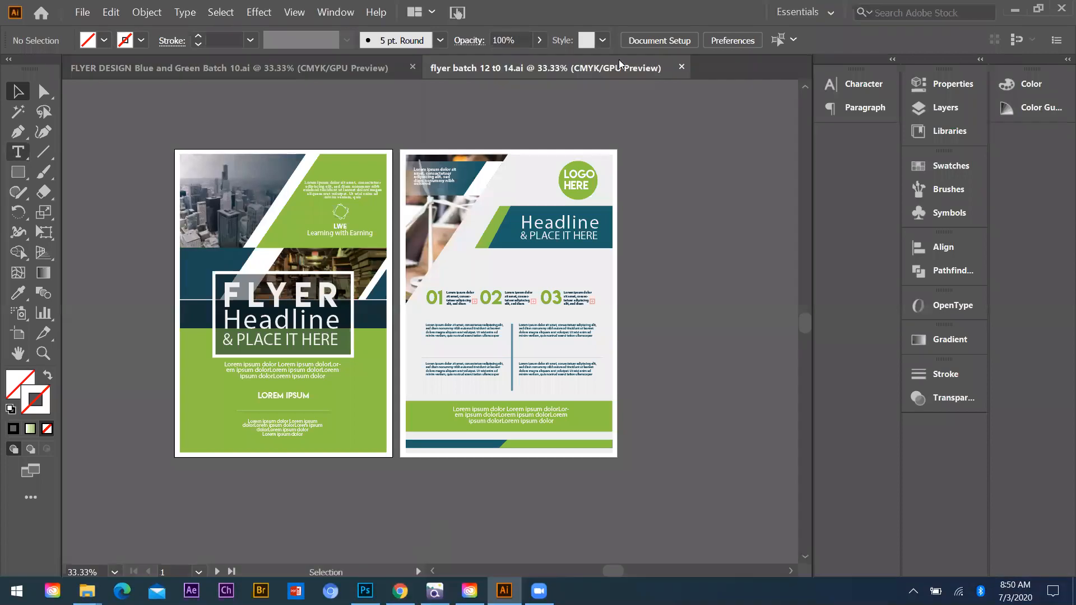
{"action": "type", "text": "FLYER"}
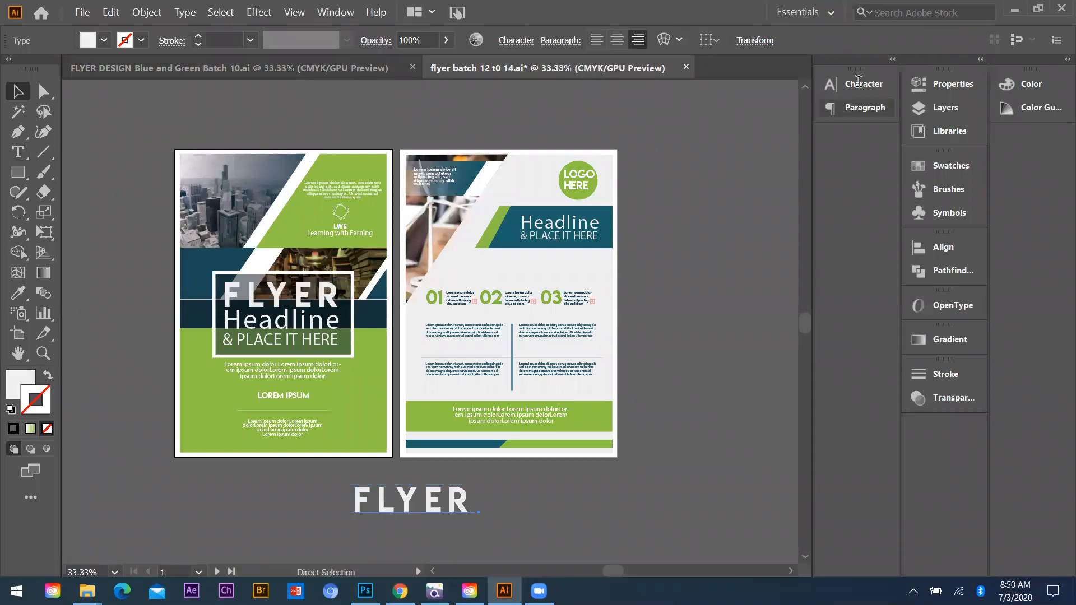
{"action": "left_click", "coordinate": [860, 85]}
{"action": "left_click", "coordinate": [661, 103]}
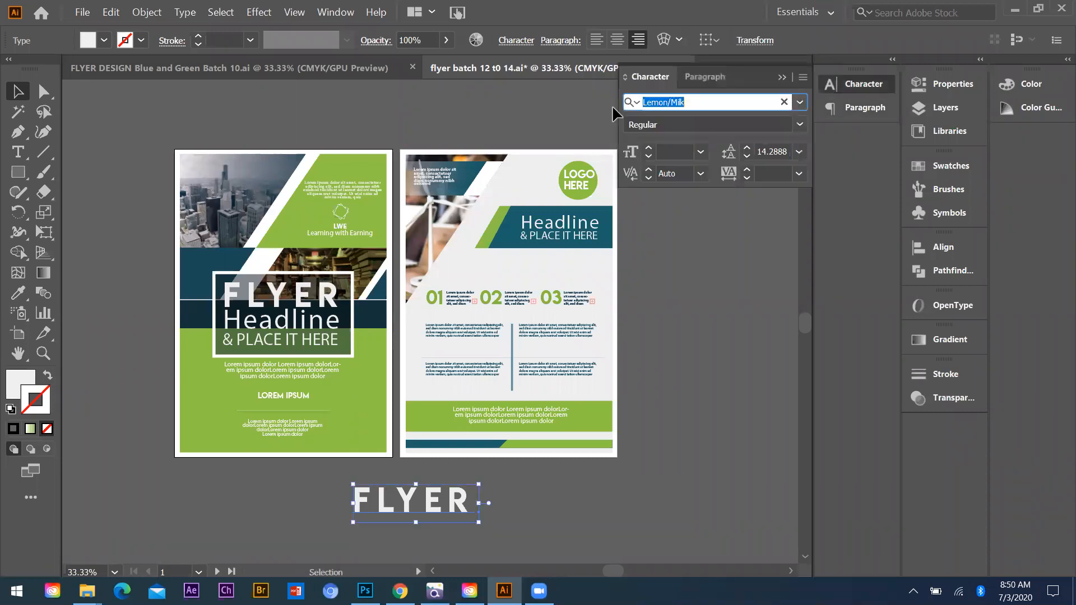
{"action": "type", "text": "d"}
{"action": "type", "text": "rea"}
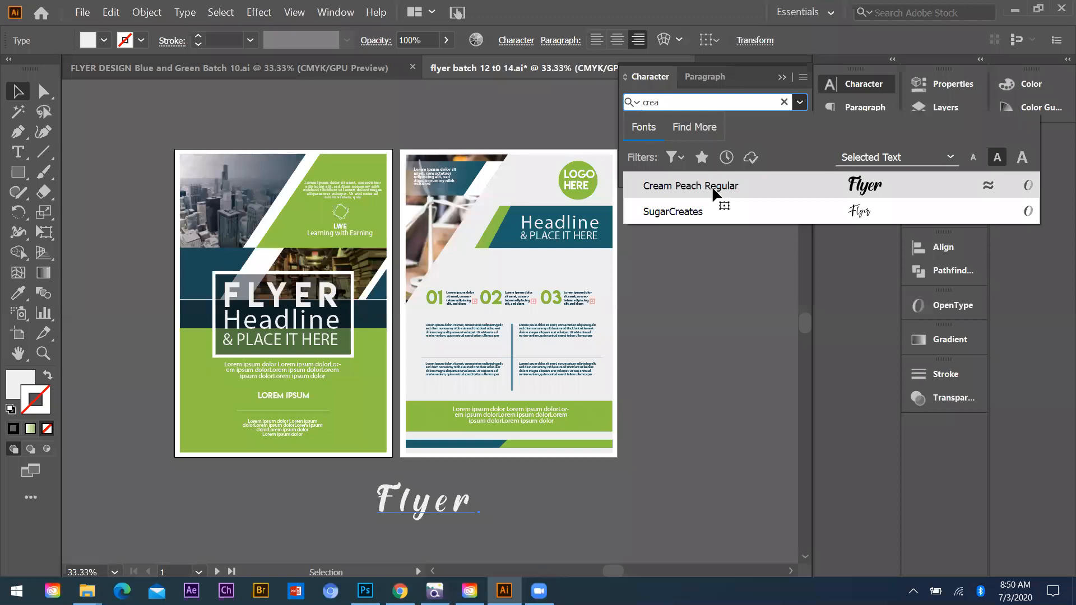
{"action": "left_click", "coordinate": [712, 188]}
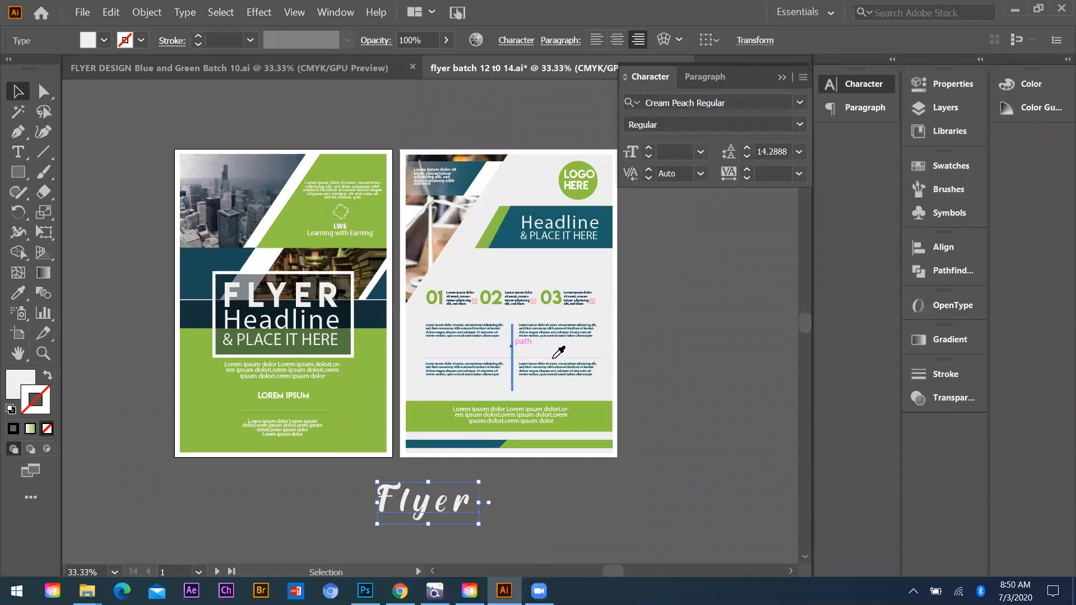
Step: Recolor the Flyer text below the artboards with the flyer's green using the Eyedropper and inspect it up close
{"action": "key", "text": "i"}
{"action": "left_click", "coordinate": [19, 91]}
{"action": "left_click", "coordinate": [448, 504]}
{"action": "scroll", "coordinate": [451, 489], "scroll_direction": "down", "scroll_amount": 2}
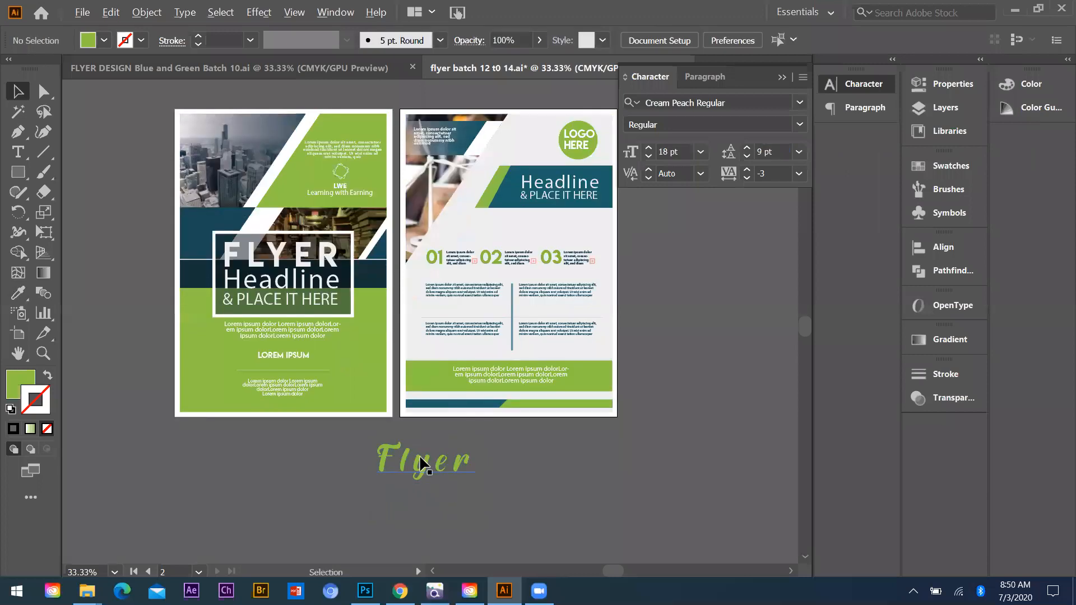
{"action": "scroll", "coordinate": [449, 481], "scroll_direction": "up", "scroll_amount": 2}
{"action": "left_click_drag", "start_coordinate": [336, 437], "coordinate": [340, 401]}
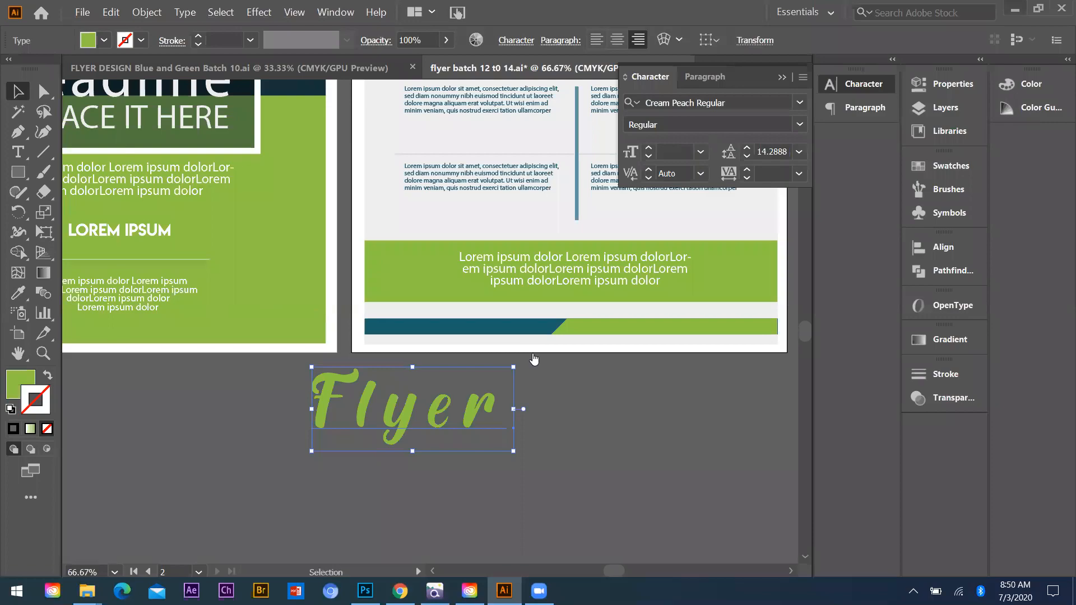
Step: Return to 1001 Free Fonts in Chrome and look through the new fonts and the Ice Snow, Gothic and Rounded categories
{"action": "key", "text": "alt+Tab"}
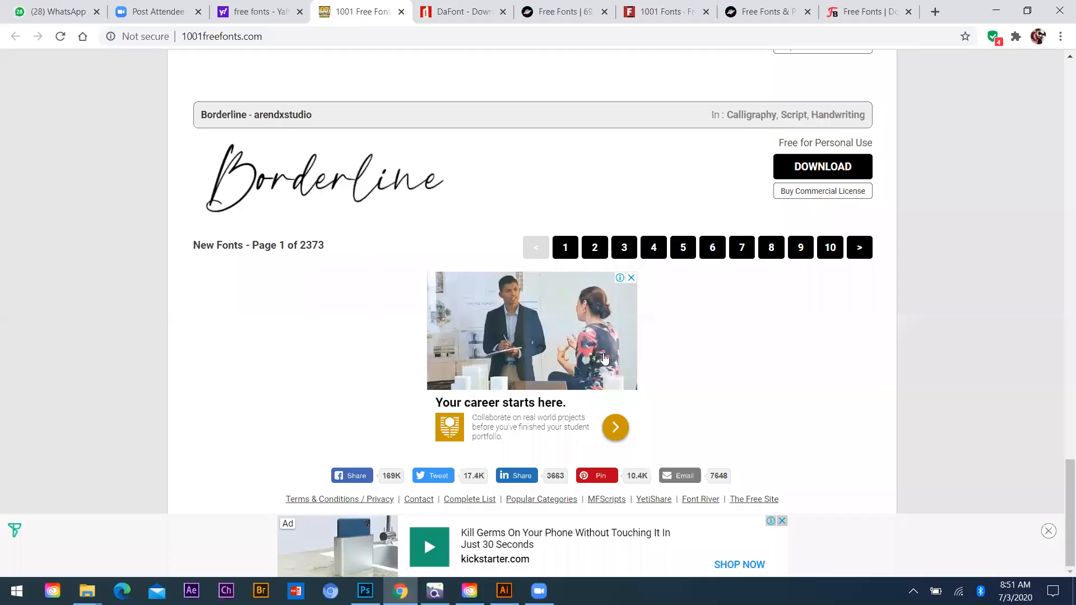
{"action": "scroll", "coordinate": [476, 344], "scroll_direction": "up", "scroll_amount": 5}
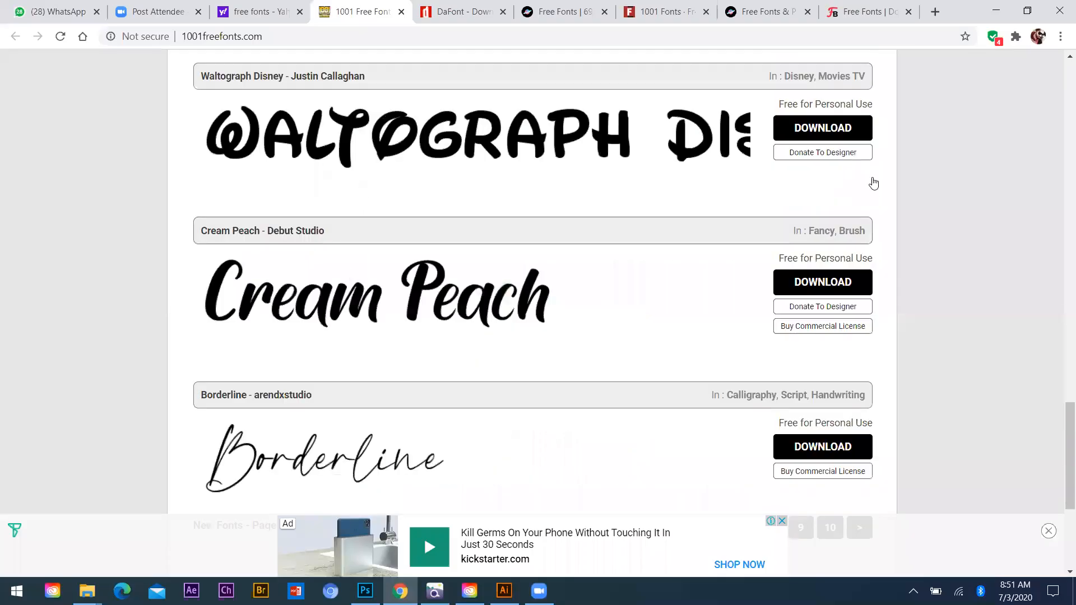
{"action": "scroll", "coordinate": [641, 357], "scroll_direction": "down", "scroll_amount": 5}
{"action": "scroll", "coordinate": [368, 286], "scroll_direction": "up", "scroll_amount": 10}
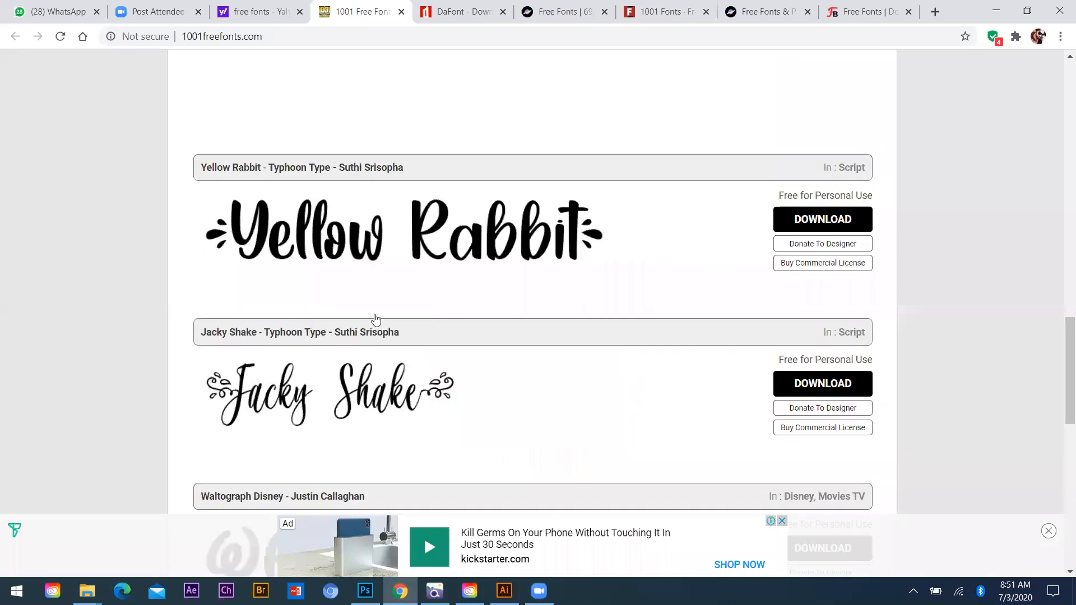
{"action": "scroll", "coordinate": [373, 315], "scroll_direction": "up", "scroll_amount": 5}
{"action": "scroll", "coordinate": [305, 213], "scroll_direction": "up", "scroll_amount": 3}
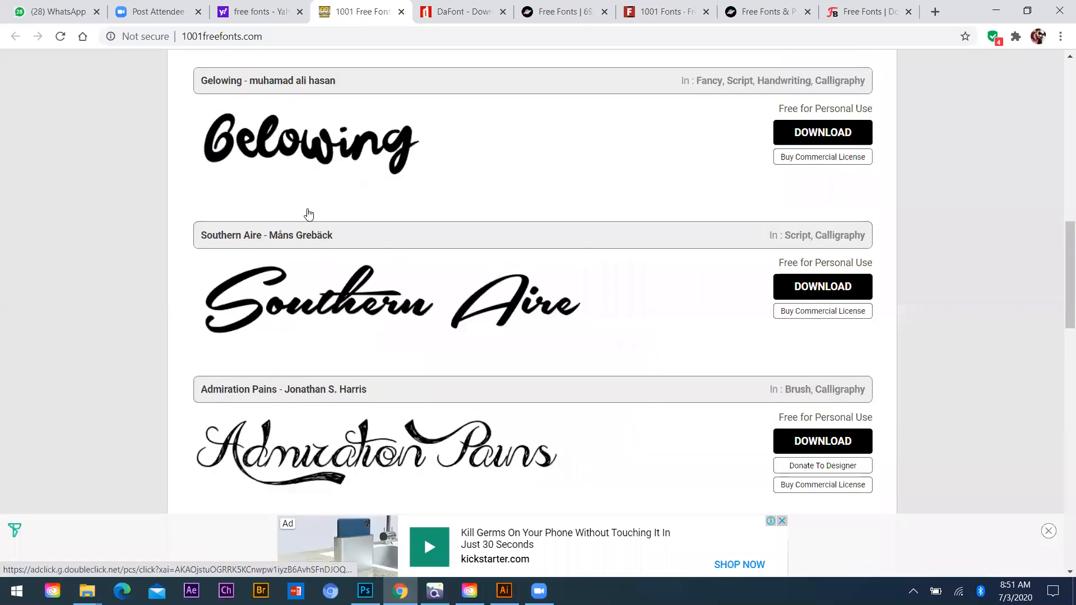
{"action": "scroll", "coordinate": [305, 225], "scroll_direction": "up", "scroll_amount": 15}
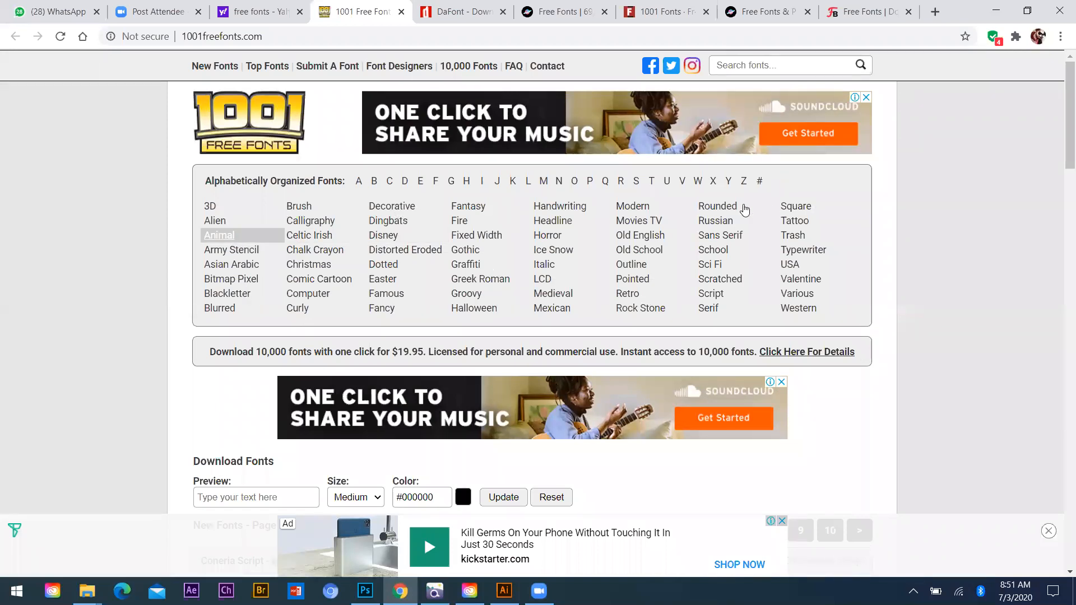
{"action": "left_click", "coordinate": [554, 255]}
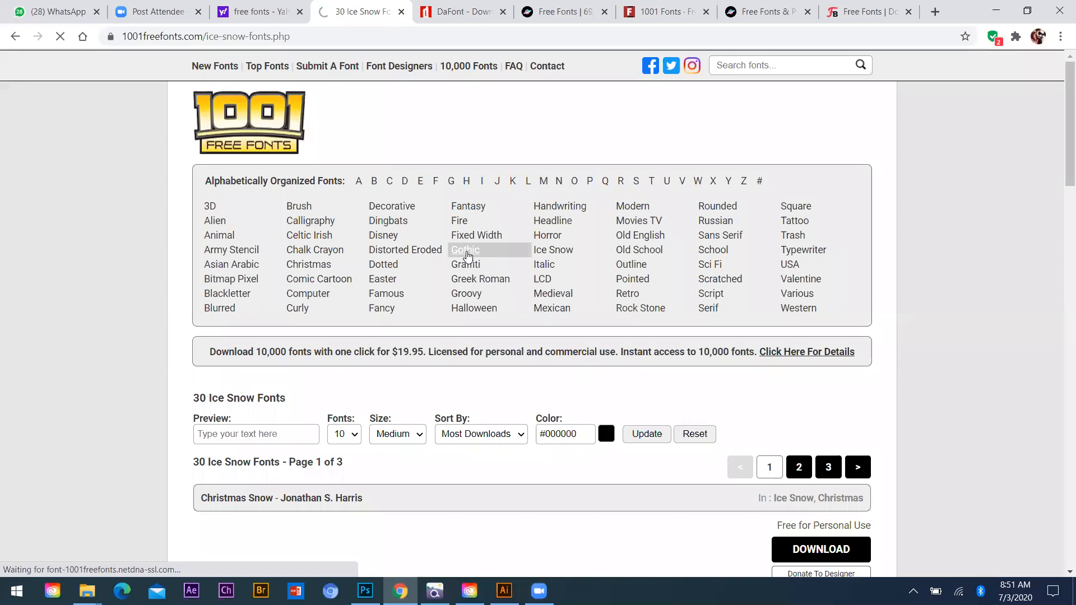
{"action": "left_click", "coordinate": [466, 251]}
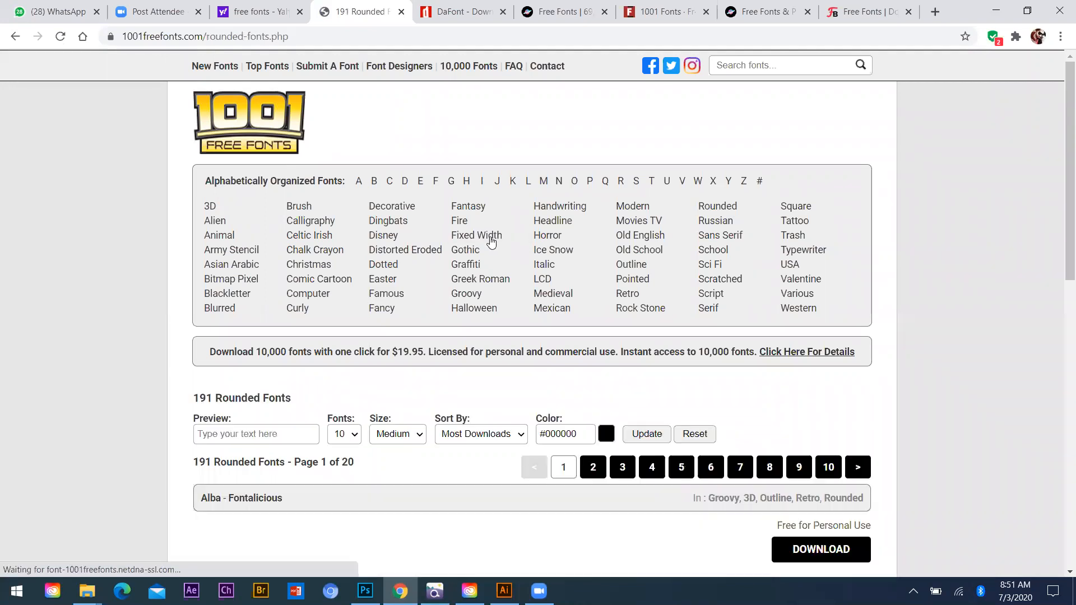
Step: Download the Organo font from the Rounded category, install Organo.ttf from its archive and close the preview and archive
{"action": "scroll", "coordinate": [858, 243], "scroll_direction": "down", "scroll_amount": 12}
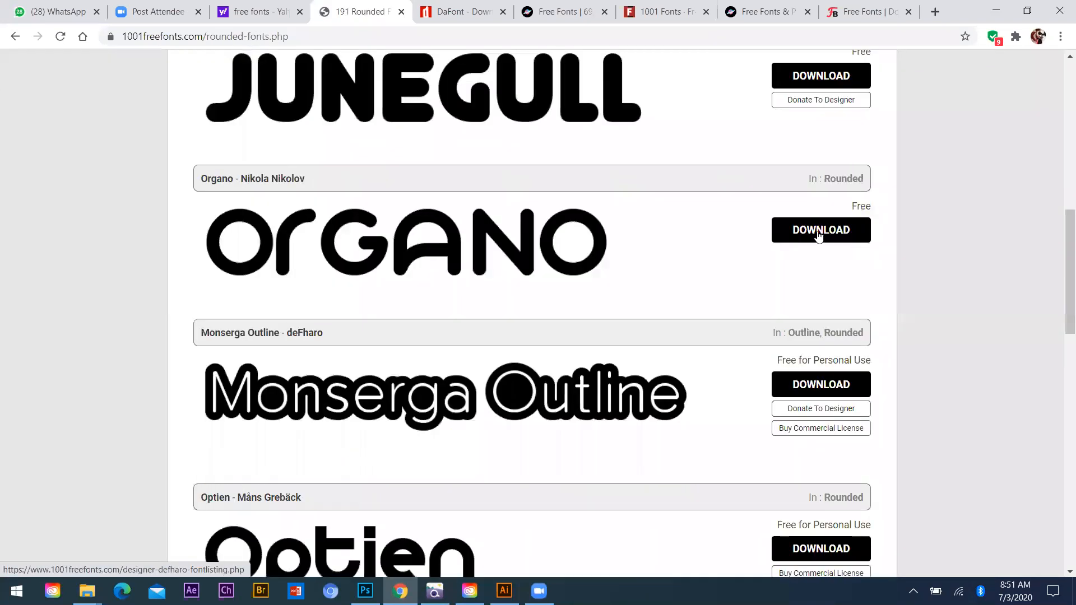
{"action": "left_click", "coordinate": [818, 236]}
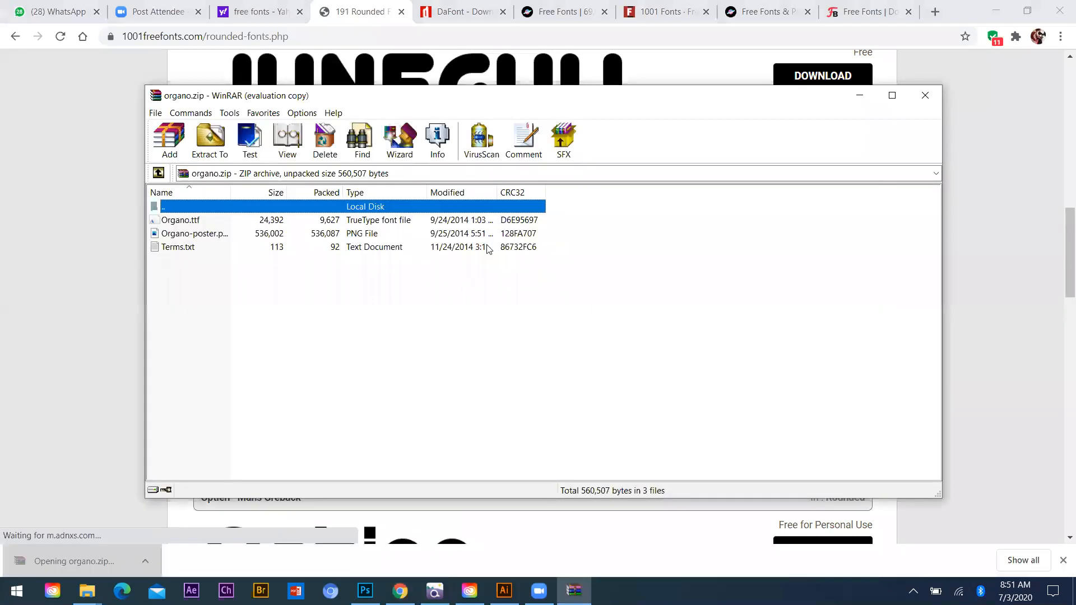
{"action": "left_click", "coordinate": [187, 234]}
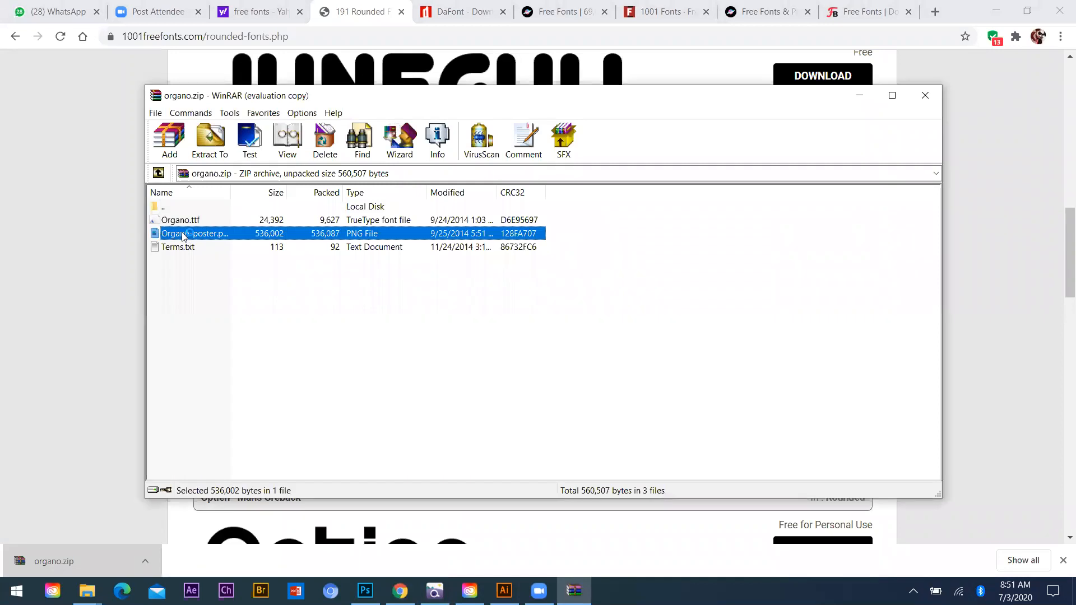
{"action": "left_click", "coordinate": [182, 221]}
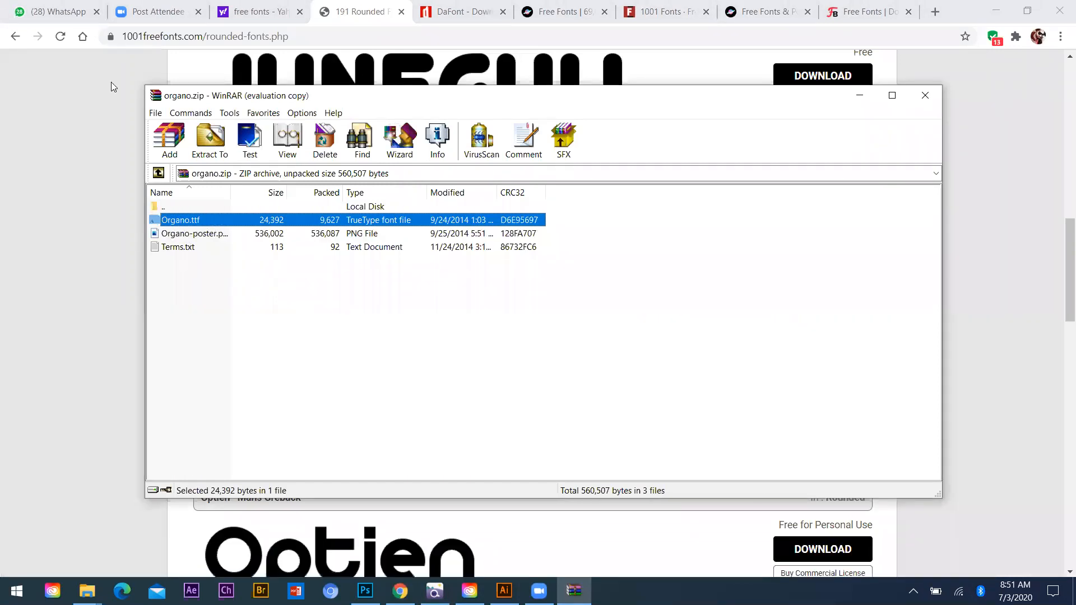
{"action": "double_click", "coordinate": [357, 223]}
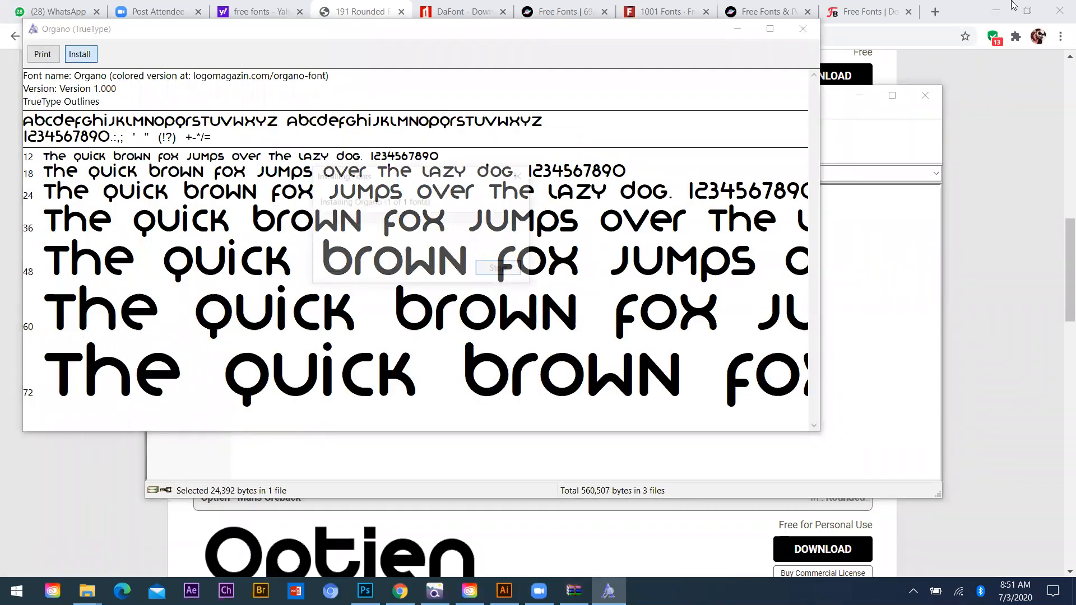
{"action": "left_click", "coordinate": [924, 103]}
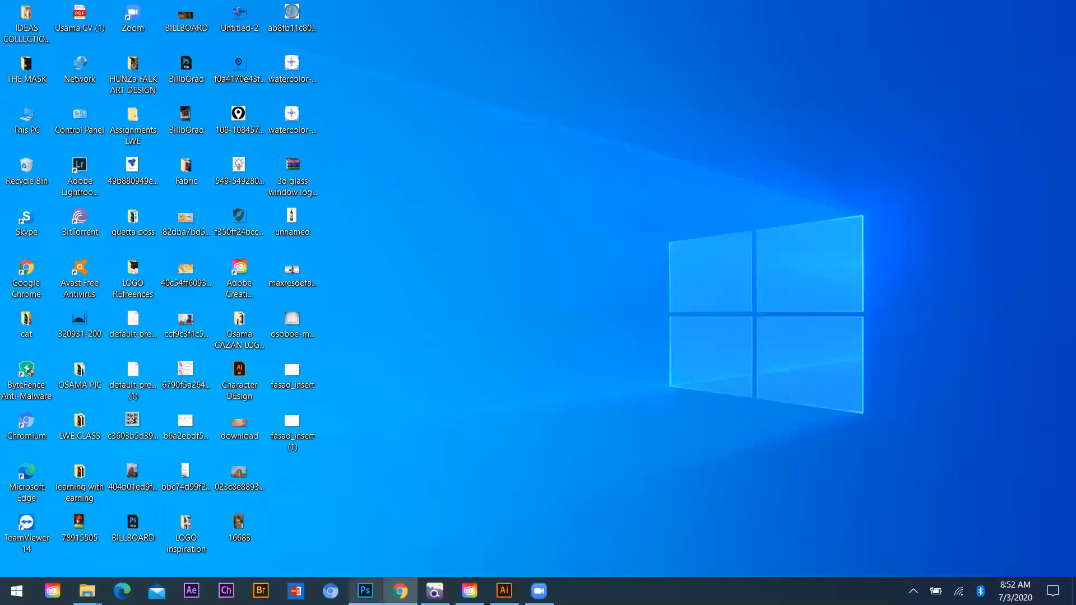
Step: Switch to Photoshop and close the 3D shape Poster.psd document
{"action": "mouse_move", "coordinate": [400, 590]}
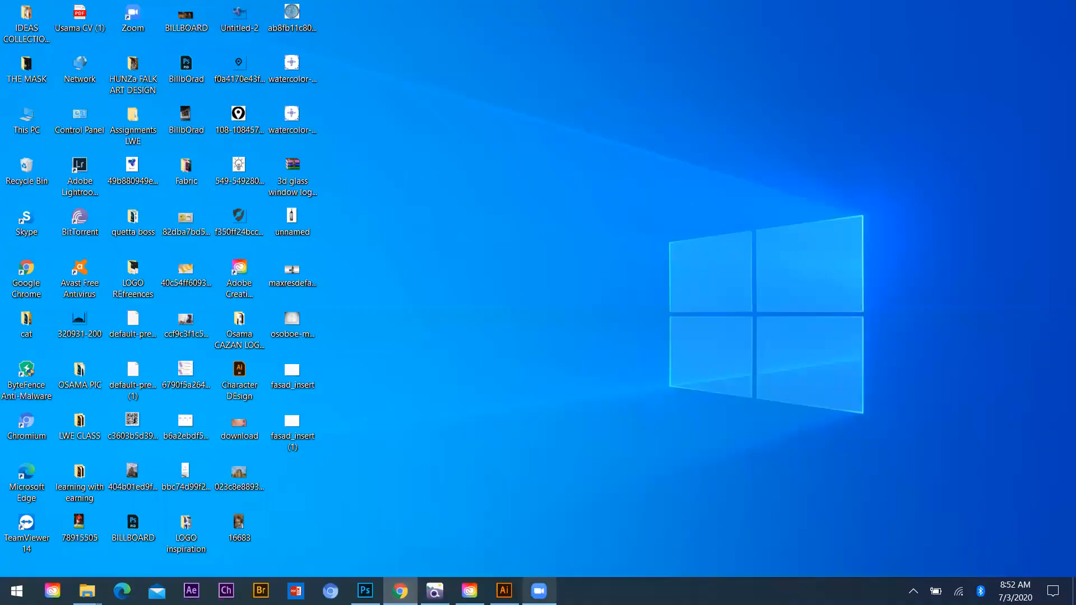
{"action": "mouse_move", "coordinate": [504, 591]}
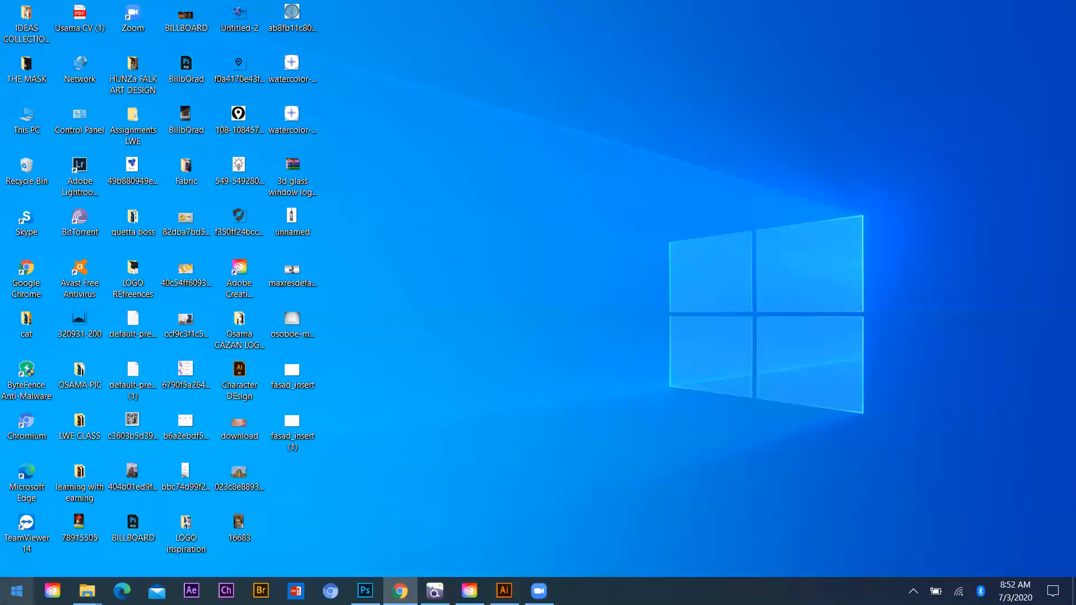
{"action": "left_click", "coordinate": [118, 506]}
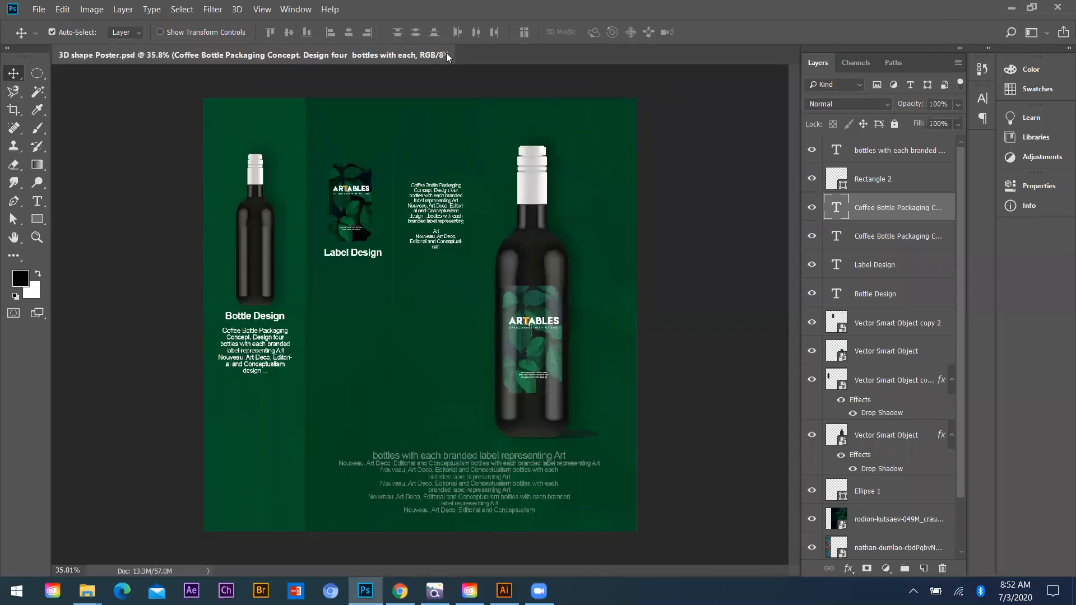
{"action": "key", "text": "ctrl+w"}
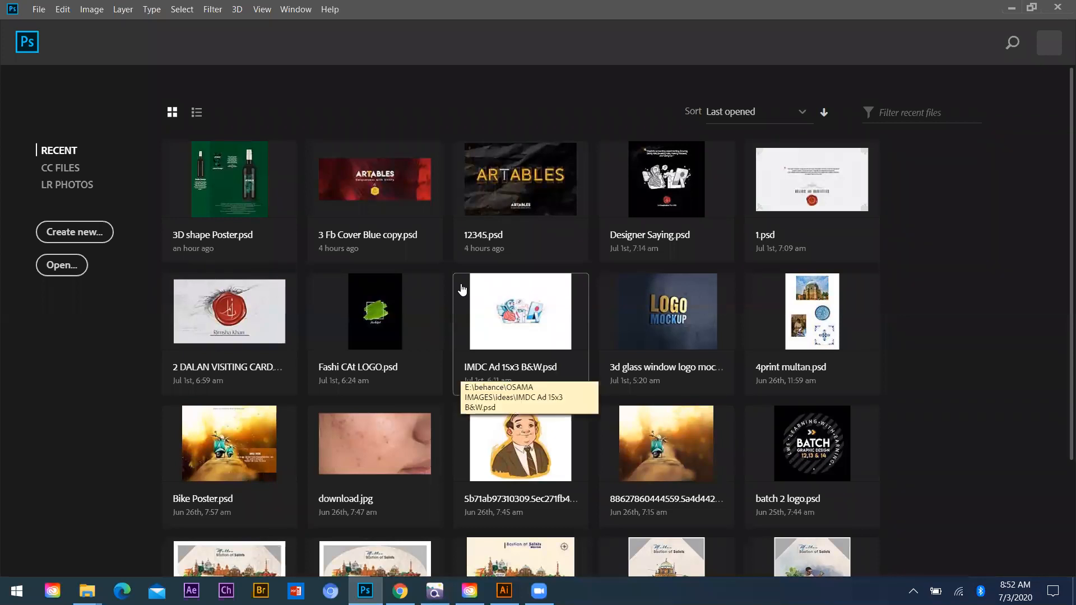
Step: Start a new document from the Print category's Letter preset and set its size unit to pixels
{"action": "left_click", "coordinate": [39, 9]}
{"action": "left_click", "coordinate": [49, 25]}
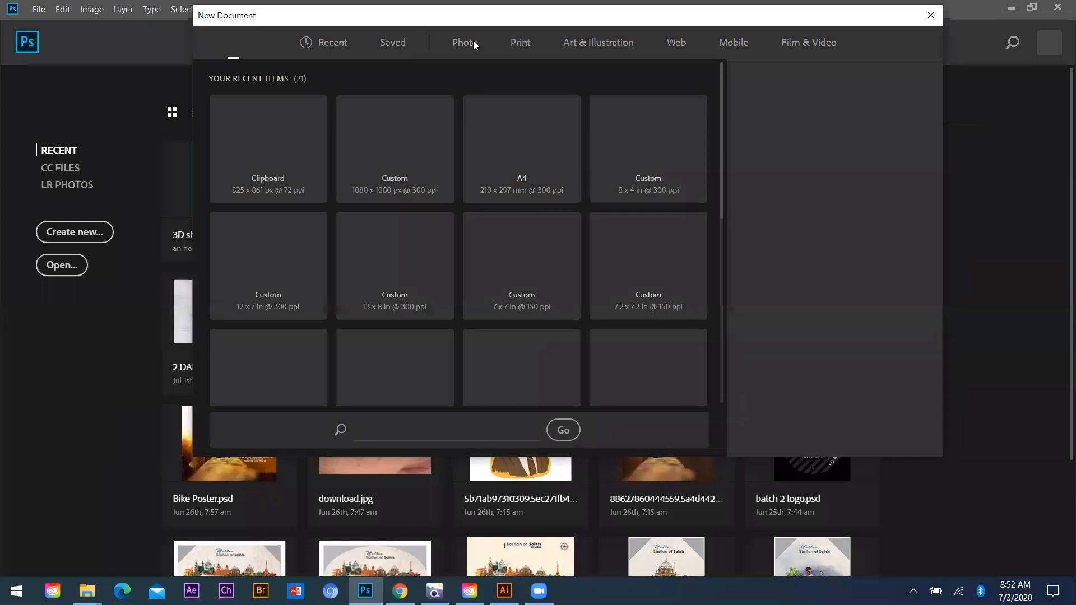
{"action": "left_click", "coordinate": [522, 47]}
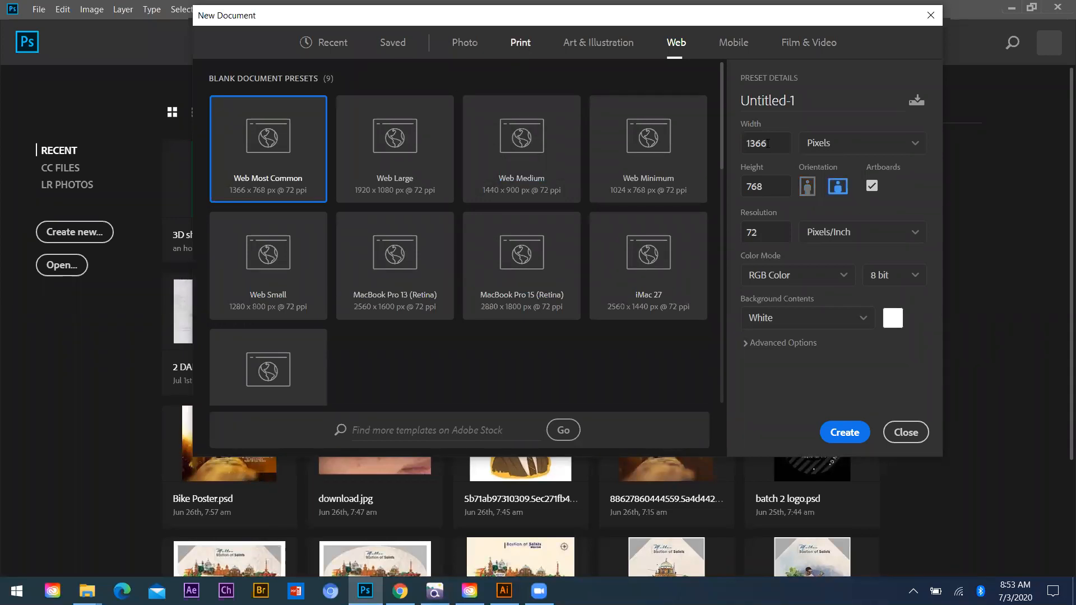
{"action": "left_click", "coordinate": [821, 237]}
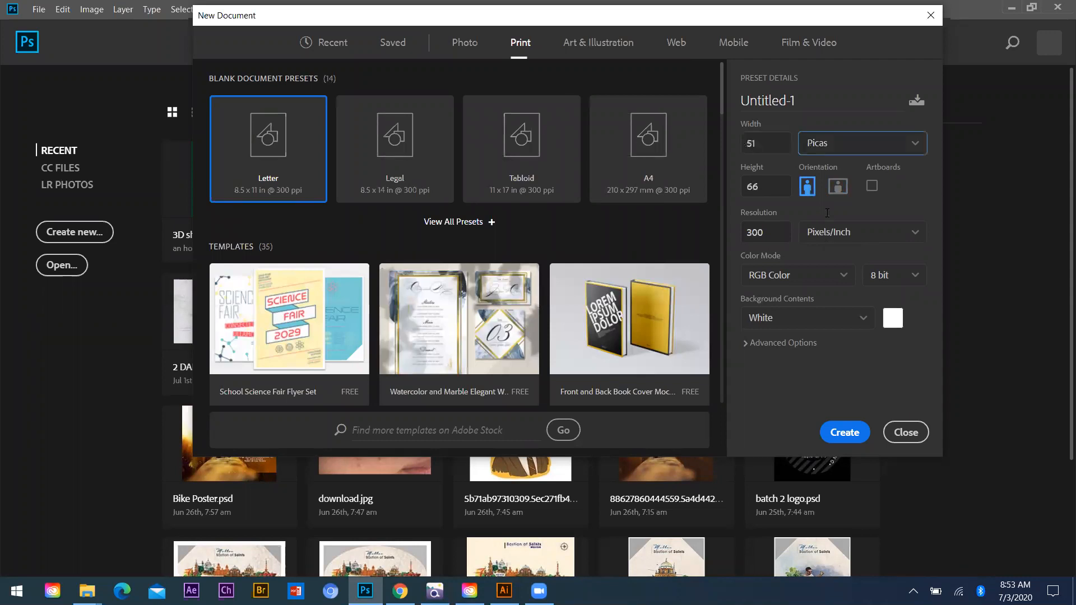
{"action": "left_click", "coordinate": [819, 167]}
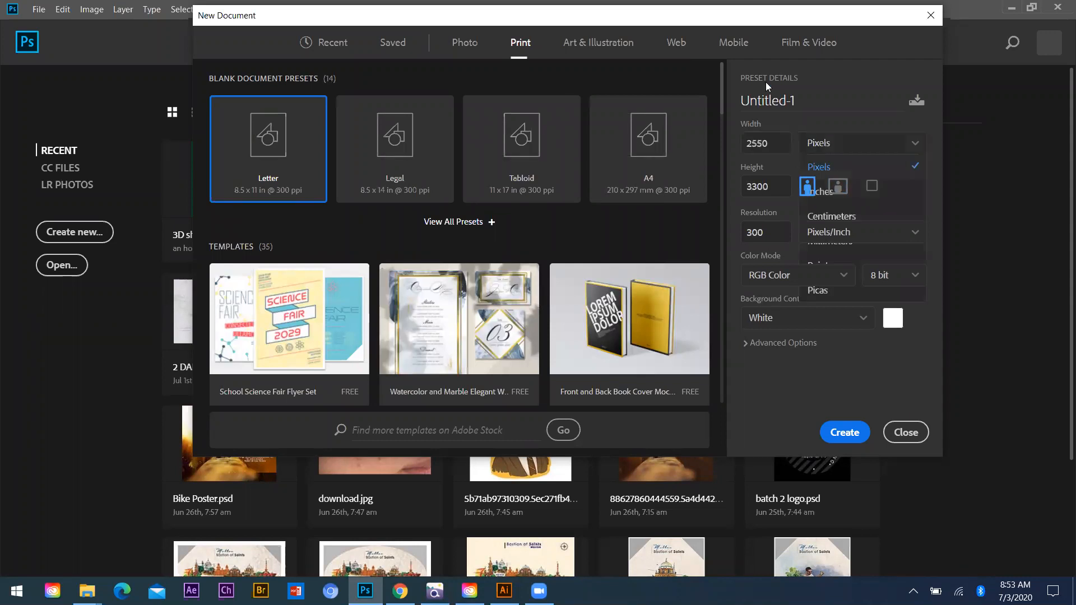
Step: Set the document to 1080 × 1080 pixels at a resolution of 100 pixels/inch and create it
{"action": "left_click", "coordinate": [772, 143]}
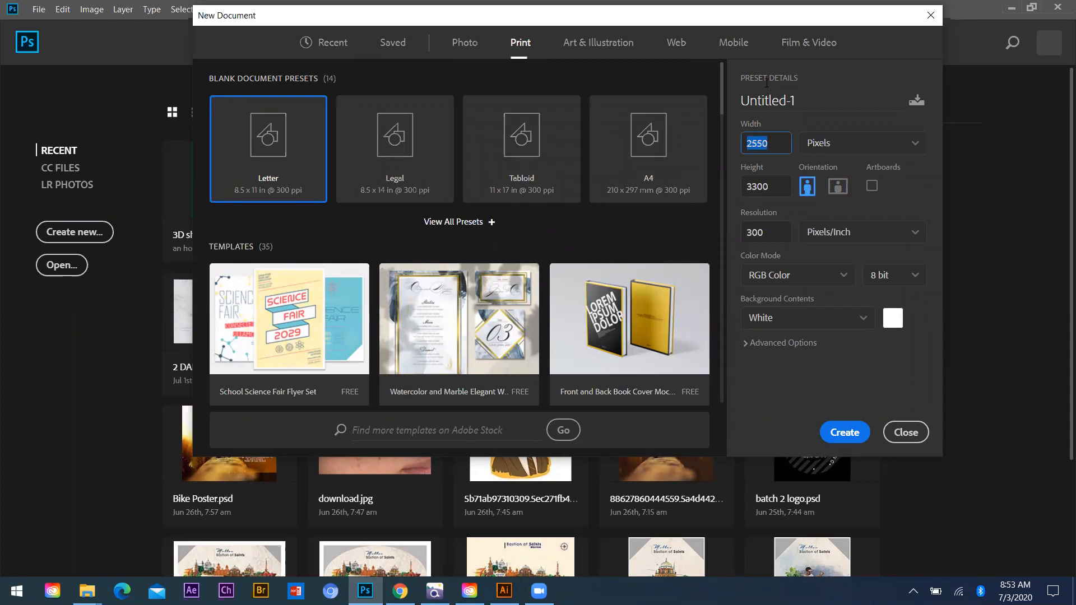
{"action": "type", "text": "1080"}
{"action": "key", "text": "Tab"}
{"action": "type", "text": "1080"}
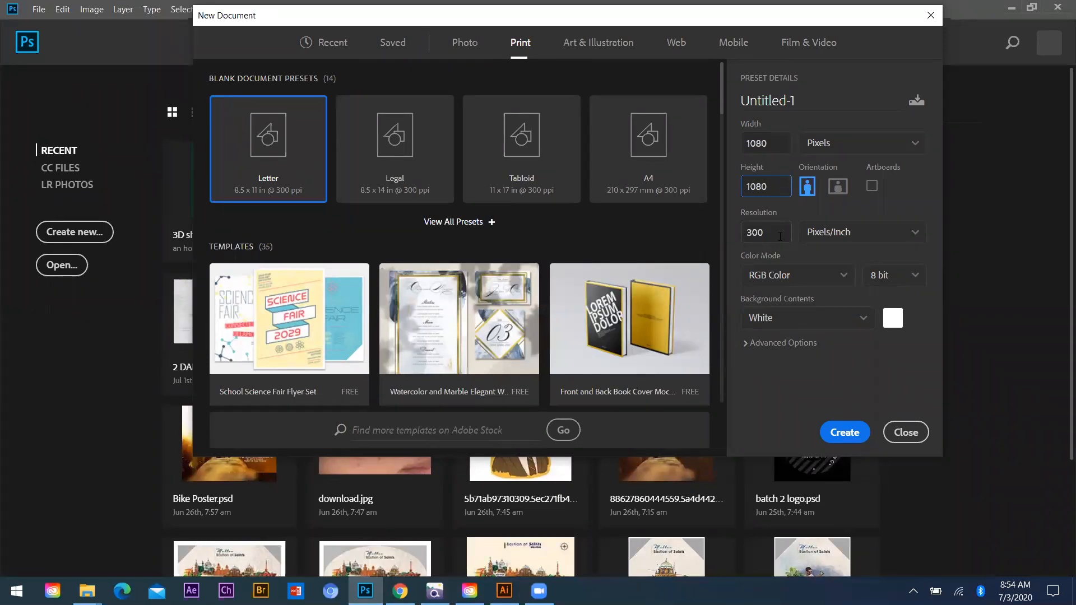
{"action": "left_click", "coordinate": [770, 232]}
{"action": "type", "text": "100"}
{"action": "left_click", "coordinate": [841, 434]}
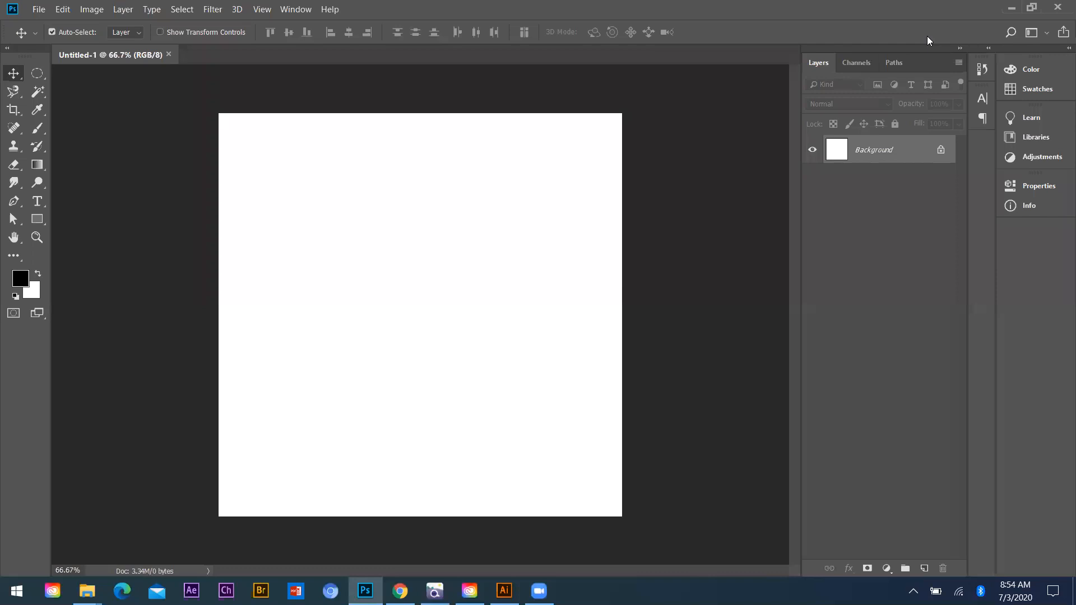
{"action": "left_click", "coordinate": [296, 8]}
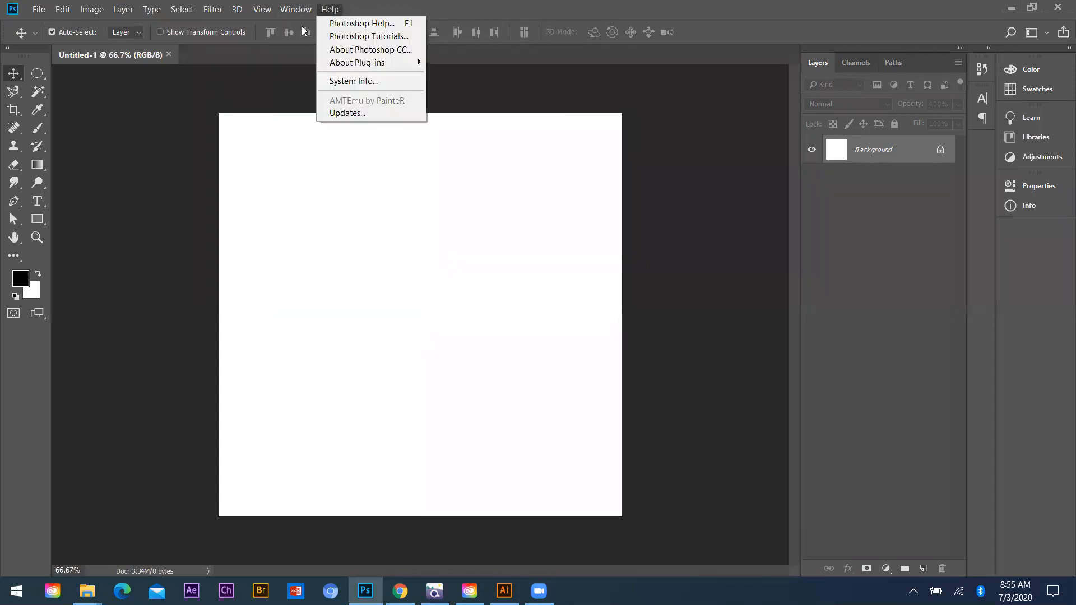
{"action": "mouse_move", "coordinate": [295, 9]}
{"action": "mouse_move", "coordinate": [347, 37]}
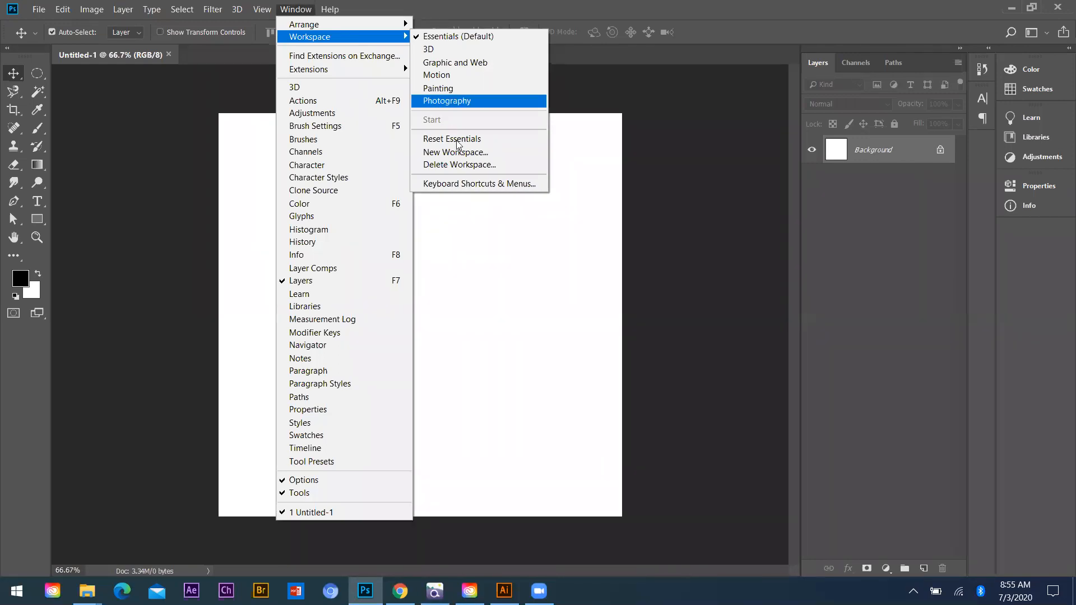
{"action": "left_click", "coordinate": [234, 131]}
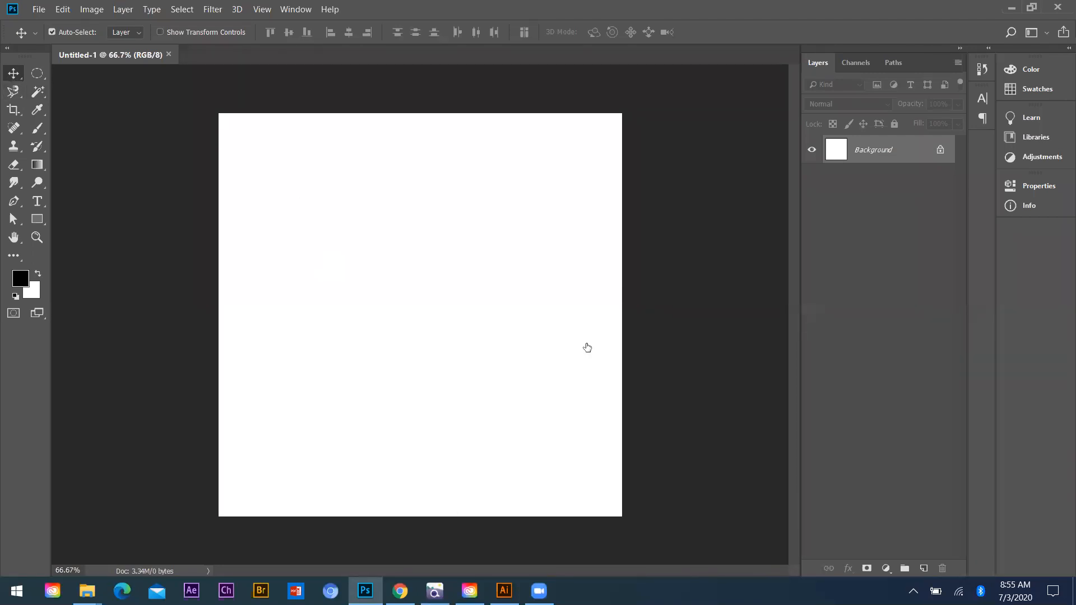
Step: Draw a black rectangle about 384 × 213 px in the upper part of the canvas and collapse its shape properties
{"action": "left_click", "coordinate": [36, 224]}
{"action": "left_click_drag", "start_coordinate": [306, 235], "coordinate": [461, 321]}
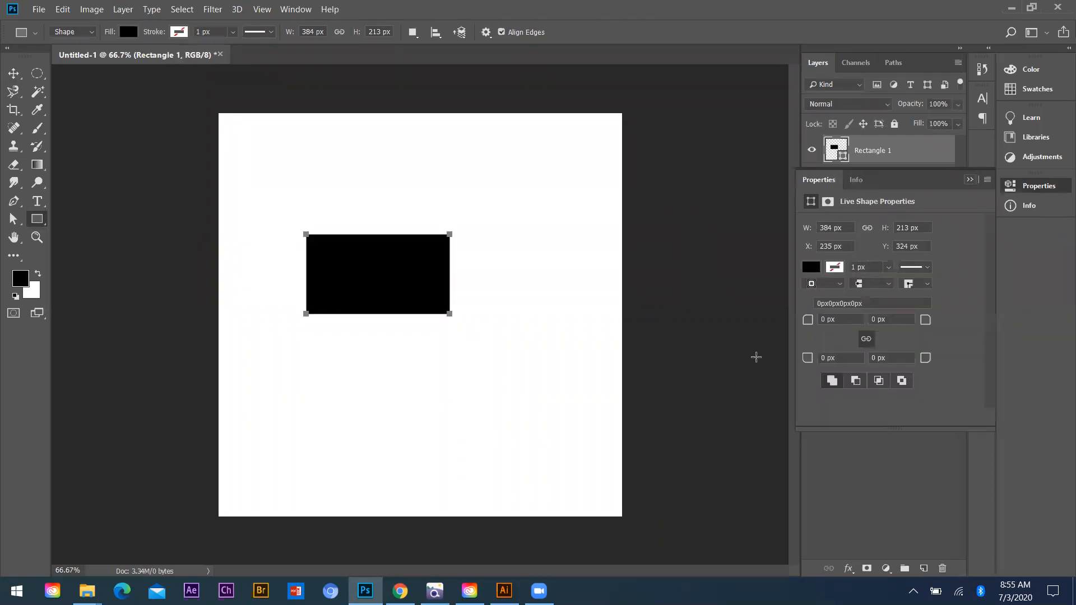
{"action": "left_click", "coordinate": [756, 358]}
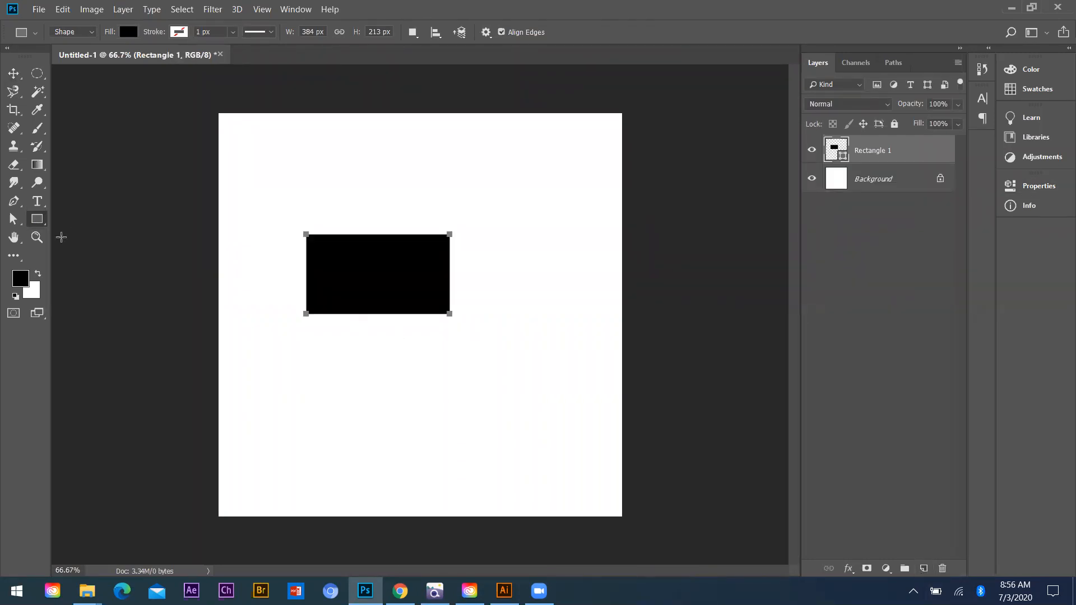
Step: Draw a rounded rectangle about 333 × 175 px with a 10 px radius, overlapping the rectangle's lower-right corner
{"action": "right_click", "coordinate": [37, 220]}
{"action": "left_click", "coordinate": [88, 235]}
{"action": "left_click_drag", "start_coordinate": [391, 267], "coordinate": [515, 333]}
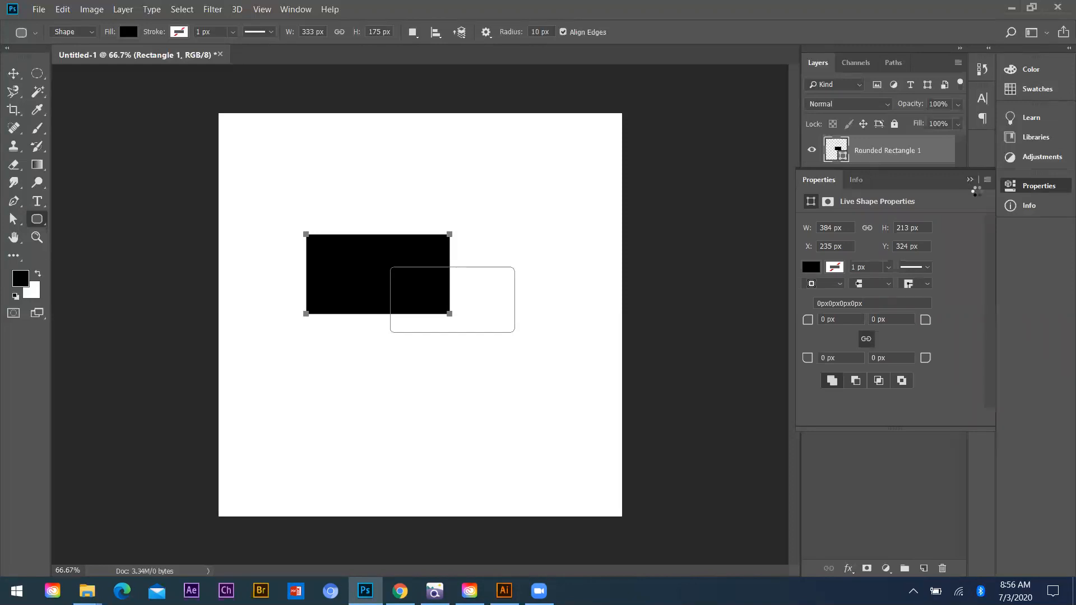
{"action": "left_click", "coordinate": [970, 180]}
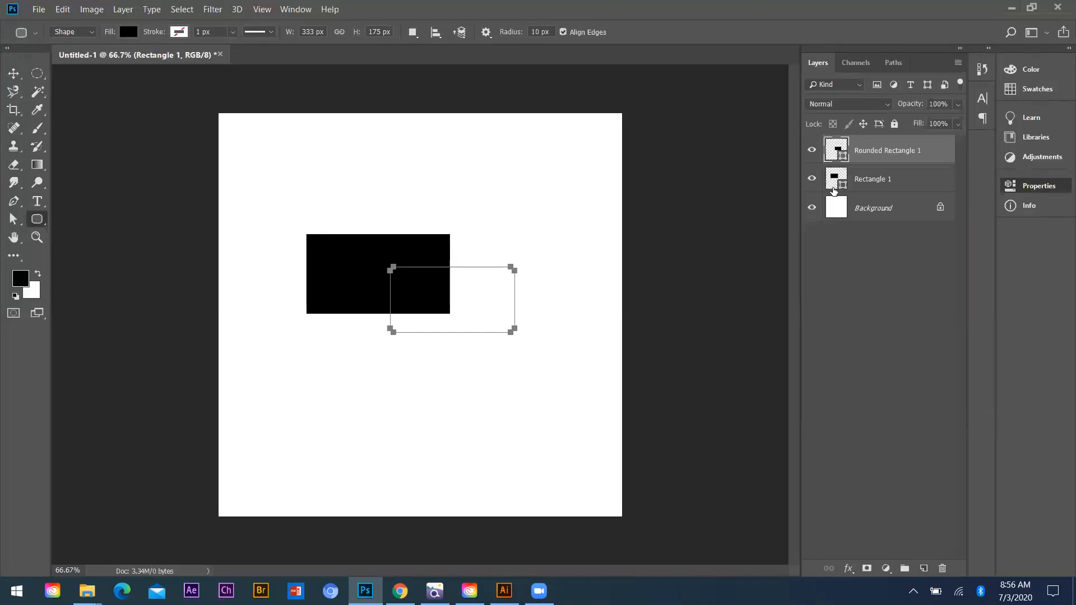
Step: Draw an ellipse about 239 × 250 px over the rectangle's lower-left corner and shift it slightly up and left
{"action": "right_click", "coordinate": [36, 222]}
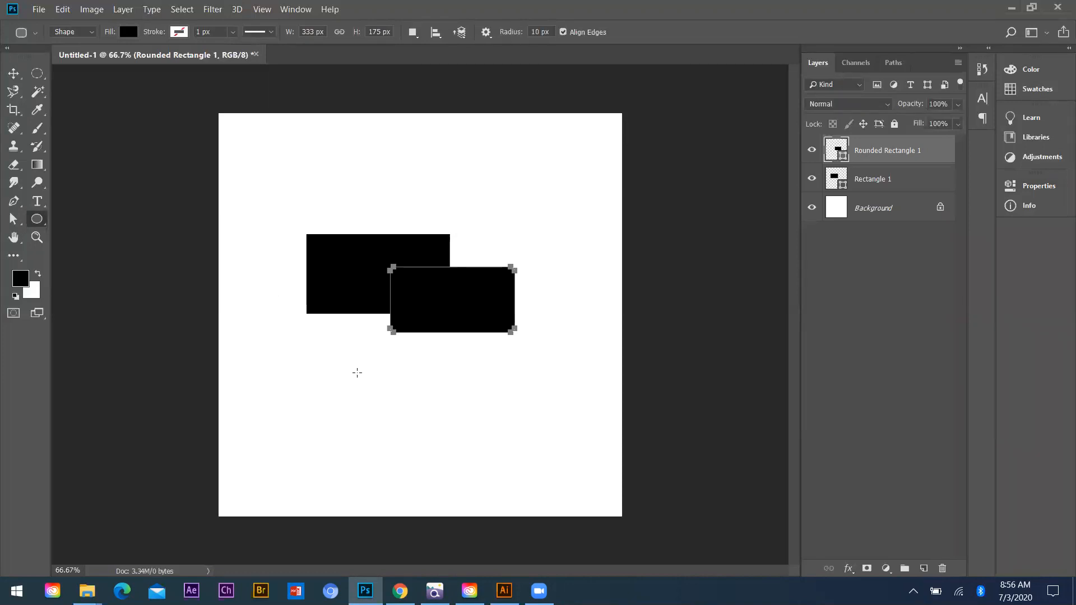
{"action": "left_click_drag", "start_coordinate": [275, 284], "coordinate": [364, 377]}
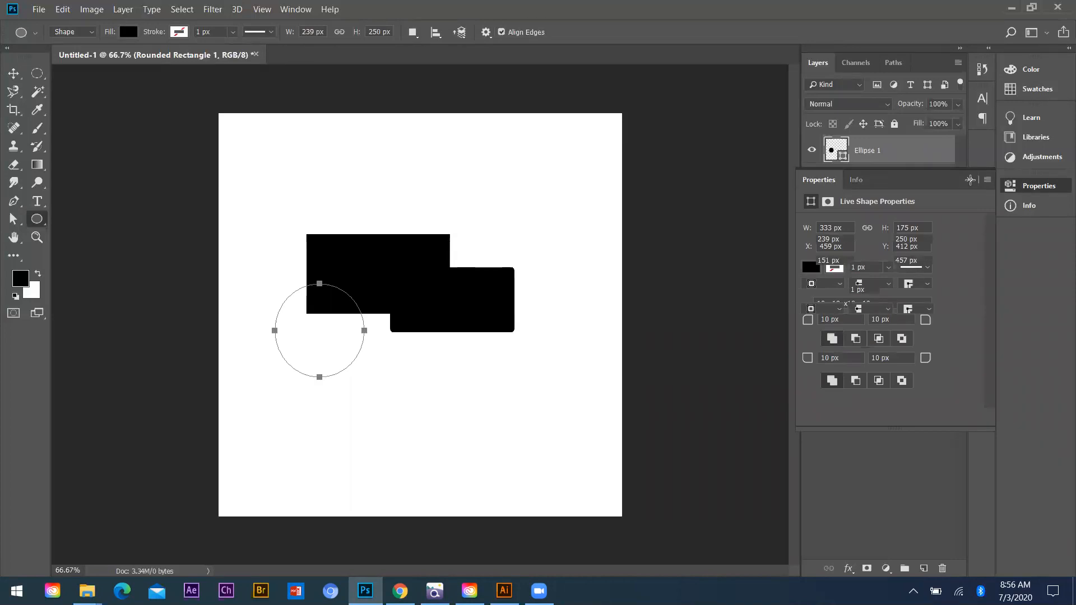
{"action": "left_click", "coordinate": [970, 180]}
{"action": "left_click", "coordinate": [13, 75]}
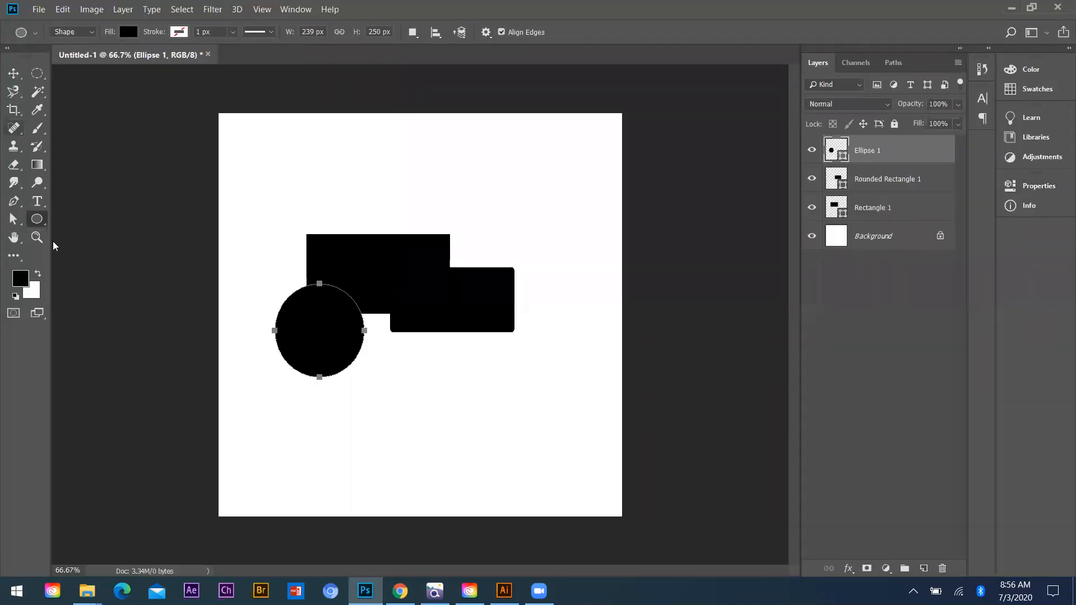
{"action": "left_click_drag", "start_coordinate": [307, 333], "coordinate": [294, 309]}
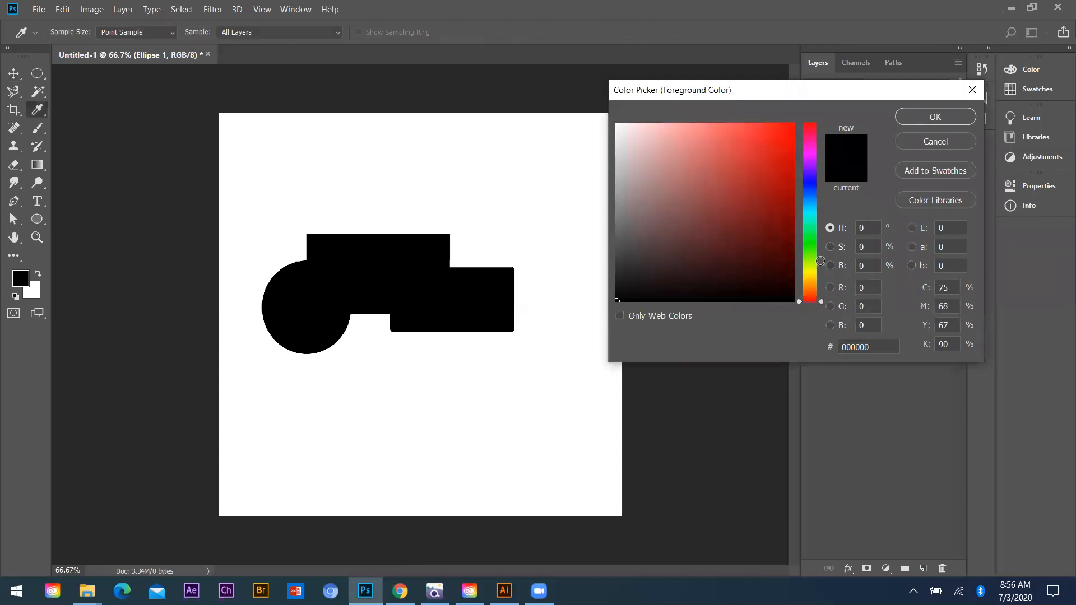
Step: Fill the ellipse with the yellow foreground color e4cb3f and the rounded rectangle with a red background color
{"action": "left_click", "coordinate": [810, 276]}
{"action": "left_click", "coordinate": [745, 142]}
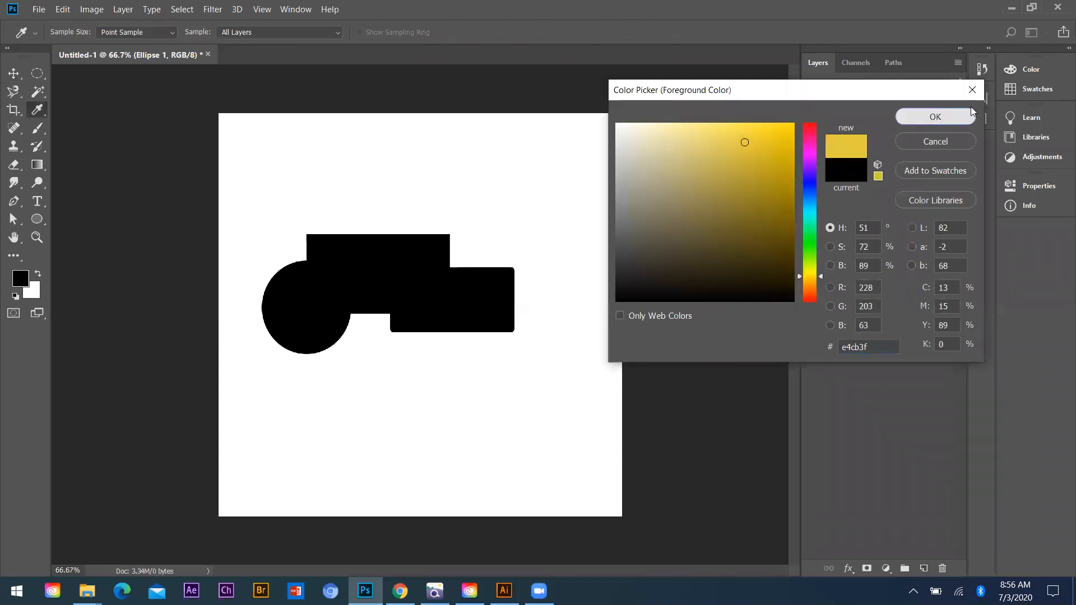
{"action": "left_click", "coordinate": [925, 114]}
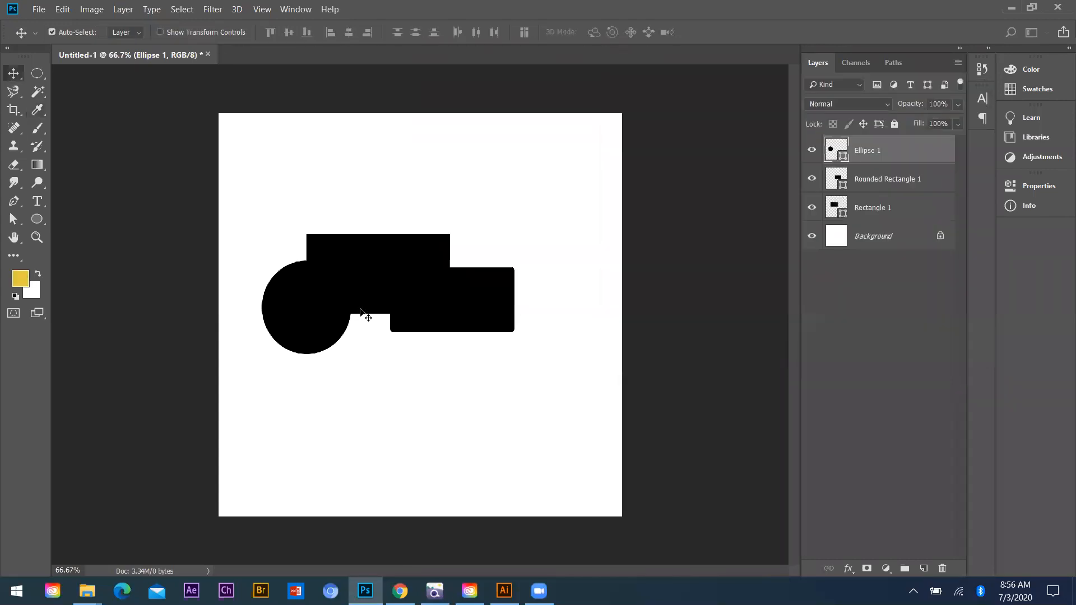
{"action": "key", "text": "alt+BackSpace"}
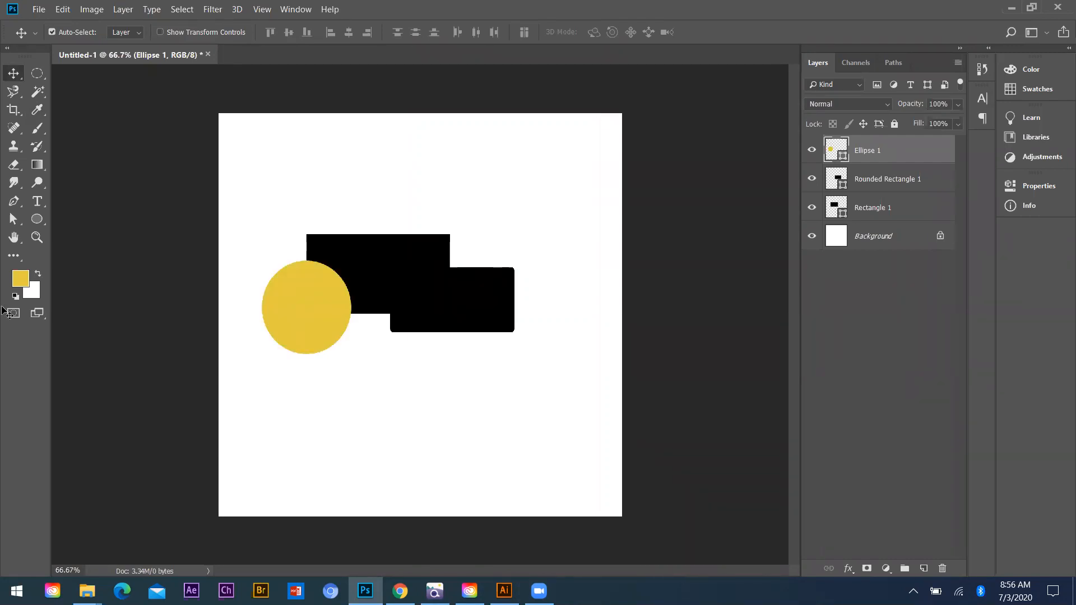
{"action": "key", "text": "alt+bracketleft"}
{"action": "left_click", "coordinate": [32, 291]}
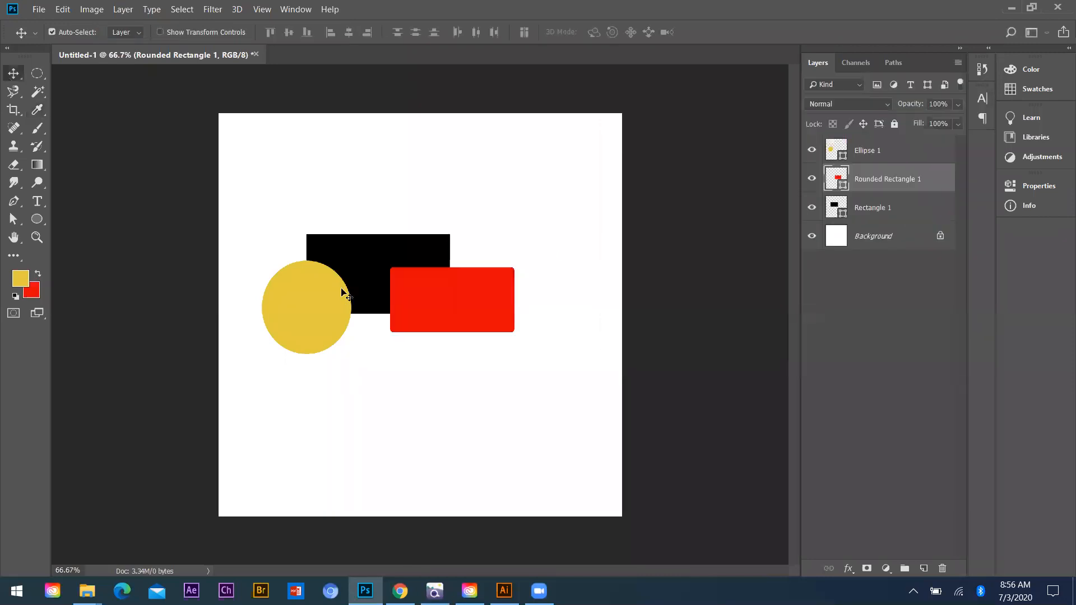
Step: Rearrange the yellow ellipse and the red rounded rectangle so that both overlap the black rectangle
{"action": "left_click_drag", "start_coordinate": [309, 308], "coordinate": [363, 221]}
{"action": "left_click_drag", "start_coordinate": [447, 307], "coordinate": [491, 278]}
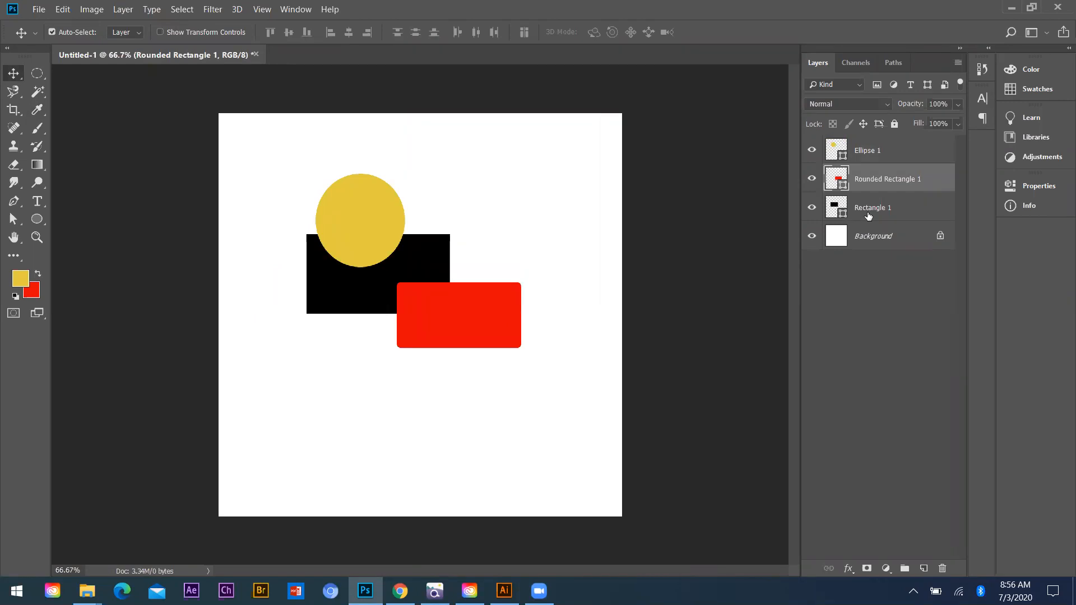
{"action": "left_click_drag", "start_coordinate": [364, 235], "coordinate": [314, 228]}
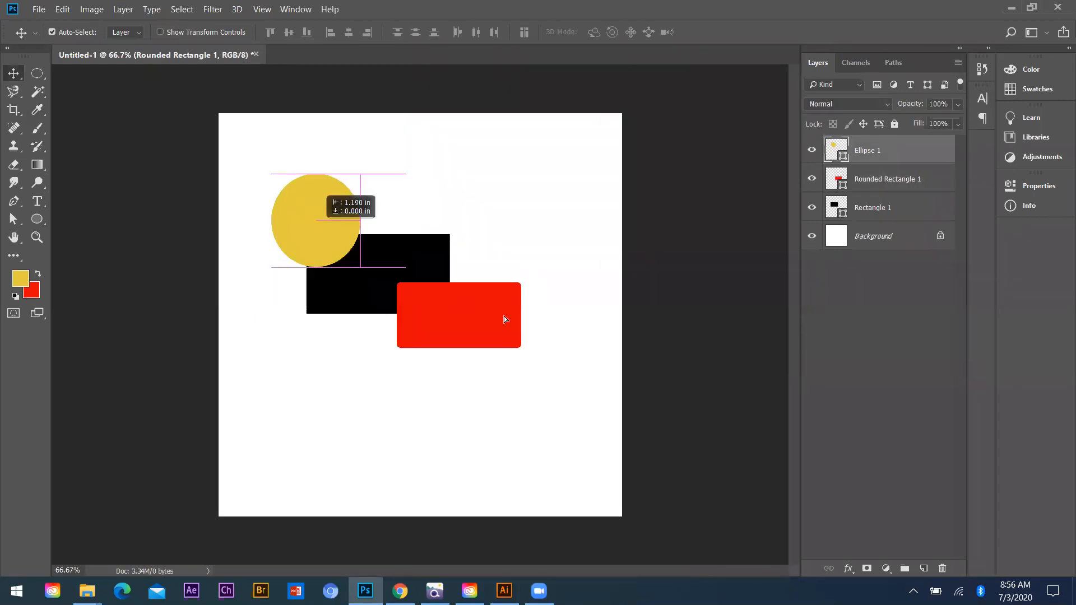
{"action": "left_click_drag", "start_coordinate": [505, 340], "coordinate": [506, 316]}
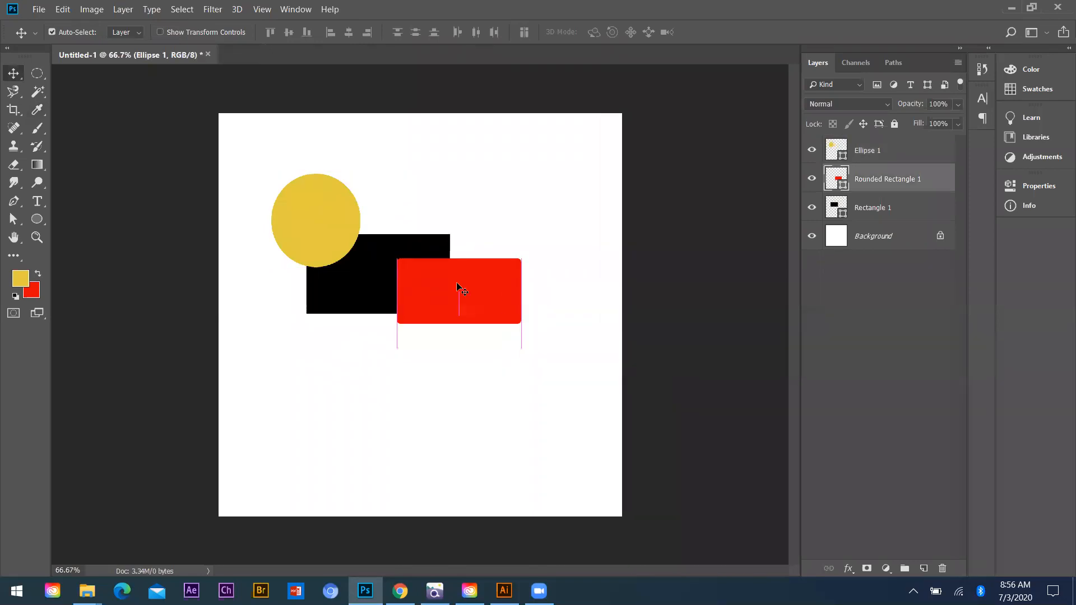
{"action": "left_click", "coordinate": [387, 218]}
{"action": "left_click_drag", "start_coordinate": [340, 242], "coordinate": [391, 266]}
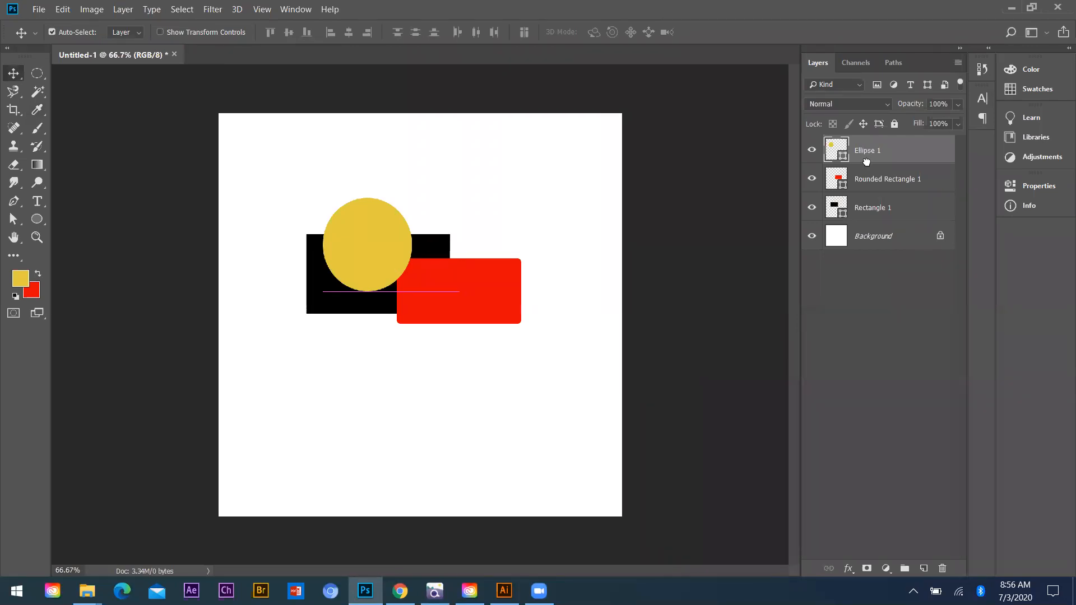
Step: Restack the layers with Ellipse 1 on top, Rectangle 1 in the middle and Rounded Rectangle 1 beneath them
{"action": "left_click_drag", "start_coordinate": [869, 150], "coordinate": [871, 213]}
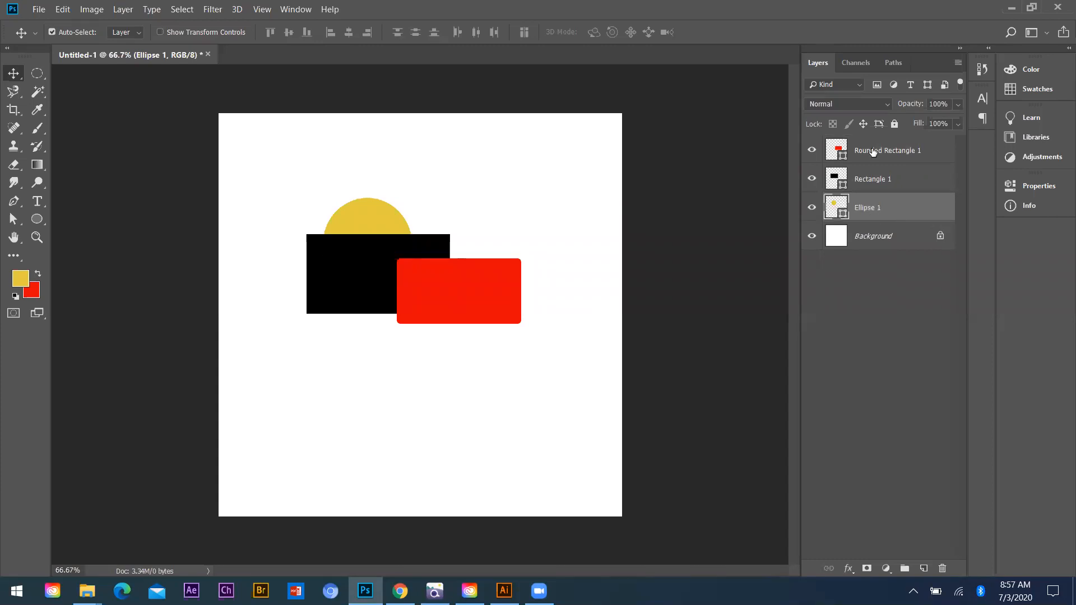
{"action": "left_click_drag", "start_coordinate": [872, 152], "coordinate": [871, 185]}
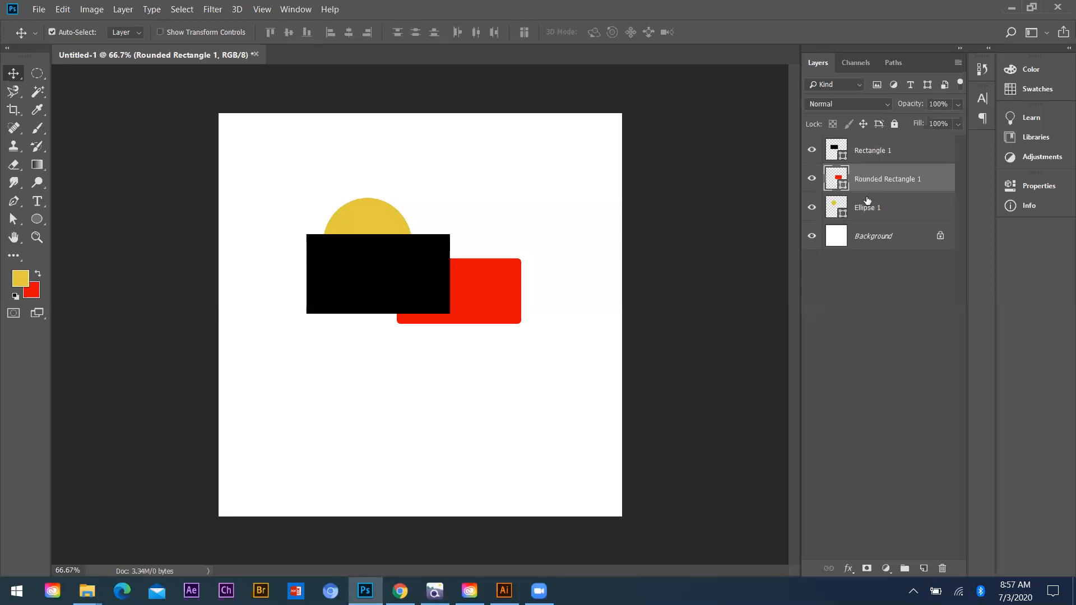
{"action": "left_click_drag", "start_coordinate": [864, 207], "coordinate": [864, 147]}
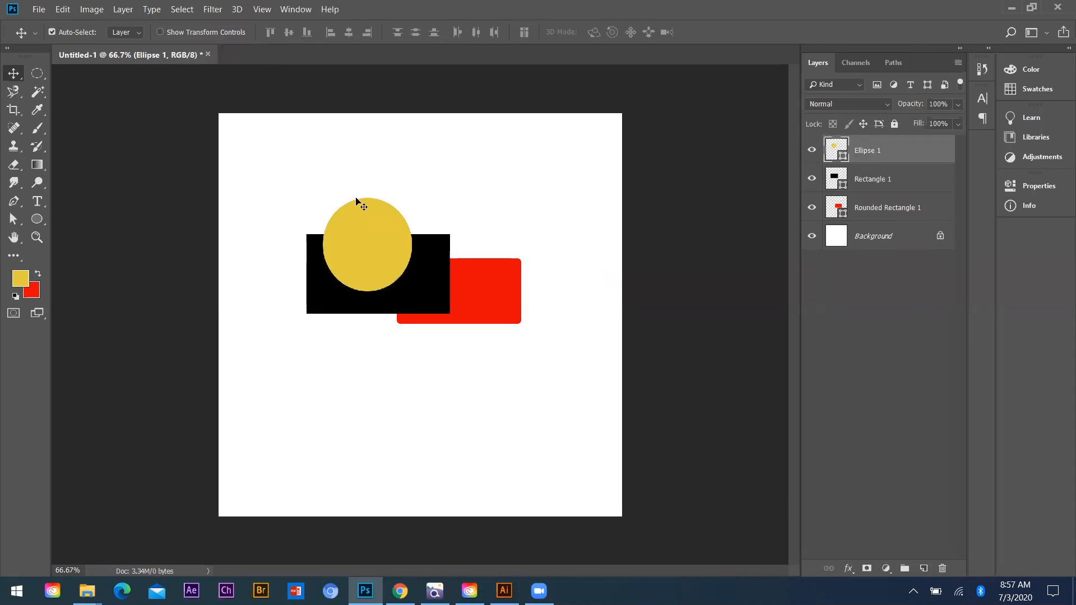
Step: Select all three shapes together, reselect only the Ellipse 1 layer, and hide and show it
{"action": "left_click", "coordinate": [476, 347]}
{"action": "left_click_drag", "start_coordinate": [304, 179], "coordinate": [538, 339]}
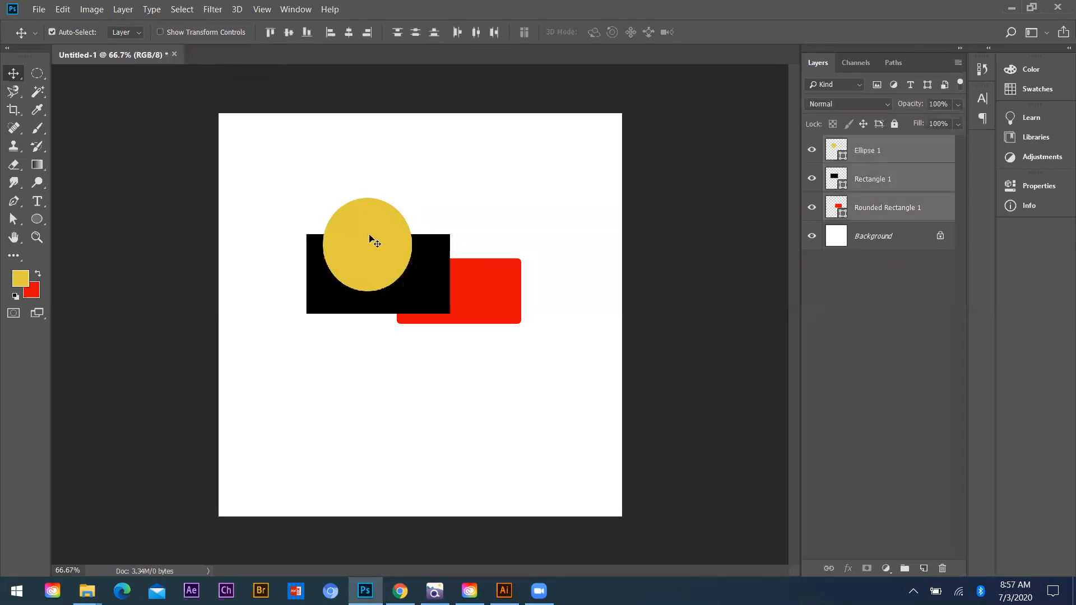
{"action": "left_click", "coordinate": [822, 155]}
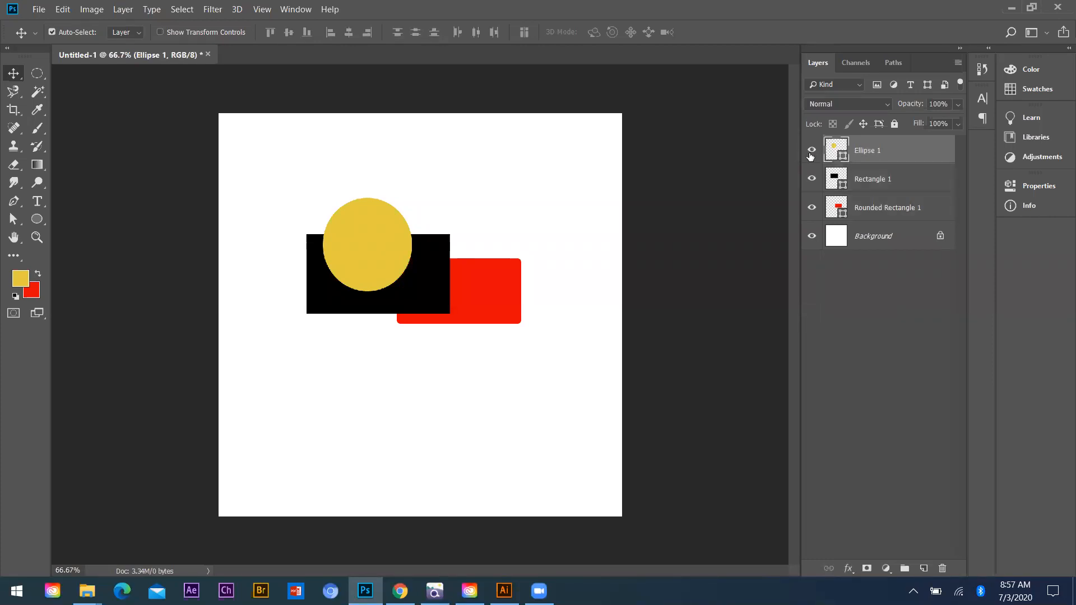
{"action": "left_click", "coordinate": [811, 151]}
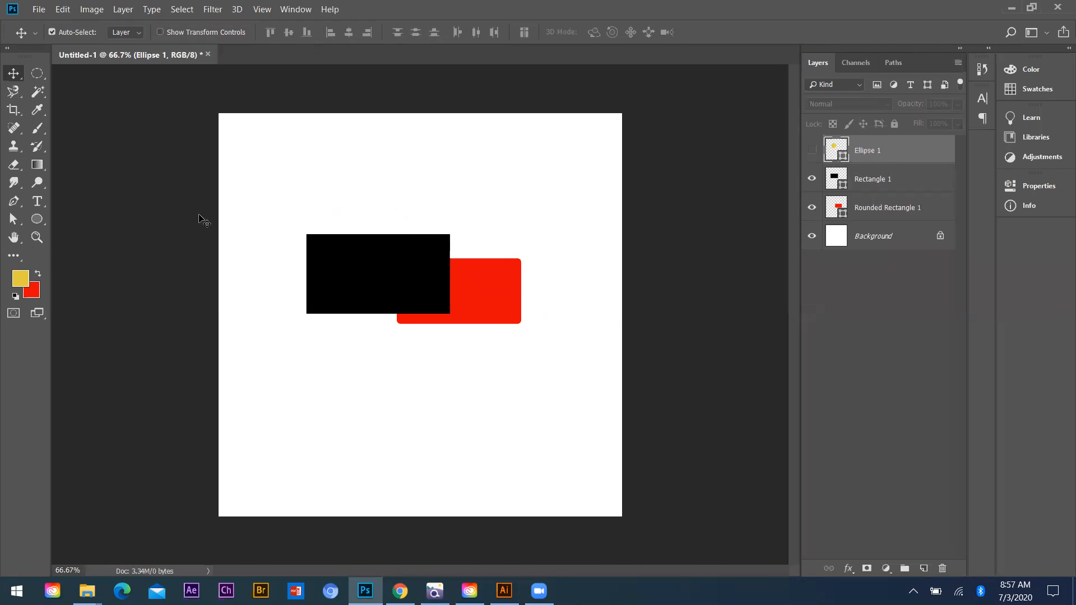
{"action": "left_click_drag", "start_coordinate": [811, 179], "coordinate": [811, 151]}
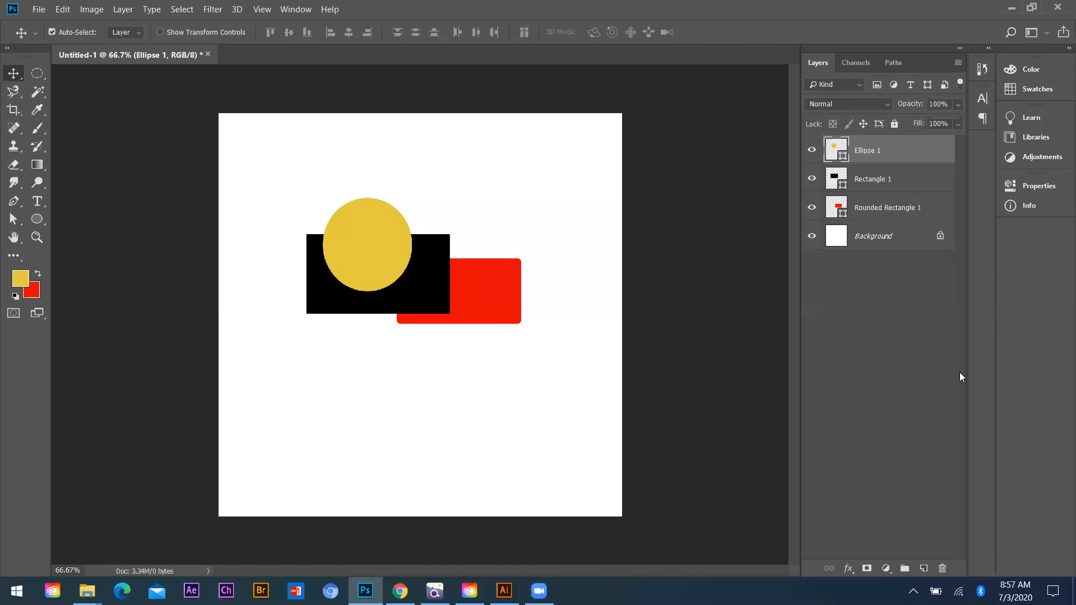
Step: Give the Ellipse 1 layer an orange color label and change the label to green
{"action": "right_click", "coordinate": [905, 161]}
{"action": "left_click", "coordinate": [892, 468]}
{"action": "right_click", "coordinate": [895, 500]}
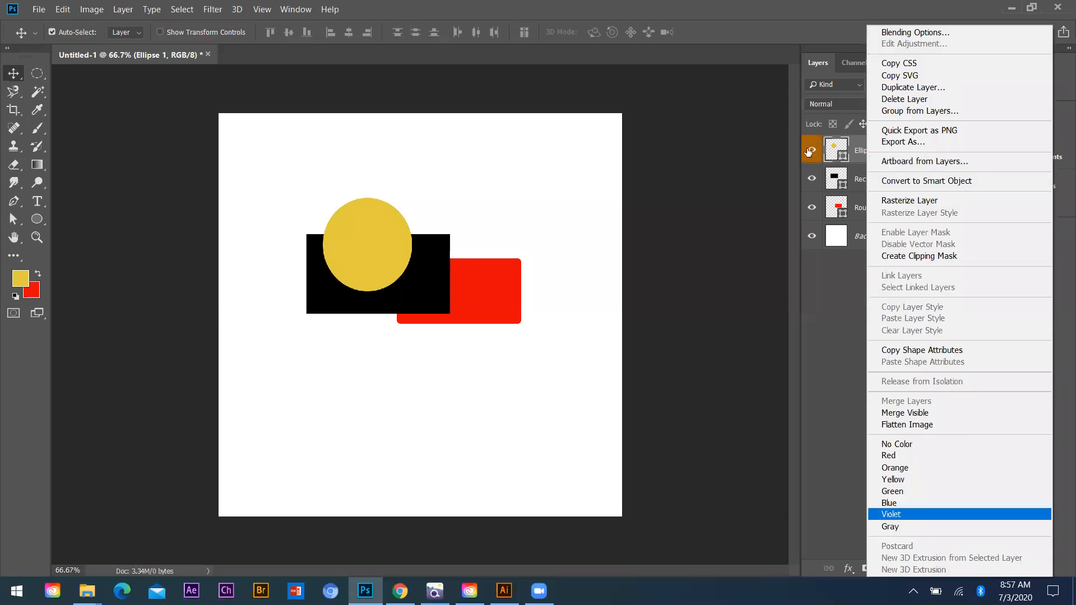
{"action": "left_click", "coordinate": [897, 491]}
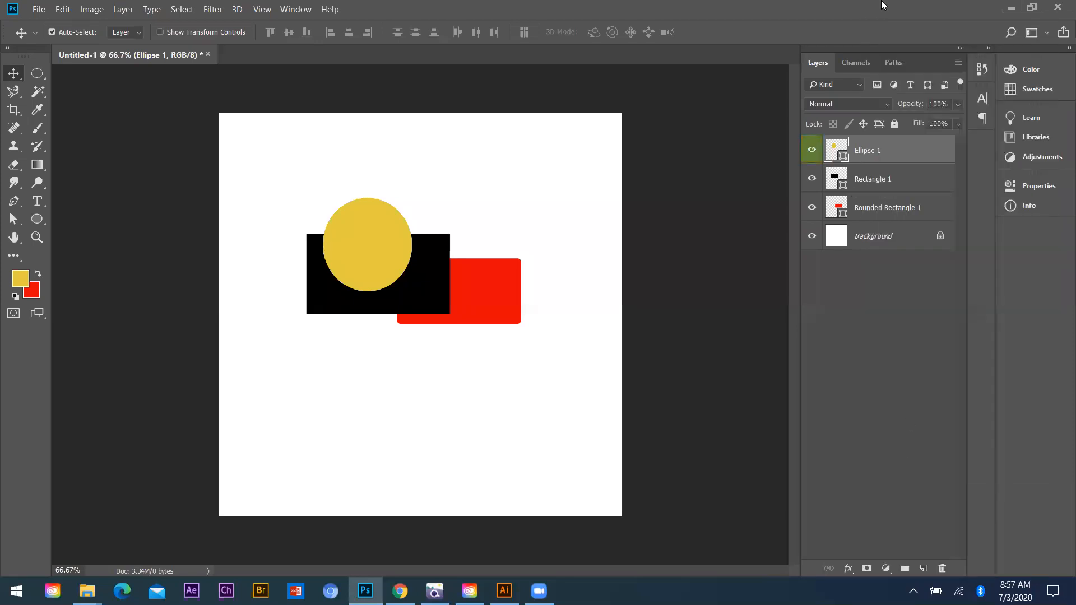
Step: Rename the Ellipse 1 layer as background
{"action": "double_click", "coordinate": [852, 152]}
{"action": "type", "text": "backgroub"}
{"action": "key", "text": "BackSpace"}
{"action": "type", "text": "d"}
{"action": "key", "text": "Return"}
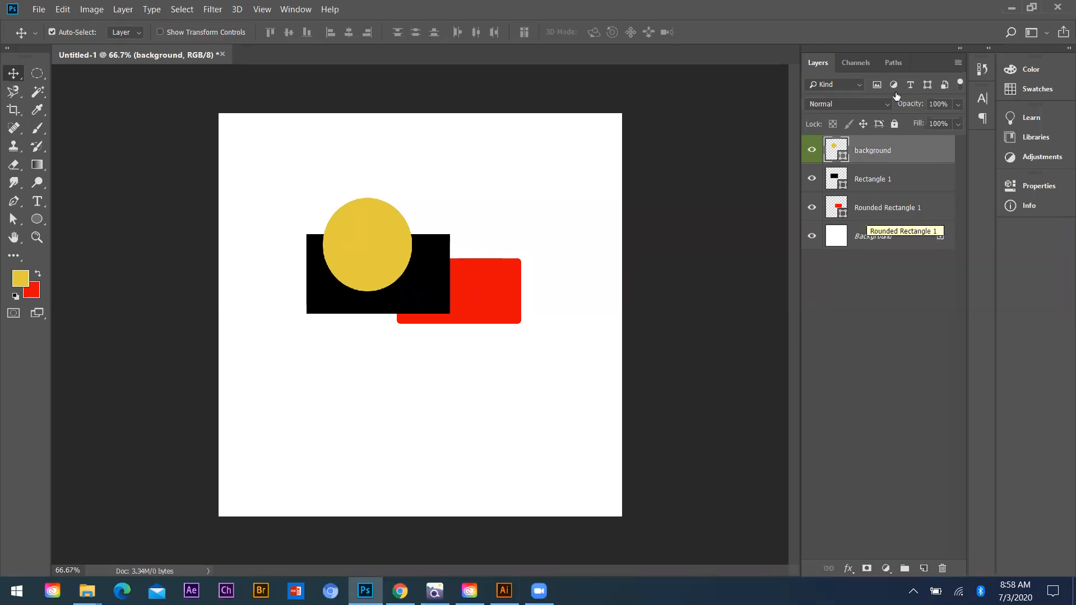
Step: Lower the renamed ellipse layer's opacity to 33% and restore it to 100%
{"action": "left_click", "coordinate": [959, 104]}
{"action": "left_click", "coordinate": [913, 119]}
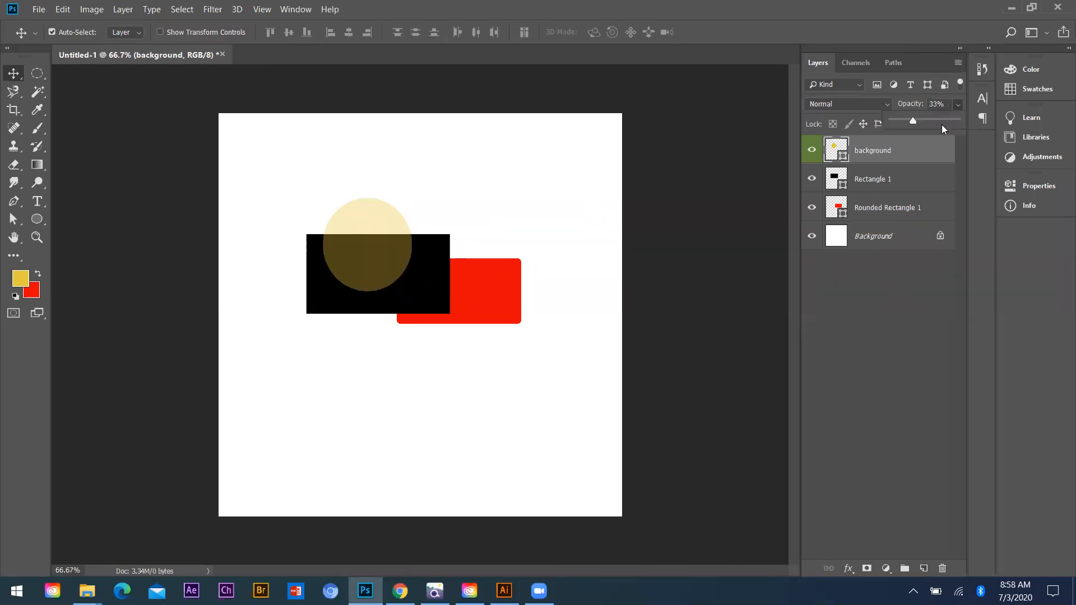
{"action": "left_click_drag", "start_coordinate": [953, 122], "coordinate": [975, 128]}
Step: Try the Multiply and Difference blend modes on the ellipse layer, and set it to Luminosity
{"action": "left_click", "coordinate": [831, 105]}
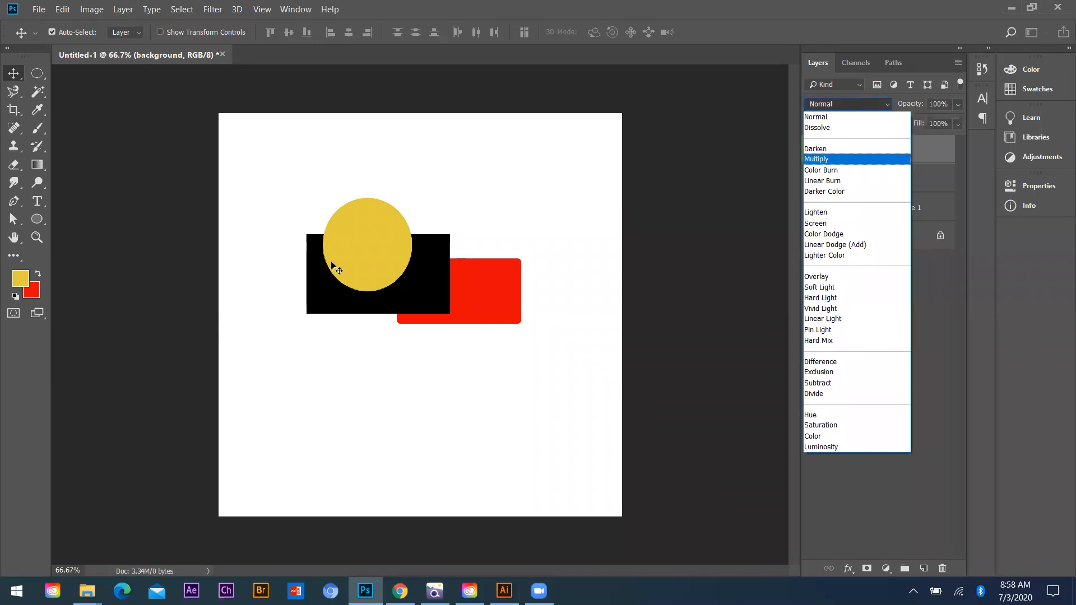
{"action": "key", "text": "Return"}
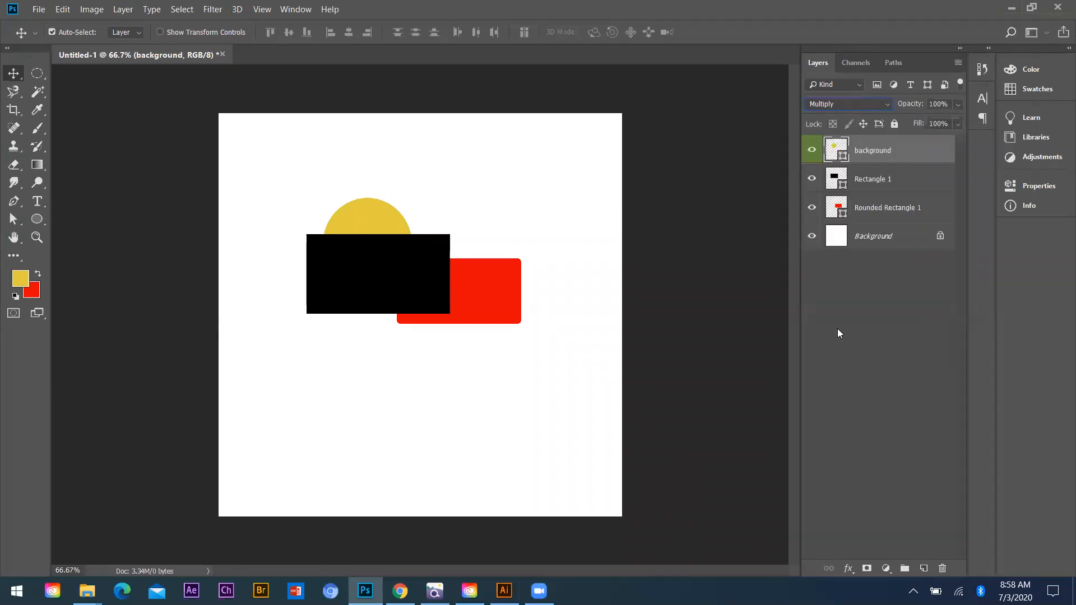
{"action": "left_click", "coordinate": [845, 105]}
{"action": "left_click", "coordinate": [830, 370]}
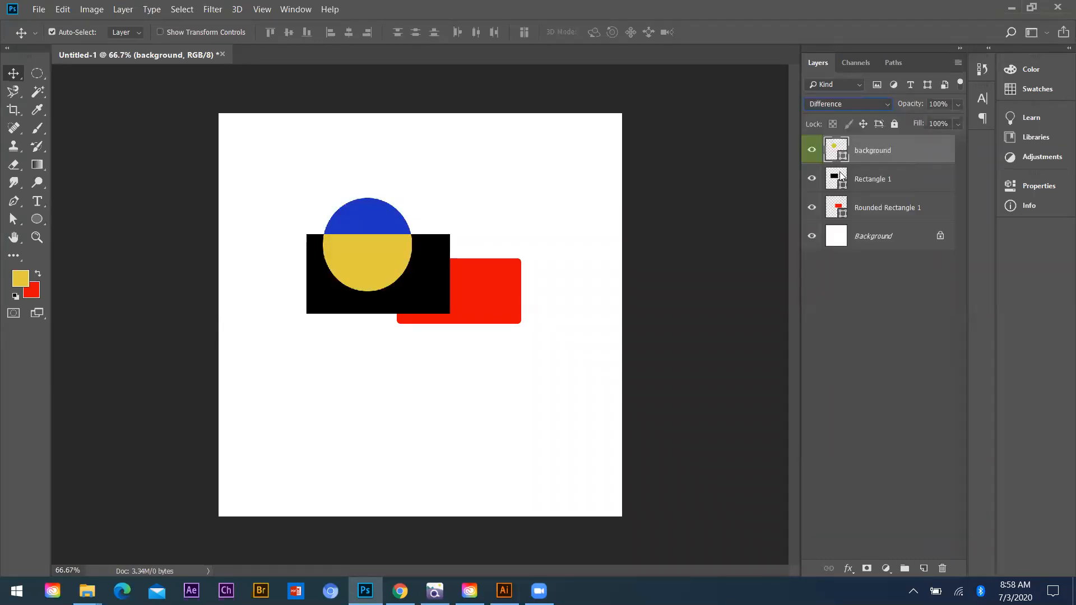
{"action": "left_click", "coordinate": [846, 106]}
{"action": "left_click", "coordinate": [823, 447]}
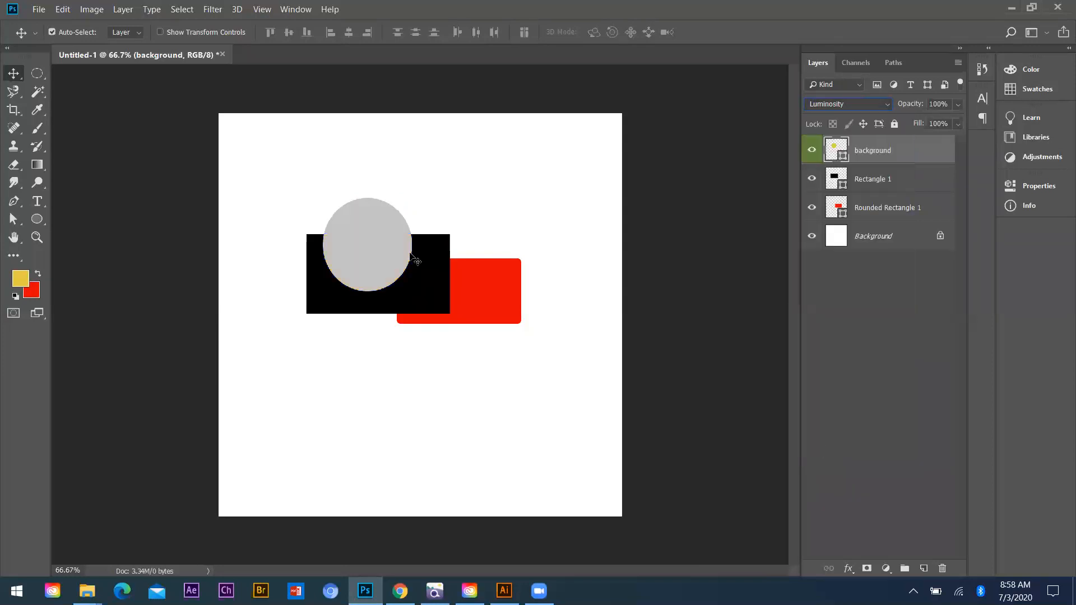
Step: Select the three shape layers together and delete them from the document, and switch to the Windows desktop
{"action": "left_click", "coordinate": [787, 147]}
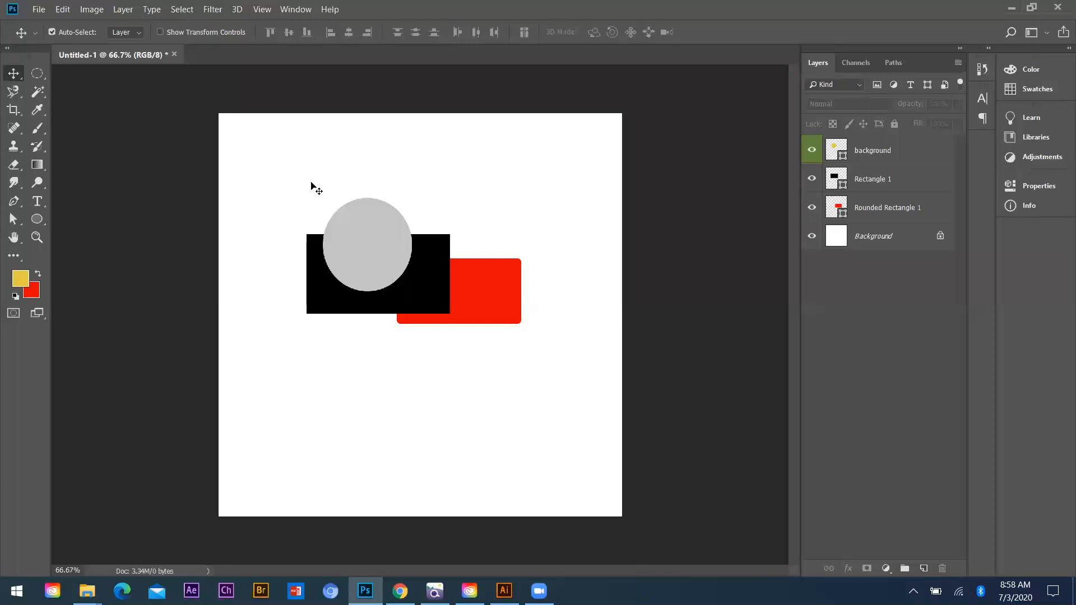
{"action": "left_click_drag", "start_coordinate": [647, 397], "coordinate": [701, 401]}
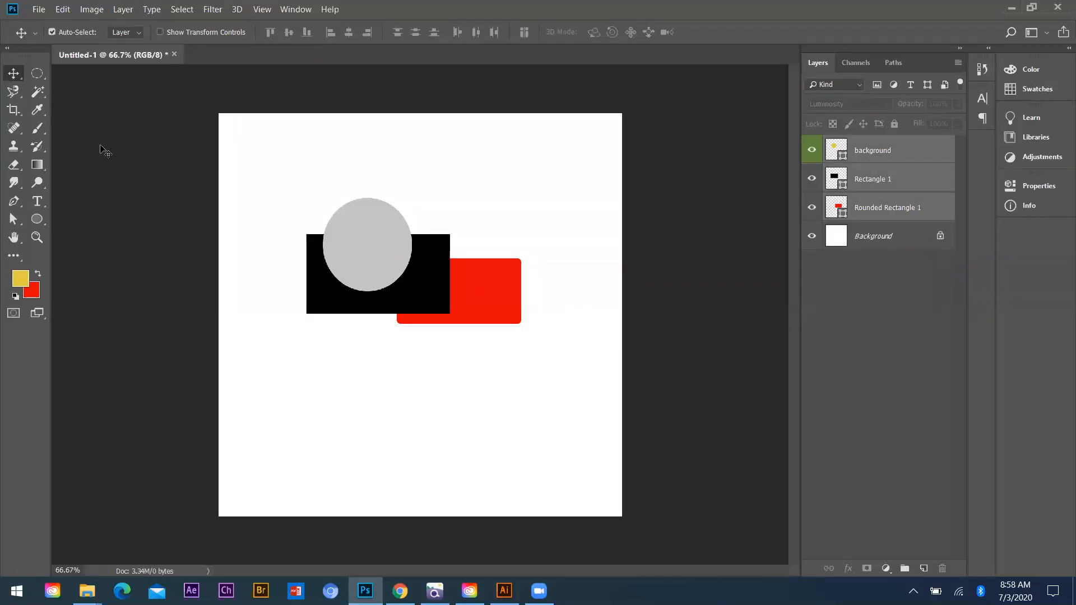
{"action": "key", "text": "Delete"}
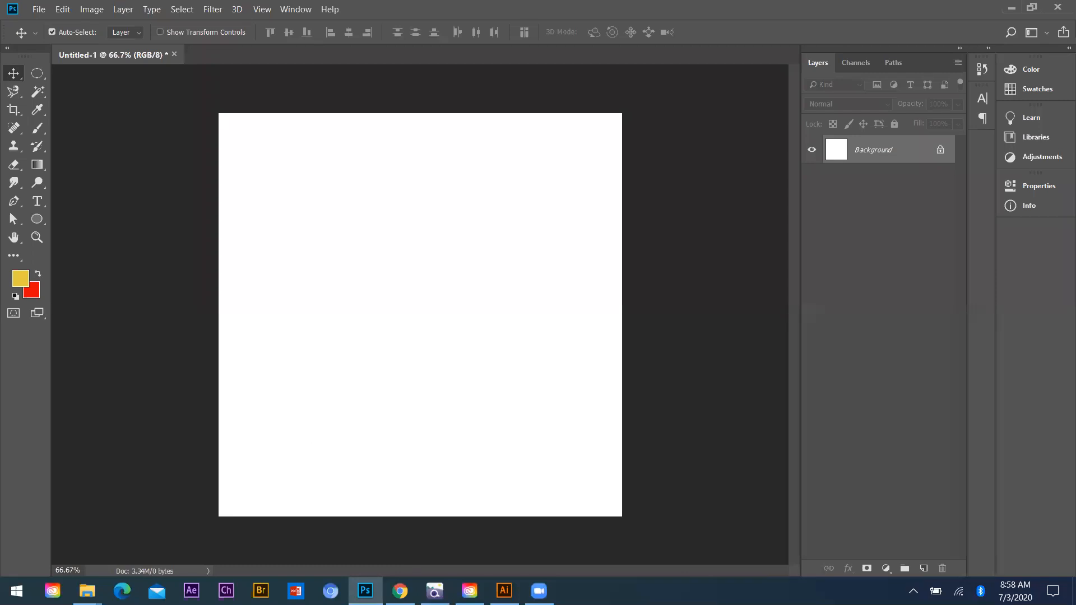
{"action": "key", "text": "super+d"}
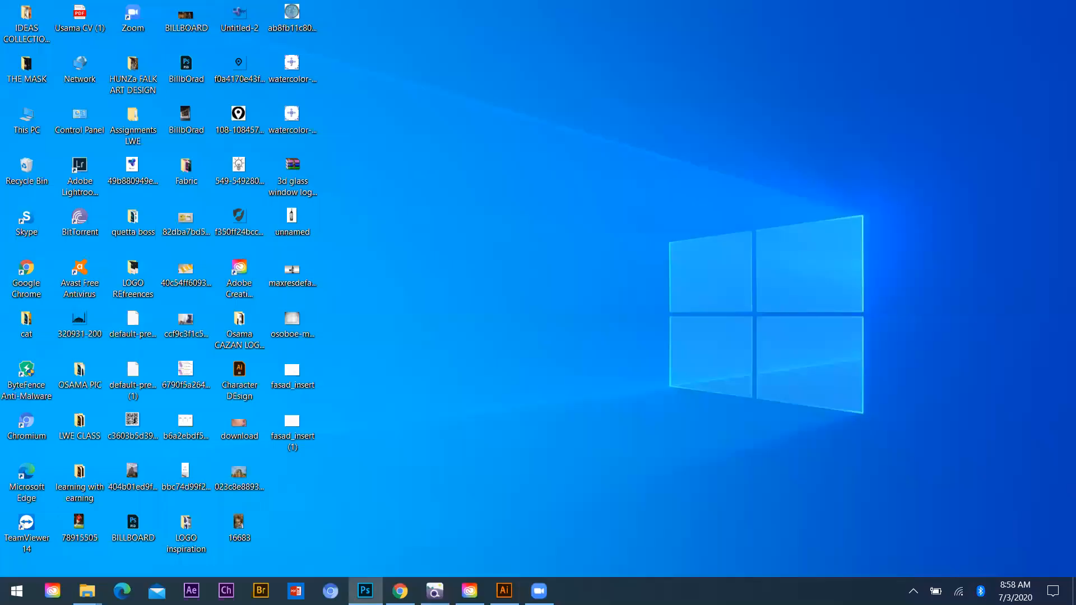